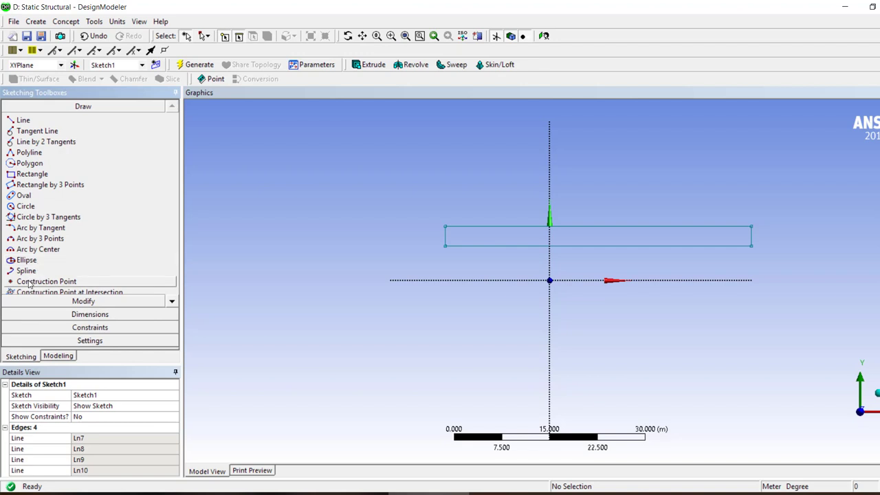
{"action": "left_click", "coordinate": [43, 281]}
{"action": "left_click", "coordinate": [549, 279]}
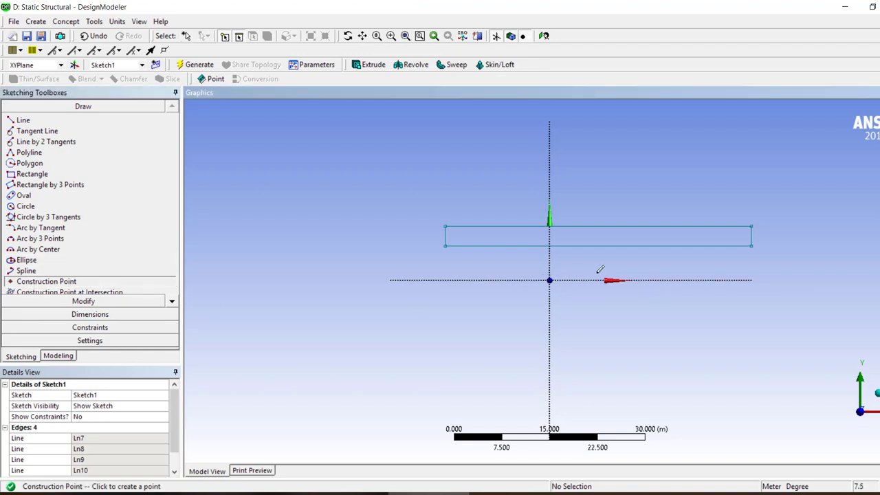
{"action": "left_click", "coordinate": [51, 314]}
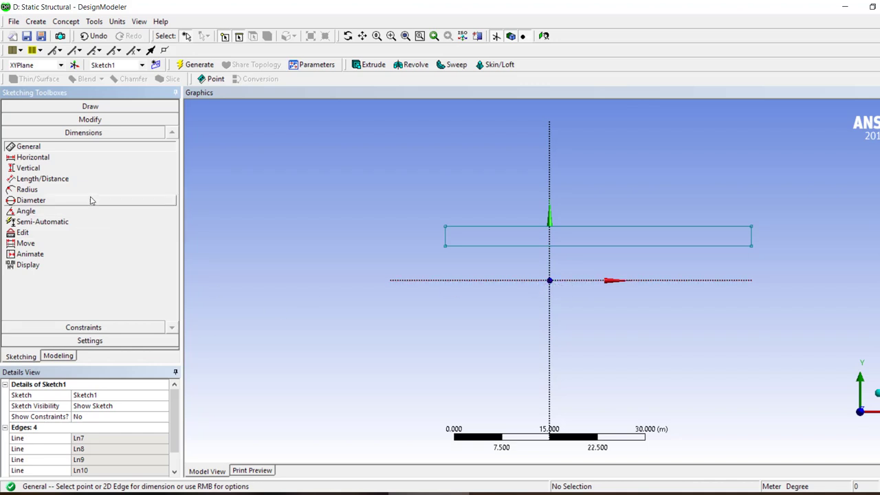
{"action": "left_click", "coordinate": [90, 119]}
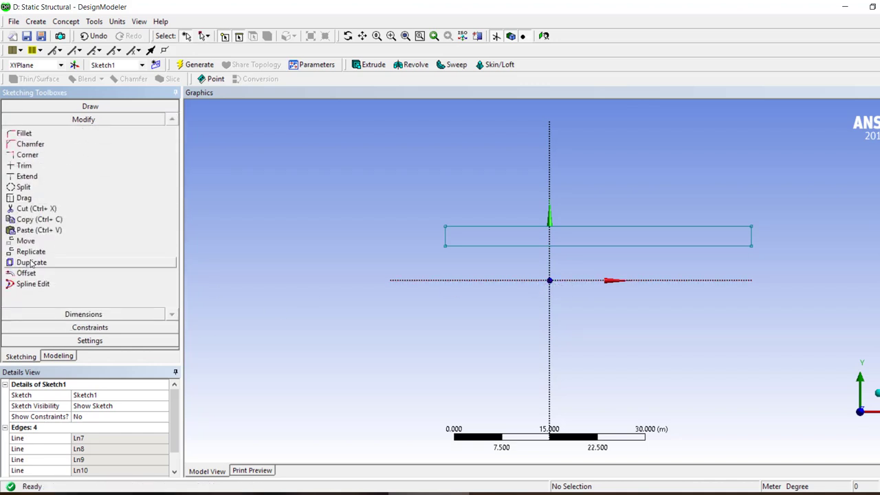
Apply a Midpoint constraint between the origin and the rectangle's lower horizontal edge.
{"action": "left_click", "coordinate": [89, 327]}
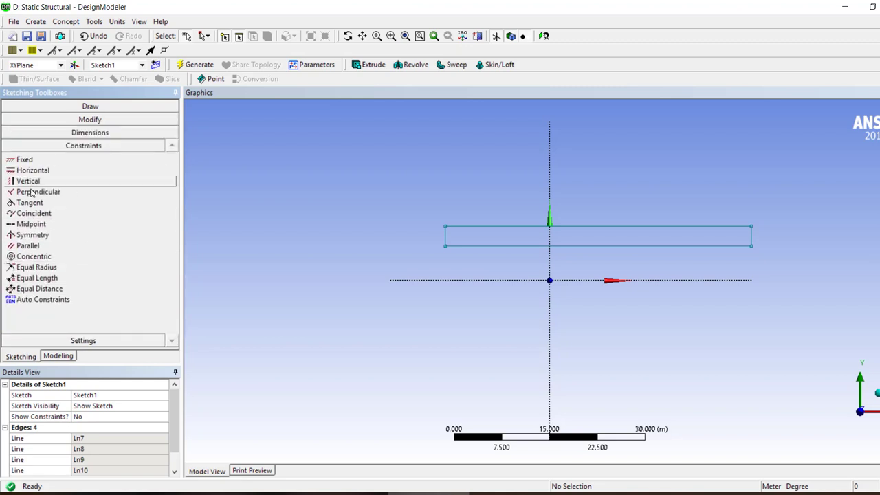
{"action": "left_click", "coordinate": [32, 224]}
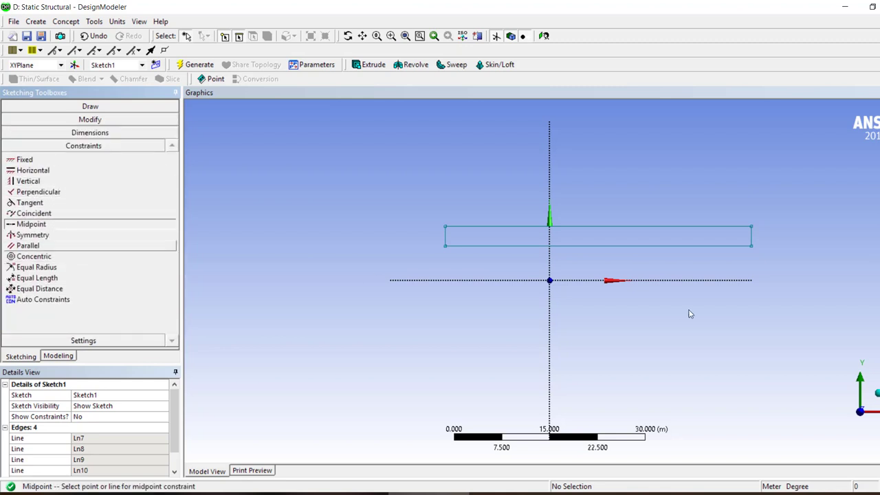
{"action": "left_click", "coordinate": [549, 281]}
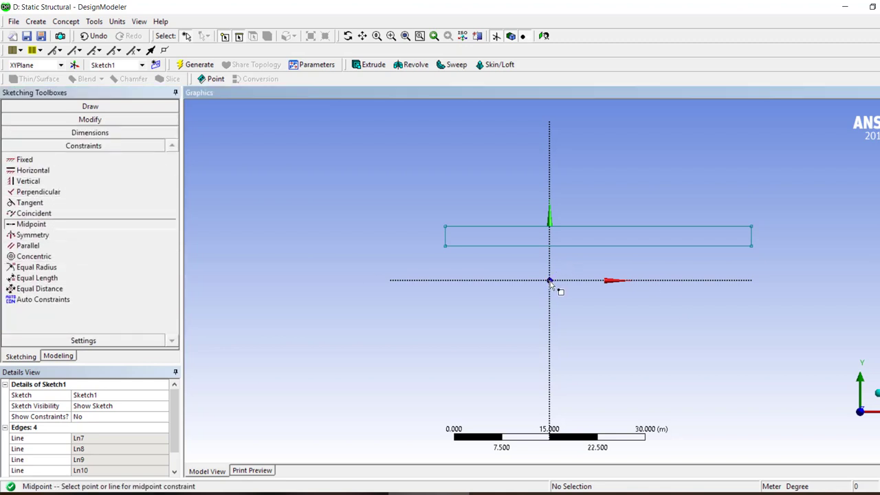
{"action": "left_click", "coordinate": [590, 246]}
Add a general dimension between the vertical axis and the rectangle's left edge, placed below the rectangle.
{"action": "left_click", "coordinate": [76, 119]}
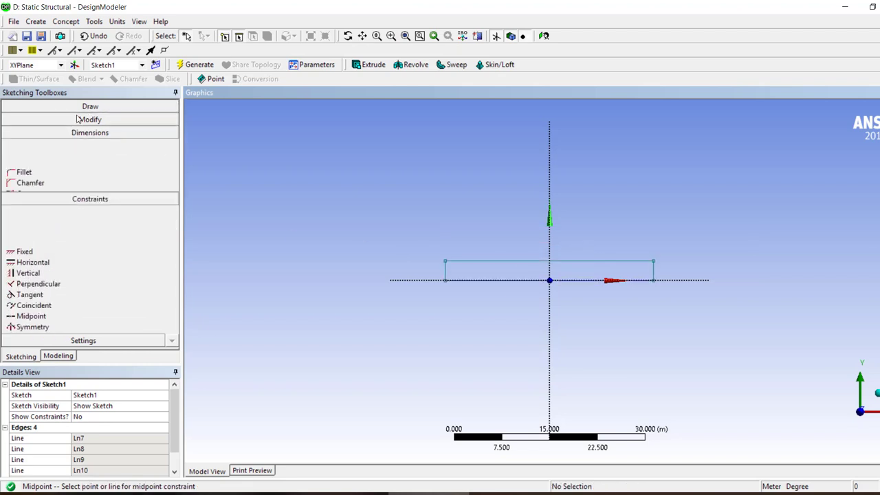
{"action": "left_click", "coordinate": [72, 319]}
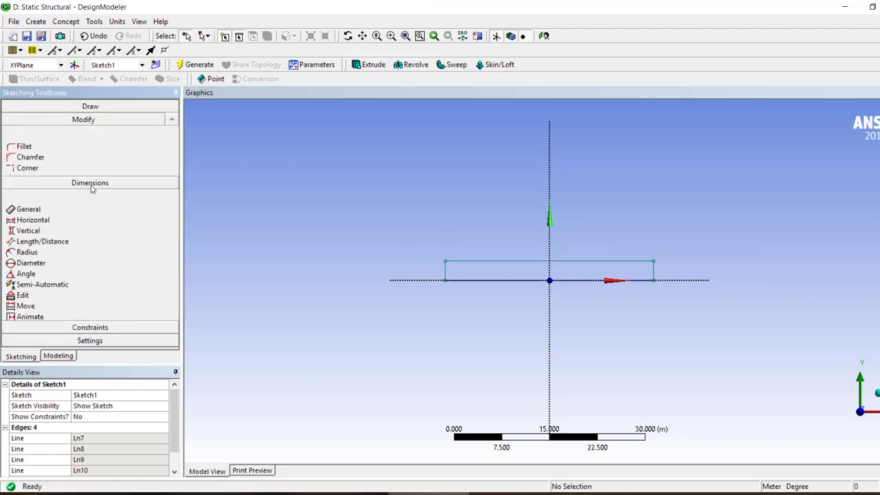
{"action": "left_click", "coordinate": [551, 273]}
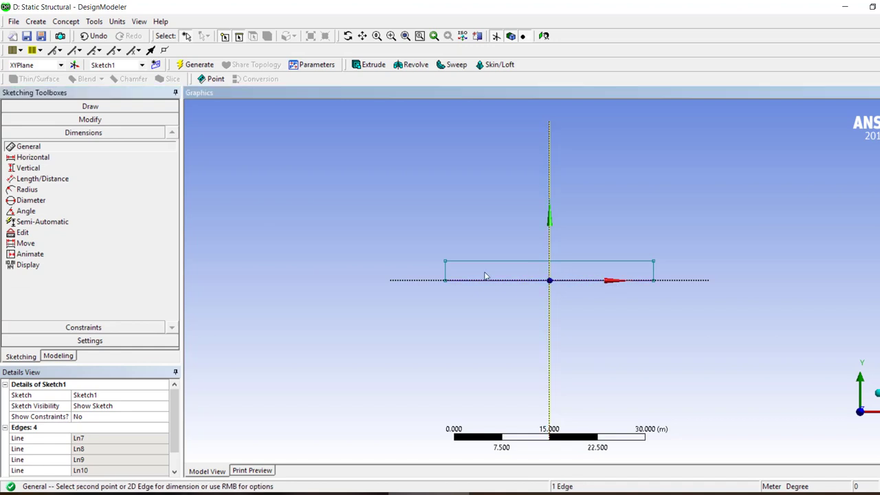
{"action": "left_click", "coordinate": [445, 274]}
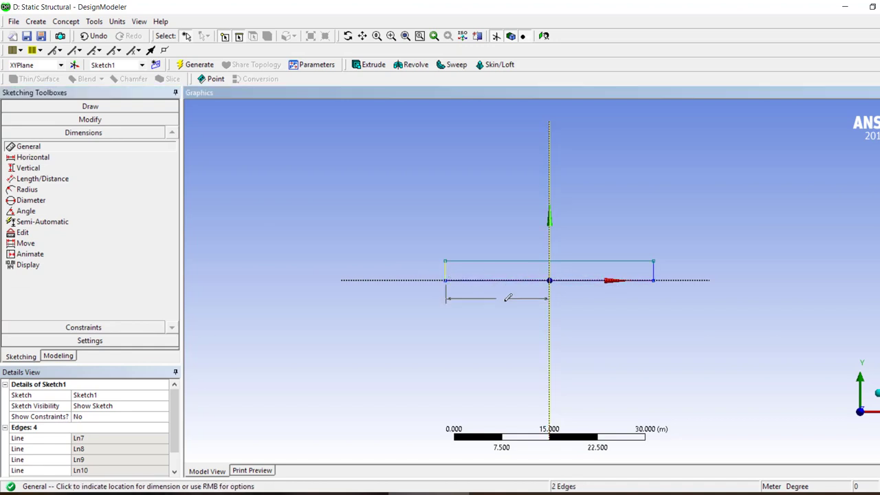
{"action": "left_click", "coordinate": [538, 301]}
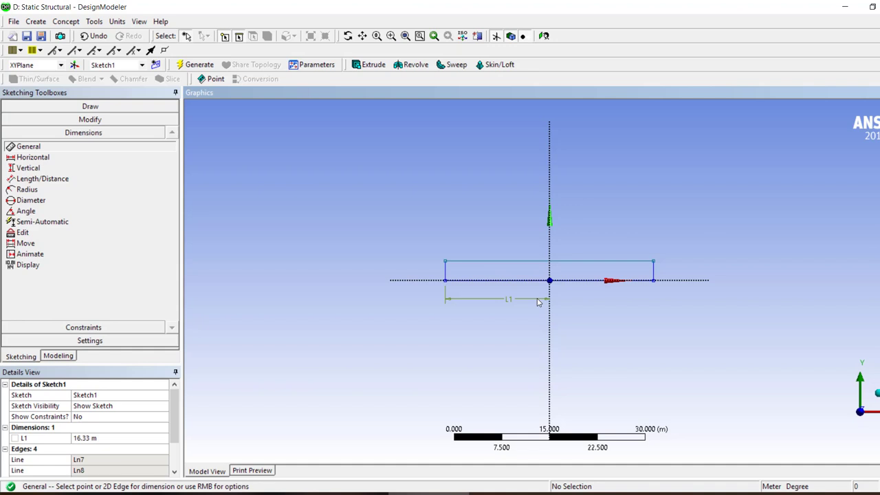
Switch the model units to inches and set the dimension from the axis to the left edge to 52 in.
{"action": "left_click", "coordinate": [118, 21]}
{"action": "left_click", "coordinate": [128, 96]}
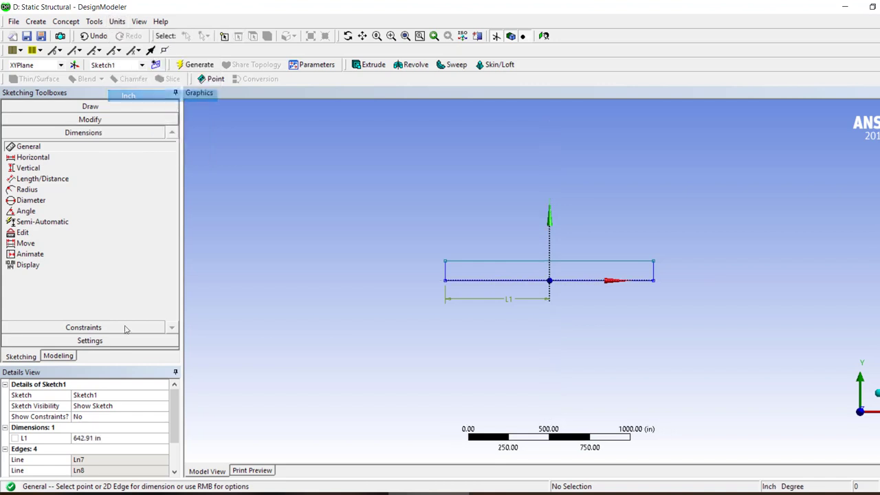
{"action": "left_click", "coordinate": [111, 439]}
{"action": "type", "text": "52"}
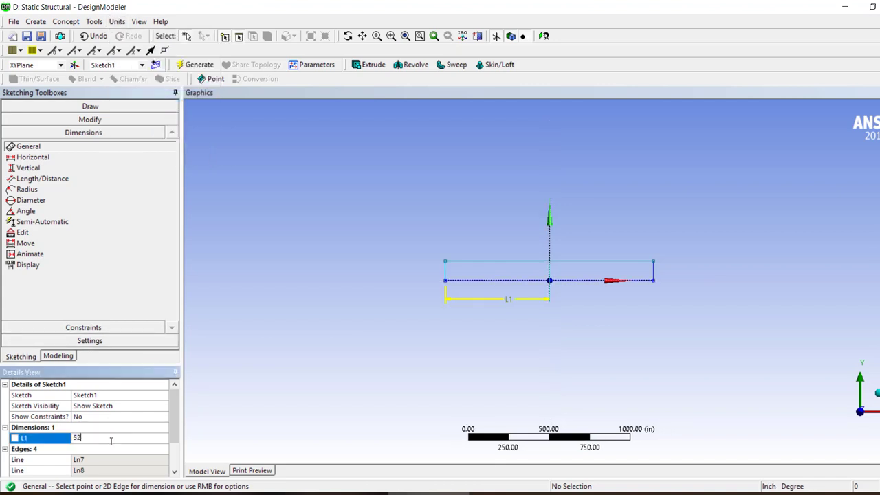
{"action": "key", "text": "Return"}
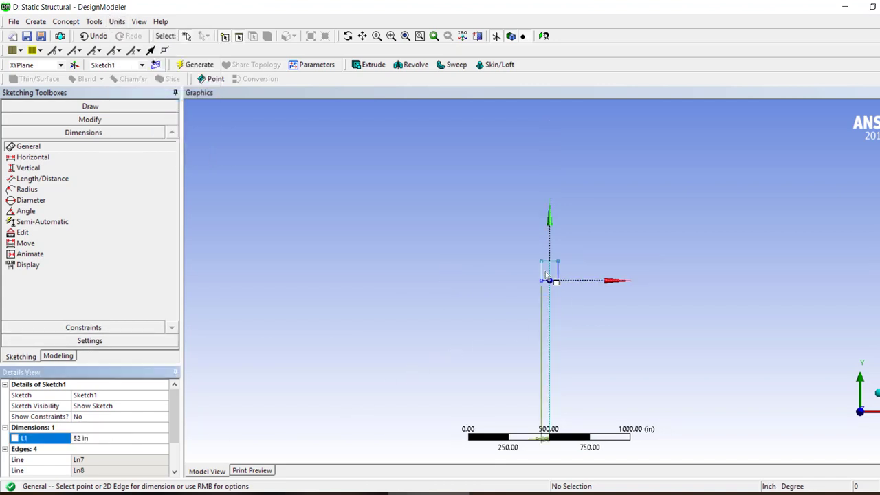
Move the 52 in horizontal dimension up to just below the rectangle.
{"action": "left_click", "coordinate": [24, 245]}
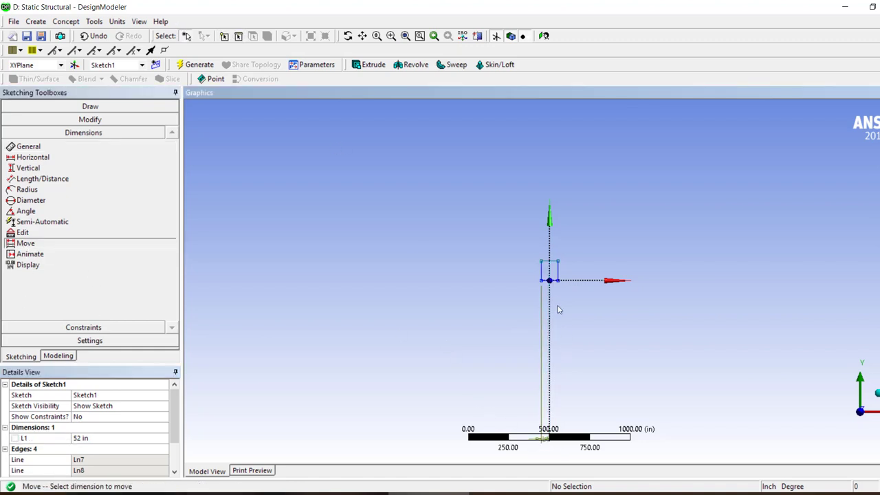
{"action": "left_click", "coordinate": [540, 432]}
{"action": "left_click", "coordinate": [550, 292]}
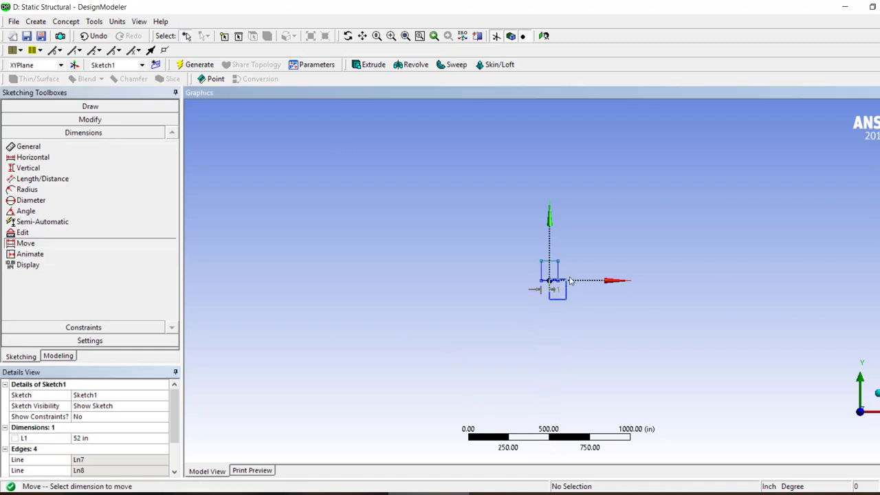
Dimension the rectangle's left vertical edge and set its height to 0.5 in.
{"action": "left_click", "coordinate": [404, 36]}
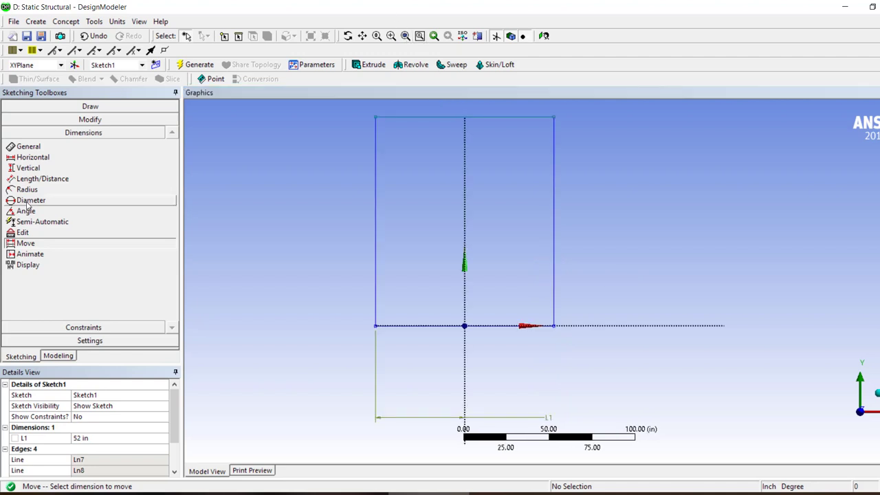
{"action": "left_click", "coordinate": [28, 146]}
{"action": "left_click", "coordinate": [376, 182]}
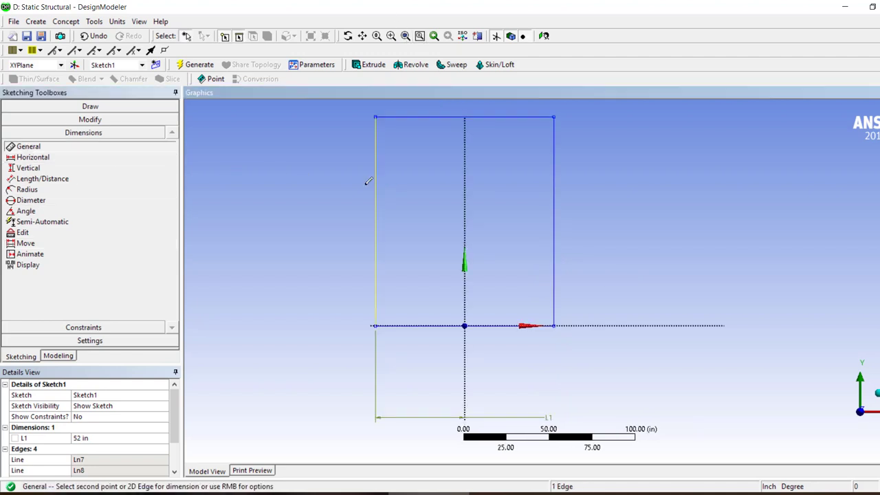
{"action": "left_click", "coordinate": [343, 200]}
{"action": "left_click", "coordinate": [88, 449]}
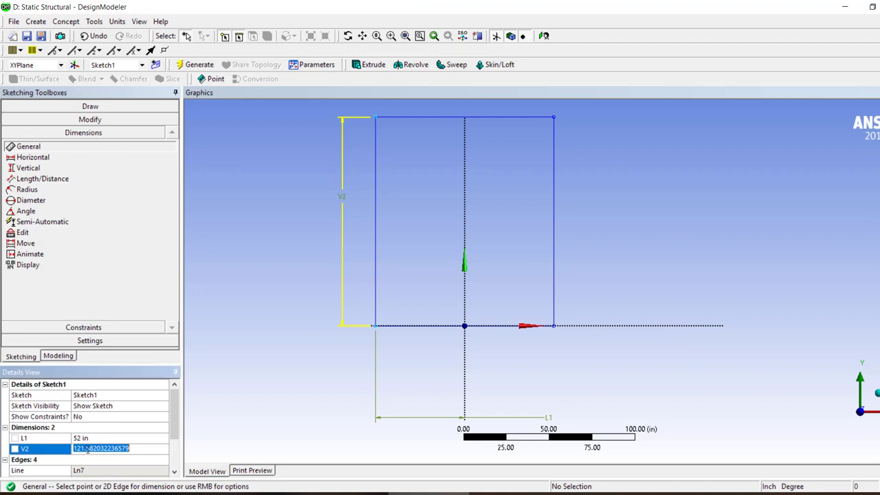
{"action": "type", "text": "0.5"}
{"action": "key", "text": "Return"}
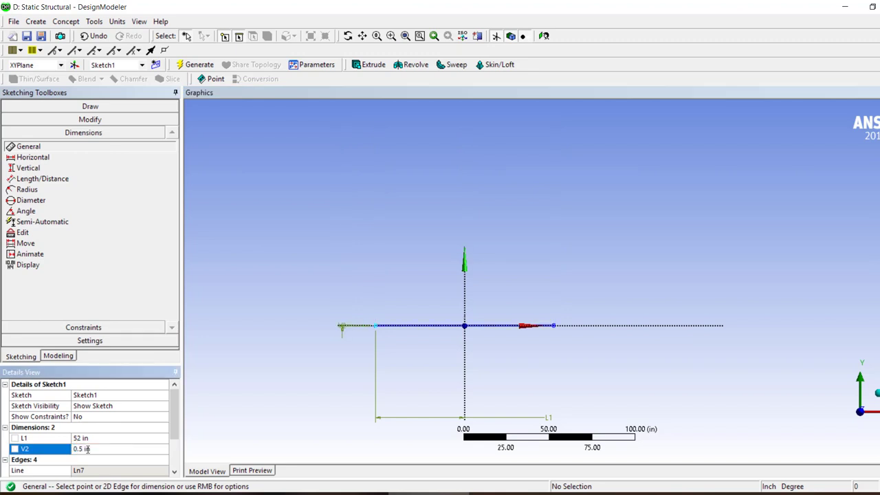
{"action": "scroll", "coordinate": [397, 333], "scroll_direction": "down", "scroll_amount": 3}
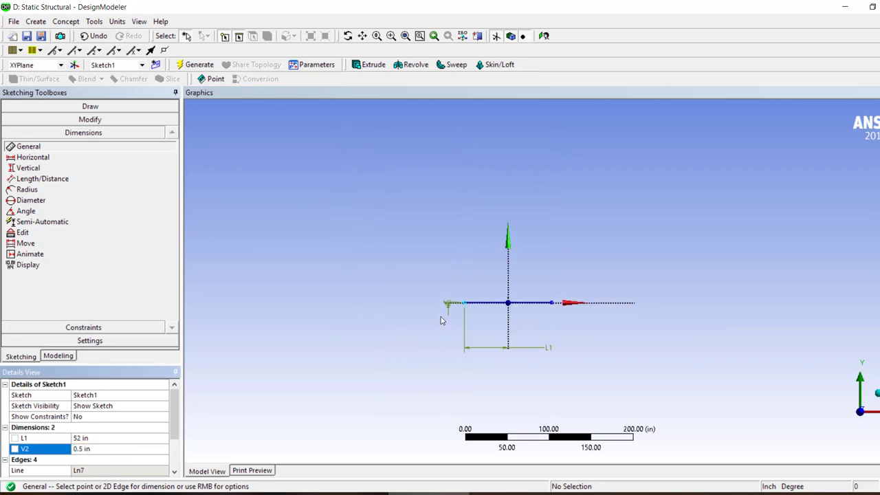
{"action": "scroll", "coordinate": [346, 381], "scroll_direction": "down", "scroll_amount": 5}
{"action": "scroll", "coordinate": [336, 353], "scroll_direction": "up", "scroll_amount": 10}
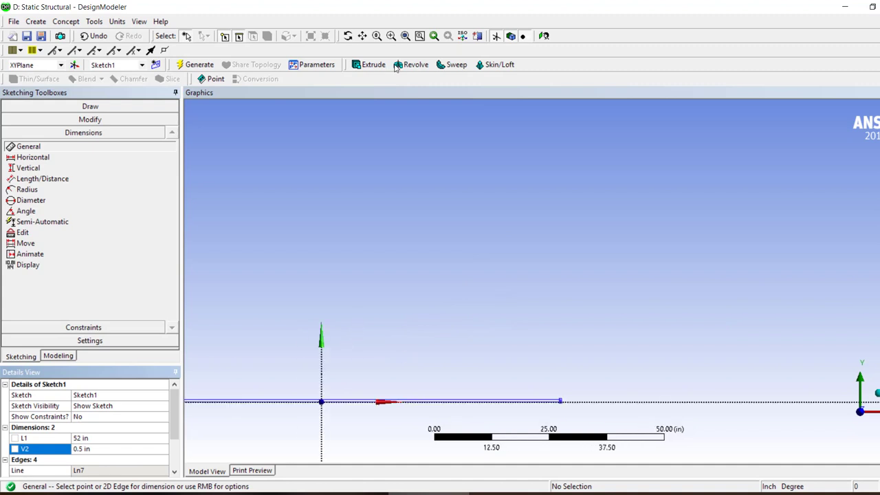
{"action": "left_click", "coordinate": [418, 36]}
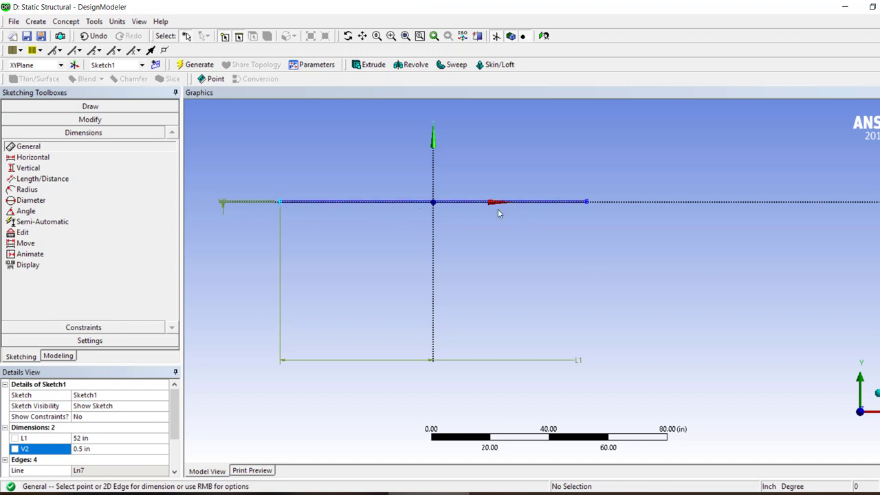
Generate a Surface From Sketches feature using Sketch1 as the base object, with a thickness of 6 in.
{"action": "left_click", "coordinate": [58, 355]}
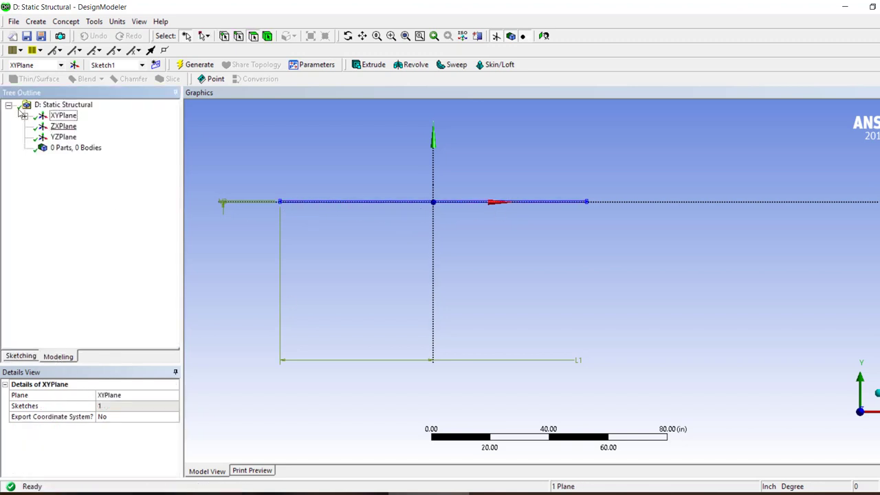
{"action": "left_click", "coordinate": [23, 116]}
{"action": "left_click", "coordinate": [61, 127]}
{"action": "left_click", "coordinate": [66, 21]}
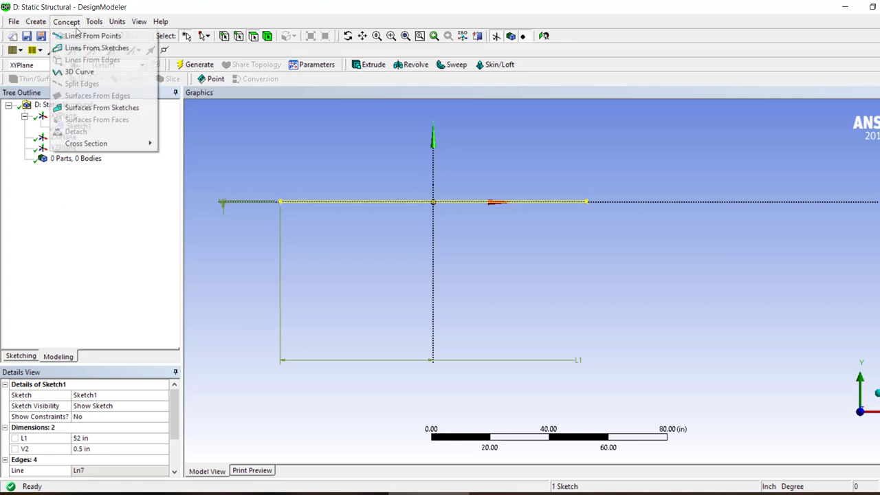
{"action": "left_click", "coordinate": [82, 107]}
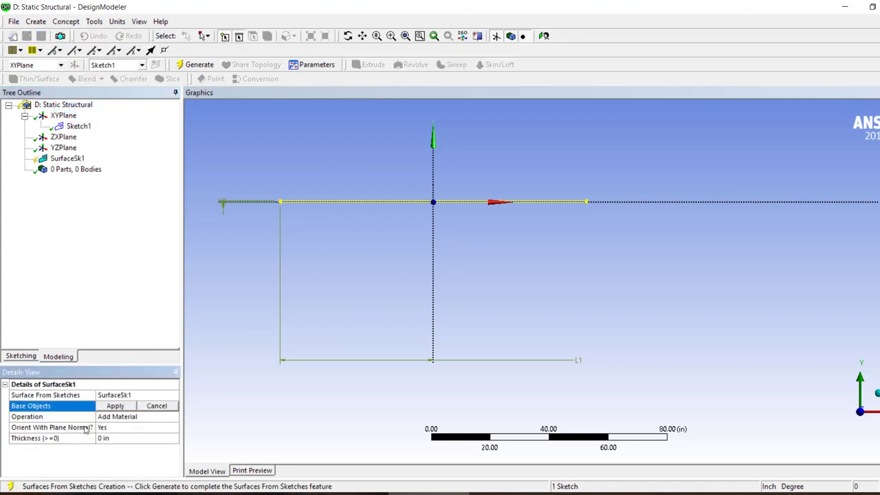
{"action": "left_click", "coordinate": [108, 408]}
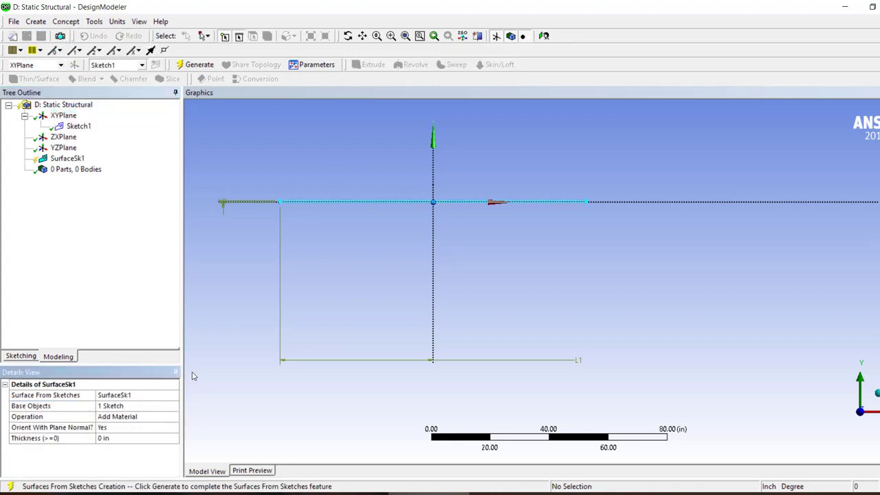
{"action": "left_click", "coordinate": [131, 437]}
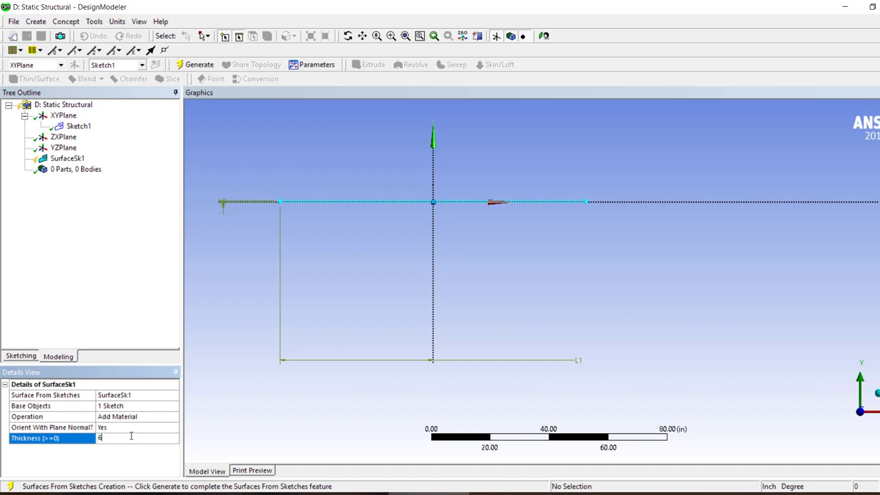
{"action": "key", "text": "Return"}
{"action": "left_click", "coordinate": [197, 64]}
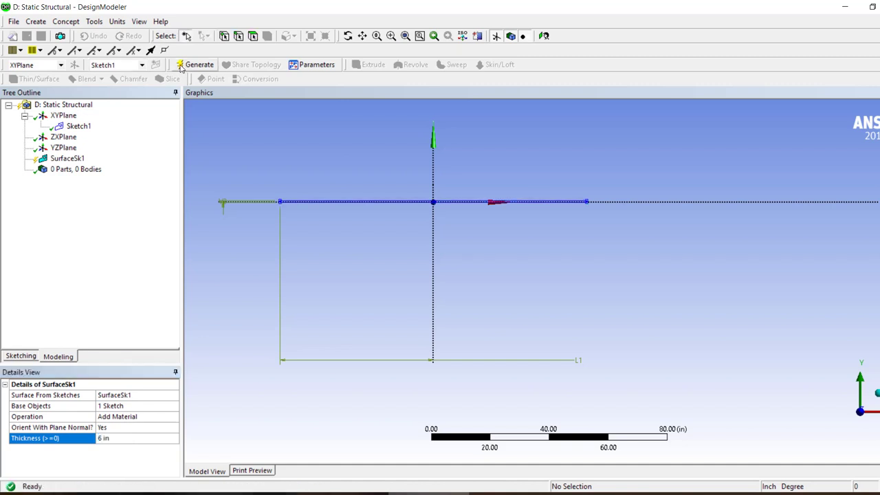
Hide Sketch1 and select the surface body under the part to check its geometry.
{"action": "right_click", "coordinate": [77, 126]}
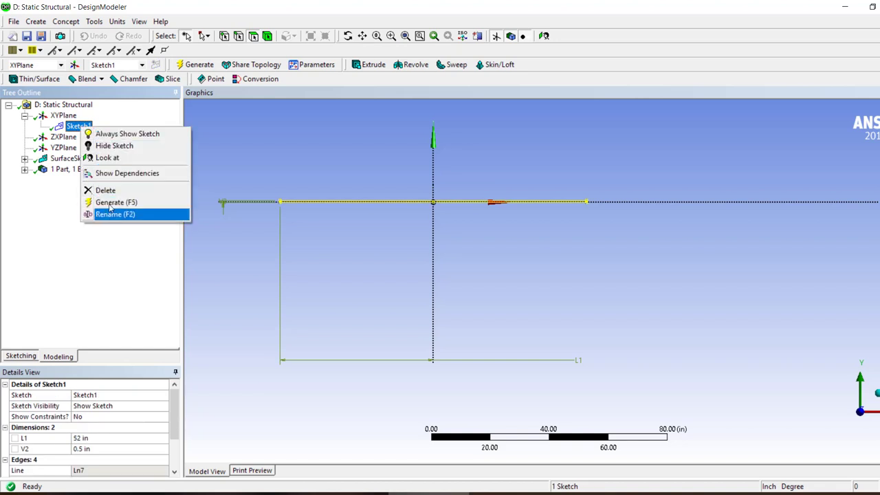
{"action": "left_click", "coordinate": [114, 146]}
{"action": "left_click", "coordinate": [25, 169]}
{"action": "left_click", "coordinate": [78, 180]}
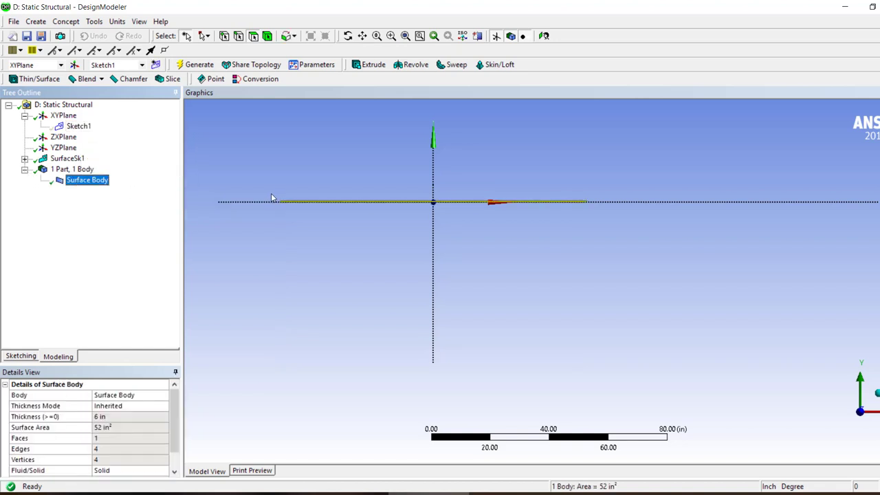
{"action": "scroll", "coordinate": [295, 196], "scroll_direction": "down", "scroll_amount": 3}
{"action": "scroll", "coordinate": [408, 201], "scroll_direction": "up", "scroll_amount": 1}
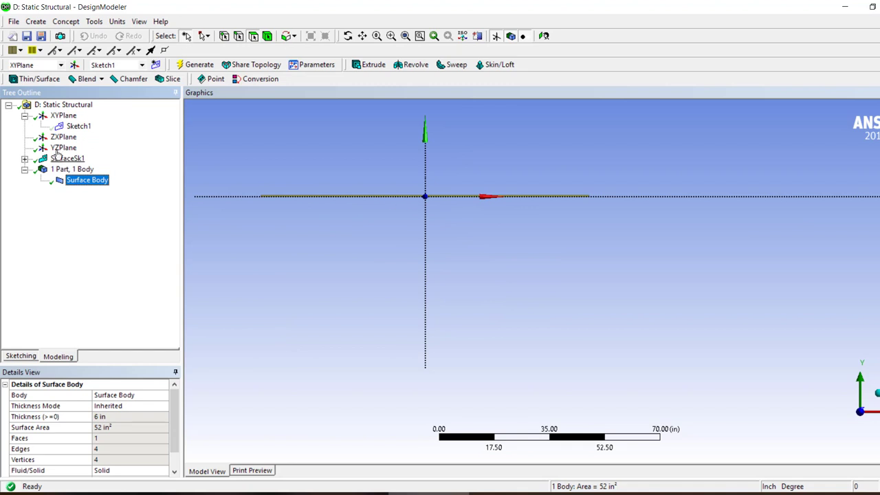
Create a second sketch on the XY plane and open it for sketching.
{"action": "left_click", "coordinate": [63, 115]}
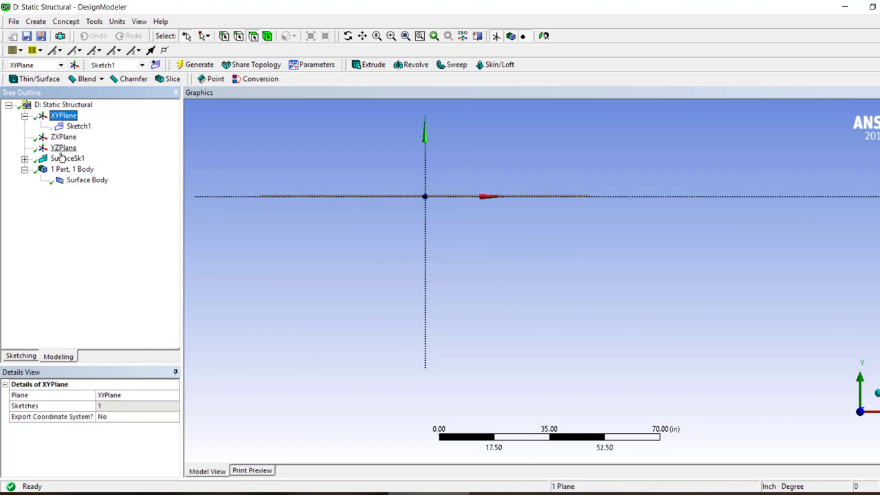
{"action": "left_click", "coordinate": [155, 64]}
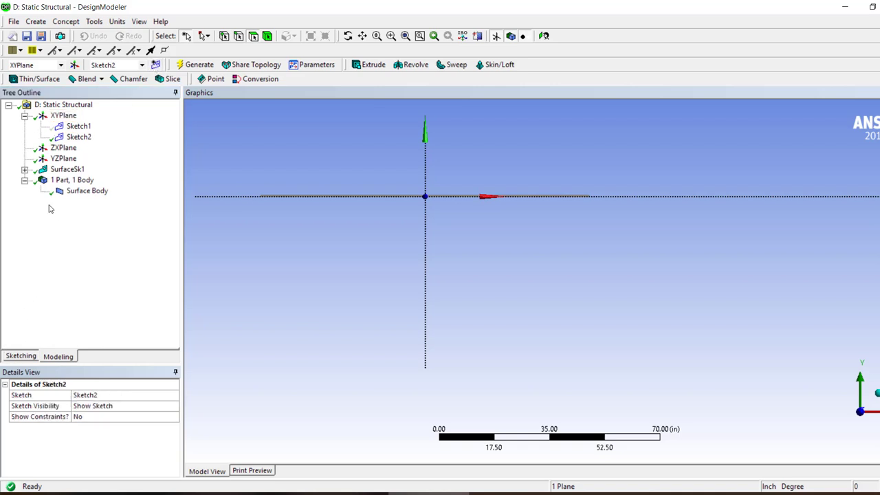
{"action": "left_click", "coordinate": [76, 137]}
{"action": "left_click", "coordinate": [29, 357]}
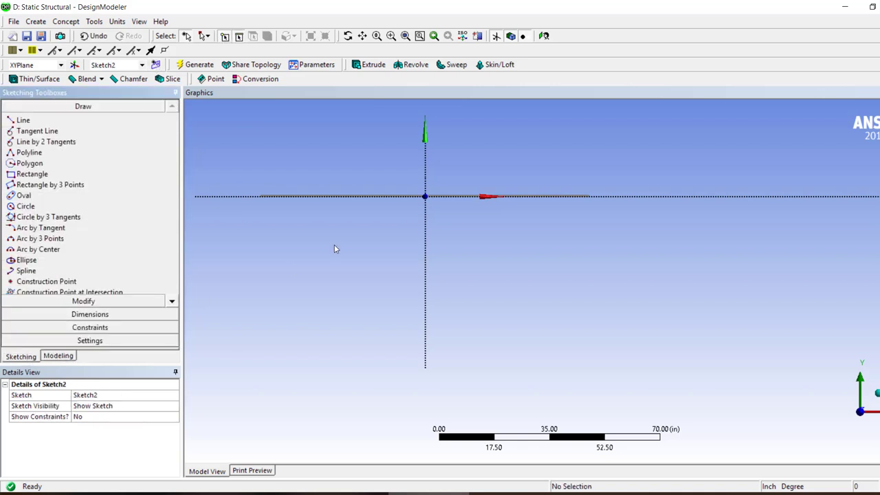
Draw three circles: one above the beam near the vertical axis, one below its right end and one below its left end.
{"action": "left_click", "coordinate": [28, 206]}
{"action": "left_click", "coordinate": [436, 151]}
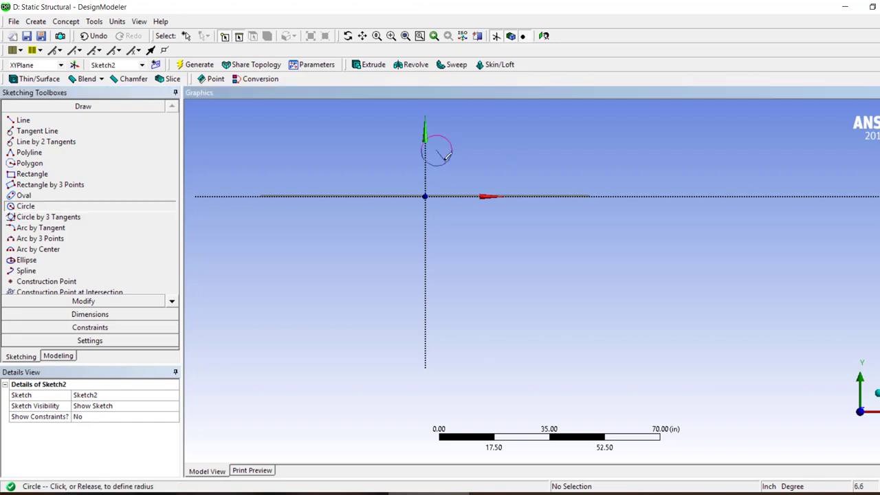
{"action": "left_click", "coordinate": [447, 155]}
{"action": "left_click", "coordinate": [568, 214]}
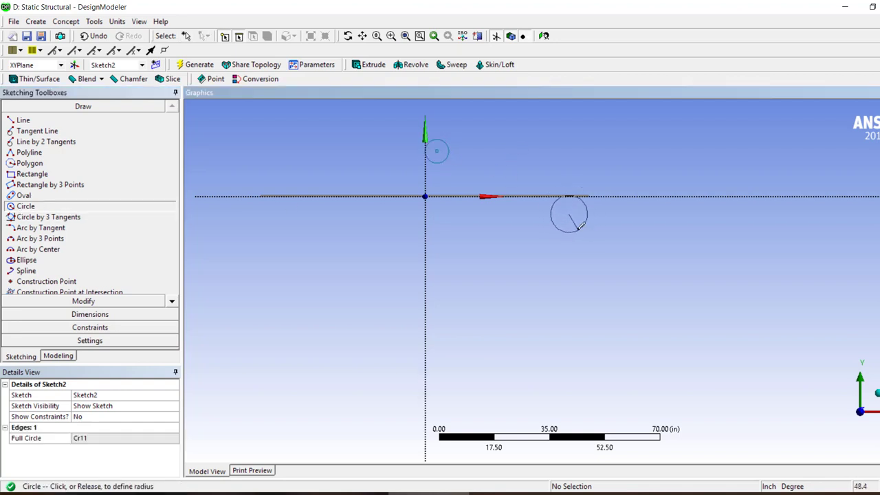
{"action": "left_click", "coordinate": [579, 227]}
{"action": "left_click", "coordinate": [252, 226]}
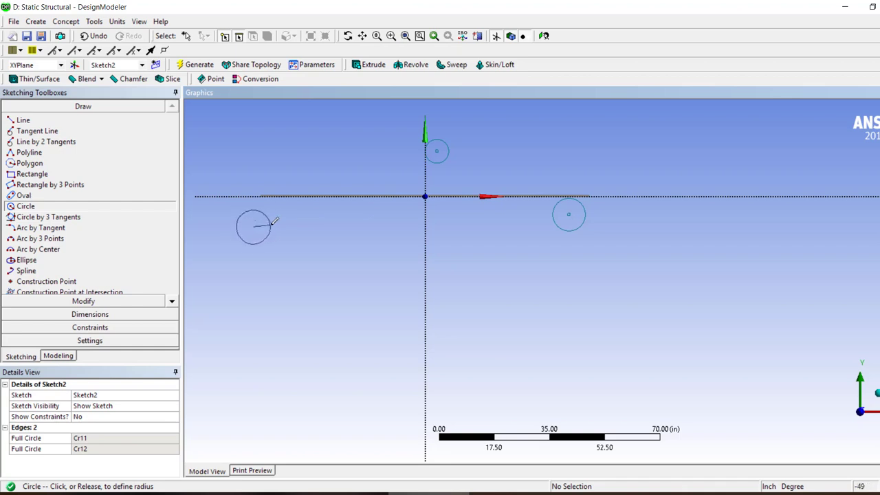
{"action": "left_click", "coordinate": [263, 237]}
Place construction points on the horizontal axis along the beam's lower edge, one near the left end and one near the right end.
{"action": "scroll", "coordinate": [321, 191], "scroll_direction": "down", "scroll_amount": 2}
{"action": "mouse_move", "coordinate": [404, 200]}
{"action": "right_mouse_down"}
{"action": "mouse_move", "coordinate": [345, 242]}
{"action": "mouse_move", "coordinate": [323, 387]}
{"action": "right_mouse_up"}
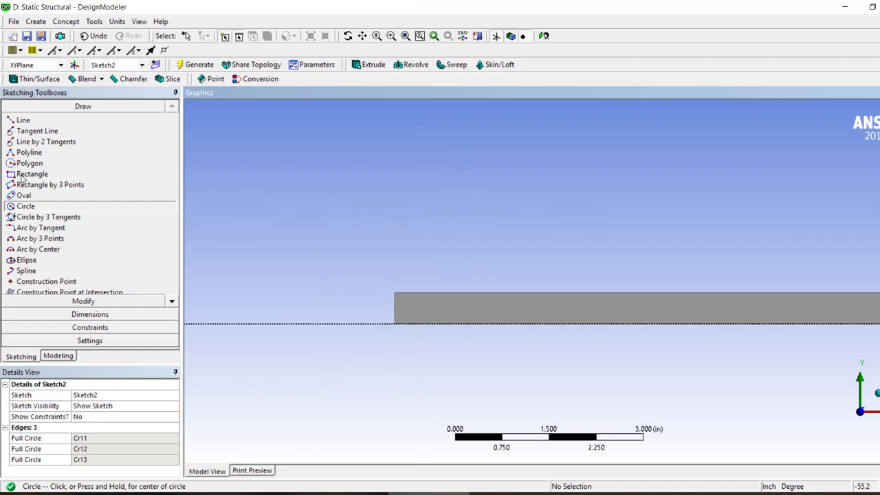
{"action": "left_click", "coordinate": [42, 281]}
{"action": "left_click", "coordinate": [476, 322]}
{"action": "scroll", "coordinate": [559, 348], "scroll_direction": "down", "scroll_amount": 6}
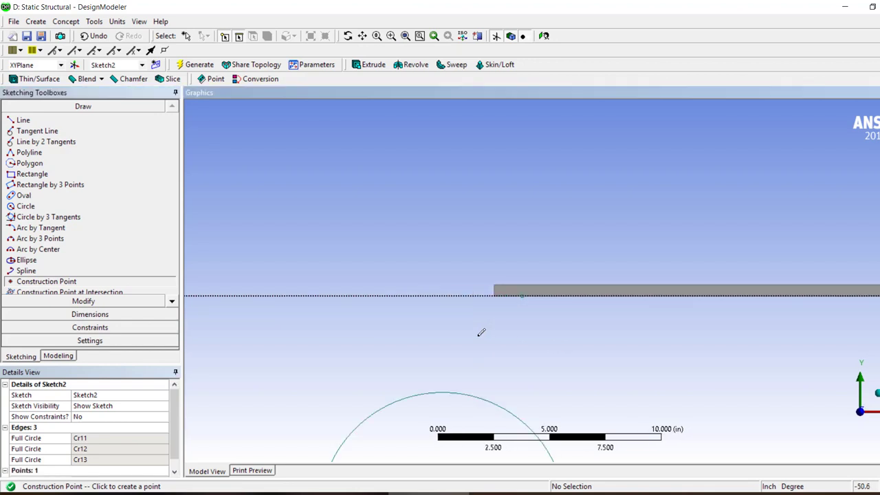
{"action": "right_click_drag", "start_coordinate": [719, 269], "coordinate": [754, 295]}
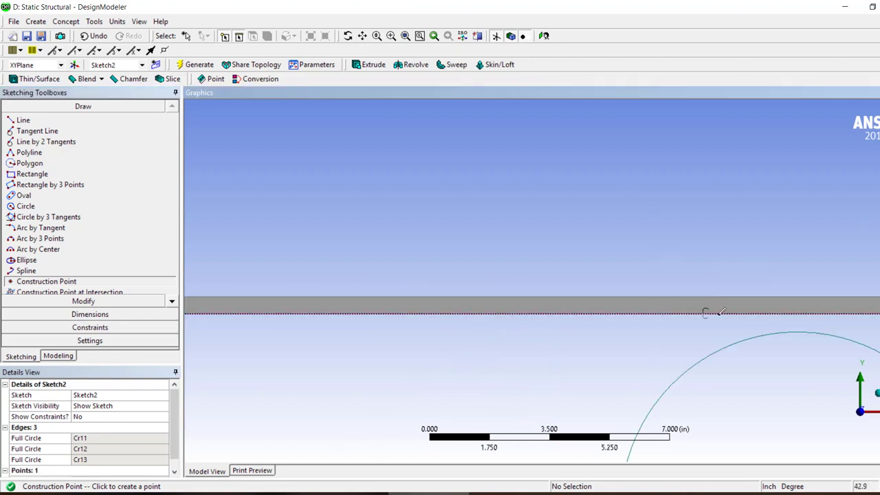
{"action": "left_click", "coordinate": [733, 312]}
Place a third construction point where the vertical axis meets the beam's upper edge.
{"action": "scroll", "coordinate": [733, 313], "scroll_direction": "down", "scroll_amount": 4}
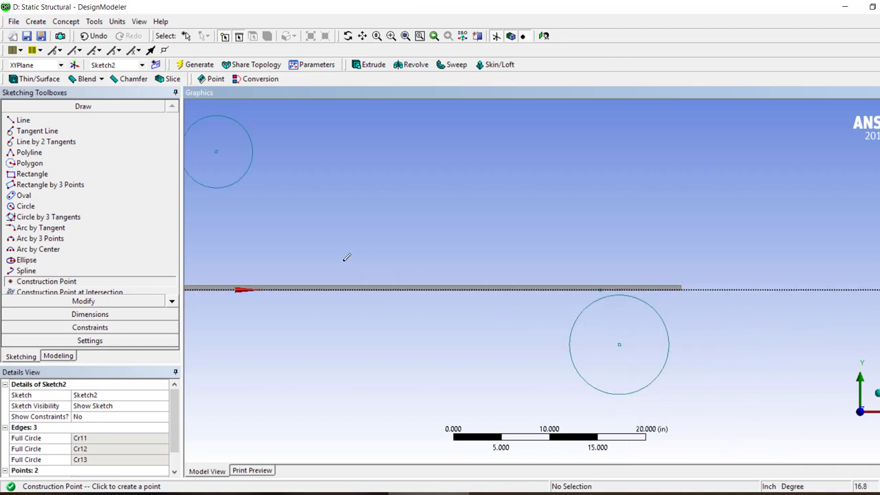
{"action": "scroll", "coordinate": [346, 257], "scroll_direction": "down", "scroll_amount": 2}
{"action": "right_click_drag", "start_coordinate": [334, 262], "coordinate": [382, 287]}
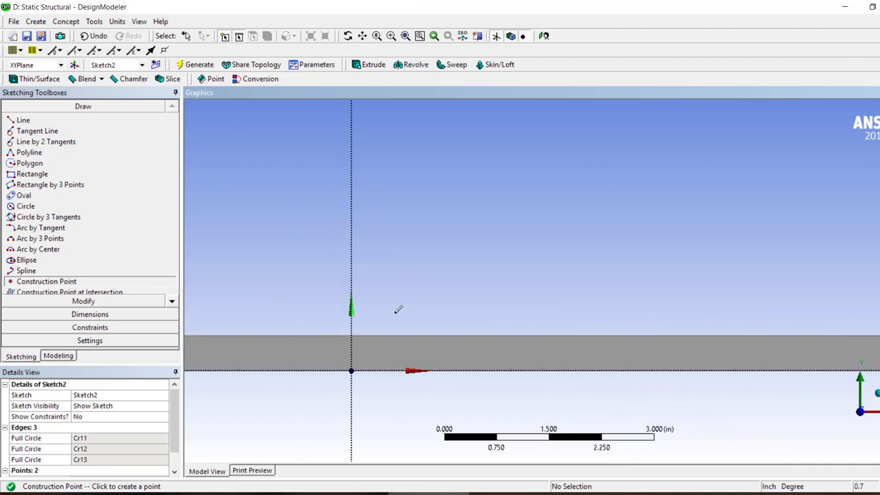
{"action": "left_click", "coordinate": [351, 335]}
Dimension the upper construction point's height above the horizontal axis and set it to 0.5 in.
{"action": "left_click", "coordinate": [90, 302]}
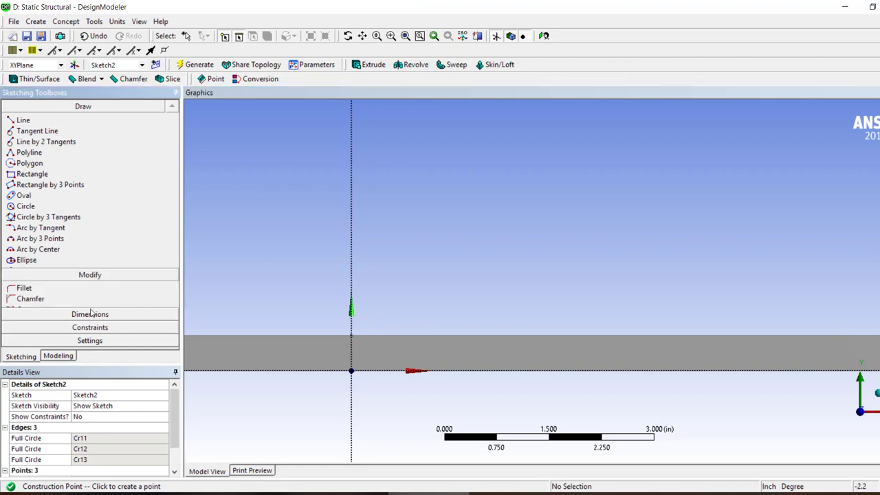
{"action": "left_click", "coordinate": [90, 314]}
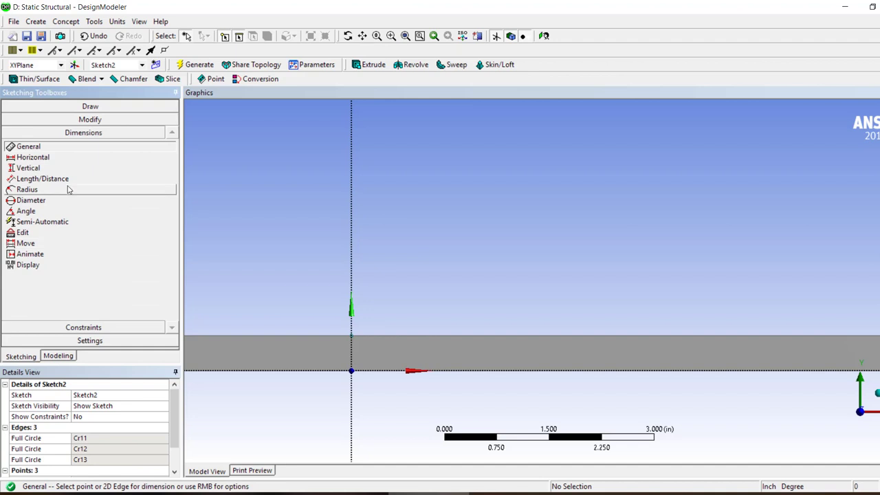
{"action": "left_click", "coordinate": [353, 336]}
{"action": "left_click", "coordinate": [364, 372]}
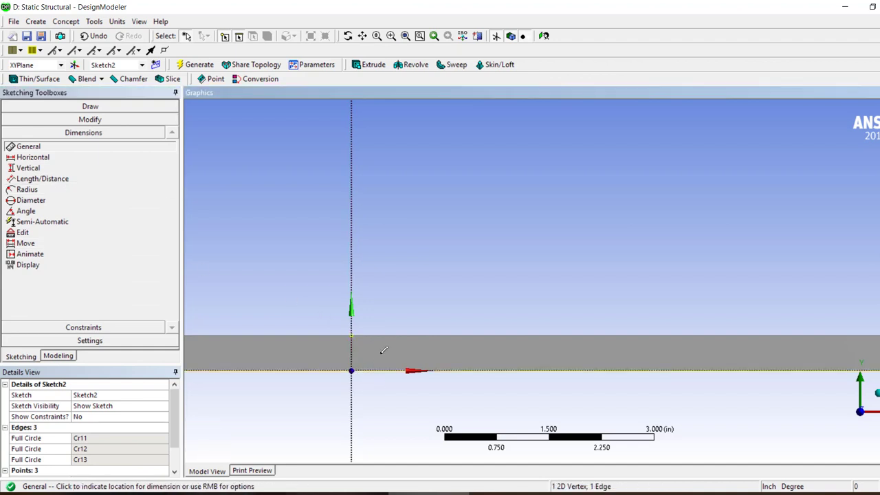
{"action": "left_click", "coordinate": [390, 352]}
{"action": "left_click", "coordinate": [101, 438]}
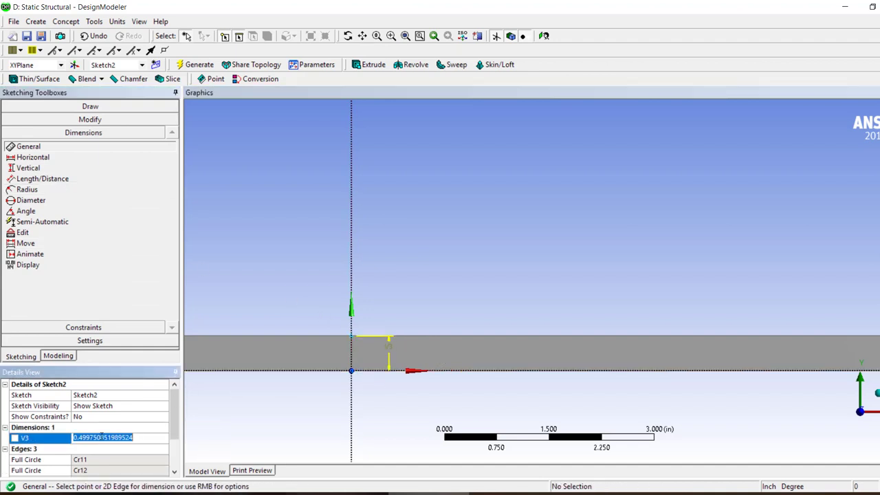
{"action": "type", "text": "0.5"}
{"action": "key", "text": "Return"}
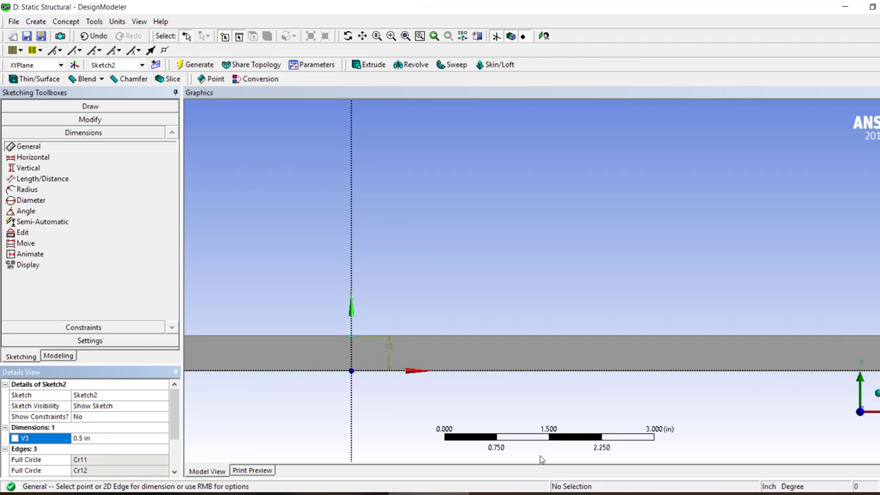
Dimension the distance from the left construction point to the vertical axis and set it to 48 in.
{"action": "key", "text": "F7"}
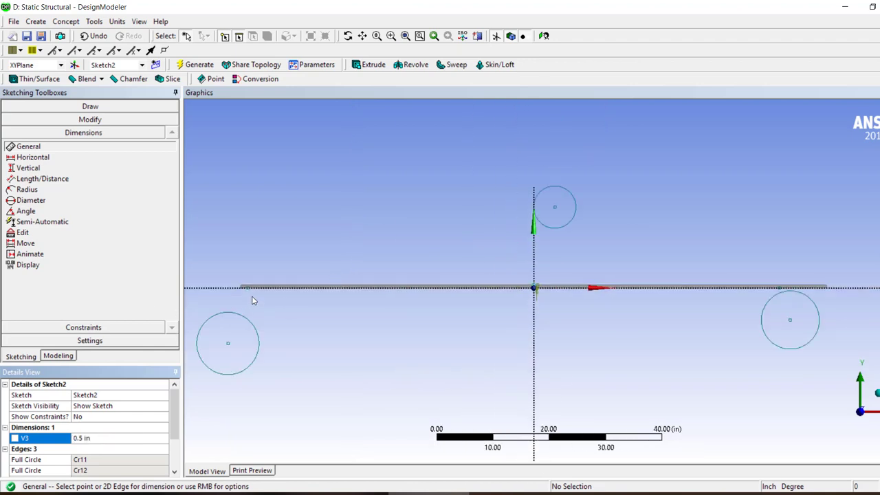
{"action": "left_click", "coordinate": [250, 291]}
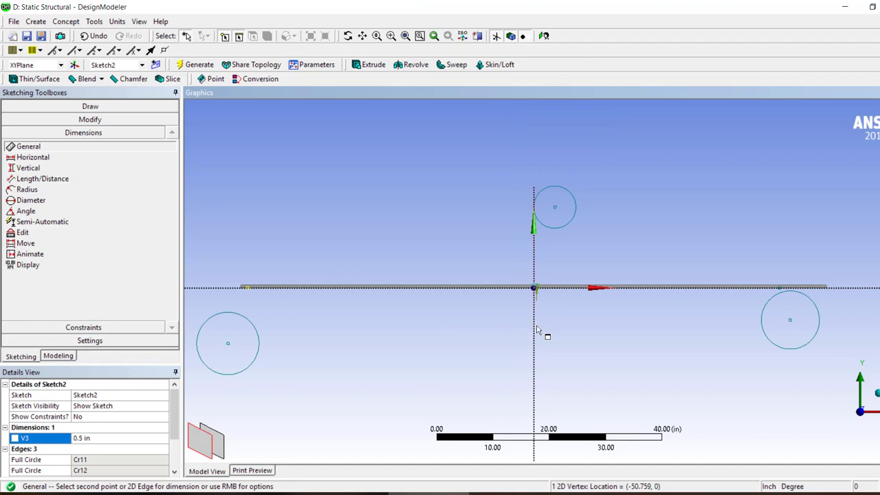
{"action": "left_click", "coordinate": [536, 330]}
{"action": "left_click", "coordinate": [435, 309]}
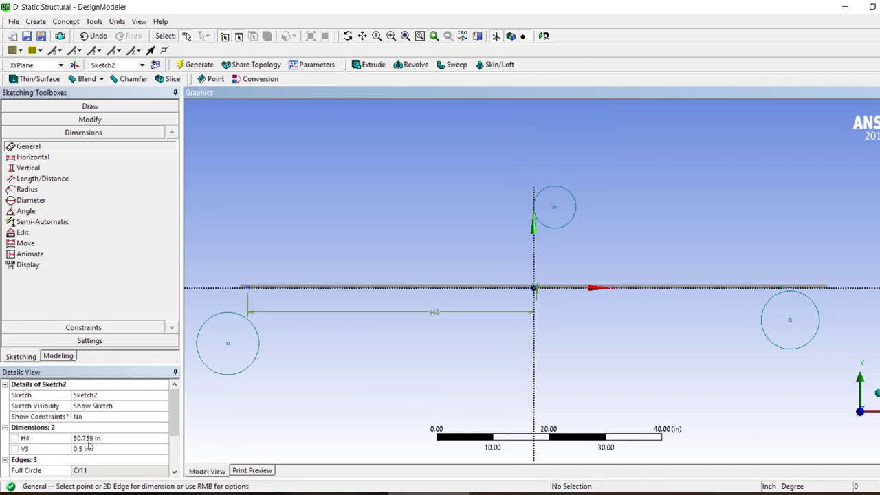
{"action": "left_click", "coordinate": [87, 438]}
{"action": "type", "text": "48"}
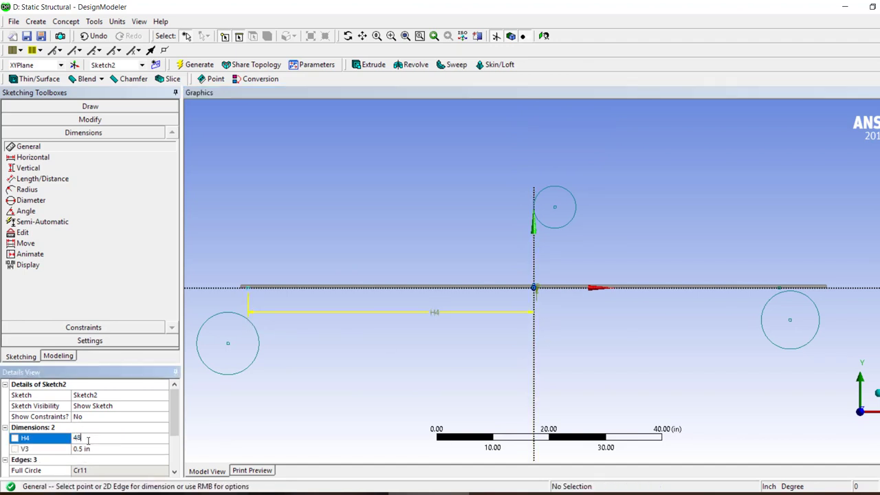
{"action": "key", "text": "Return"}
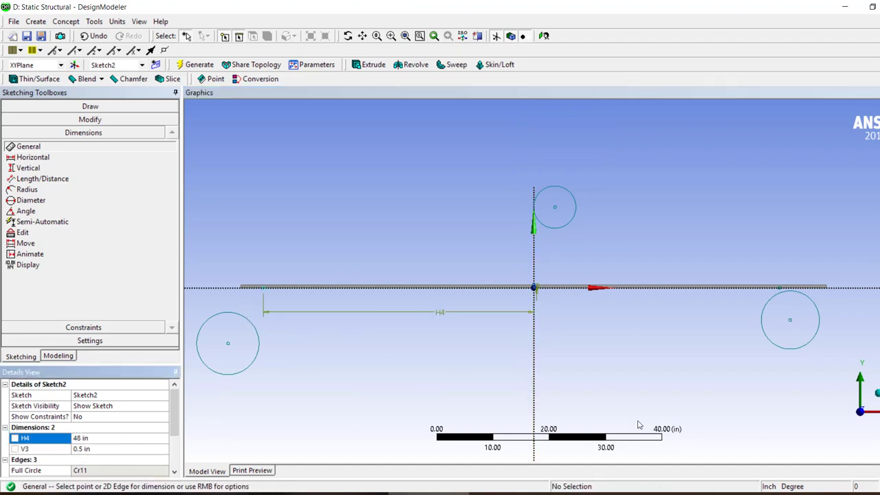
Dimension the distance from the right construction point to the vertical axis and set it to 48 in.
{"action": "left_click", "coordinate": [779, 287]}
{"action": "left_click", "coordinate": [536, 331]}
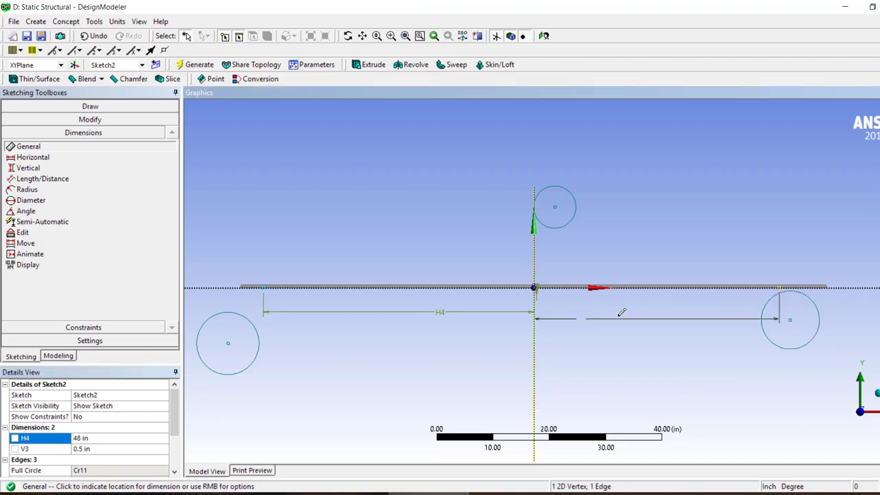
{"action": "left_click", "coordinate": [644, 310]}
{"action": "left_click", "coordinate": [102, 449]}
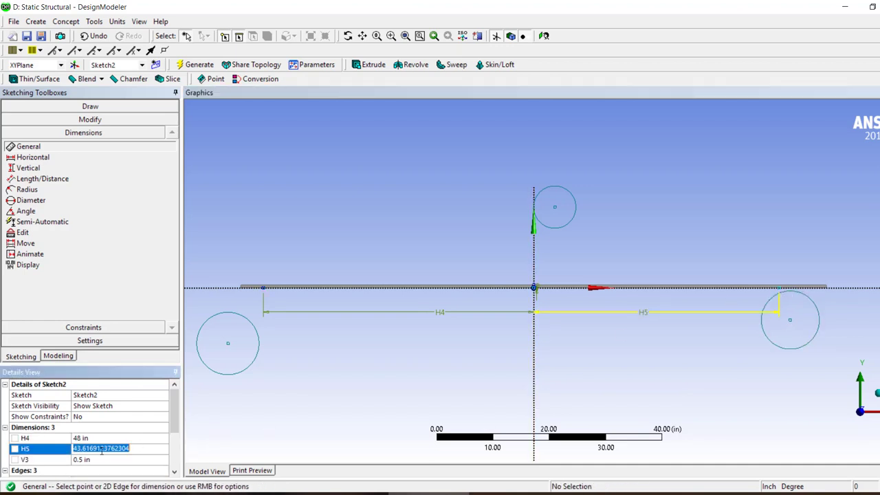
{"action": "type", "text": "48"}
{"action": "key", "text": "Return"}
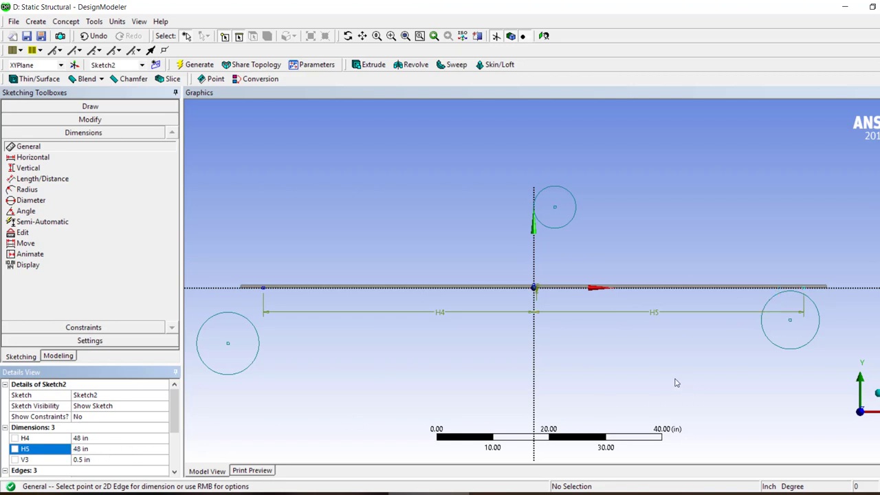
Apply Equal Radius constraints pairing the upper circle with the left circle and with the right circle.
{"action": "left_click", "coordinate": [72, 327]}
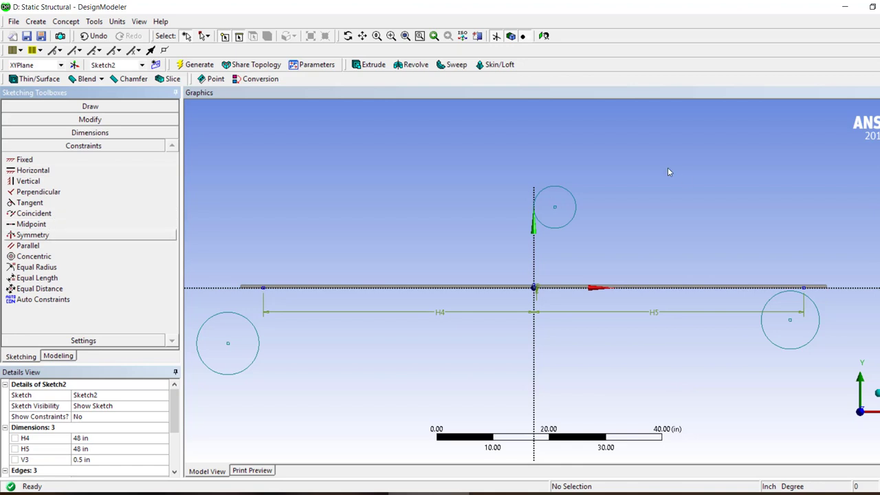
{"action": "left_click", "coordinate": [38, 267]}
{"action": "left_click", "coordinate": [251, 358]}
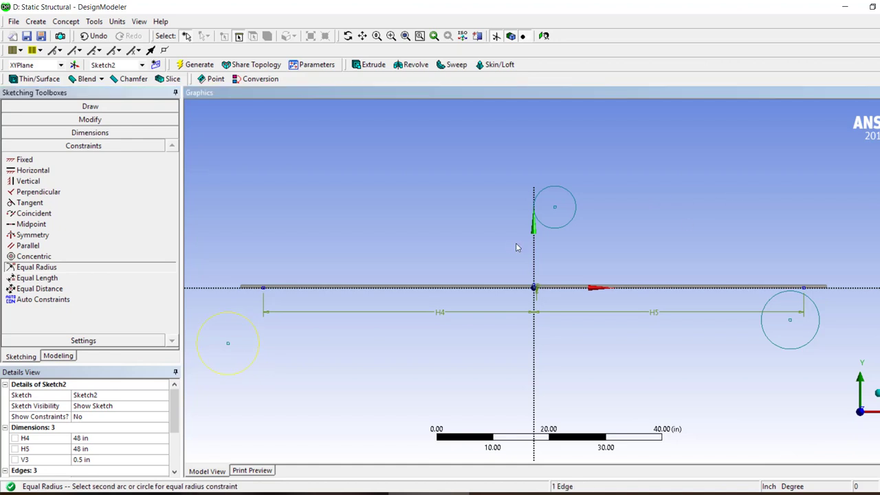
{"action": "left_click", "coordinate": [570, 235]}
{"action": "left_click", "coordinate": [766, 331]}
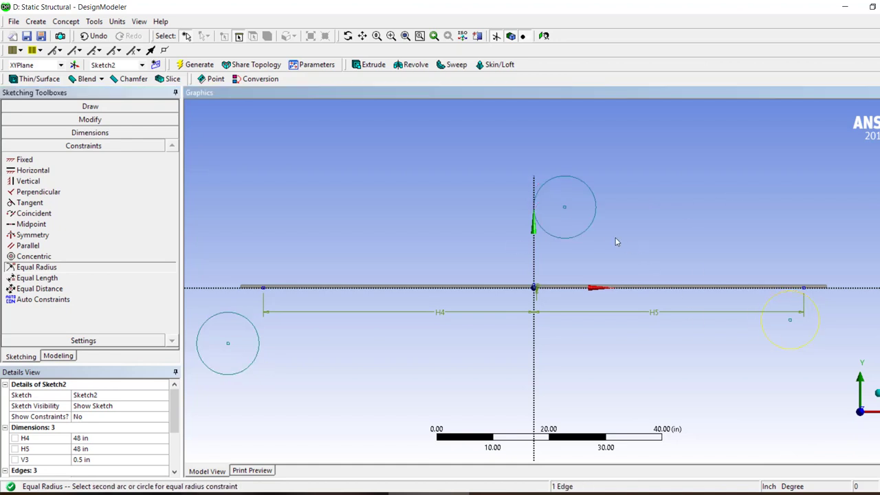
{"action": "left_click", "coordinate": [592, 221]}
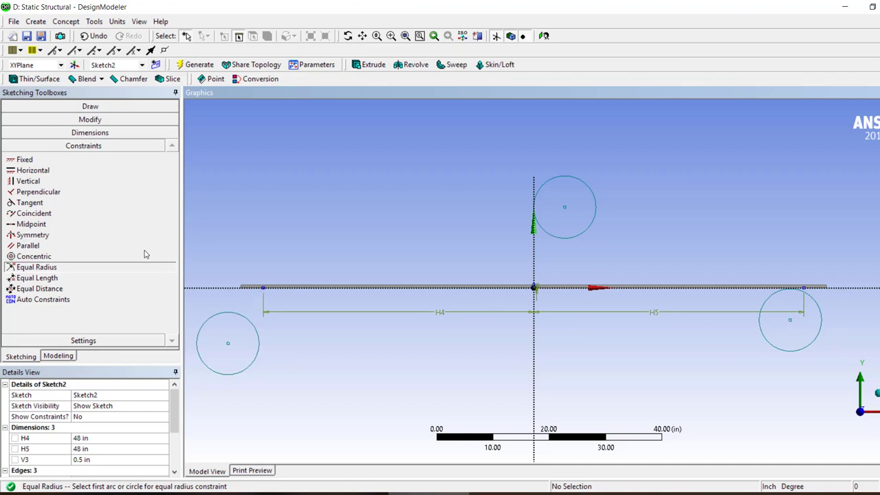
Make the left and right circles coincident with the construction points near their ends of the beam.
{"action": "left_click", "coordinate": [38, 213]}
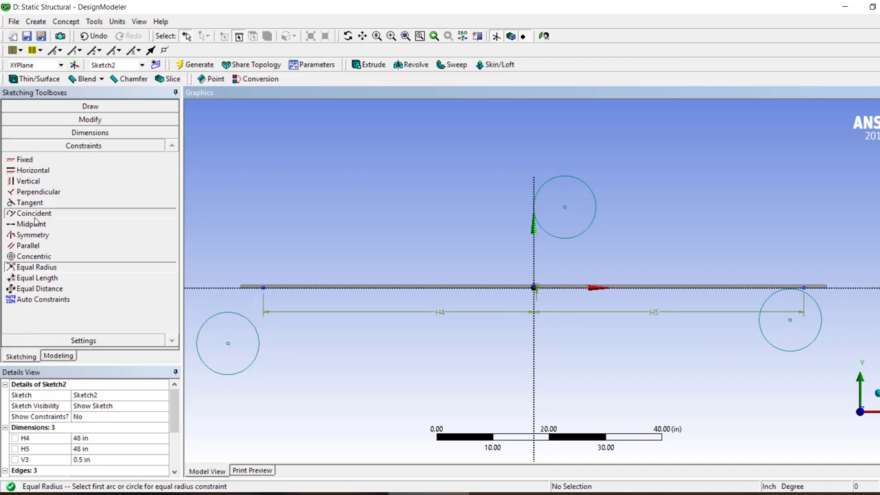
{"action": "left_click", "coordinate": [262, 291]}
{"action": "left_click", "coordinate": [222, 313]}
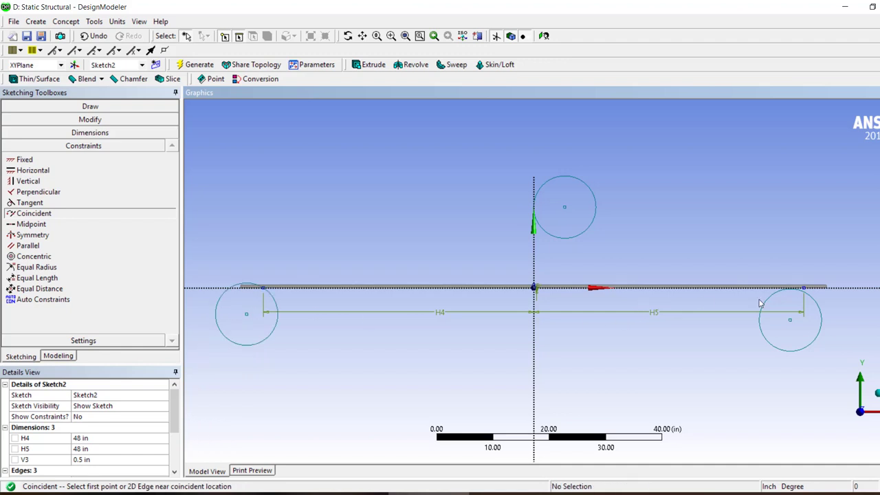
{"action": "left_click", "coordinate": [819, 308]}
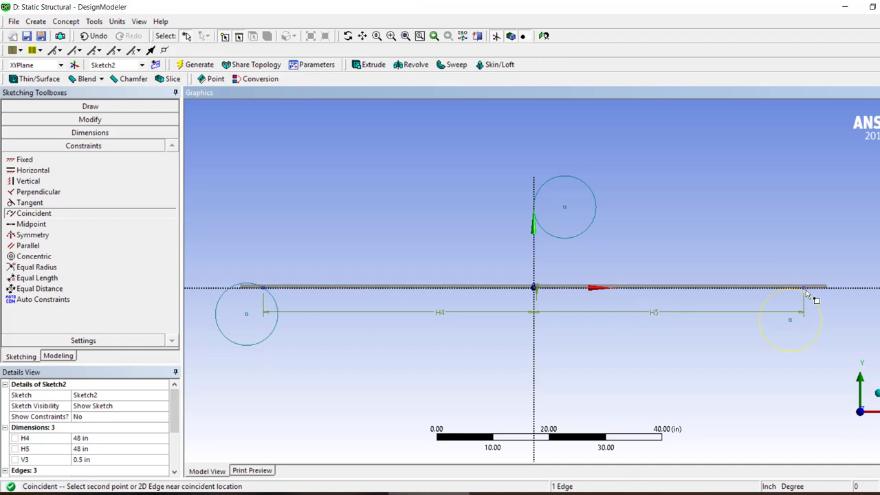
{"action": "left_click", "coordinate": [807, 294]}
Make the upper circle coincident with the construction point on the beam's upper edge at the vertical axis.
{"action": "left_click", "coordinate": [579, 239]}
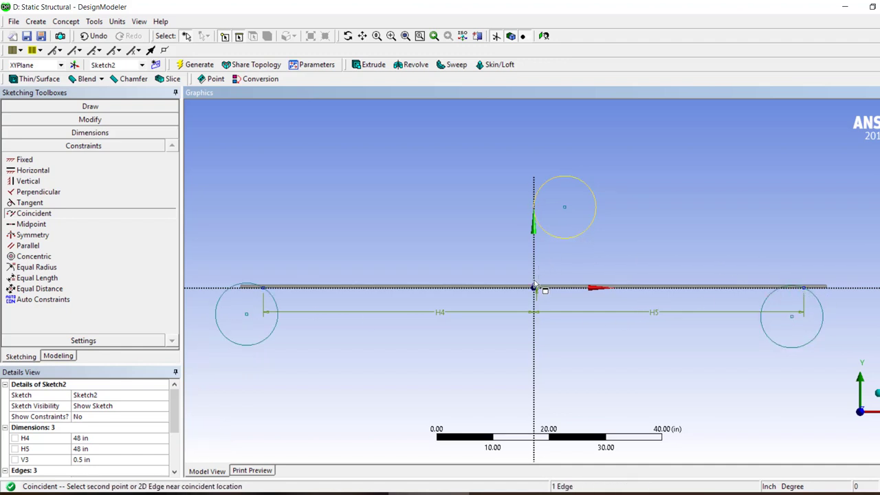
{"action": "scroll", "coordinate": [535, 286], "scroll_direction": "up", "scroll_amount": 3}
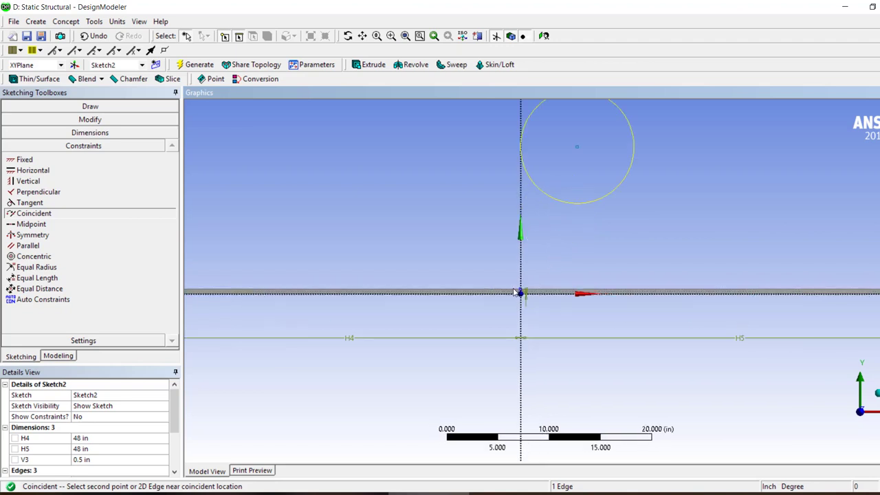
{"action": "left_click", "coordinate": [521, 294]}
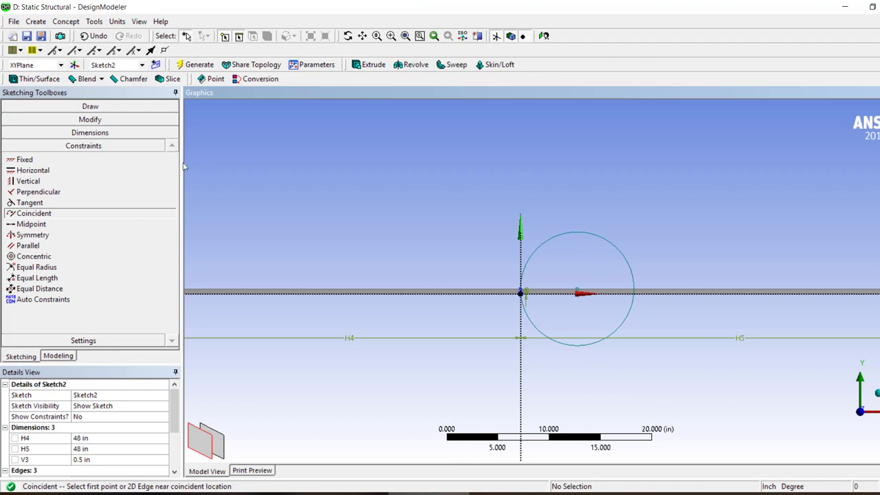
Pull the middle circle's centre point toward the vertical axis with the sketch Drag tool, reducing the circle's size.
{"action": "left_click", "coordinate": [57, 119]}
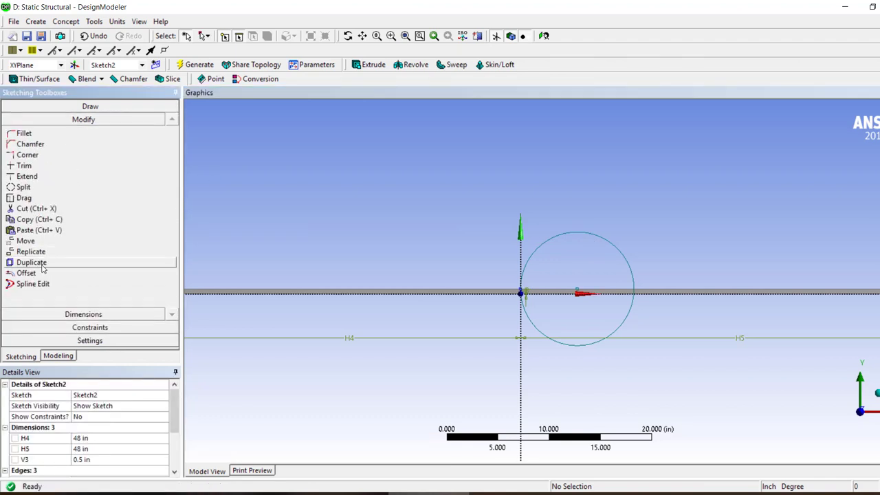
{"action": "left_click", "coordinate": [24, 197]}
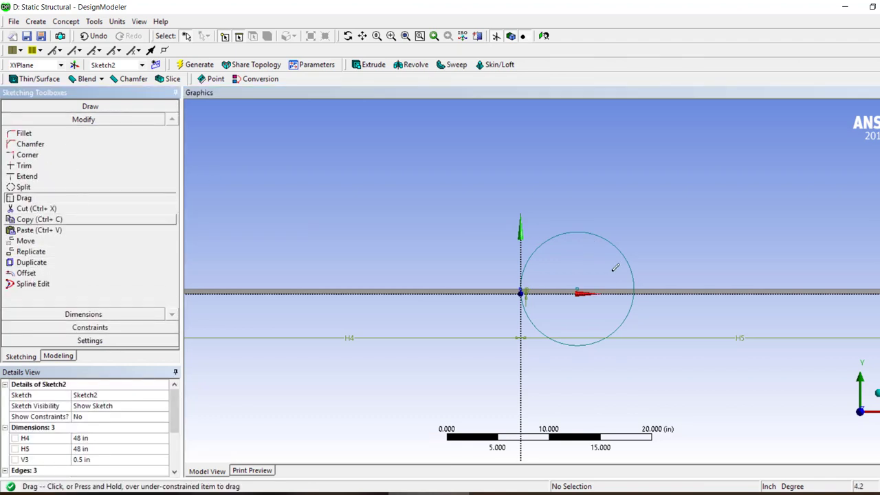
{"action": "left_click_drag", "start_coordinate": [577, 289], "coordinate": [568, 258]}
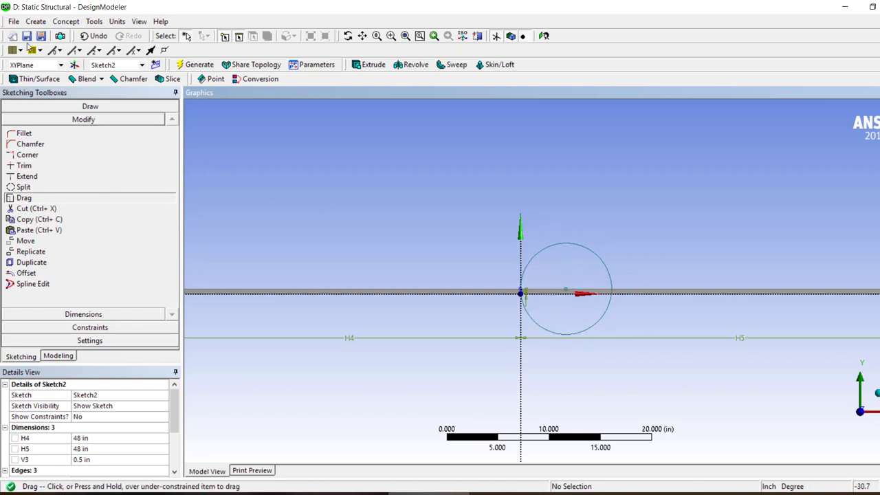
Try linking the construction point on the beam's upper edge to the middle circle's centre with a line, and delete that line.
{"action": "left_click", "coordinate": [91, 107]}
{"action": "left_click", "coordinate": [23, 119]}
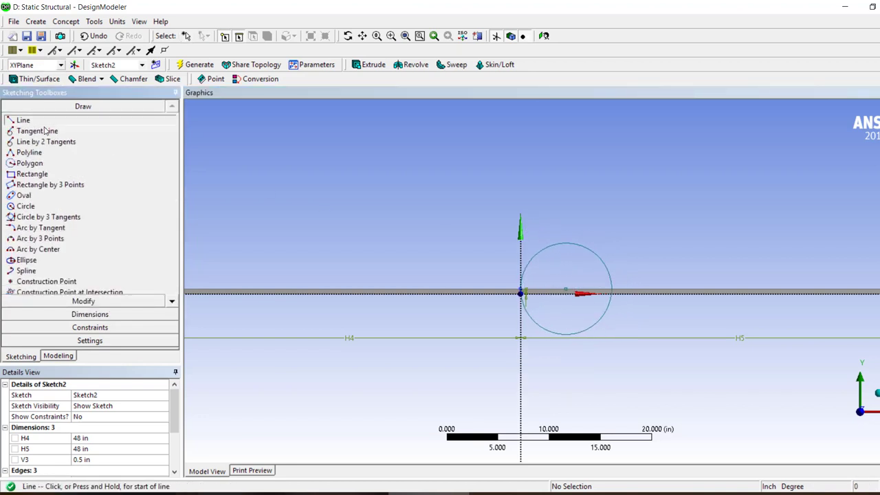
{"action": "left_click", "coordinate": [521, 291]}
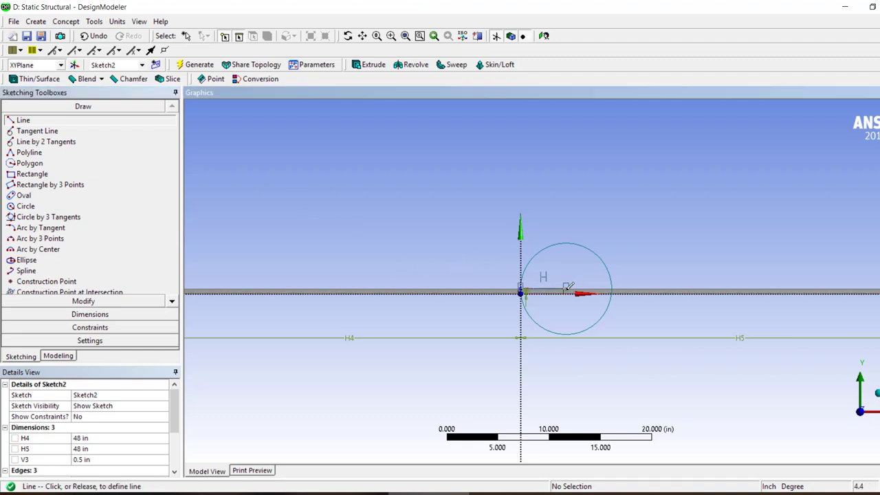
{"action": "left_click", "coordinate": [565, 288]}
{"action": "left_click", "coordinate": [90, 327]}
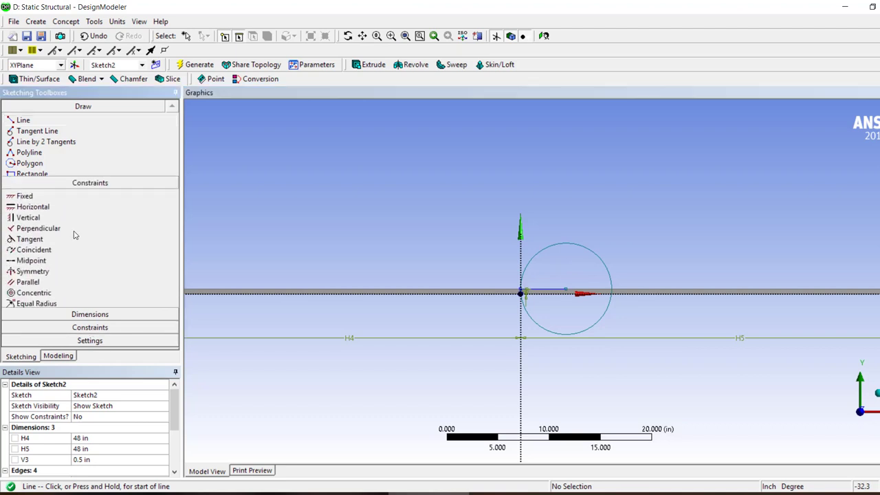
{"action": "left_click", "coordinate": [27, 181]}
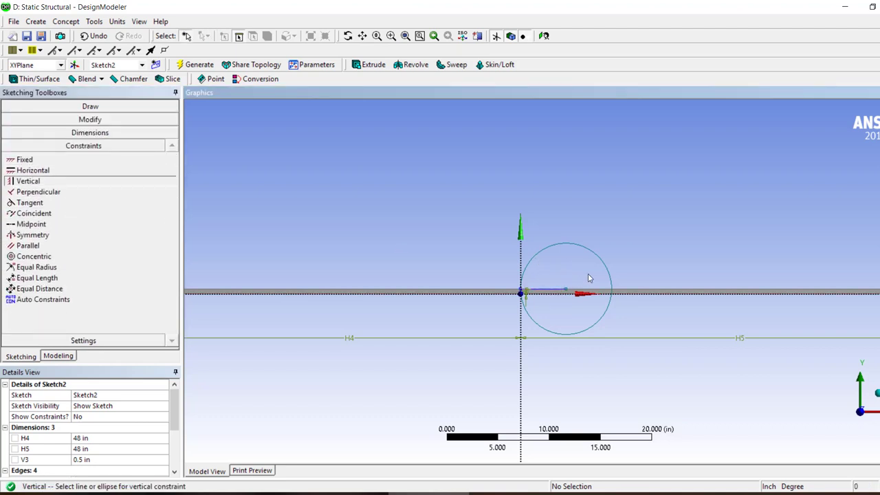
{"action": "key", "text": "Escape"}
{"action": "left_click", "coordinate": [562, 289]}
{"action": "left_click", "coordinate": [575, 315]}
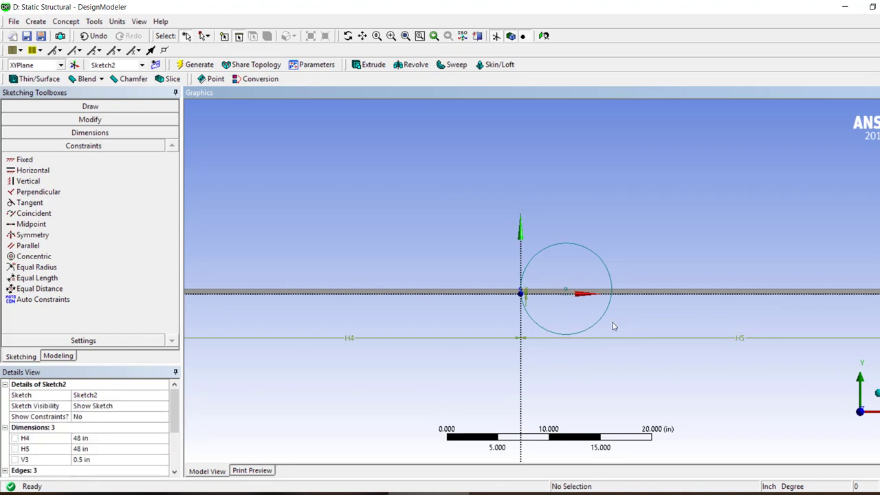
{"action": "left_click", "coordinate": [87, 119]}
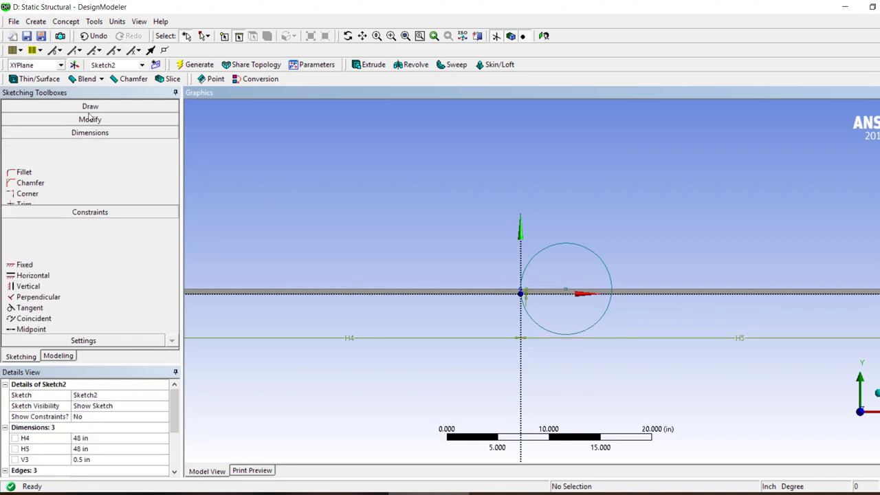
{"action": "left_click", "coordinate": [91, 106]}
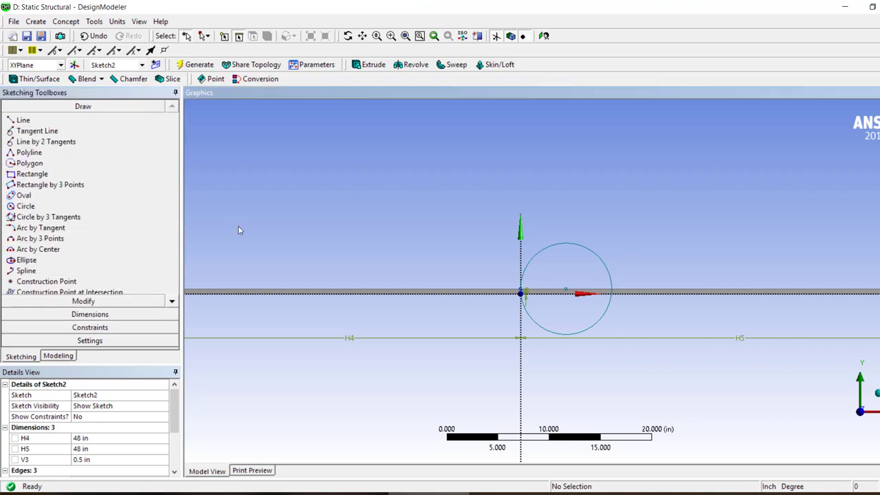
{"action": "left_click", "coordinate": [96, 330]}
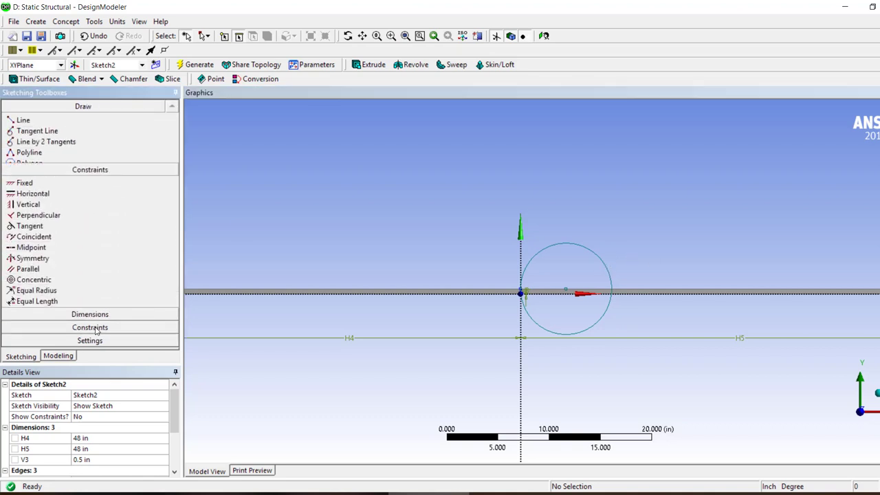
{"action": "left_click", "coordinate": [89, 119]}
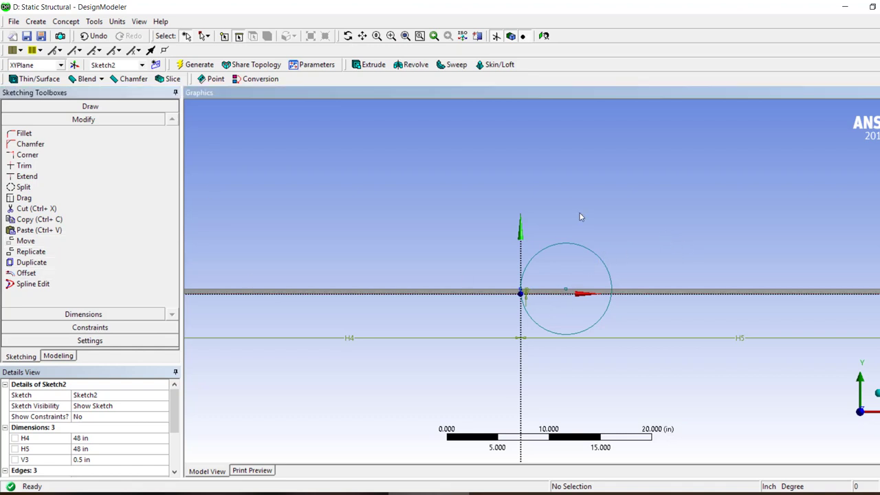
Delete the middle circle that sits off the vertical axis from the sketch.
{"action": "left_click", "coordinate": [559, 244]}
{"action": "left_click", "coordinate": [558, 337]}
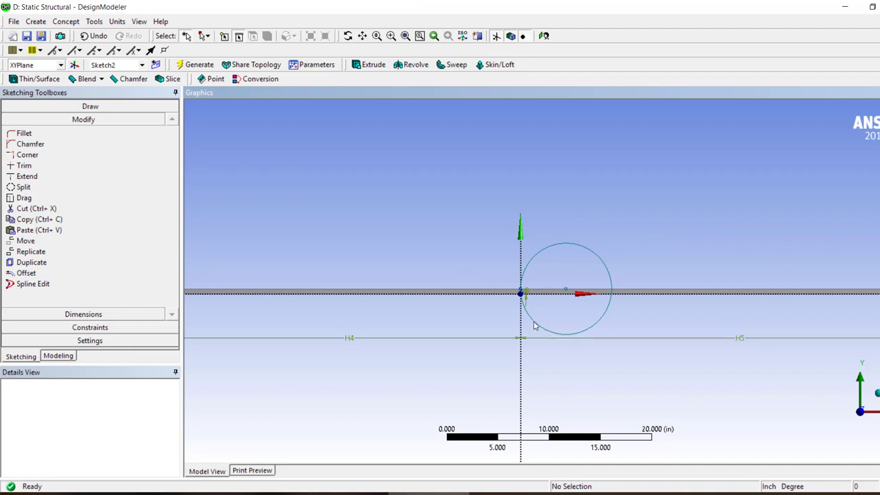
{"action": "key", "text": "ctrl+z"}
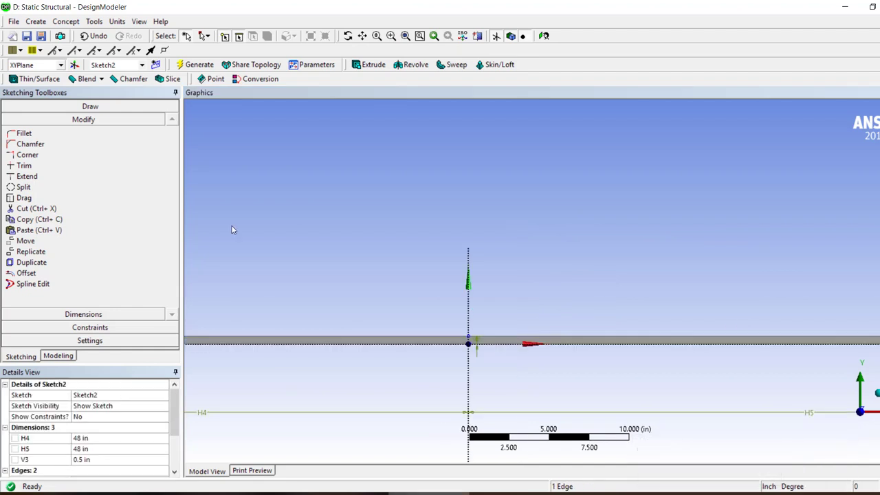
Sketch a circle centred on the vertical axis above the beam, passing through the construction point on the beam's upper edge.
{"action": "left_click", "coordinate": [106, 110]}
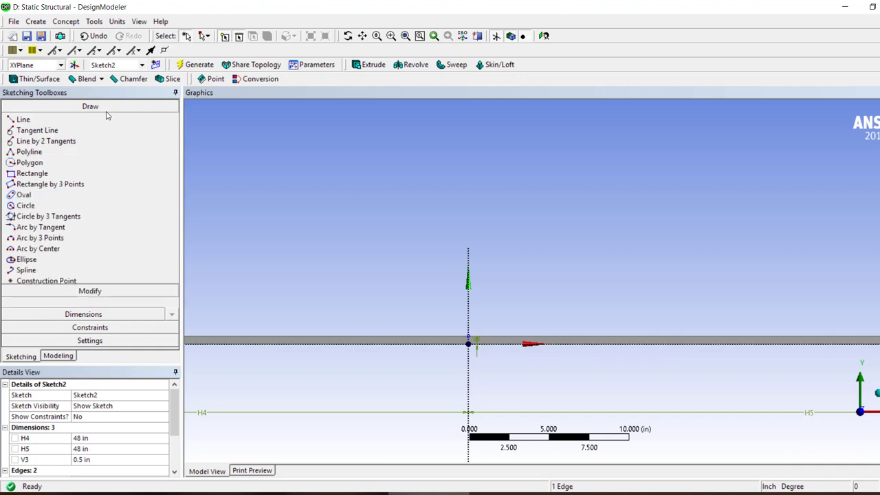
{"action": "left_click", "coordinate": [27, 206]}
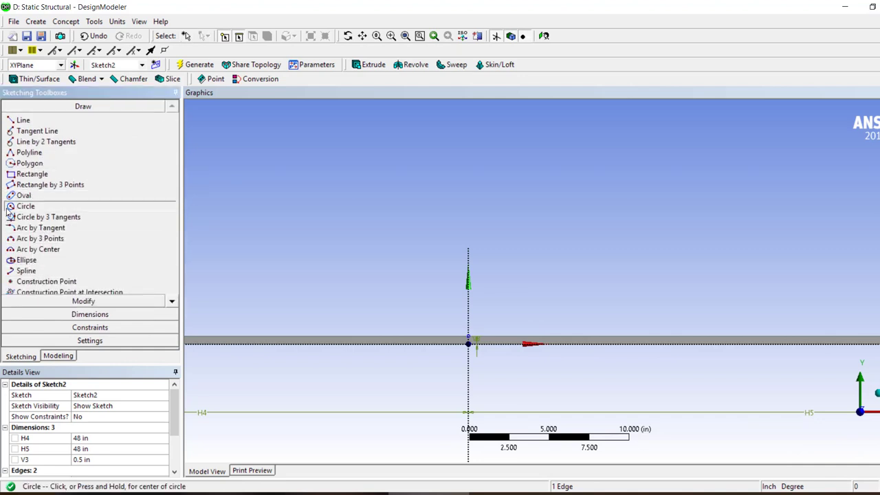
{"action": "left_click", "coordinate": [469, 279]}
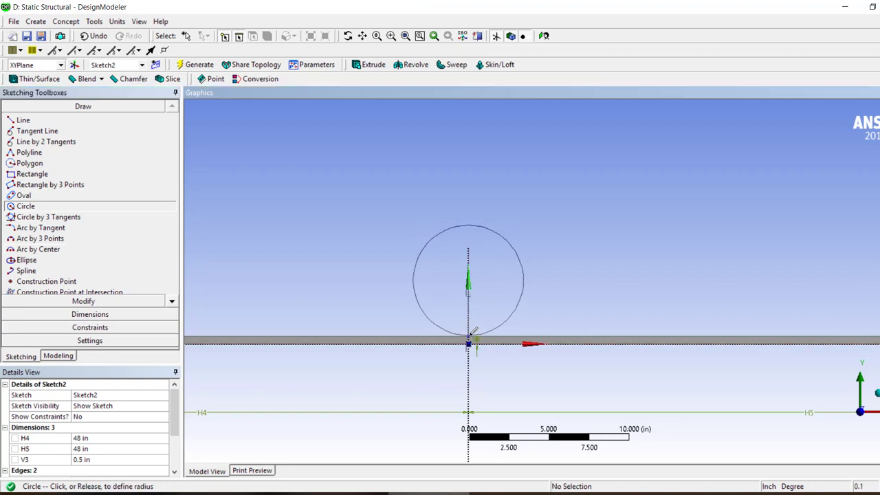
{"action": "left_click", "coordinate": [473, 330]}
Draw a single vertical line downward from the construction point on the beam's lower edge near its left end.
{"action": "scroll", "coordinate": [534, 288], "scroll_direction": "down", "scroll_amount": 2}
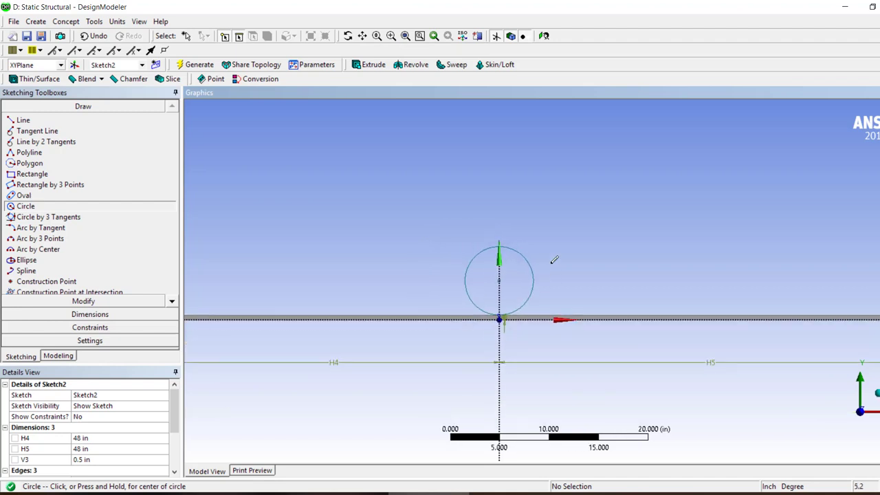
{"action": "scroll", "coordinate": [554, 260], "scroll_direction": "down", "scroll_amount": 3}
{"action": "scroll", "coordinate": [302, 351], "scroll_direction": "up", "scroll_amount": 5}
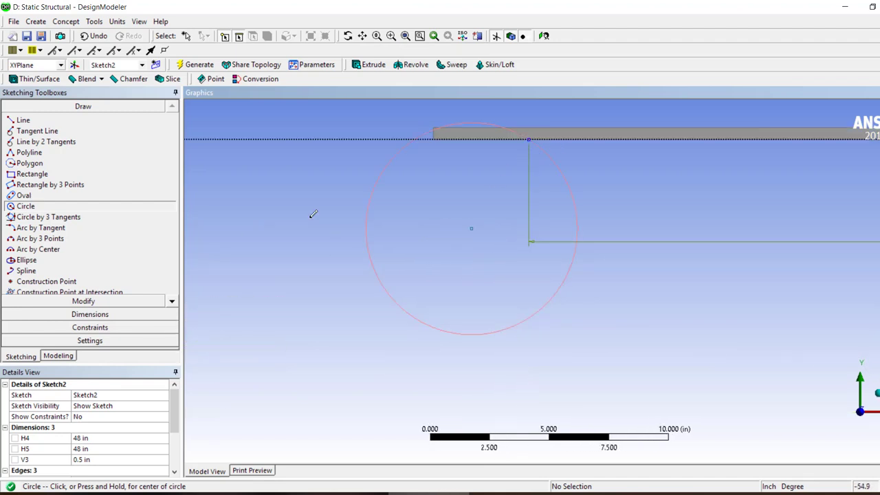
{"action": "right_click", "coordinate": [426, 280]}
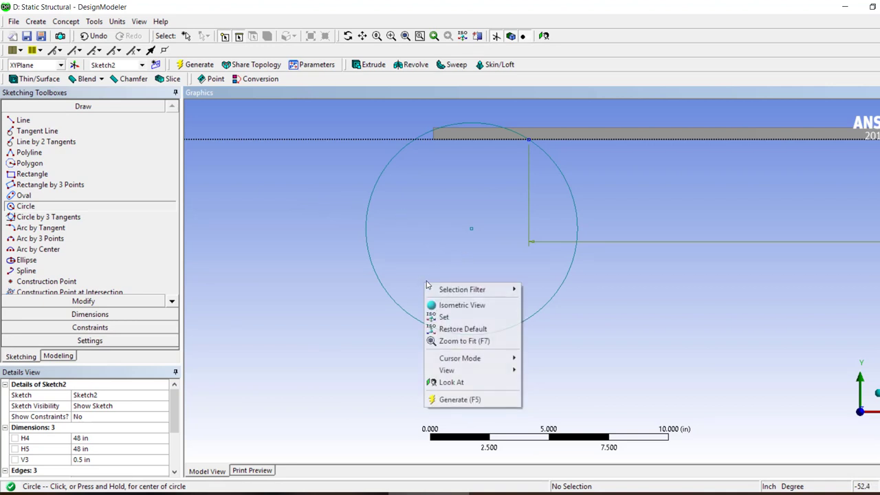
{"action": "left_click", "coordinate": [397, 316]}
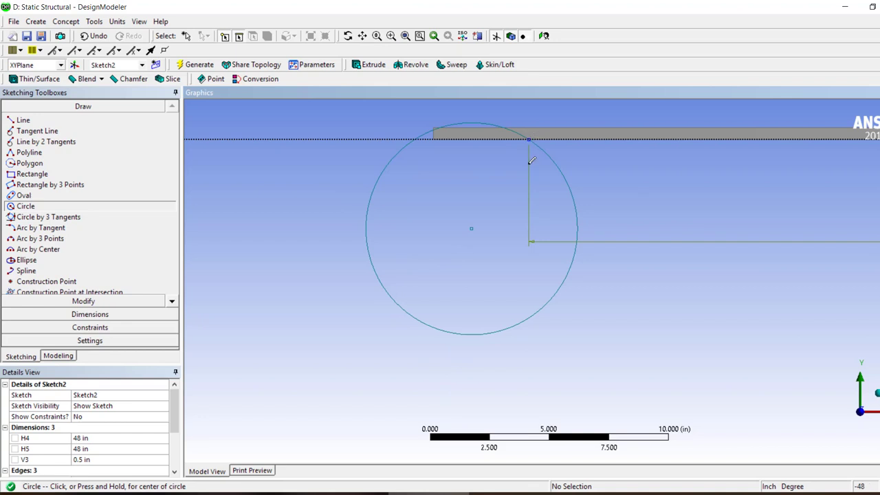
{"action": "left_click", "coordinate": [69, 120]}
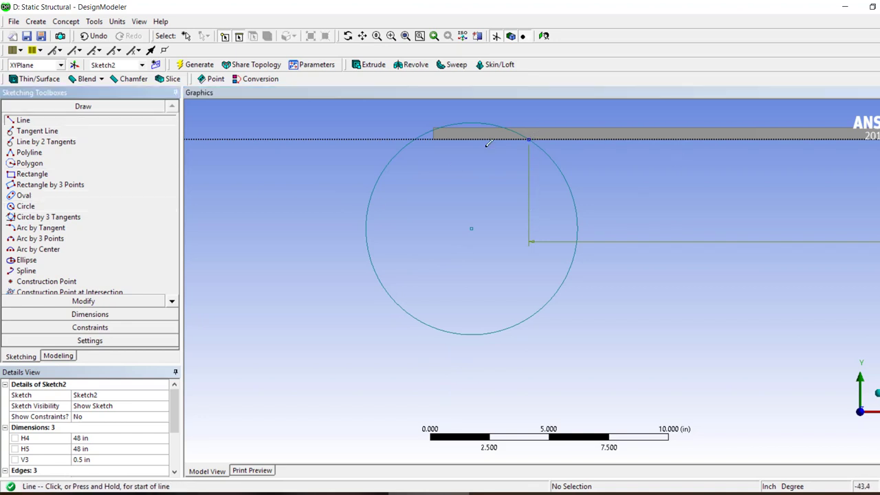
{"action": "left_click", "coordinate": [529, 139]}
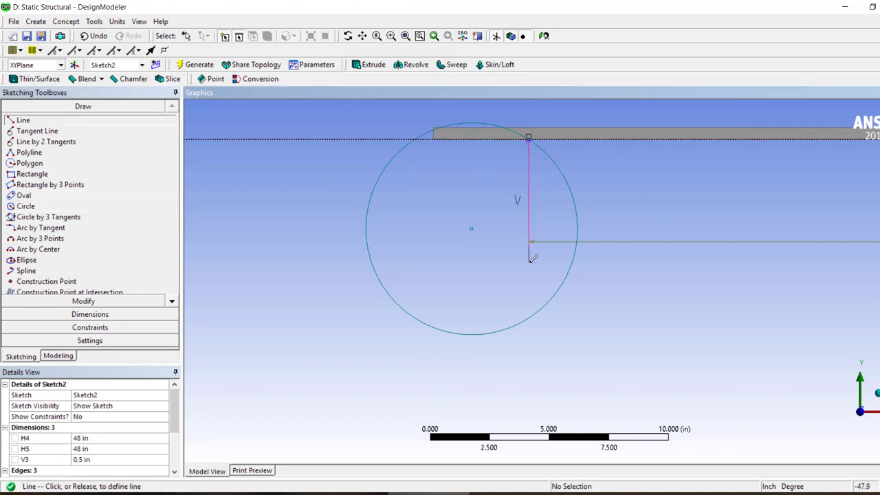
{"action": "left_click", "coordinate": [529, 262]}
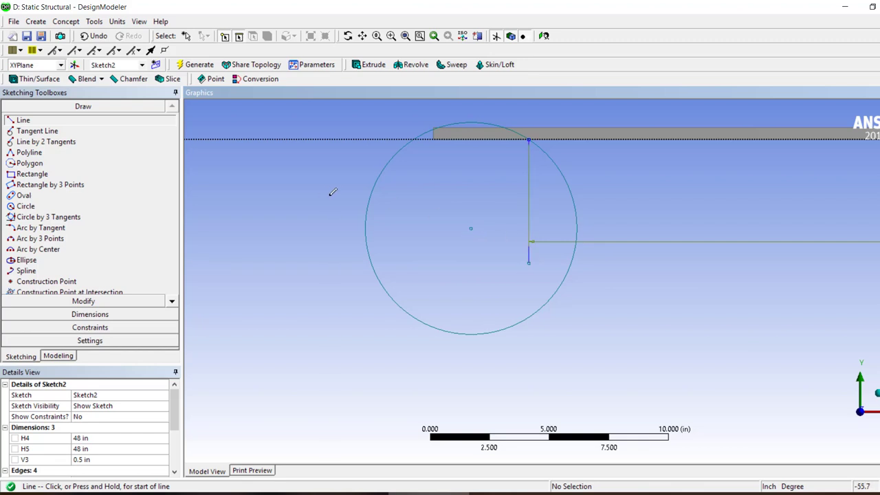
{"action": "left_click", "coordinate": [529, 260]}
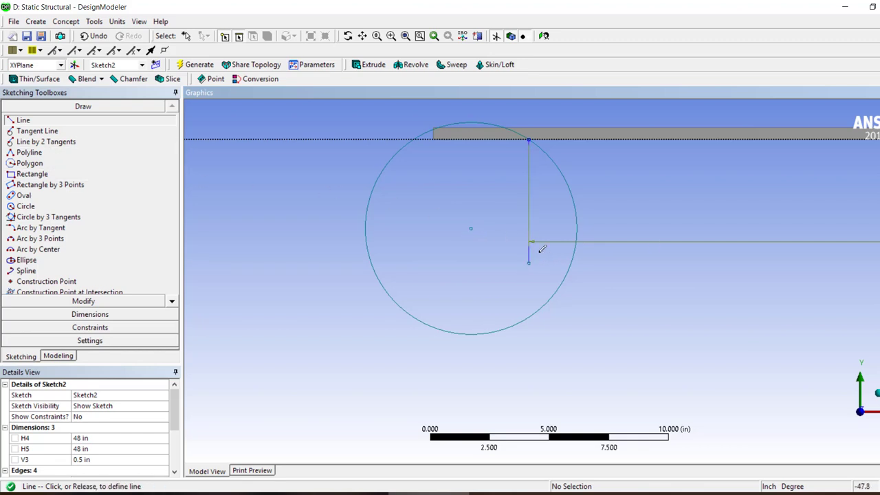
{"action": "right_click", "coordinate": [411, 220]}
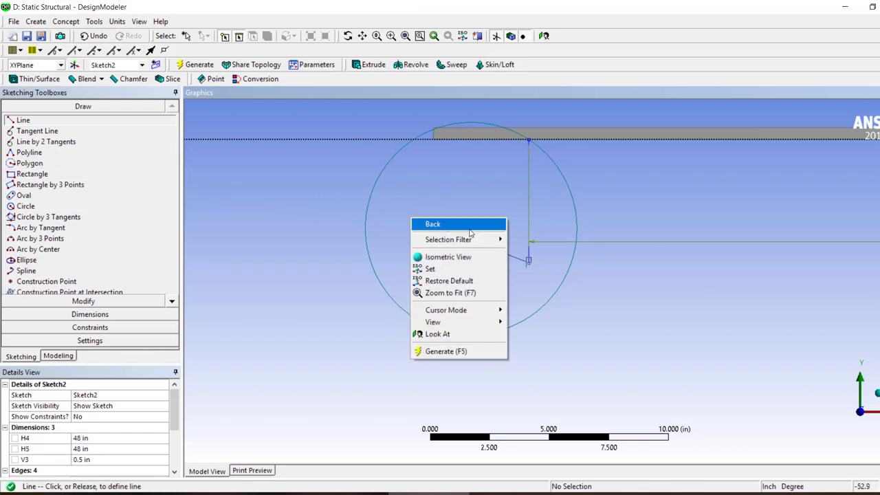
{"action": "left_click", "coordinate": [431, 224]}
Sketch a circle centred on the left vertical line's lower end, passing through the construction point at the line's upper end.
{"action": "left_click", "coordinate": [26, 206]}
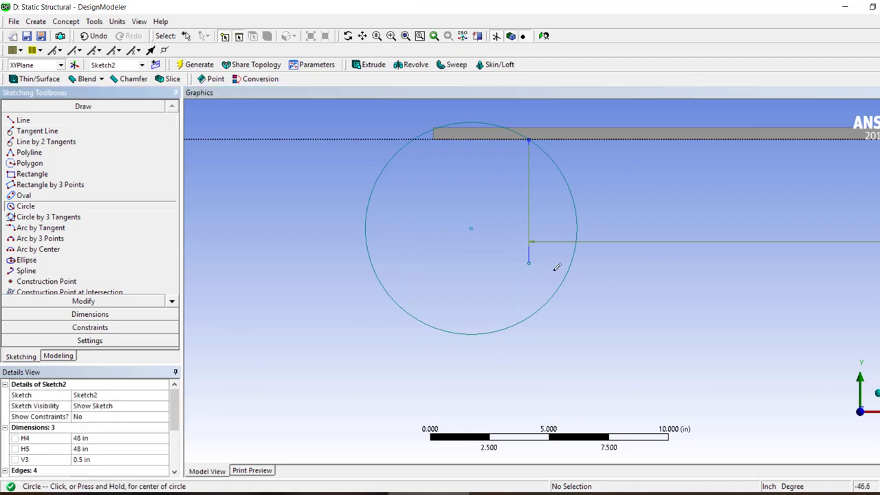
{"action": "left_click", "coordinate": [528, 261]}
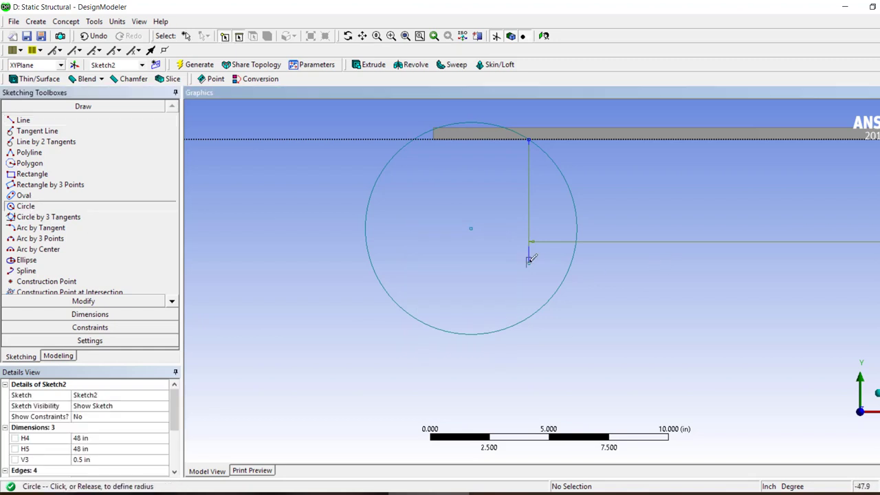
{"action": "left_click", "coordinate": [528, 138]}
{"action": "right_click", "coordinate": [468, 237]}
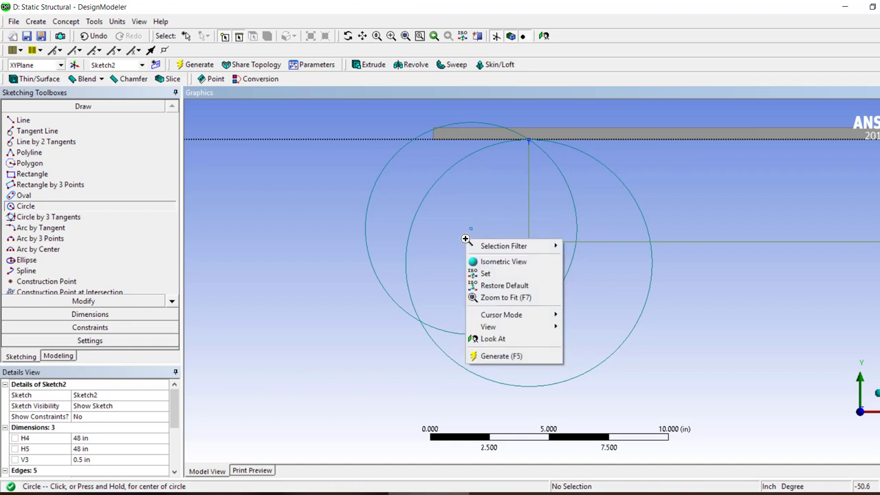
{"action": "key", "text": "Escape"}
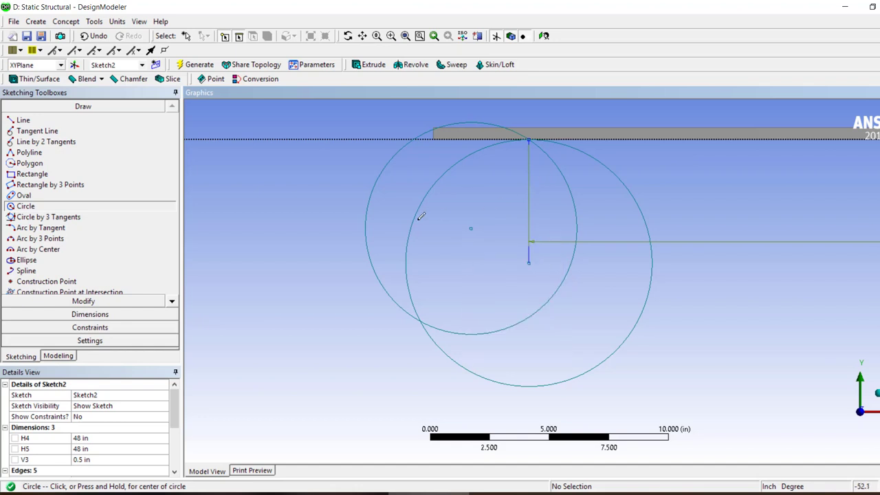
Draw a vertical line downward from the construction point on the beam's lower edge near its right end.
{"action": "scroll", "coordinate": [631, 233], "scroll_direction": "down", "scroll_amount": 5}
{"action": "scroll", "coordinate": [824, 262], "scroll_direction": "up", "scroll_amount": 5}
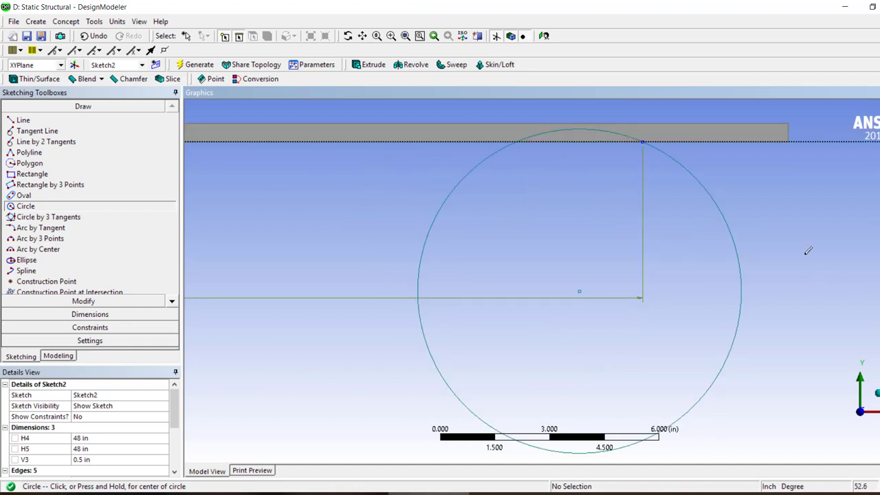
{"action": "left_click", "coordinate": [23, 121]}
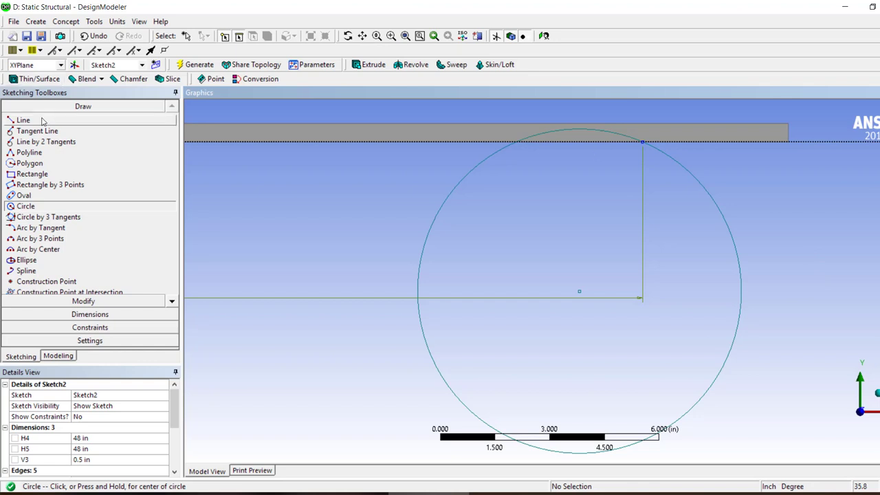
{"action": "left_click", "coordinate": [643, 140]}
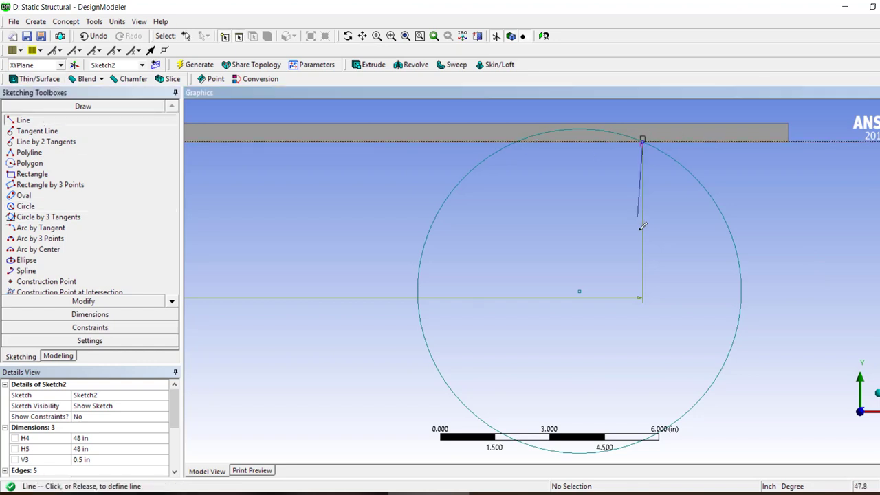
{"action": "left_click", "coordinate": [642, 302]}
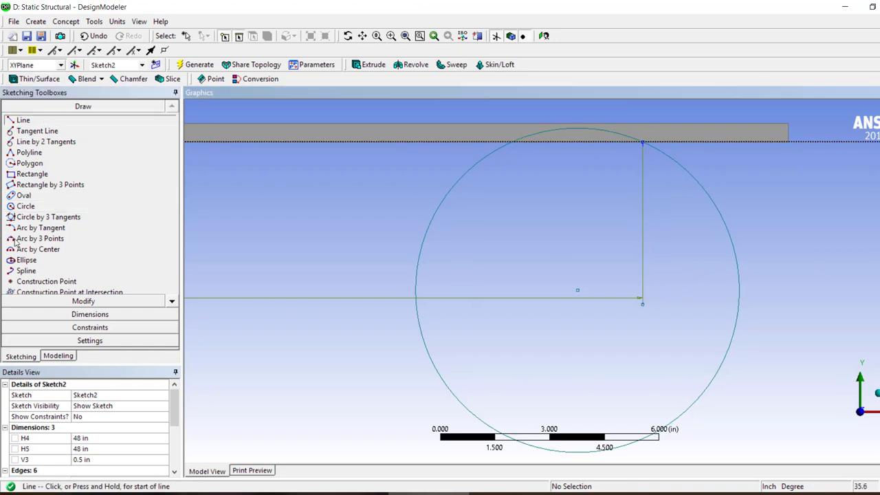
Sketch a circle centred on the right vertical line's lower end, passing through the construction point at the line's upper end.
{"action": "left_click", "coordinate": [26, 206]}
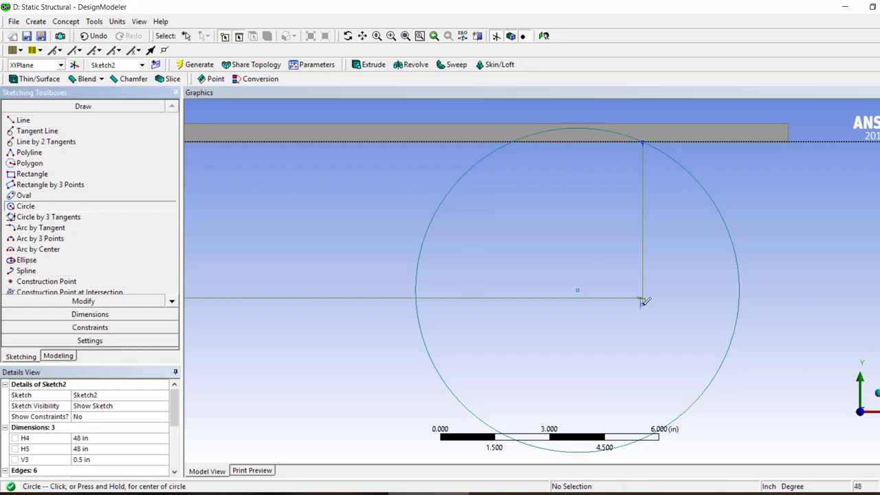
{"action": "left_click", "coordinate": [641, 302]}
{"action": "left_click", "coordinate": [643, 141]}
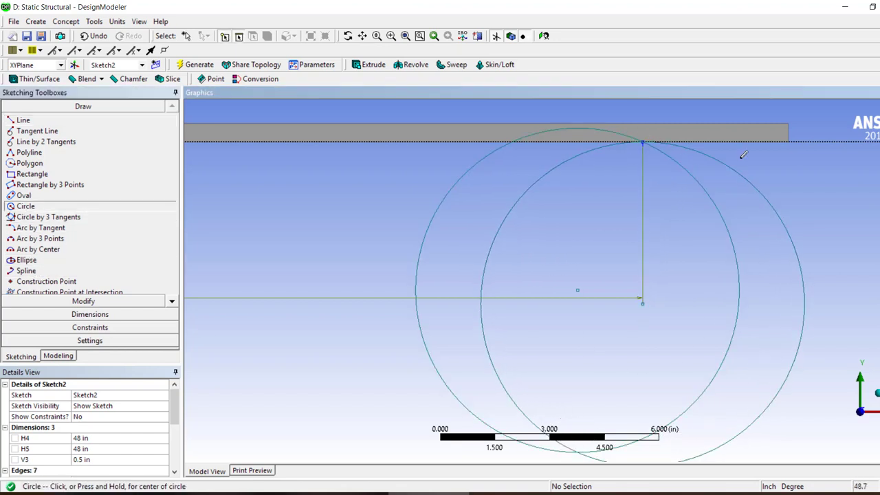
Delete the extra circle near the beam's right end whose centre is off the vertical line.
{"action": "left_click", "coordinate": [61, 302]}
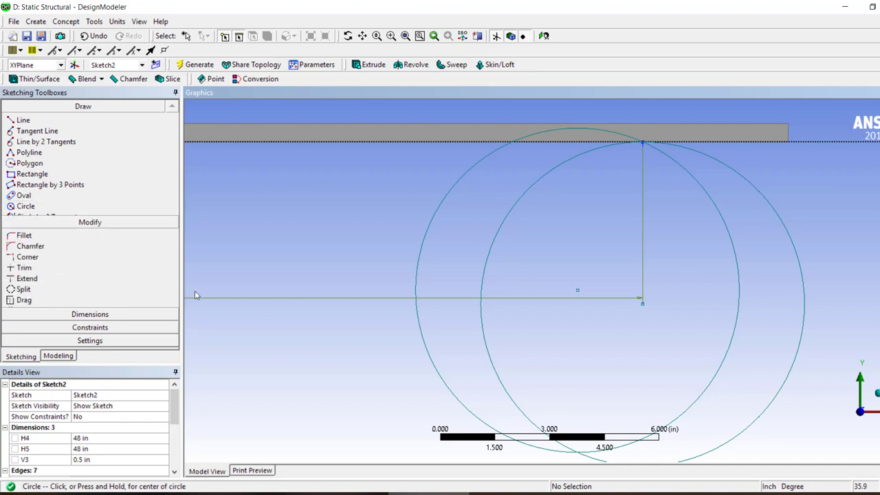
{"action": "left_click", "coordinate": [435, 221]}
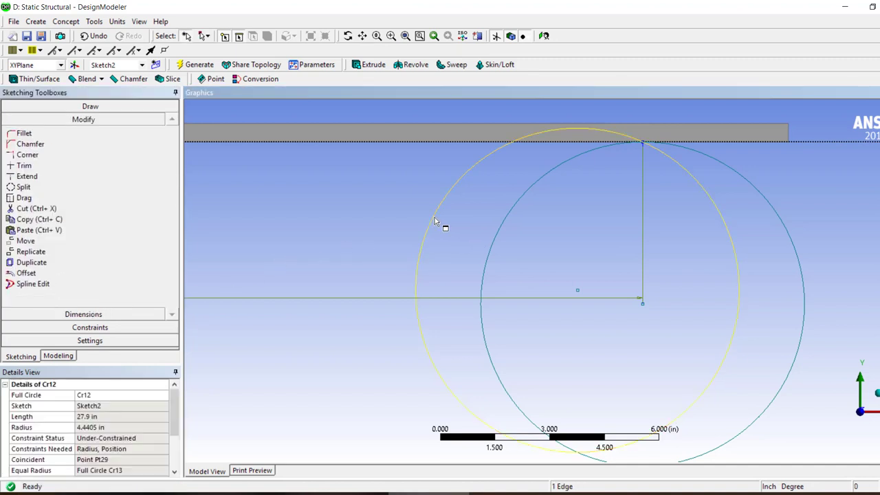
{"action": "right_click", "coordinate": [434, 218]}
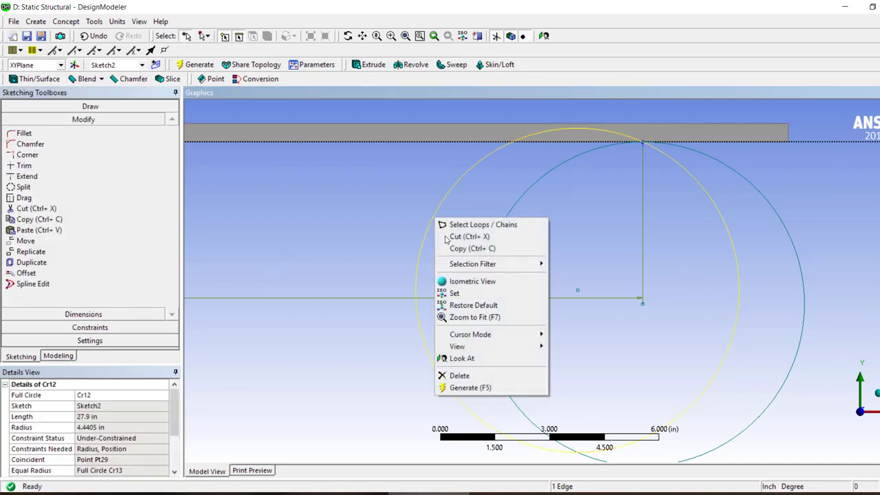
{"action": "left_click", "coordinate": [464, 374]}
Delete the extra circle near the beam's left end whose centre is off the vertical line.
{"action": "scroll", "coordinate": [564, 298], "scroll_direction": "down", "scroll_amount": 10}
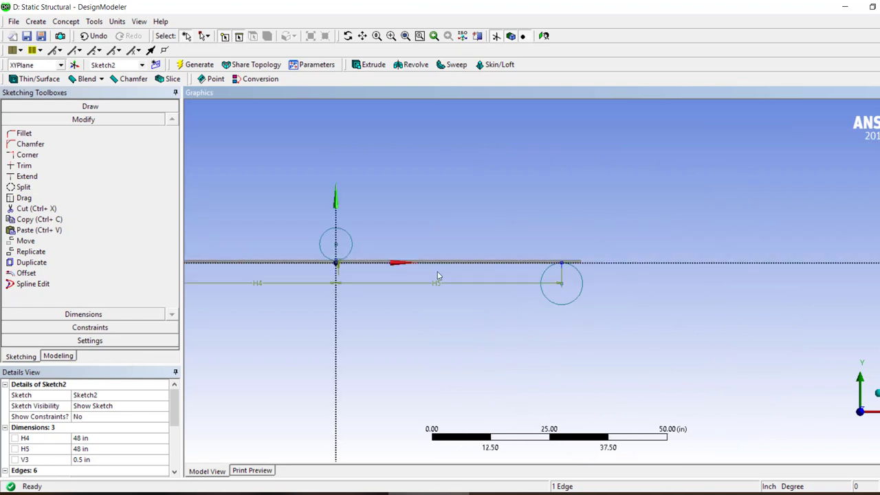
{"action": "scroll", "coordinate": [282, 289], "scroll_direction": "up", "scroll_amount": 8}
{"action": "left_click", "coordinate": [350, 292]}
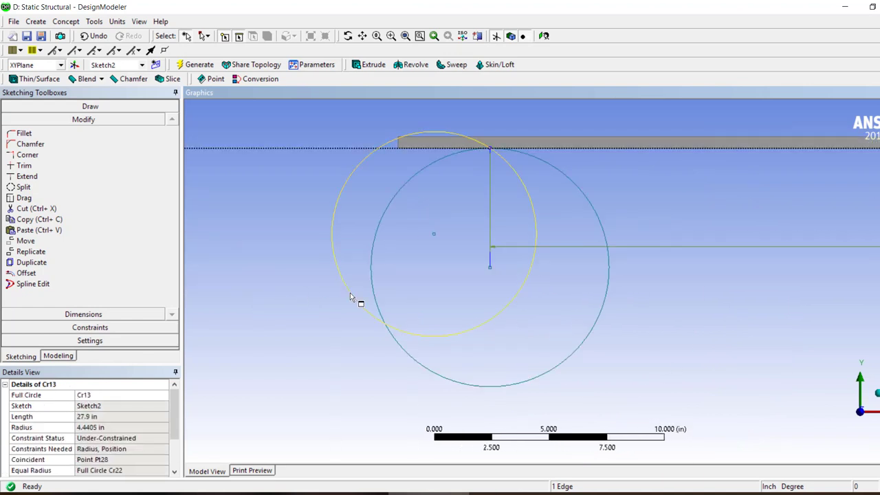
{"action": "right_click", "coordinate": [350, 293]}
{"action": "left_click", "coordinate": [371, 451]}
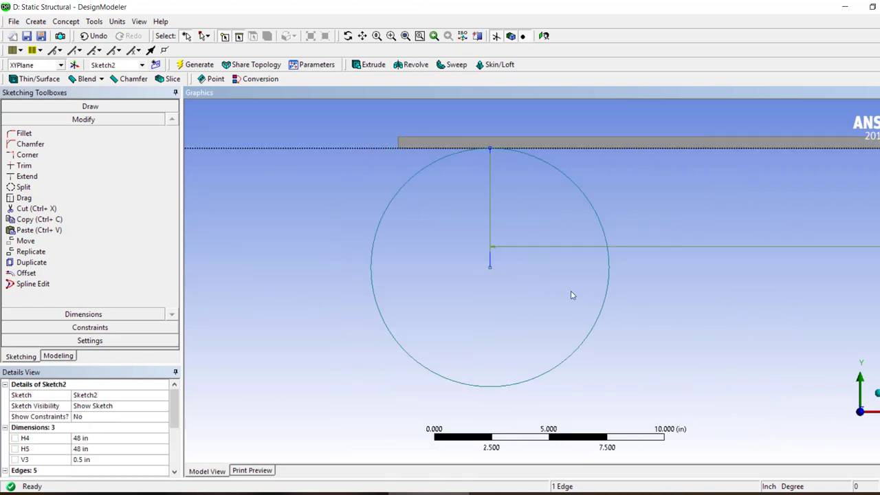
Apply an Equal Radius constraint between the left support circle and the loading circle above the beam's centre.
{"action": "scroll", "coordinate": [571, 295], "scroll_direction": "down", "scroll_amount": 3}
{"action": "left_click", "coordinate": [72, 328]}
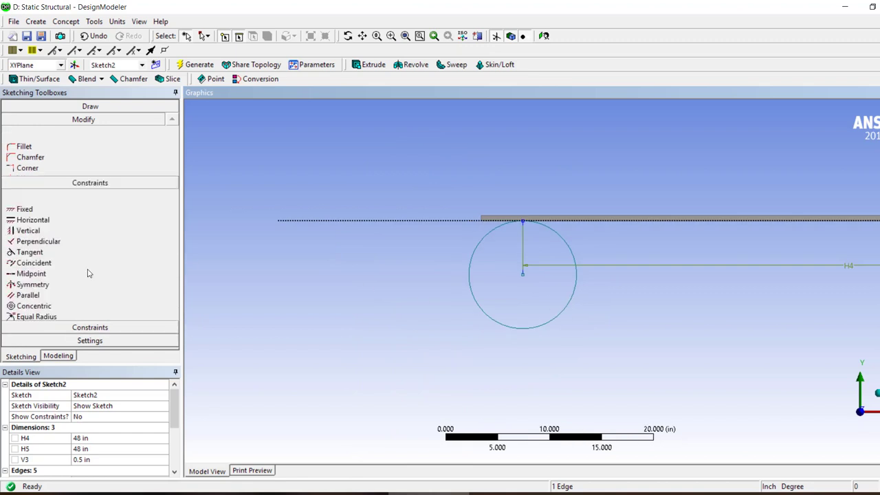
{"action": "left_click", "coordinate": [31, 255]}
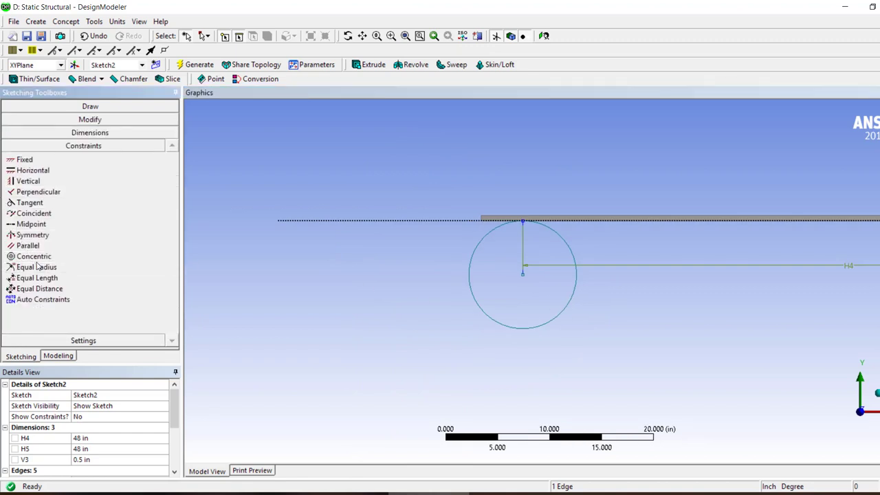
{"action": "left_click", "coordinate": [507, 325]}
{"action": "scroll", "coordinate": [550, 279], "scroll_direction": "down", "scroll_amount": 3}
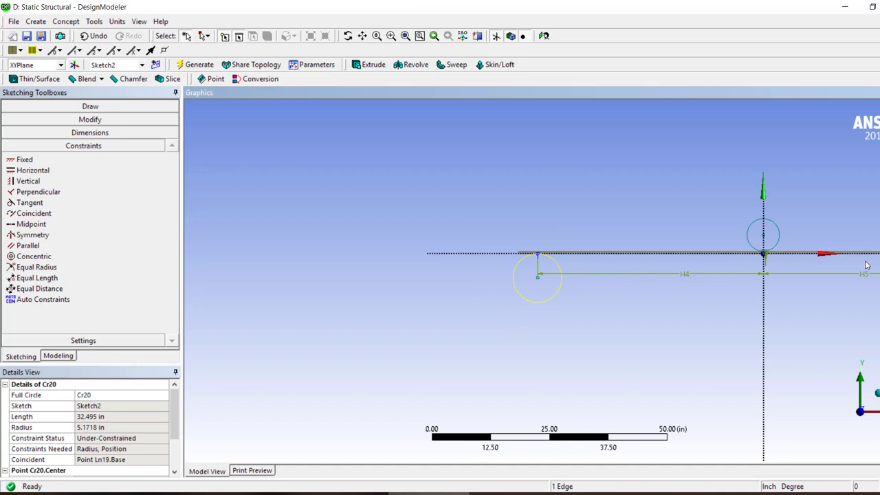
{"action": "left_click", "coordinate": [779, 238]}
{"action": "left_click", "coordinate": [59, 268]}
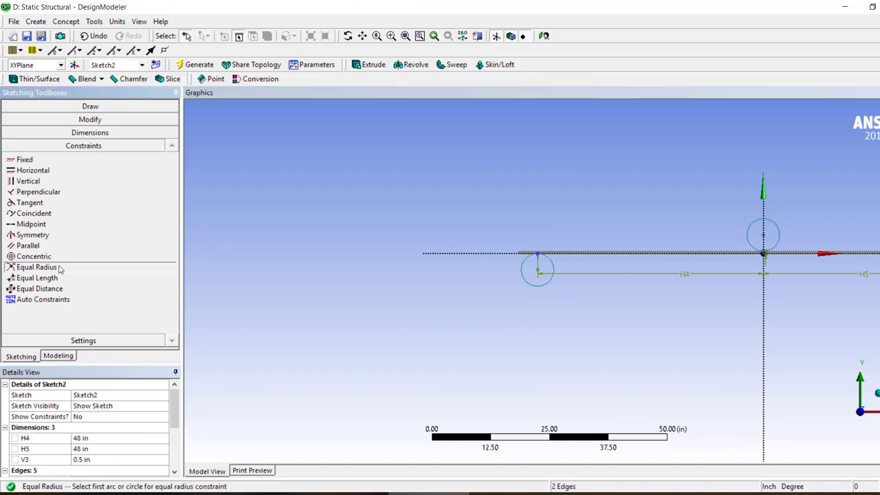
Apply an Equal Radius constraint between the centre loading circle and the right support circle, and inspect its contact with the beam.
{"action": "left_click", "coordinate": [779, 236]}
{"action": "scroll", "coordinate": [534, 204], "scroll_direction": "down", "scroll_amount": 2}
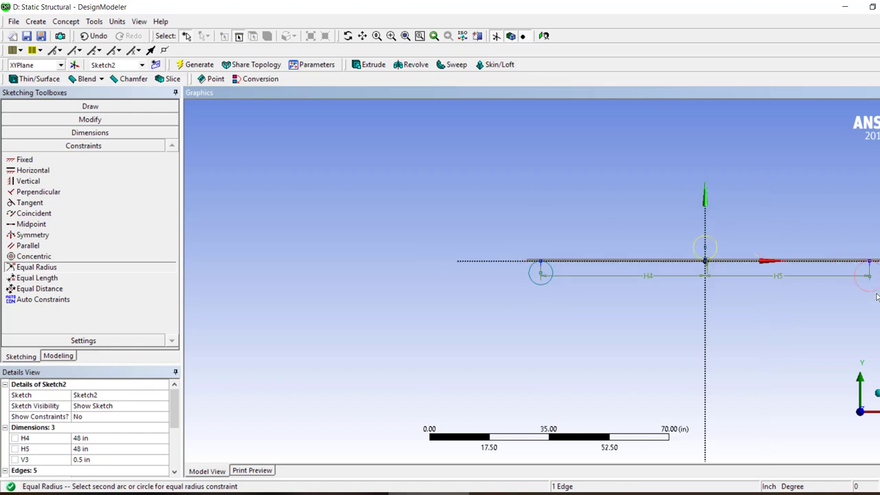
{"action": "left_click", "coordinate": [876, 294]}
{"action": "scroll", "coordinate": [860, 282], "scroll_direction": "up", "scroll_amount": 5}
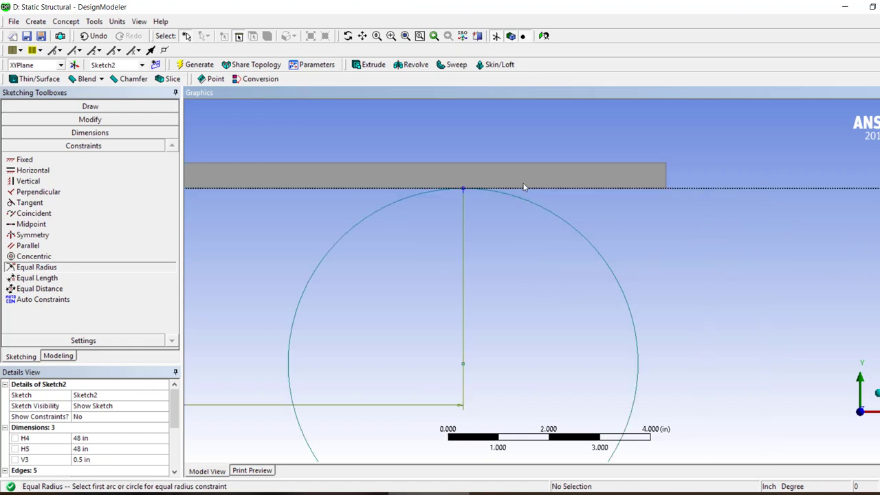
{"action": "scroll", "coordinate": [481, 206], "scroll_direction": "up", "scroll_amount": 3}
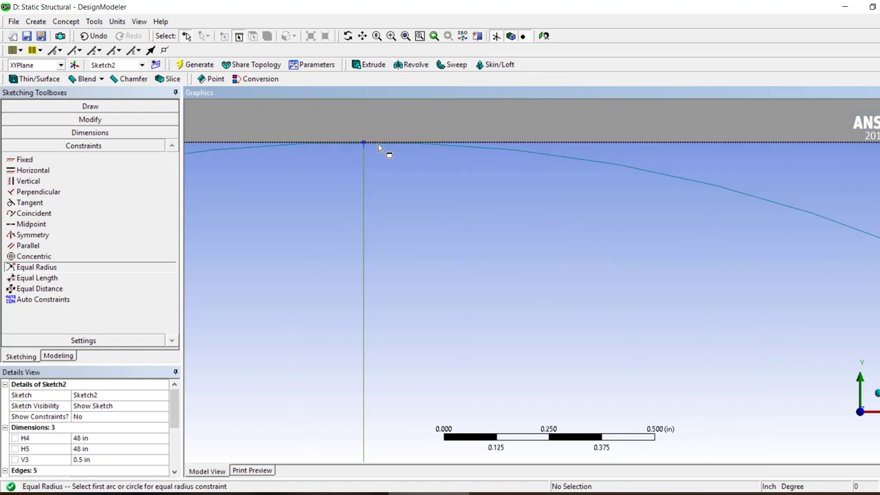
{"action": "scroll", "coordinate": [481, 237], "scroll_direction": "down", "scroll_amount": 3}
{"action": "scroll", "coordinate": [454, 239], "scroll_direction": "down", "scroll_amount": 6}
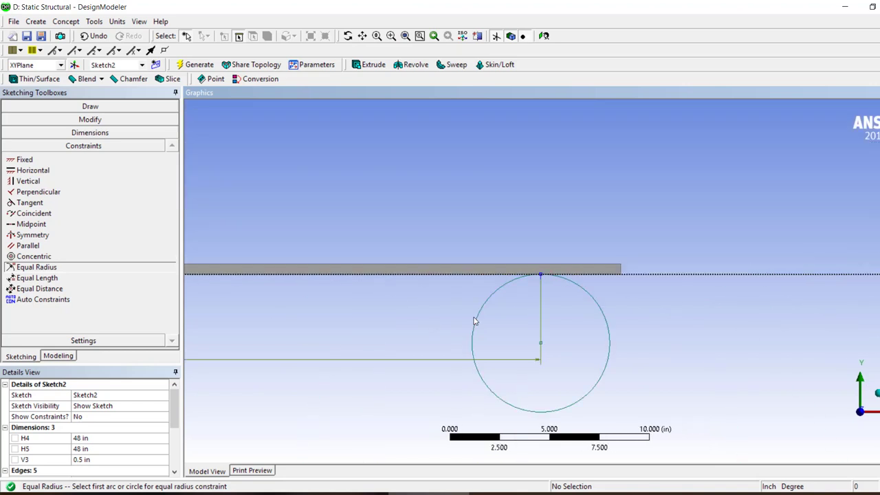
Move the horizontal dimension H5 up closer to the beam, clear of the right vertical line's lower end.
{"action": "left_click", "coordinate": [85, 118]}
{"action": "left_click", "coordinate": [540, 338]}
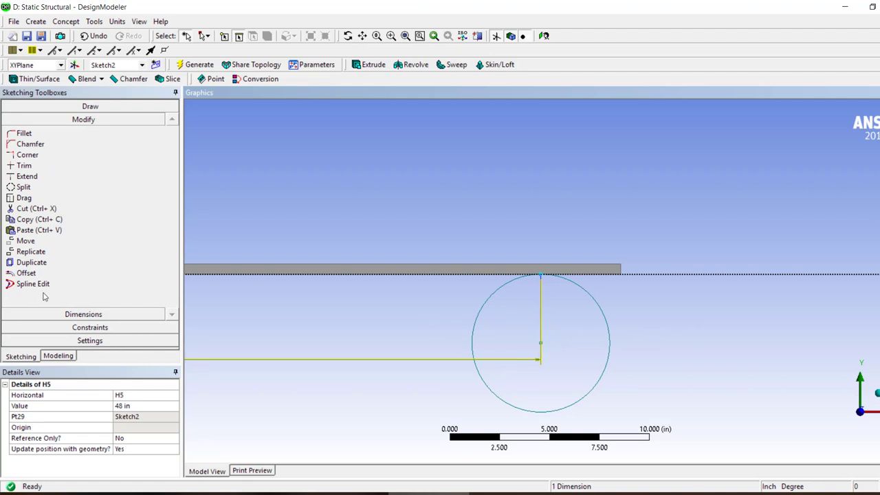
{"action": "left_click", "coordinate": [51, 317]}
{"action": "left_click", "coordinate": [28, 244]}
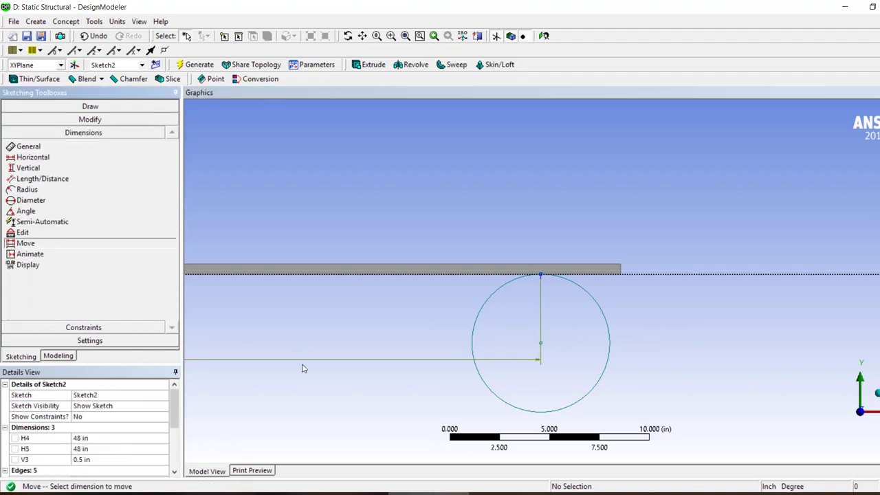
{"action": "left_click", "coordinate": [300, 363]}
{"action": "left_click", "coordinate": [316, 304]}
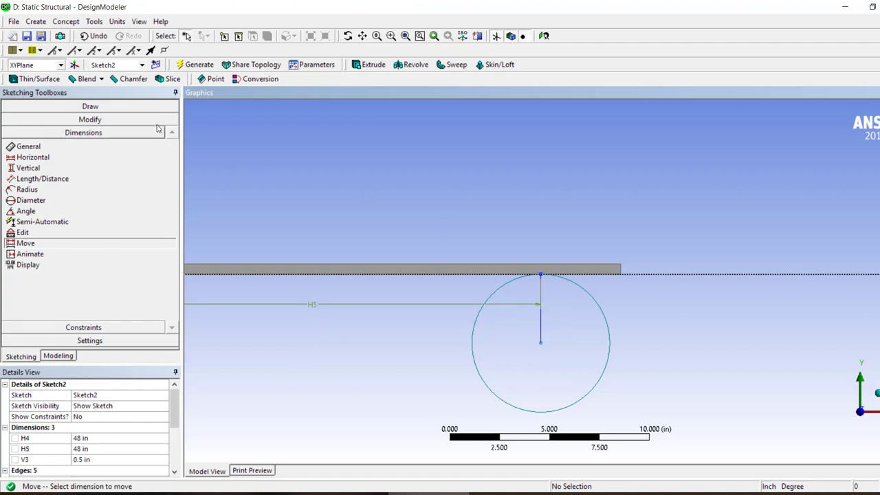
Delete the vertical line inside the right support circle.
{"action": "left_click", "coordinate": [89, 118]}
{"action": "left_click", "coordinate": [538, 333]}
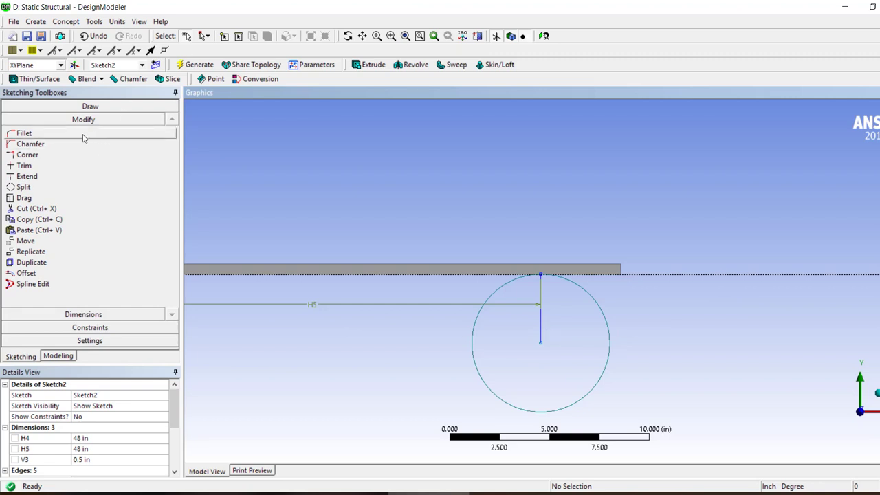
{"action": "left_click", "coordinate": [73, 107]}
{"action": "left_click", "coordinate": [96, 314]}
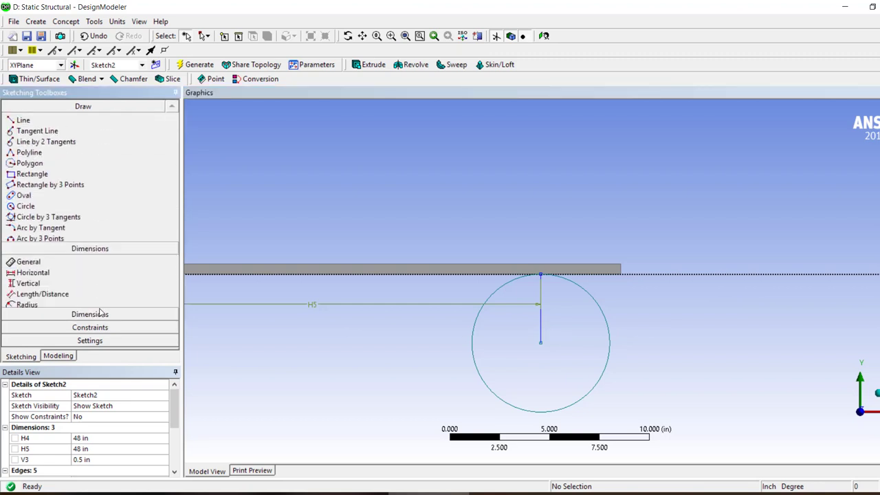
{"action": "left_click", "coordinate": [77, 122]}
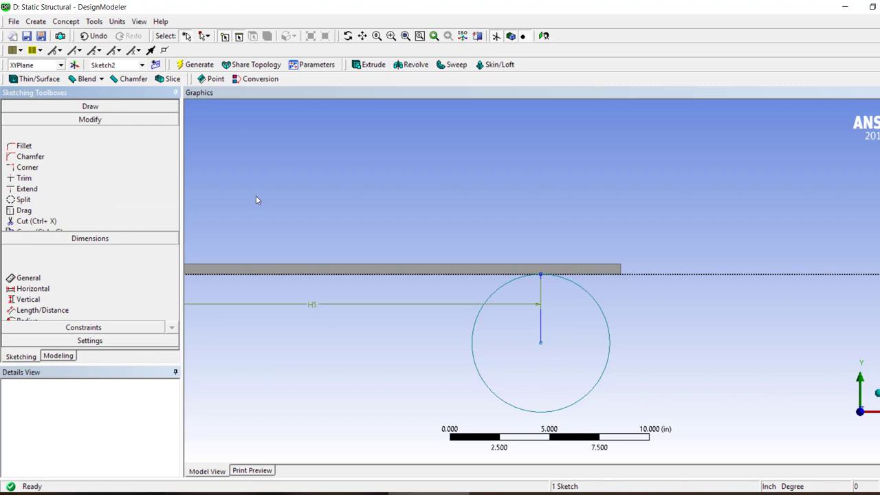
{"action": "left_click", "coordinate": [542, 329]}
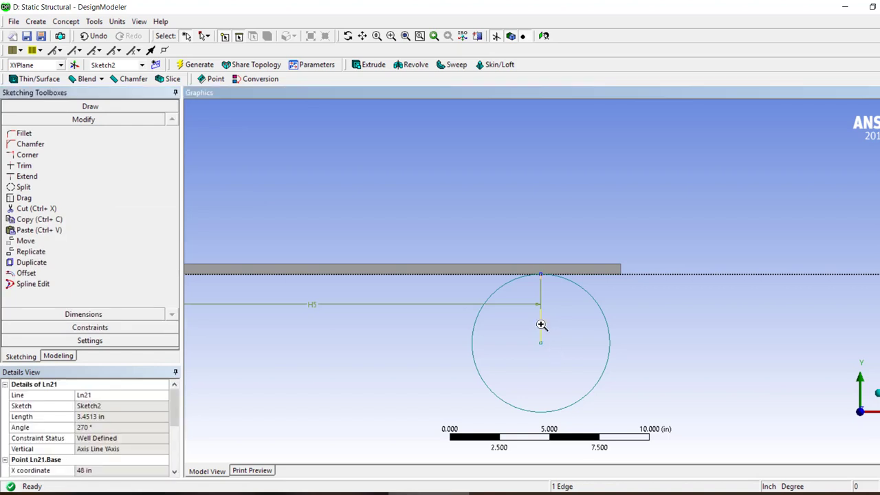
{"action": "right_click", "coordinate": [541, 325]}
{"action": "left_click", "coordinate": [563, 303]}
Move the horizontal dimension H4 up closer to the beam, clear of the left vertical line's lower end.
{"action": "scroll", "coordinate": [568, 323], "scroll_direction": "down", "scroll_amount": 6}
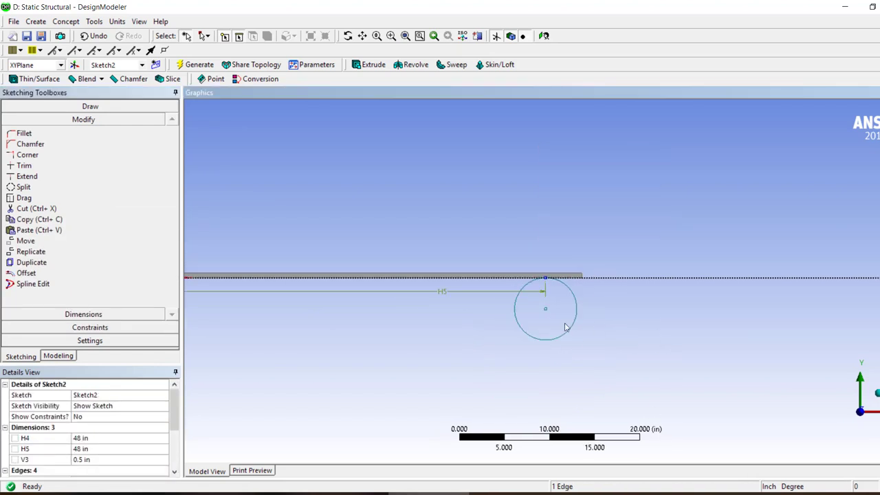
{"action": "scroll", "coordinate": [334, 290], "scroll_direction": "up", "scroll_amount": 7}
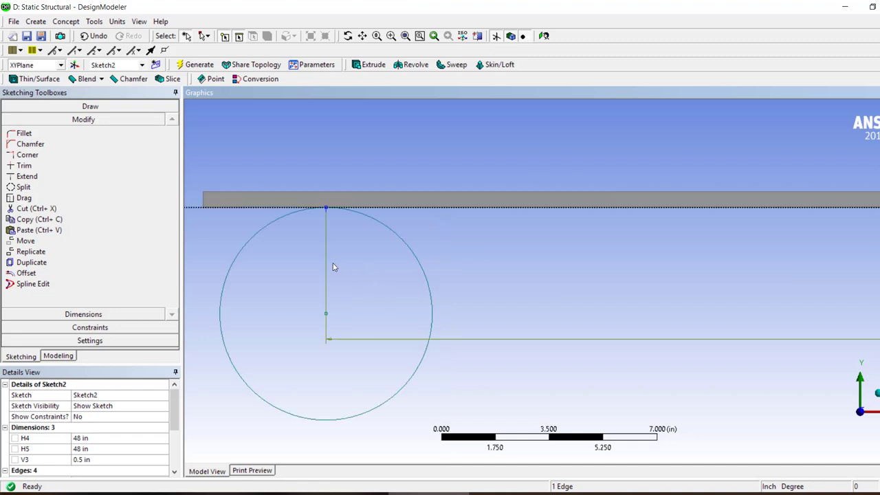
{"action": "left_click", "coordinate": [83, 314]}
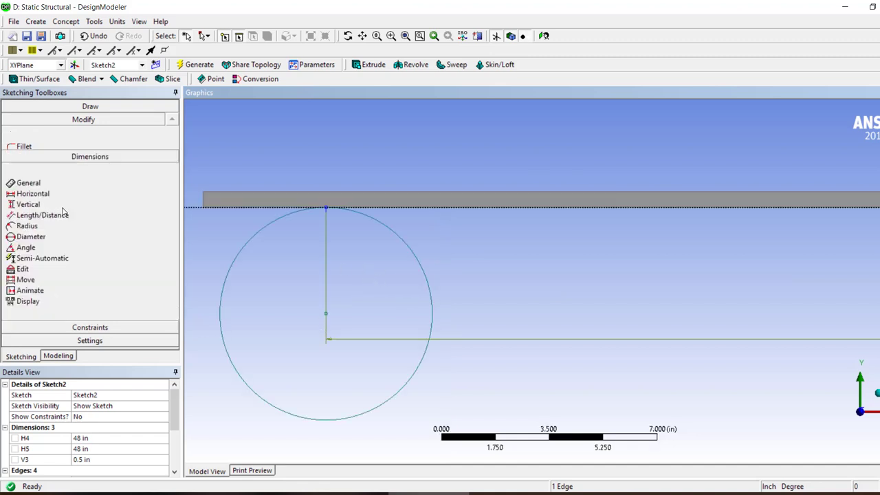
{"action": "left_click", "coordinate": [26, 243]}
{"action": "scroll", "coordinate": [595, 305], "scroll_direction": "down", "scroll_amount": 2}
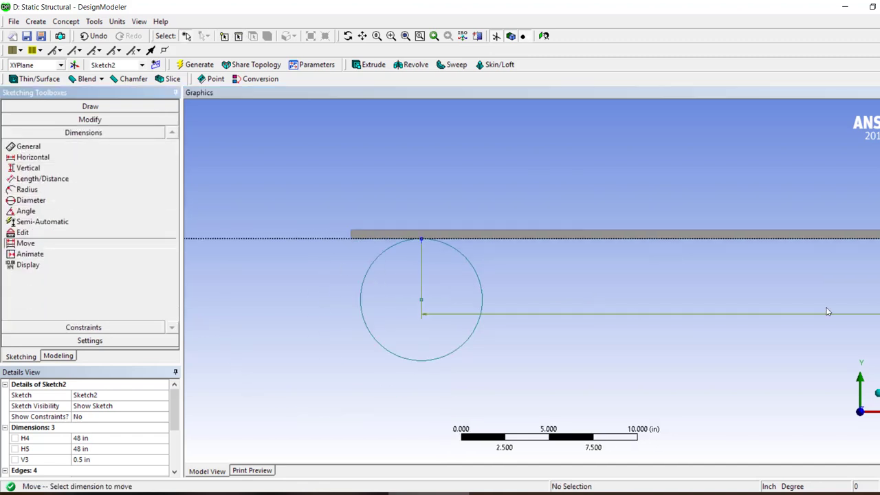
{"action": "scroll", "coordinate": [829, 312], "scroll_direction": "down", "scroll_amount": 2}
{"action": "left_click_drag", "start_coordinate": [834, 309], "coordinate": [837, 272]}
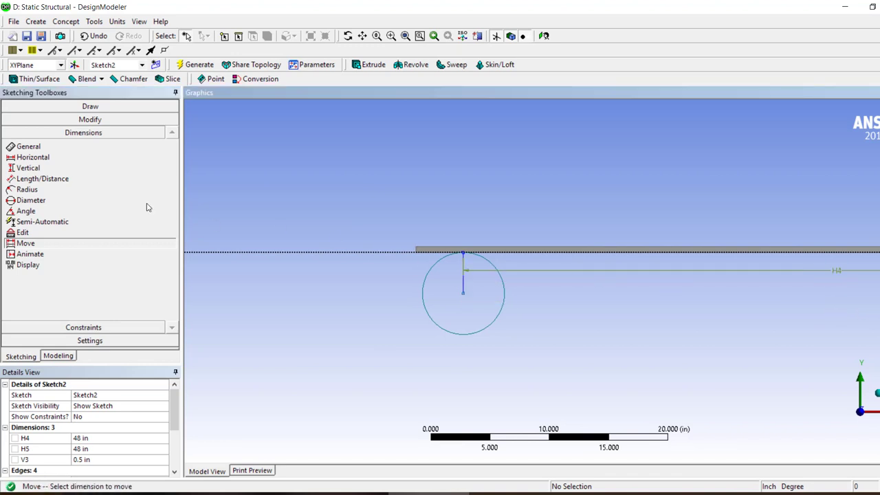
Delete the vertical line inside the left support circle.
{"action": "left_click", "coordinate": [90, 119]}
{"action": "left_click", "coordinate": [462, 289]}
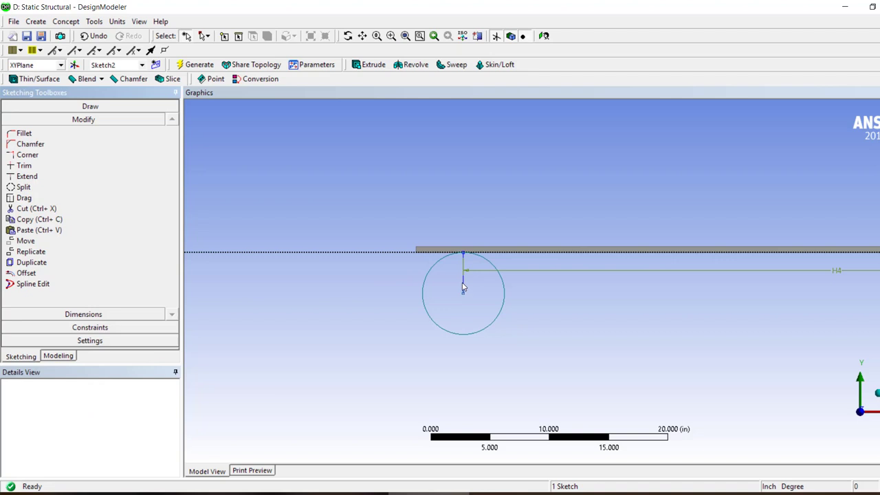
{"action": "left_click", "coordinate": [464, 287]}
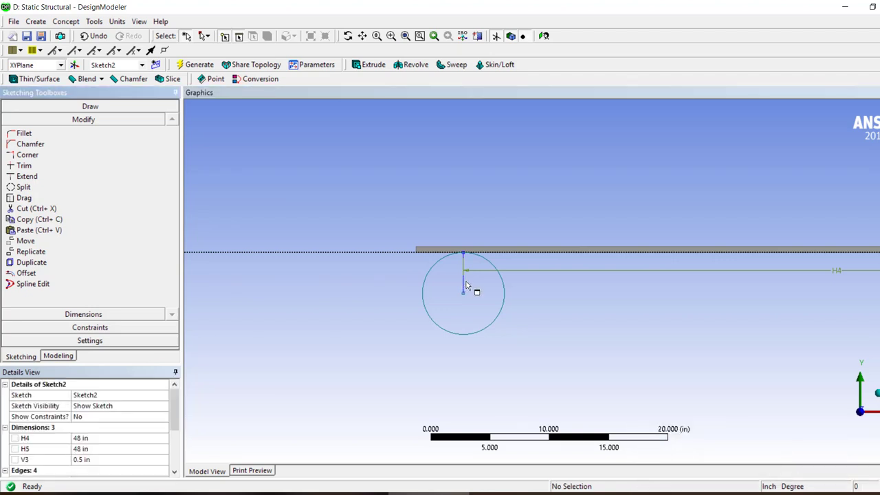
{"action": "left_click", "coordinate": [464, 287]}
{"action": "right_click", "coordinate": [462, 284]}
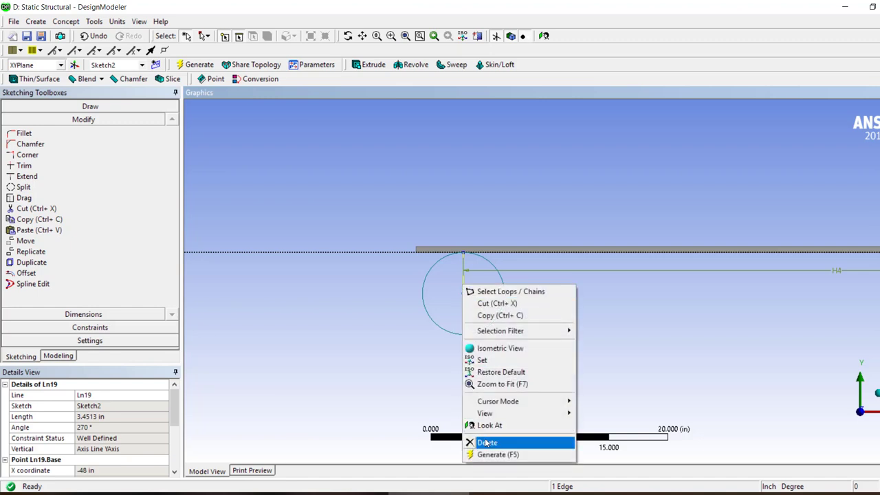
{"action": "left_click", "coordinate": [481, 442]}
{"action": "scroll", "coordinate": [374, 307], "scroll_direction": "down", "scroll_amount": 1}
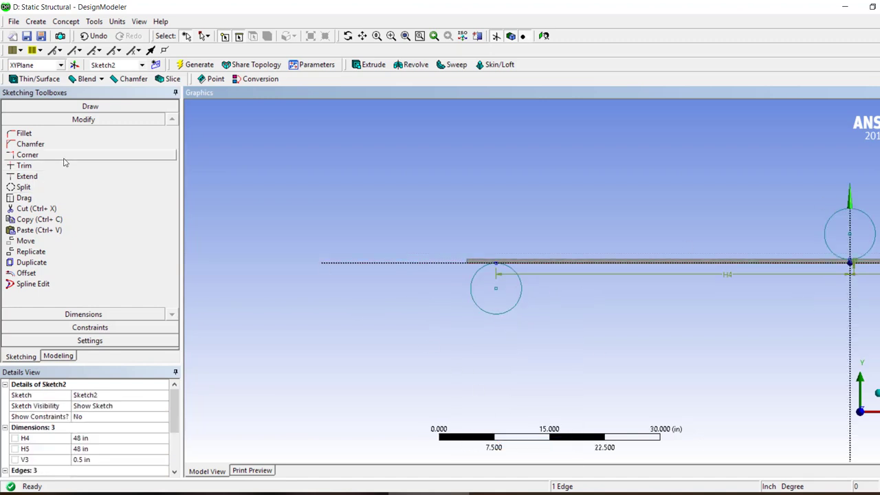
Dimension the left support circle's diameter and set it to 2 in.
{"action": "left_click", "coordinate": [96, 315]}
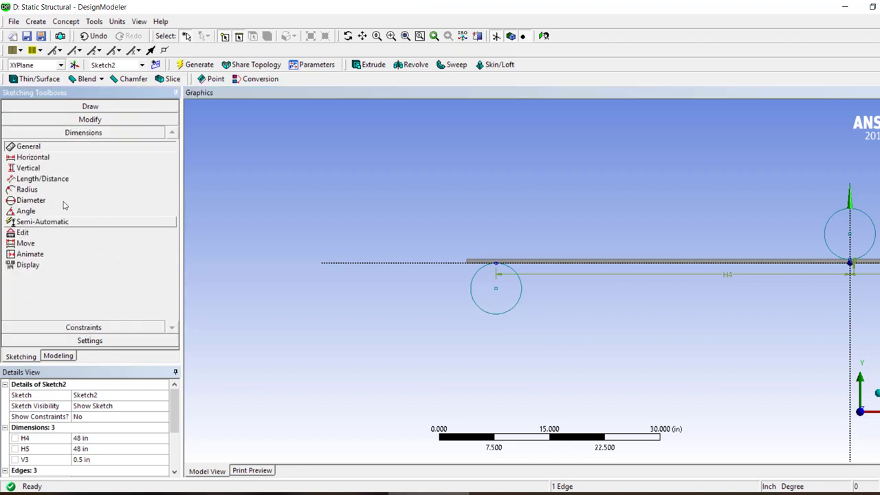
{"action": "left_click", "coordinate": [479, 308]}
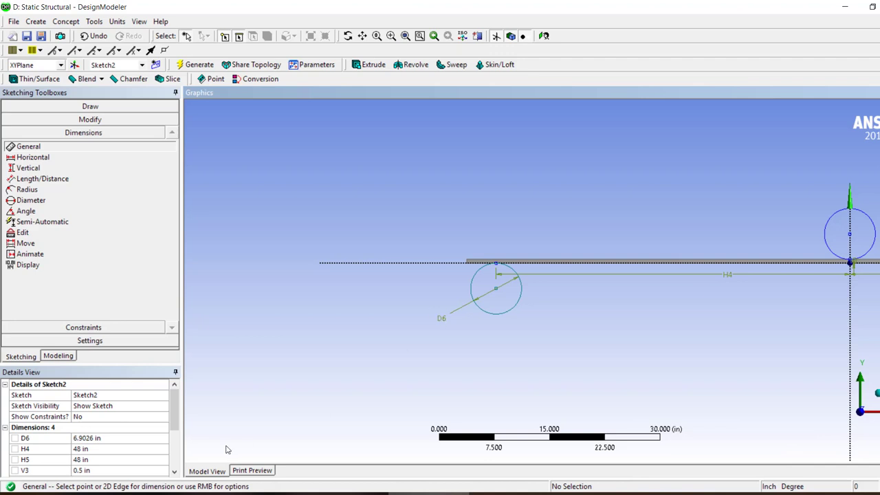
{"action": "left_click", "coordinate": [102, 438]}
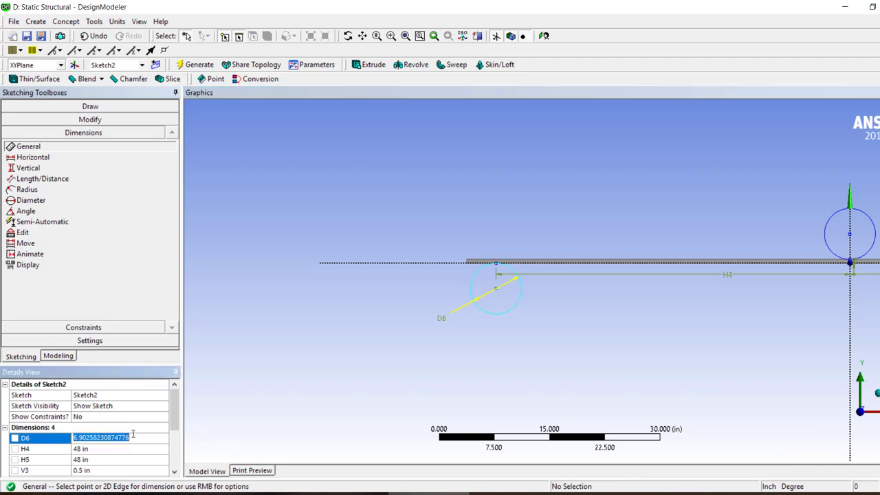
{"action": "type", "text": "2"}
{"action": "key", "text": "Return"}
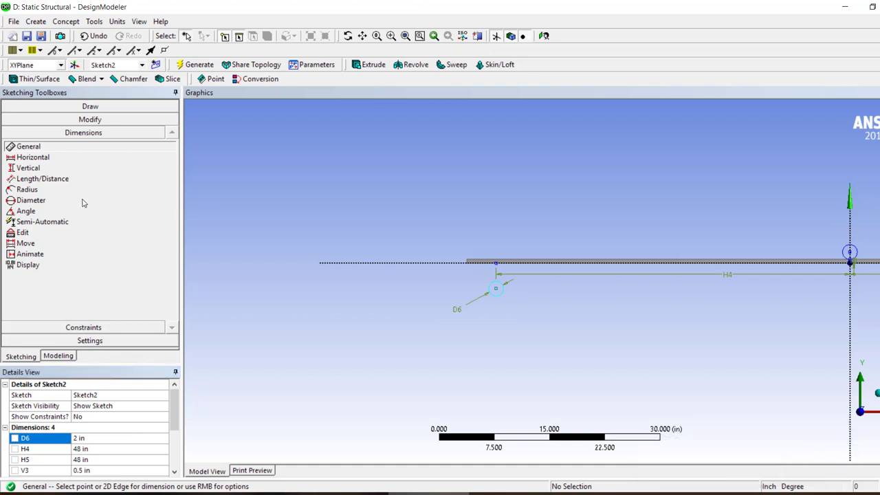
{"action": "scroll", "coordinate": [460, 299], "scroll_direction": "down", "scroll_amount": 5}
{"action": "right_click_drag", "start_coordinate": [792, 257], "coordinate": [755, 300]}
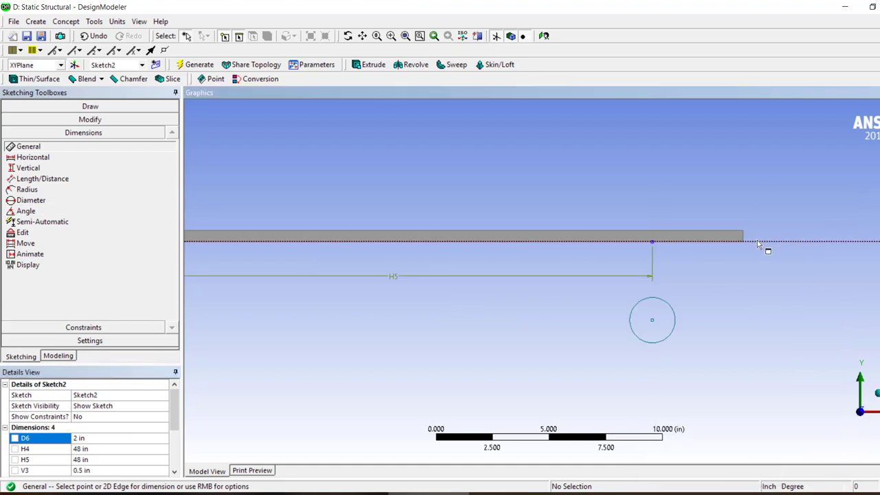
Make the right support circle coincident with the point on the beam's lower edge directly above its centre.
{"action": "right_click_drag", "start_coordinate": [756, 240], "coordinate": [591, 347]}
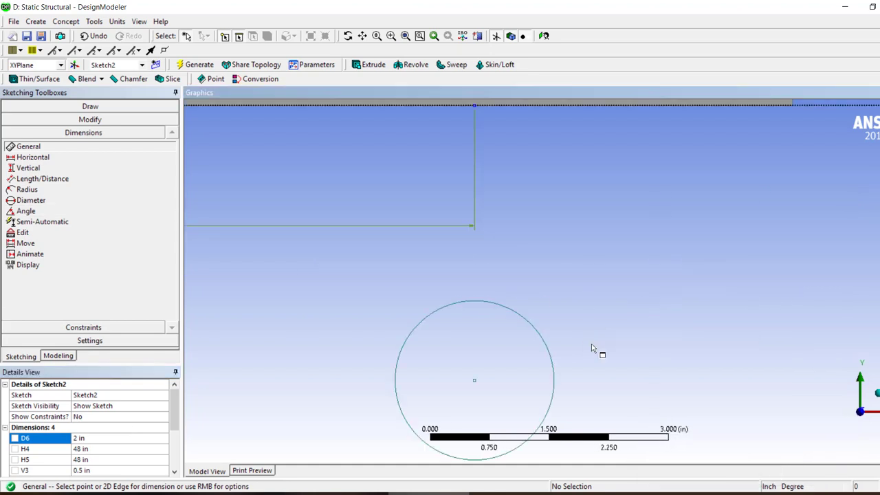
{"action": "left_click", "coordinate": [48, 119]}
{"action": "left_click", "coordinate": [121, 330]}
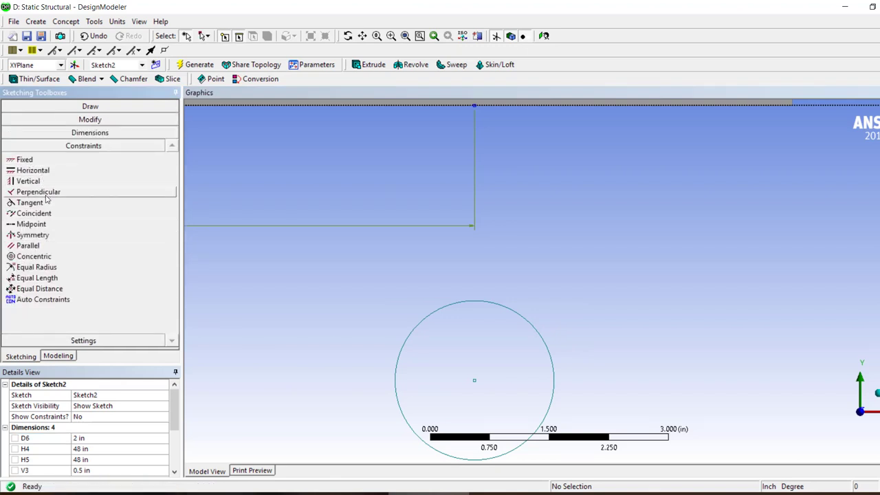
{"action": "left_click", "coordinate": [33, 213]}
{"action": "left_click", "coordinate": [476, 302]}
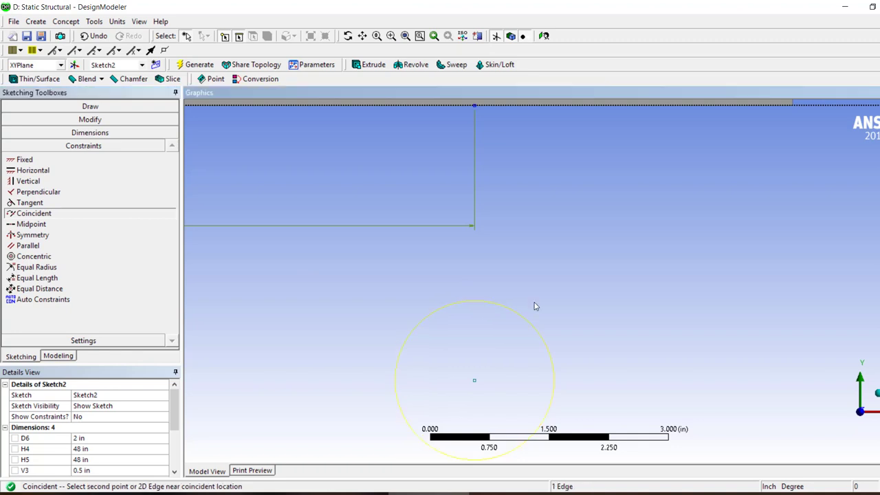
{"action": "scroll", "coordinate": [534, 306], "scroll_direction": "down", "scroll_amount": 2}
{"action": "left_click", "coordinate": [492, 145]}
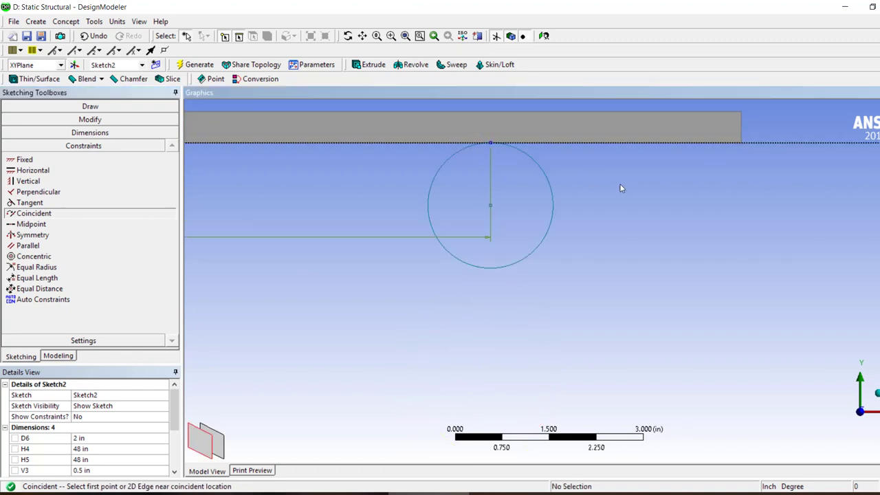
Make the left support circle coincident with the point on the beam's lower edge directly above its centre.
{"action": "scroll", "coordinate": [611, 255], "scroll_direction": "down", "scroll_amount": 10}
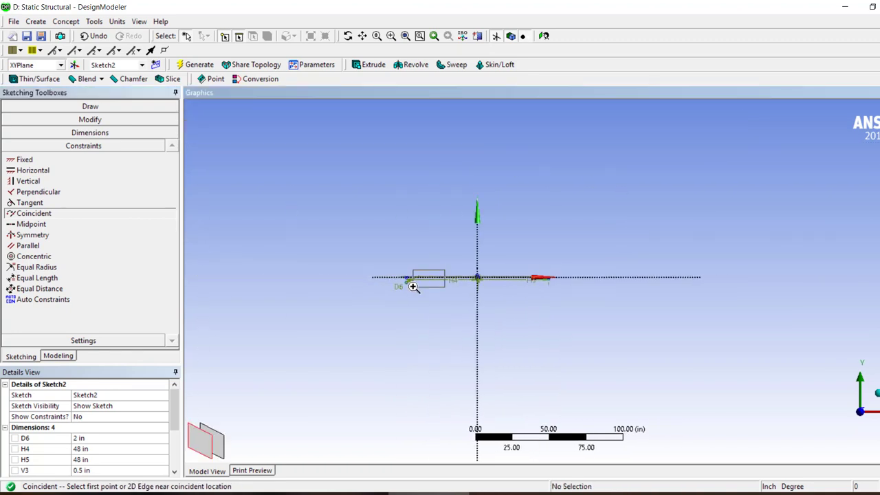
{"action": "left_click_drag", "start_coordinate": [412, 286], "coordinate": [409, 289]}
{"action": "left_click", "coordinate": [272, 292]}
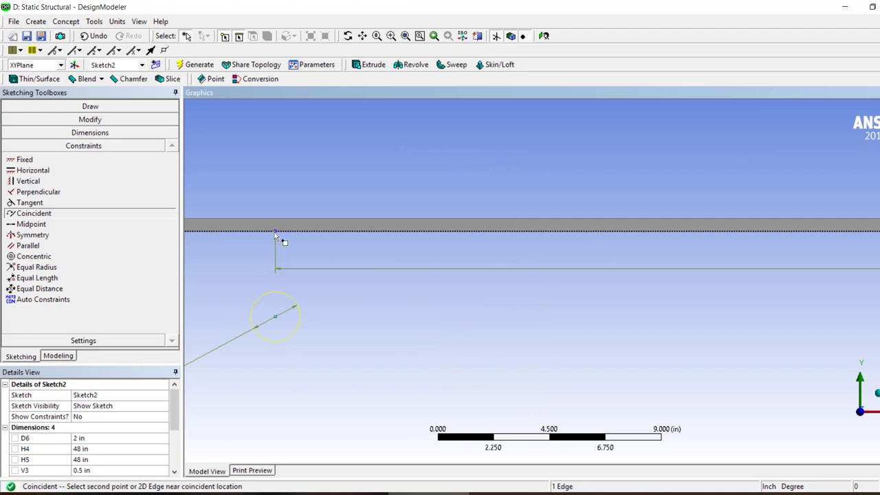
{"action": "left_click", "coordinate": [277, 242]}
Make the loading circle coincident with the midpoint on the beam's upper edge so the two touch.
{"action": "scroll", "coordinate": [328, 301], "scroll_direction": "down", "scroll_amount": 4}
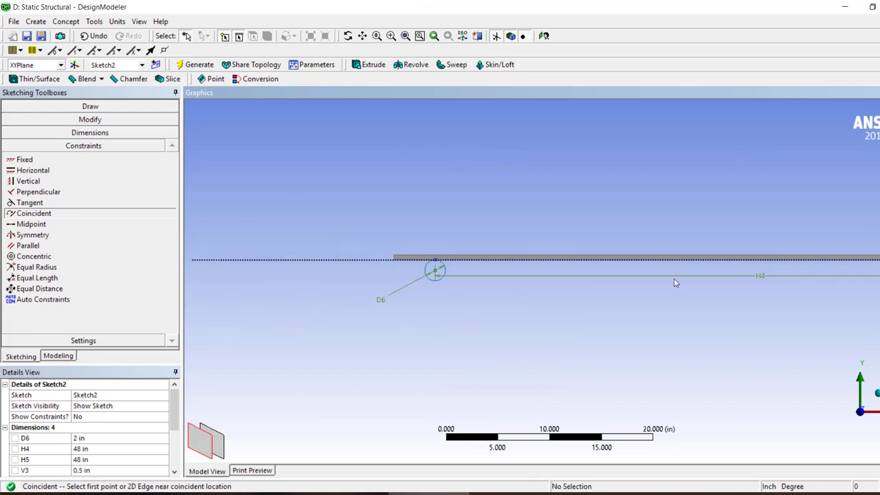
{"action": "right_click_drag", "start_coordinate": [758, 274], "coordinate": [748, 279]}
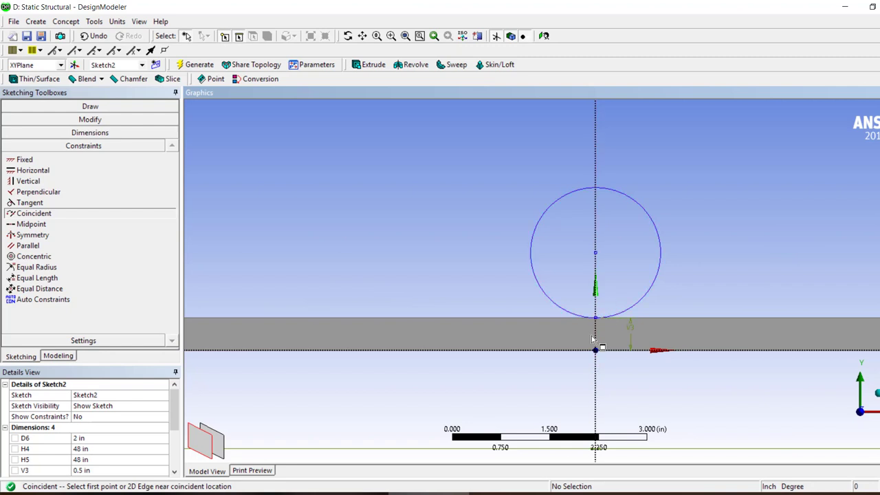
{"action": "scroll", "coordinate": [590, 322], "scroll_direction": "up", "scroll_amount": 10}
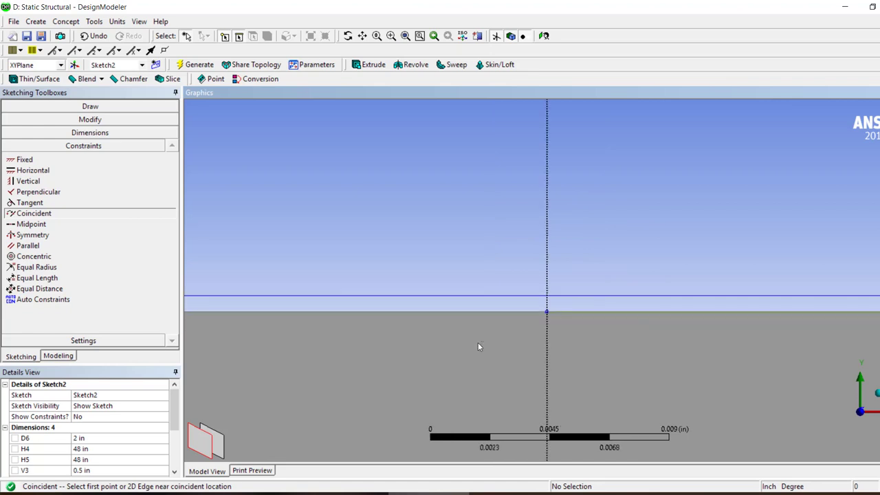
{"action": "left_click", "coordinate": [548, 314]}
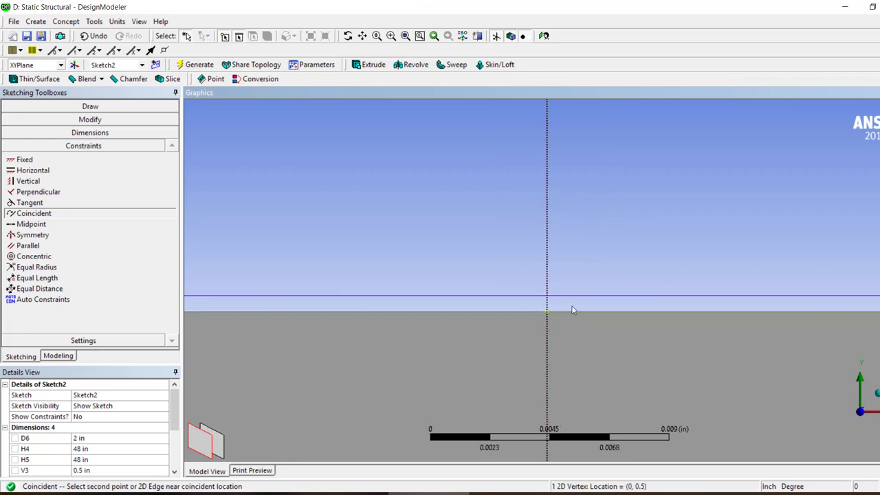
{"action": "left_click", "coordinate": [571, 302]}
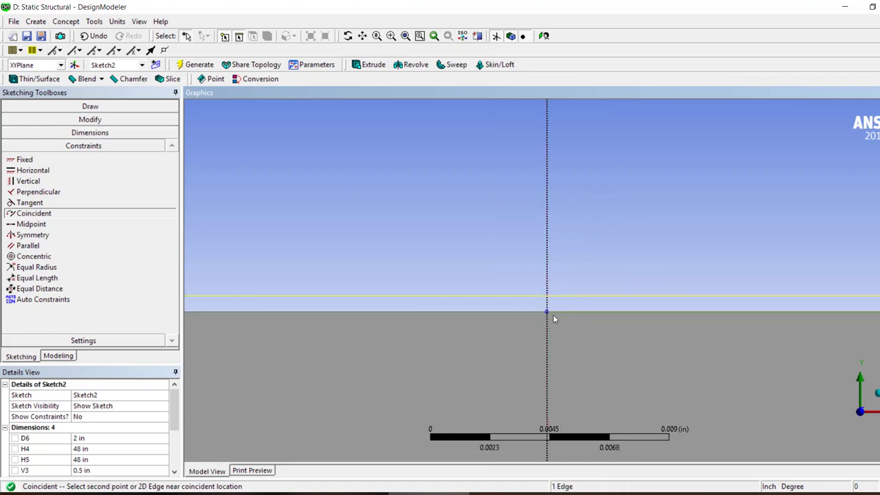
{"action": "scroll", "coordinate": [553, 315], "scroll_direction": "down", "scroll_amount": 2}
{"action": "scroll", "coordinate": [552, 319], "scroll_direction": "down", "scroll_amount": 10}
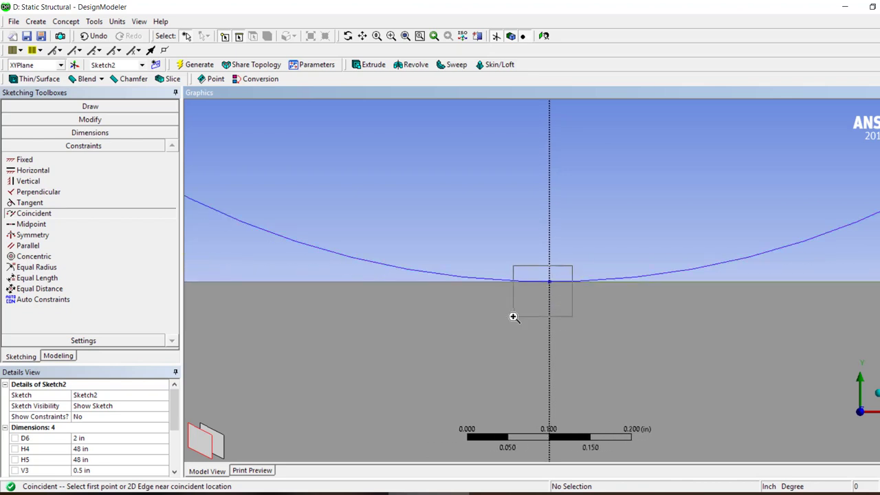
{"action": "scroll", "coordinate": [422, 336], "scroll_direction": "down", "scroll_amount": 5}
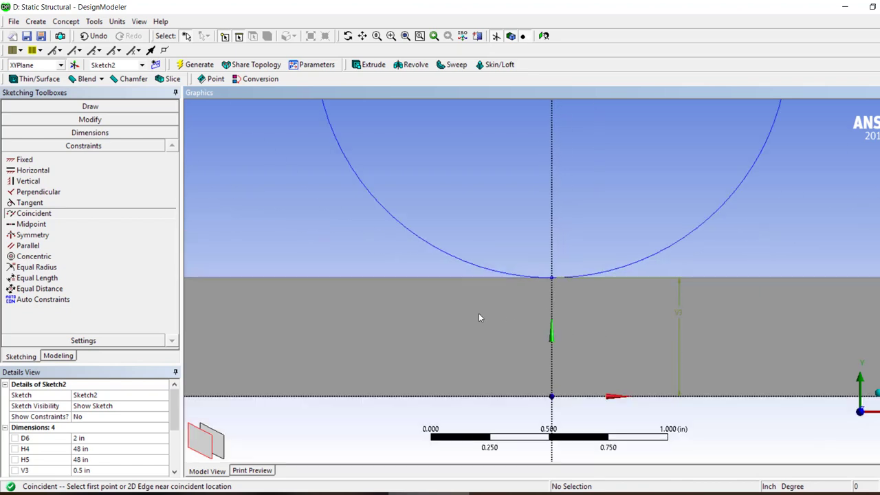
{"action": "scroll", "coordinate": [514, 308], "scroll_direction": "down", "scroll_amount": 10}
Generate a surface from Sketch2 with the operation set to Add Frozen.
{"action": "left_click", "coordinate": [420, 36]}
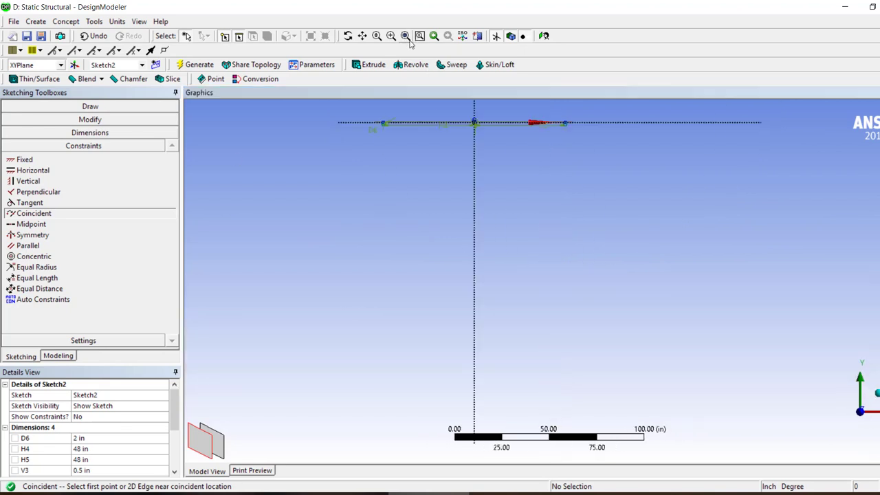
{"action": "left_click", "coordinate": [57, 357]}
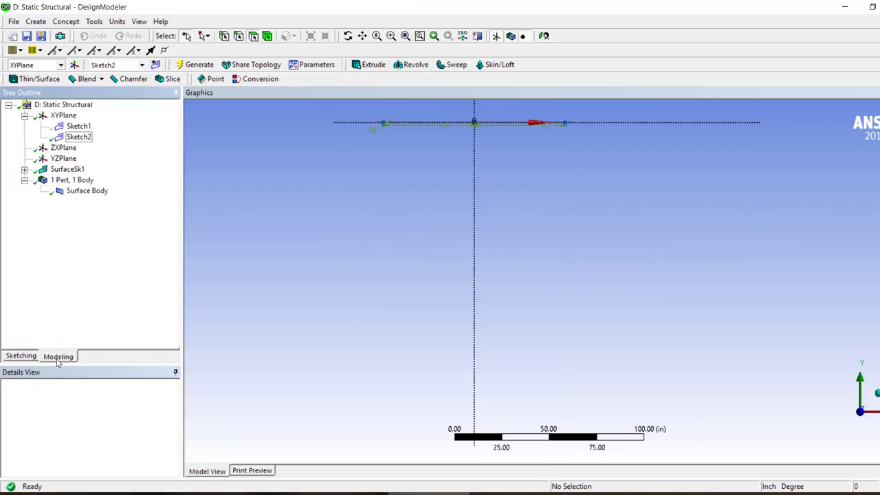
{"action": "left_click", "coordinate": [67, 21]}
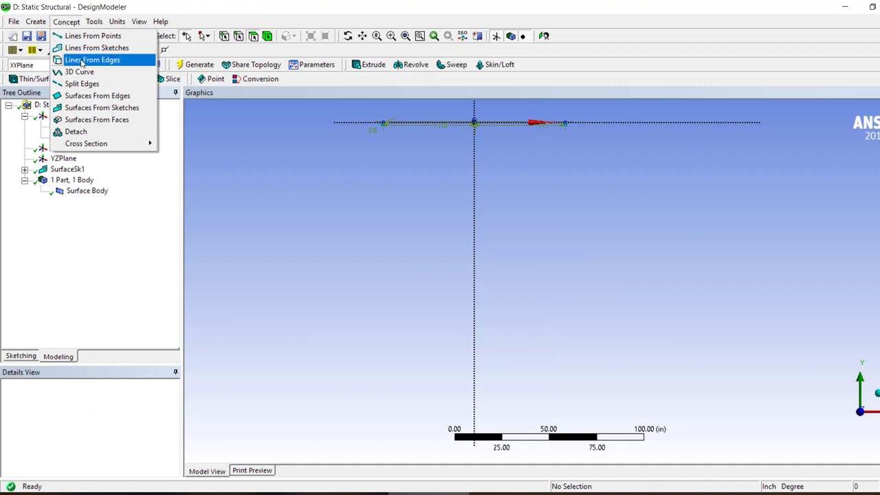
{"action": "left_click", "coordinate": [114, 108]}
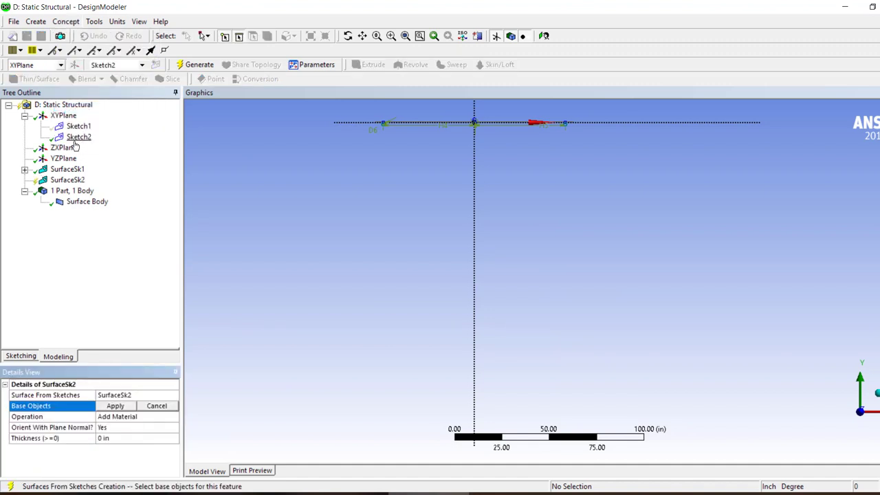
{"action": "left_click", "coordinate": [78, 137]}
{"action": "left_click", "coordinate": [114, 406]}
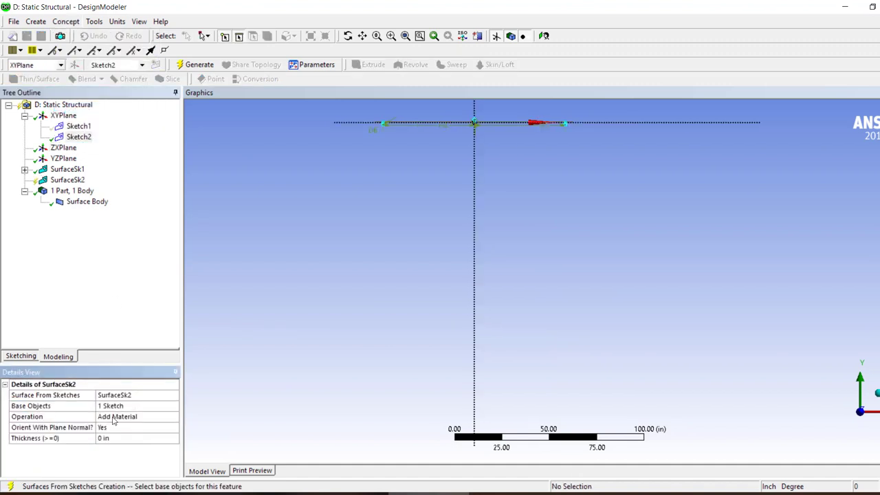
{"action": "double_click", "coordinate": [114, 420]}
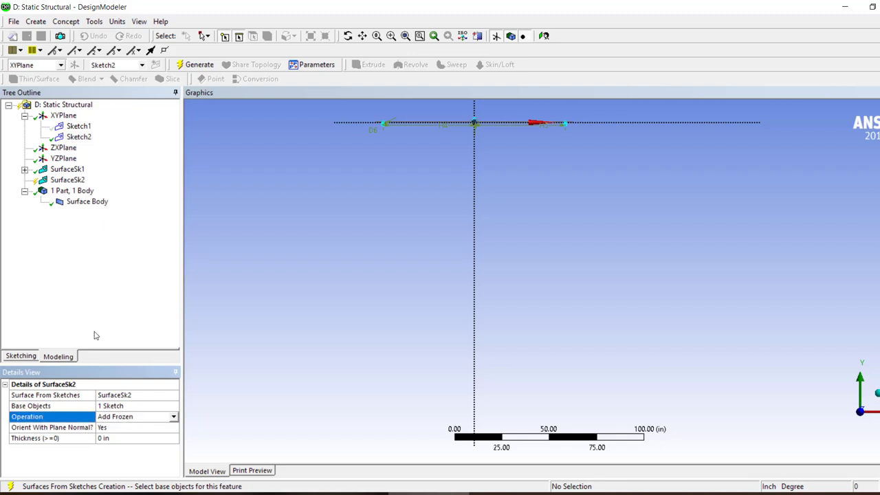
{"action": "left_click", "coordinate": [197, 65]}
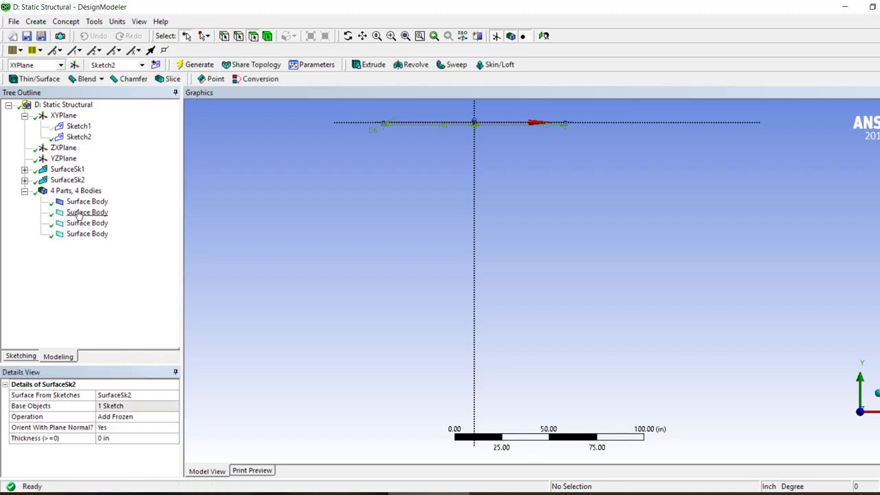
Inspect the beam and circle surface bodies, checking their thickness details and the places where the circles meet the beam.
{"action": "left_click", "coordinate": [87, 211]}
{"action": "left_click", "coordinate": [81, 235], "text": "shift"}
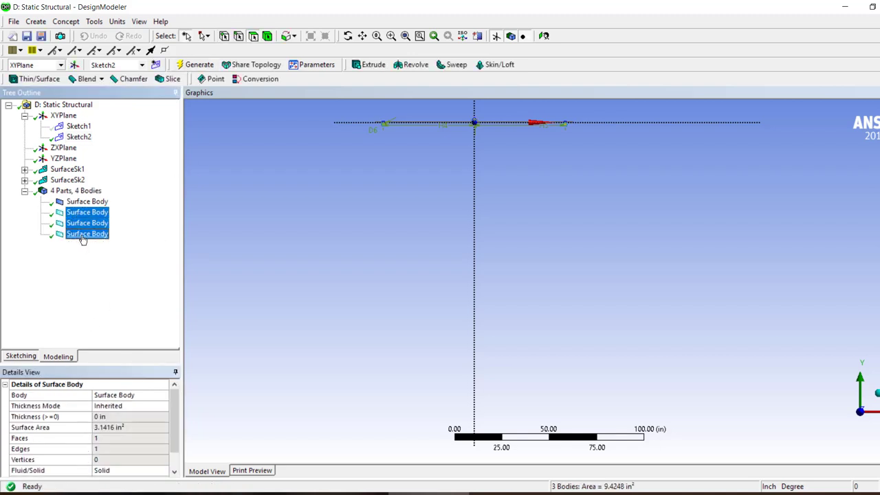
{"action": "right_click_drag", "start_coordinate": [403, 122], "coordinate": [374, 135]}
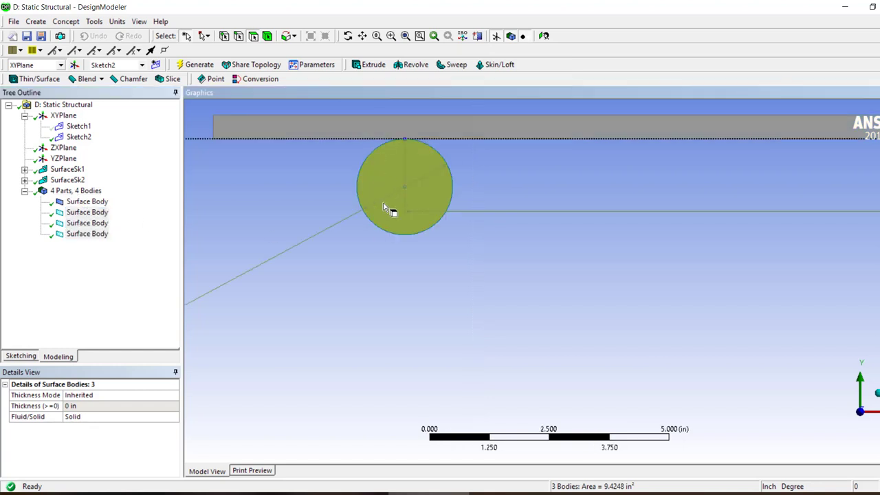
{"action": "scroll", "coordinate": [390, 208], "scroll_direction": "down", "scroll_amount": 1}
{"action": "scroll", "coordinate": [367, 322], "scroll_direction": "down", "scroll_amount": 8}
{"action": "scroll", "coordinate": [602, 326], "scroll_direction": "down", "scroll_amount": 3}
{"action": "right_click_drag", "start_coordinate": [879, 235], "coordinate": [867, 273]}
{"action": "left_click", "coordinate": [464, 283]}
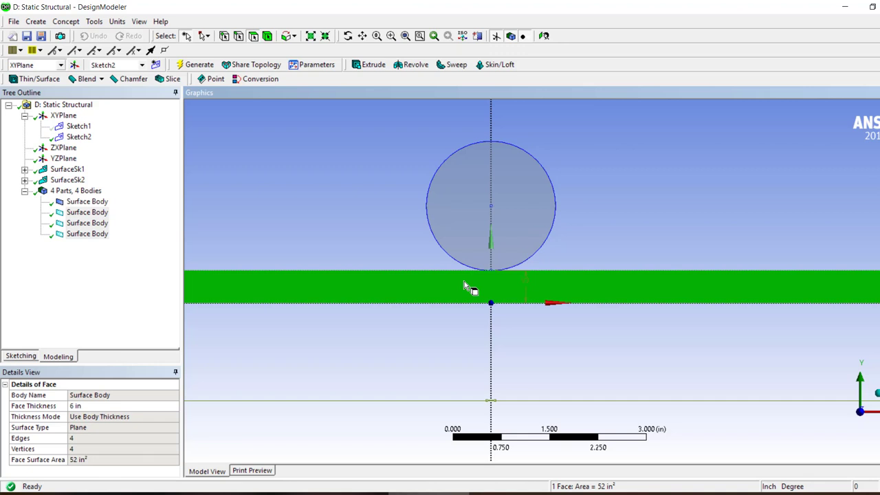
{"action": "left_click", "coordinate": [459, 336]}
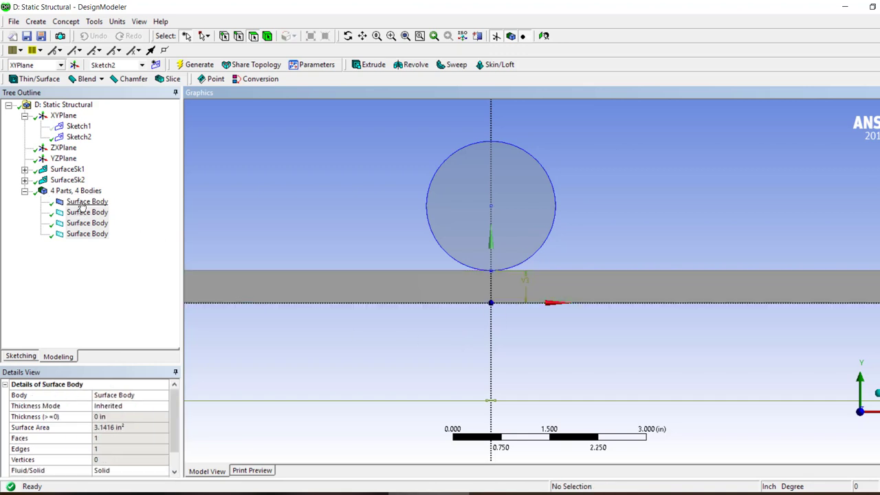
{"action": "left_click", "coordinate": [84, 270]}
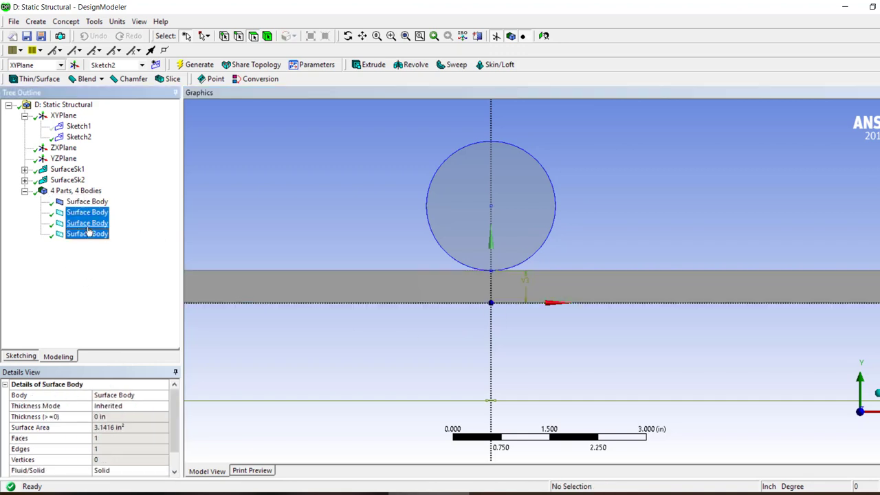
{"action": "left_click", "coordinate": [88, 226]}
{"action": "scroll", "coordinate": [99, 422], "scroll_direction": "down", "scroll_amount": 1}
{"action": "scroll", "coordinate": [98, 428], "scroll_direction": "up", "scroll_amount": 1}
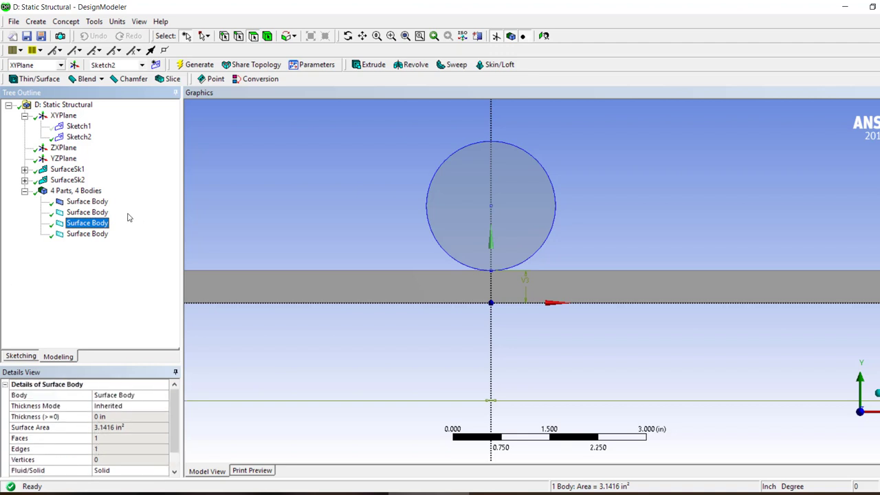
{"action": "left_click", "coordinate": [87, 234]}
Set the thickness of the SurfaceSk2 feature to 6 in.
{"action": "left_click", "coordinate": [67, 179]}
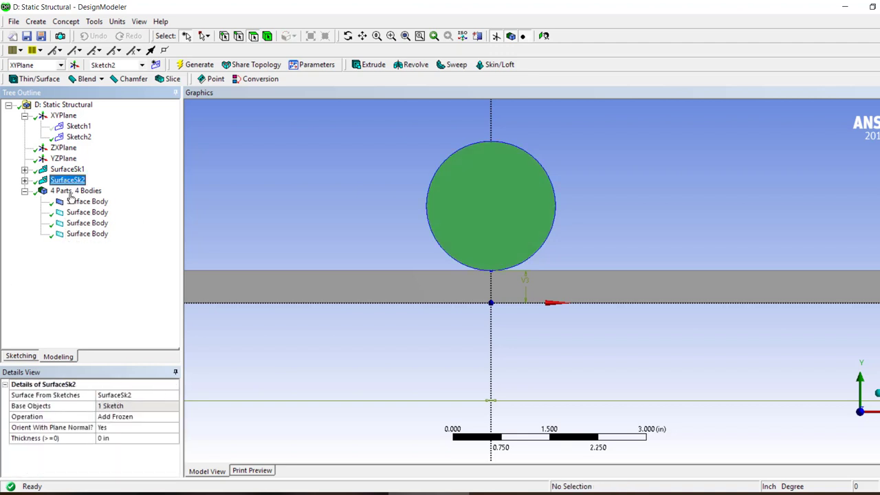
{"action": "left_click", "coordinate": [119, 439]}
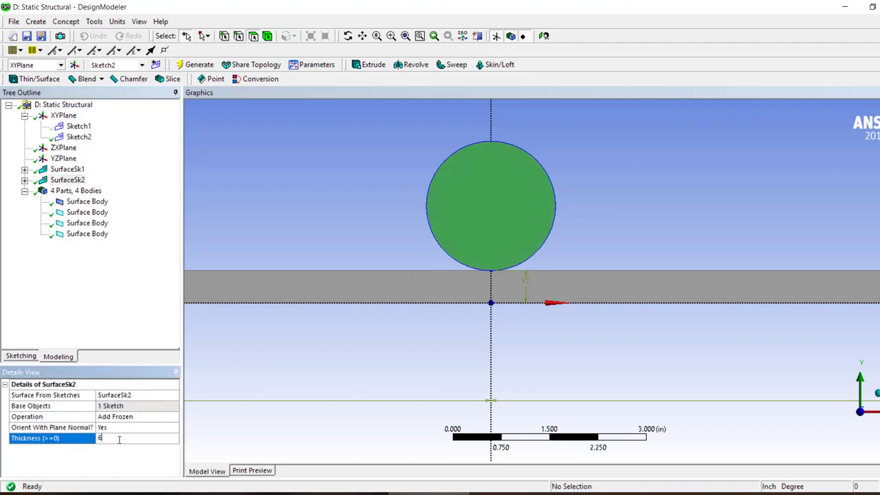
{"action": "type", "text": "6"}
{"action": "key", "text": "Return"}
{"action": "left_click", "coordinate": [700, 127]}
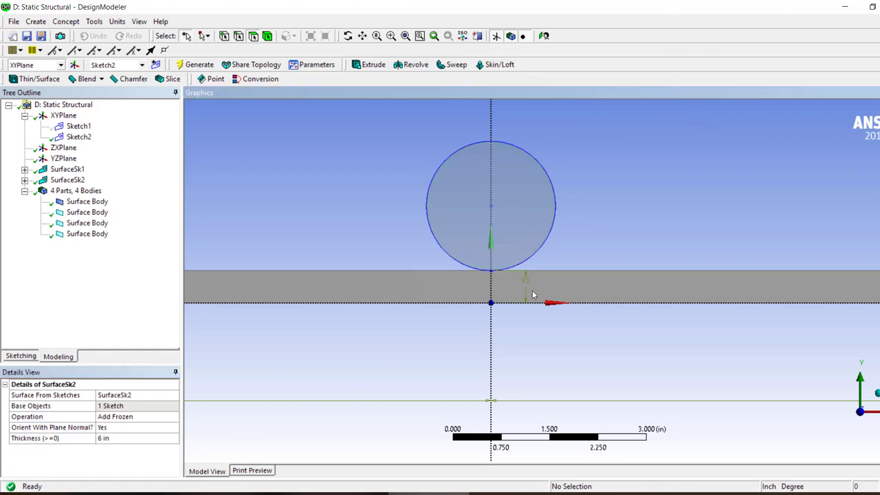
Switch to Workbench and open the Model of Static Structural system D in Mechanical.
{"action": "left_click", "coordinate": [349, 490]}
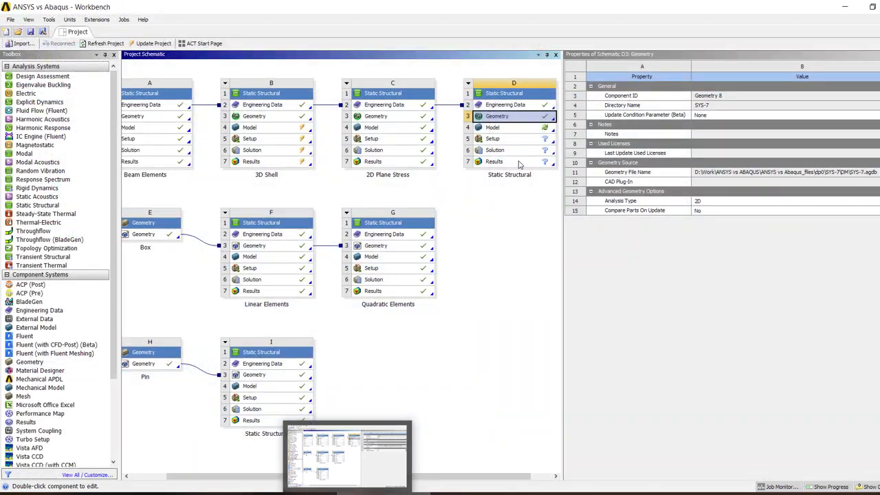
{"action": "left_click", "coordinate": [496, 252]}
{"action": "double_click", "coordinate": [497, 129]}
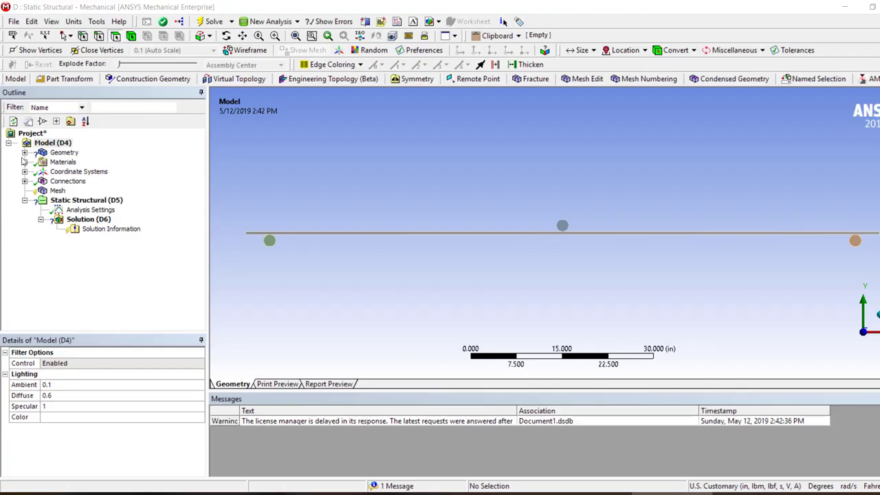
Assign material A1 to all four surface bodies of the geometry.
{"action": "left_click", "coordinate": [79, 162]}
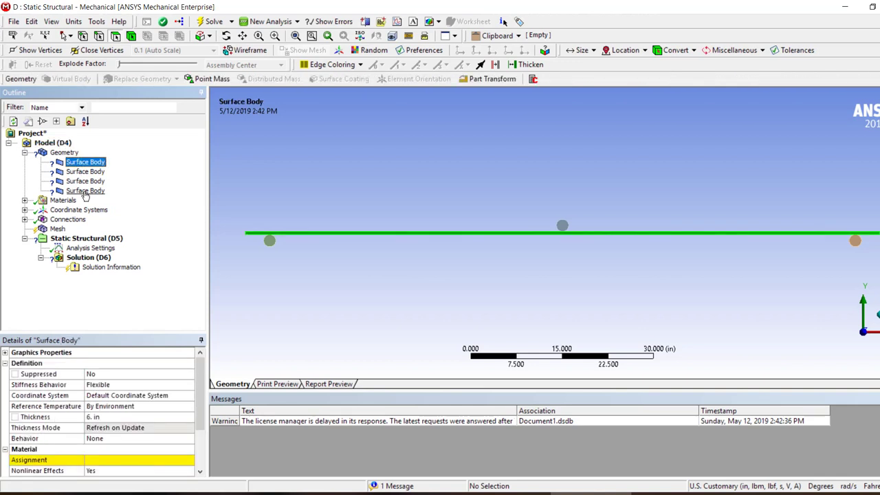
{"action": "left_click", "coordinate": [84, 191], "text": "shift"}
{"action": "left_click", "coordinate": [175, 459]}
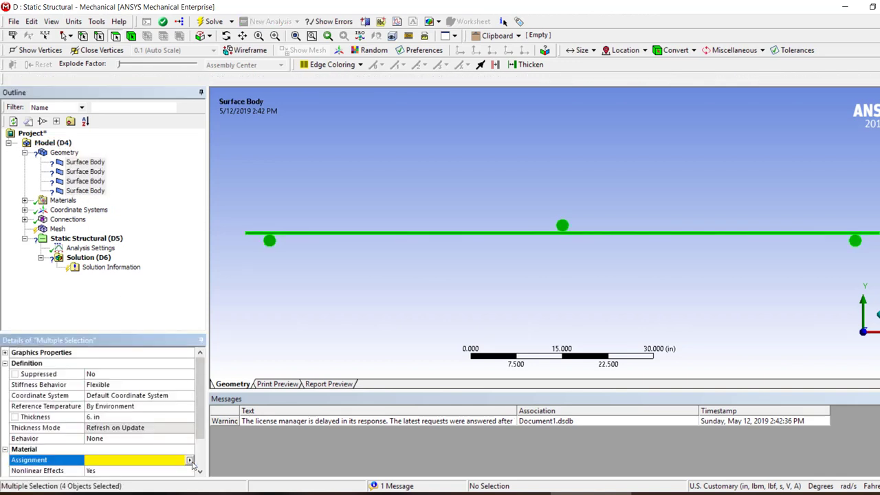
{"action": "left_click", "coordinate": [190, 459]}
{"action": "left_click", "coordinate": [263, 445]}
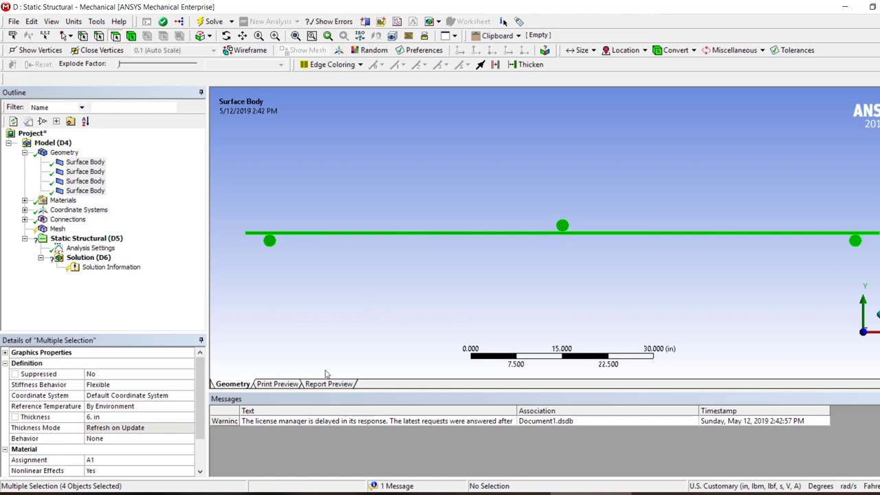
Try the Rigid stiffness behavior on the beam's left support circle and return it to Flexible.
{"action": "left_click", "coordinate": [85, 181]}
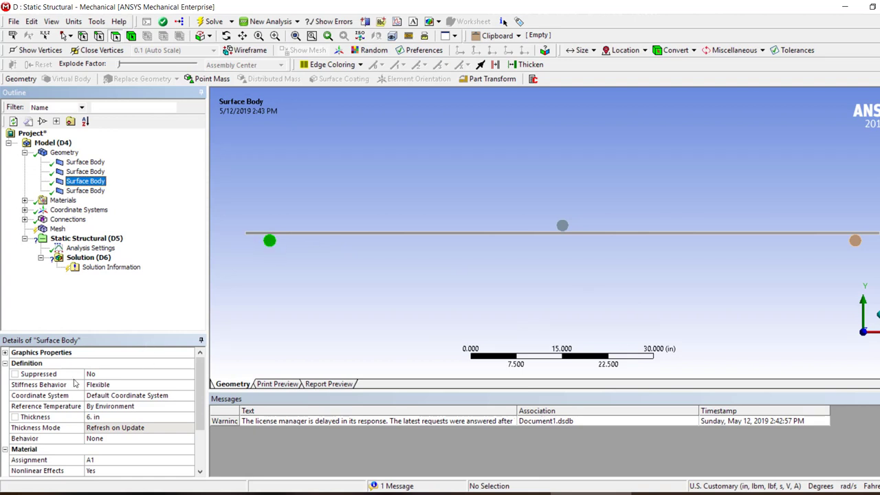
{"action": "left_click", "coordinate": [172, 384]}
{"action": "left_click", "coordinate": [173, 384]}
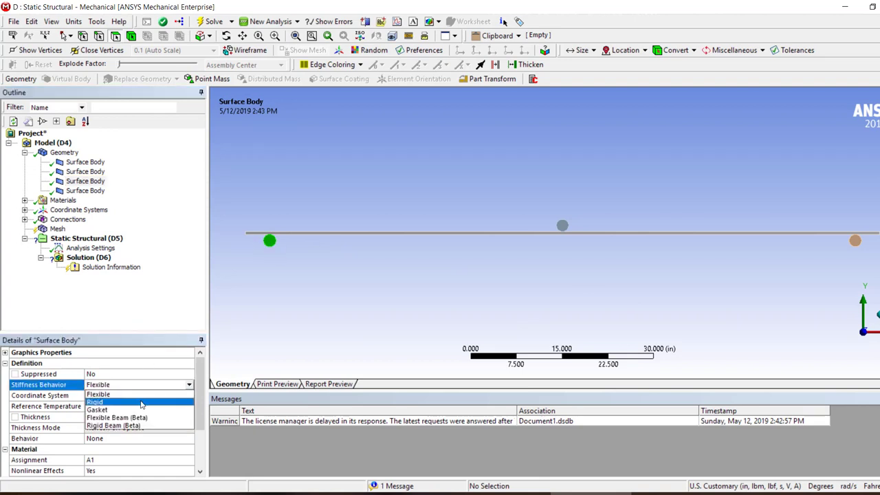
{"action": "left_click", "coordinate": [148, 402]}
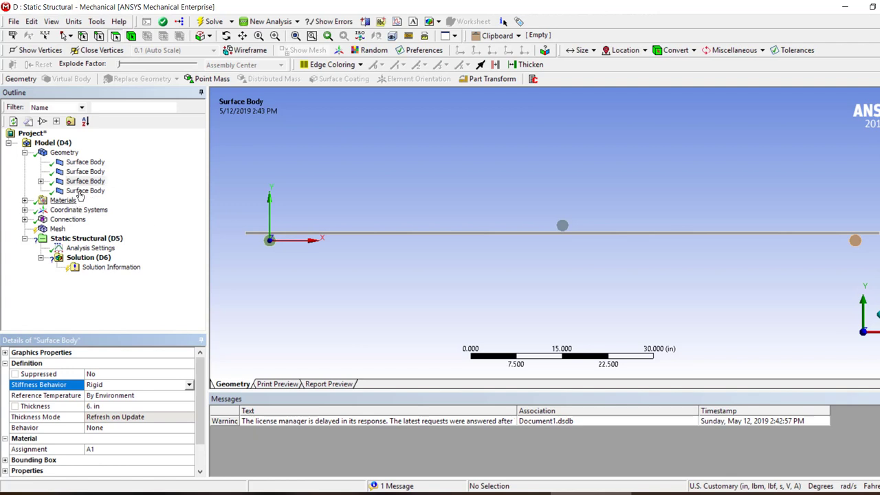
{"action": "left_click", "coordinate": [189, 385]}
{"action": "left_click", "coordinate": [117, 396]}
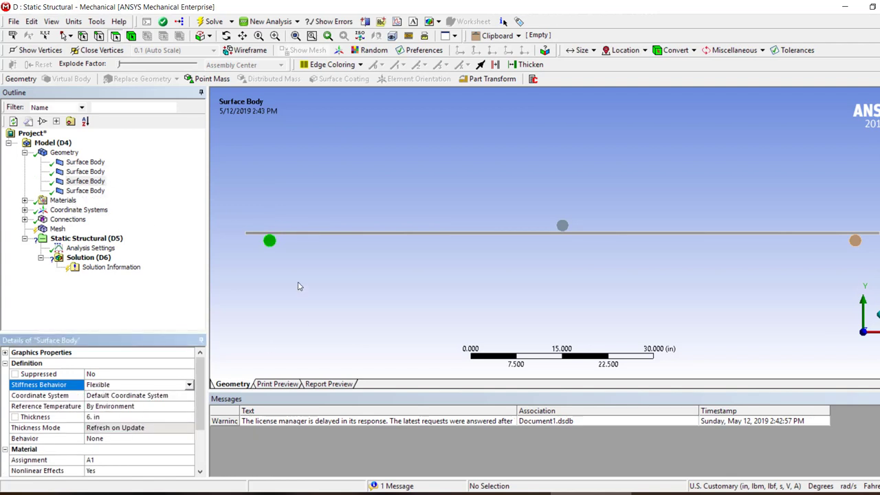
Set all three contact regions between the beam and the circles to Frictionless with Asymmetric behavior.
{"action": "left_click", "coordinate": [61, 219]}
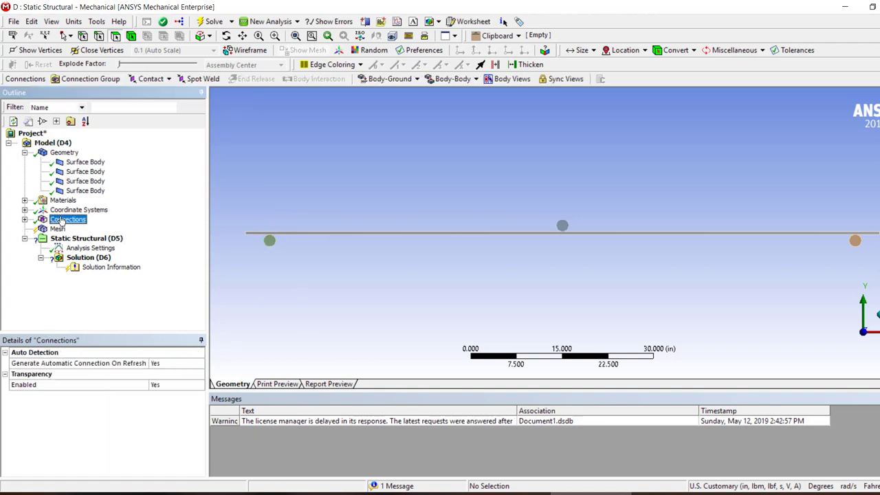
{"action": "double_click", "coordinate": [61, 220]}
{"action": "double_click", "coordinate": [80, 230]}
{"action": "left_click", "coordinate": [100, 239]}
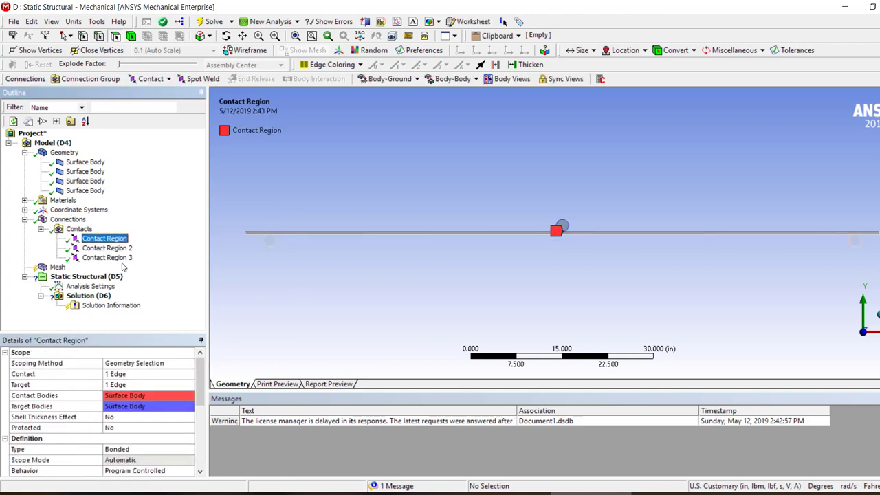
{"action": "left_click", "coordinate": [114, 259], "text": "shift"}
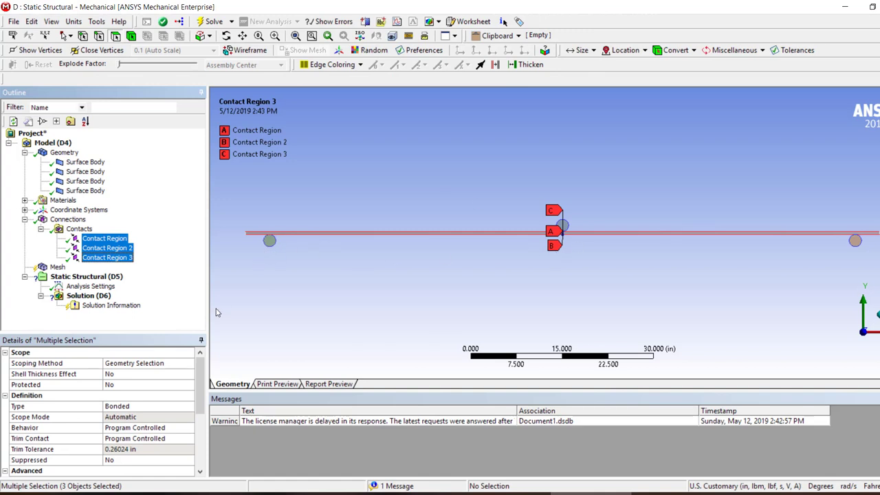
{"action": "left_click", "coordinate": [158, 406]}
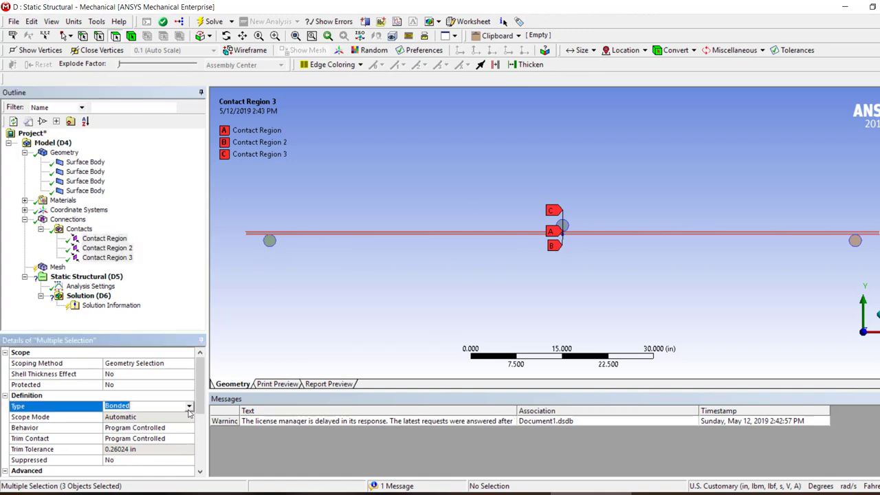
{"action": "left_click", "coordinate": [189, 406]}
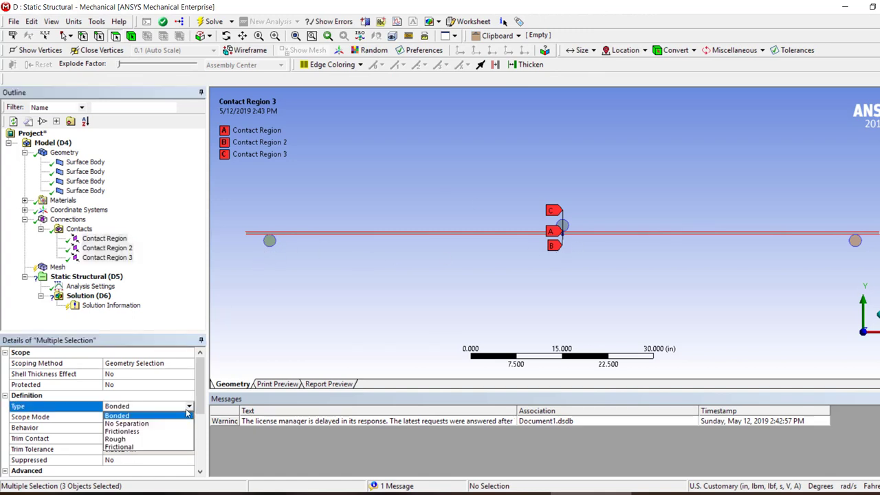
{"action": "left_click", "coordinate": [136, 432]}
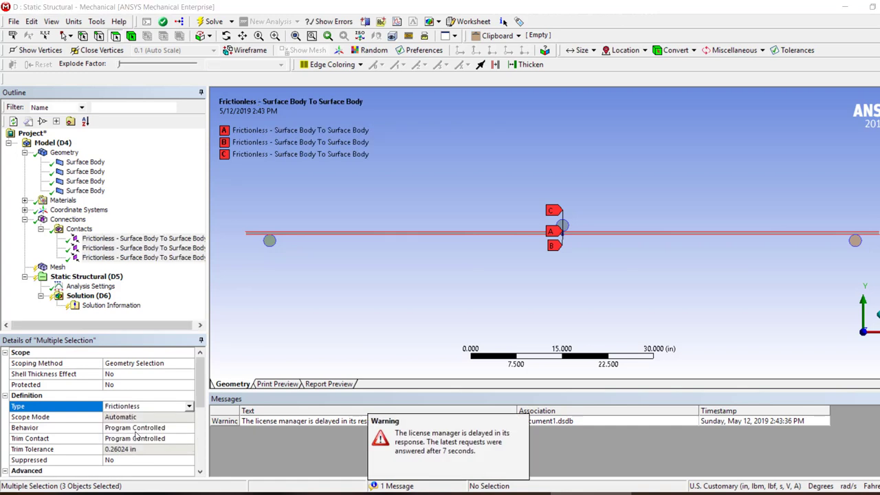
{"action": "left_click", "coordinate": [184, 429]}
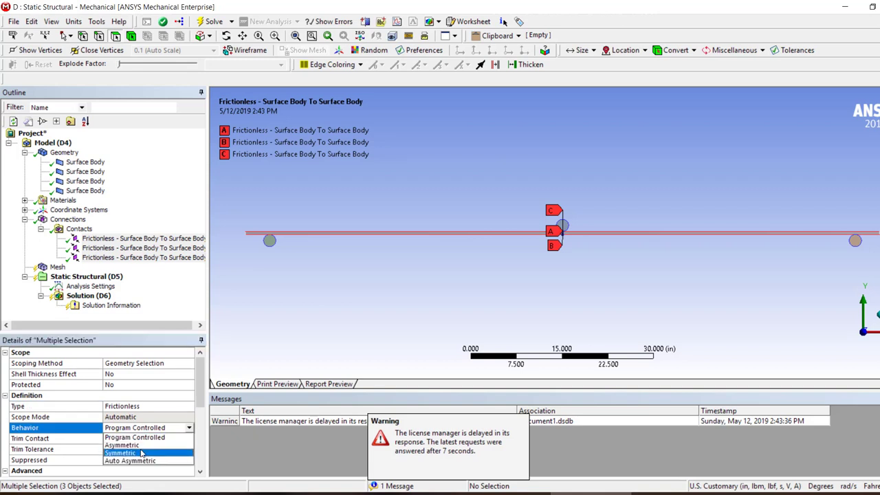
{"action": "left_click", "coordinate": [123, 445]}
Review the three frictionless contacts one by one, checking which circle and beam edge each one pairs.
{"action": "left_click", "coordinate": [130, 257]}
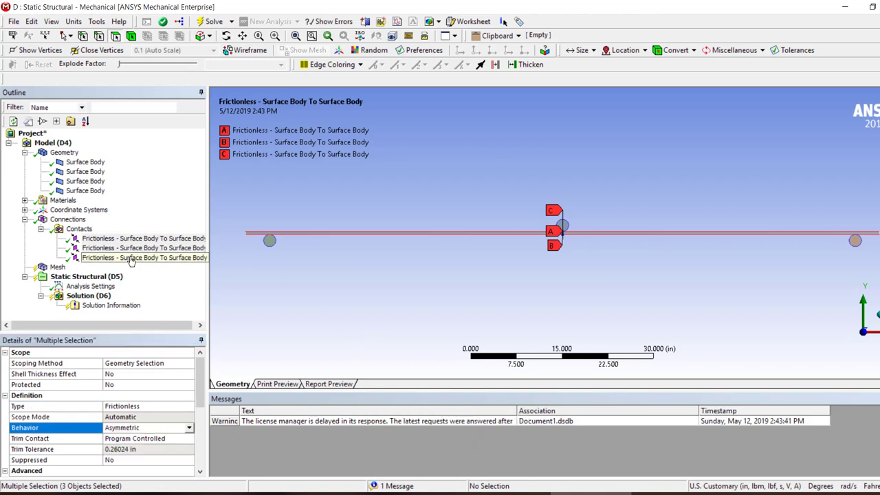
{"action": "right_click", "coordinate": [131, 259]}
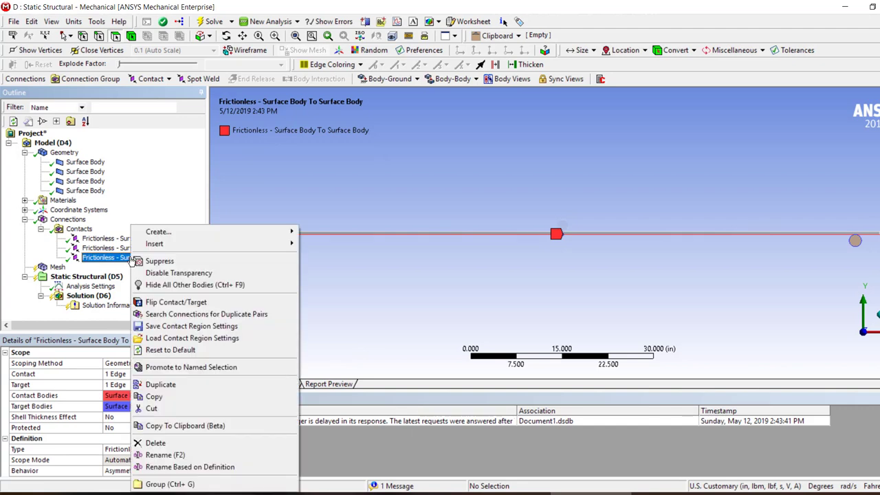
{"action": "left_click", "coordinate": [98, 247]}
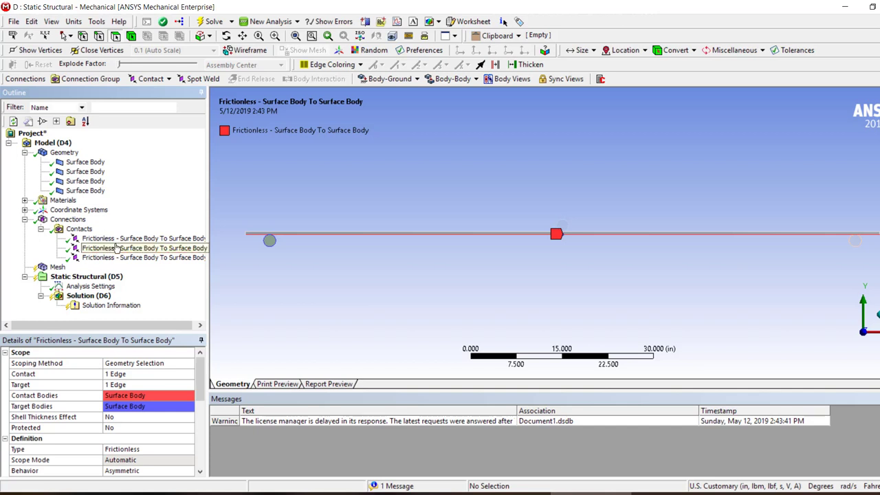
{"action": "left_click", "coordinate": [101, 239]}
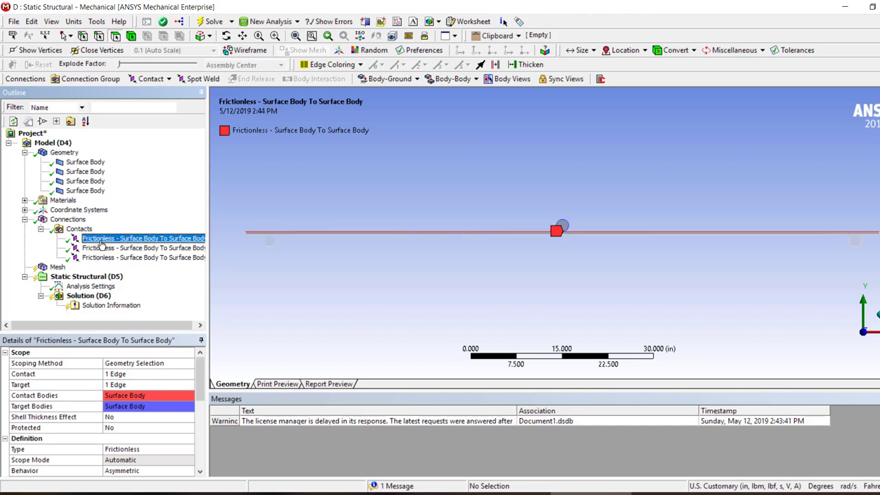
{"action": "left_click", "coordinate": [101, 249]}
{"action": "left_click", "coordinate": [159, 257]}
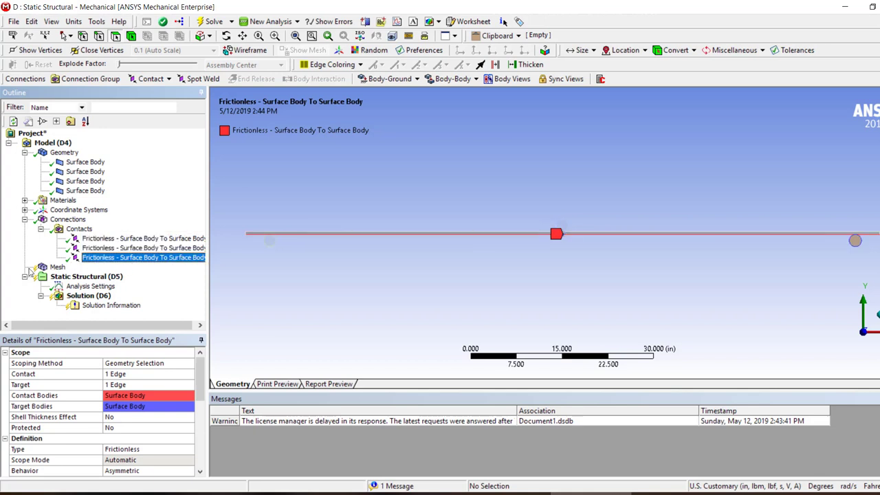
Generate the mesh with the default element size.
{"action": "left_click", "coordinate": [55, 267]}
{"action": "right_click", "coordinate": [55, 267]}
{"action": "left_click", "coordinate": [96, 310]}
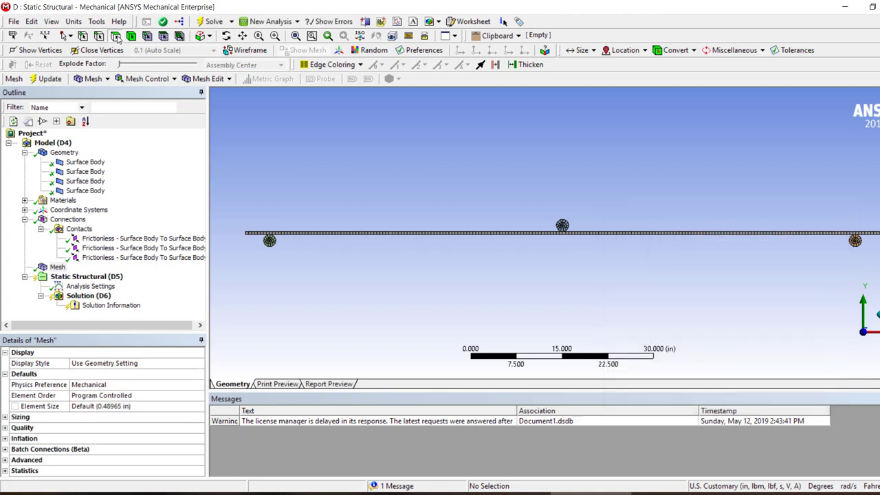
Add a face sizing on the beam and the three circle faces with an element size of 0.05 in.
{"action": "left_click", "coordinate": [295, 236]}
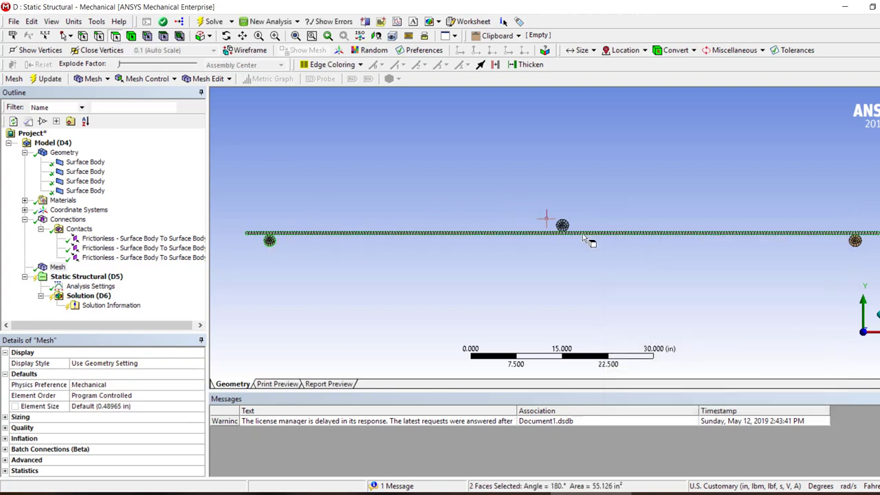
{"action": "left_click", "coordinate": [858, 242], "text": "ctrl"}
{"action": "left_click", "coordinate": [562, 223], "text": "ctrl"}
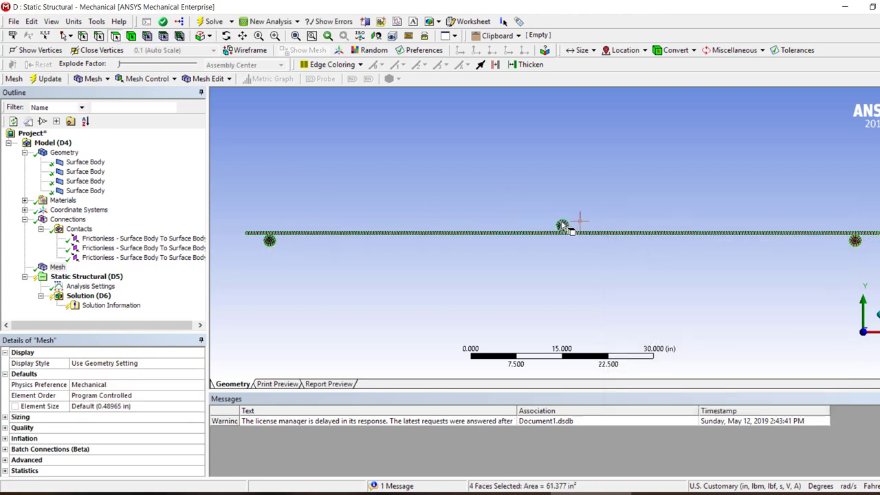
{"action": "right_click", "coordinate": [55, 267]}
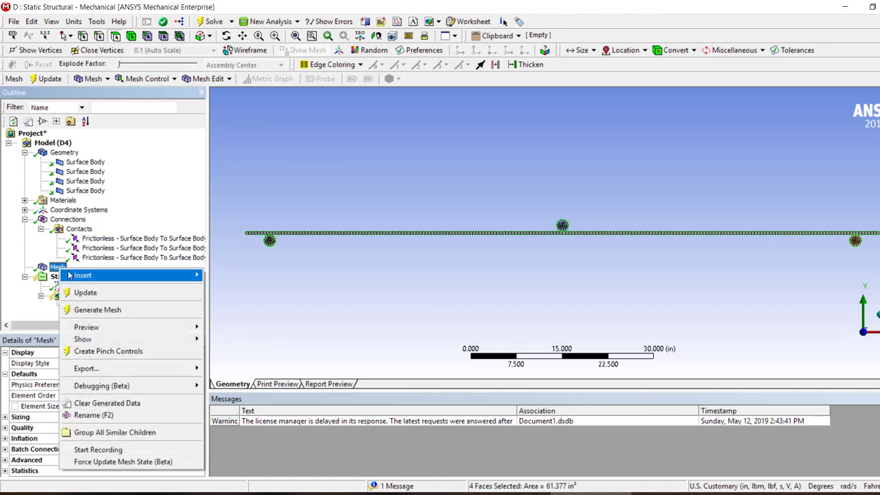
{"action": "mouse_move", "coordinate": [83, 275]}
{"action": "left_click", "coordinate": [219, 276]}
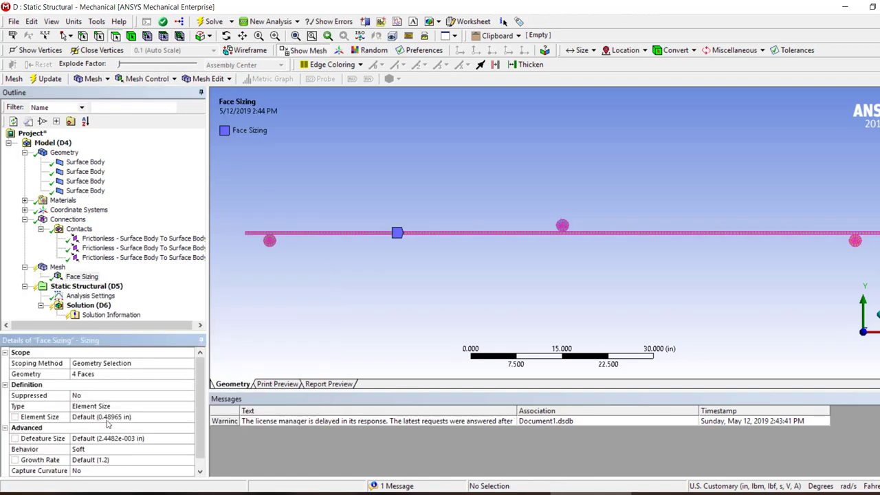
{"action": "left_click", "coordinate": [106, 417]}
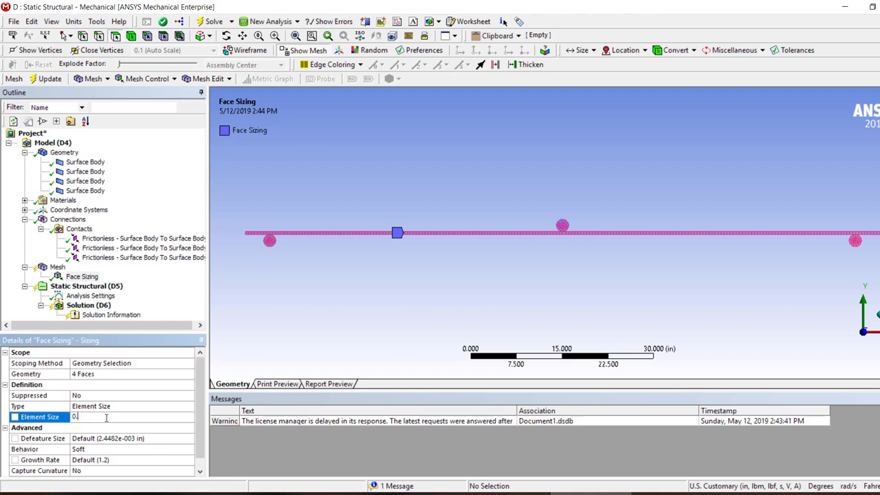
{"action": "key", "text": "Return"}
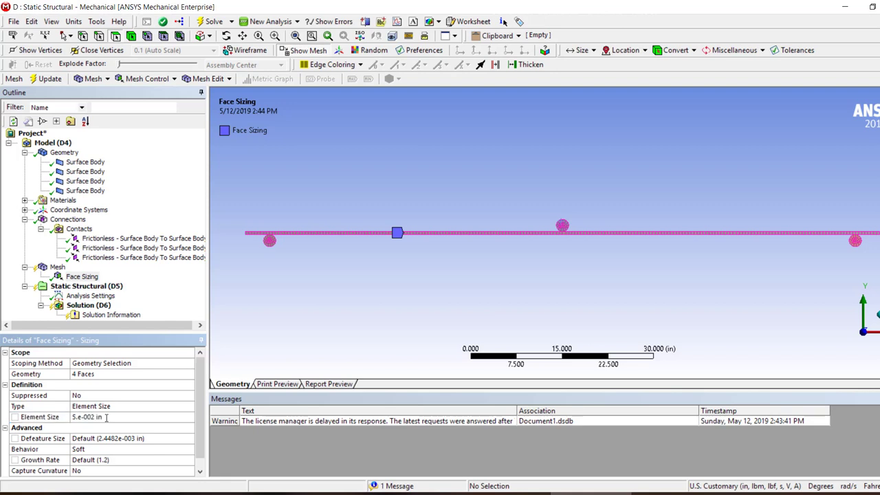
{"action": "right_click", "coordinate": [58, 267]}
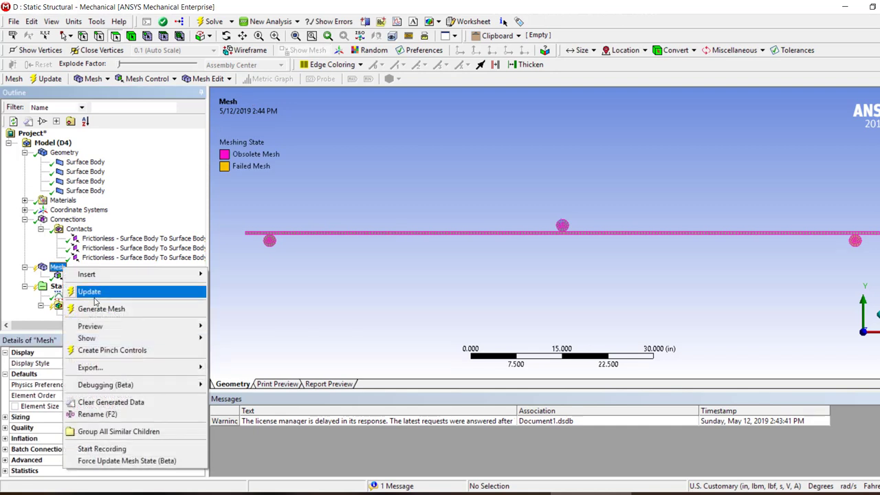
{"action": "left_click", "coordinate": [96, 308]}
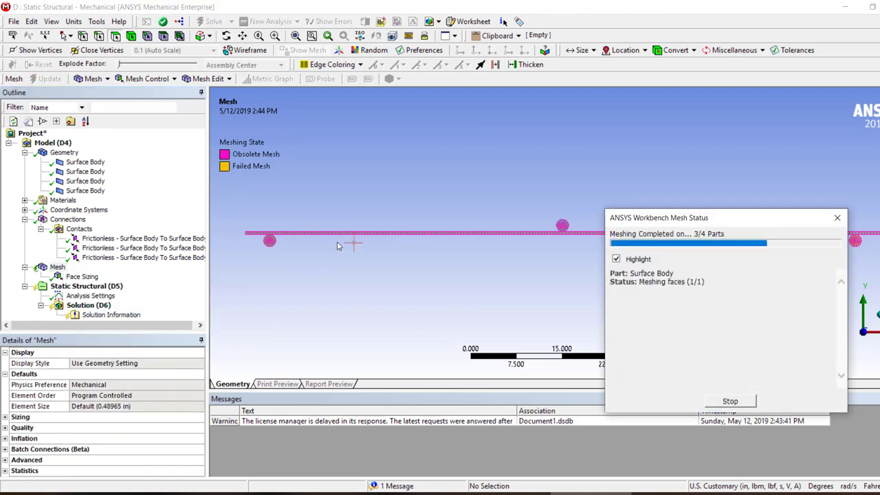
{"action": "left_click", "coordinate": [735, 399]}
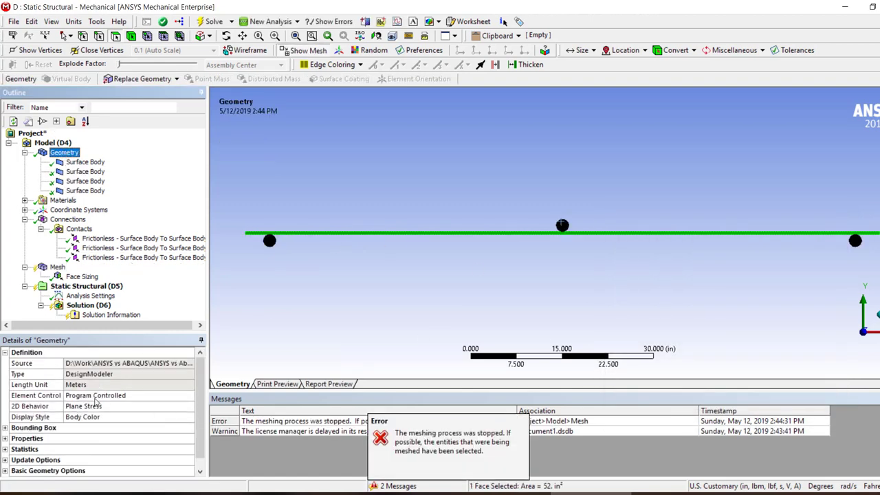
Set the mesh element order to Linear, then clear the generated data and regenerate the mesh.
{"action": "left_click", "coordinate": [57, 267]}
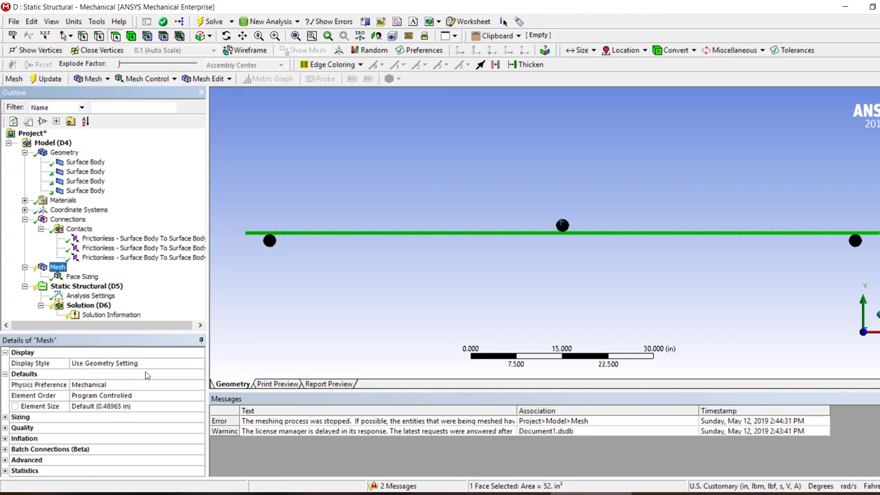
{"action": "double_click", "coordinate": [120, 397]}
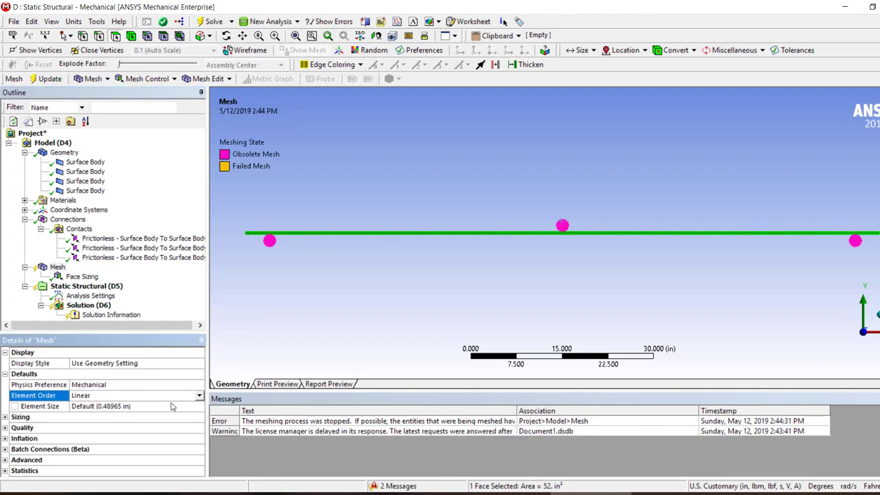
{"action": "right_click", "coordinate": [57, 267]}
{"action": "left_click", "coordinate": [100, 404]}
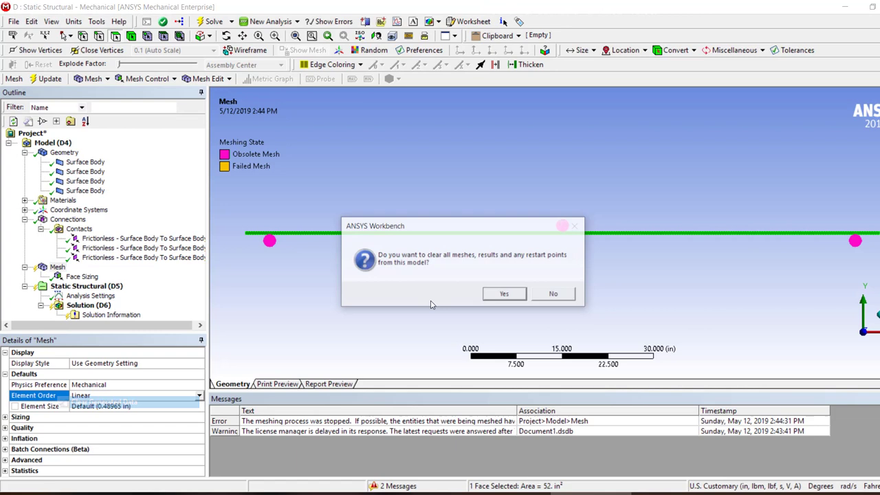
{"action": "left_click", "coordinate": [504, 294]}
{"action": "right_click", "coordinate": [57, 267]}
{"action": "left_click", "coordinate": [75, 311]}
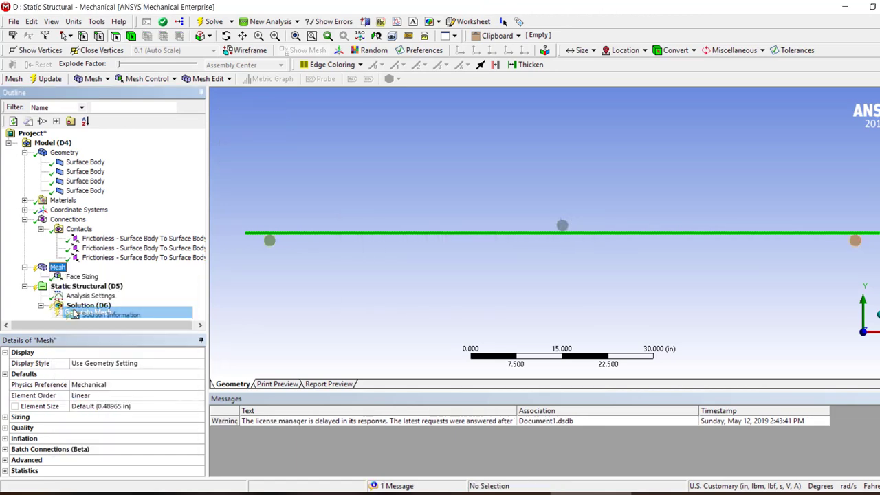
Check the mesh statistics and examine the elements of the loading circle and the beam near their contact.
{"action": "left_click", "coordinate": [5, 373]}
{"action": "left_click", "coordinate": [6, 352]}
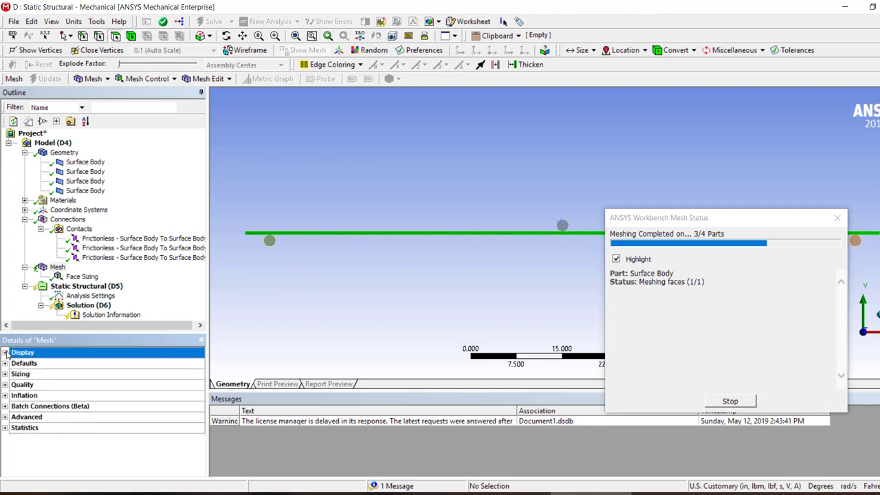
{"action": "left_click", "coordinate": [5, 427]}
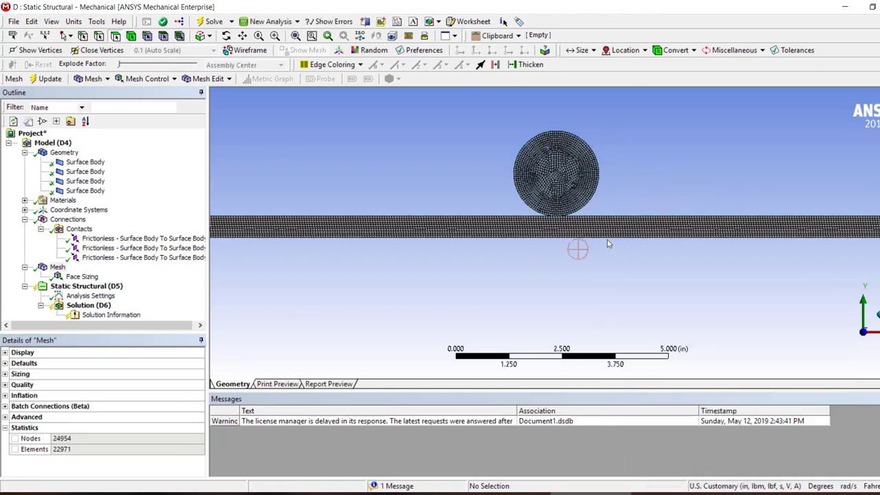
{"action": "scroll", "coordinate": [706, 187], "scroll_direction": "down", "scroll_amount": 3}
{"action": "right_click_drag", "start_coordinate": [681, 176], "coordinate": [501, 244]}
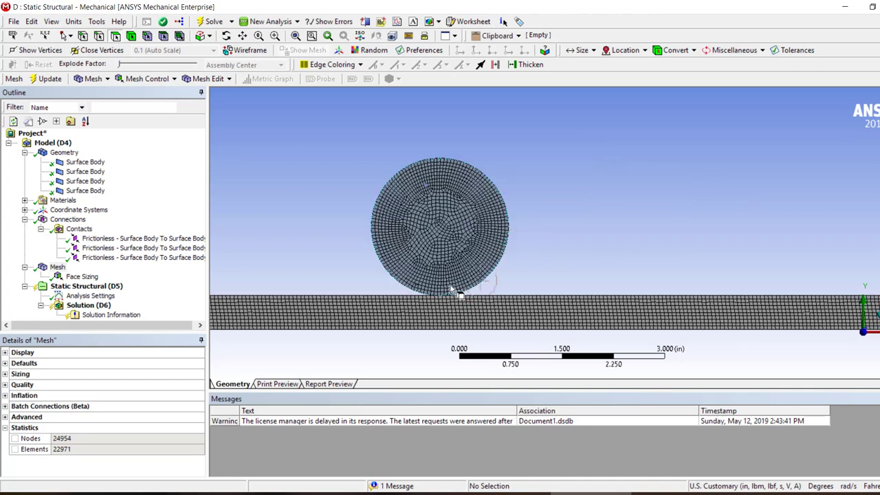
{"action": "scroll", "coordinate": [426, 315], "scroll_direction": "up", "scroll_amount": 4}
{"action": "scroll", "coordinate": [495, 272], "scroll_direction": "down", "scroll_amount": 3}
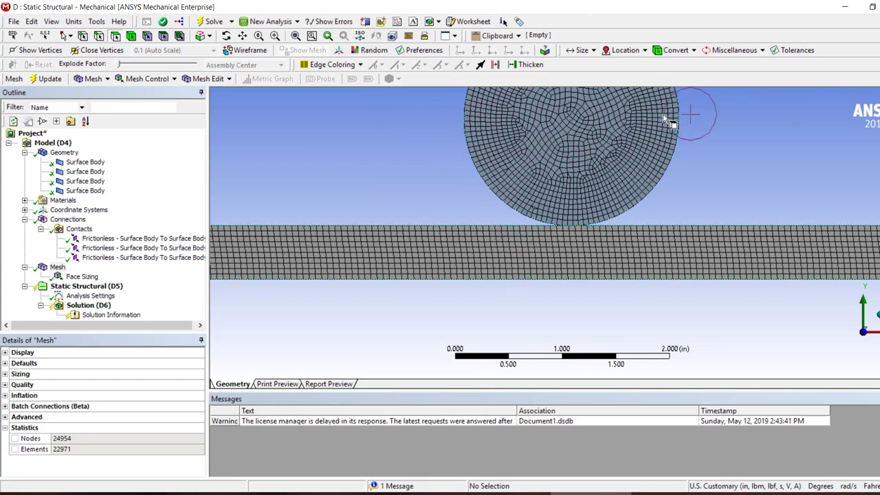
{"action": "right_click", "coordinate": [583, 118]}
{"action": "mouse_move", "coordinate": [655, 140]}
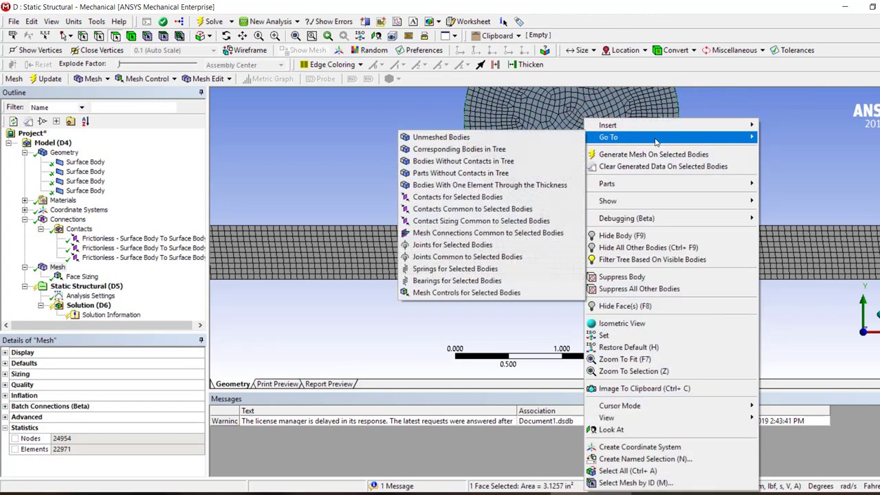
{"action": "left_click", "coordinate": [412, 101]}
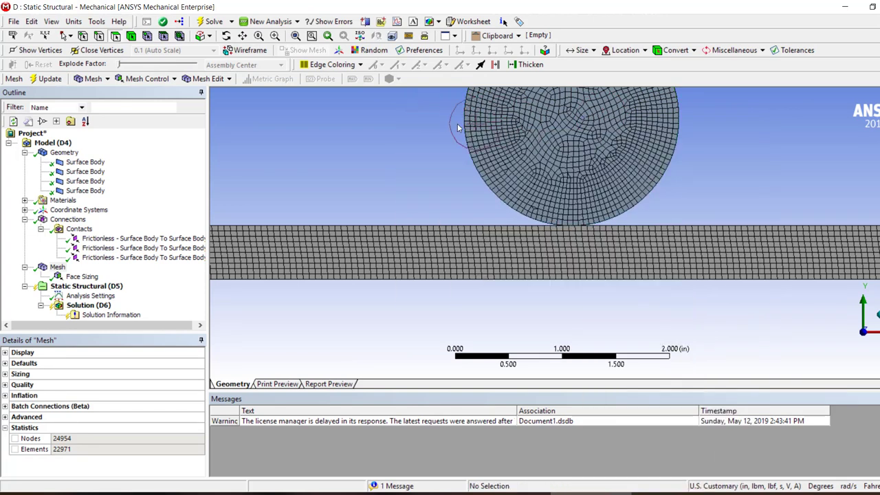
{"action": "left_click", "coordinate": [710, 128]}
{"action": "left_click", "coordinate": [453, 117]}
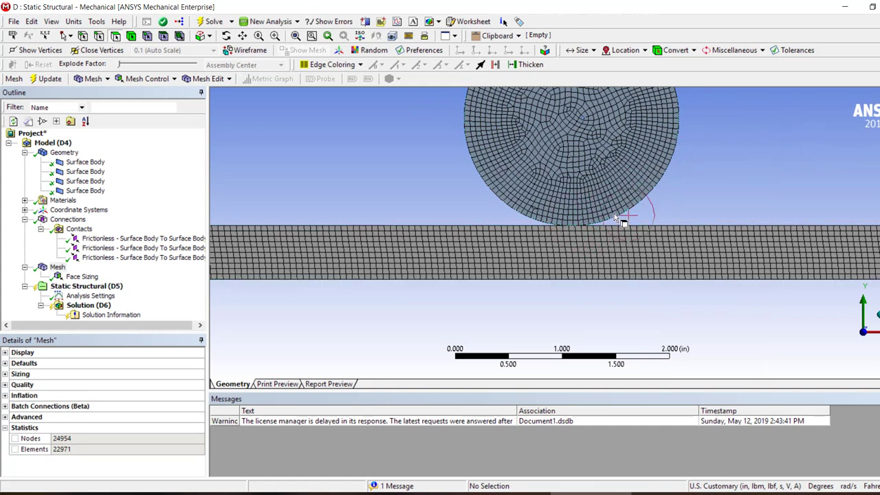
{"action": "scroll", "coordinate": [578, 223], "scroll_direction": "down", "scroll_amount": 5}
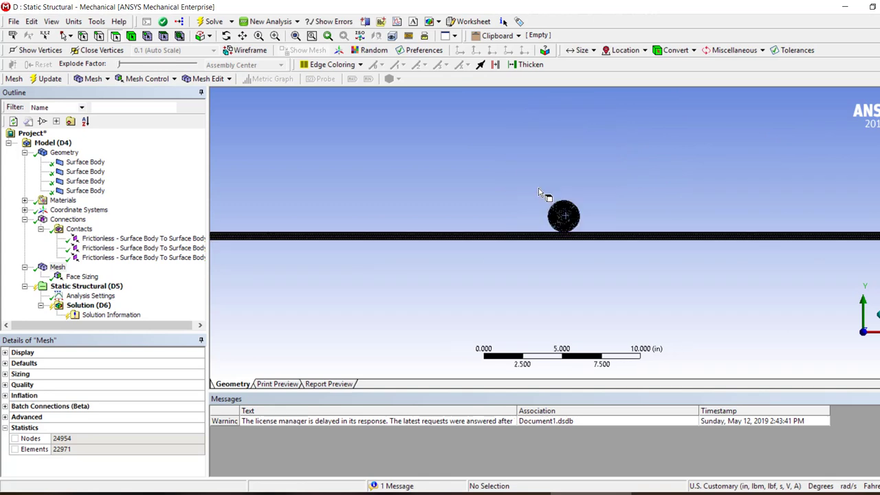
{"action": "scroll", "coordinate": [563, 199], "scroll_direction": "up", "scroll_amount": 2}
{"action": "right_click", "coordinate": [565, 197]}
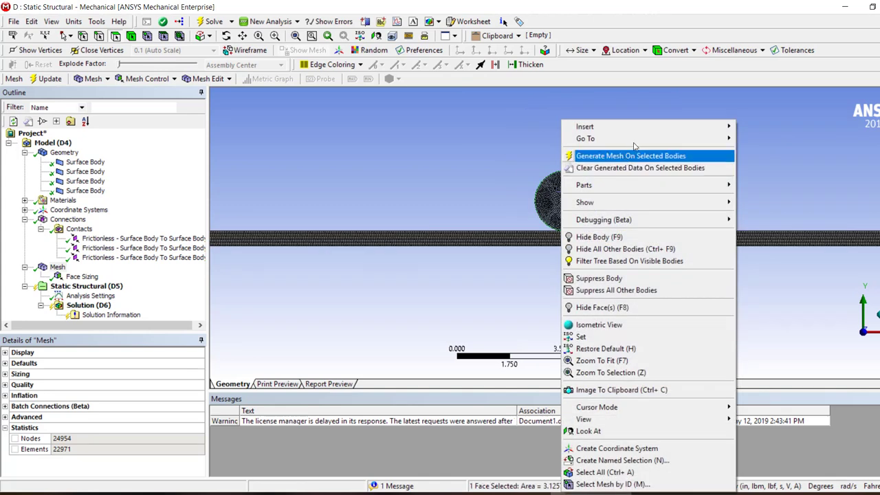
{"action": "mouse_move", "coordinate": [605, 138]}
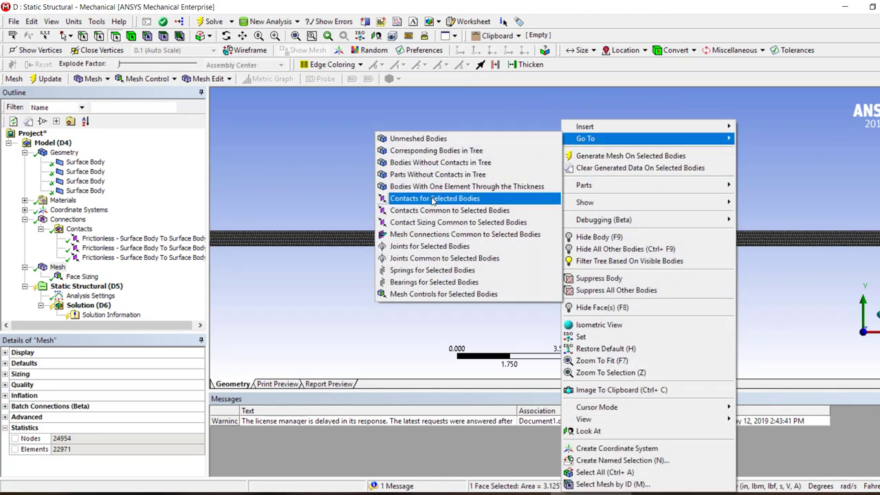
{"action": "left_click", "coordinate": [241, 199]}
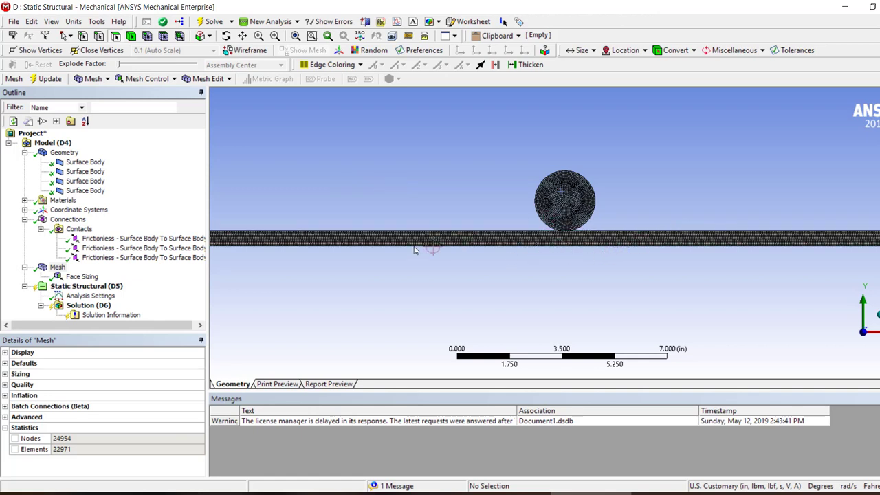
Set the solver type to Direct in the analysis settings.
{"action": "scroll", "coordinate": [282, 251], "scroll_direction": "down", "scroll_amount": 5}
{"action": "left_click", "coordinate": [90, 295]}
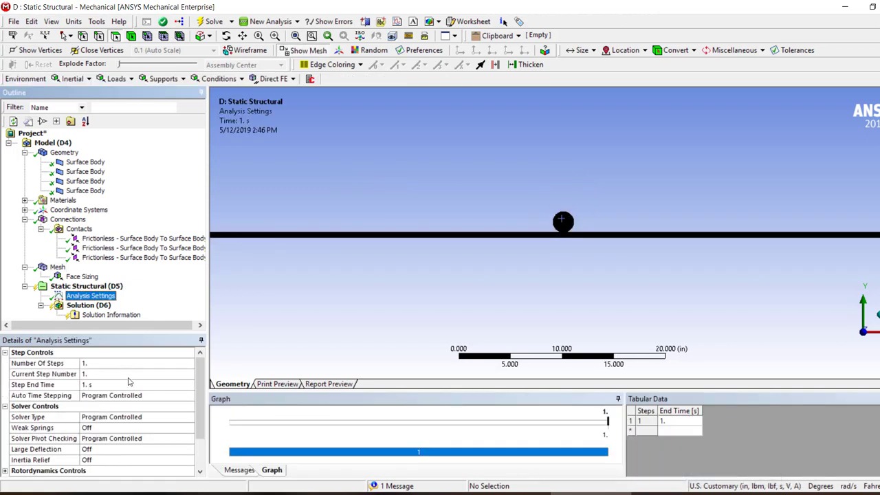
{"action": "left_click", "coordinate": [107, 422]}
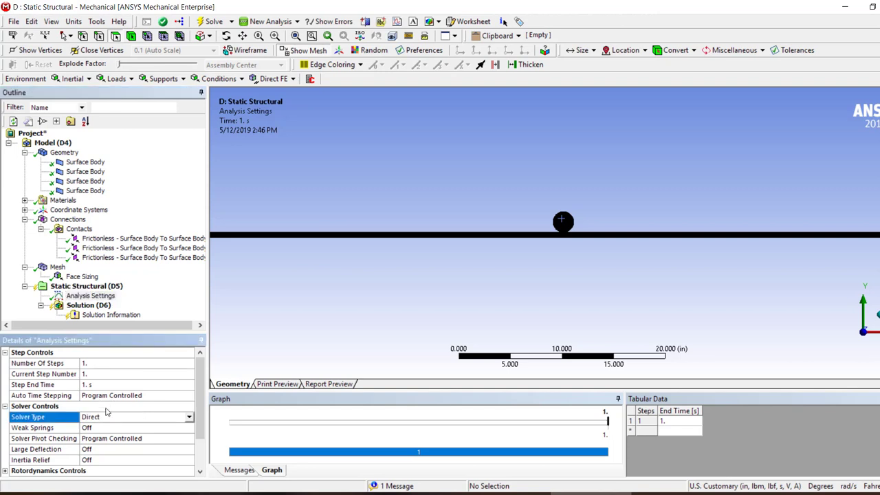
Apply a displacement support to the edges of the two support circles under the beam, with X and Y components of 0 in.
{"action": "left_click", "coordinate": [77, 286]}
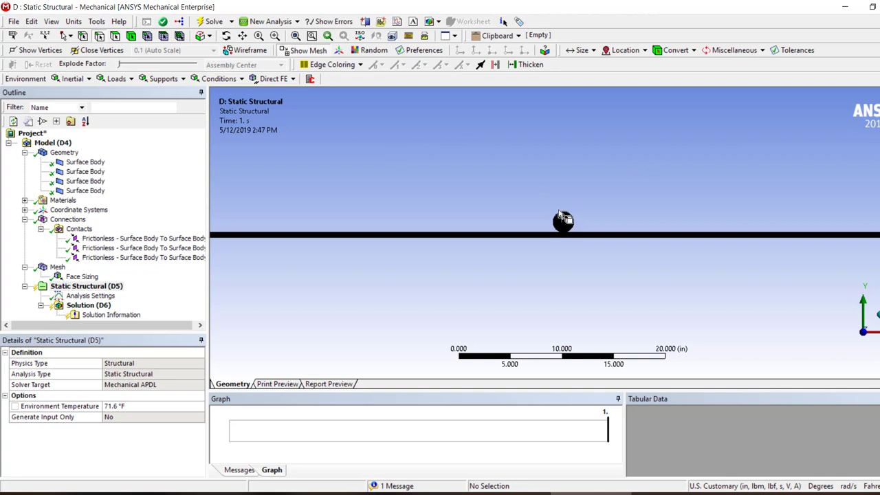
{"action": "left_click", "coordinate": [563, 219]}
{"action": "scroll", "coordinate": [601, 222], "scroll_direction": "down", "scroll_amount": 3}
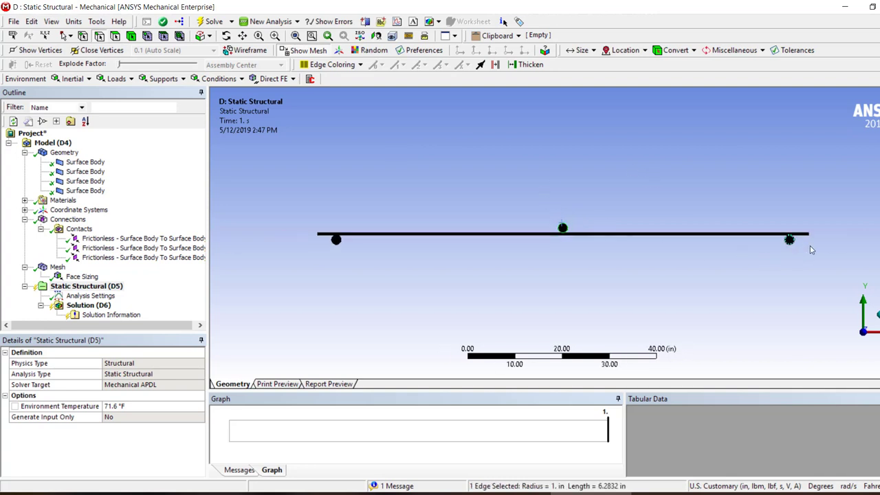
{"action": "left_click", "coordinate": [791, 240], "text": "ctrl"}
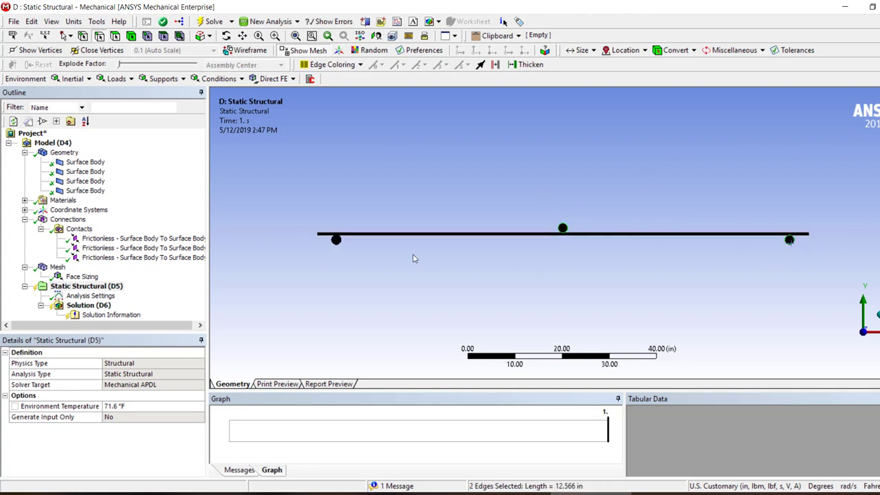
{"action": "left_click", "coordinate": [335, 240]}
{"action": "left_click", "coordinate": [789, 244], "text": "ctrl"}
{"action": "left_click", "coordinate": [163, 78]}
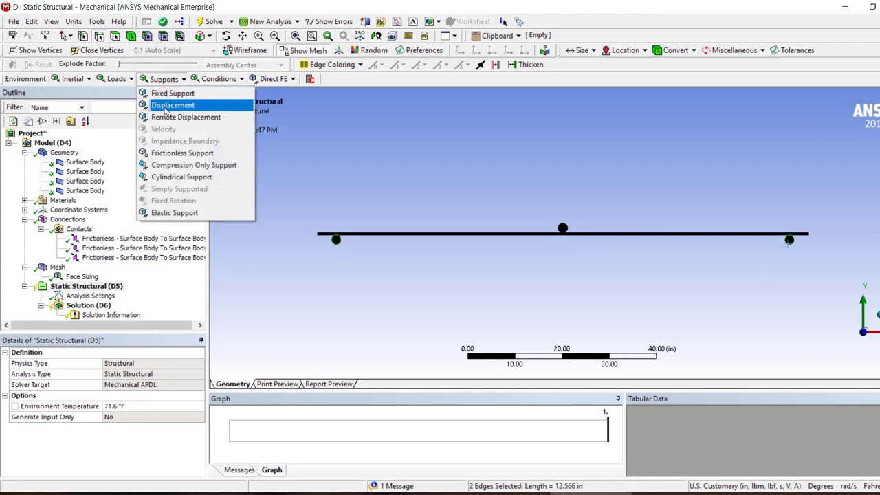
{"action": "left_click", "coordinate": [170, 105]}
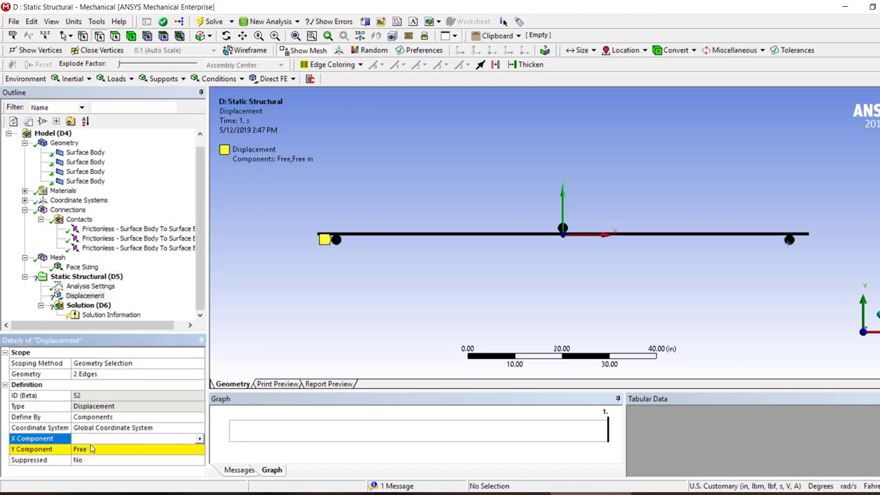
{"action": "key", "text": "Return"}
{"action": "left_click", "coordinate": [102, 451]}
{"action": "type", "text": "0"}
{"action": "key", "text": "Return"}
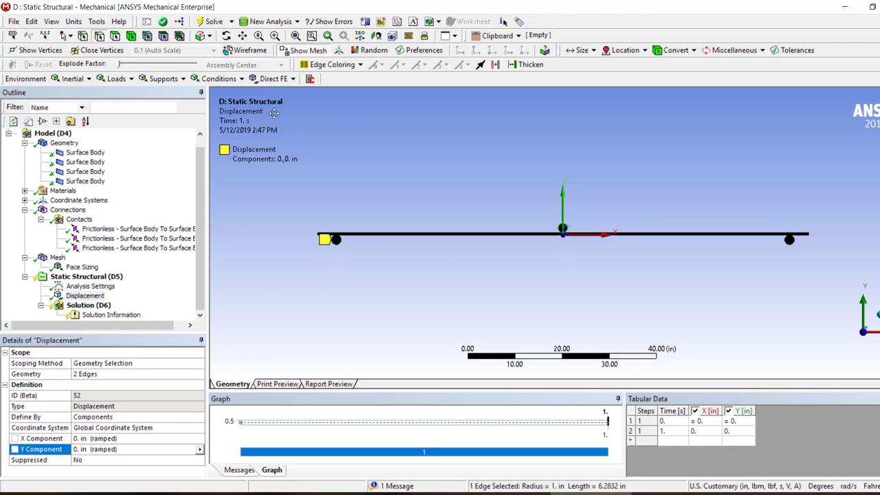
Apply a second displacement to the loading circle's edge, with the Y component at -3 in and the X component free.
{"action": "left_click", "coordinate": [165, 78]}
{"action": "left_click", "coordinate": [172, 105]}
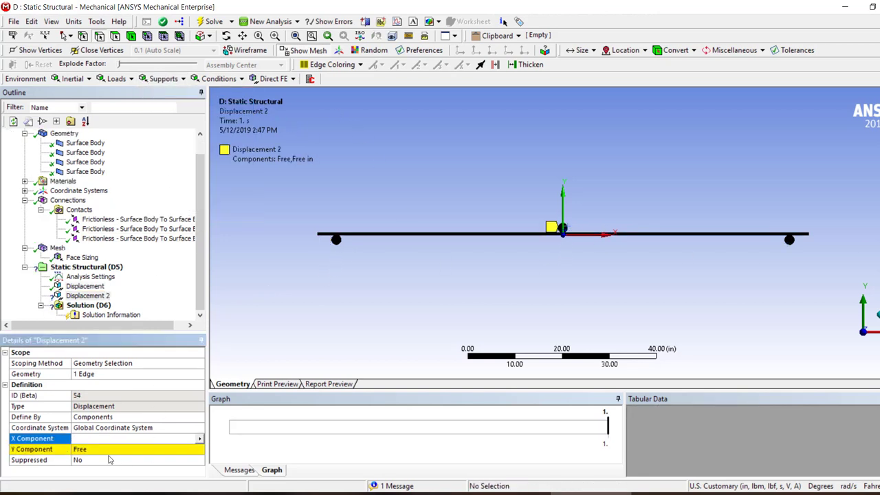
{"action": "left_click", "coordinate": [104, 449]}
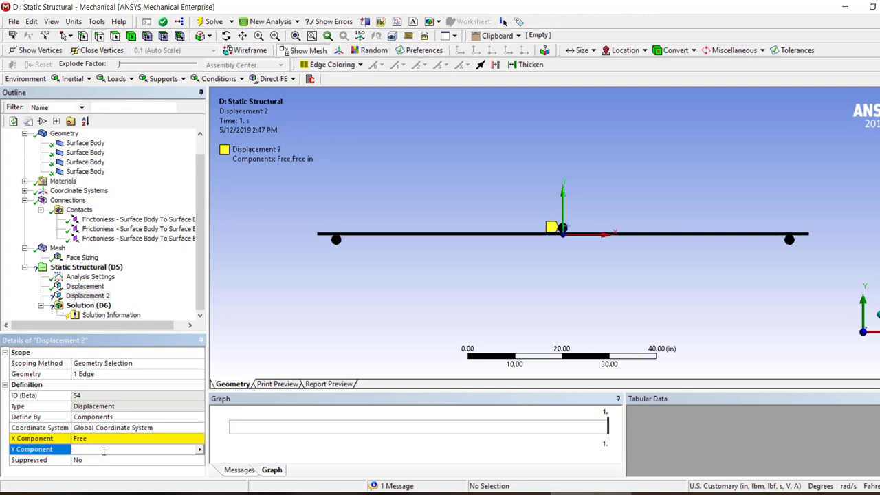
{"action": "key", "text": "Return"}
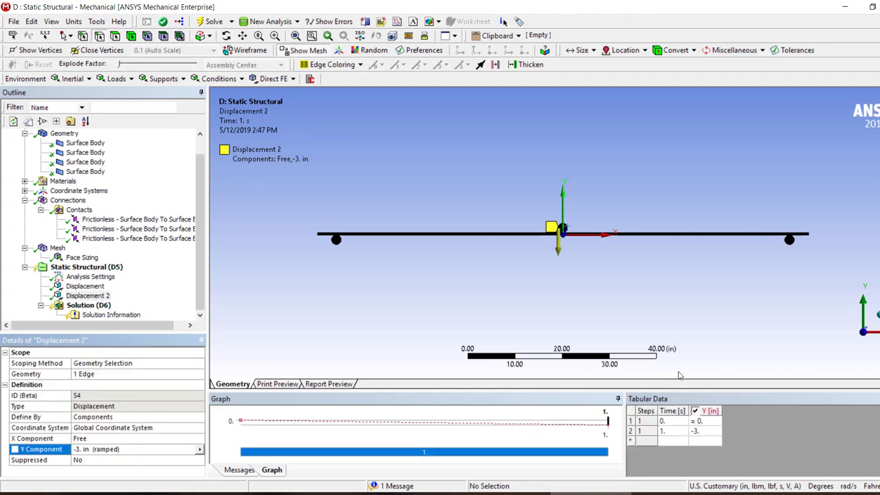
Turn on Large Deflection in the analysis settings.
{"action": "left_click", "coordinate": [85, 306]}
{"action": "left_click", "coordinate": [90, 276]}
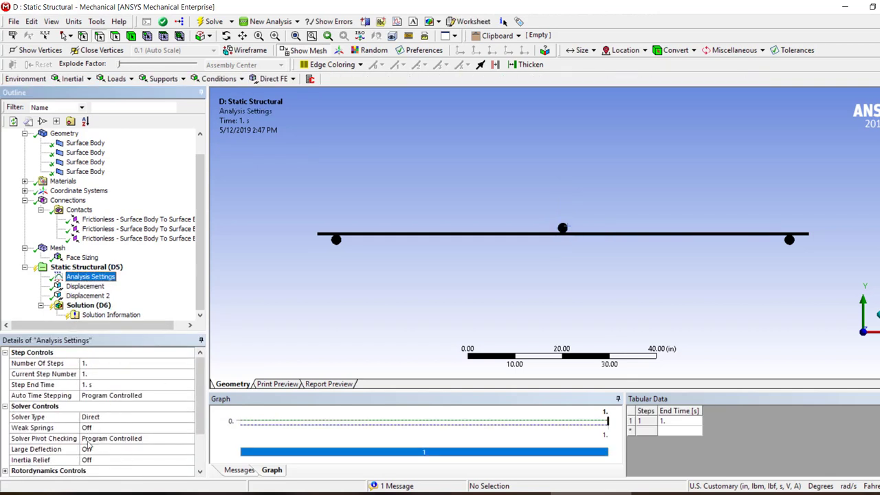
{"action": "double_click", "coordinate": [87, 449]}
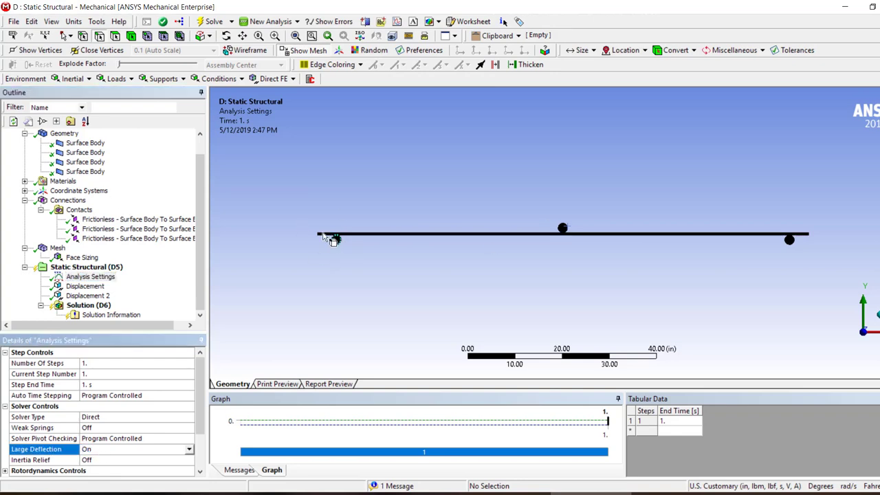
Set the interface treatment of all three frictionless contacts to Adjust to Touch.
{"action": "left_click", "coordinate": [161, 220]}
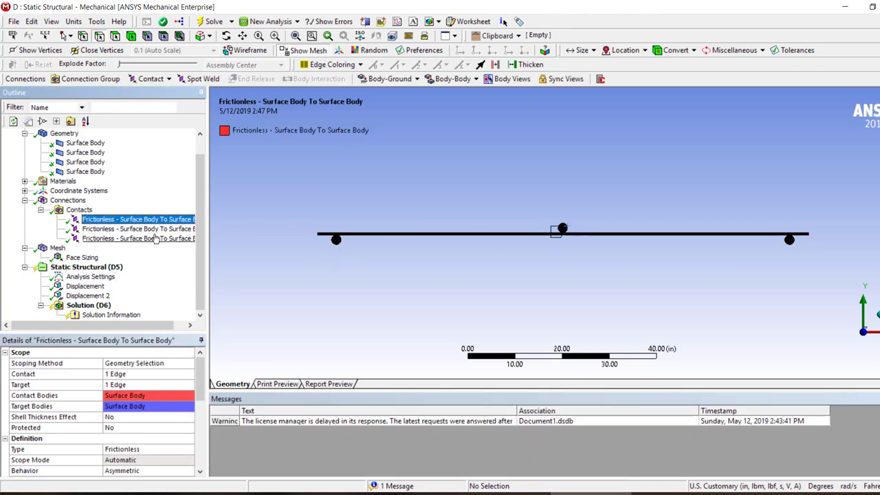
{"action": "left_click", "coordinate": [156, 239], "text": "shift"}
{"action": "left_click", "coordinate": [148, 437]}
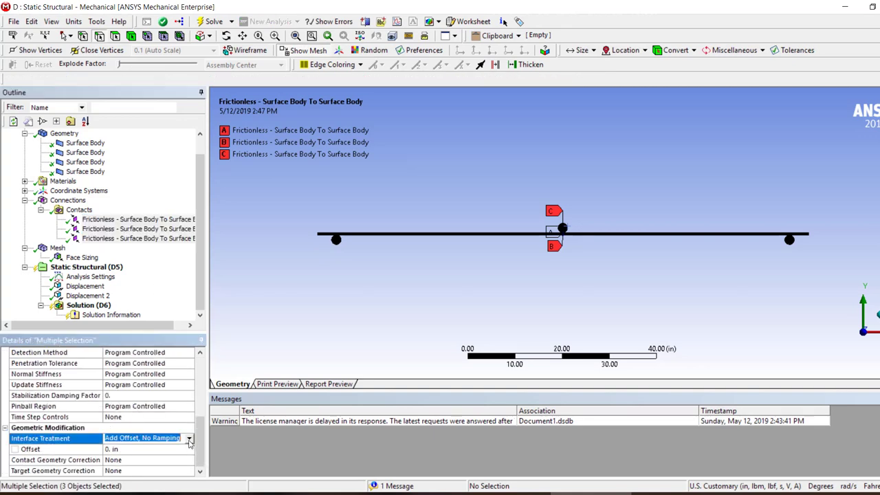
{"action": "left_click", "coordinate": [190, 438]}
{"action": "left_click", "coordinate": [154, 450]}
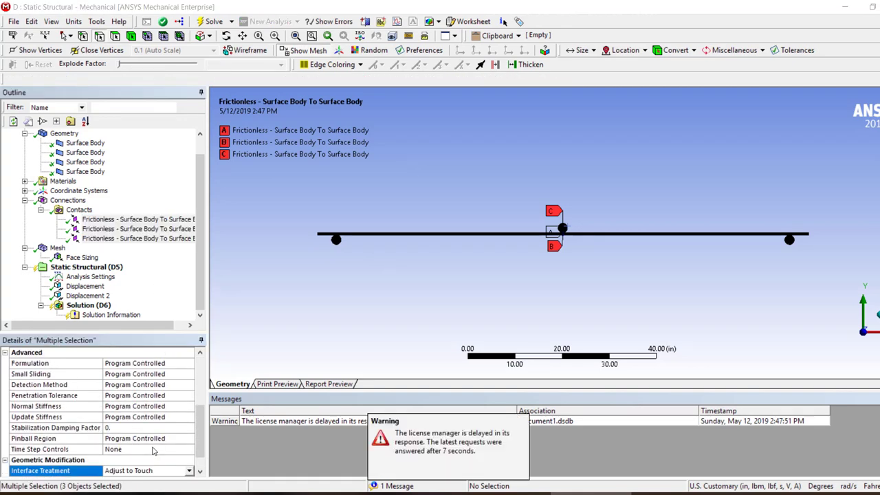
Solve the static structural analysis and check the solver warnings while it runs.
{"action": "right_click", "coordinate": [80, 308]}
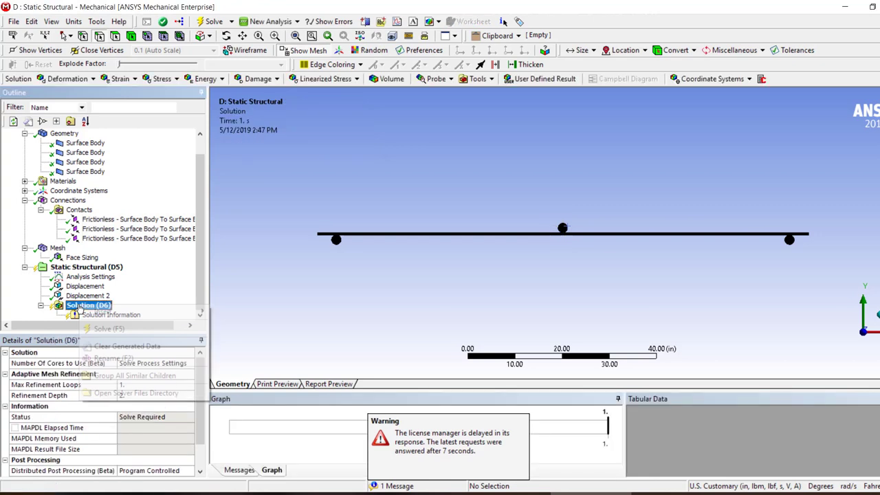
{"action": "left_click", "coordinate": [106, 328]}
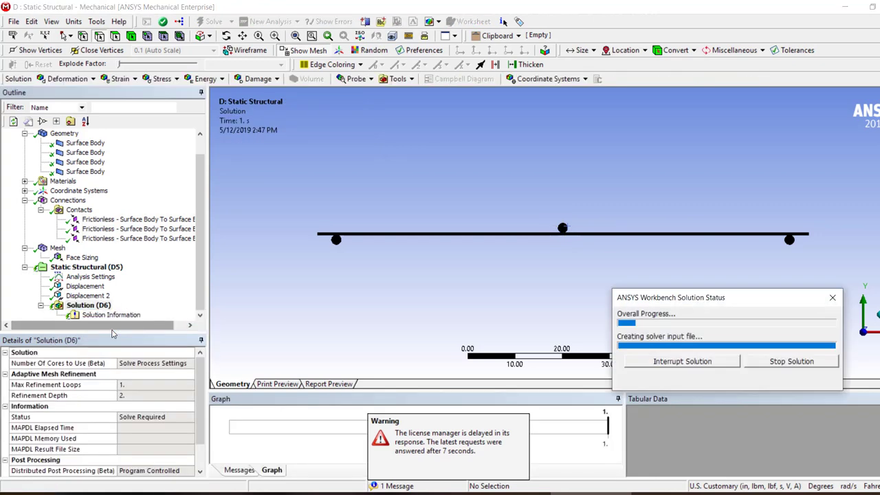
{"action": "scroll", "coordinate": [89, 234], "scroll_direction": "up", "scroll_amount": 1}
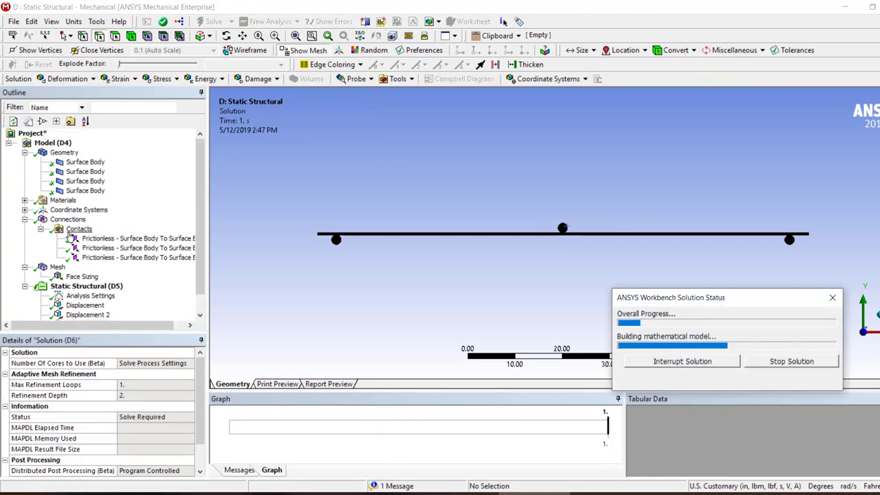
{"action": "left_click", "coordinate": [55, 268]}
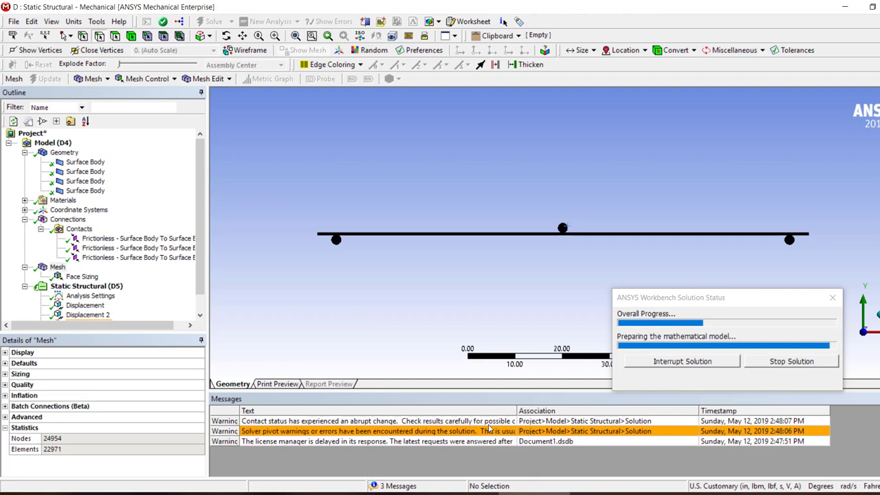
{"action": "left_click", "coordinate": [447, 422]}
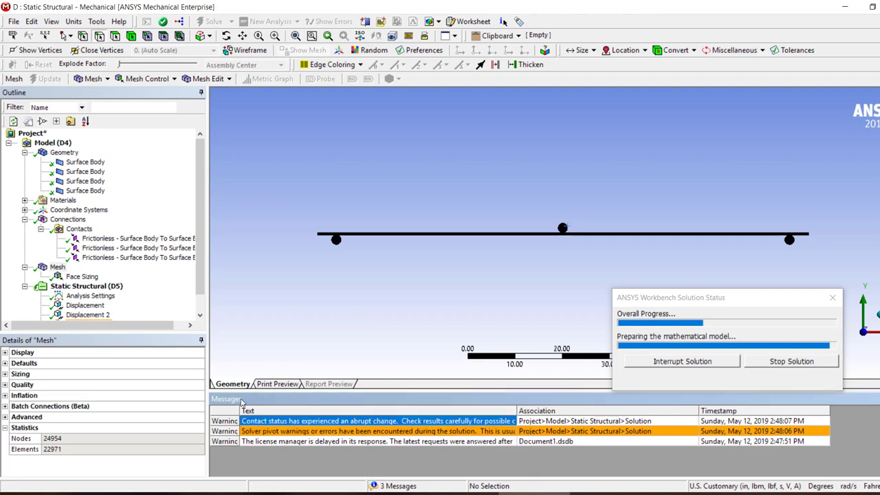
{"action": "scroll", "coordinate": [105, 320], "scroll_direction": "down", "scroll_amount": 1}
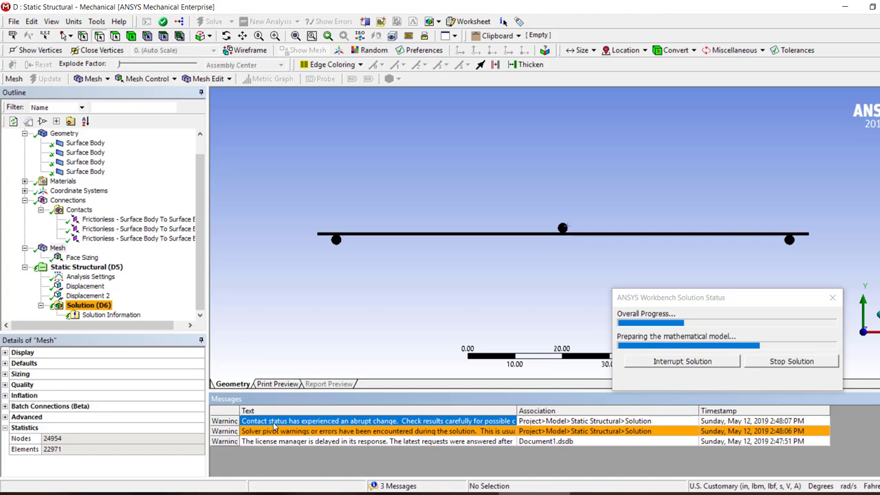
Display the Displacement Convergence plot as the solution output in the solution information.
{"action": "left_click", "coordinate": [58, 304]}
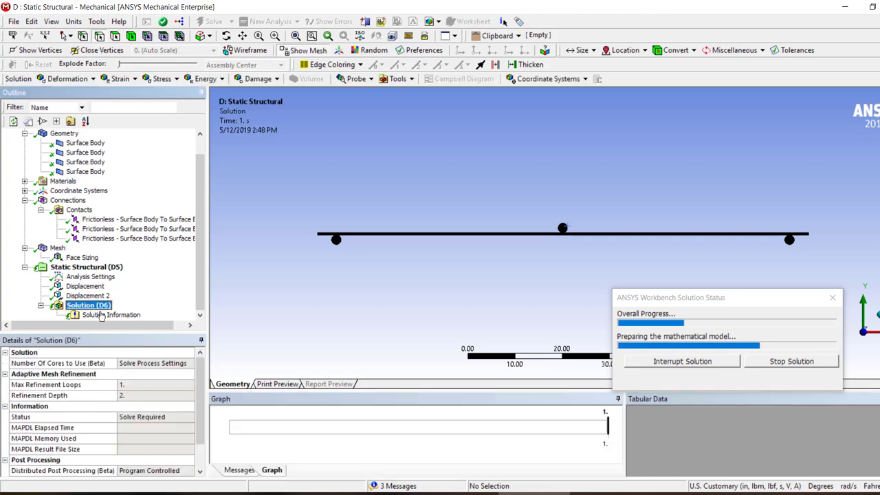
{"action": "left_click", "coordinate": [109, 314]}
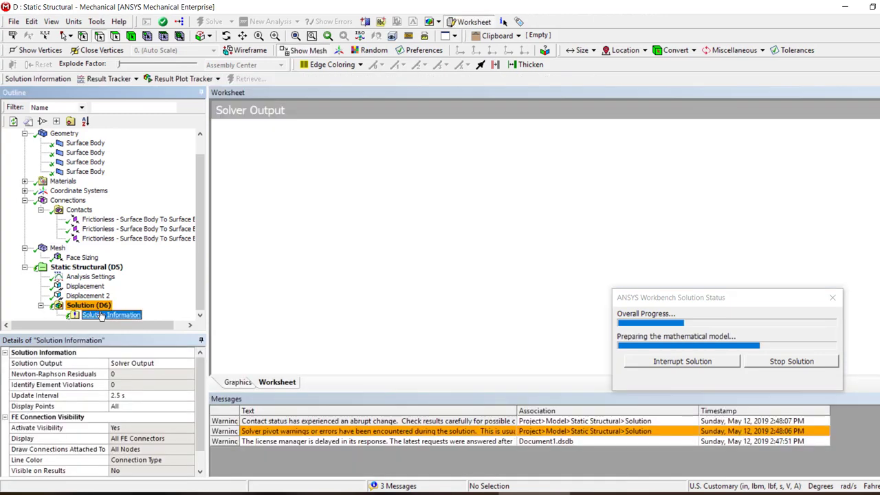
{"action": "double_click", "coordinate": [170, 367]}
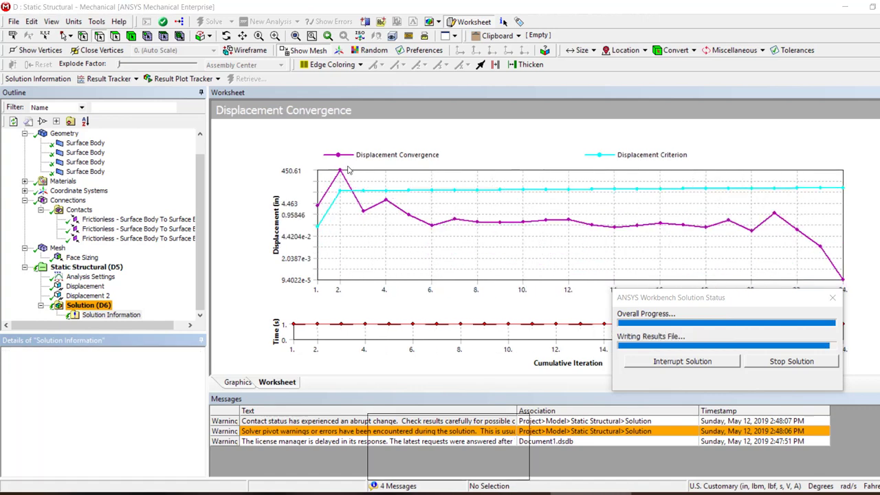
Add an Equivalent (von-Mises) Stress result for all bodies to the solution.
{"action": "left_click", "coordinate": [96, 305]}
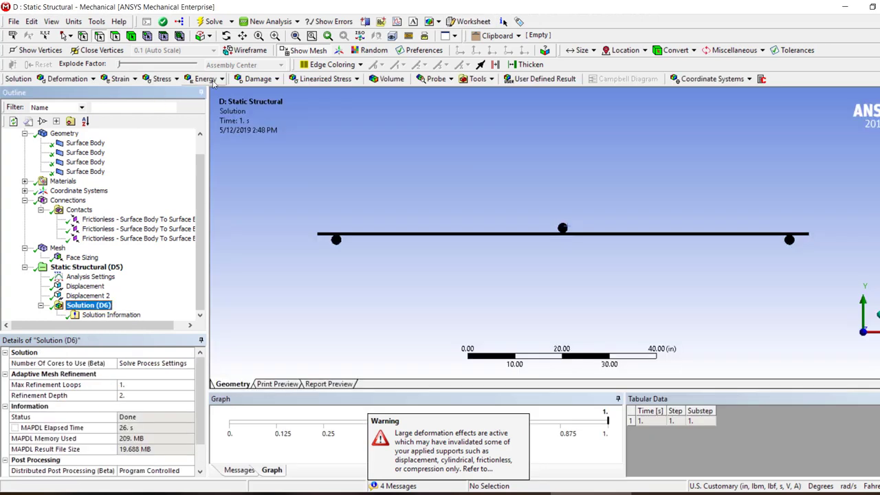
{"action": "left_click", "coordinate": [162, 78]}
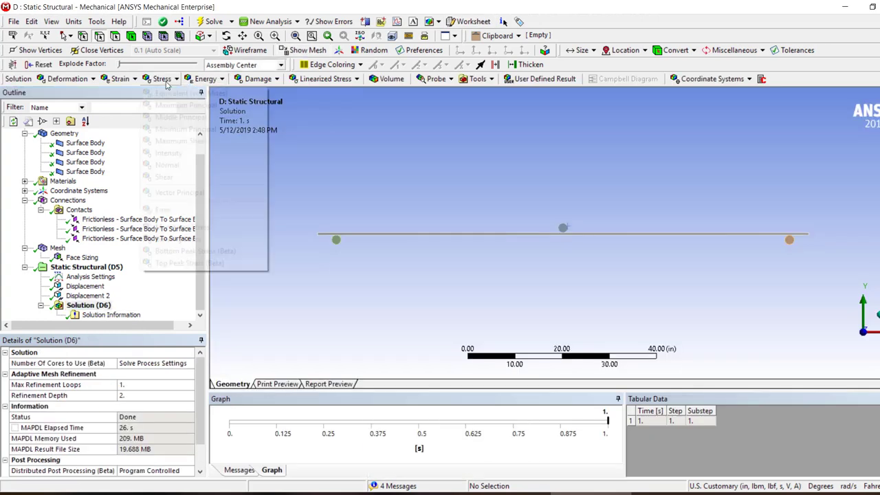
{"action": "left_click", "coordinate": [180, 93]}
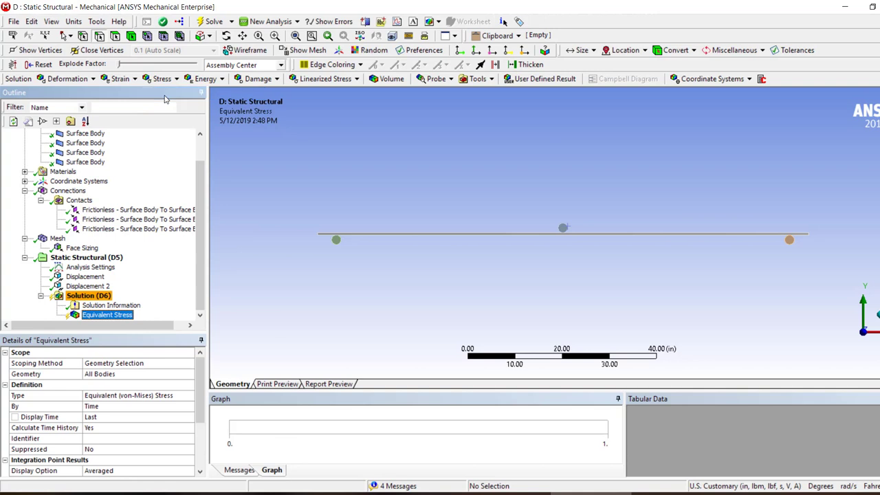
Add a Total Deformation result for all bodies to the solution and evaluate all results.
{"action": "left_click", "coordinate": [68, 78]}
{"action": "left_click", "coordinate": [55, 92]}
{"action": "right_click", "coordinate": [120, 314]}
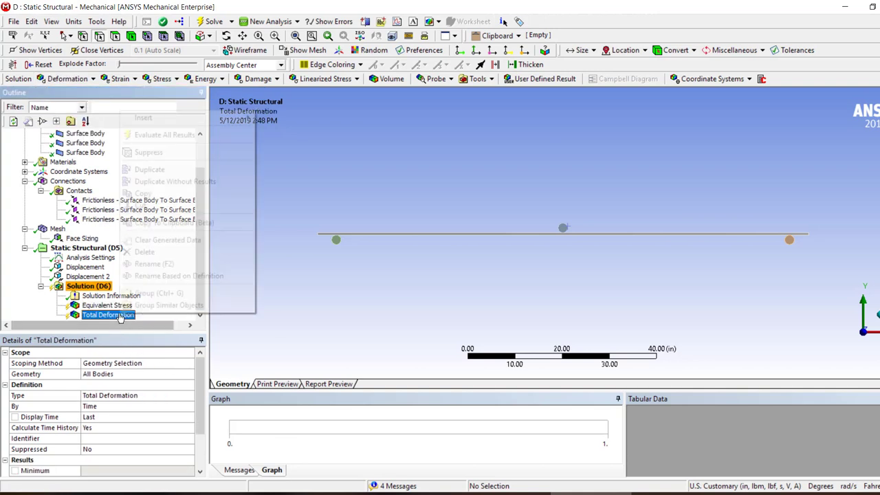
{"action": "left_click", "coordinate": [156, 140]}
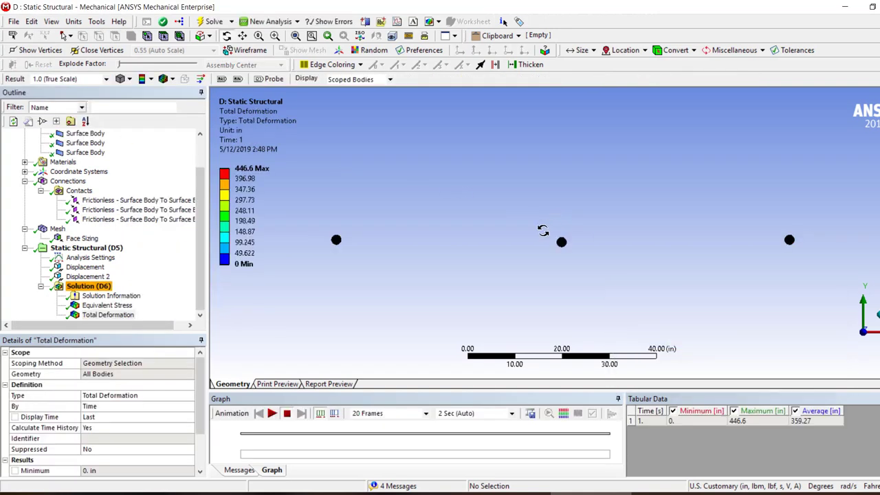
Inspect the deformed positions of the beam and circles in Total Deformation, and review the Displacement Convergence plot.
{"action": "middle_click_drag", "start_coordinate": [457, 251], "coordinate": [635, 224]}
{"action": "right_click_drag", "start_coordinate": [632, 218], "coordinate": [393, 279]}
{"action": "scroll", "coordinate": [370, 166], "scroll_direction": "down", "scroll_amount": 5}
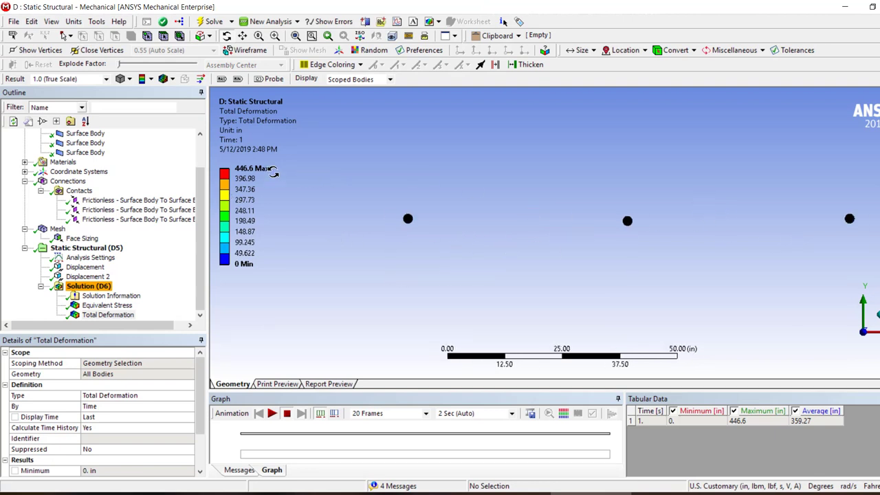
{"action": "left_click", "coordinate": [295, 37]}
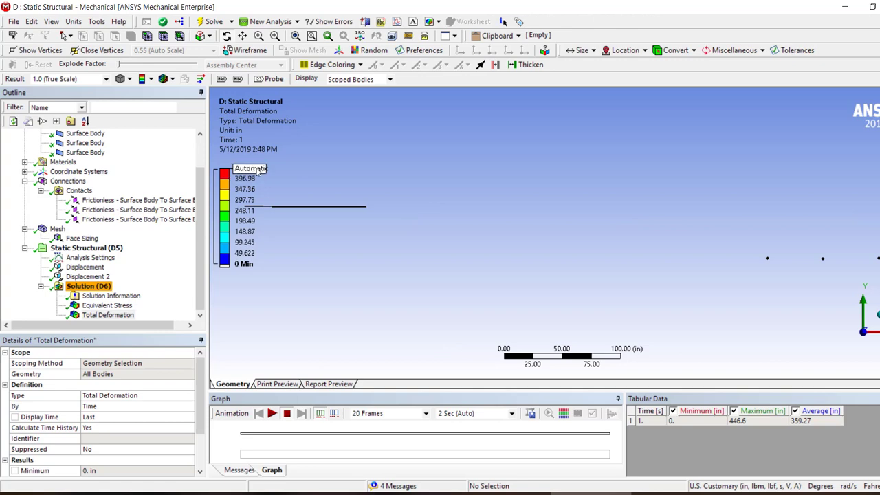
{"action": "left_click", "coordinate": [119, 296]}
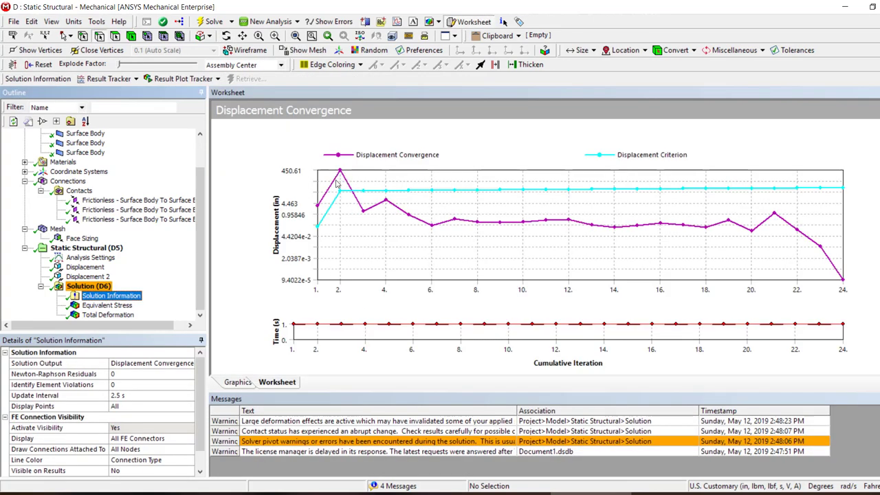
Set the interface treatment of all three frictionless contacts to Add Offset, Ramped Effects.
{"action": "left_click", "coordinate": [135, 202]}
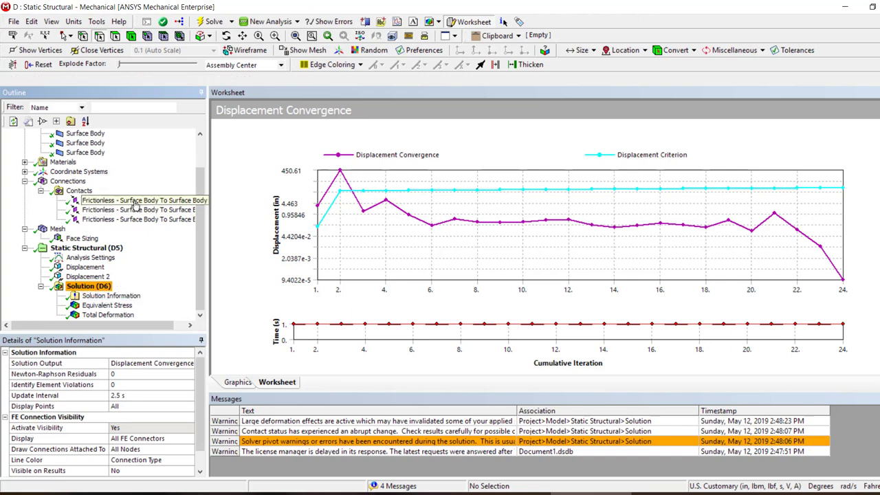
{"action": "left_click", "coordinate": [145, 221], "text": "shift"}
{"action": "scroll", "coordinate": [122, 445], "scroll_direction": "down", "scroll_amount": 5}
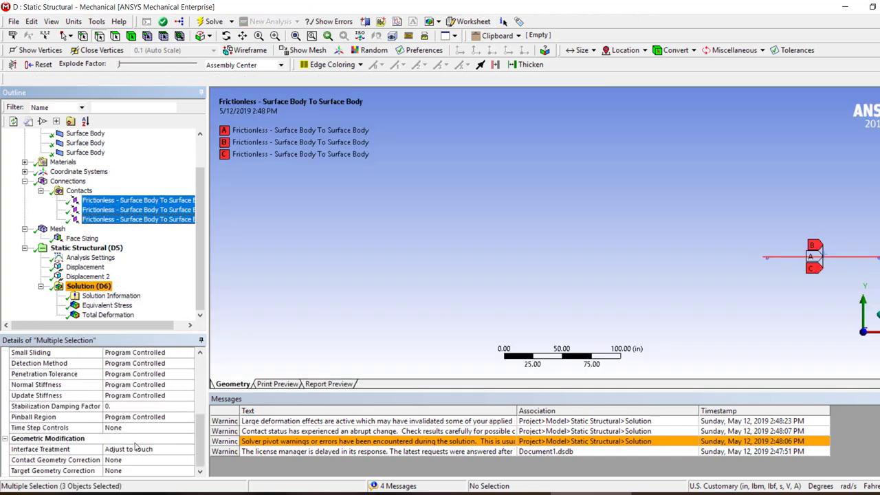
{"action": "left_click", "coordinate": [189, 450]}
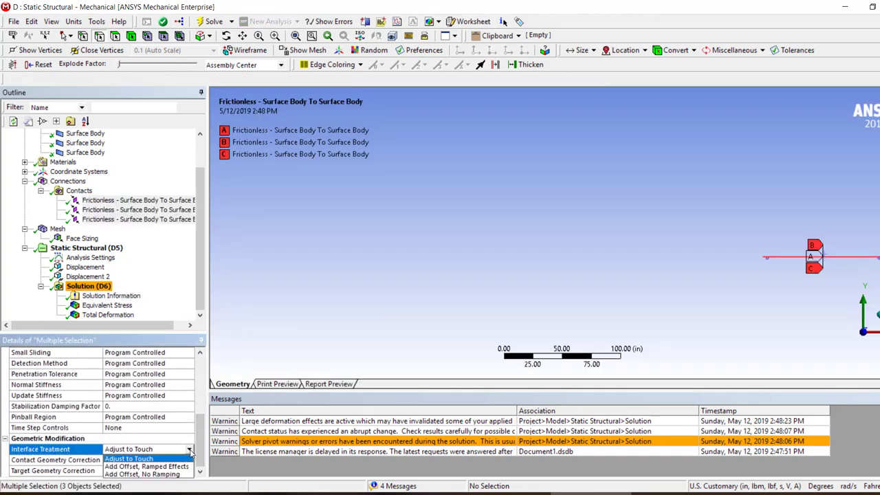
{"action": "left_click", "coordinate": [157, 467]}
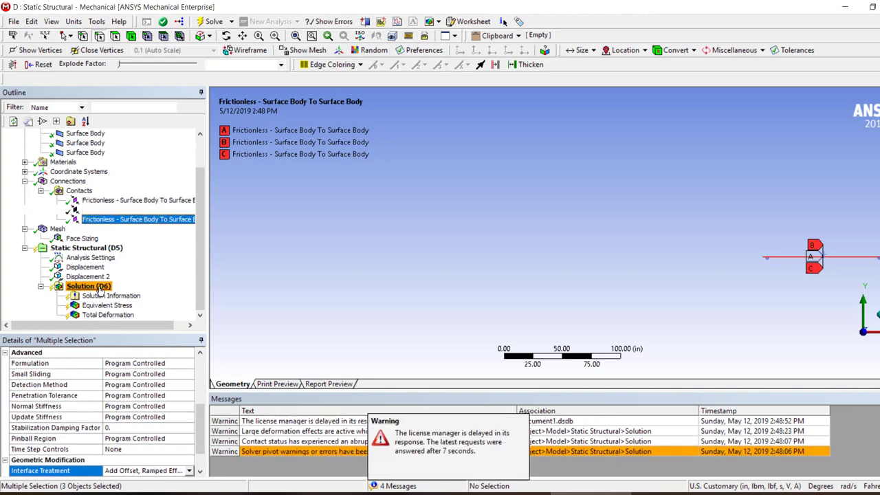
Clear the solution's generated data, including all restart points, and solve the static structural analysis again.
{"action": "right_click", "coordinate": [100, 287]}
{"action": "left_click", "coordinate": [147, 345]}
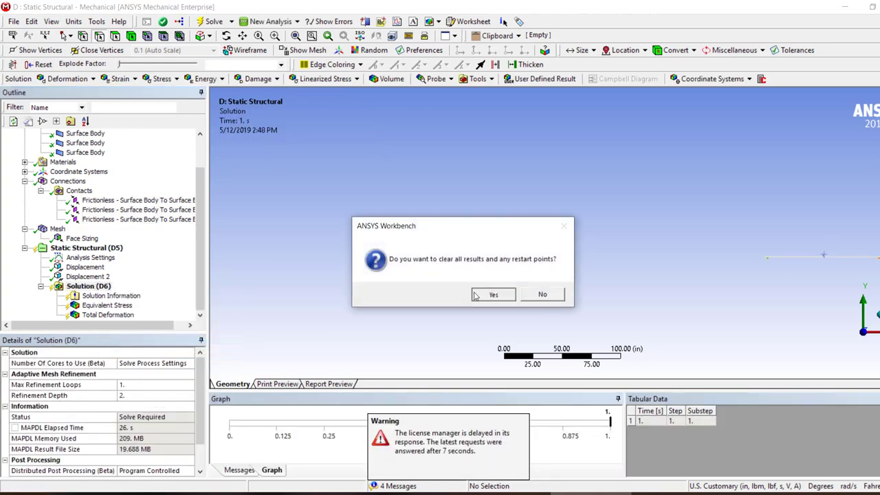
{"action": "left_click", "coordinate": [490, 294]}
{"action": "left_click", "coordinate": [96, 286]}
{"action": "right_click", "coordinate": [103, 286]}
{"action": "left_click", "coordinate": [131, 307]}
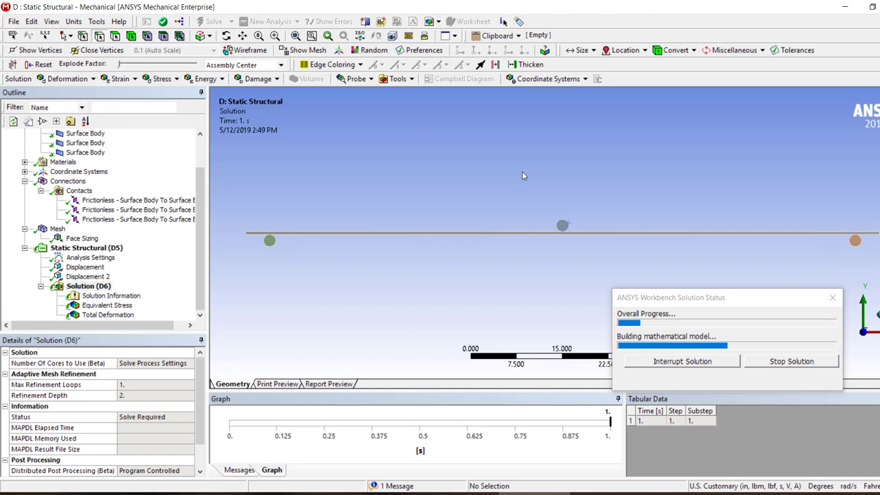
Review the displacement convergence, the Equivalent Stress and the Total Deformation around the loading circle.
{"action": "left_click", "coordinate": [94, 296]}
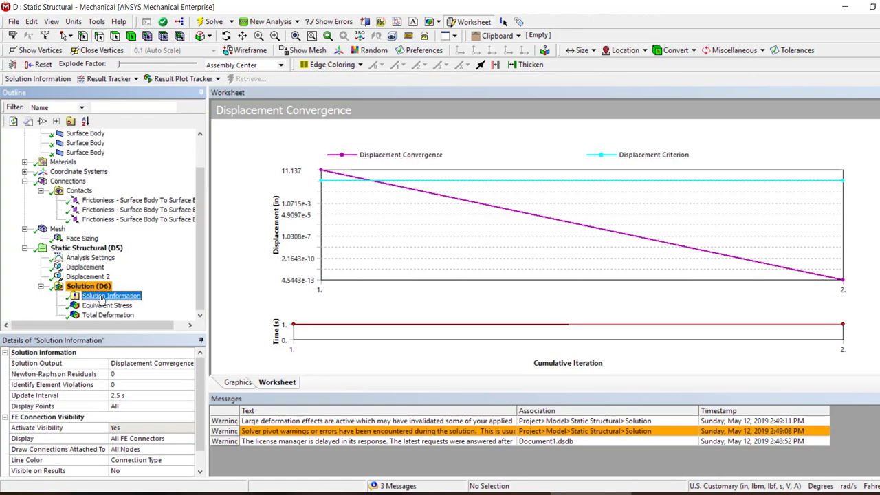
{"action": "left_click", "coordinate": [110, 305]}
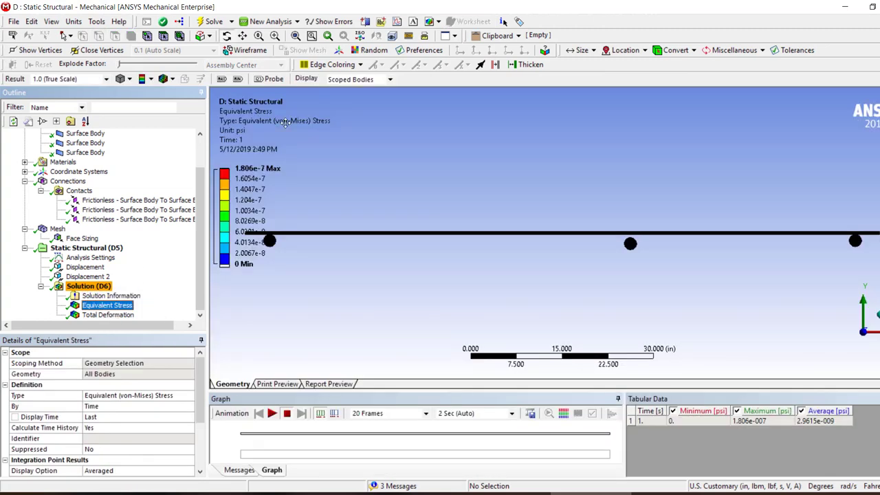
{"action": "left_click", "coordinate": [108, 314]}
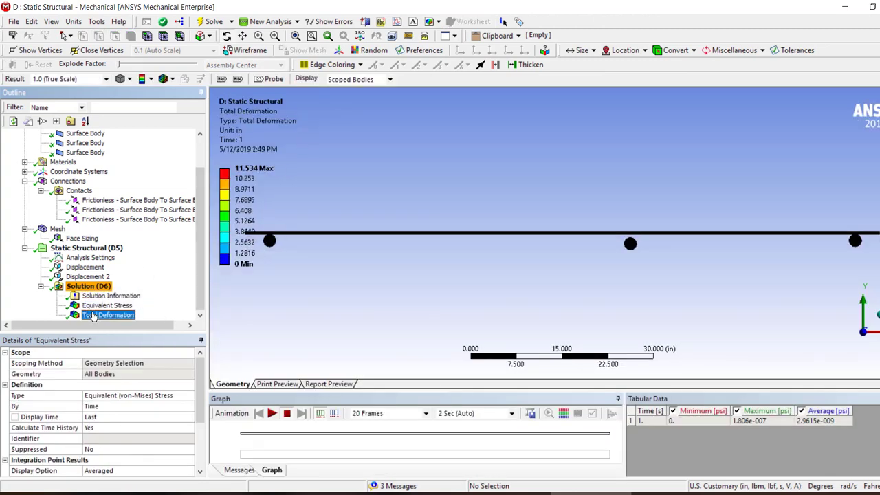
{"action": "right_click_drag", "start_coordinate": [649, 220], "coordinate": [587, 266]}
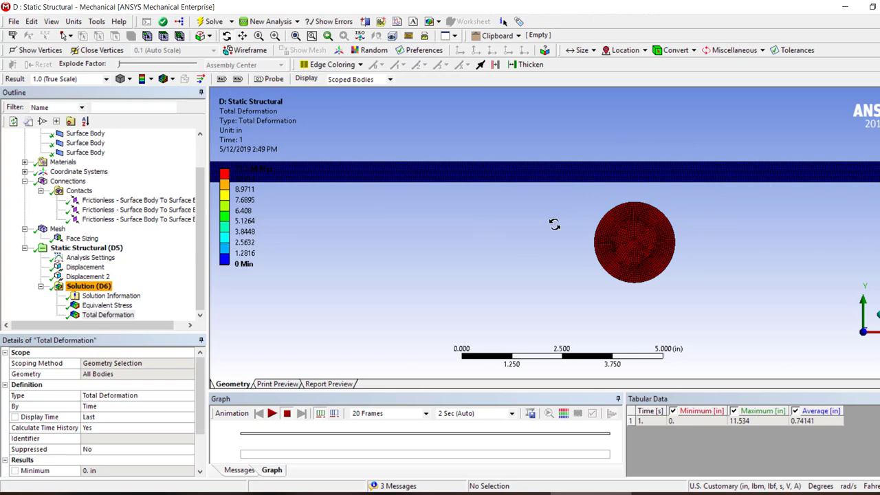
Insert a Contact Tool under Connections for all contacts and generate its initial contact results.
{"action": "right_click", "coordinate": [67, 181]}
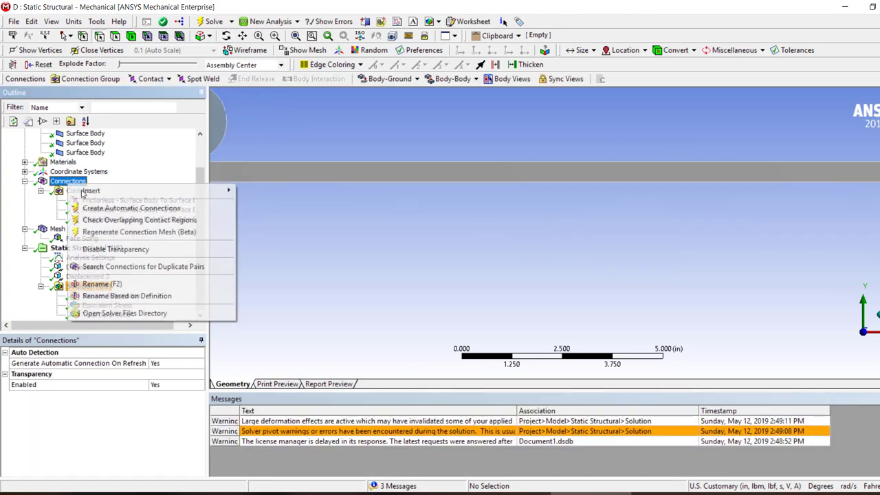
{"action": "mouse_move", "coordinate": [92, 190]}
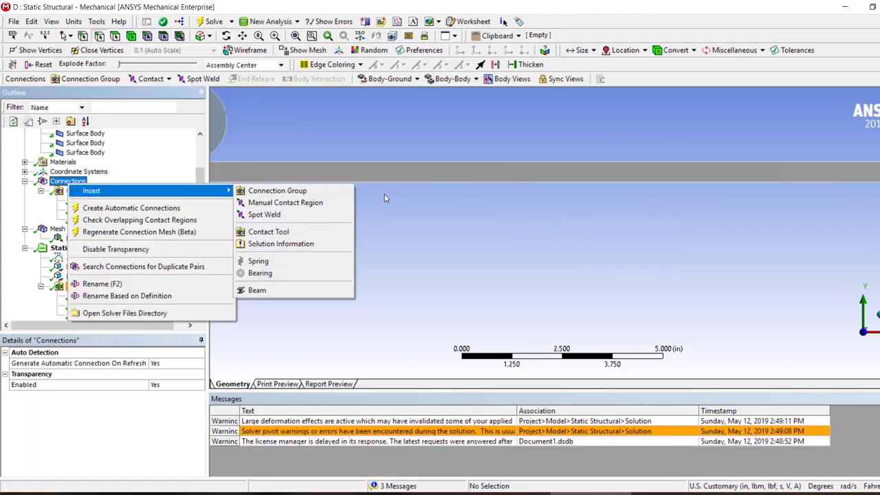
{"action": "left_click", "coordinate": [287, 233]}
{"action": "right_click", "coordinate": [84, 222]}
{"action": "left_click", "coordinate": [127, 242]}
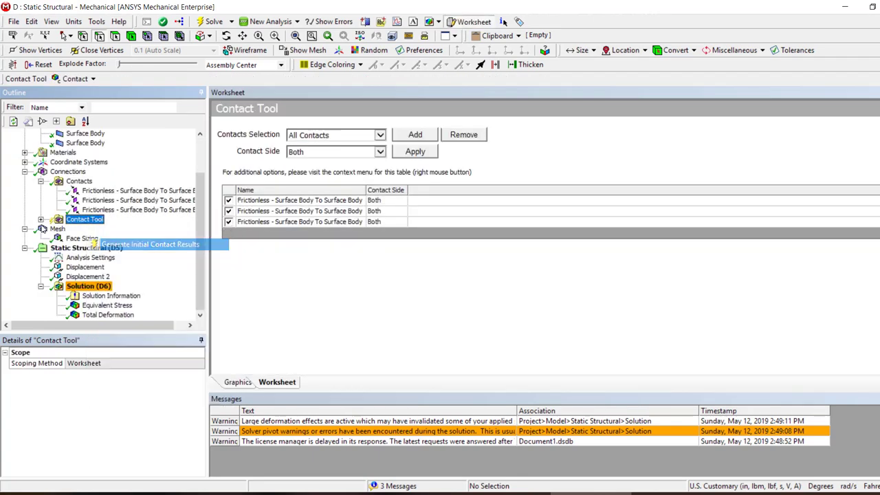
{"action": "left_click", "coordinate": [40, 218]}
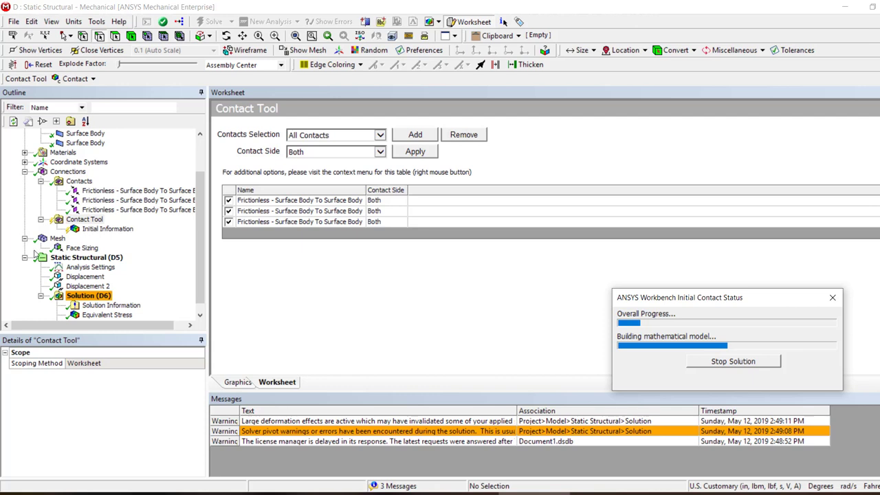
Examine the mesh where the loading circle meets the beam, and open the Contact Tool's initial information table.
{"action": "left_click", "coordinate": [57, 238]}
{"action": "scroll", "coordinate": [434, 251], "scroll_direction": "down", "scroll_amount": 5}
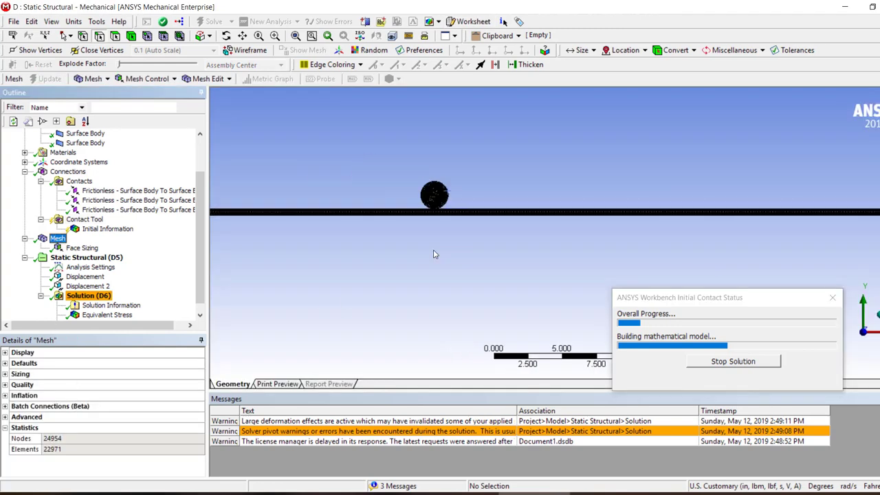
{"action": "right_click_drag", "start_coordinate": [475, 179], "coordinate": [407, 221]}
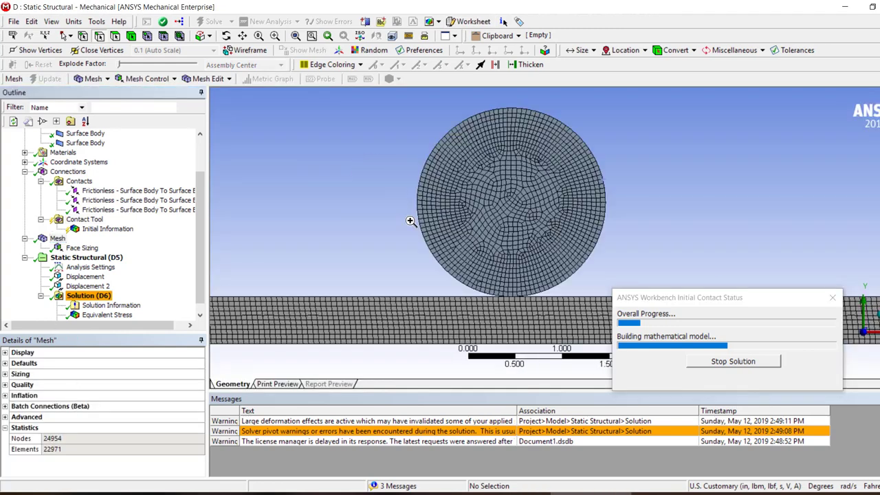
{"action": "left_click", "coordinate": [96, 228]}
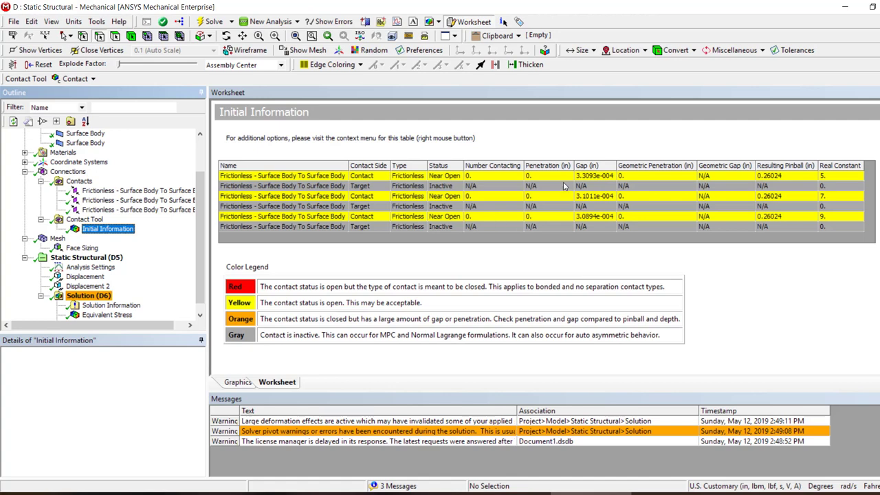
Copy the gap value of the first frictionless contact from the initial information table.
{"action": "left_click", "coordinate": [563, 177]}
{"action": "left_click", "coordinate": [609, 197], "text": "ctrl"}
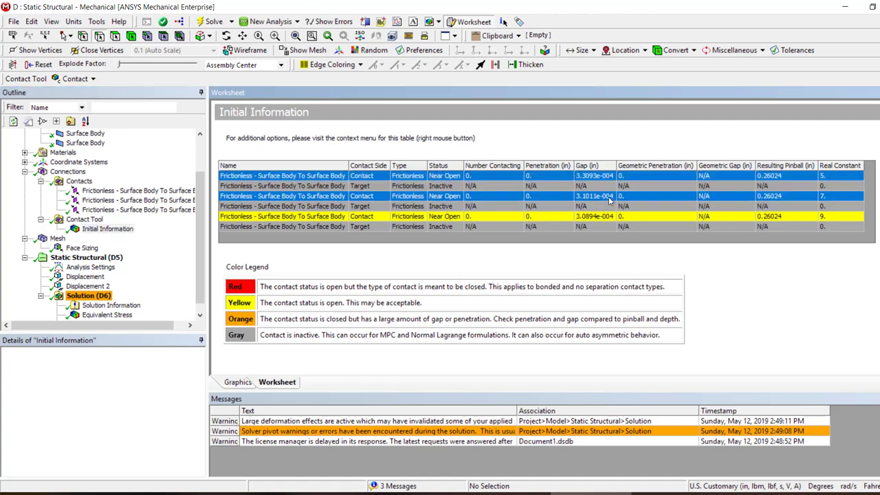
{"action": "left_click", "coordinate": [604, 218], "text": "ctrl"}
{"action": "double_click", "coordinate": [598, 176]}
{"action": "key", "text": "ctrl+c"}
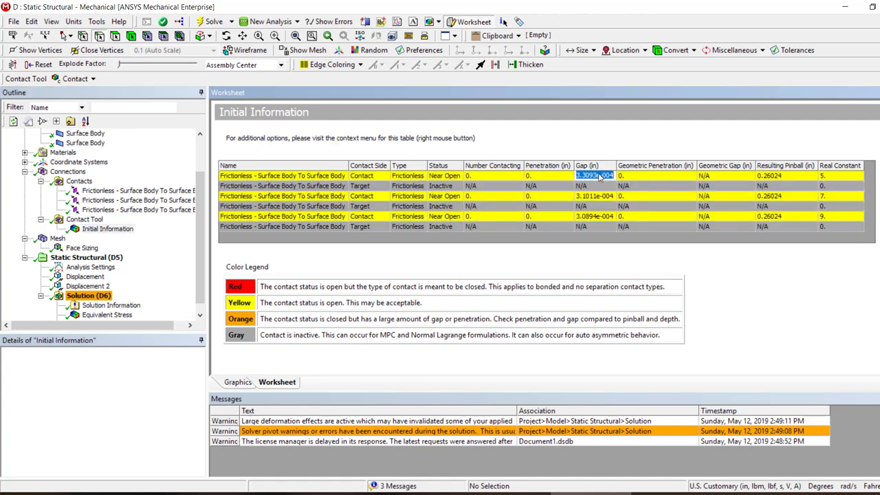
Select all three contacts from the initial information table in the tree and set their offset to 3.3093e-004 in.
{"action": "left_click", "coordinate": [602, 195], "text": "ctrl"}
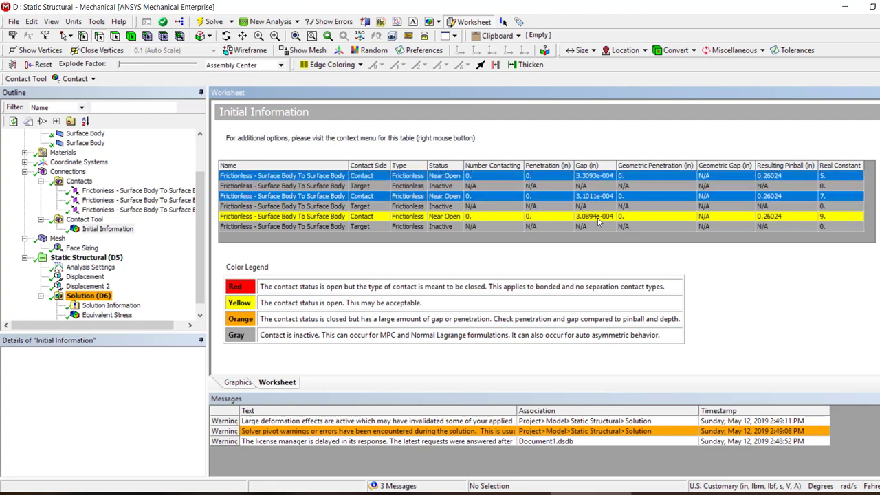
{"action": "left_click", "coordinate": [598, 217], "text": "ctrl"}
{"action": "right_click", "coordinate": [598, 218]}
{"action": "left_click", "coordinate": [667, 389]}
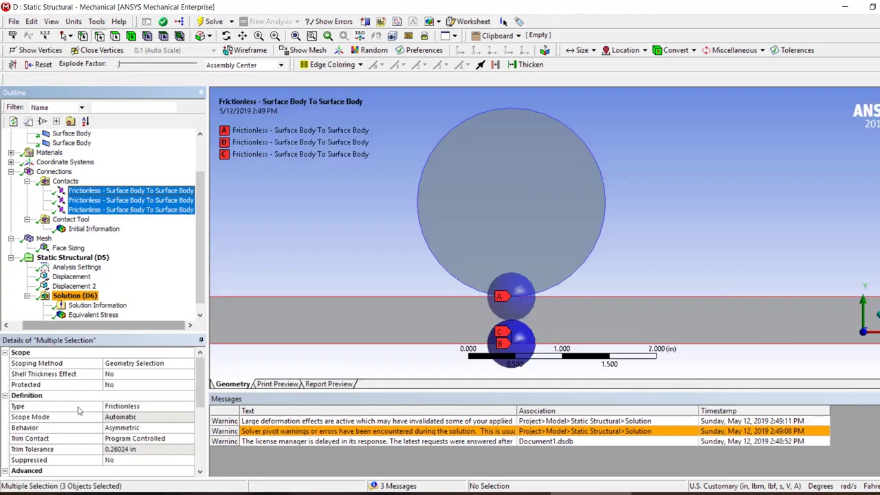
{"action": "left_click", "coordinate": [149, 448]}
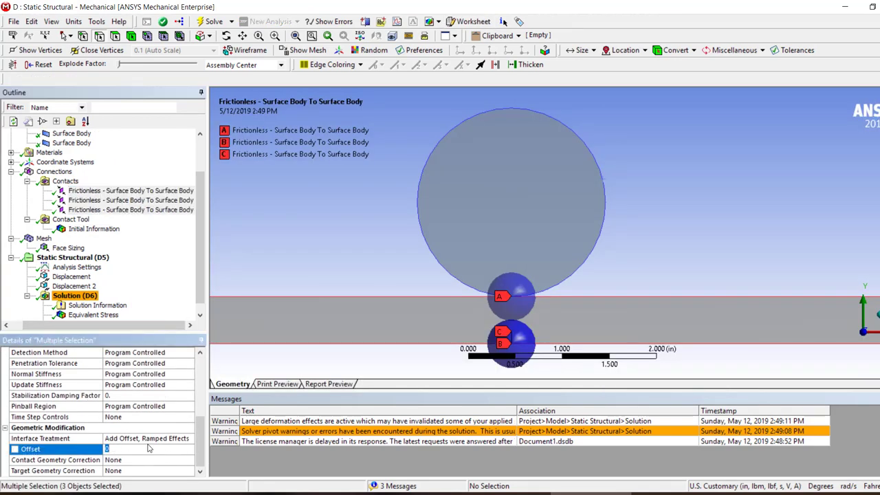
{"action": "key", "text": "ctrl+v"}
{"action": "key", "text": "Return"}
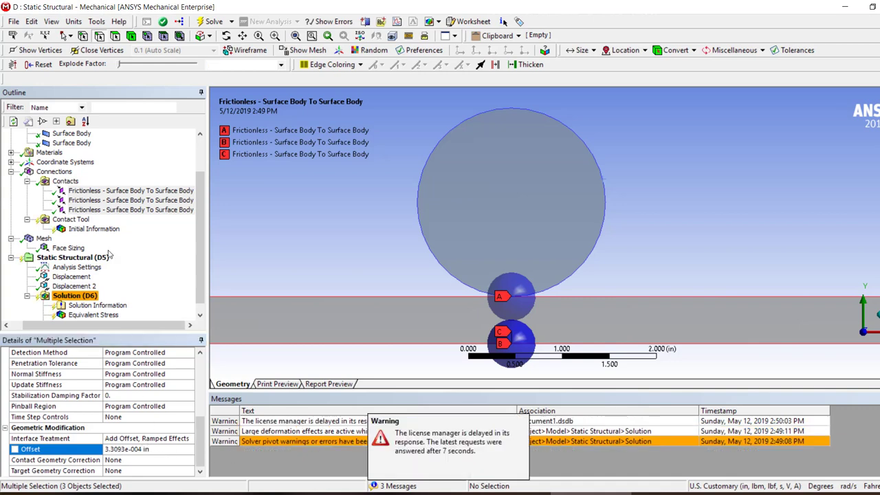
Regenerate the initial contact results, check the contact status and gaps, and check the first contact's offset.
{"action": "left_click", "coordinate": [93, 229]}
{"action": "right_click", "coordinate": [93, 228]}
{"action": "left_click", "coordinate": [158, 251]}
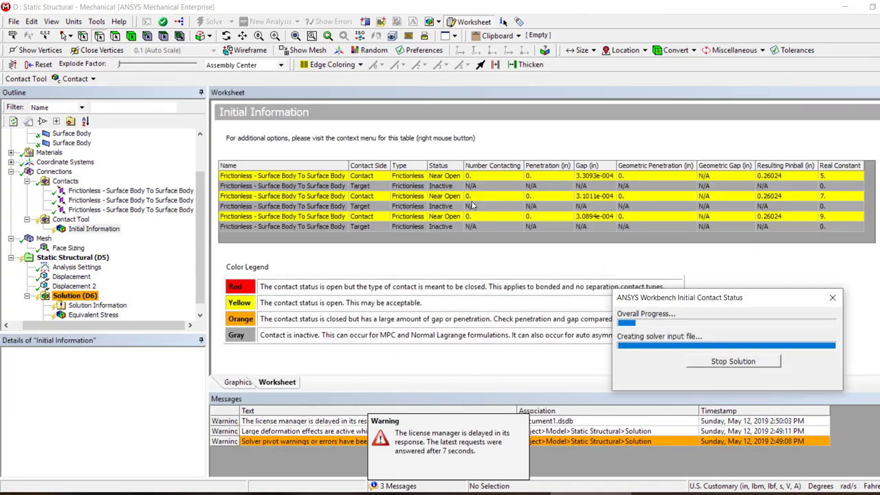
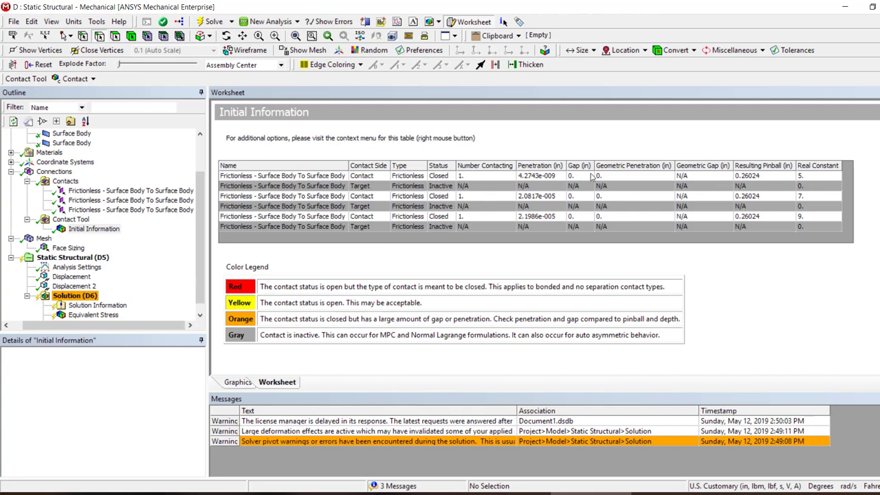
{"action": "left_click", "coordinate": [90, 192]}
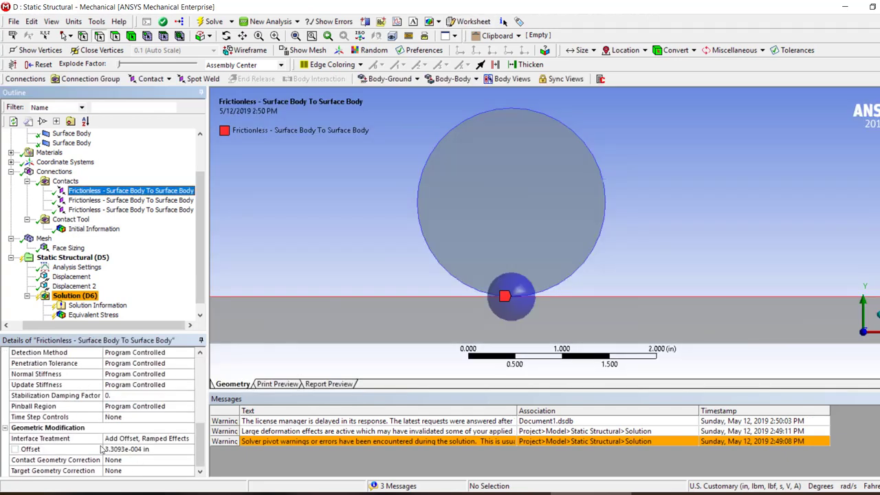
Turn on auto time stepping in the analysis settings, defined by time with an initial time step of 0.1 s.
{"action": "right_click", "coordinate": [72, 296]}
{"action": "left_click", "coordinate": [91, 322]}
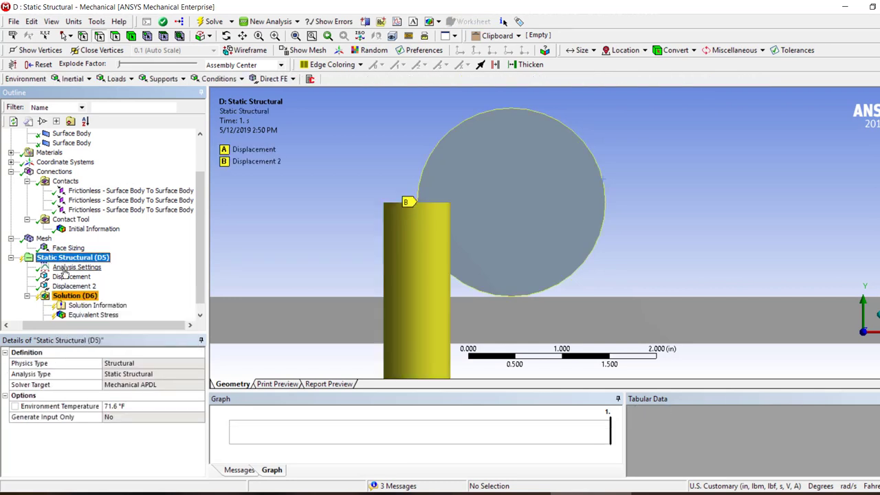
{"action": "left_click", "coordinate": [97, 395]}
{"action": "left_click", "coordinate": [104, 406]}
{"action": "left_click", "coordinate": [97, 415]}
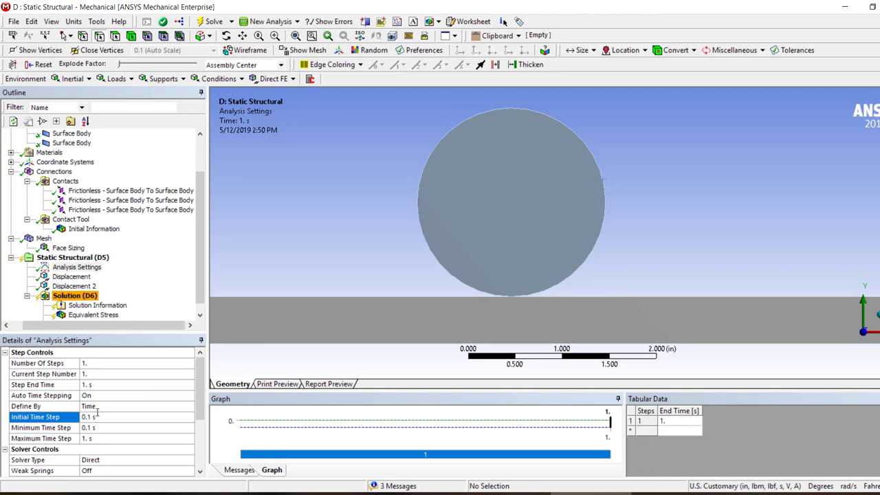
Solve the static structural analysis, follow its displacement convergence and request an interruption of the running solution.
{"action": "right_click", "coordinate": [75, 298]}
{"action": "left_click", "coordinate": [110, 323]}
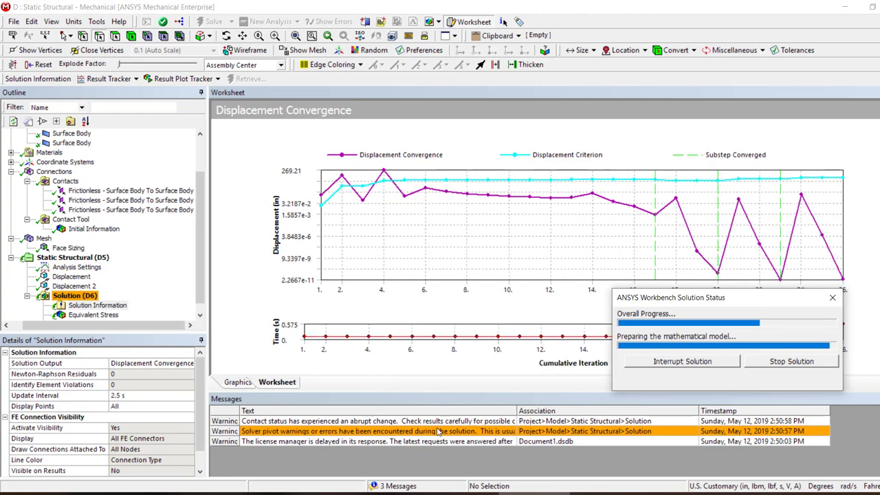
{"action": "left_click", "coordinate": [670, 363]}
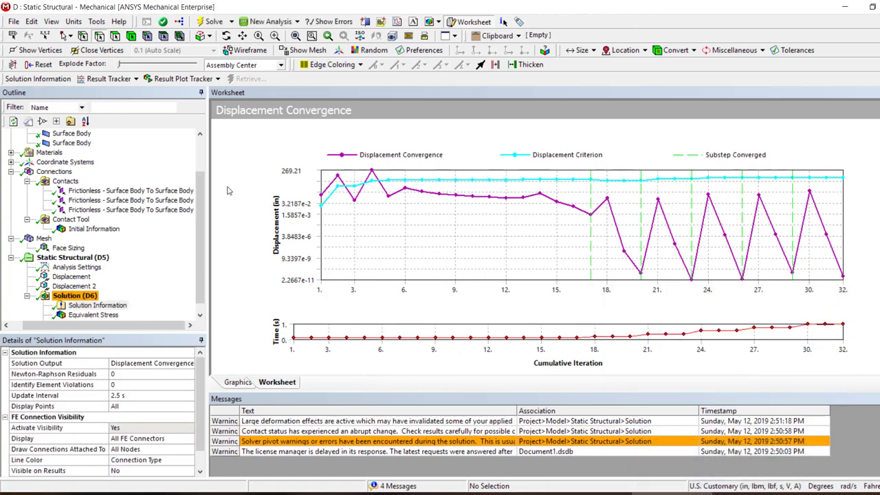
Examine the equivalent stress result on the whole model and check the scope of the zero displacement support.
{"action": "left_click", "coordinate": [83, 315]}
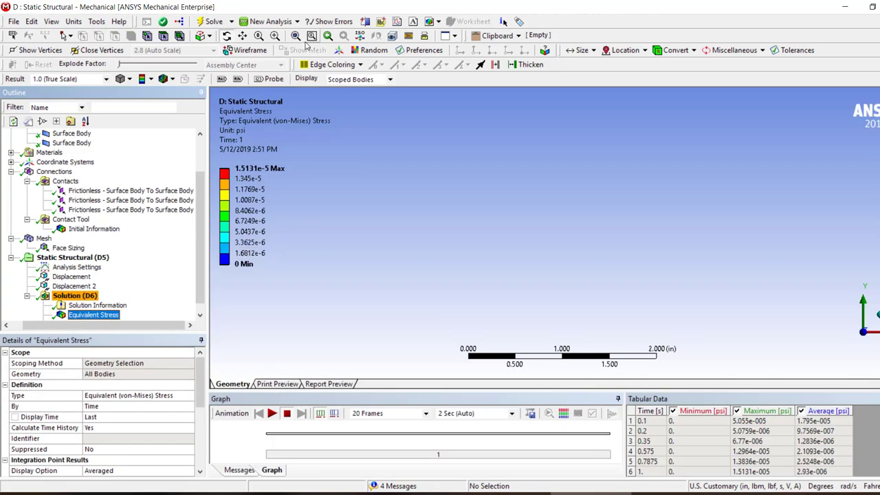
{"action": "left_click", "coordinate": [296, 36]}
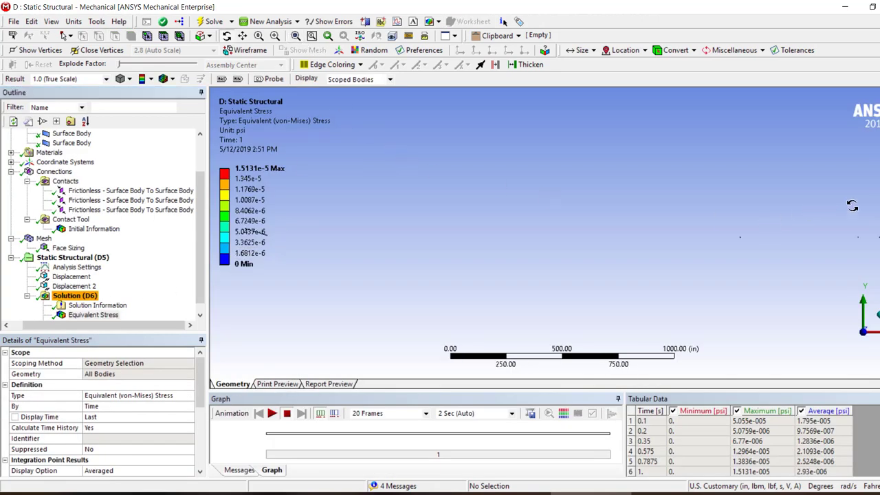
{"action": "right_click_drag", "start_coordinate": [307, 214], "coordinate": [235, 241]}
{"action": "right_click_drag", "start_coordinate": [414, 252], "coordinate": [308, 344]}
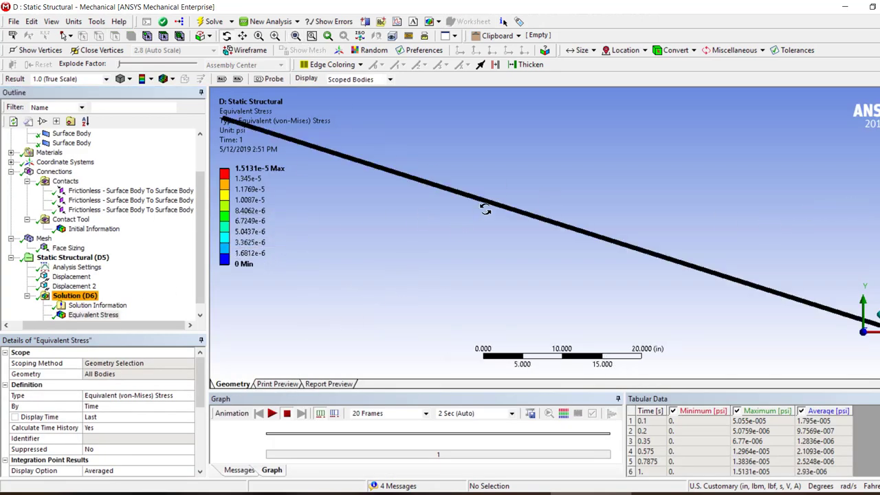
{"action": "left_click", "coordinate": [71, 277]}
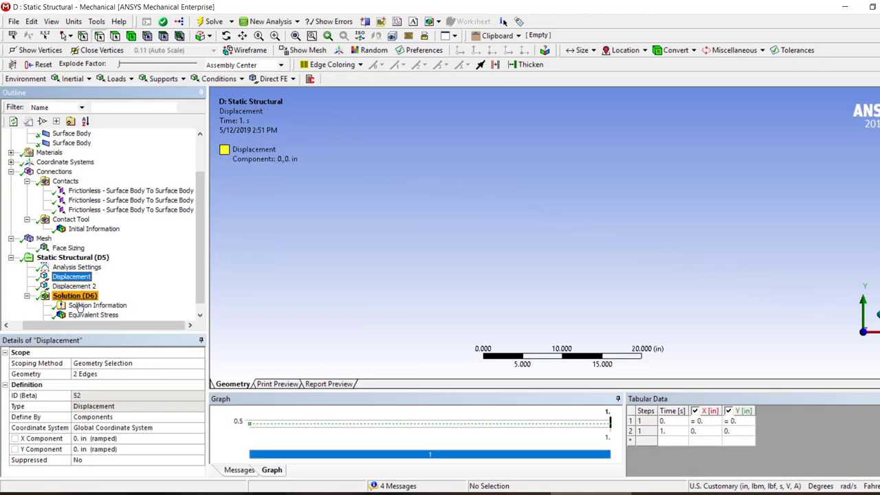
{"action": "left_click", "coordinate": [74, 294]}
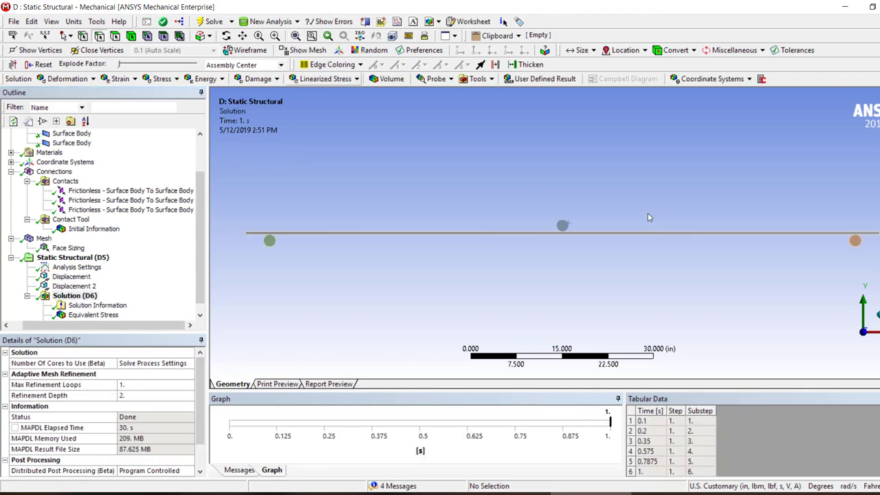
Rescope the -3 in displacement load to the face of the middle circle above the beam.
{"action": "right_click_drag", "start_coordinate": [628, 219], "coordinate": [532, 254]}
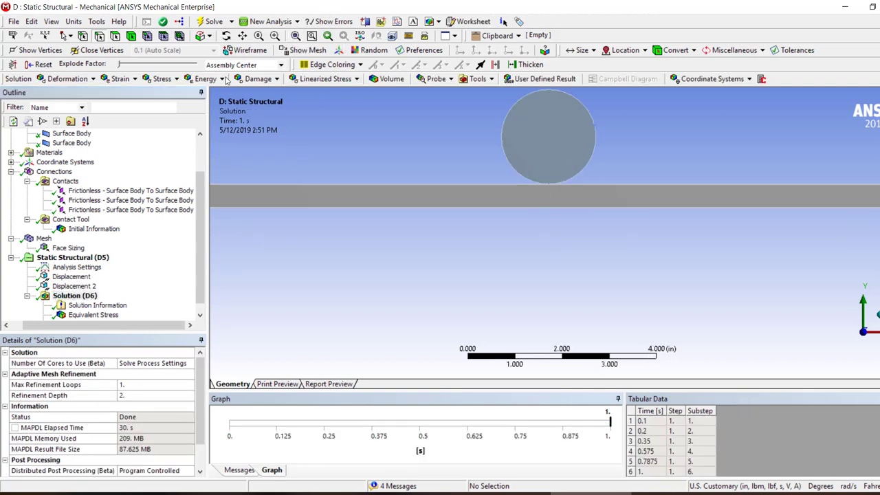
{"action": "left_click", "coordinate": [71, 276]}
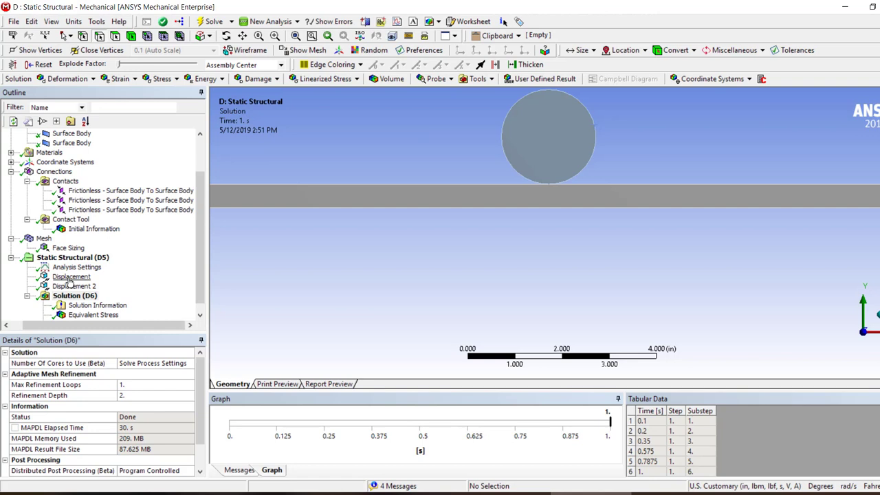
{"action": "left_click", "coordinate": [116, 39]}
{"action": "left_click", "coordinate": [538, 145]}
{"action": "left_click", "coordinate": [74, 286]}
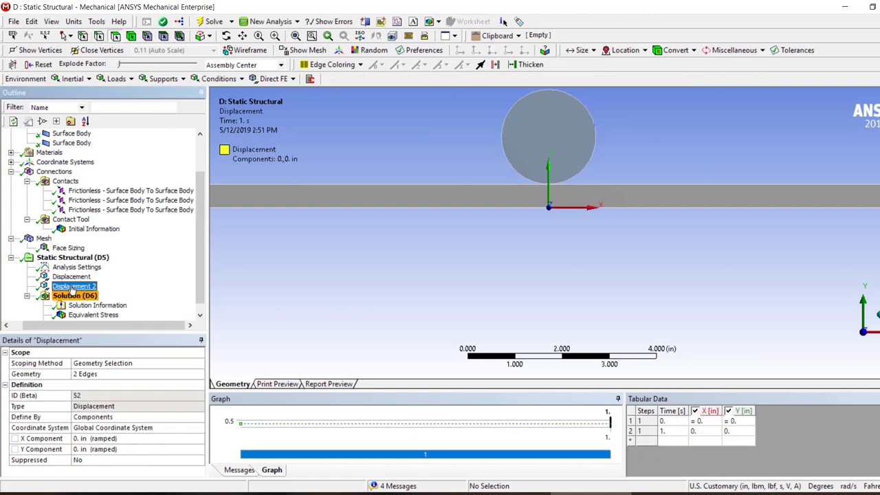
{"action": "left_click", "coordinate": [103, 374]}
{"action": "left_click", "coordinate": [85, 374]}
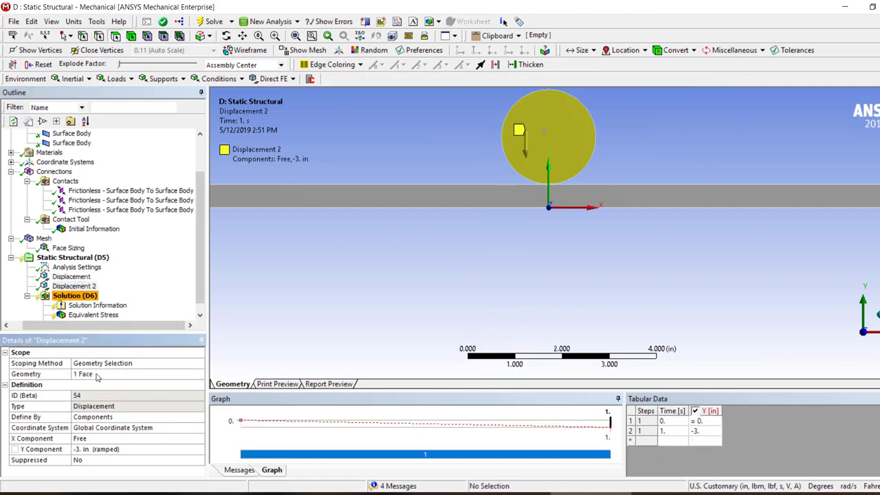
Select the faces of the two outer circles below the beam to rescope the zero displacement support.
{"action": "left_click", "coordinate": [71, 277]}
{"action": "scroll", "coordinate": [496, 264], "scroll_direction": "down", "scroll_amount": 10}
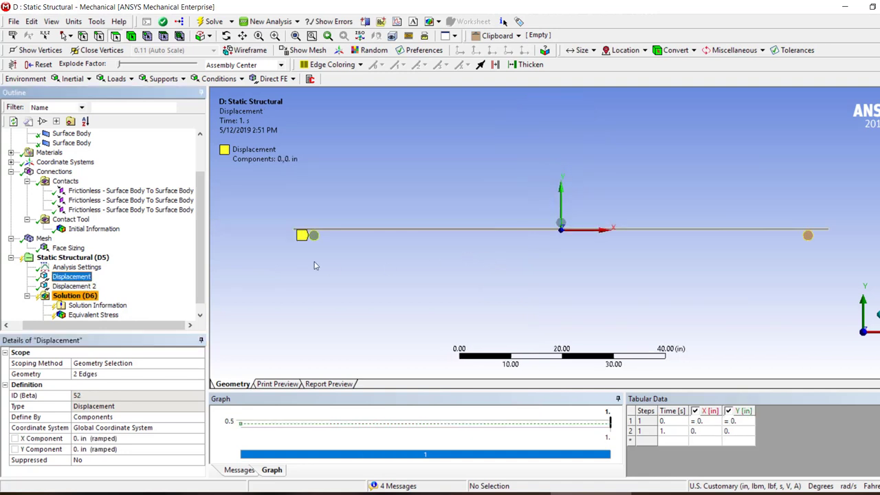
{"action": "left_click", "coordinate": [317, 238]}
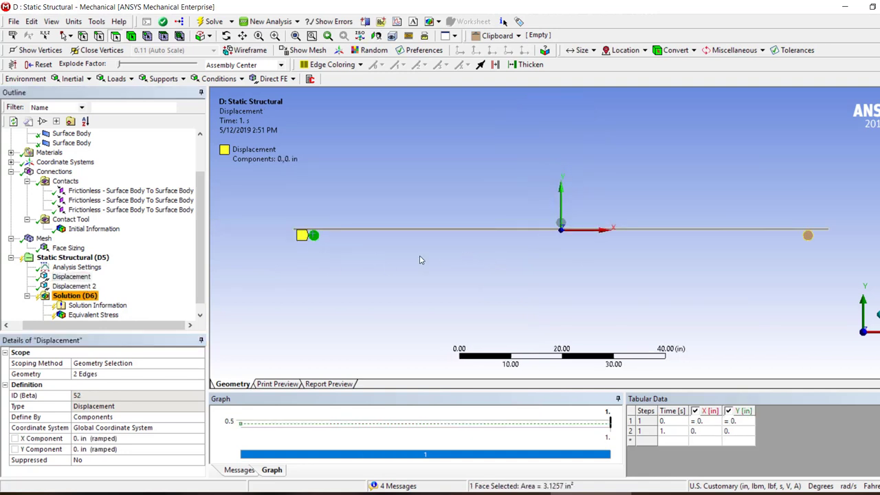
{"action": "left_click", "coordinate": [808, 236], "text": "ctrl"}
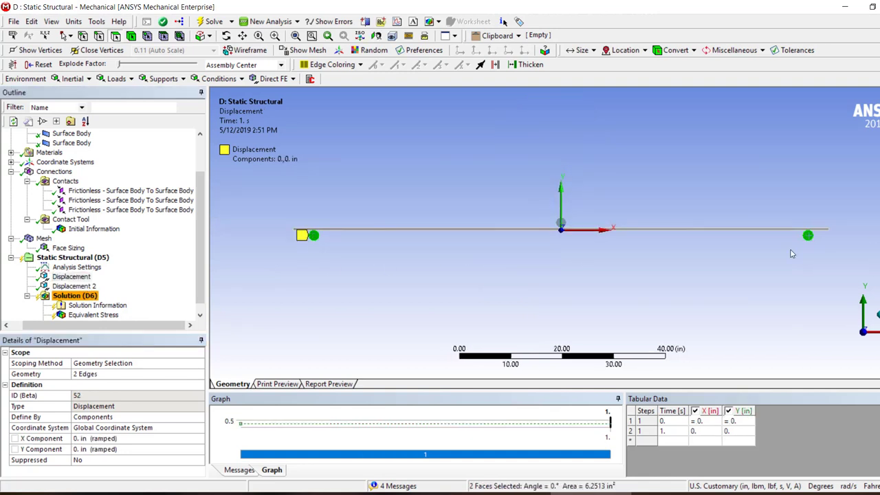
Rescope the Displacement support from edges to the two selected faces of the lower rollers.
{"action": "double_click", "coordinate": [103, 365]}
{"action": "left_click", "coordinate": [94, 372]}
{"action": "double_click", "coordinate": [94, 364]}
{"action": "left_click", "coordinate": [86, 375]}
{"action": "left_click", "coordinate": [83, 375]}
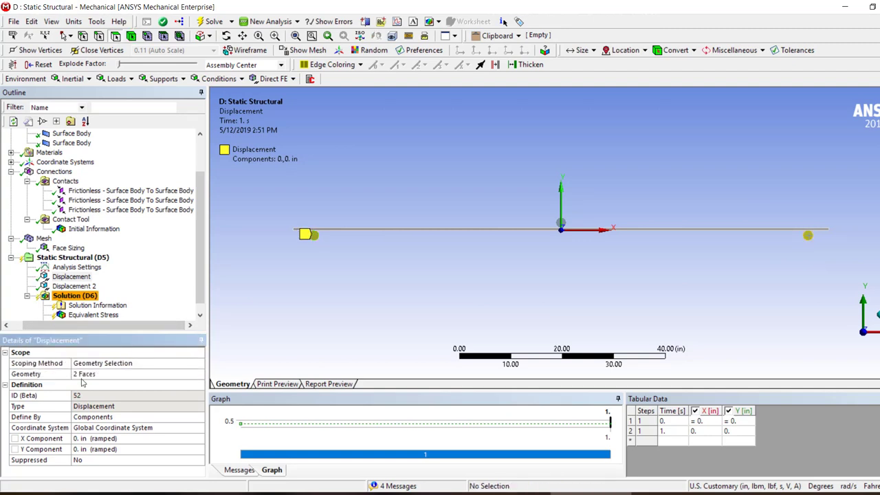
Solve the static structural solution and interrupt the solver while it is still running.
{"action": "right_click", "coordinate": [83, 296]}
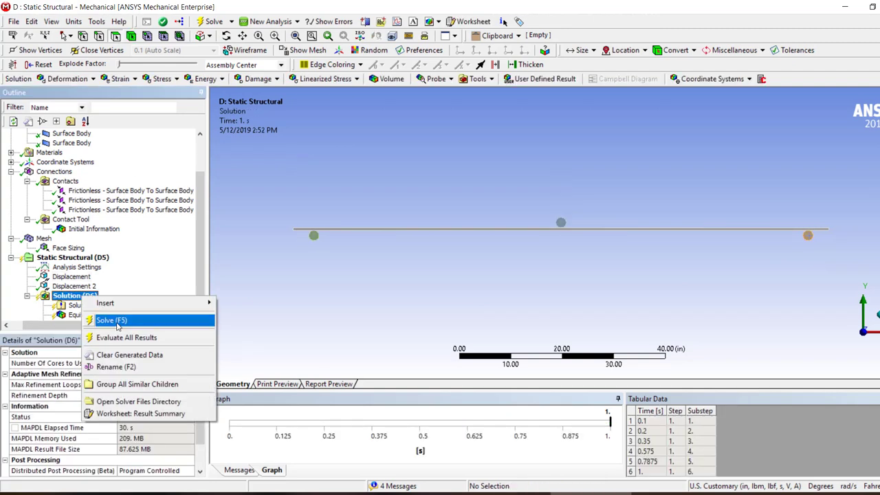
{"action": "left_click", "coordinate": [110, 317]}
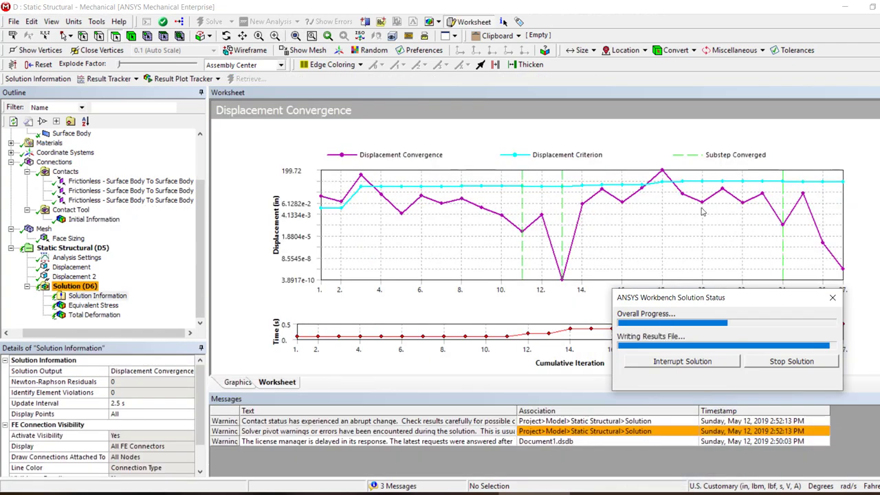
{"action": "left_click", "coordinate": [670, 364]}
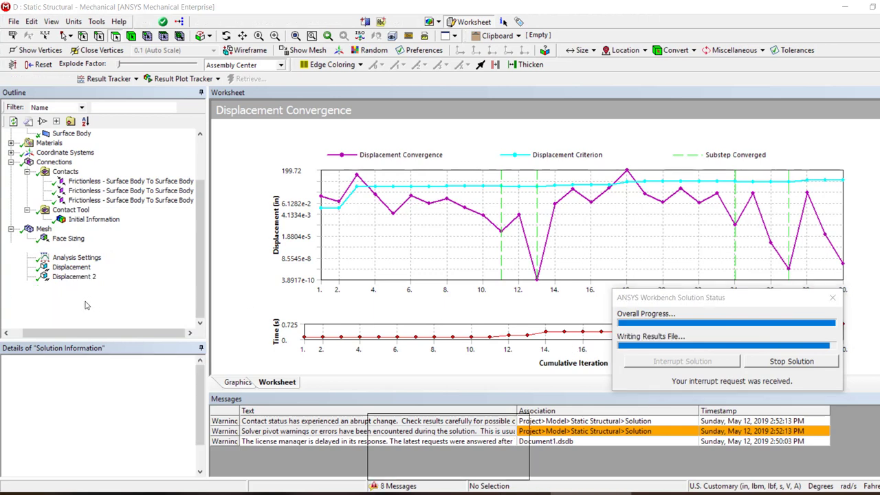
Display the Equivalent Stress result and examine where the beam lies relative to the rollers at the last time point.
{"action": "left_click", "coordinate": [87, 305]}
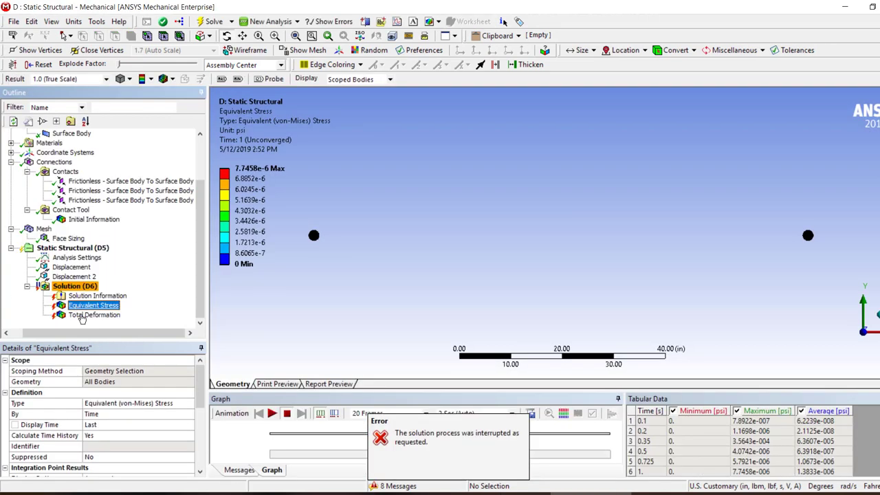
{"action": "scroll", "coordinate": [378, 220], "scroll_direction": "down", "scroll_amount": 2}
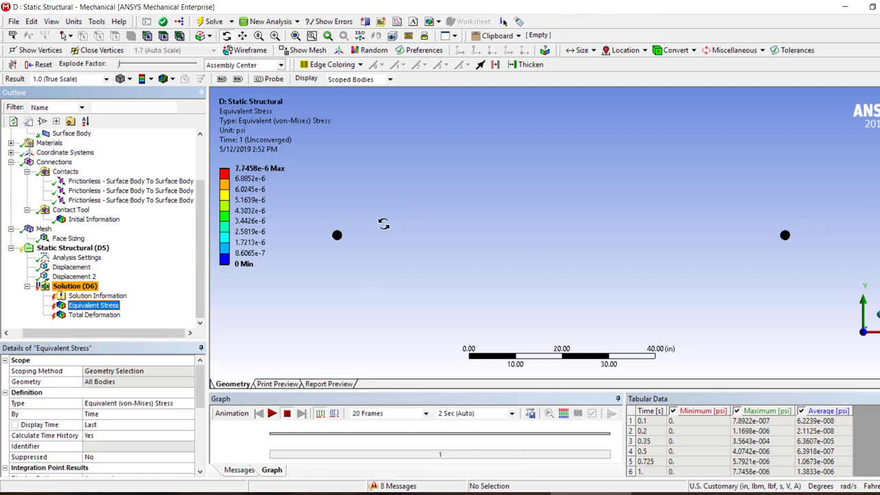
{"action": "scroll", "coordinate": [620, 218], "scroll_direction": "down", "scroll_amount": 6}
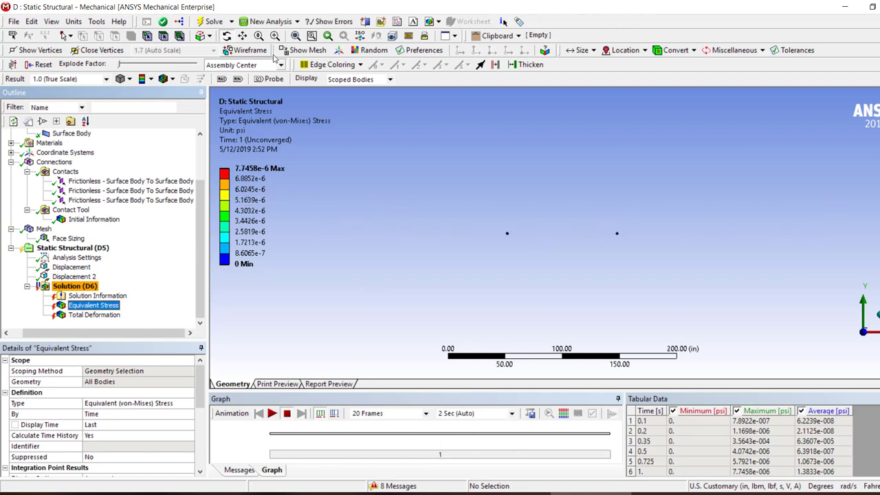
{"action": "left_click", "coordinate": [296, 36]}
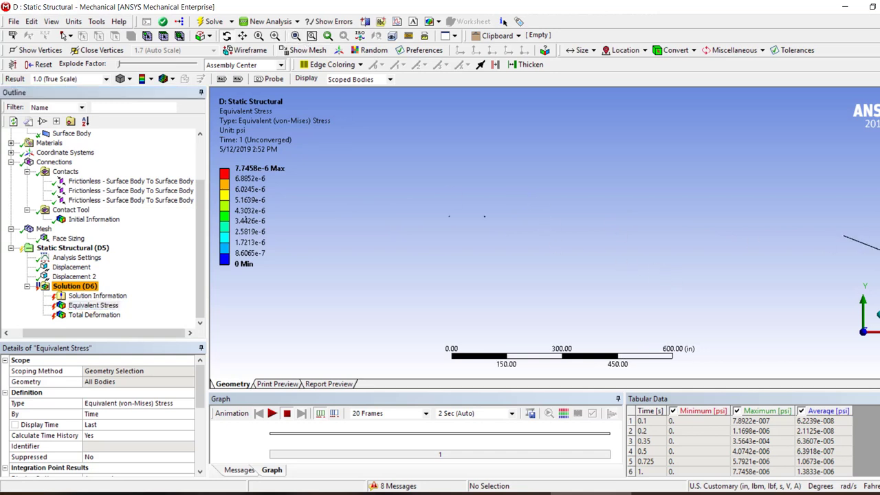
{"action": "mouse_move", "coordinate": [879, 232]}
{"action": "right_mouse_down"}
{"action": "mouse_move", "coordinate": [836, 256]}
{"action": "mouse_move", "coordinate": [823, 252]}
{"action": "right_mouse_up"}
{"action": "scroll", "coordinate": [595, 234], "scroll_direction": "down", "scroll_amount": 4}
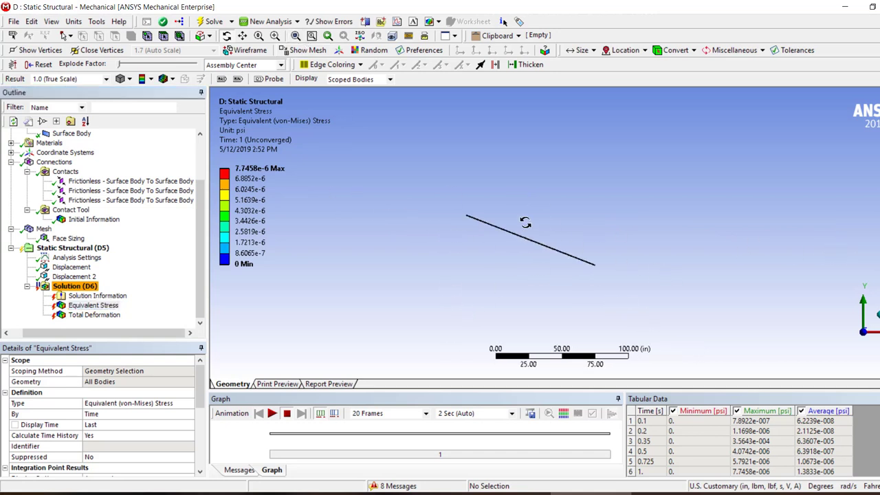
{"action": "scroll", "coordinate": [528, 222], "scroll_direction": "down", "scroll_amount": 5}
Retrieve the Equivalent Stress result at 0.1 s and at 0.2 s.
{"action": "left_click", "coordinate": [760, 421]}
{"action": "right_click", "coordinate": [761, 421]}
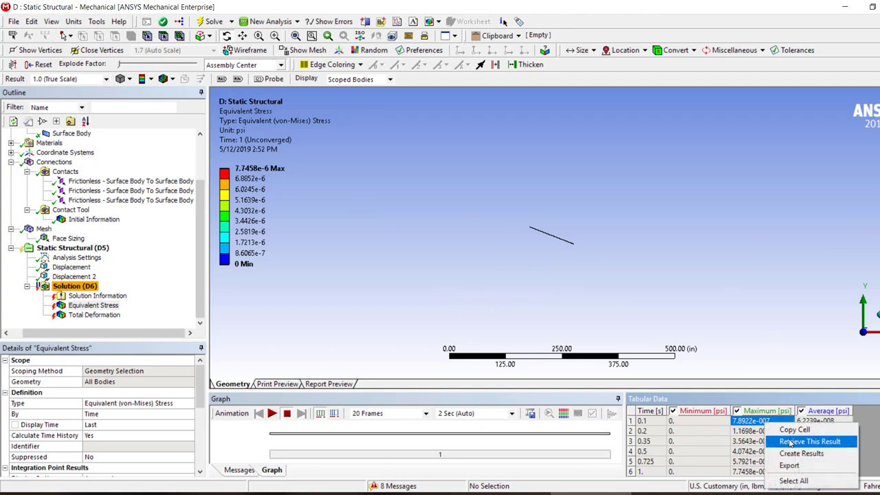
{"action": "left_click", "coordinate": [756, 440]}
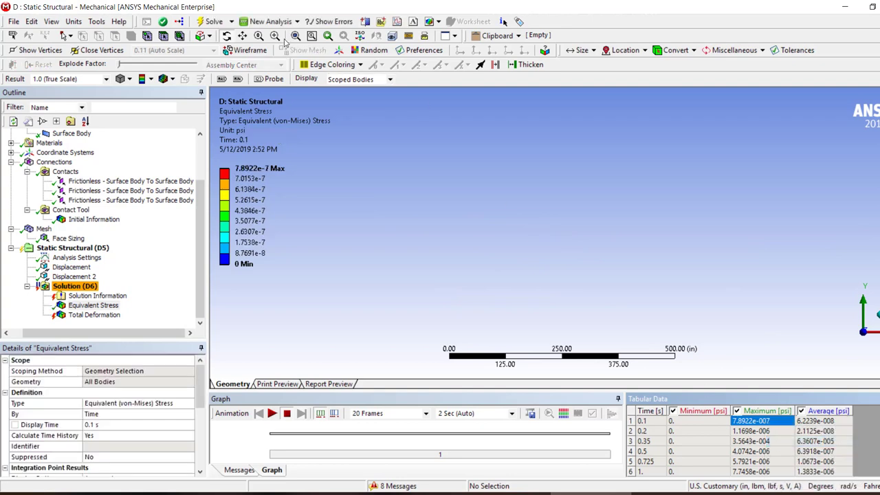
{"action": "left_click", "coordinate": [754, 431]}
{"action": "right_click", "coordinate": [754, 431]}
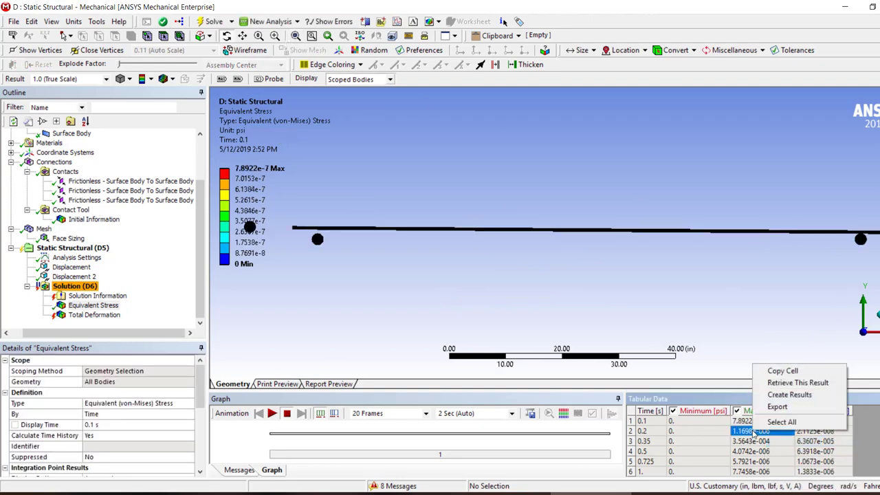
{"action": "left_click", "coordinate": [775, 383]}
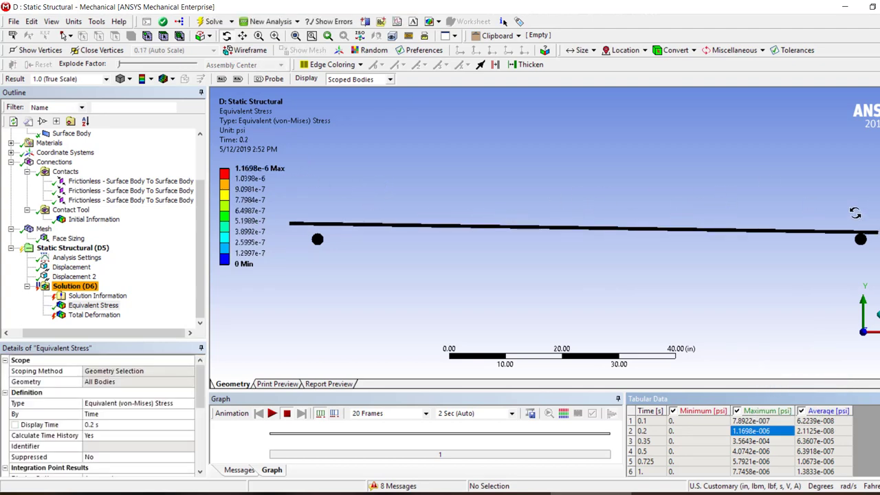
Retrieve the Equivalent Stress result at 0.35 s and fit the whole model in view.
{"action": "left_click", "coordinate": [760, 441]}
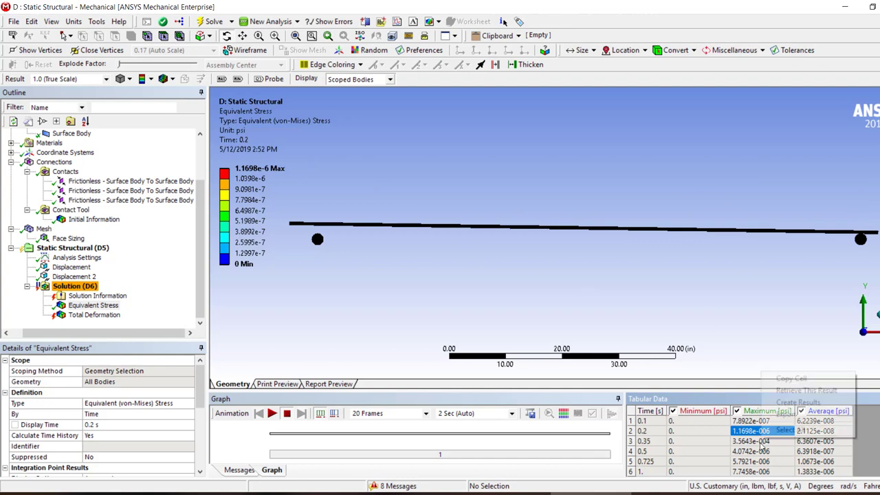
{"action": "right_click", "coordinate": [760, 441]}
{"action": "left_click", "coordinate": [794, 397]}
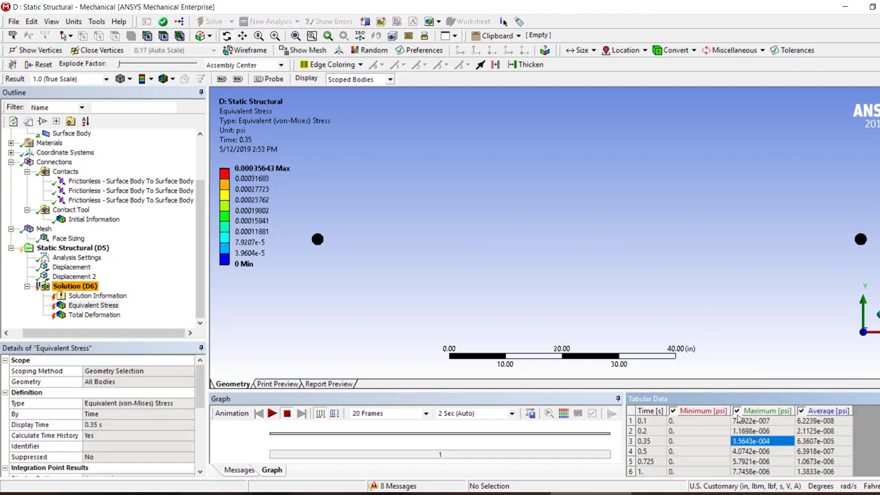
{"action": "left_click", "coordinate": [295, 37]}
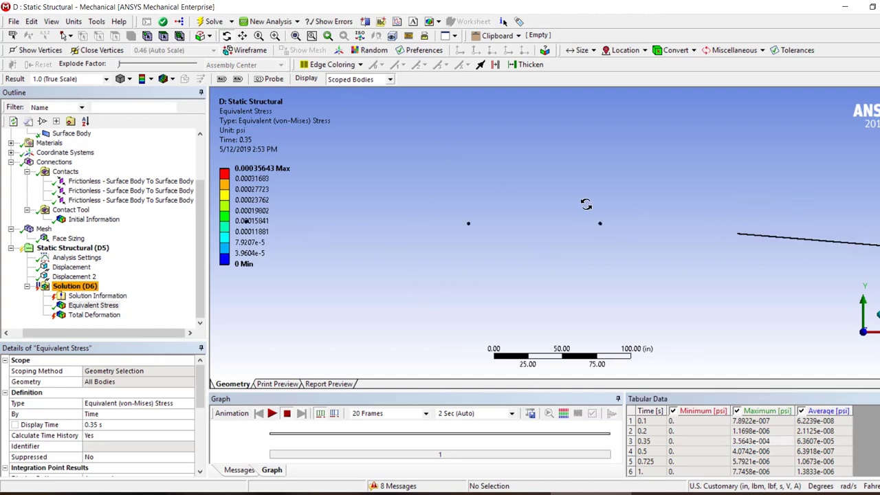
Review the third frictionless contact and check the initial penetration values of the contact pairs.
{"action": "left_click", "coordinate": [92, 200]}
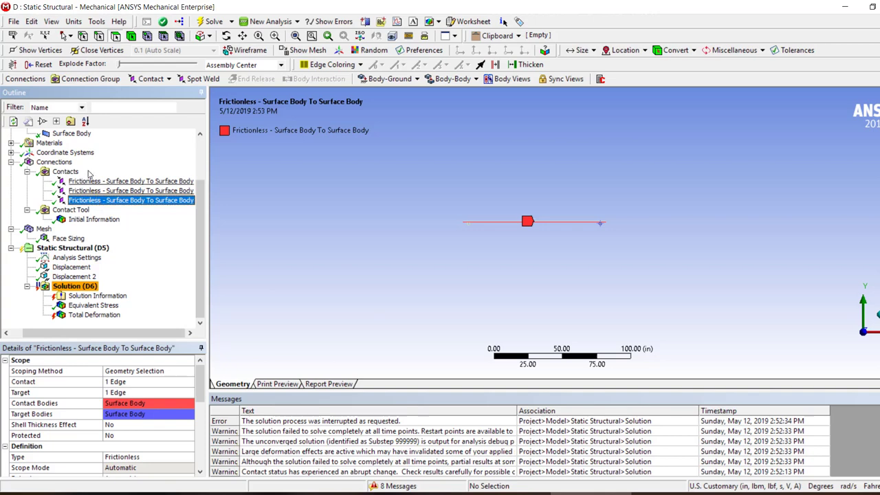
{"action": "left_click", "coordinate": [94, 220]}
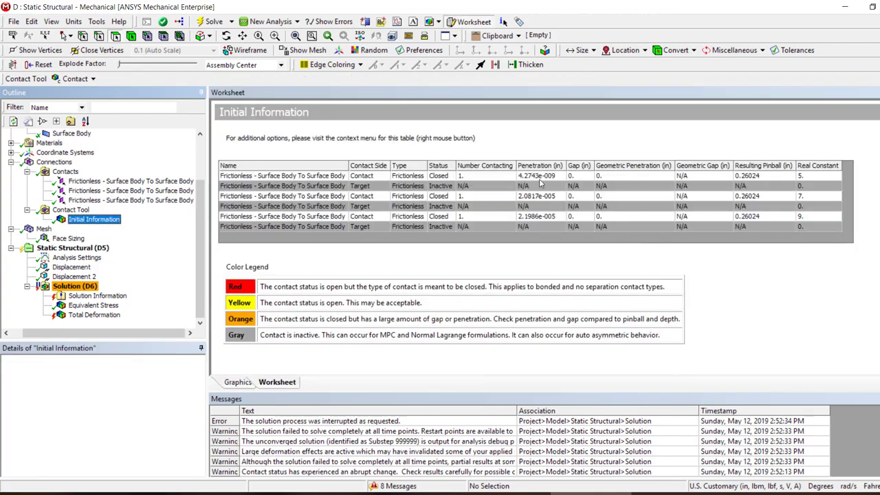
{"action": "left_click_drag", "start_coordinate": [542, 177], "coordinate": [543, 218]}
{"action": "left_click", "coordinate": [544, 218]}
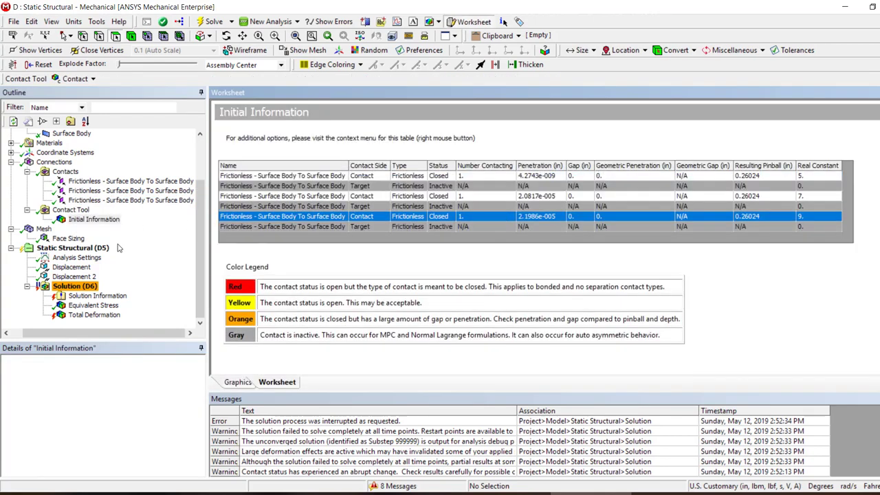
Check the scoping and components of Displacement 2 on the upper roller and Displacement on the lower rollers.
{"action": "left_click", "coordinate": [76, 277]}
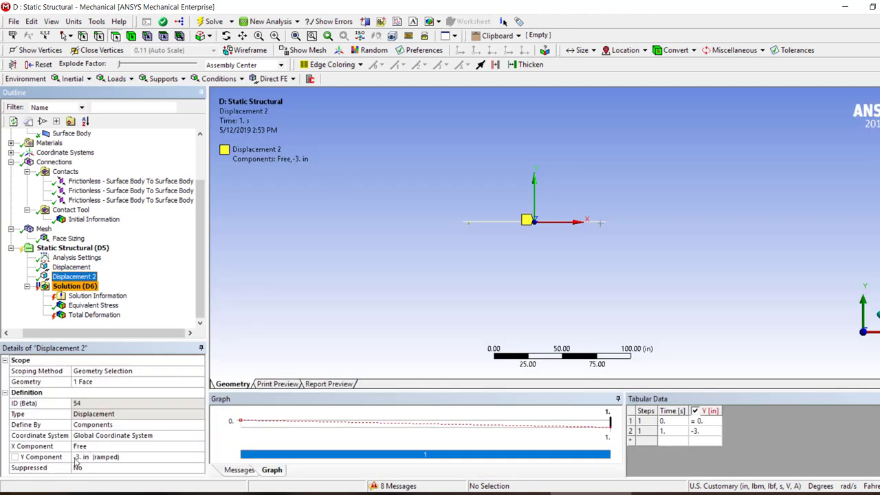
{"action": "right_click_drag", "start_coordinate": [570, 194], "coordinate": [503, 236]}
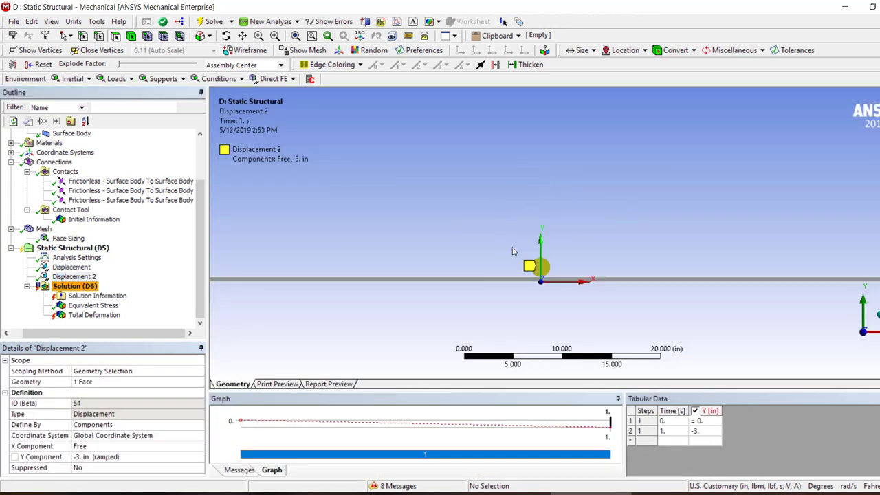
{"action": "right_click_drag", "start_coordinate": [574, 246], "coordinate": [483, 303]}
{"action": "scroll", "coordinate": [620, 281], "scroll_direction": "down", "scroll_amount": 3}
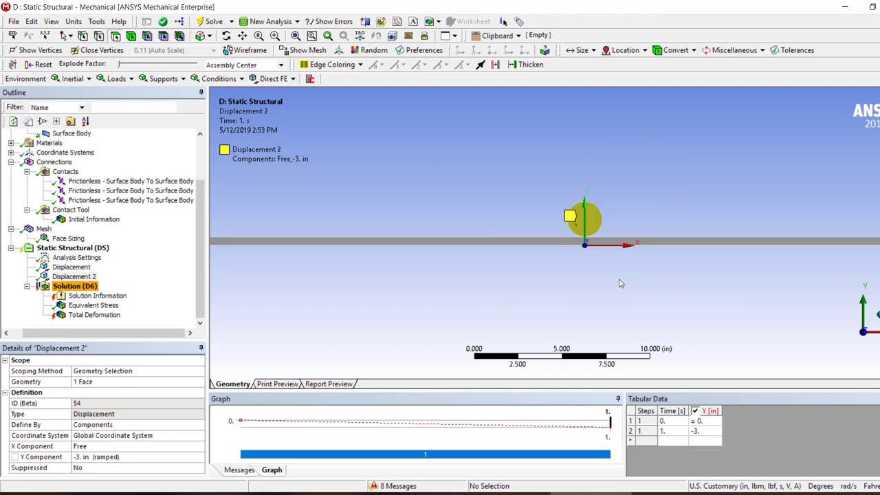
{"action": "left_click", "coordinate": [72, 267]}
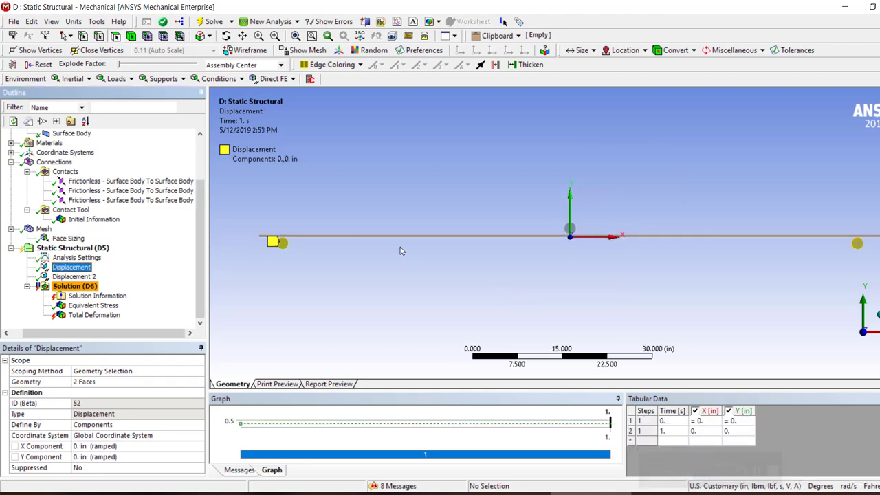
{"action": "right_click_drag", "start_coordinate": [237, 219], "coordinate": [312, 270]}
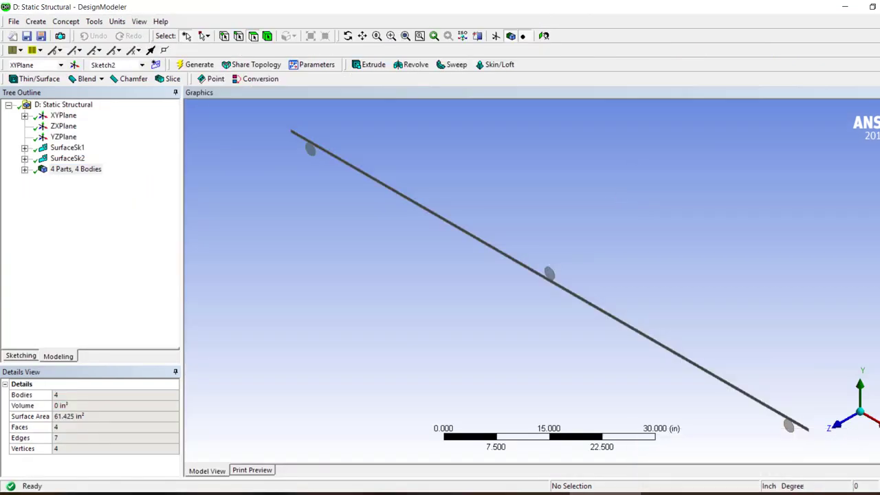
In DesignModeler, open Sketch2 under SurfaceSk2 for sketching, at the left support circle.
{"action": "left_click", "coordinate": [831, 430]}
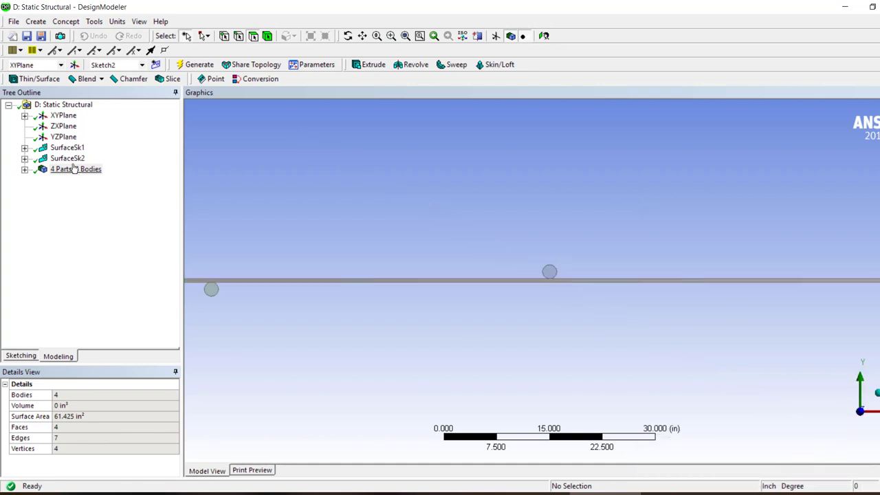
{"action": "left_click", "coordinate": [70, 159]}
{"action": "left_click", "coordinate": [78, 169]}
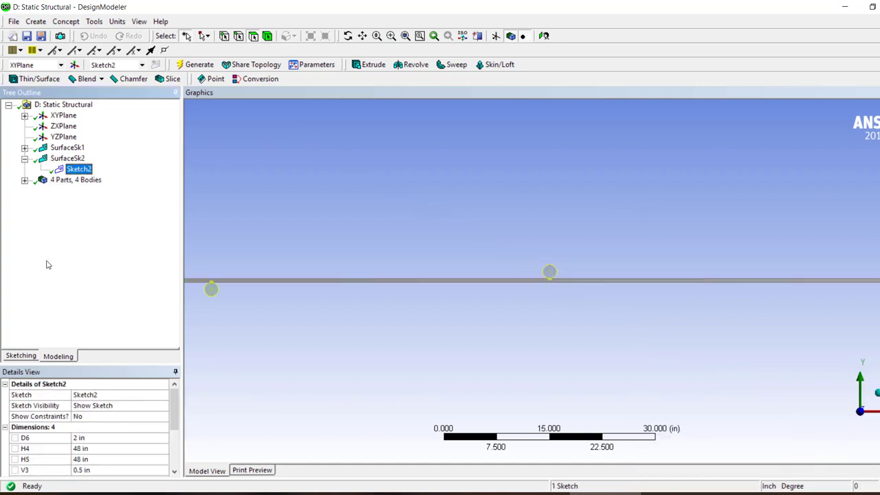
{"action": "left_click", "coordinate": [22, 356]}
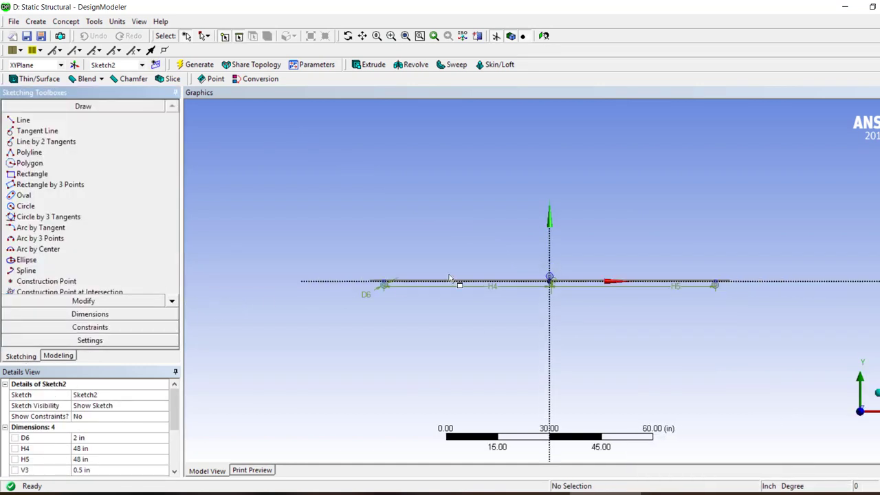
{"action": "right_click_drag", "start_coordinate": [413, 273], "coordinate": [367, 304]}
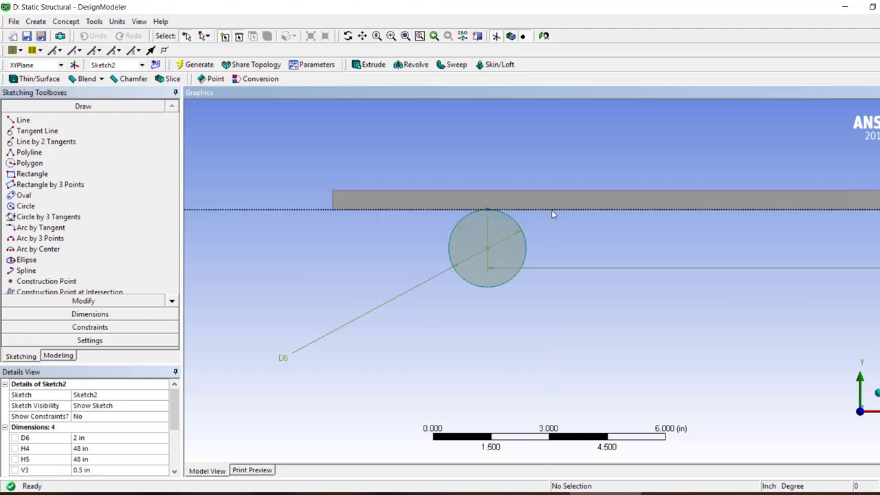
Draw a short horizontal line beside the left support circle and constrain its midpoint to the circle's center.
{"action": "left_click", "coordinate": [22, 120]}
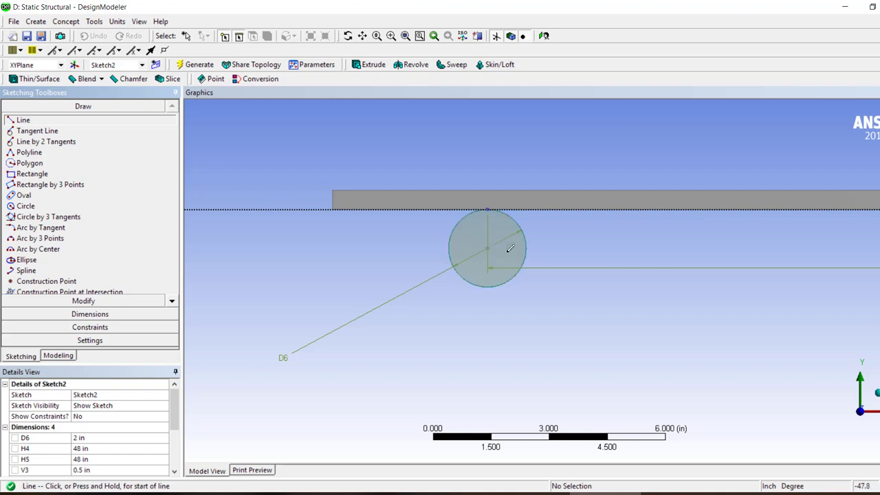
{"action": "left_click", "coordinate": [665, 256]}
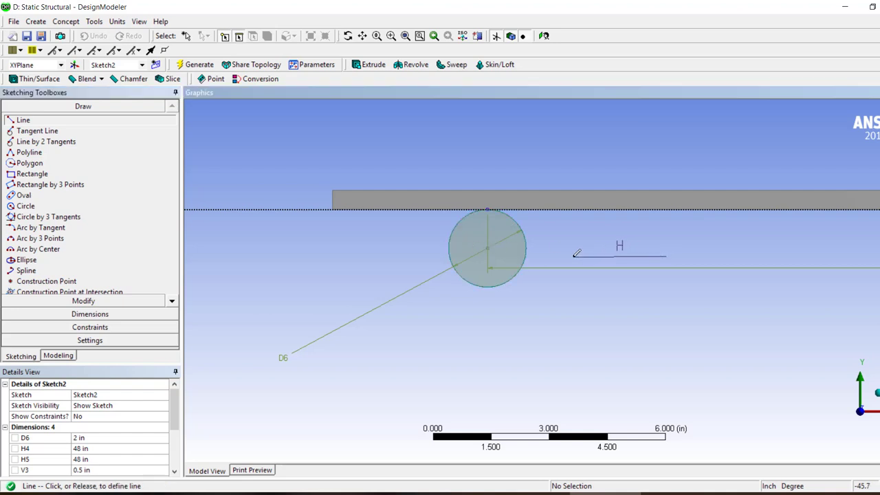
{"action": "left_click", "coordinate": [573, 256]}
{"action": "left_click", "coordinate": [83, 327]}
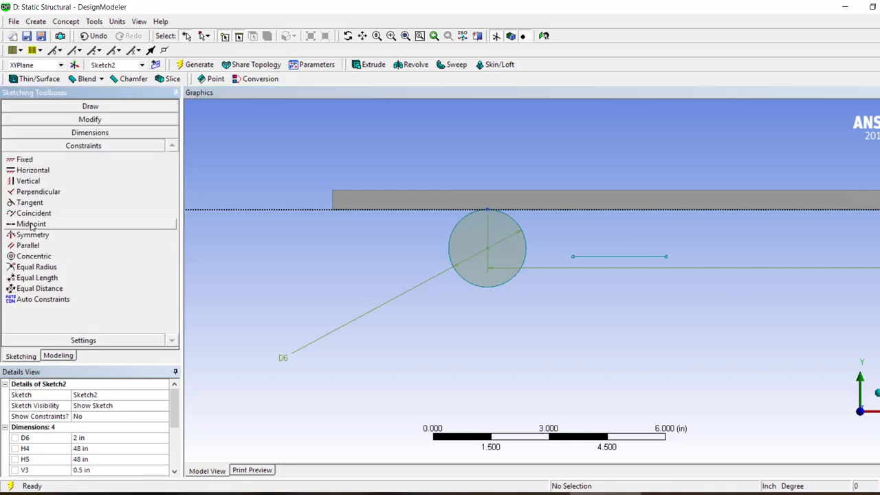
{"action": "left_click", "coordinate": [31, 224]}
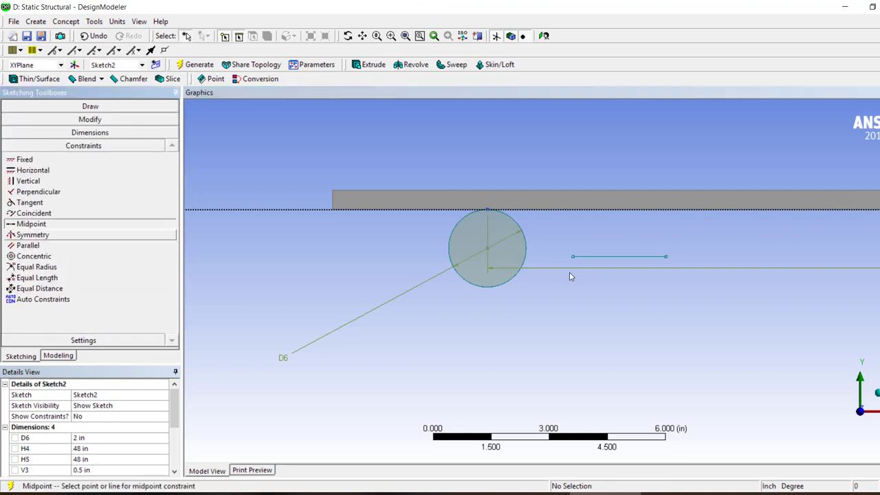
{"action": "left_click", "coordinate": [619, 261]}
{"action": "left_click", "coordinate": [489, 255]}
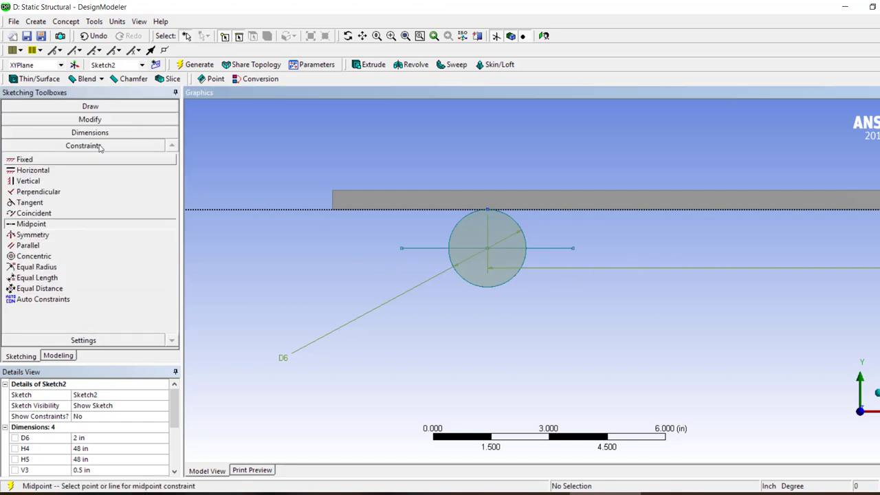
Trim the lower half of the left support circle and the line ends outside it, leaving an upper semicircle.
{"action": "left_click", "coordinate": [78, 120]}
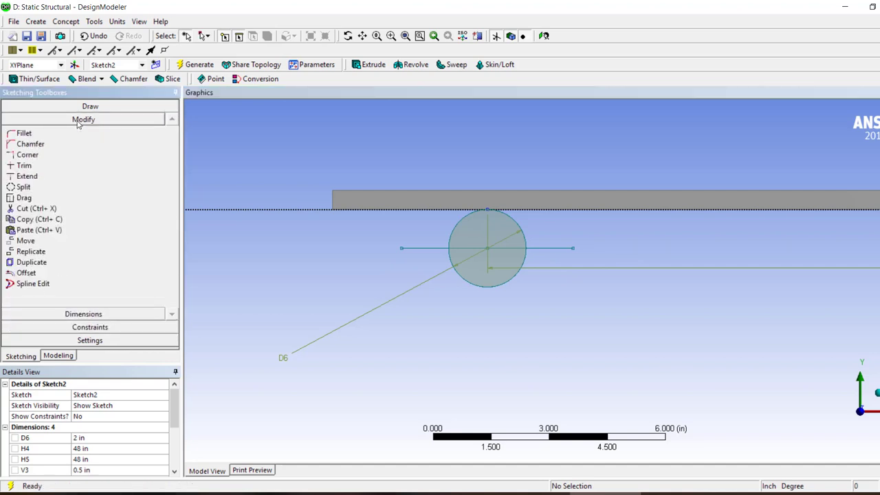
{"action": "left_click", "coordinate": [24, 165]}
{"action": "left_click", "coordinate": [464, 277]}
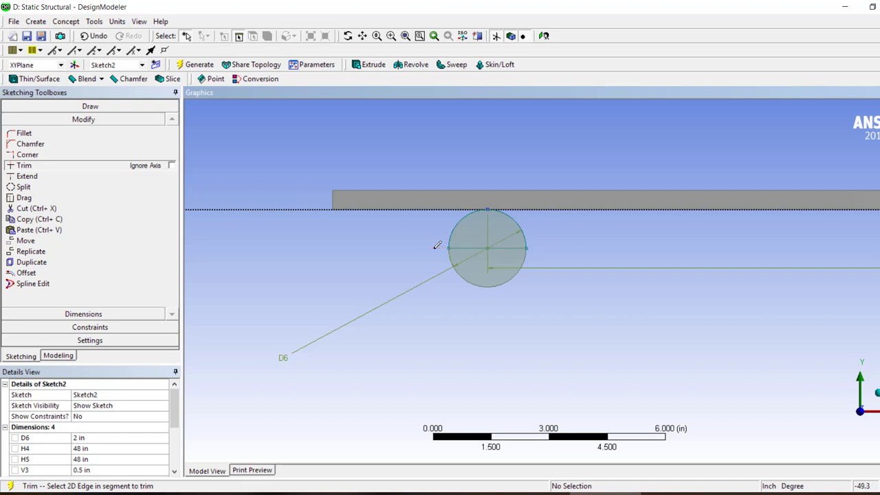
Draw a horizontal line beside the upper roller circle, just above the beam at midspan.
{"action": "scroll", "coordinate": [457, 279], "scroll_direction": "down", "scroll_amount": 2}
{"action": "scroll", "coordinate": [453, 275], "scroll_direction": "up", "scroll_amount": 1}
{"action": "scroll", "coordinate": [373, 254], "scroll_direction": "down", "scroll_amount": 4}
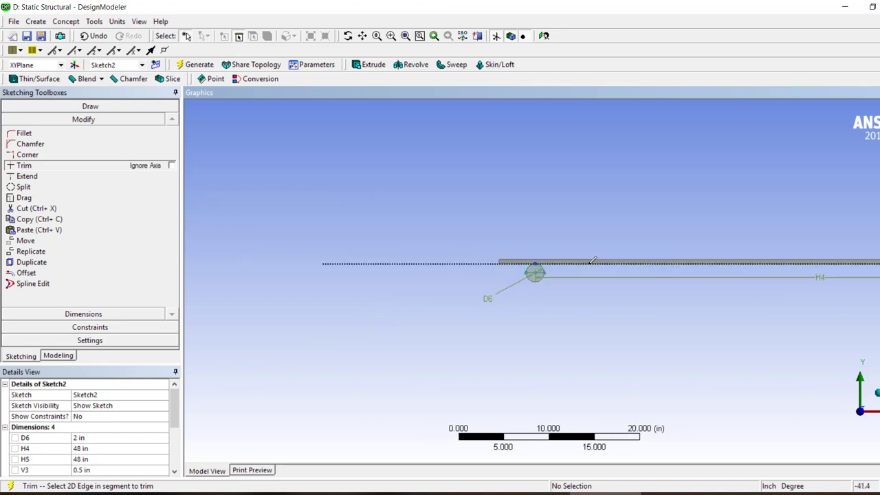
{"action": "scroll", "coordinate": [694, 290], "scroll_direction": "down", "scroll_amount": 4}
{"action": "right_click_drag", "start_coordinate": [708, 259], "coordinate": [639, 277]}
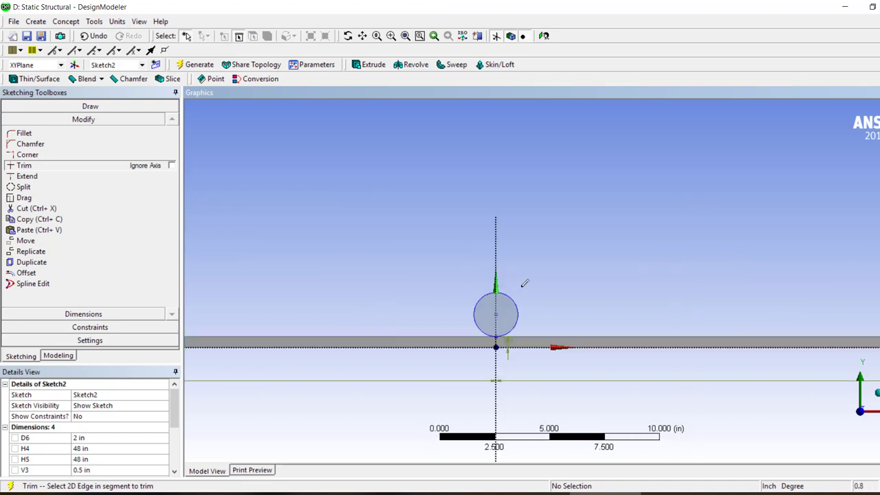
{"action": "right_click_drag", "start_coordinate": [528, 283], "coordinate": [471, 347]}
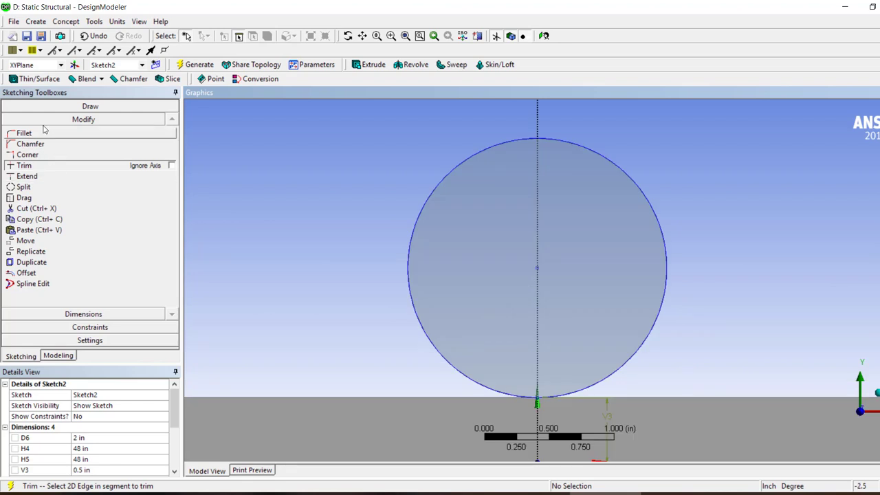
{"action": "left_click", "coordinate": [90, 108]}
{"action": "left_click", "coordinate": [25, 119]}
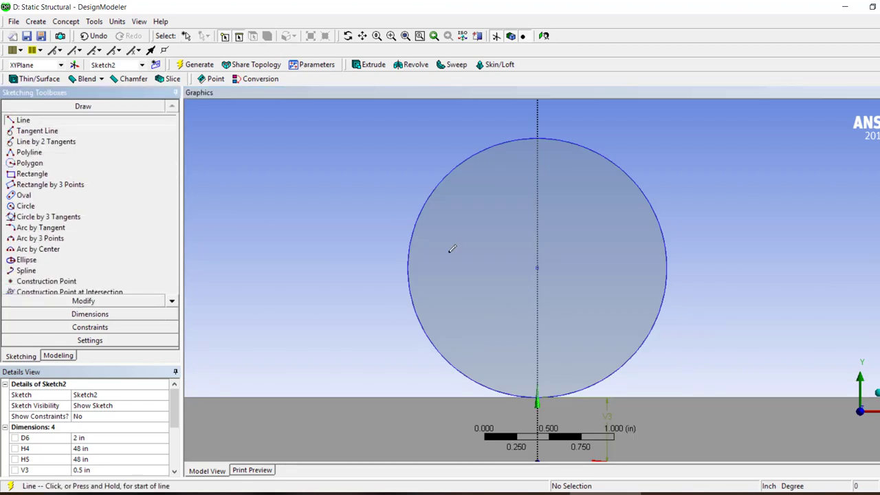
{"action": "left_click", "coordinate": [200, 243]}
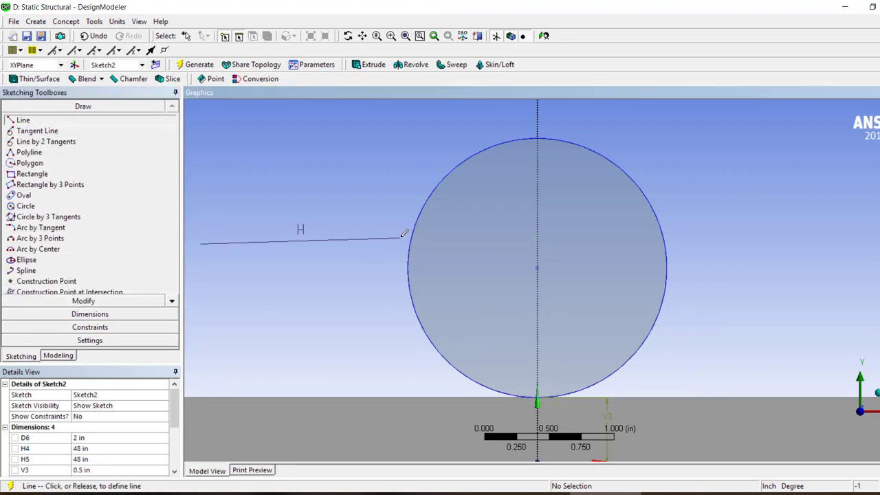
{"action": "left_click", "coordinate": [402, 243]}
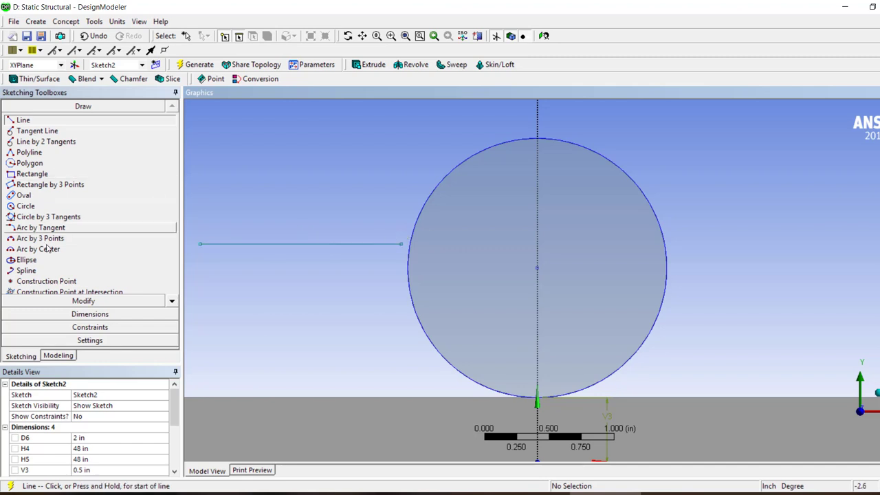
Constrain the new line's midpoint to the center of the upper roller circle.
{"action": "left_click", "coordinate": [77, 327]}
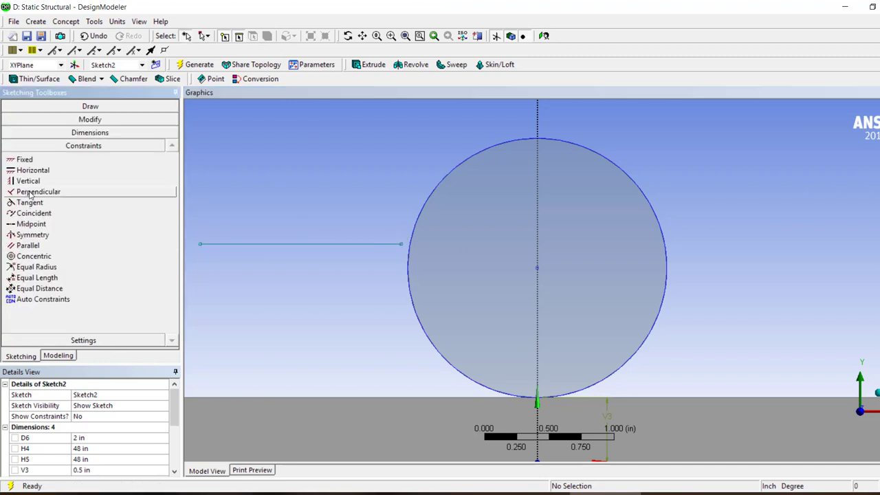
{"action": "left_click", "coordinate": [31, 225]}
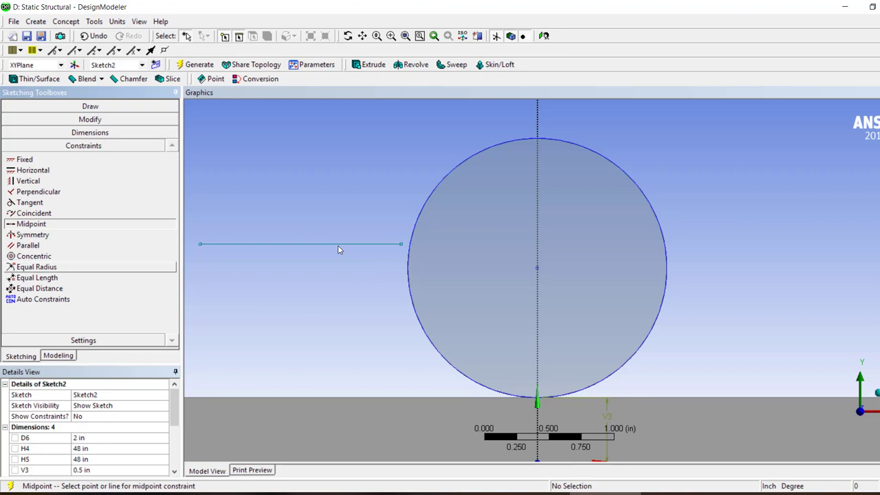
{"action": "left_click", "coordinate": [283, 243]}
{"action": "left_click", "coordinate": [537, 268]}
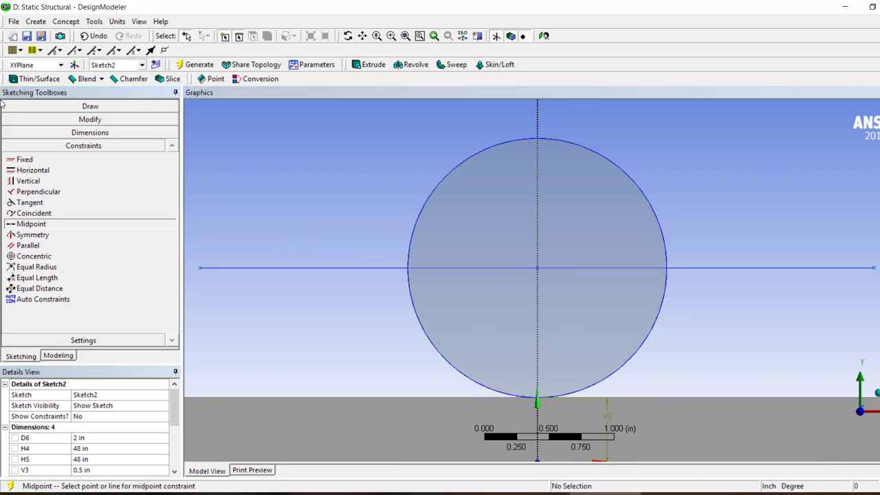
Trim the upper half of the upper roller circle and the line ends outside it, leaving a lower semicircle.
{"action": "left_click", "coordinate": [88, 121]}
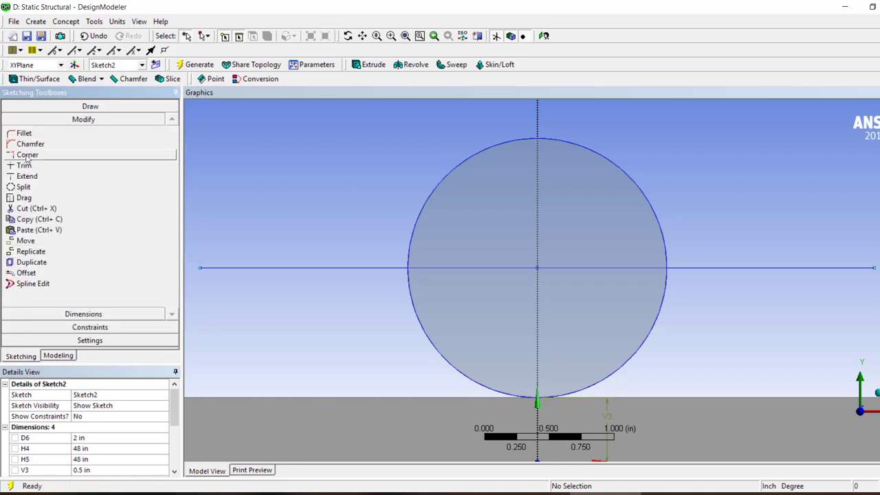
{"action": "left_click", "coordinate": [24, 166]}
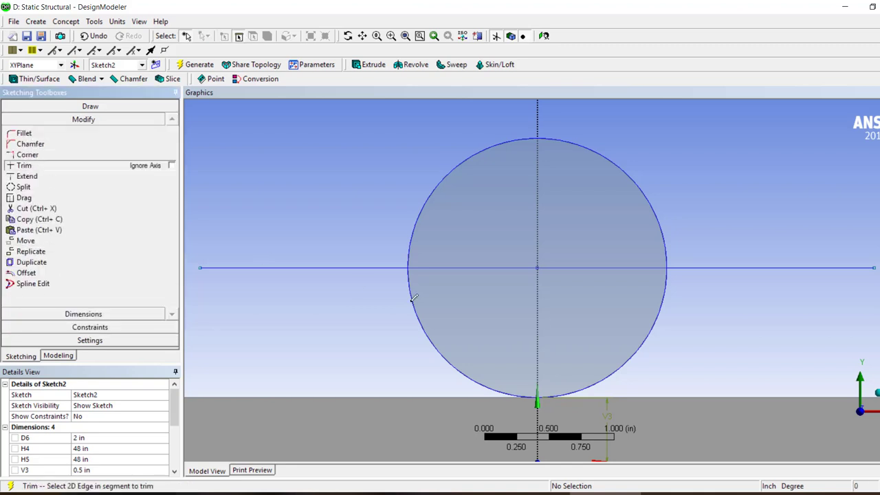
{"action": "left_click", "coordinate": [371, 267]}
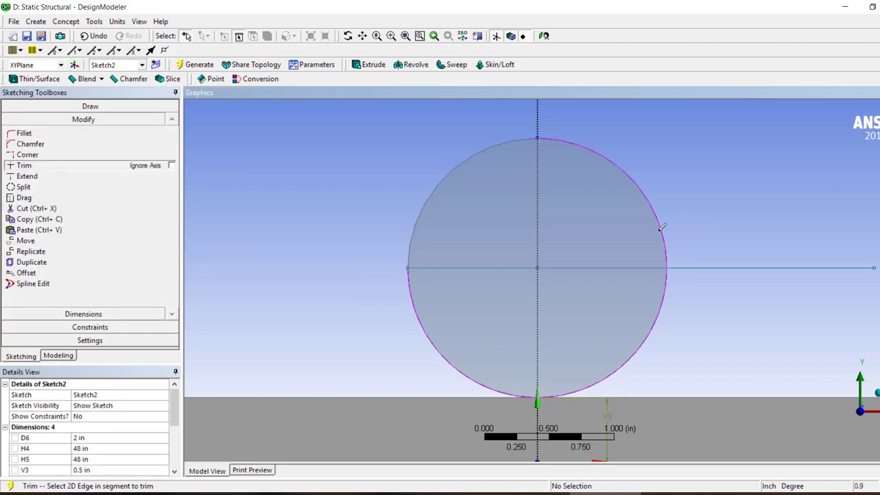
{"action": "left_click", "coordinate": [706, 268]}
Draw a horizontal line below the right support circle.
{"action": "scroll", "coordinate": [430, 261], "scroll_direction": "down", "scroll_amount": 6}
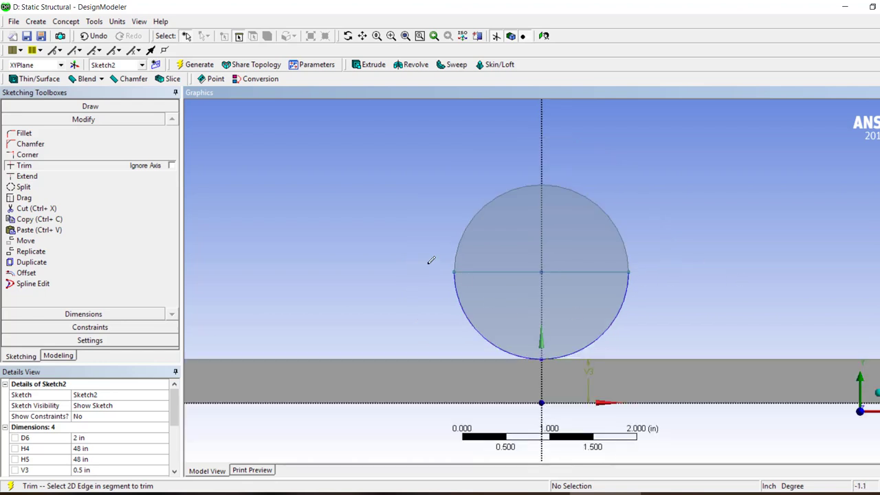
{"action": "right_click_drag", "start_coordinate": [845, 288], "coordinate": [814, 306]}
{"action": "left_click", "coordinate": [81, 107]}
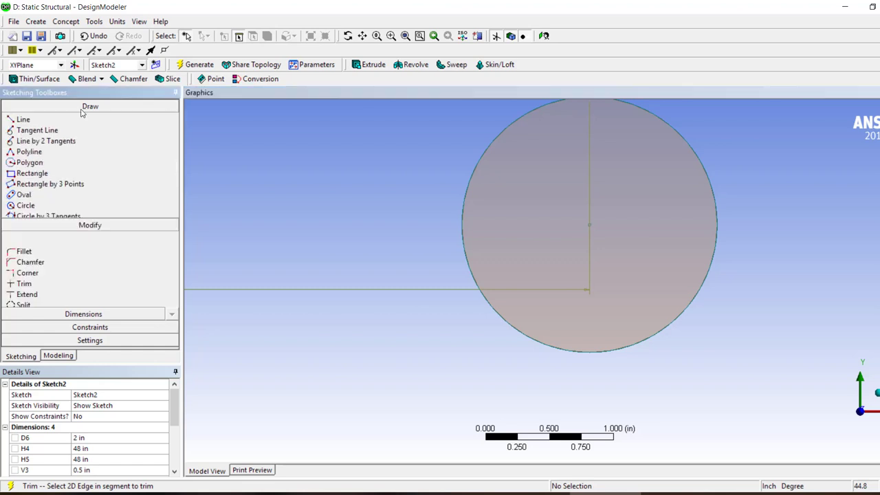
{"action": "left_click", "coordinate": [23, 120]}
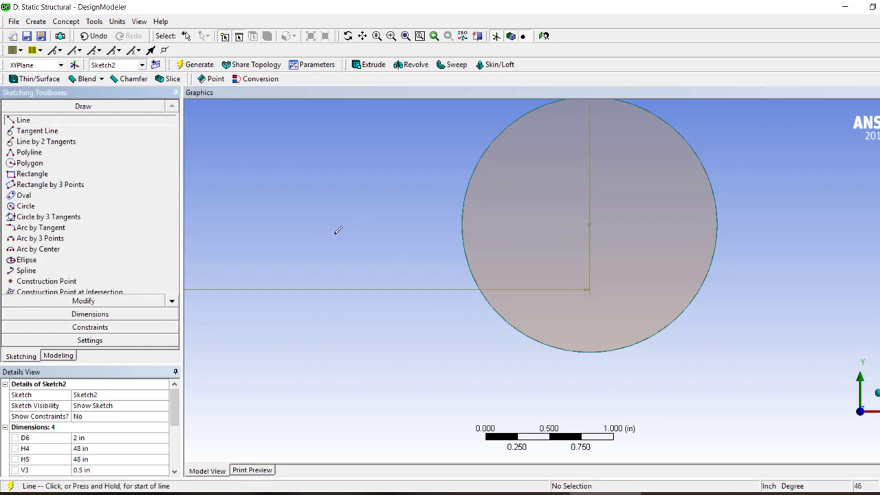
{"action": "left_click_drag", "start_coordinate": [304, 393], "coordinate": [594, 392]}
Constrain the midpoint of the line below the right support circle to that circle's center.
{"action": "left_click", "coordinate": [99, 327]}
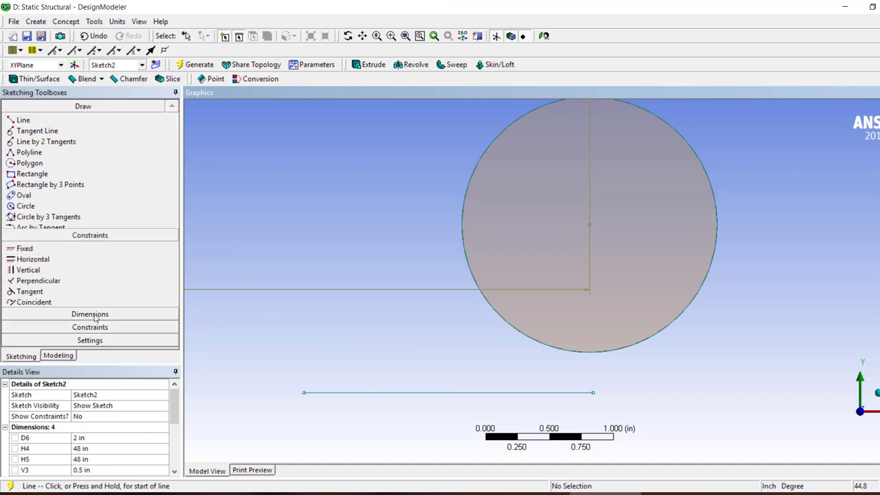
{"action": "left_click", "coordinate": [33, 224]}
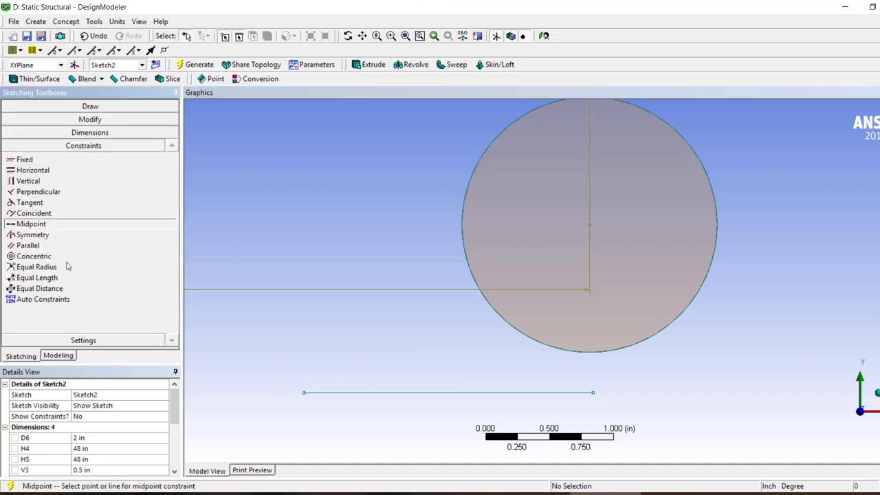
{"action": "left_click", "coordinate": [477, 398]}
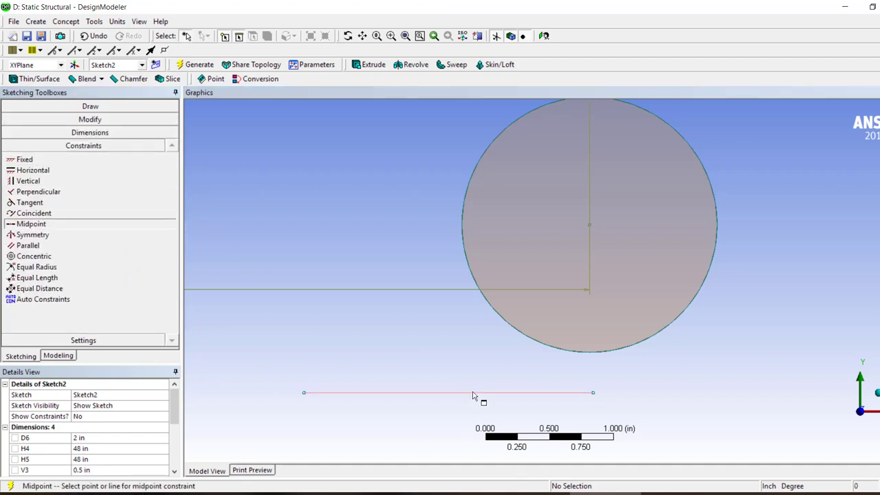
{"action": "left_click", "coordinate": [588, 227]}
Trim the lower half of the right support circle and the line ends outside it, leaving an upper semicircle.
{"action": "left_click", "coordinate": [75, 120]}
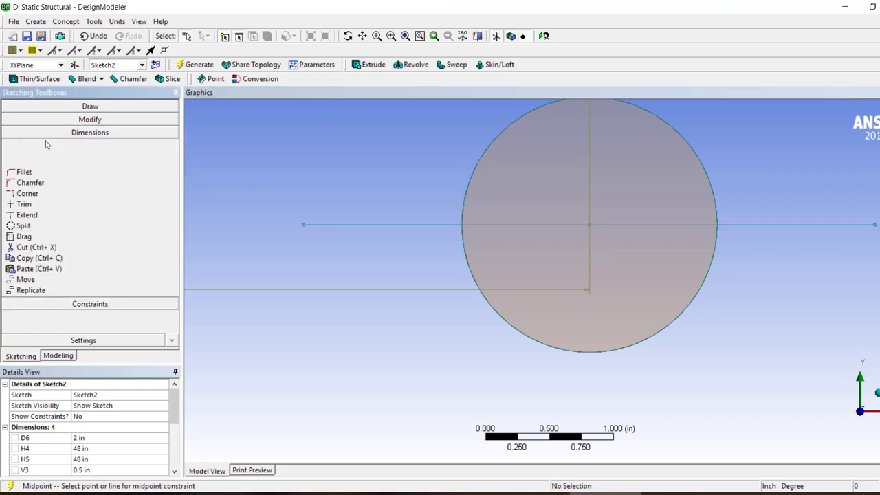
{"action": "left_click", "coordinate": [31, 166]}
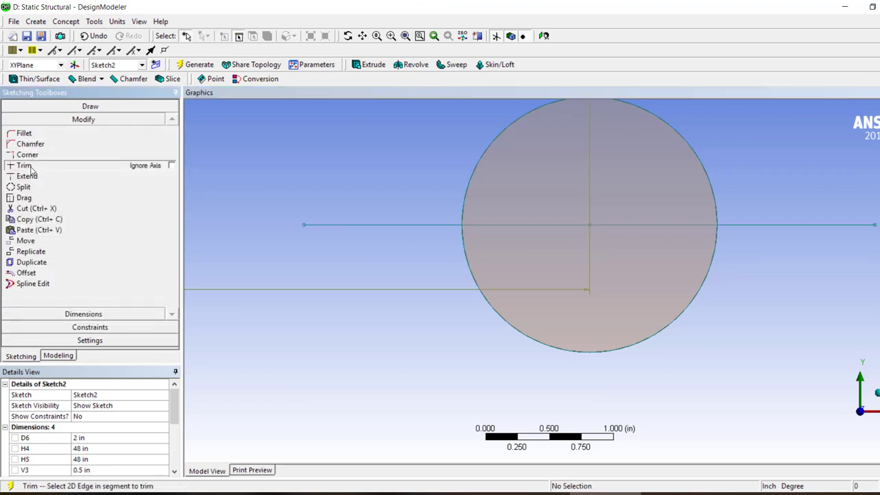
{"action": "left_click", "coordinate": [376, 224]}
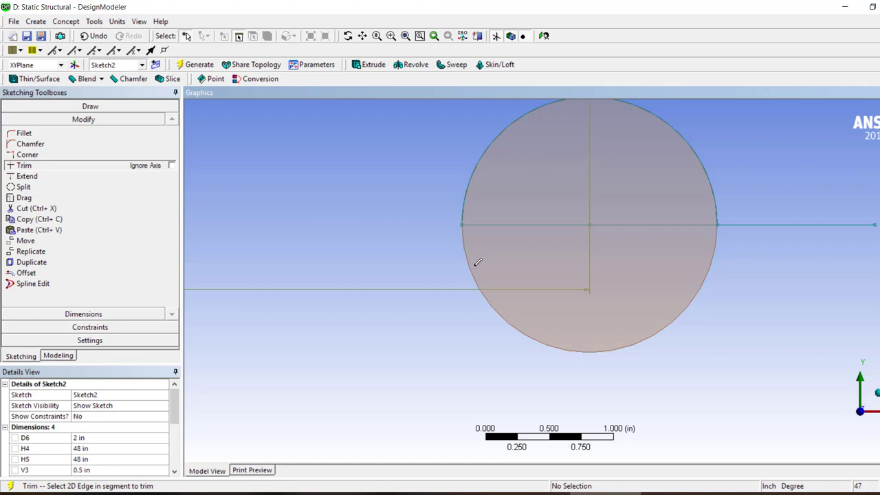
{"action": "left_click", "coordinate": [749, 226]}
Leave sketching, regenerate the surface bodies from the edited Sketch2, and check the reshaped rollers.
{"action": "scroll", "coordinate": [749, 225], "scroll_direction": "down", "scroll_amount": 5}
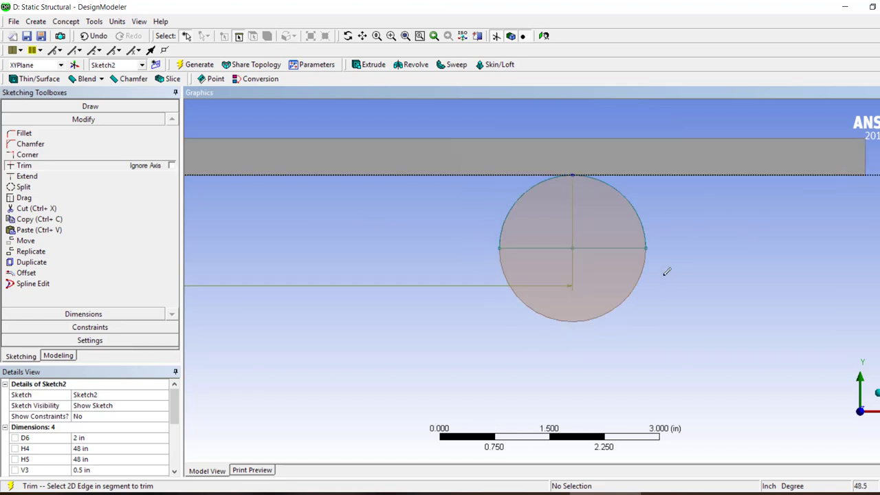
{"action": "left_click", "coordinate": [58, 356]}
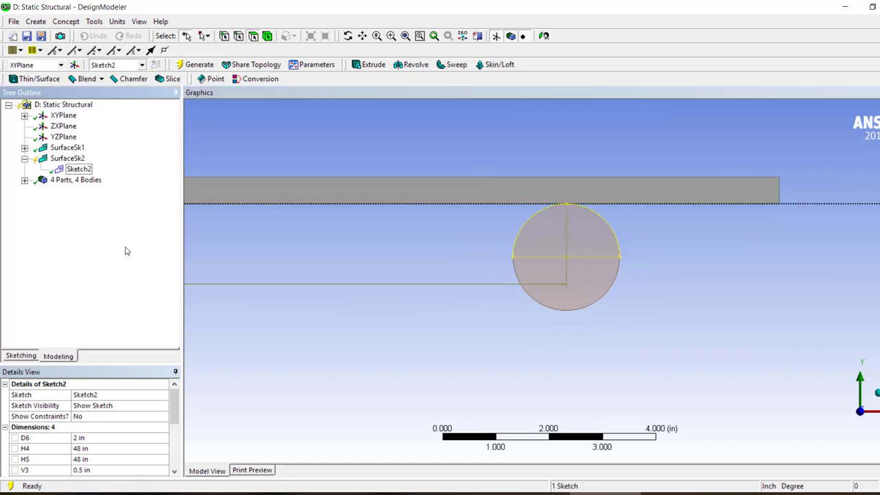
{"action": "left_click", "coordinate": [195, 64]}
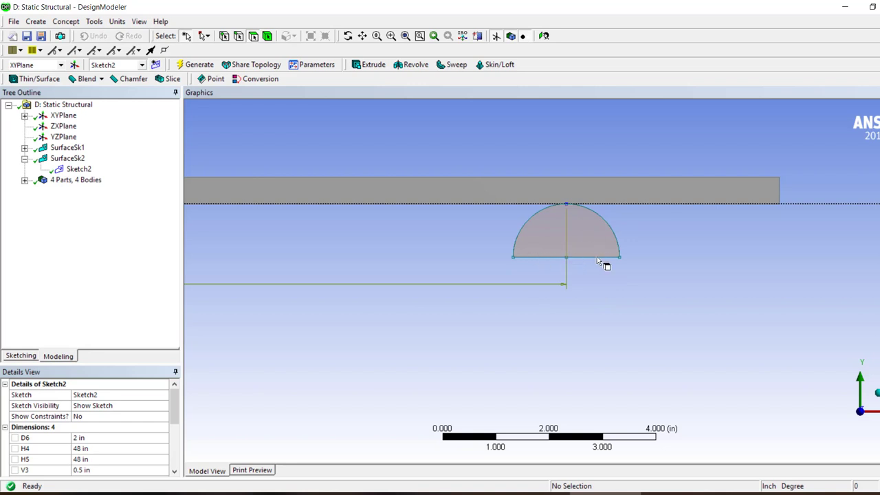
{"action": "scroll", "coordinate": [577, 265], "scroll_direction": "down", "scroll_amount": 3}
{"action": "scroll", "coordinate": [492, 248], "scroll_direction": "down", "scroll_amount": 3}
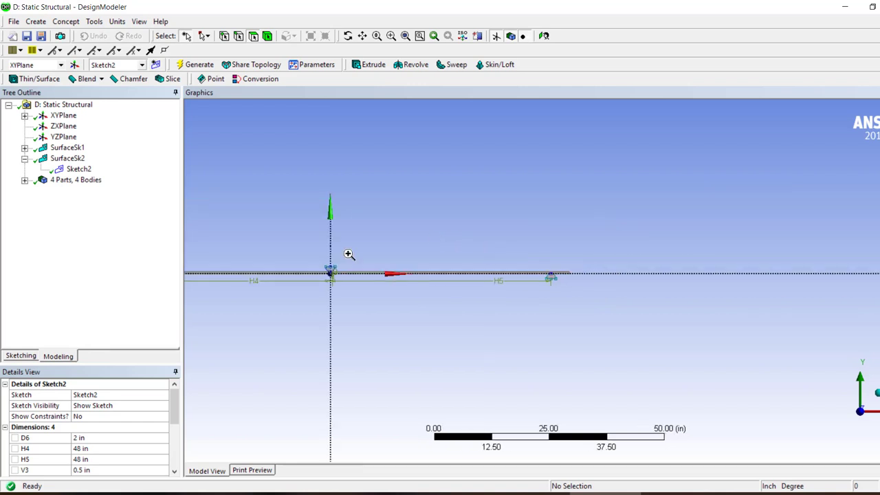
{"action": "right_click_drag", "start_coordinate": [379, 245], "coordinate": [254, 283]}
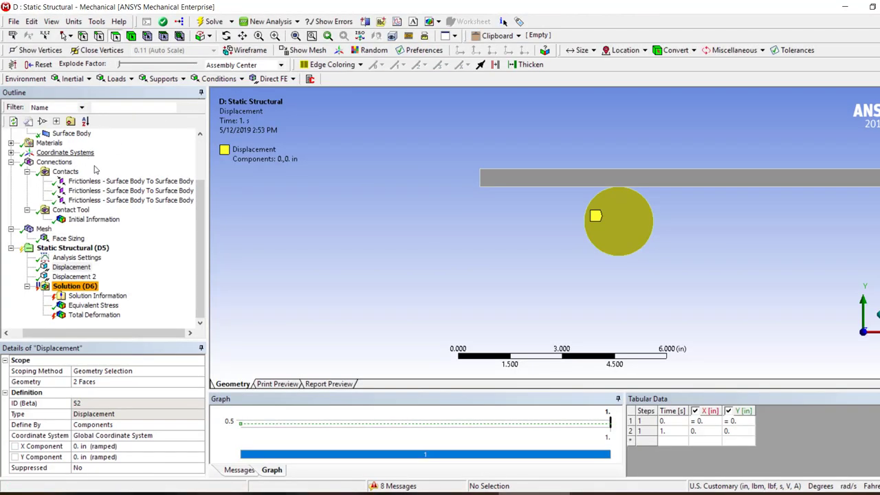
Switch to ANSYS Mechanical and update the model geometry from its source.
{"action": "left_click", "coordinate": [49, 151]}
{"action": "right_click", "coordinate": [51, 153]}
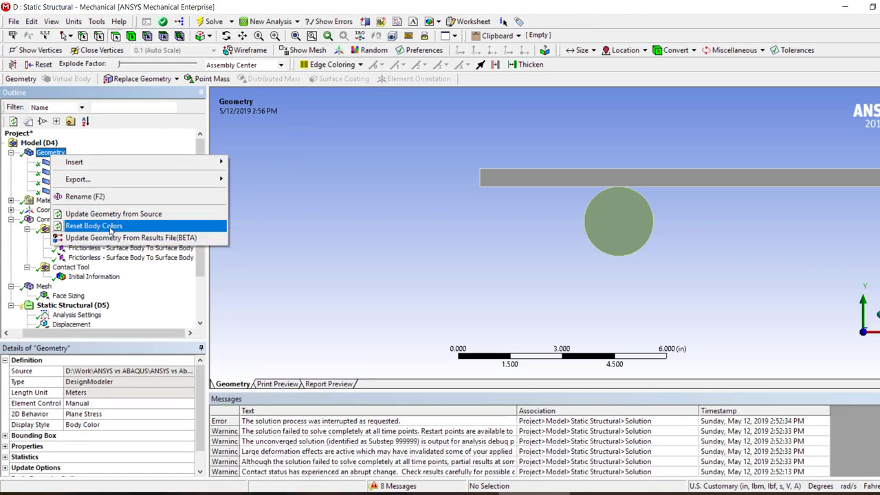
{"action": "left_click", "coordinate": [110, 214]}
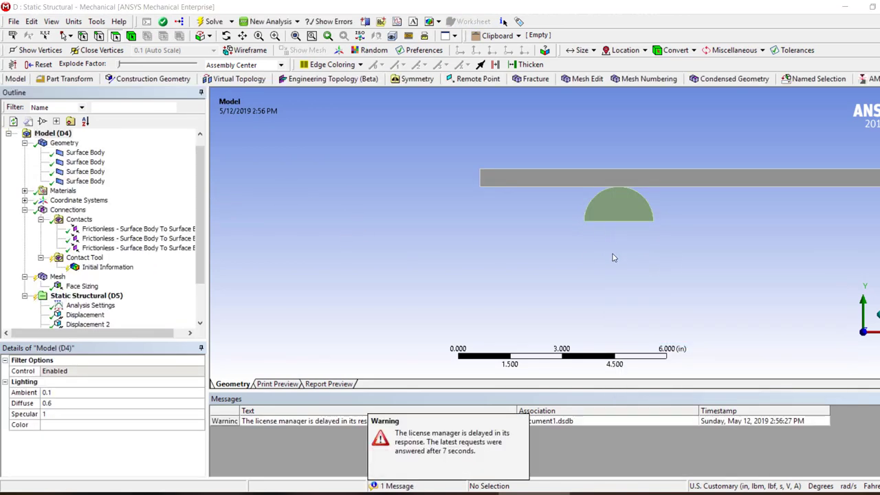
Rescope the Displacement support to the flat bottom edges of the two lower semicircular rollers.
{"action": "scroll", "coordinate": [76, 274], "scroll_direction": "down", "scroll_amount": 2}
{"action": "left_click", "coordinate": [85, 267]}
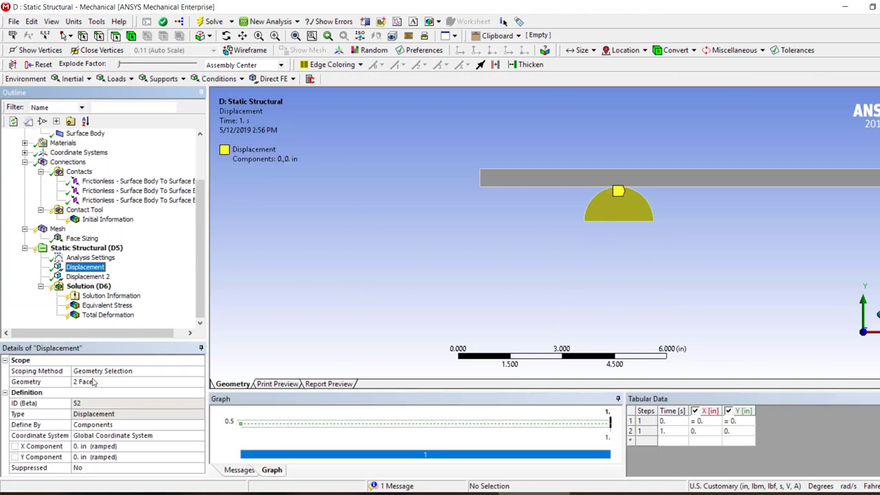
{"action": "left_click", "coordinate": [635, 220]}
{"action": "scroll", "coordinate": [523, 237], "scroll_direction": "down", "scroll_amount": 10}
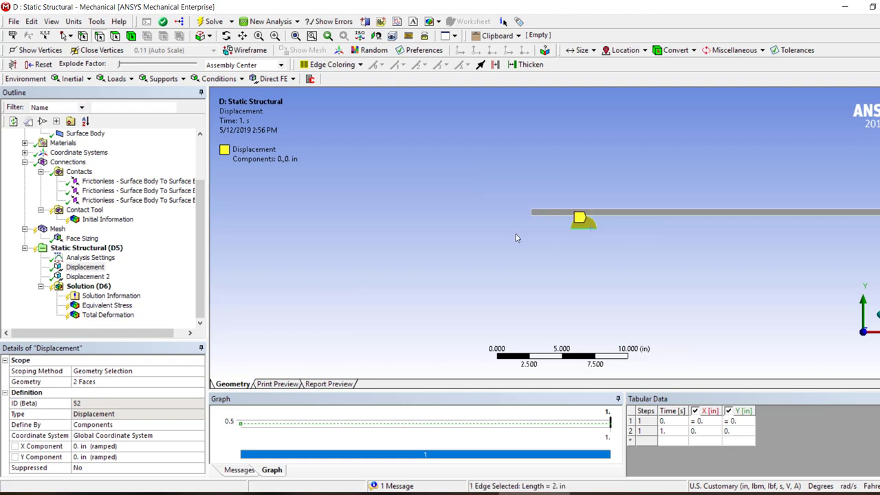
{"action": "scroll", "coordinate": [584, 249], "scroll_direction": "up", "scroll_amount": 8}
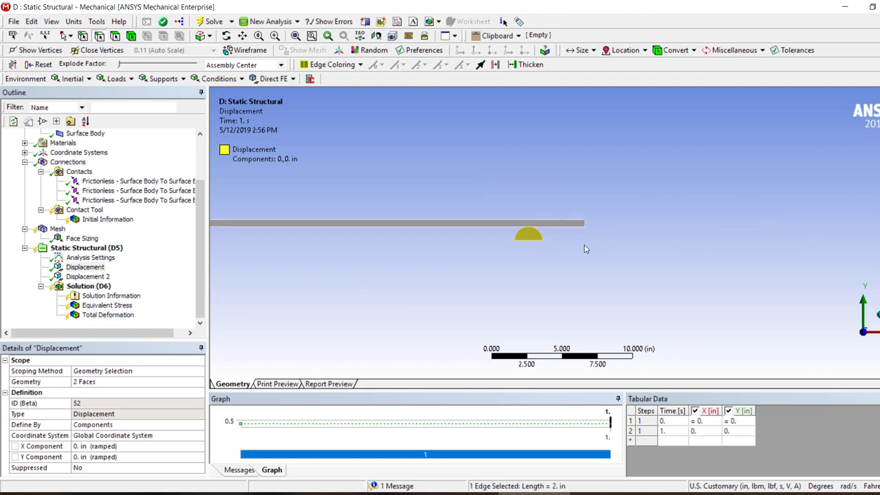
{"action": "left_click", "coordinate": [521, 242], "text": "ctrl"}
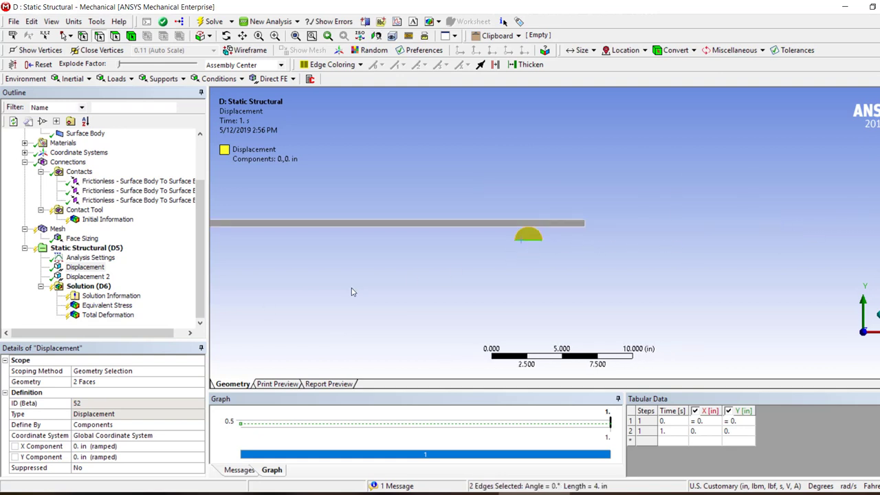
{"action": "left_click", "coordinate": [91, 385]}
{"action": "left_click", "coordinate": [92, 385]}
Rescope the Displacement 2 support to the flat top edge of the upper semicircular roller.
{"action": "scroll", "coordinate": [449, 251], "scroll_direction": "down", "scroll_amount": 5}
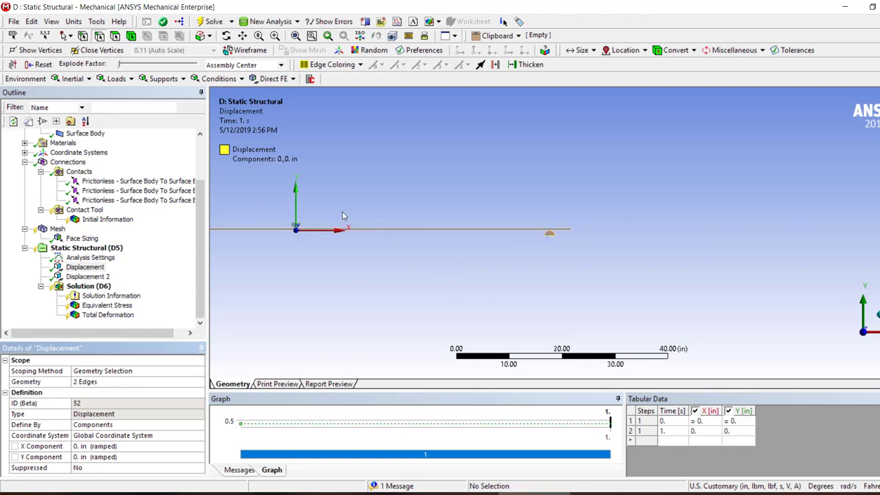
{"action": "right_click_drag", "start_coordinate": [317, 220], "coordinate": [271, 235]}
{"action": "left_click", "coordinate": [604, 130]}
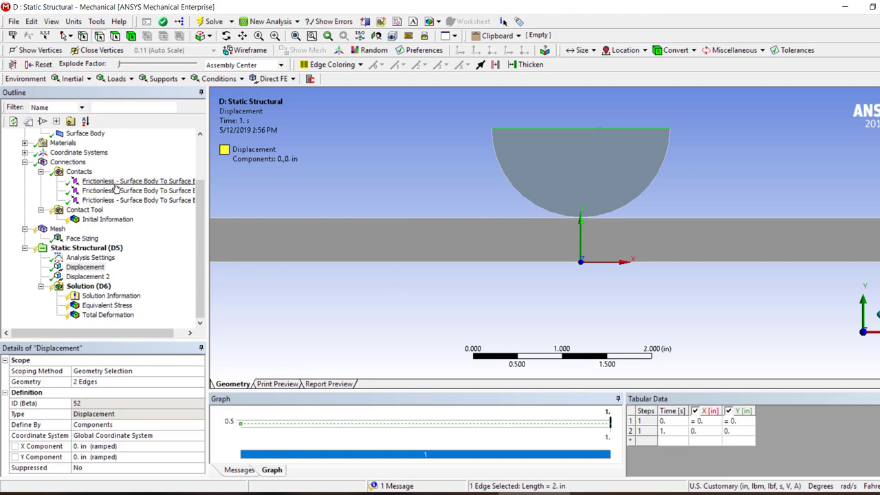
{"action": "left_click", "coordinate": [100, 276]}
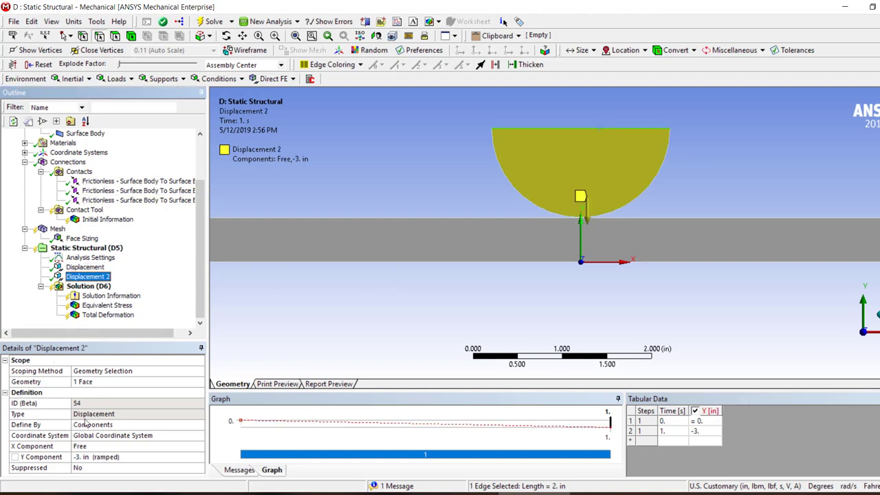
{"action": "left_click", "coordinate": [88, 382]}
{"action": "left_click", "coordinate": [96, 382]}
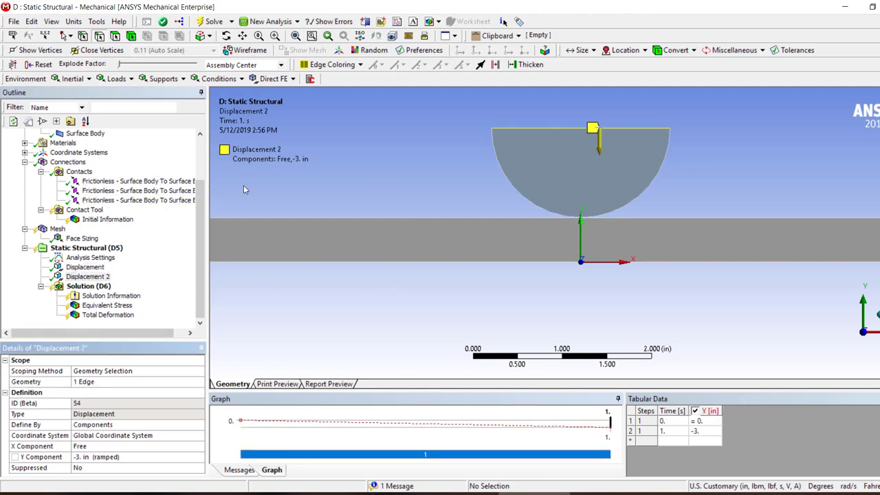
Change all three roller-to-beam contacts to Frictional with a friction coefficient of 0.1.
{"action": "left_click", "coordinate": [138, 200]}
{"action": "left_click", "coordinate": [137, 181], "text": "shift"}
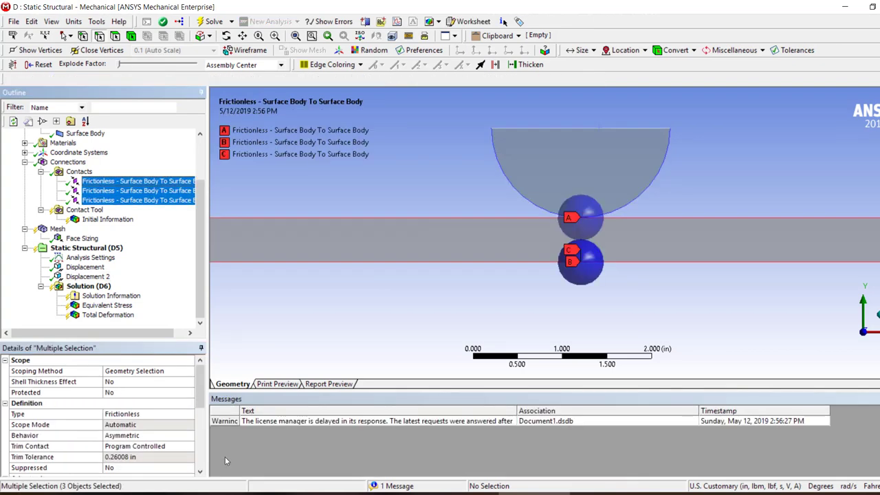
{"action": "left_click", "coordinate": [184, 415]}
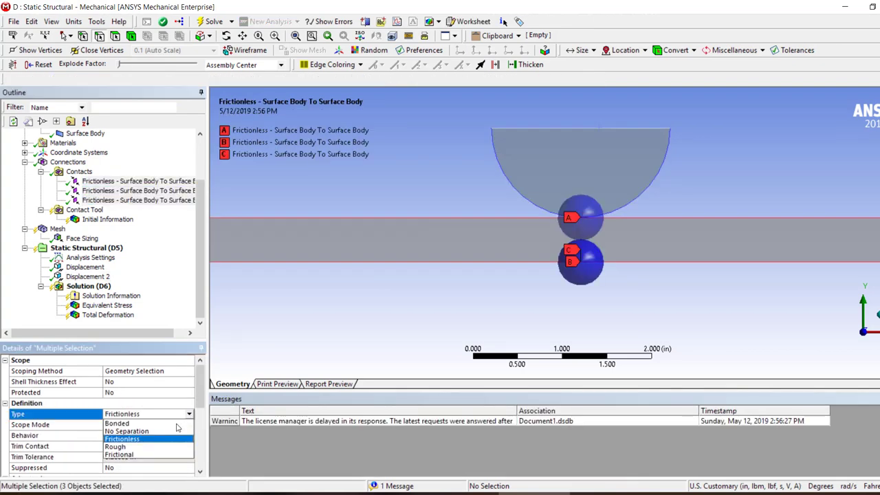
{"action": "left_click", "coordinate": [137, 456]}
{"action": "left_click", "coordinate": [117, 424]}
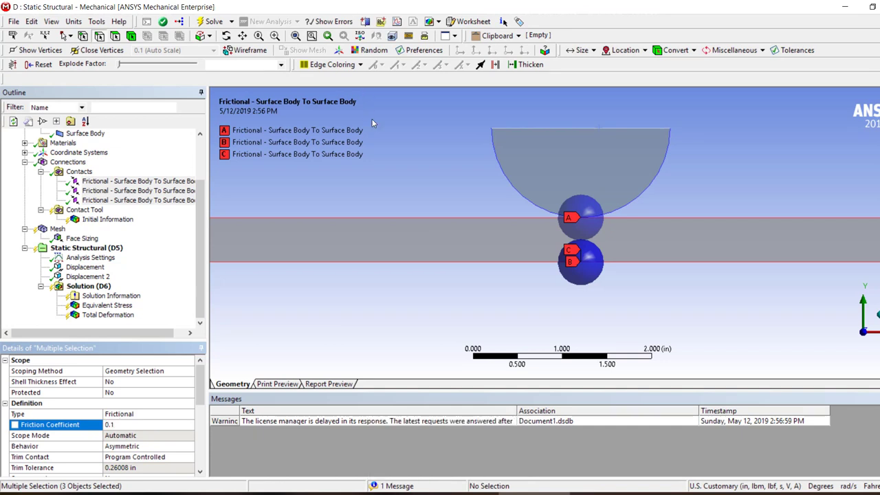
Check the scoping of both displacement supports and solve the static structural analysis.
{"action": "scroll", "coordinate": [527, 217], "scroll_direction": "down", "scroll_amount": 3}
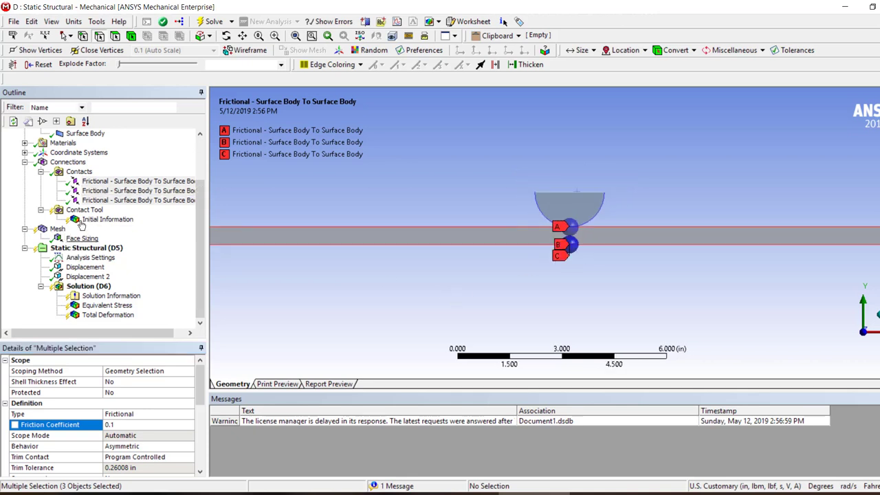
{"action": "left_click", "coordinate": [87, 275]}
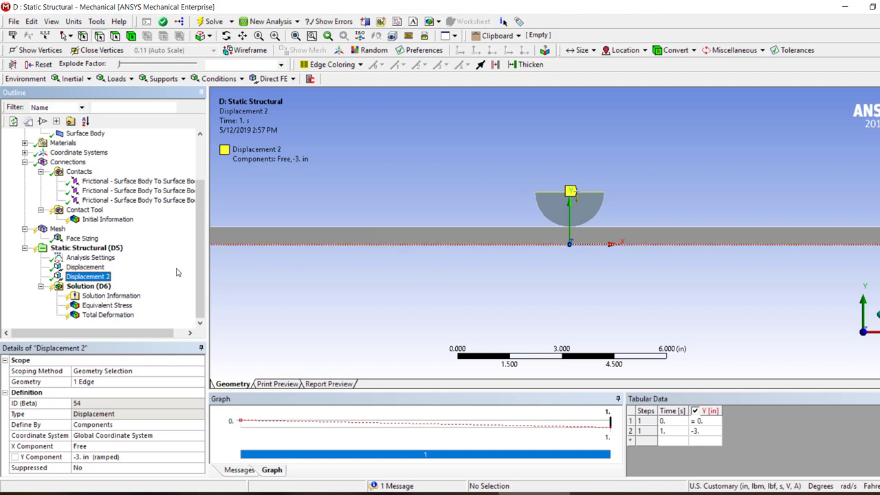
{"action": "left_click", "coordinate": [85, 266]}
{"action": "scroll", "coordinate": [533, 247], "scroll_direction": "down", "scroll_amount": 5}
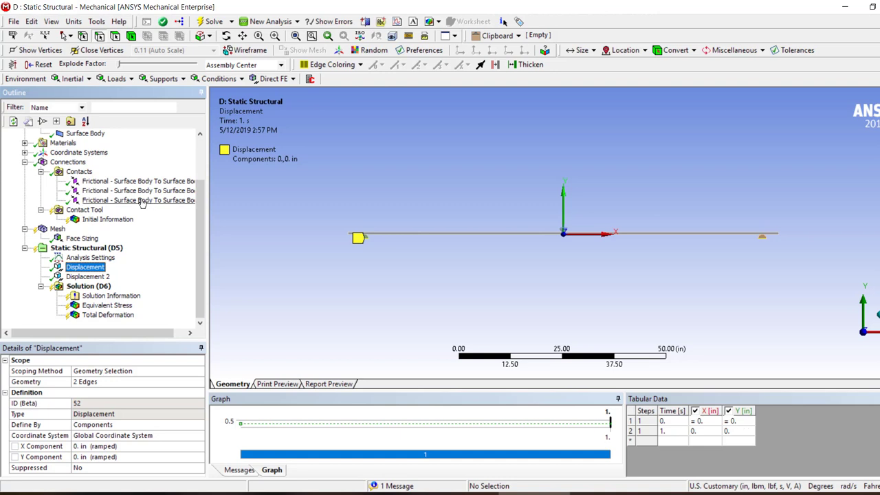
{"action": "left_click", "coordinate": [209, 22]}
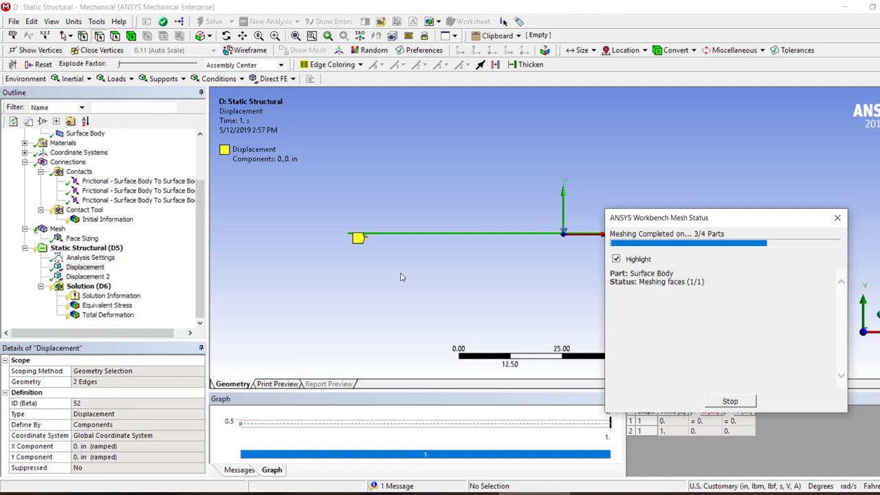
Examine the mesh on the lower support roller and the model's node and element statistics while meshing runs.
{"action": "scroll", "coordinate": [465, 200], "scroll_direction": "up", "scroll_amount": 10}
{"action": "scroll", "coordinate": [522, 196], "scroll_direction": "up", "scroll_amount": 5}
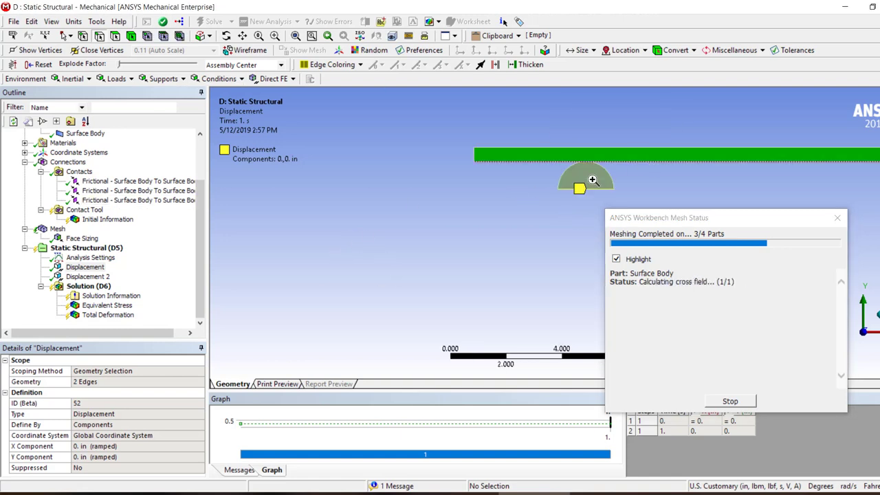
{"action": "left_click", "coordinate": [58, 228]}
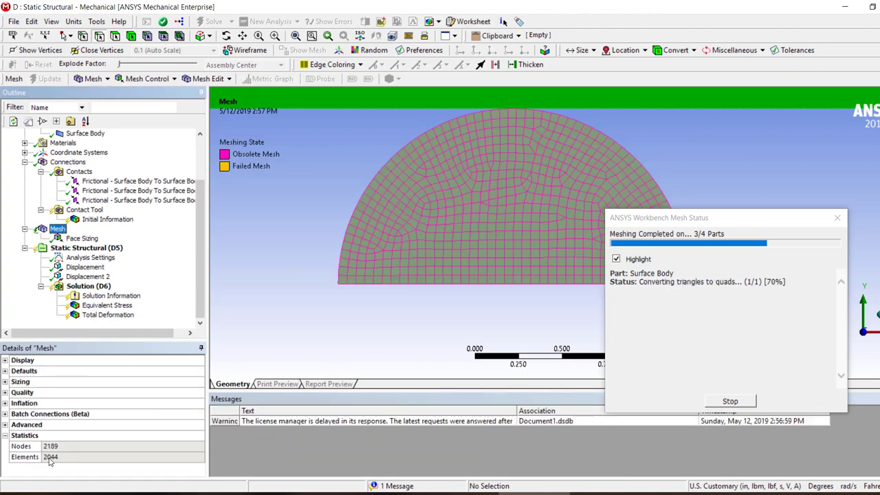
{"action": "scroll", "coordinate": [79, 274], "scroll_direction": "up", "scroll_amount": 3}
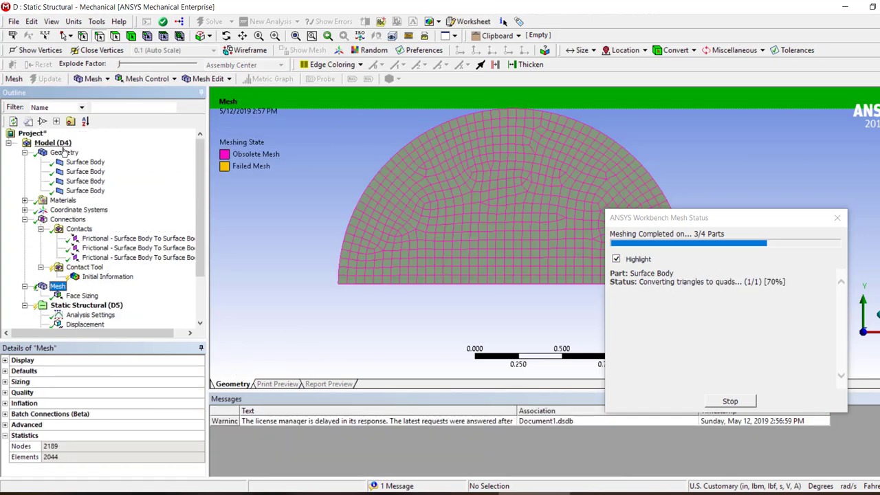
{"action": "left_click", "coordinate": [64, 153]}
{"action": "scroll", "coordinate": [87, 434], "scroll_direction": "down", "scroll_amount": 1}
{"action": "left_click", "coordinate": [5, 435]}
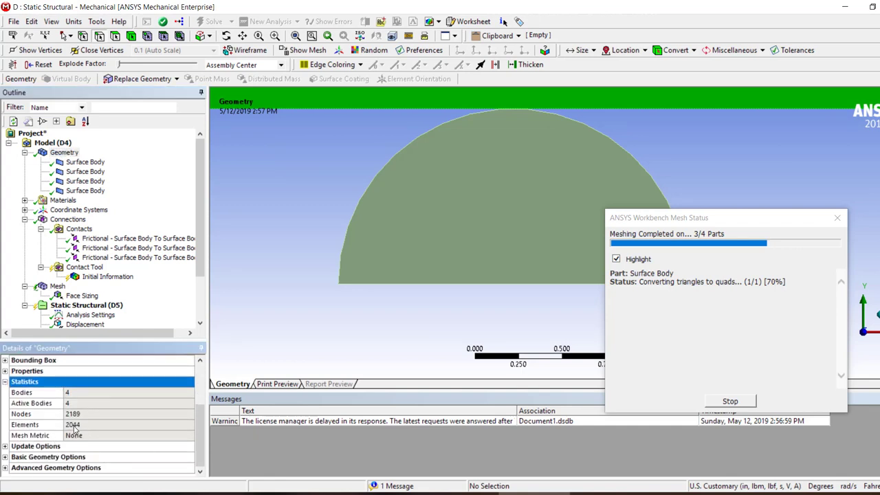
Check the mesh statistics of the individual surface bodies.
{"action": "scroll", "coordinate": [385, 289], "scroll_direction": "down", "scroll_amount": 2}
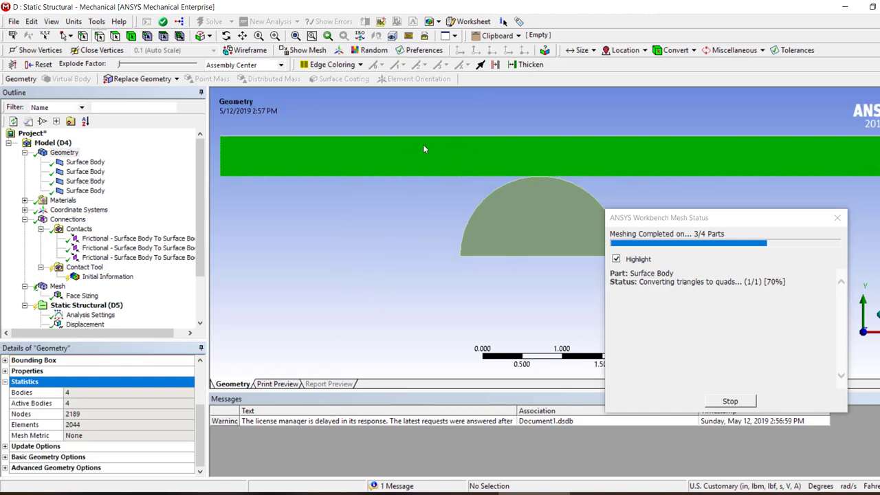
{"action": "left_click", "coordinate": [85, 171]}
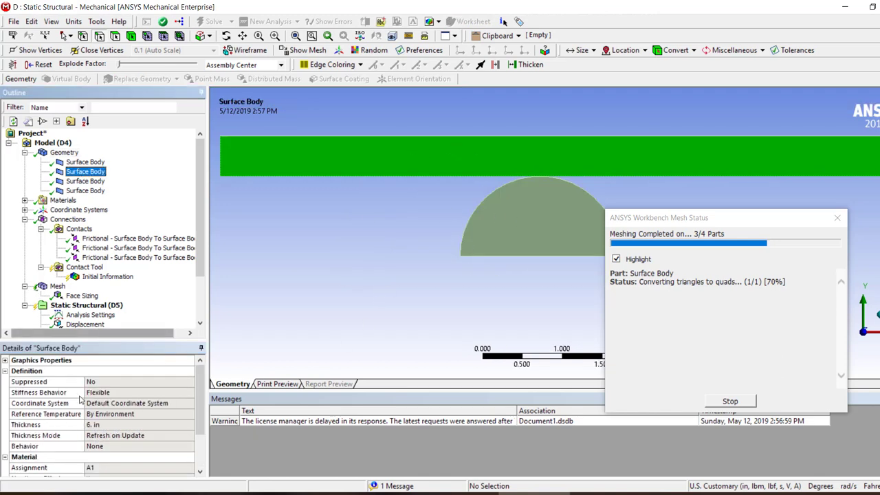
{"action": "scroll", "coordinate": [89, 407], "scroll_direction": "down", "scroll_amount": 2}
{"action": "left_click", "coordinate": [4, 468]}
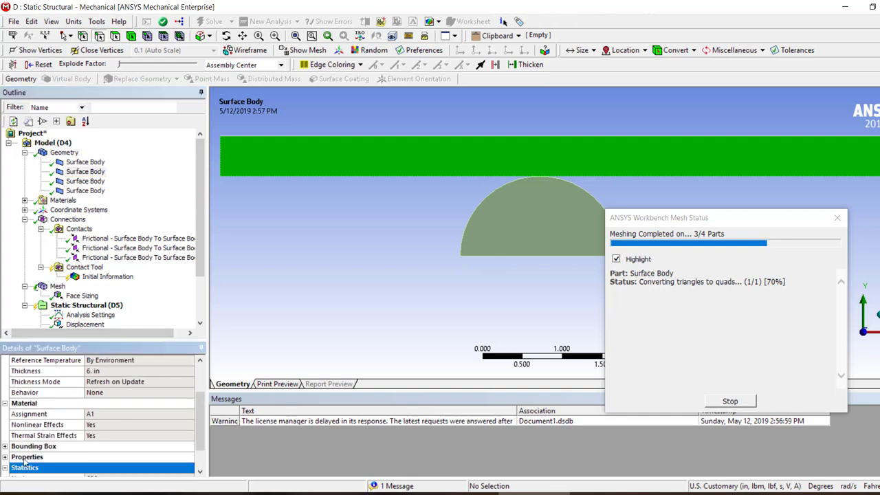
{"action": "left_click", "coordinate": [75, 182]}
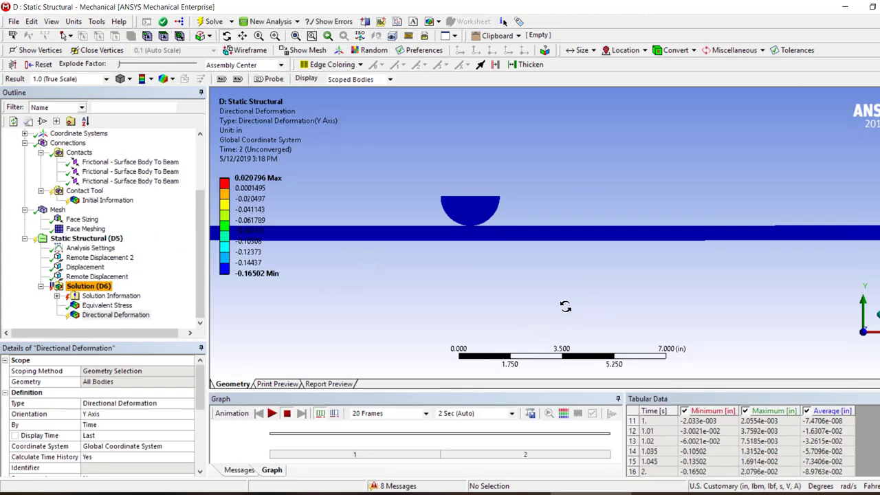
Review the three frictional contacts between the rollers and the beam, including their edge scoping, friction coefficient and definition settings.
{"action": "left_click", "coordinate": [120, 163]}
{"action": "left_click", "coordinate": [121, 171]}
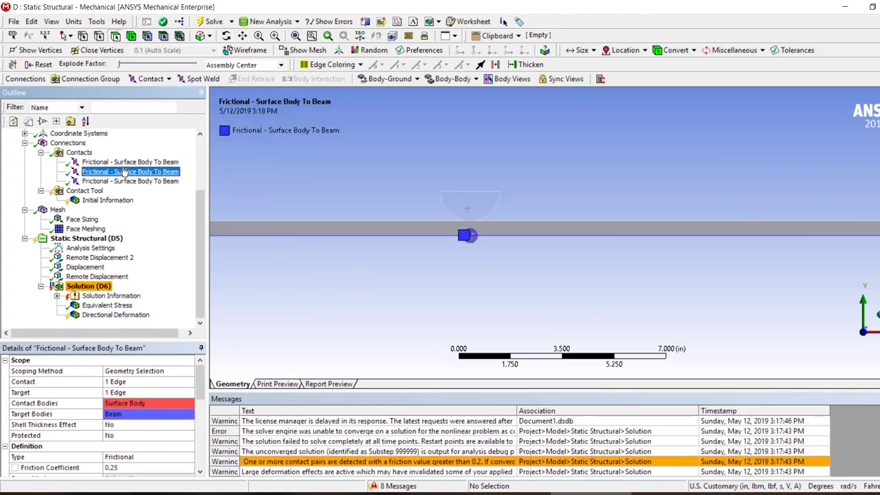
{"action": "left_click", "coordinate": [127, 181]}
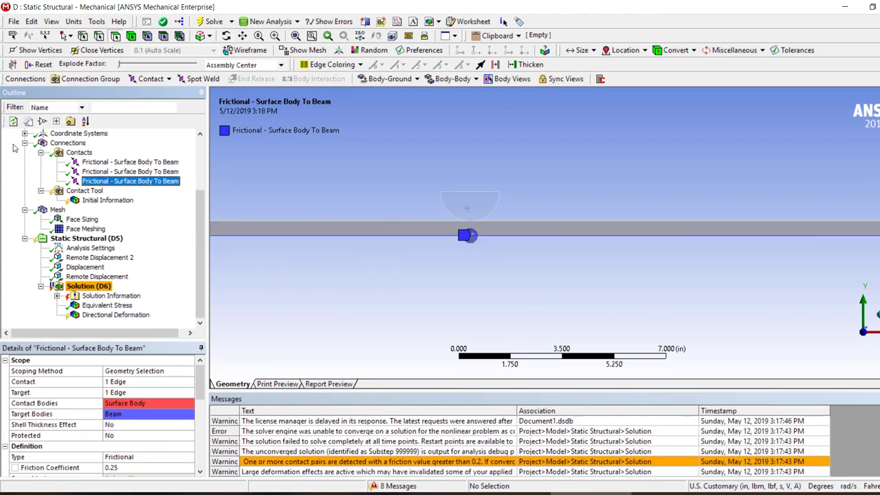
{"action": "left_click", "coordinate": [143, 163]}
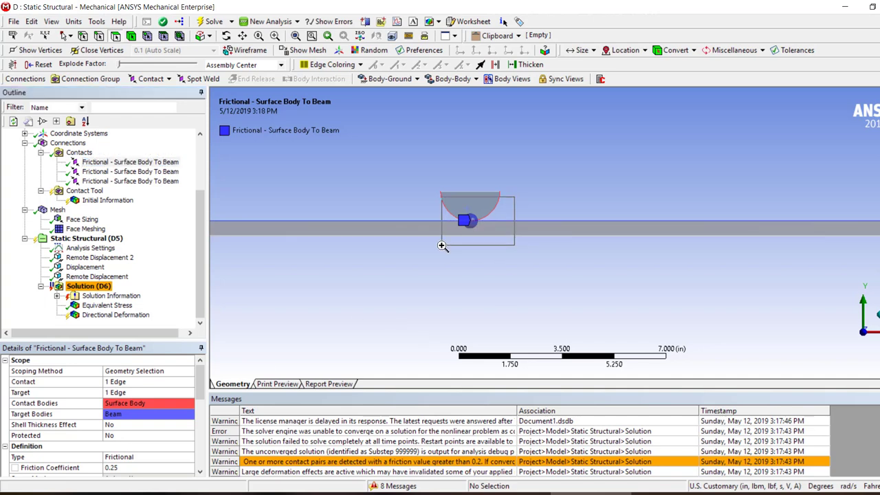
{"action": "scroll", "coordinate": [464, 219], "scroll_direction": "up", "scroll_amount": 5}
{"action": "scroll", "coordinate": [127, 414], "scroll_direction": "down", "scroll_amount": 5}
{"action": "scroll", "coordinate": [132, 412], "scroll_direction": "up", "scroll_amount": 3}
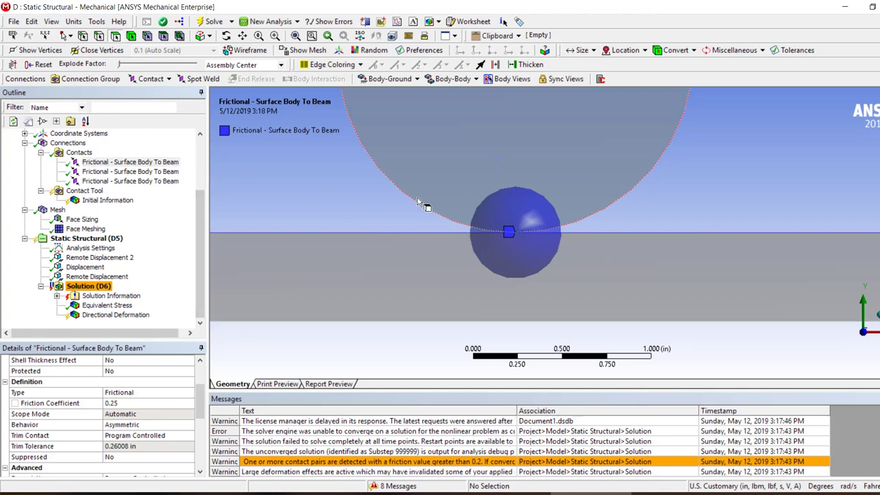
{"action": "left_click", "coordinate": [103, 162]}
{"action": "scroll", "coordinate": [135, 411], "scroll_direction": "up", "scroll_amount": 2}
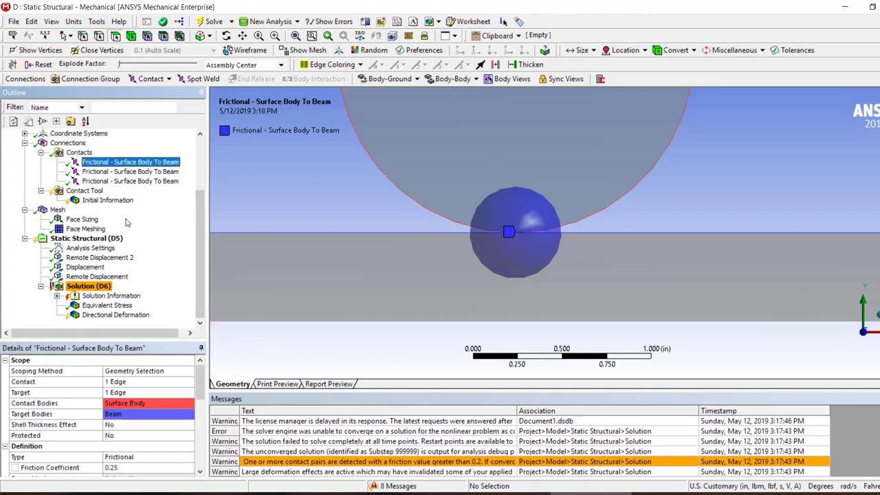
Review the analysis settings, the Remote Displacement 2 load on the upper roller and the Displacement support.
{"action": "left_click", "coordinate": [90, 248]}
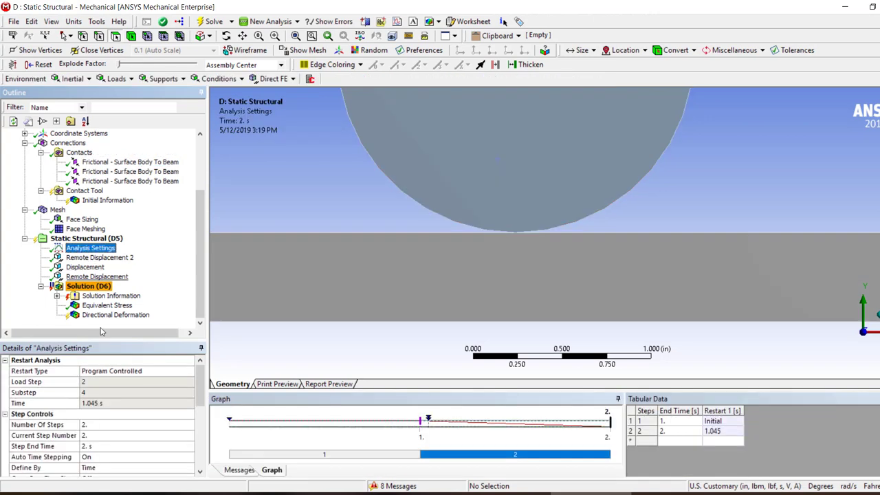
{"action": "left_click", "coordinate": [86, 258]}
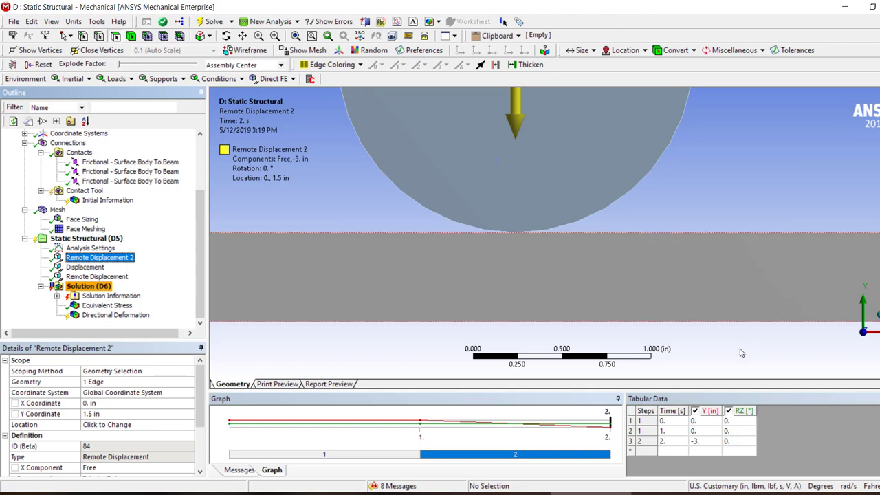
{"action": "left_click", "coordinate": [85, 266]}
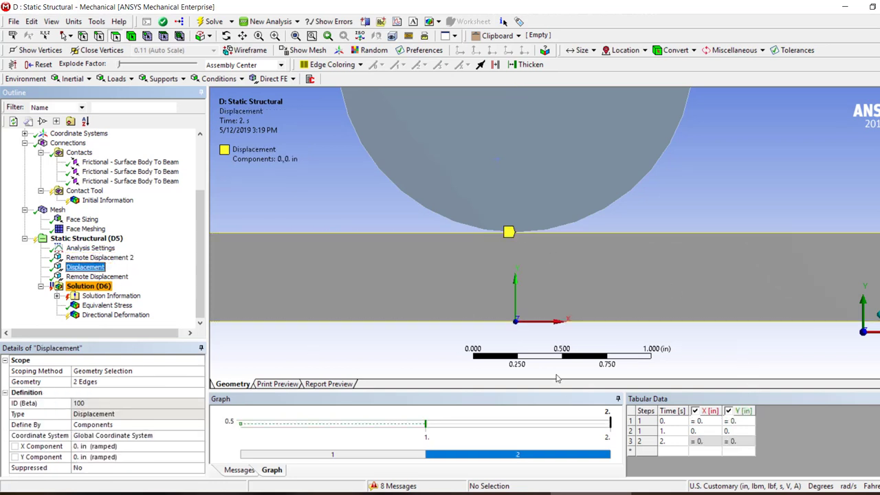
{"action": "left_click", "coordinate": [630, 241]}
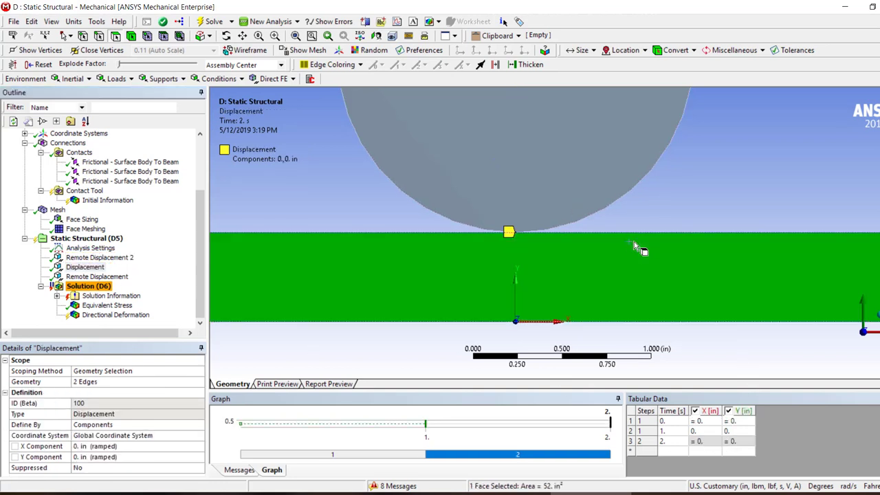
Review the force convergence plot and examine the equivalent stress distribution along the beam.
{"action": "left_click", "coordinate": [111, 296]}
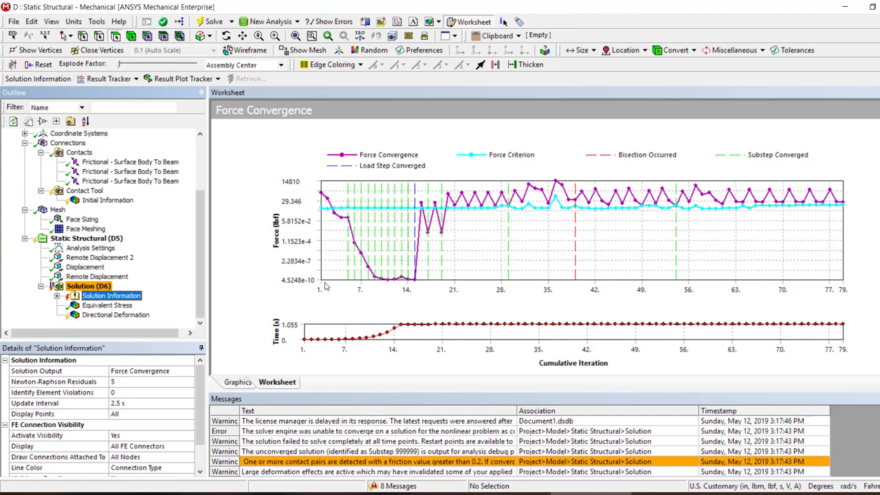
{"action": "left_click", "coordinate": [107, 305]}
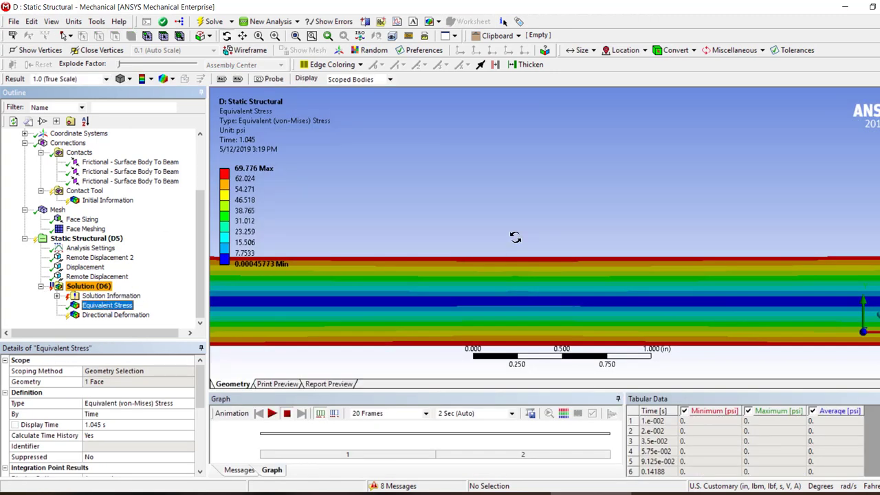
{"action": "scroll", "coordinate": [501, 302], "scroll_direction": "up", "scroll_amount": 3}
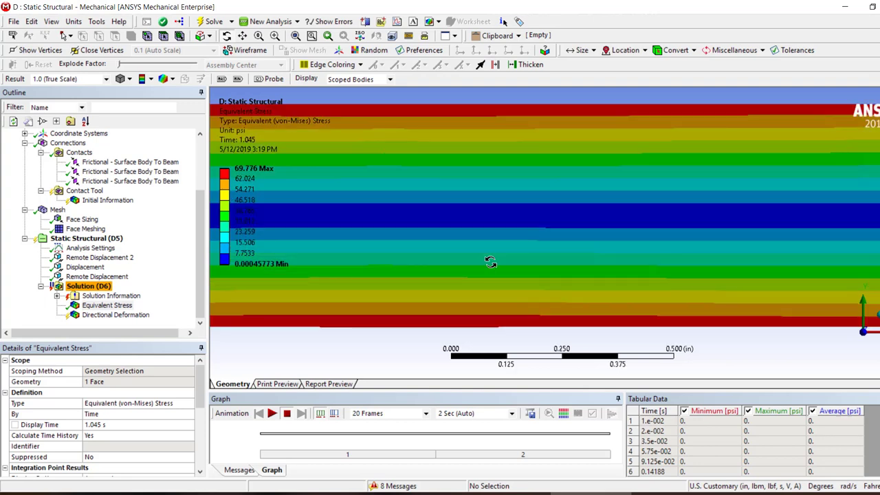
{"action": "scroll", "coordinate": [458, 240], "scroll_direction": "up", "scroll_amount": 1}
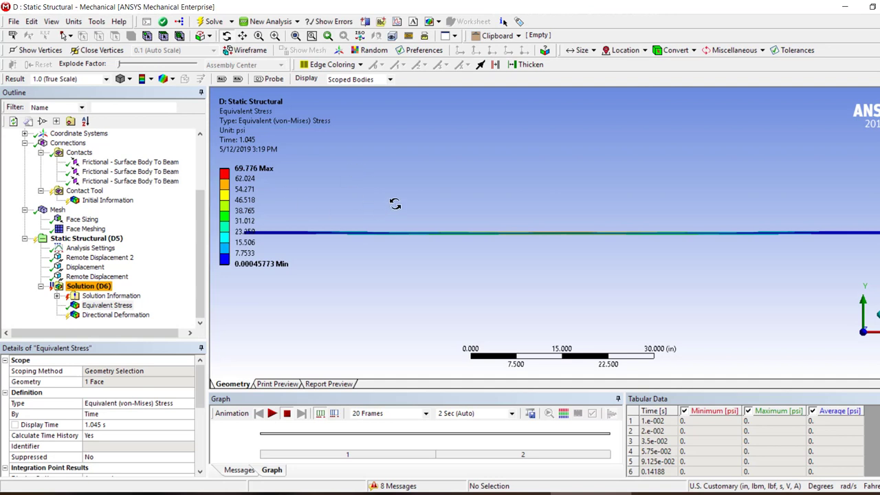
{"action": "right_click_drag", "start_coordinate": [686, 200], "coordinate": [364, 253]}
{"action": "right_click_drag", "start_coordinate": [645, 227], "coordinate": [600, 276]}
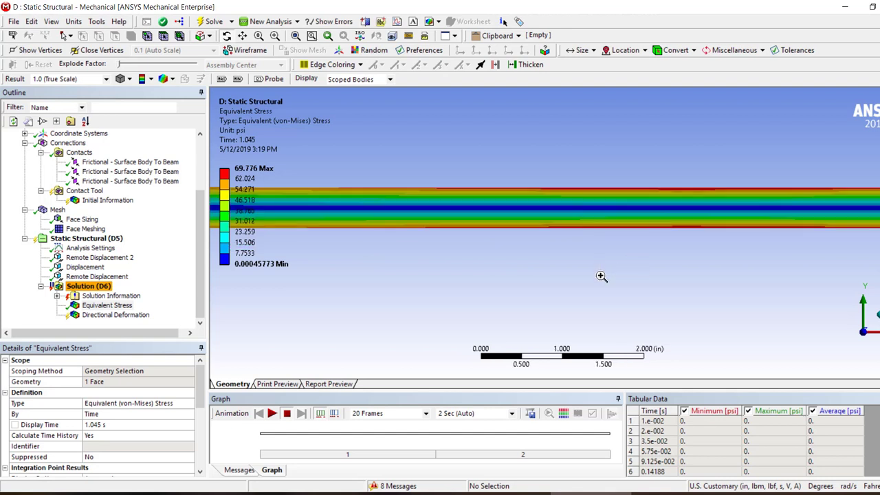
{"action": "scroll", "coordinate": [454, 309], "scroll_direction": "down", "scroll_amount": 3}
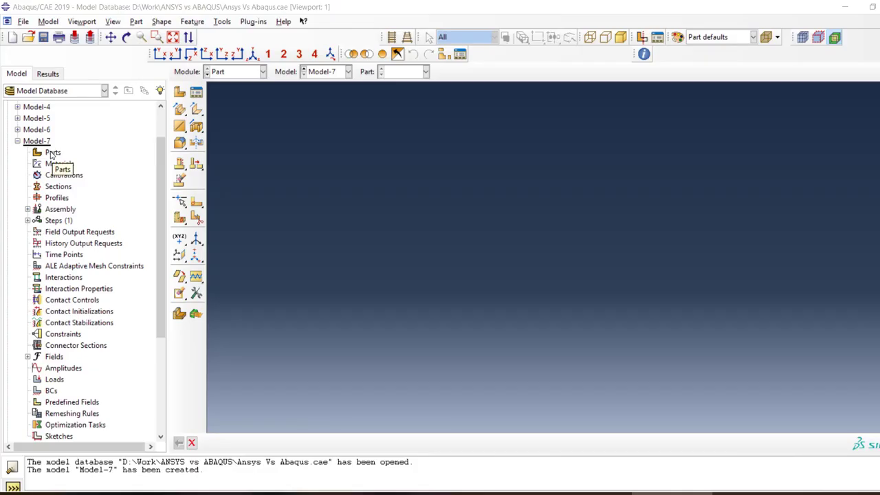
Start a 2D planar deformable shell part and sketch a horizontal rectangle about 79 by 5 units above the origin.
{"action": "double_click", "coordinate": [53, 153]}
{"action": "left_click", "coordinate": [60, 113]}
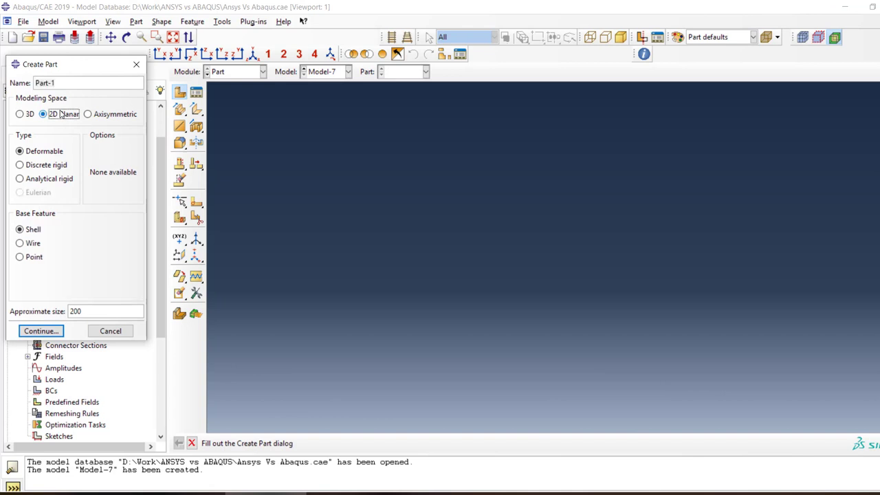
{"action": "left_click", "coordinate": [42, 330]}
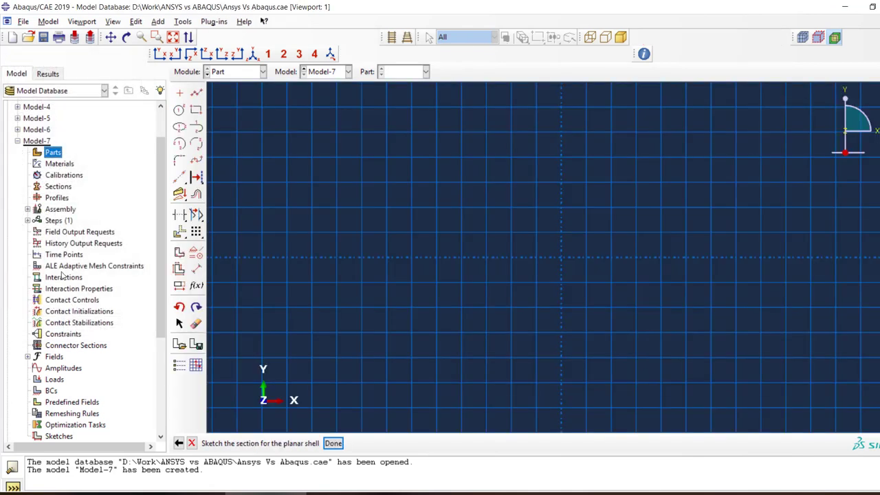
{"action": "left_click", "coordinate": [196, 110]}
{"action": "left_click", "coordinate": [388, 182]}
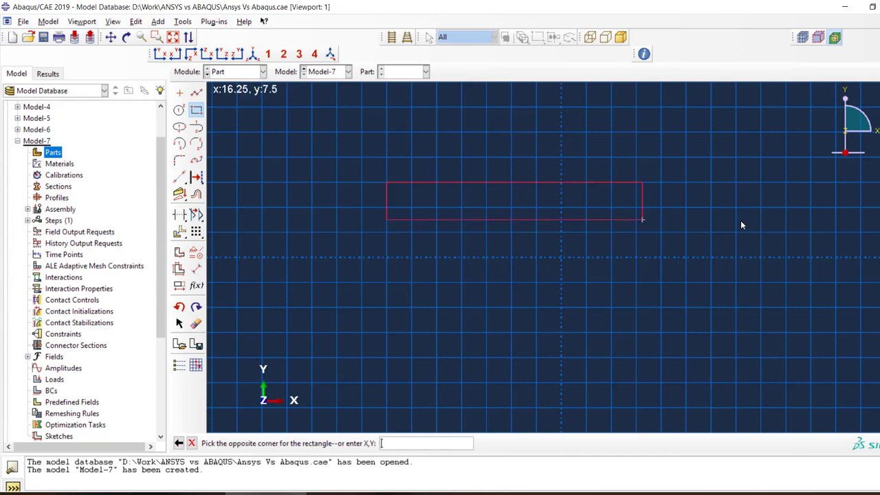
{"action": "left_click", "coordinate": [780, 207]}
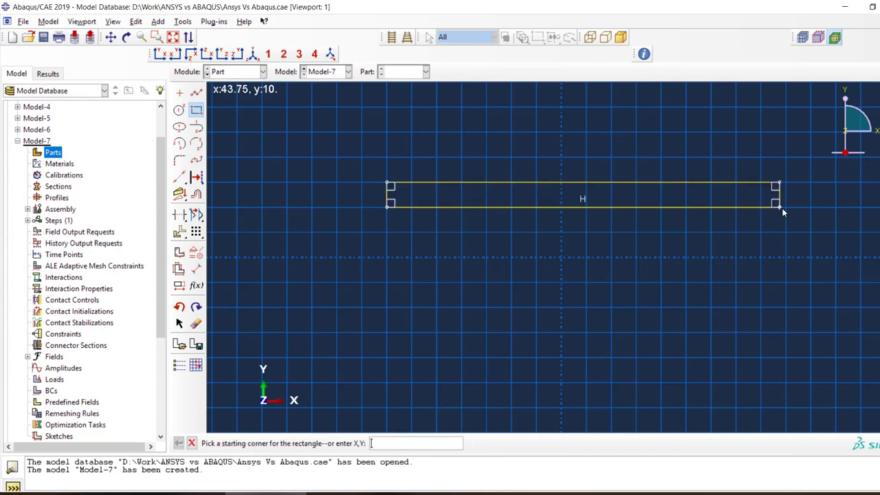
Place an isolated point at the sketch origin and apply a Fixed constraint to it.
{"action": "left_click", "coordinate": [179, 93]}
{"action": "left_click", "coordinate": [561, 257]}
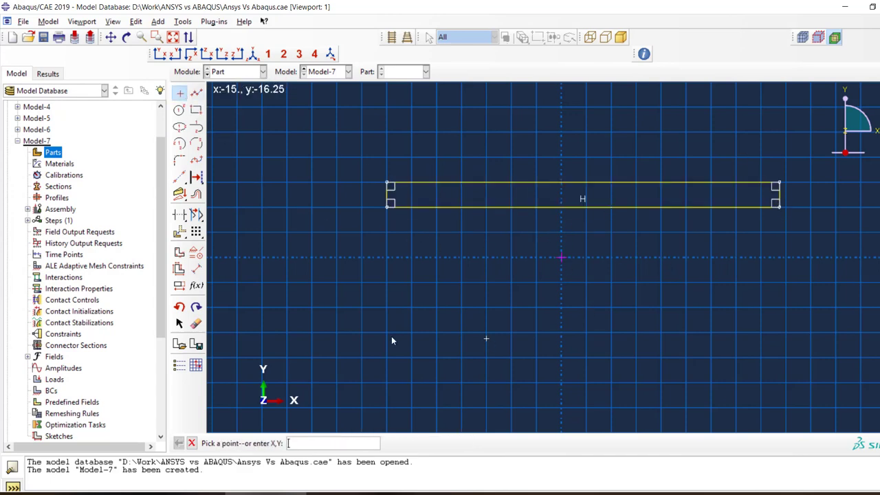
{"action": "left_click", "coordinate": [179, 252]}
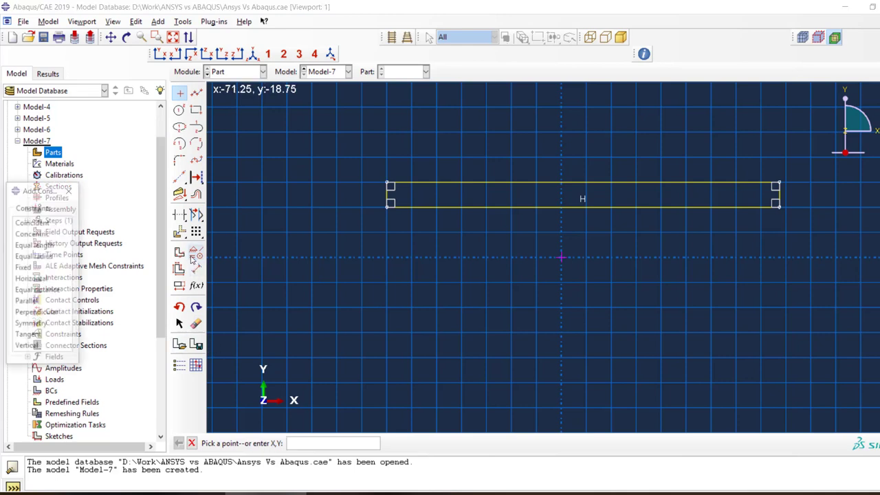
{"action": "left_click", "coordinate": [24, 267]}
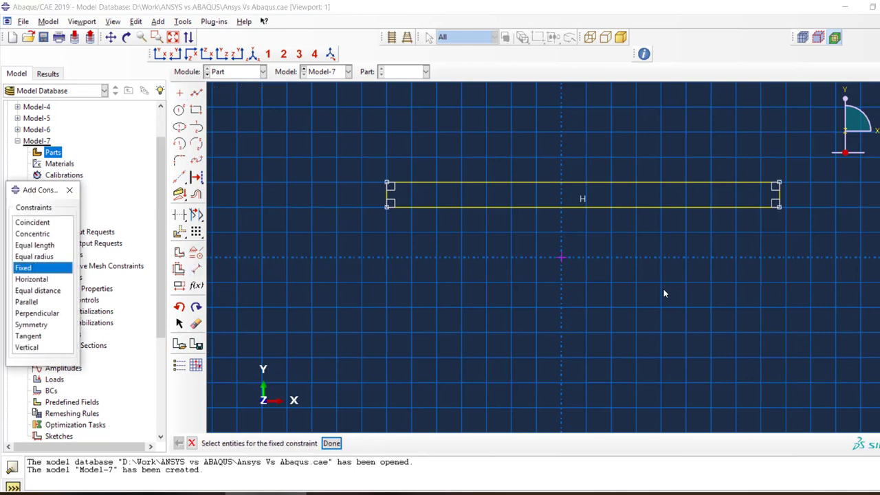
{"action": "left_click", "coordinate": [561, 257]}
{"action": "left_click", "coordinate": [331, 443]}
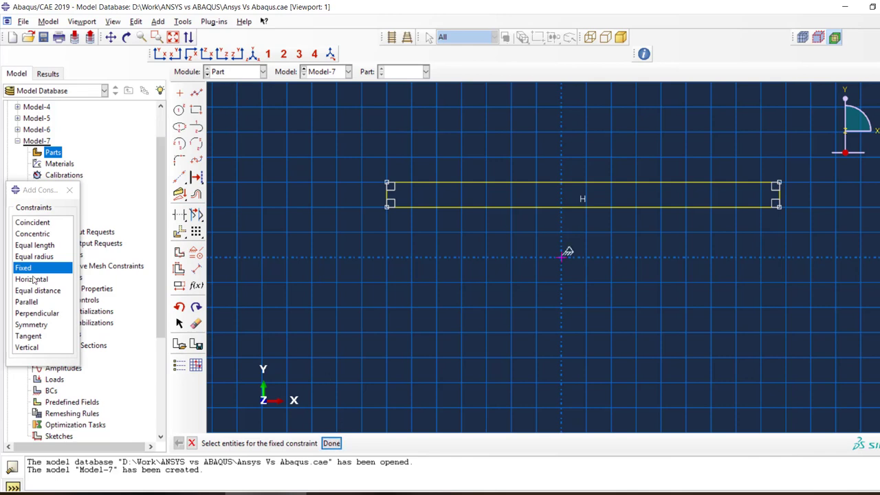
Constrain the rectangle's lower edge to be coincident with the fixed origin point.
{"action": "left_click", "coordinate": [34, 223]}
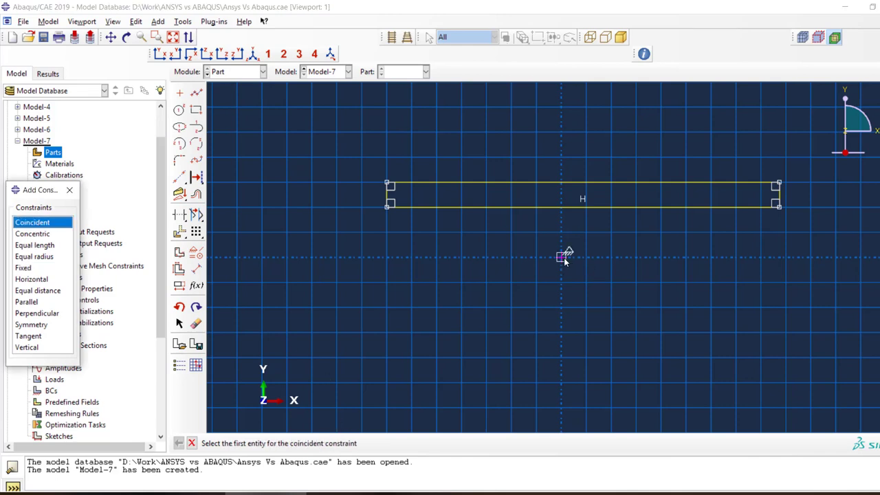
{"action": "left_click", "coordinate": [562, 257]}
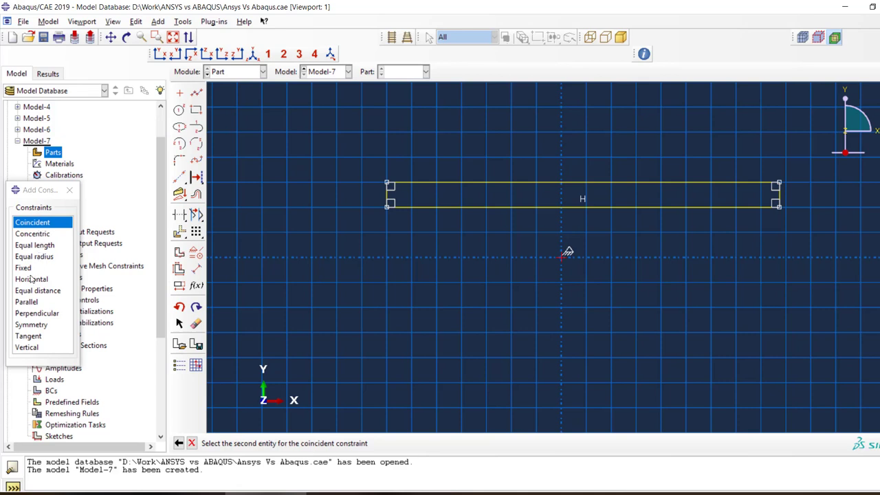
{"action": "left_click", "coordinate": [543, 207]}
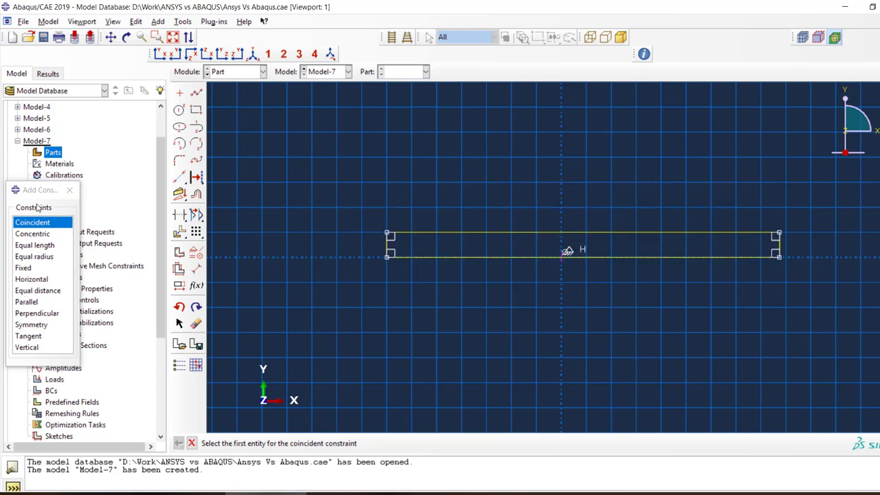
{"action": "left_click", "coordinate": [69, 190]}
Dimension the rectangle's left and right ends at 52 each from the fixed origin point.
{"action": "left_click", "coordinate": [196, 268]}
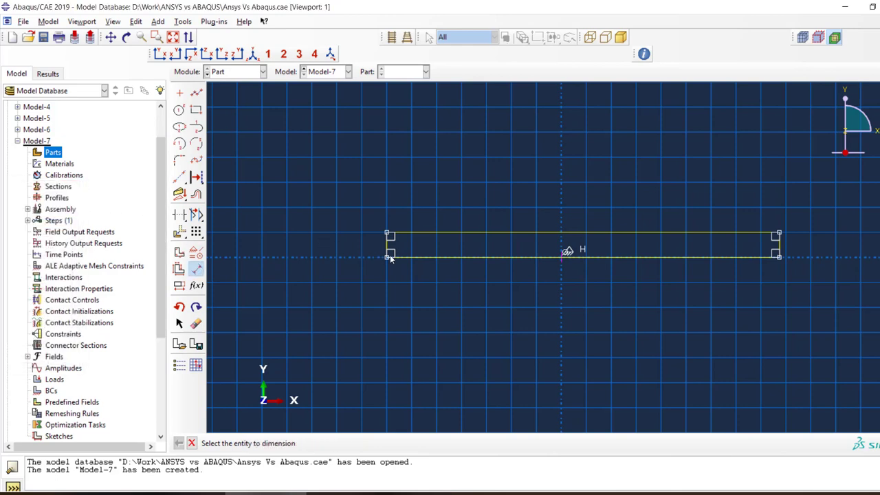
{"action": "left_click", "coordinate": [388, 257]}
{"action": "left_click", "coordinate": [564, 255]}
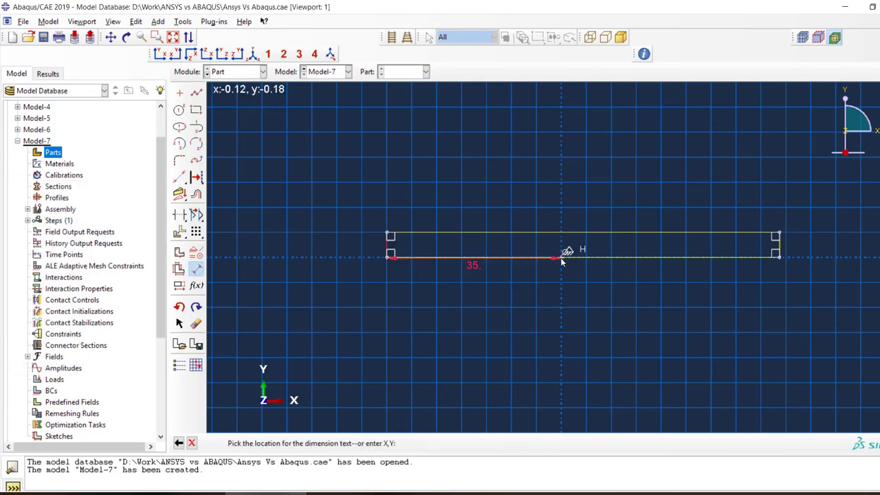
{"action": "left_click", "coordinate": [524, 275]}
{"action": "type", "text": "52"}
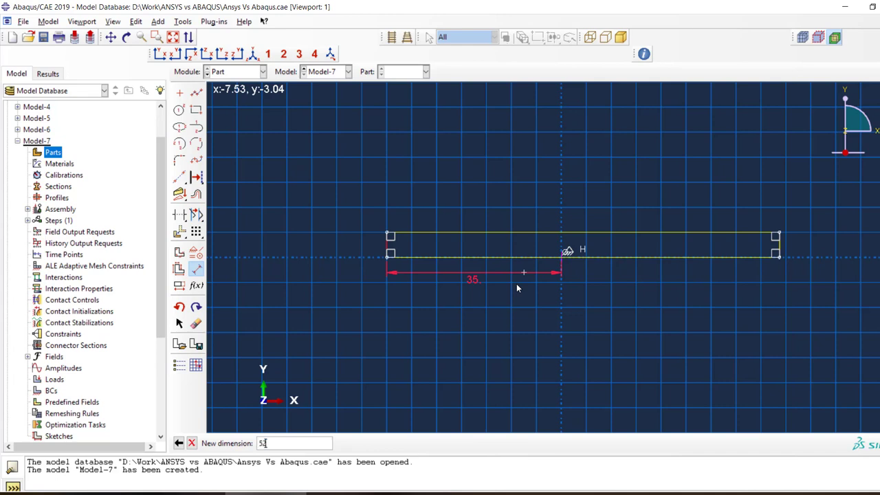
{"action": "key", "text": "Return"}
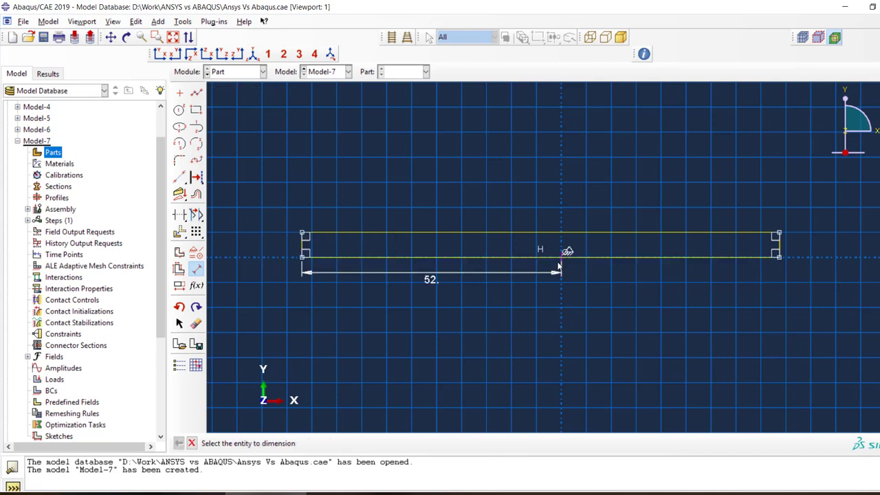
{"action": "left_click", "coordinate": [563, 257]}
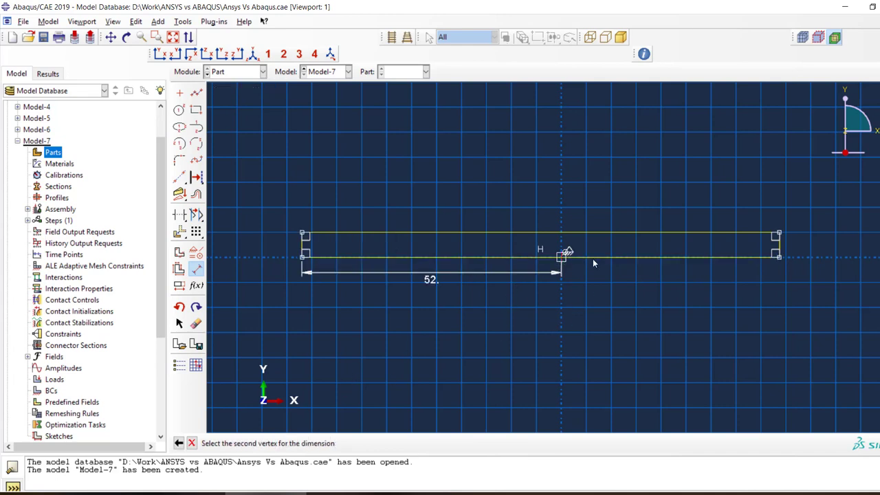
{"action": "left_click", "coordinate": [778, 249]}
{"action": "left_click", "coordinate": [726, 277]}
{"action": "type", "text": "52"}
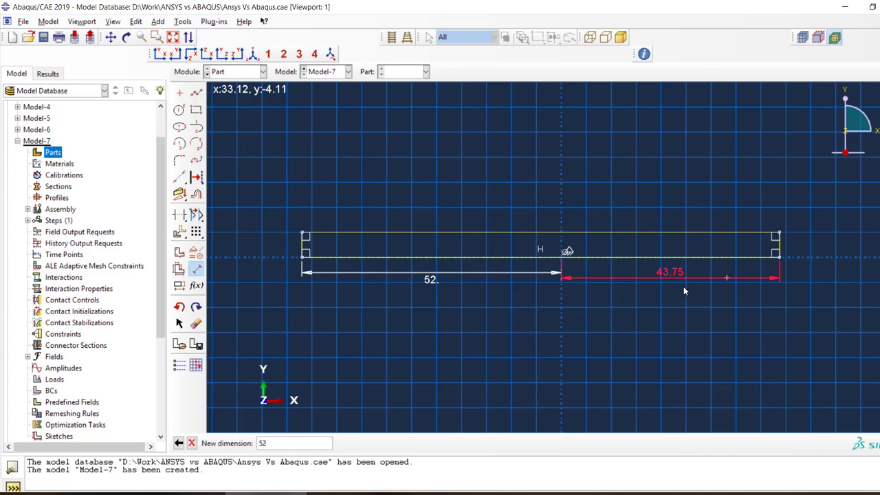
{"action": "key", "text": "Return"}
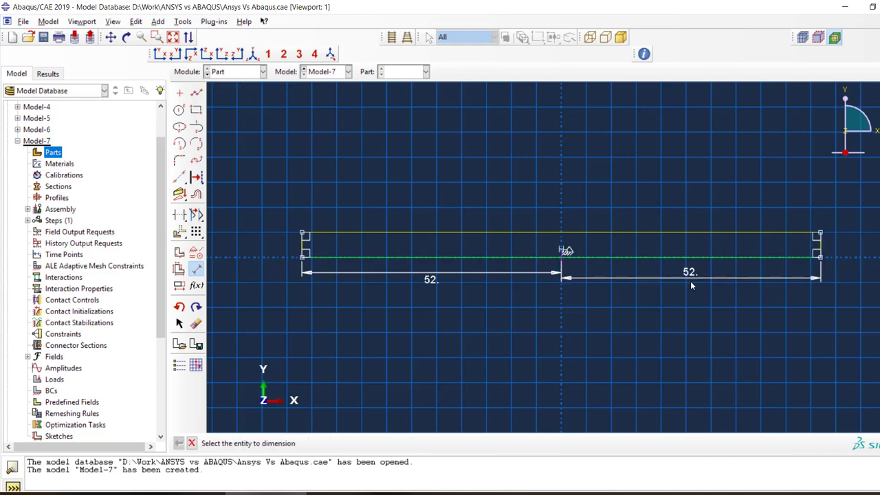
Dimension the rectangle's height as 0.5 and finish the sketch to create the beam part.
{"action": "left_click", "coordinate": [819, 245]}
{"action": "left_click", "coordinate": [863, 253]}
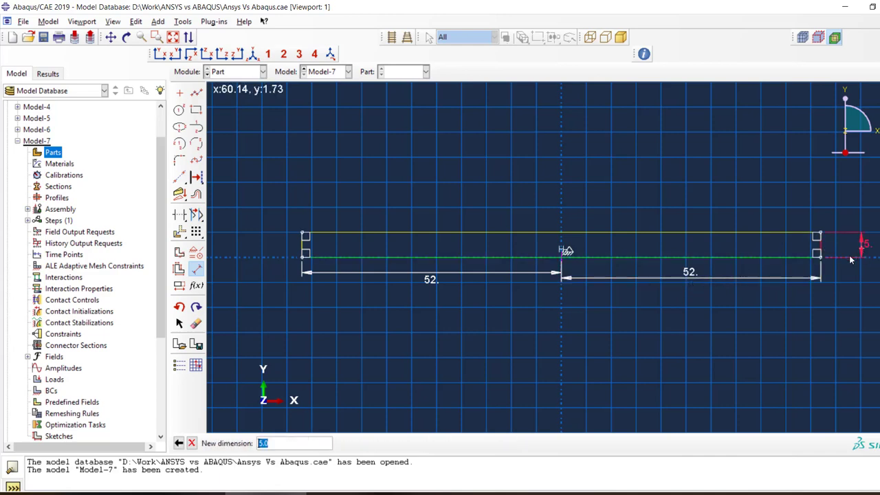
{"action": "type", "text": "0.5"}
{"action": "key", "text": "Return"}
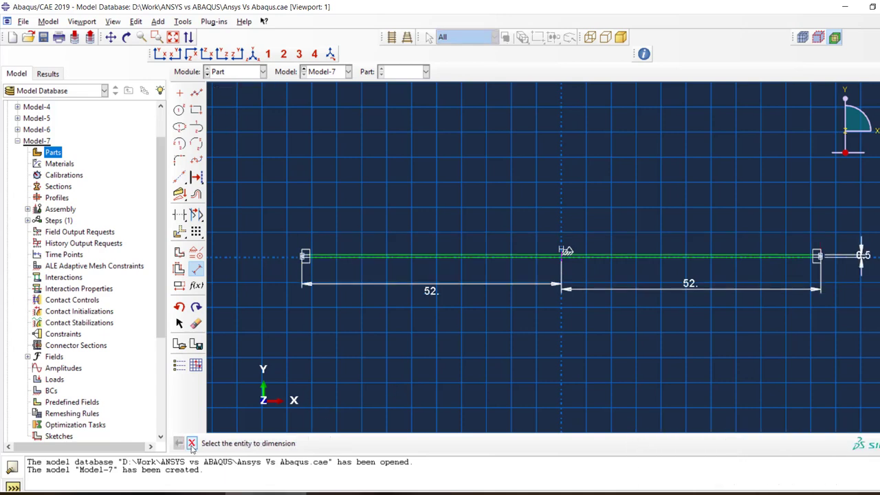
{"action": "left_click", "coordinate": [192, 443]}
{"action": "left_click", "coordinate": [333, 443]}
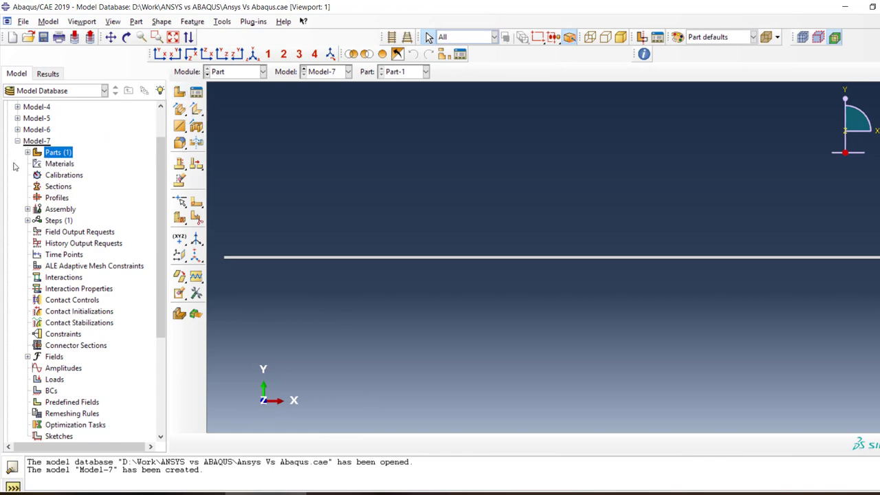
Start a second 2D planar deformable shell part and sketch a circle of about 4.5 radius centred on the origin.
{"action": "double_click", "coordinate": [56, 153]}
{"action": "double_click", "coordinate": [56, 152]}
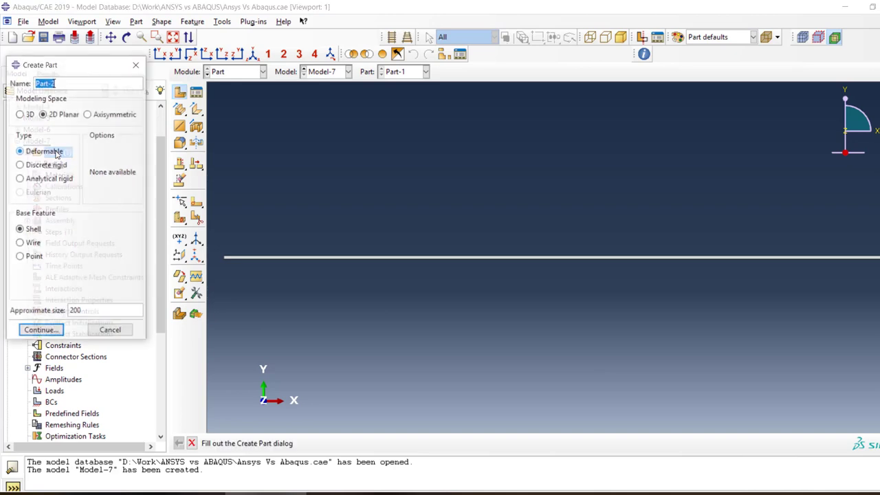
{"action": "left_click", "coordinate": [42, 330]}
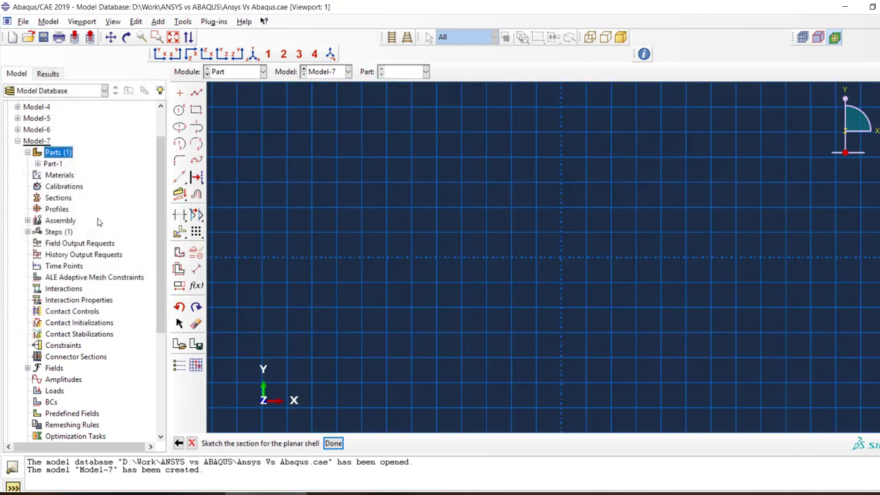
{"action": "left_click", "coordinate": [179, 110]}
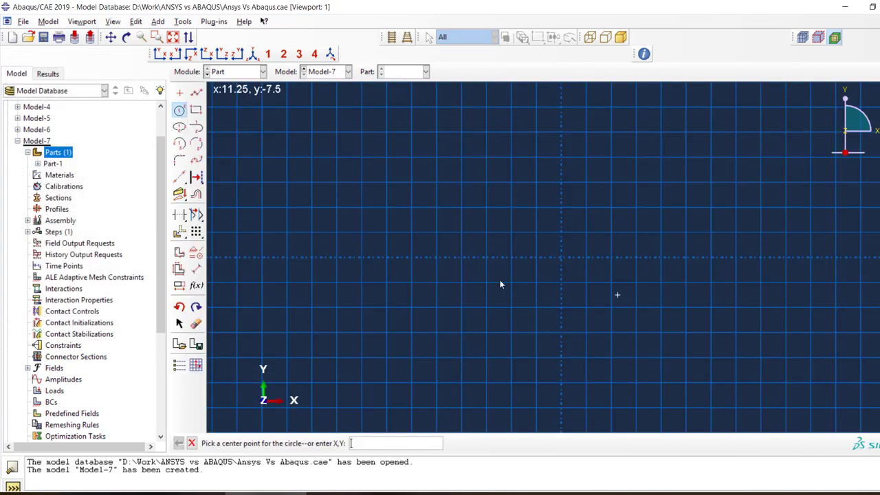
{"action": "left_click", "coordinate": [561, 258]}
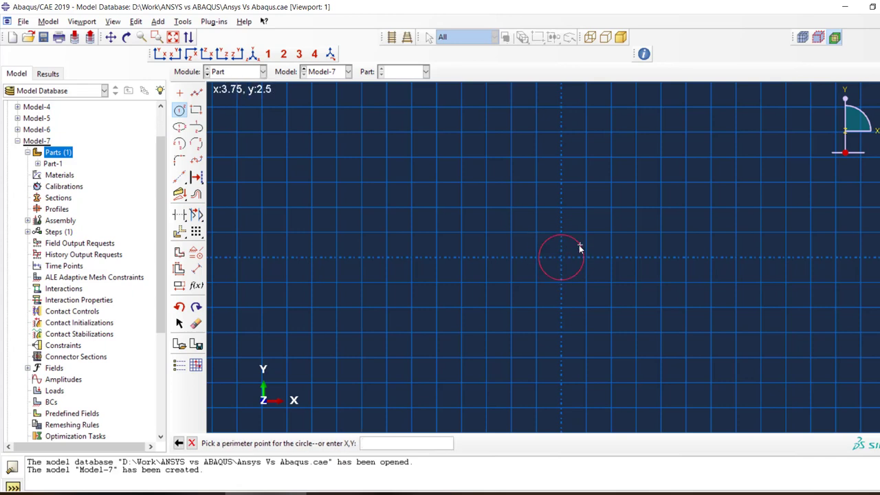
{"action": "left_click", "coordinate": [580, 247]}
Set the circle's radius dimension to 1.
{"action": "left_click", "coordinate": [195, 269]}
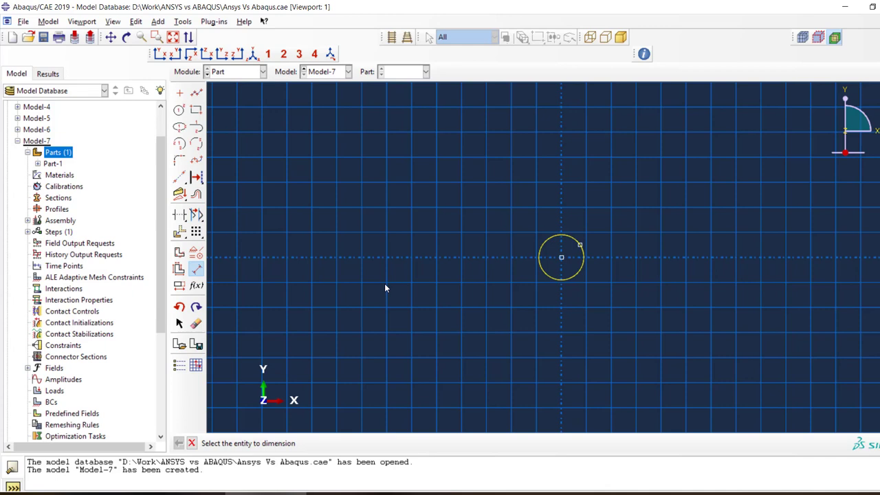
{"action": "left_click", "coordinate": [539, 259]}
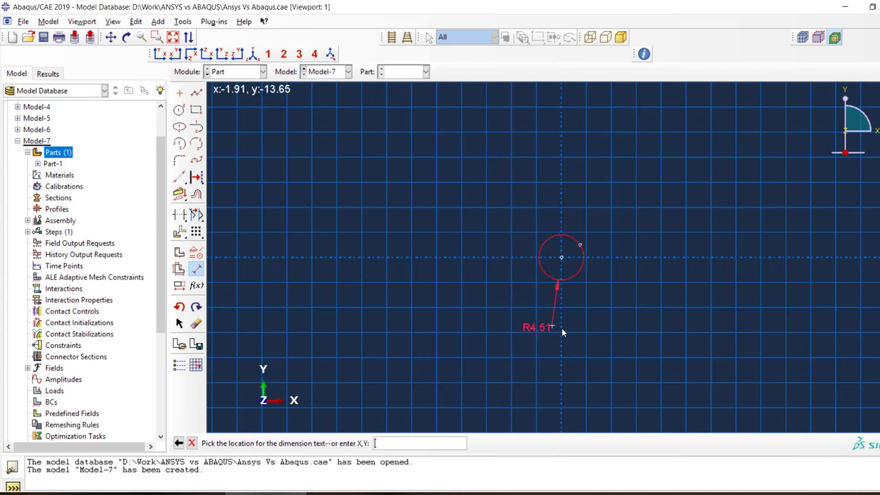
{"action": "left_click", "coordinate": [531, 296]}
{"action": "type", "text": "1"}
{"action": "key", "text": "Return"}
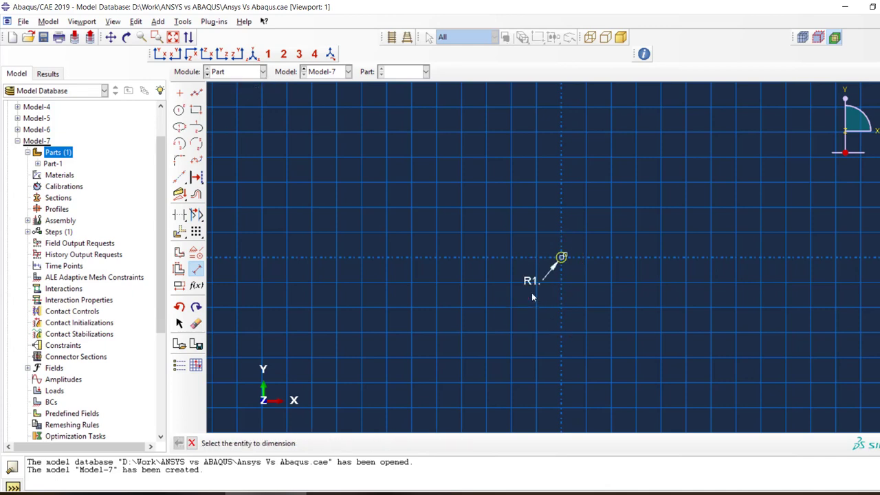
Draw a horizontal line about 10 units long through the circle's centre, extending past both sides.
{"action": "scroll", "coordinate": [576, 237], "scroll_direction": "up", "scroll_amount": 2}
{"action": "scroll", "coordinate": [557, 269], "scroll_direction": "up", "scroll_amount": 1}
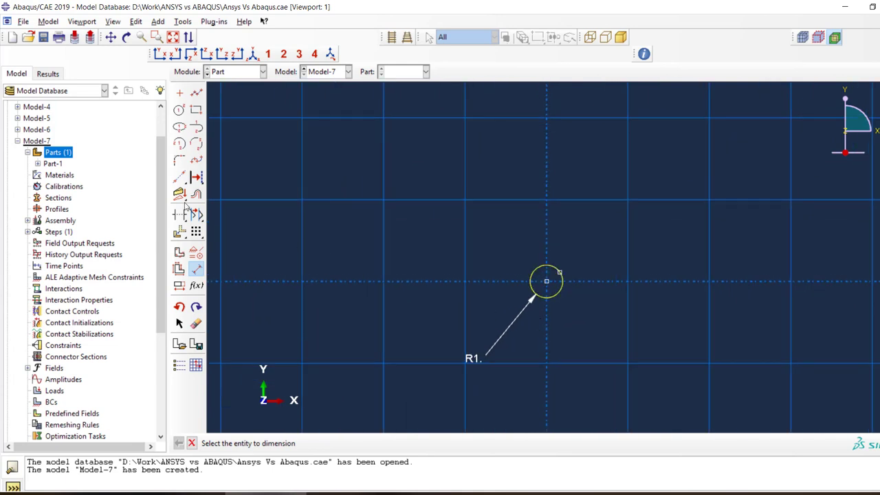
{"action": "left_click", "coordinate": [196, 92]}
{"action": "left_click", "coordinate": [466, 282]}
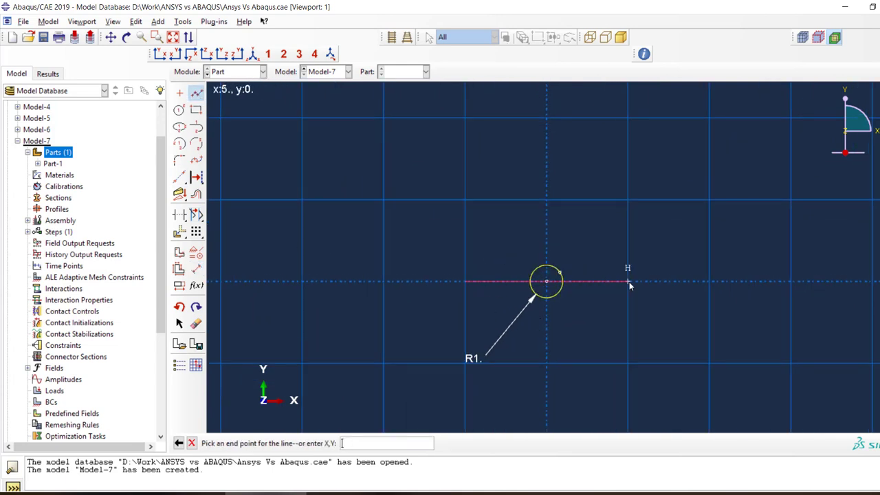
{"action": "scroll", "coordinate": [623, 279], "scroll_direction": "up", "scroll_amount": 1}
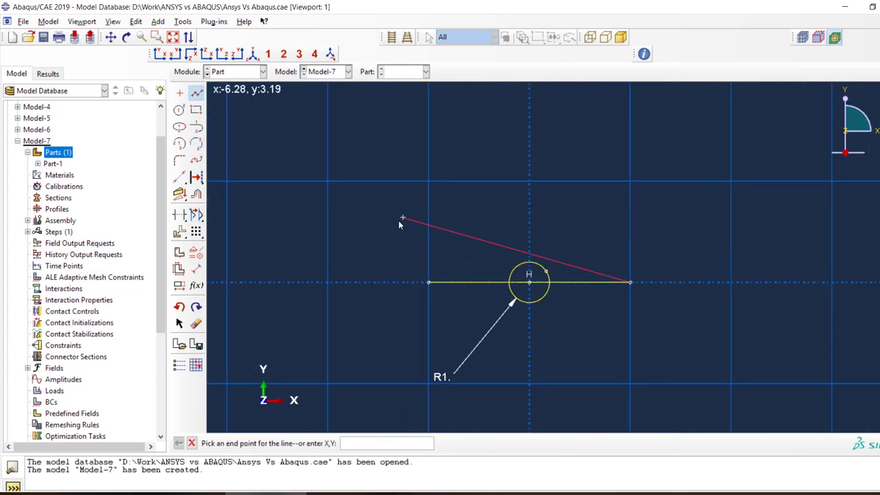
{"action": "key", "text": "Escape"}
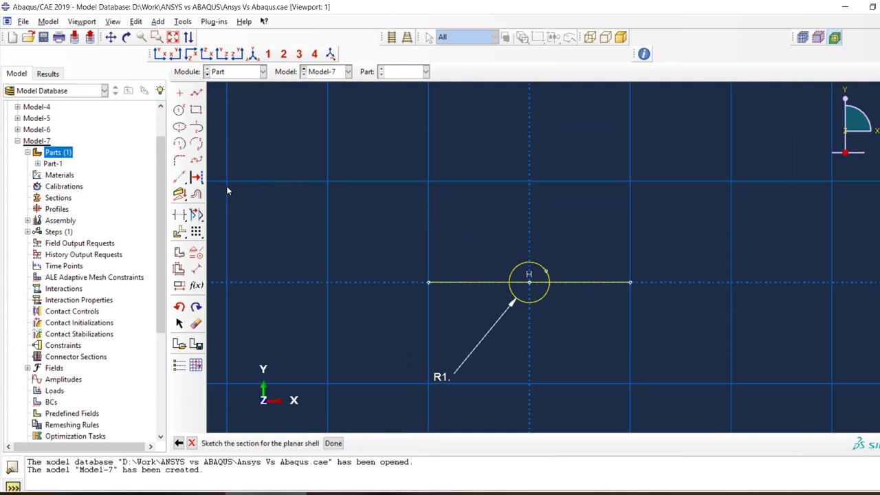
Trim the line ends outside the circle and its lower arc, leaving a closed upper semicircle.
{"action": "left_click", "coordinate": [178, 215]}
{"action": "left_click", "coordinate": [444, 282]}
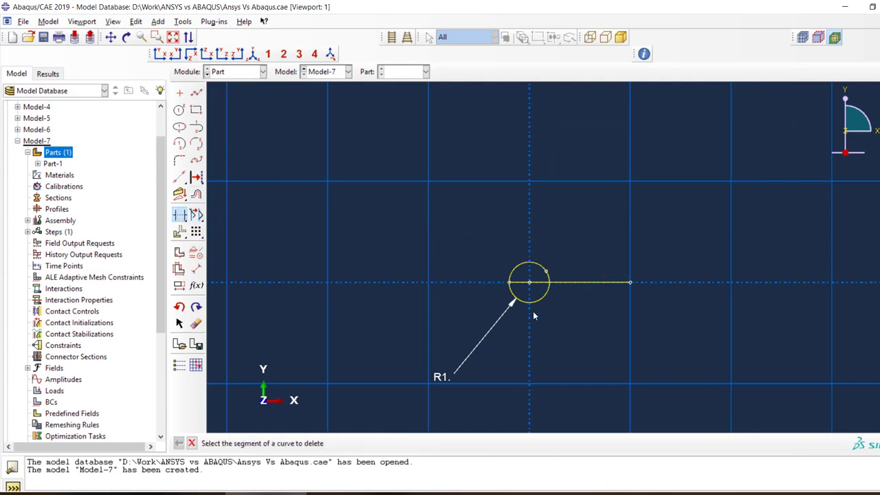
{"action": "left_click", "coordinate": [538, 299]}
{"action": "left_click", "coordinate": [570, 283]}
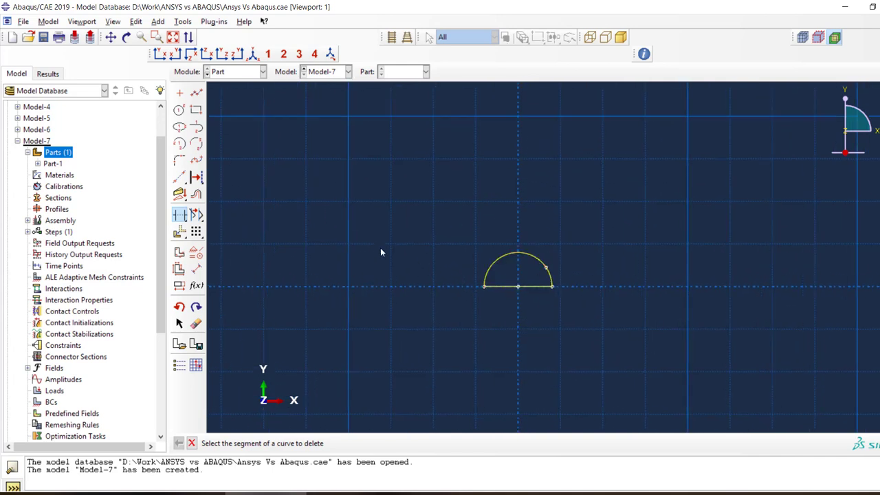
{"action": "left_click", "coordinate": [192, 442]}
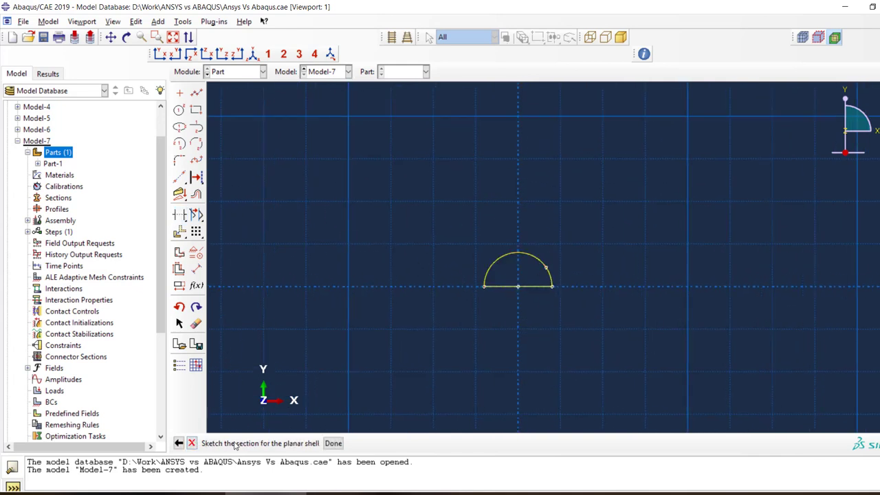
Finish the semicircle part and create an isotropic elastic material with Young's modulus 1.6e6 and Poisson's ratio 0.3.
{"action": "left_click", "coordinate": [333, 443]}
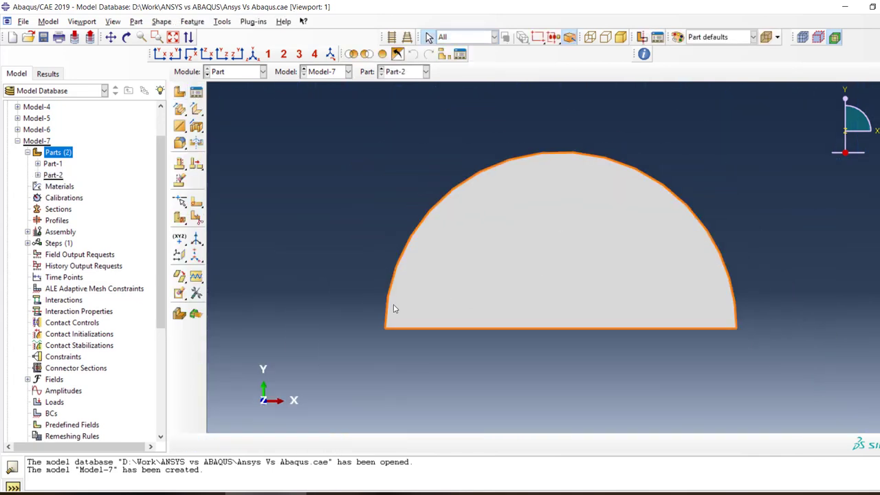
{"action": "double_click", "coordinate": [59, 187]}
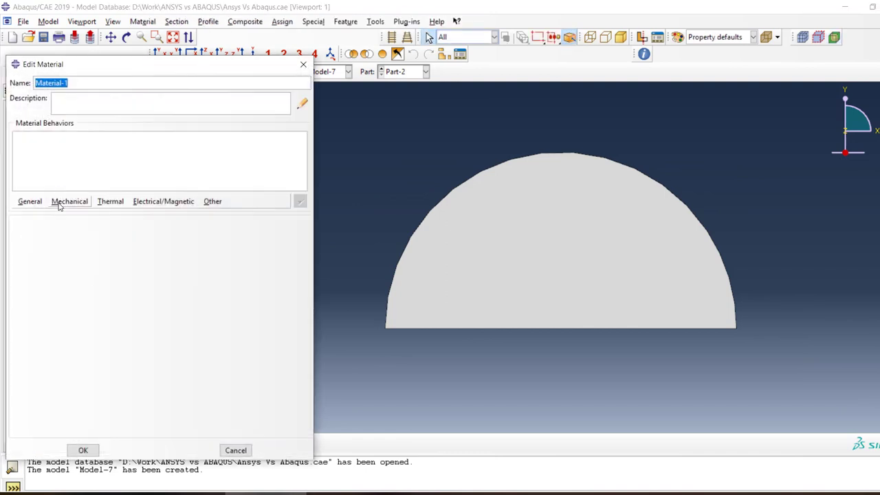
{"action": "left_click", "coordinate": [61, 201]}
{"action": "mouse_move", "coordinate": [172, 213]}
{"action": "left_click", "coordinate": [219, 214]}
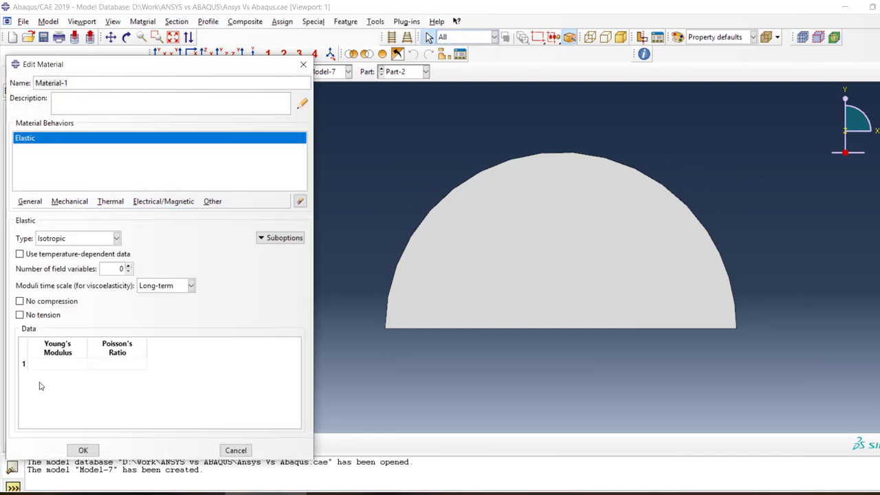
{"action": "left_click", "coordinate": [65, 364]}
{"action": "type", "text": "1.6e"}
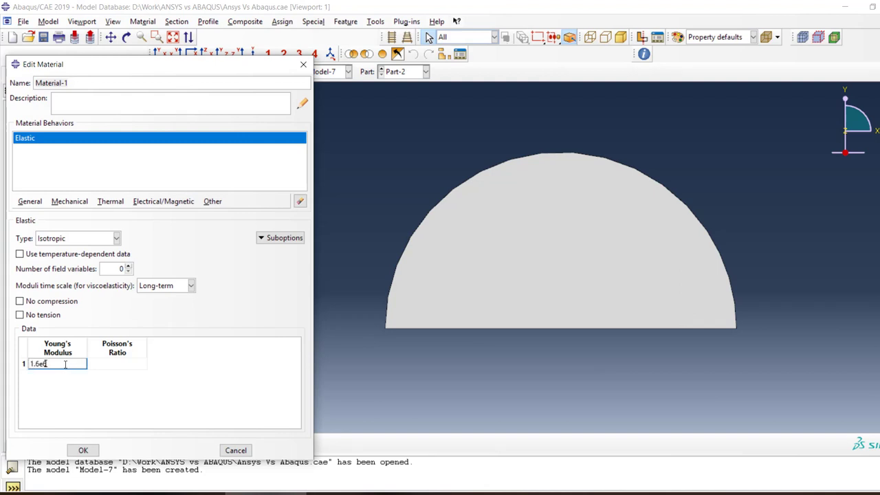
{"action": "key", "text": "Tab"}
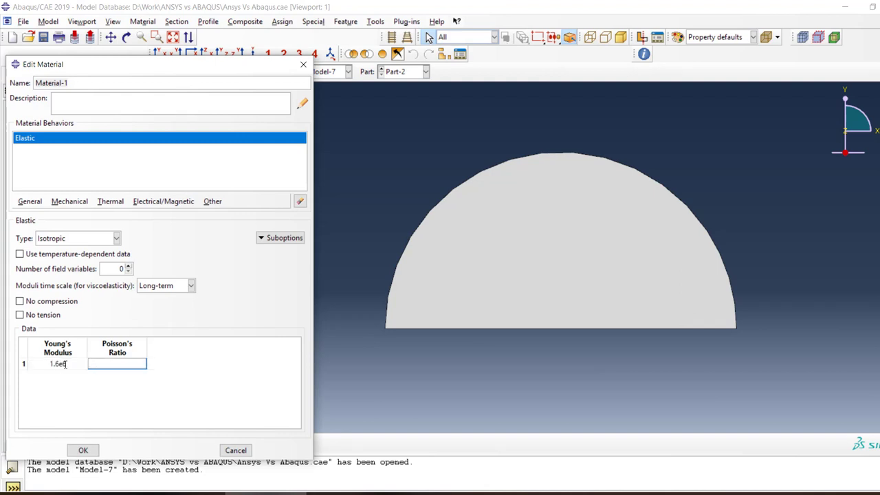
{"action": "key", "text": "Return"}
{"action": "left_click", "coordinate": [83, 450]}
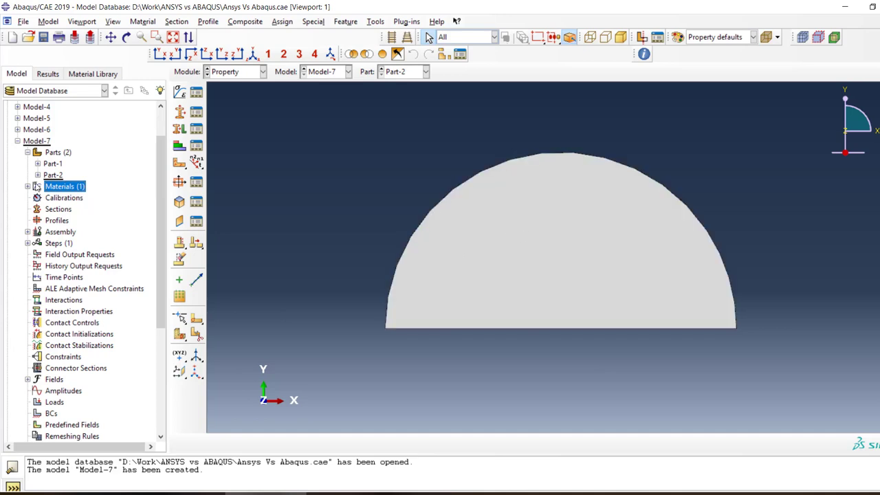
Reopen the new material to check its elastic constants, leaving it without changes.
{"action": "left_click", "coordinate": [28, 187]}
{"action": "double_click", "coordinate": [52, 198]}
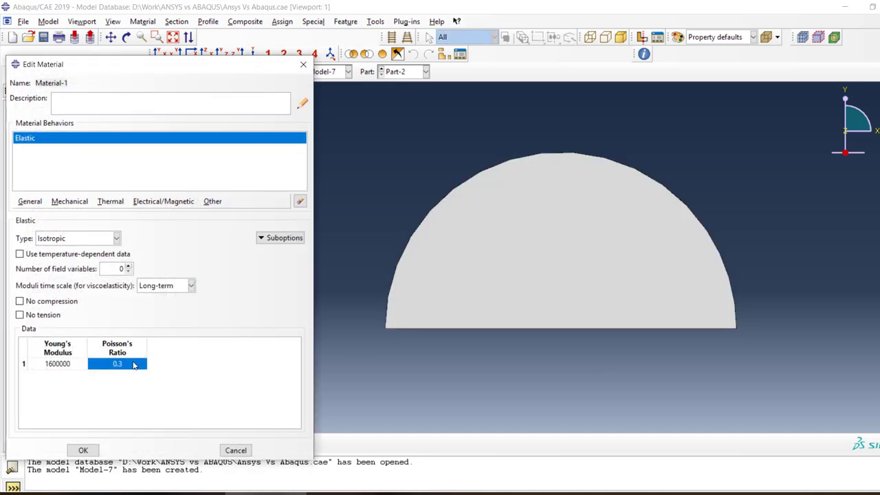
{"action": "left_click", "coordinate": [236, 450]}
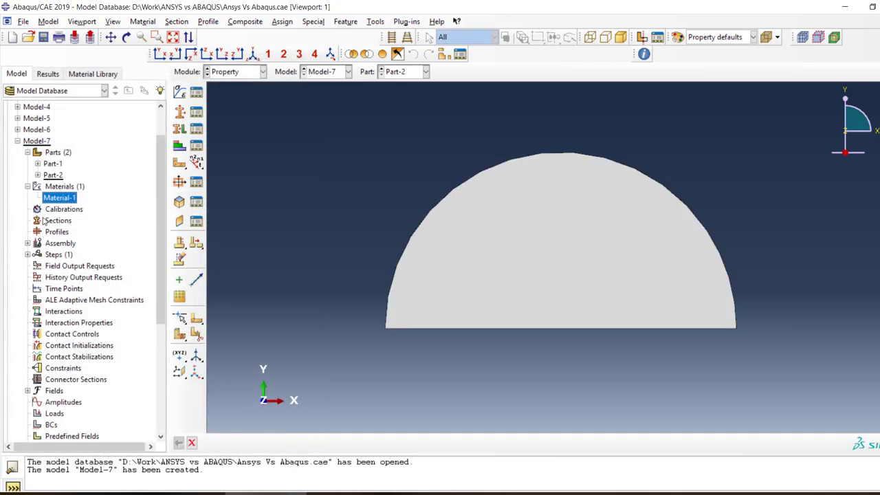
Create a solid homogeneous section using Material-1 and assign it to the whole semicircle part as Set-1.
{"action": "left_click", "coordinate": [180, 128]}
{"action": "left_click", "coordinate": [582, 302]}
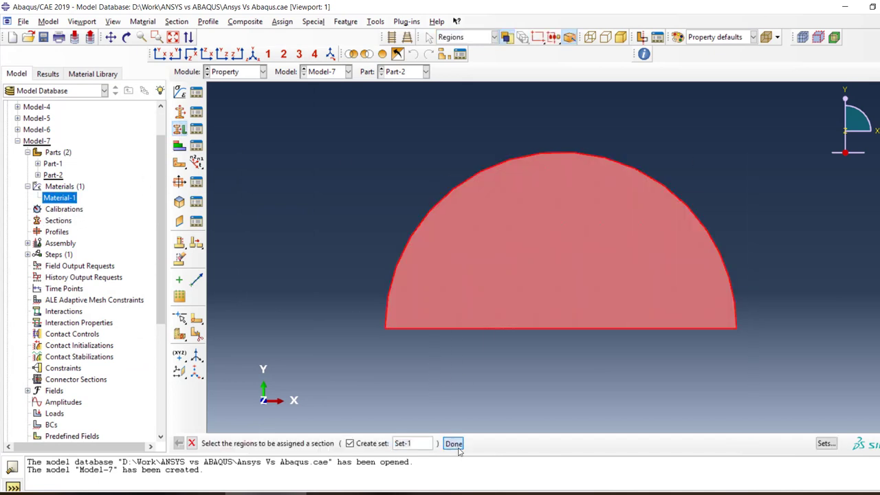
{"action": "left_click", "coordinate": [453, 443]}
{"action": "left_click", "coordinate": [137, 183]}
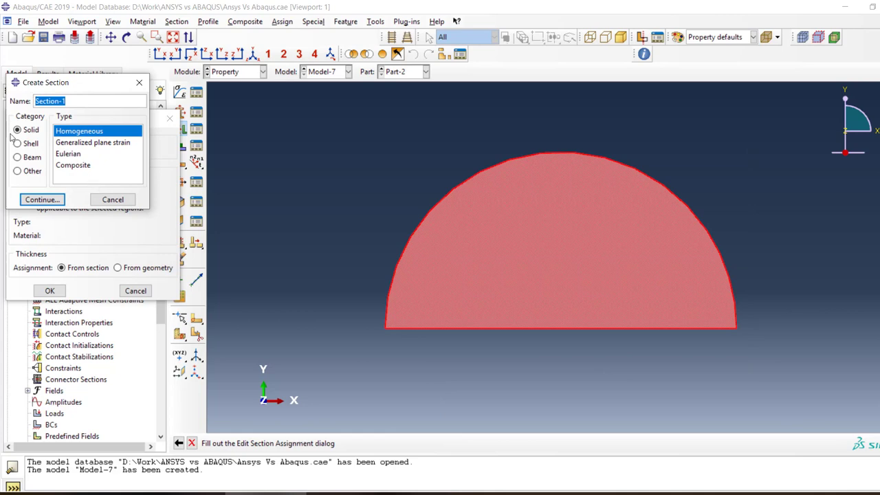
{"action": "left_click", "coordinate": [41, 200]}
{"action": "left_click", "coordinate": [44, 187]}
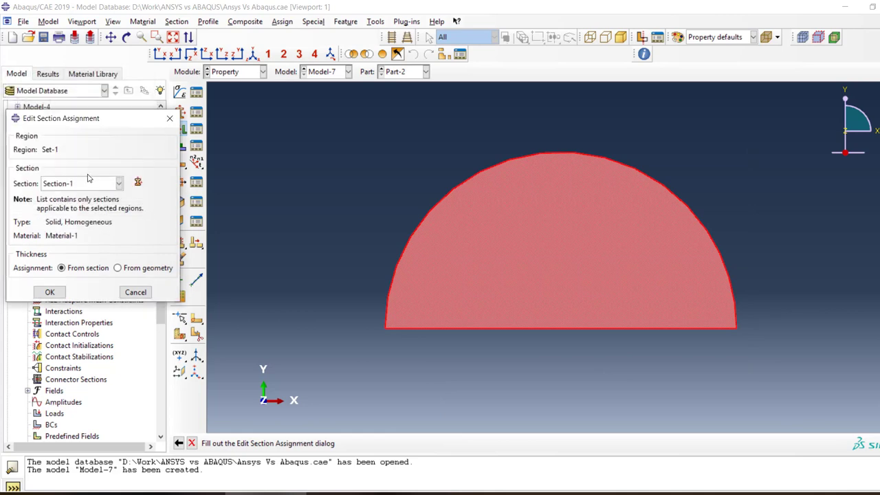
{"action": "left_click", "coordinate": [52, 290]}
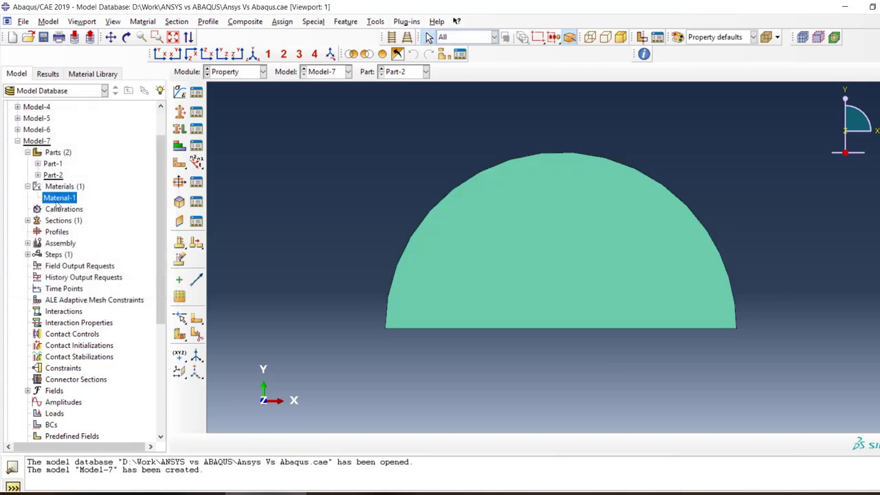
Edit Section-1 to enable a plane stress/strain thickness of 1.
{"action": "double_click", "coordinate": [58, 198]}
{"action": "left_click", "coordinate": [235, 450]}
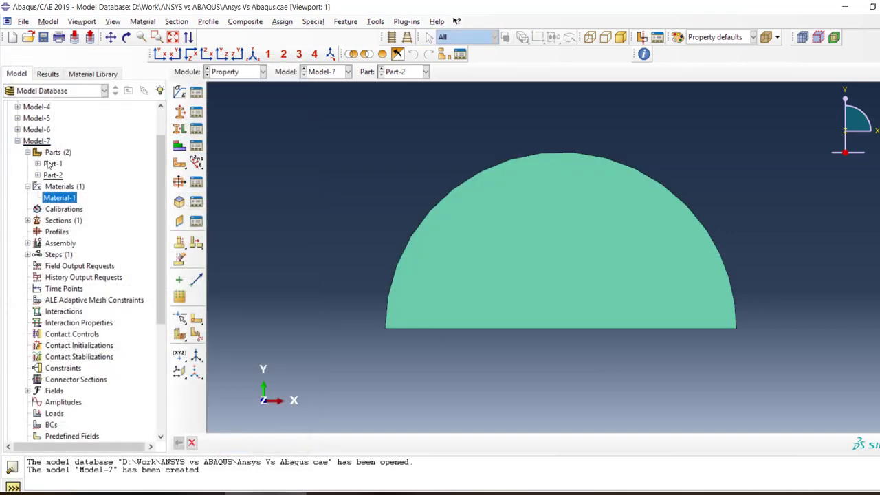
{"action": "left_click", "coordinate": [28, 220]}
{"action": "double_click", "coordinate": [61, 232]}
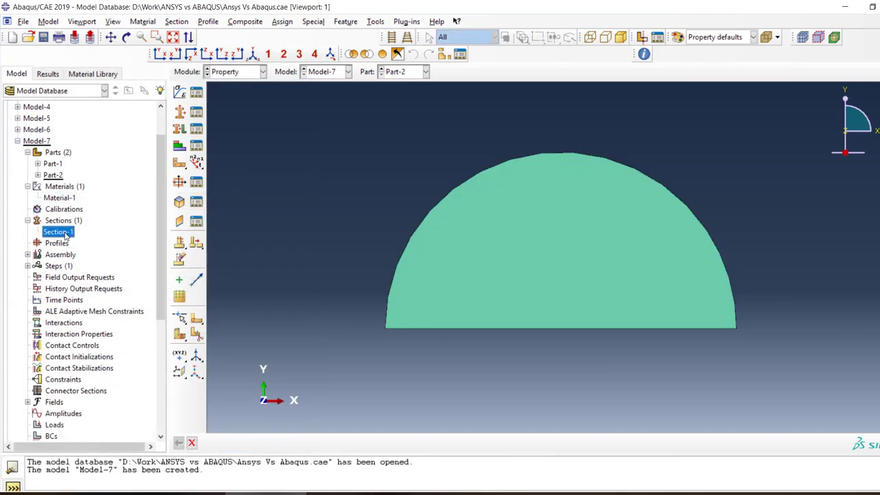
{"action": "left_click", "coordinate": [64, 169]}
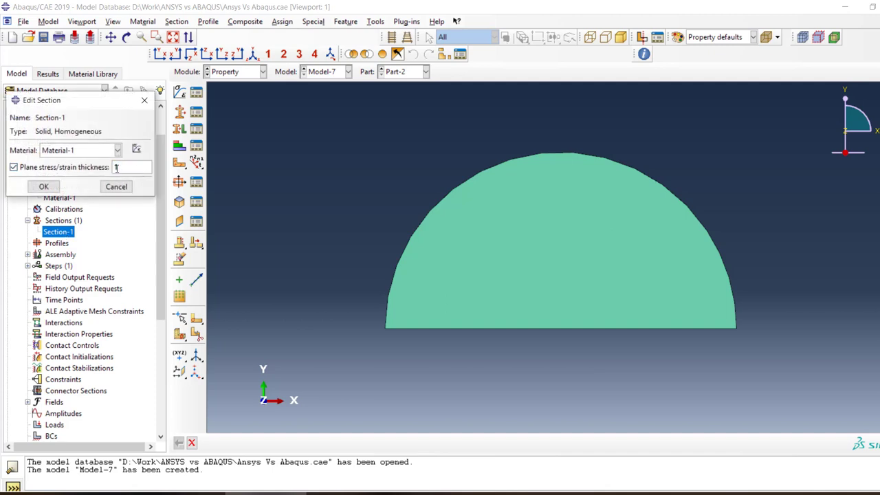
{"action": "left_click", "coordinate": [55, 188]}
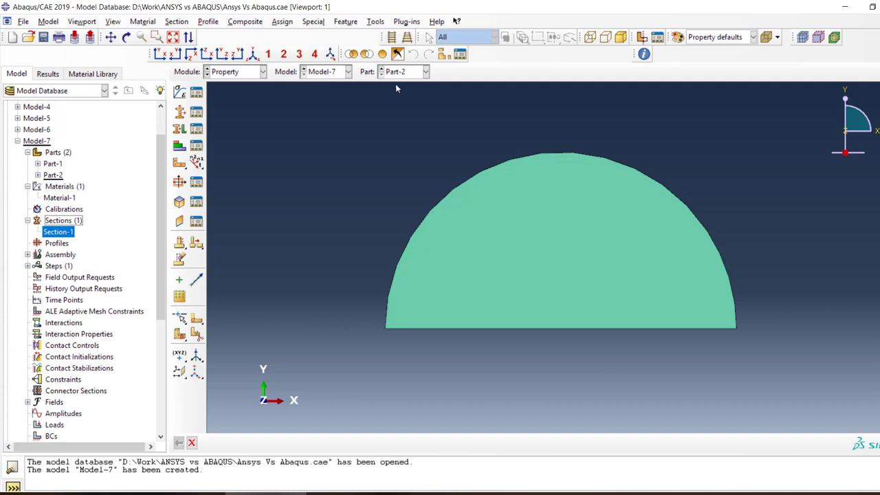
Assign Section-1 to the beam, Part-1, with the thickness taken from the section.
{"action": "left_click", "coordinate": [381, 71]}
{"action": "left_click", "coordinate": [177, 131]}
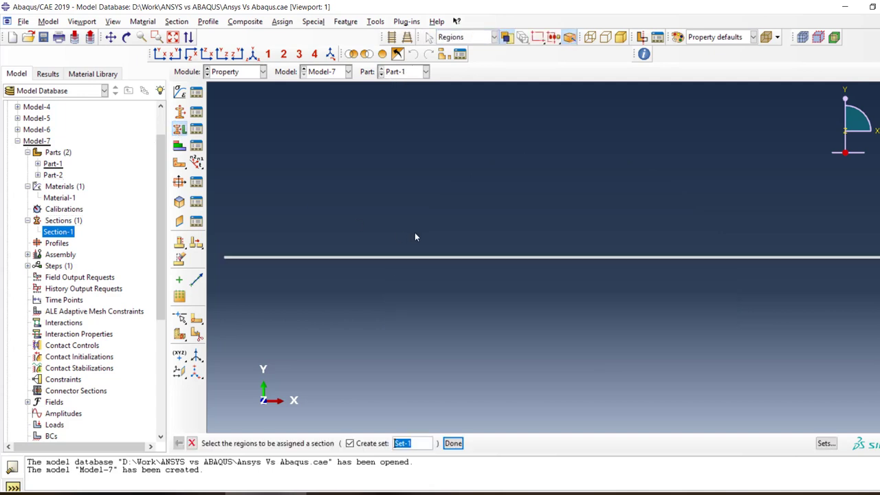
{"action": "left_click", "coordinate": [395, 257]}
{"action": "left_click", "coordinate": [452, 442]}
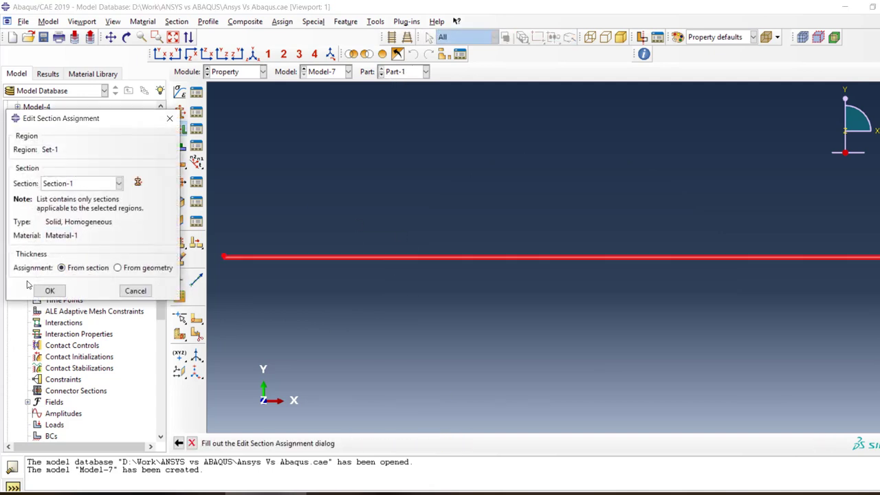
{"action": "left_click", "coordinate": [50, 289]}
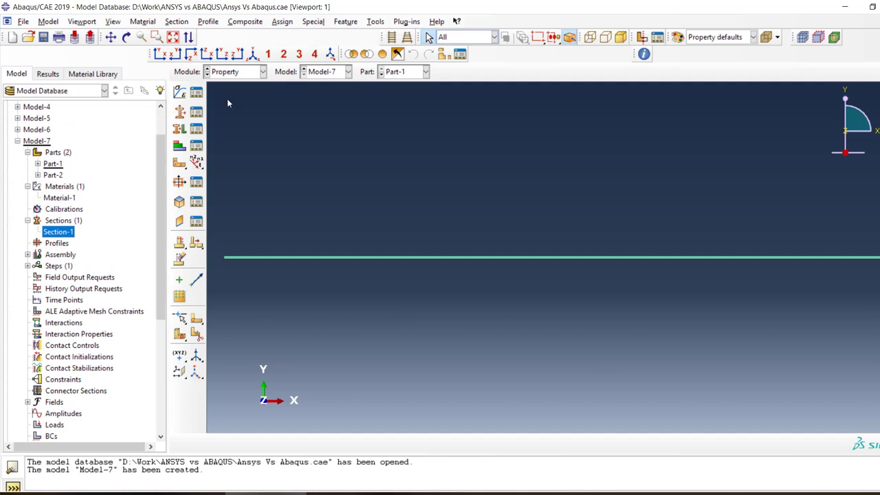
Switch to the Mesh module and generate an initial mesh on the beam with the default seed size.
{"action": "left_click", "coordinate": [237, 73]}
{"action": "left_click", "coordinate": [221, 150]}
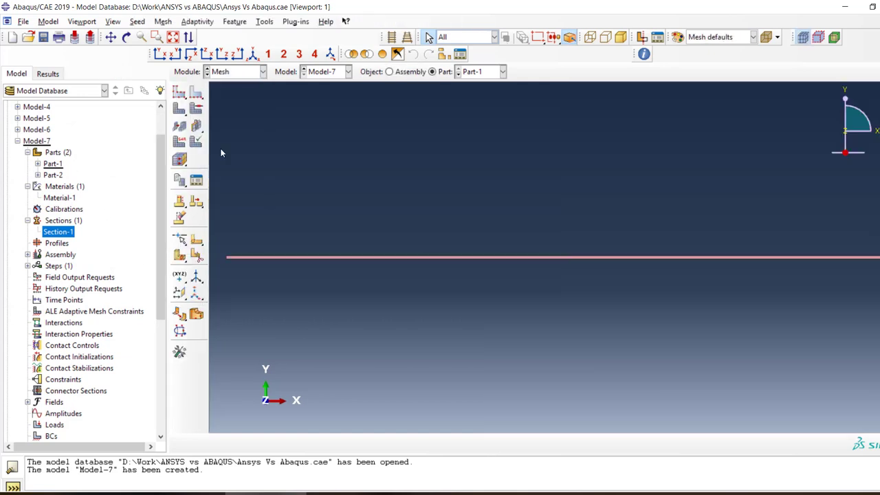
{"action": "left_click", "coordinate": [179, 108]}
{"action": "left_click", "coordinate": [278, 443]}
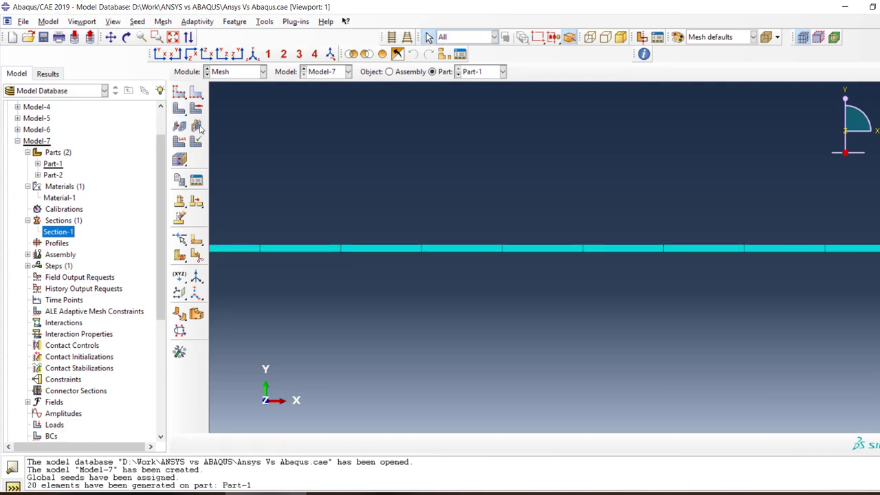
Reseed the beam with an approximate global size of 0.01, deleting the existing mesh, and mesh it again.
{"action": "left_click", "coordinate": [176, 94]}
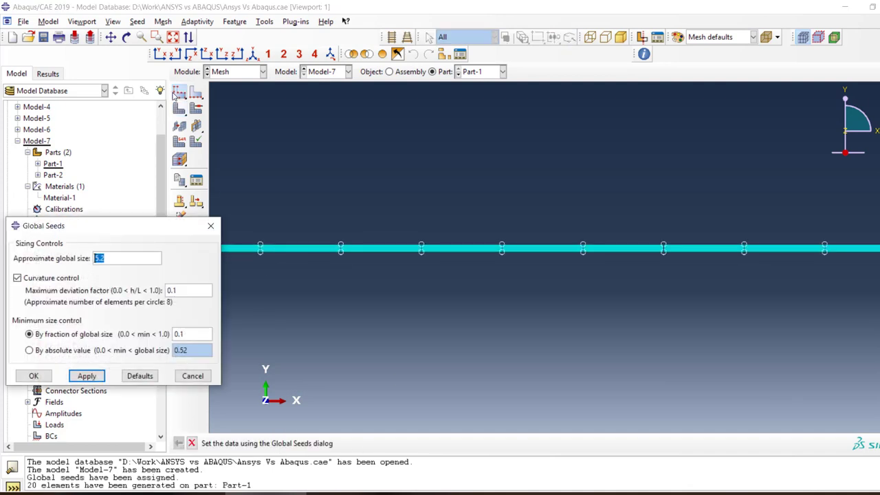
{"action": "type", "text": "0.01"}
{"action": "key", "text": "Return"}
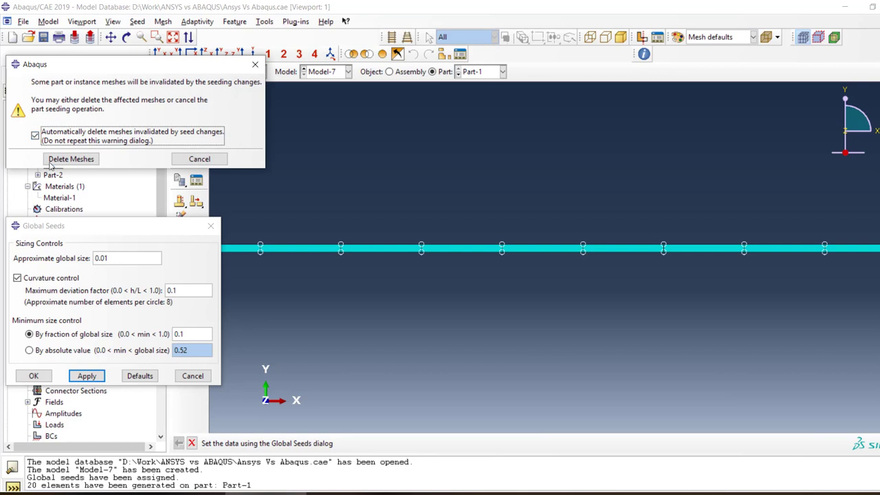
{"action": "left_click", "coordinate": [68, 160]}
{"action": "left_click", "coordinate": [33, 375]}
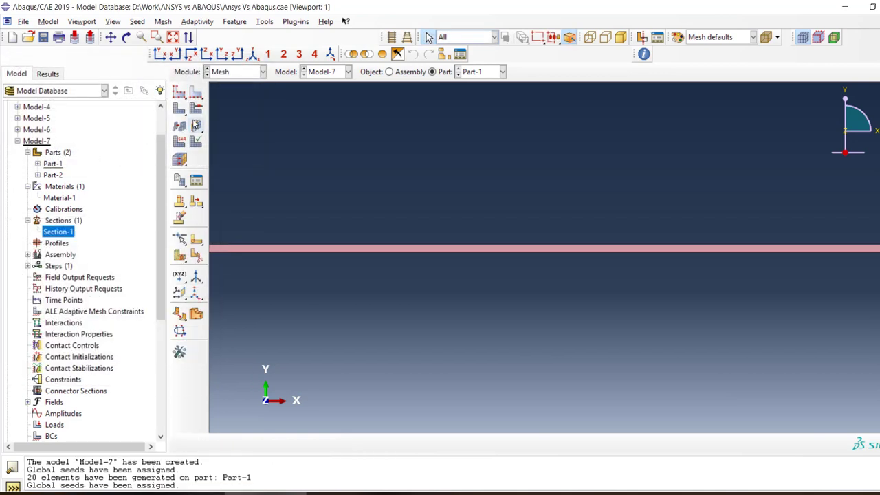
{"action": "left_click", "coordinate": [195, 125]}
{"action": "left_click", "coordinate": [278, 443]}
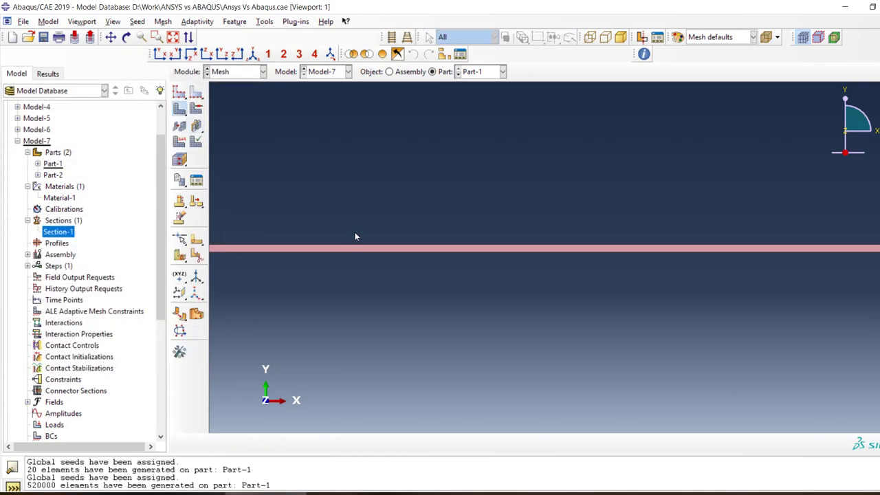
Examine the element density of the refined mesh through the beam's thickness.
{"action": "scroll", "coordinate": [365, 251], "scroll_direction": "up", "scroll_amount": 10}
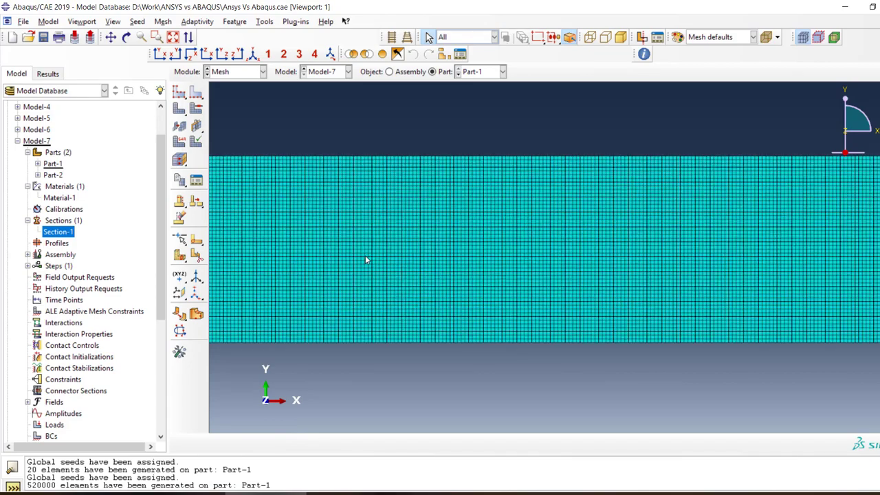
{"action": "scroll", "coordinate": [374, 271], "scroll_direction": "down", "scroll_amount": 5}
{"action": "scroll", "coordinate": [412, 288], "scroll_direction": "up", "scroll_amount": 5}
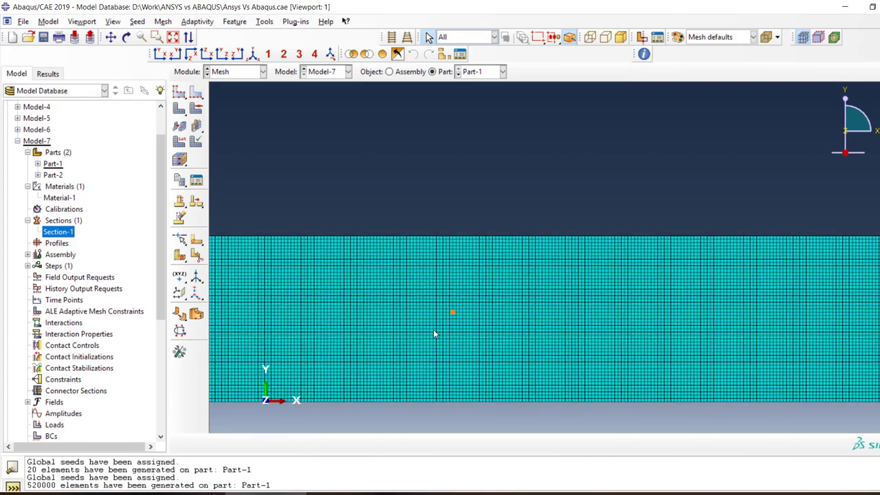
{"action": "scroll", "coordinate": [433, 331], "scroll_direction": "up", "scroll_amount": 4}
{"action": "scroll", "coordinate": [417, 324], "scroll_direction": "down", "scroll_amount": 4}
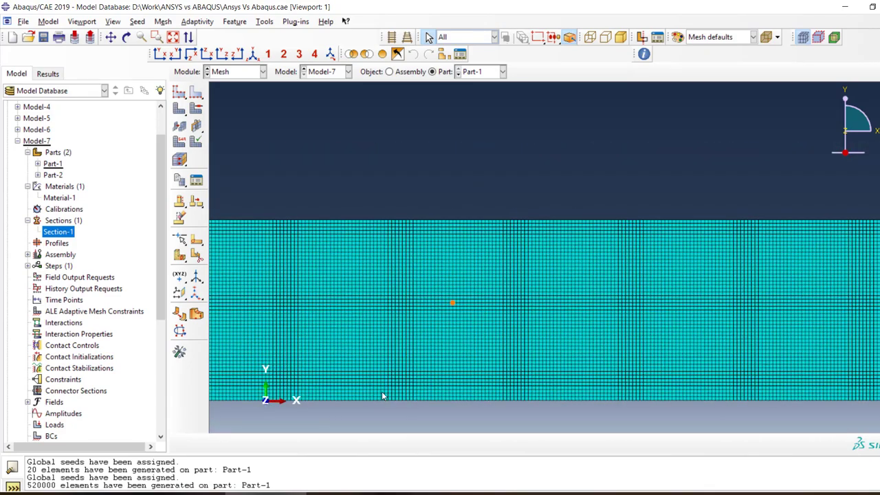
{"action": "scroll", "coordinate": [378, 399], "scroll_direction": "up", "scroll_amount": 3}
{"action": "scroll", "coordinate": [412, 364], "scroll_direction": "down", "scroll_amount": 2}
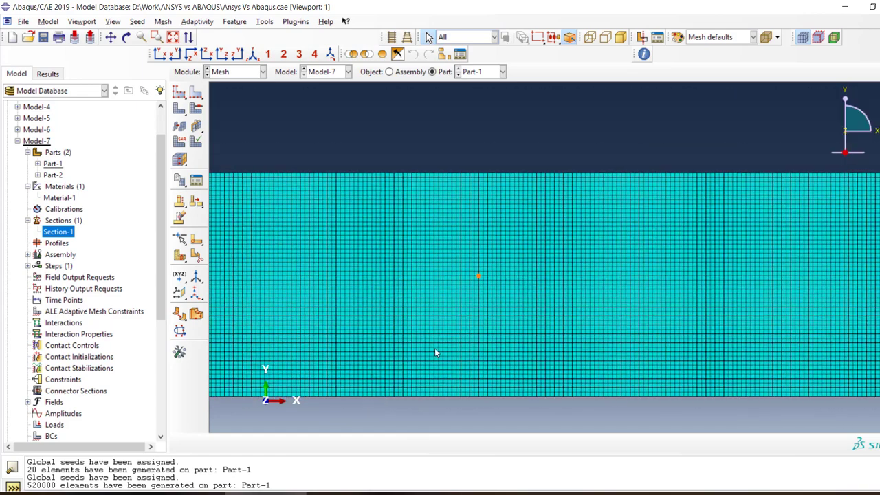
Seed the semicircle, Part-2, with an approximate global size of 0.1.
{"action": "left_click", "coordinate": [458, 74]}
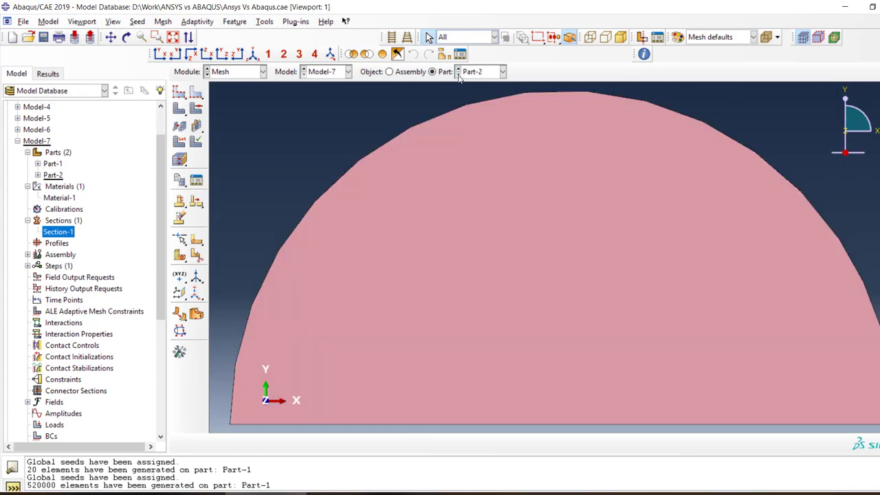
{"action": "scroll", "coordinate": [459, 169], "scroll_direction": "down", "scroll_amount": 2}
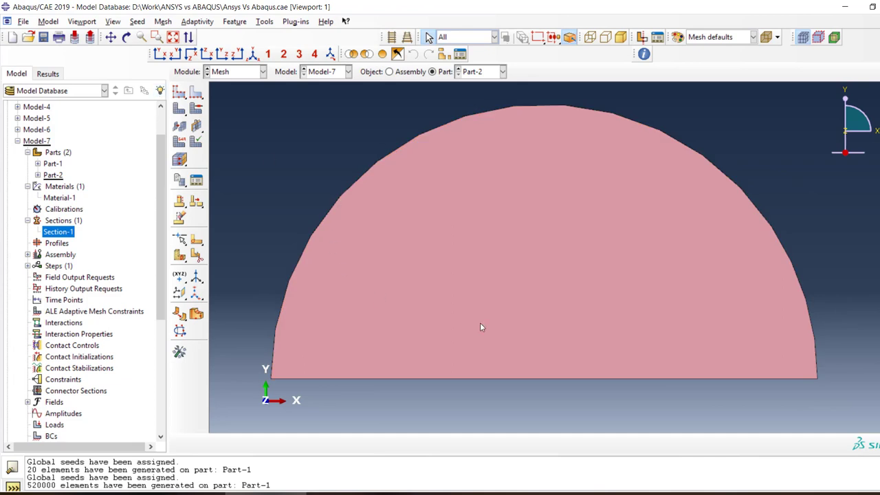
{"action": "left_click", "coordinate": [196, 256]}
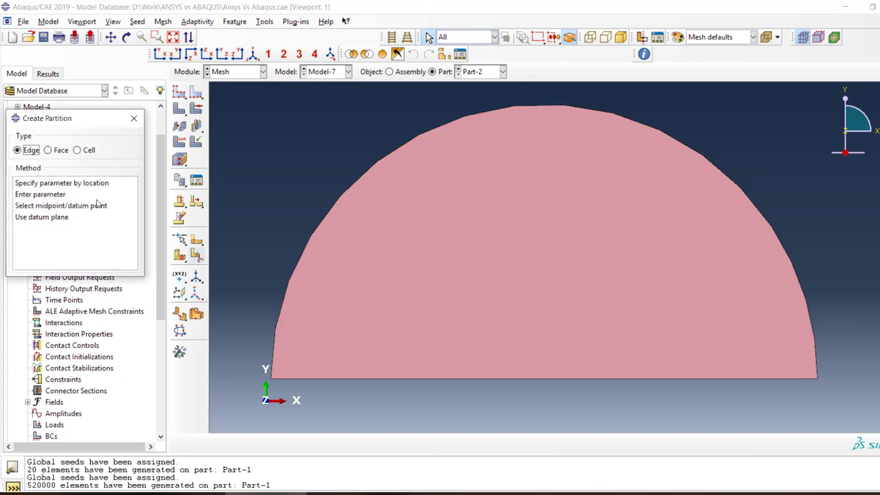
{"action": "left_click", "coordinate": [134, 120]}
{"action": "left_click", "coordinate": [178, 91]}
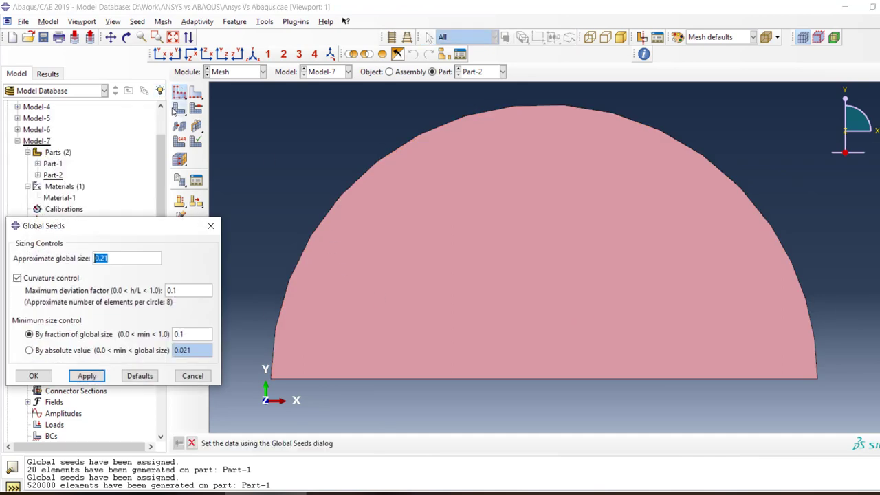
{"action": "type", "text": "0."}
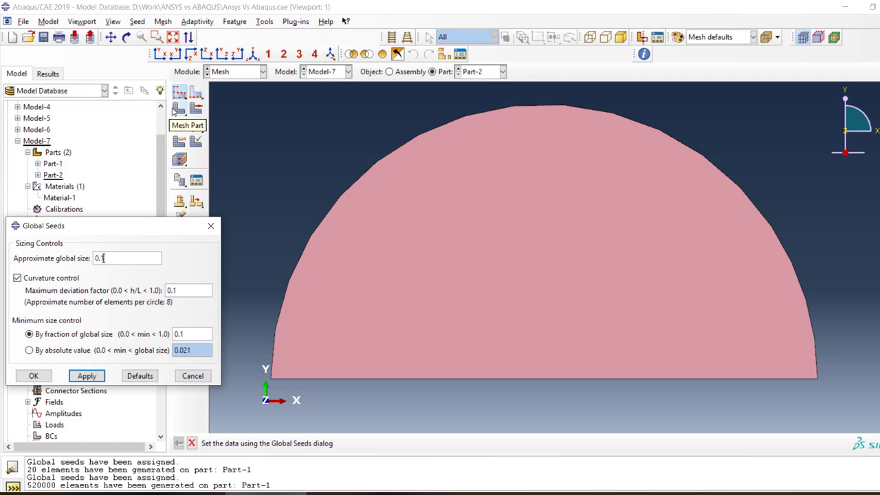
{"action": "left_click", "coordinate": [33, 375]}
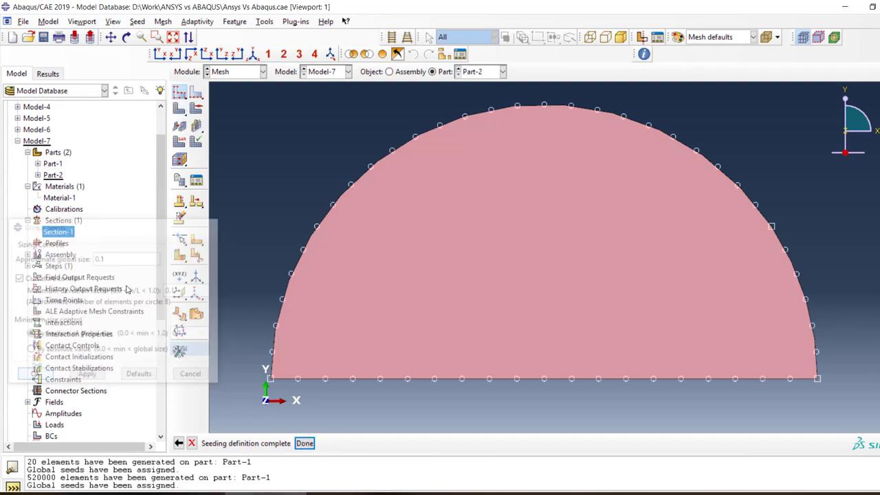
Generate the mesh on the semicircle, Part-2, with the current seeds.
{"action": "left_click", "coordinate": [179, 108]}
{"action": "left_click", "coordinate": [278, 442]}
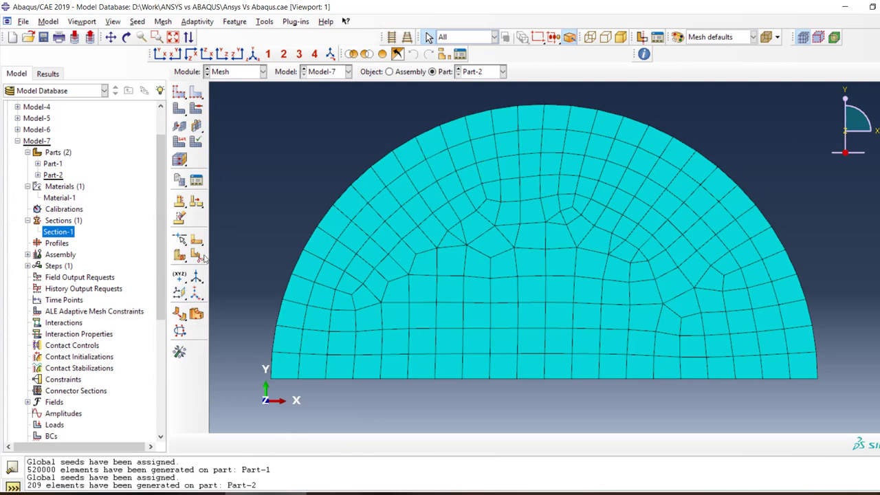
Start a sketched face partition on the semicircle, deleting its existing mesh.
{"action": "left_click", "coordinate": [197, 255]}
{"action": "left_click", "coordinate": [77, 150]}
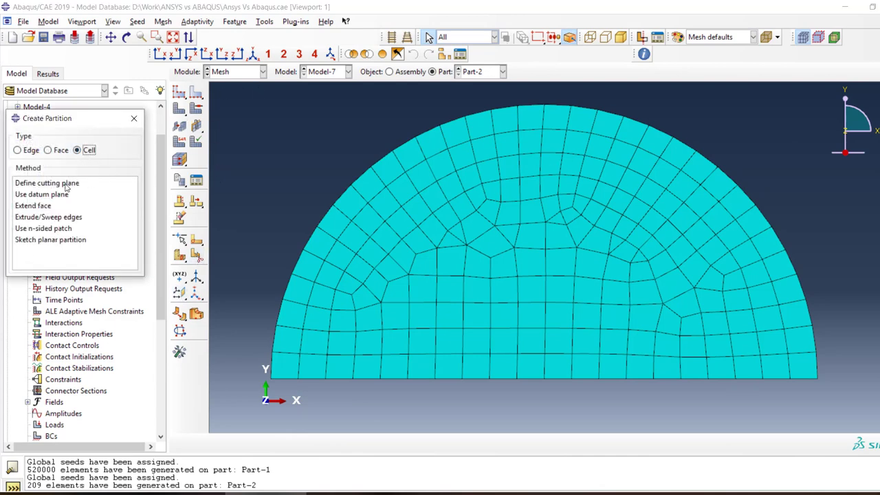
{"action": "left_click", "coordinate": [48, 150]}
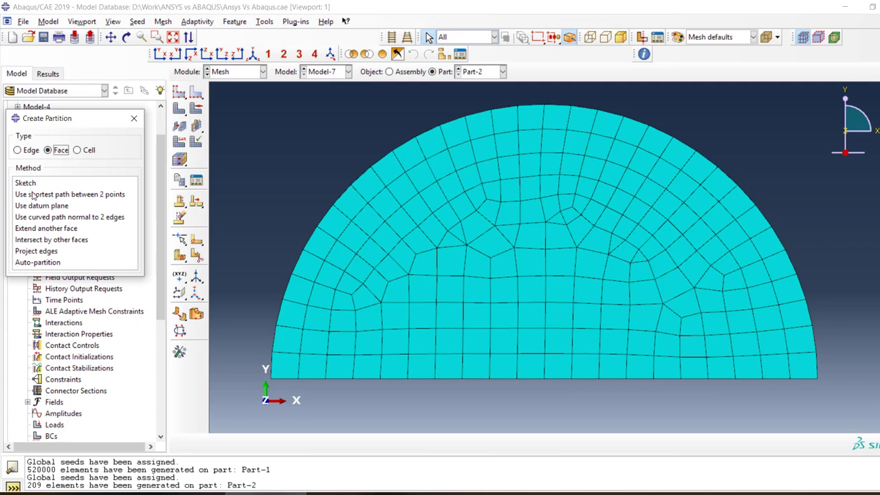
{"action": "left_click", "coordinate": [70, 198]}
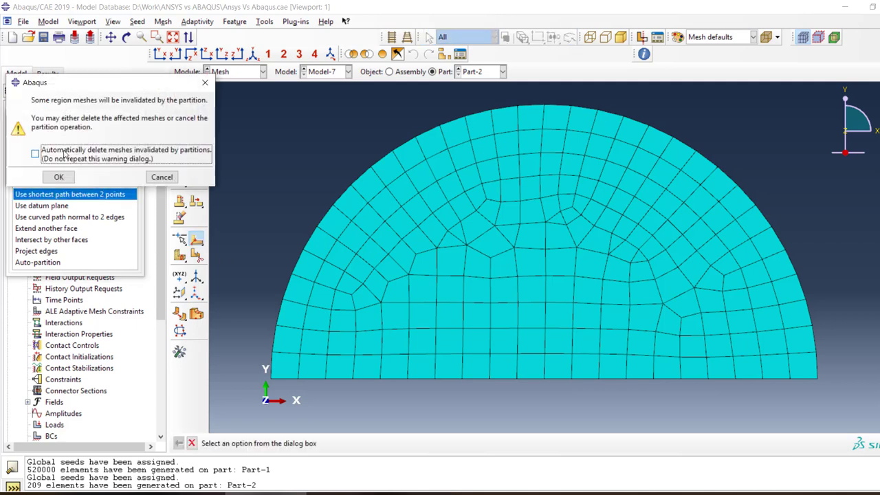
{"action": "left_click", "coordinate": [59, 178]}
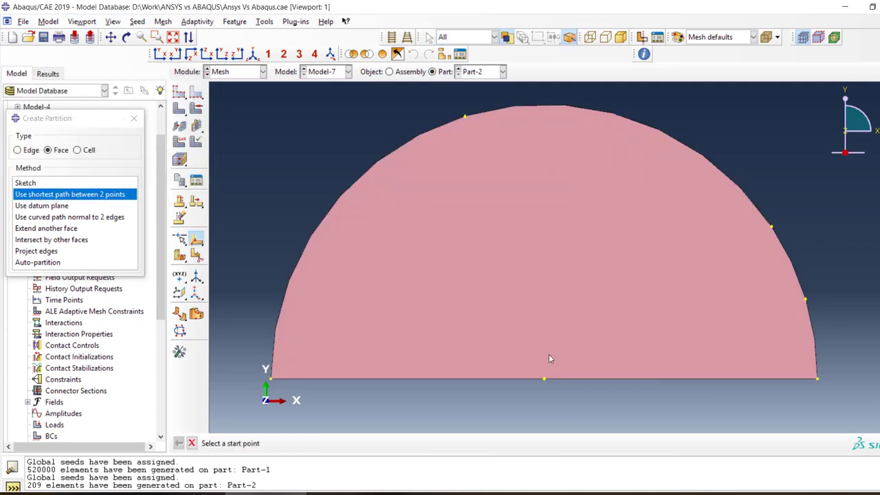
{"action": "left_click", "coordinate": [102, 183]}
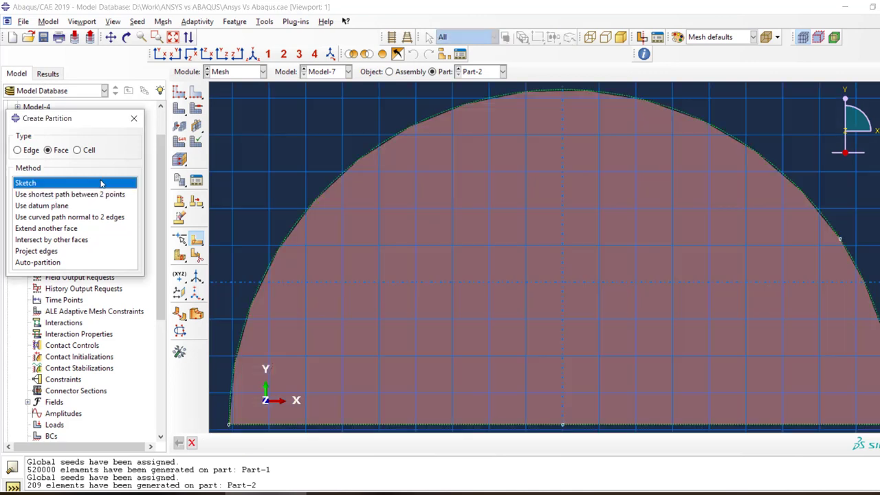
Sketch a vertical line from the midpoint of the base to the arc's apex and split the semicircle with it.
{"action": "left_click", "coordinate": [195, 93]}
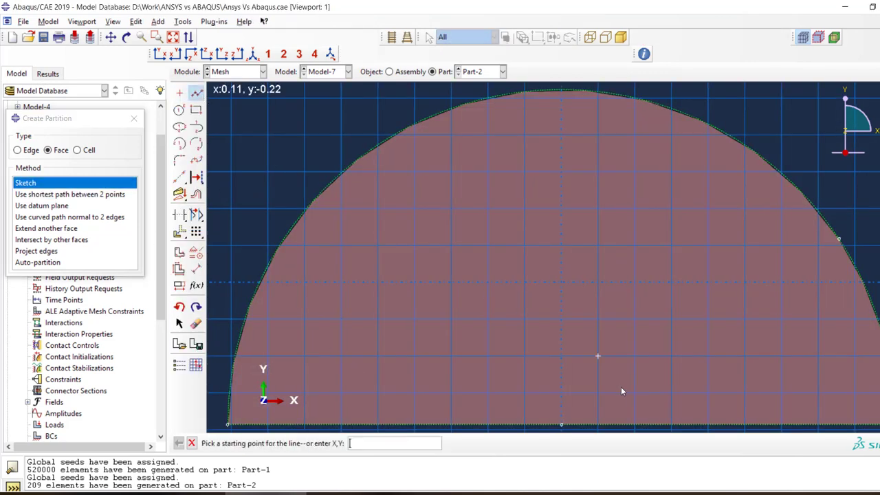
{"action": "left_click", "coordinate": [560, 424]}
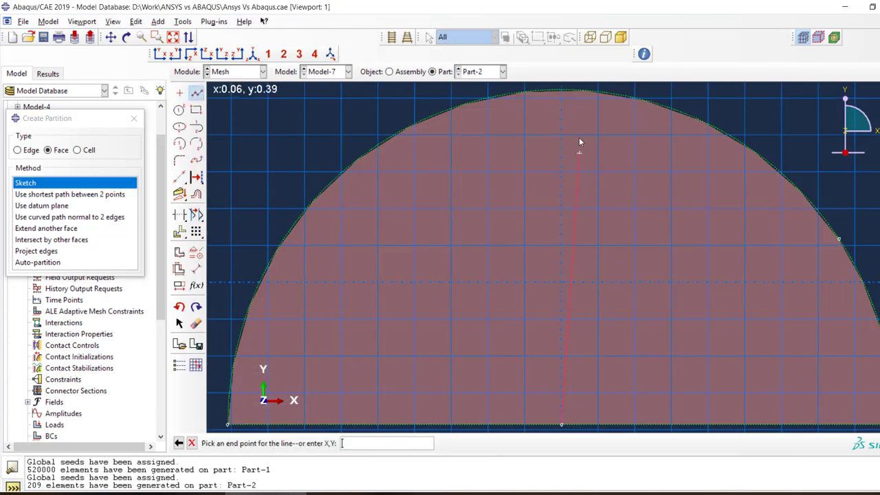
{"action": "left_click", "coordinate": [565, 89]}
{"action": "middle_click", "coordinate": [564, 88]}
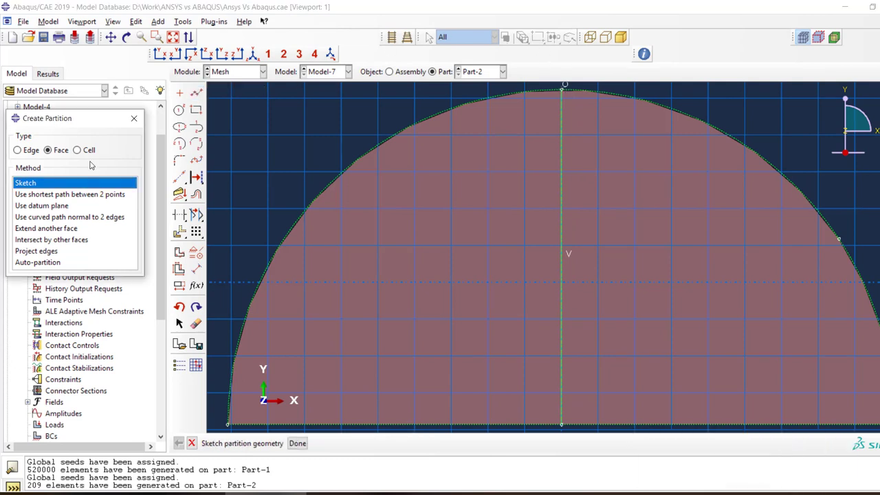
{"action": "left_click", "coordinate": [298, 443]}
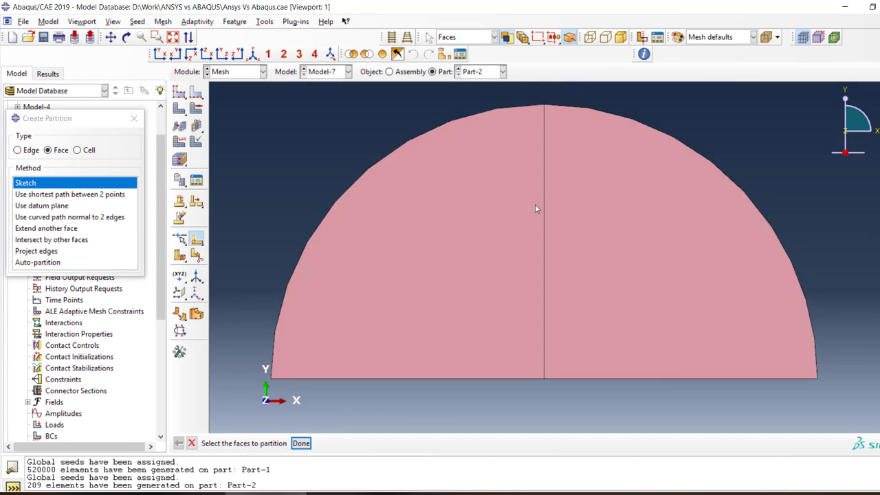
{"action": "left_click", "coordinate": [303, 443]}
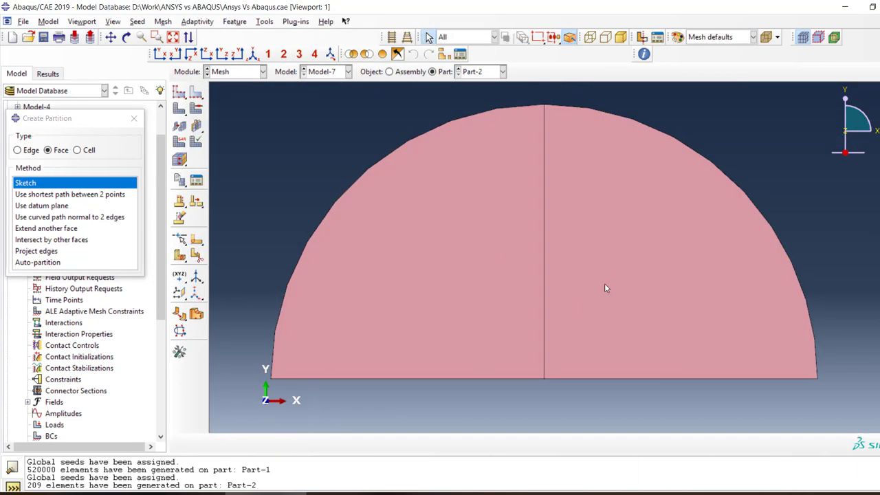
Mesh the semicircle again with its vertical partition, keeping the seed size.
{"action": "left_click", "coordinate": [179, 92]}
{"action": "left_click", "coordinate": [215, 230]}
{"action": "left_click", "coordinate": [179, 109]}
{"action": "left_click", "coordinate": [278, 443]}
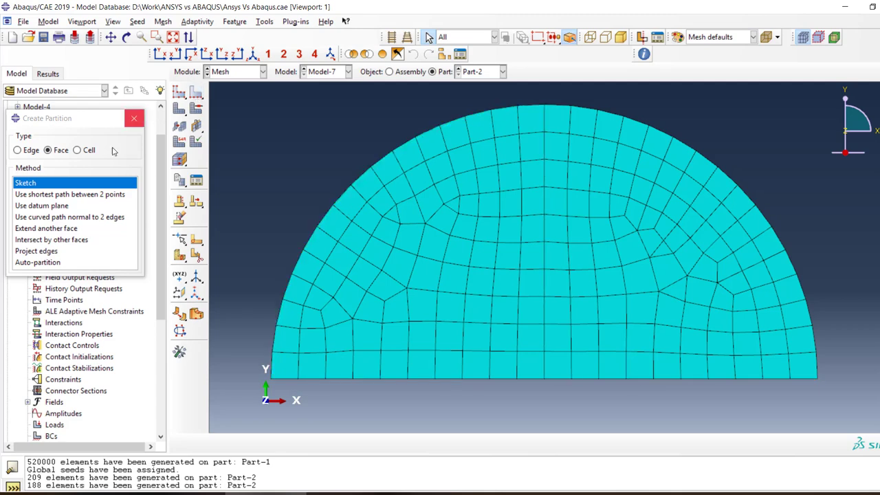
Start another sketched face partition covering both halves of the semicircle.
{"action": "left_click", "coordinate": [55, 183]}
{"action": "left_click", "coordinate": [464, 232]}
{"action": "left_click", "coordinate": [662, 251]}
{"action": "mouse_move", "coordinate": [655, 246]}
{"action": "left_mouse_down"}
{"action": "mouse_move", "coordinate": [408, 384]}
{"action": "mouse_move", "coordinate": [411, 392]}
{"action": "left_mouse_up"}
{"action": "left_click", "coordinate": [306, 445]}
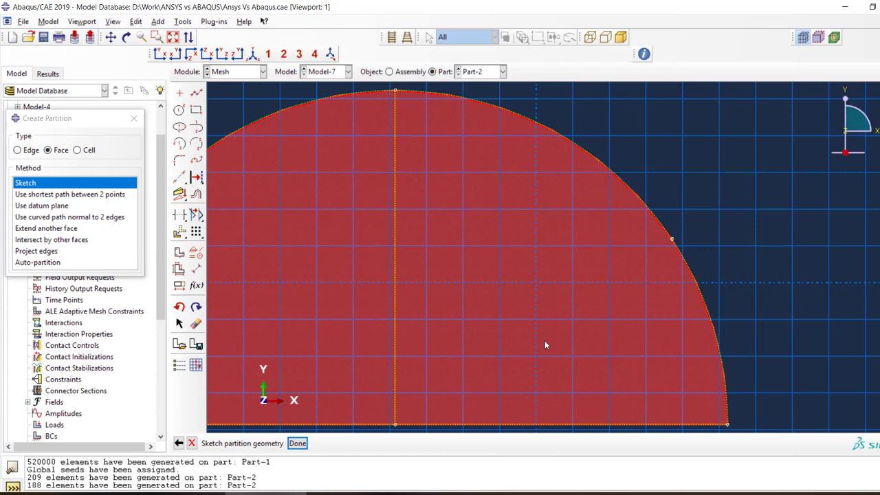
Sketch two diagonal lines from the midpoint of the base to the arc, one on each side of the vertical line.
{"action": "left_click", "coordinate": [196, 92]}
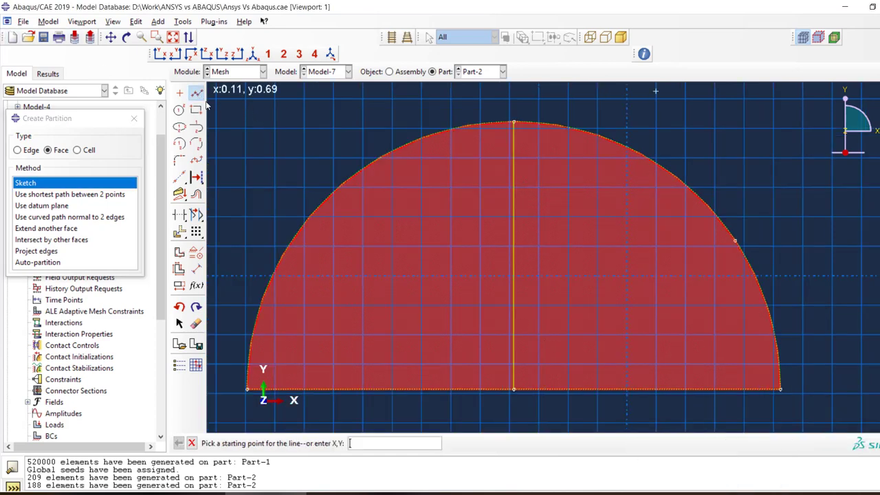
{"action": "left_click", "coordinate": [514, 389]}
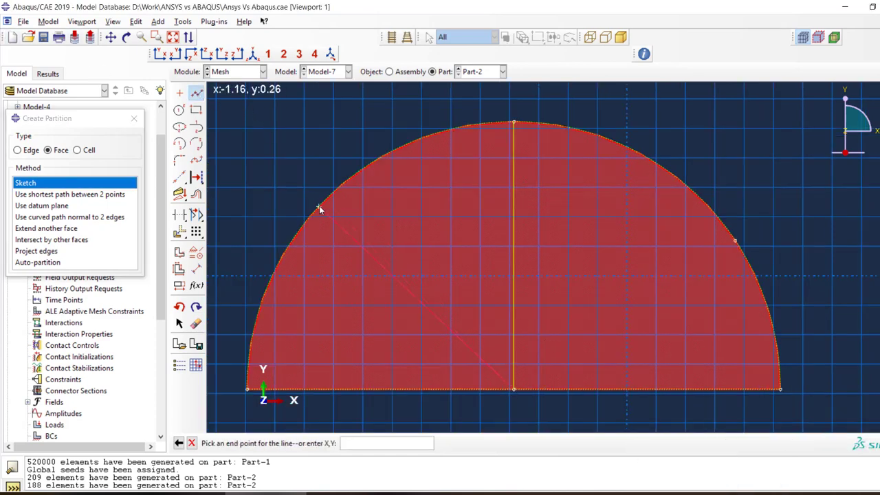
{"action": "left_click", "coordinate": [324, 201]}
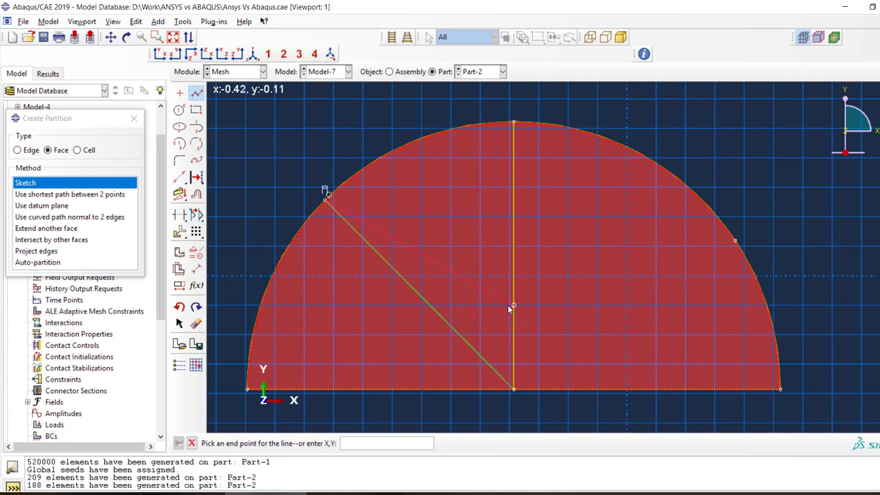
{"action": "key", "text": "Escape"}
{"action": "left_click", "coordinate": [197, 93]}
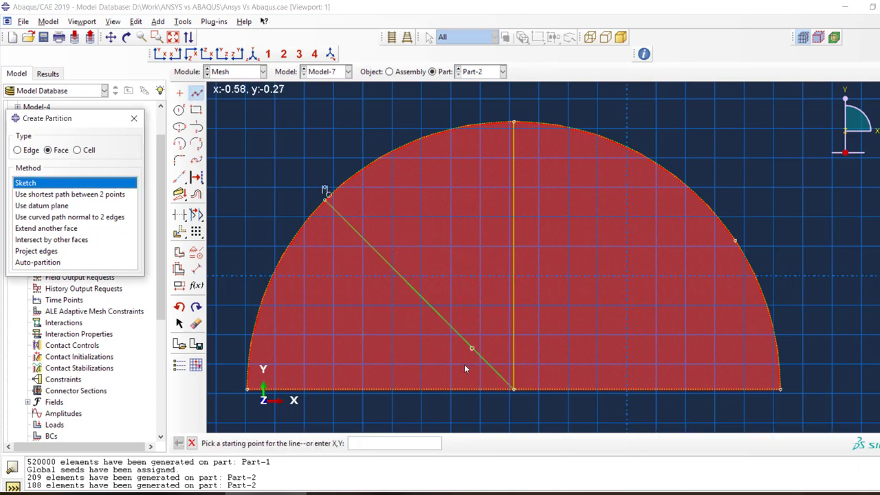
{"action": "left_click", "coordinate": [513, 389]}
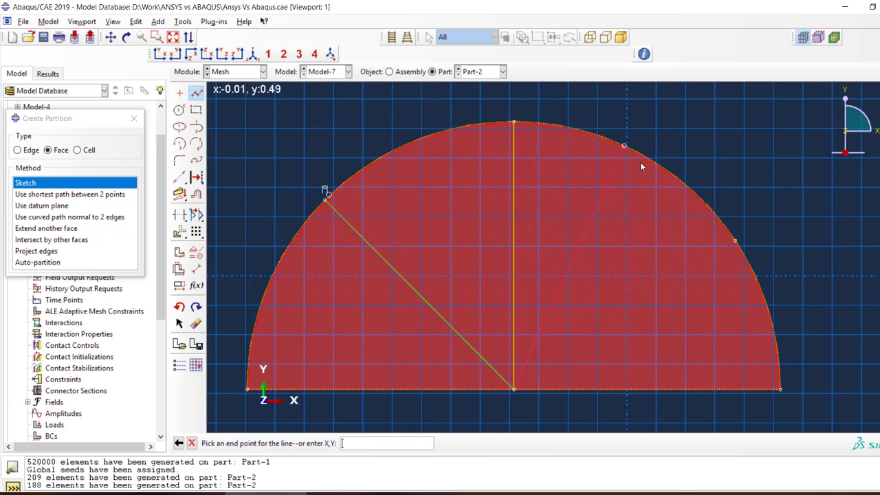
{"action": "left_click", "coordinate": [686, 185]}
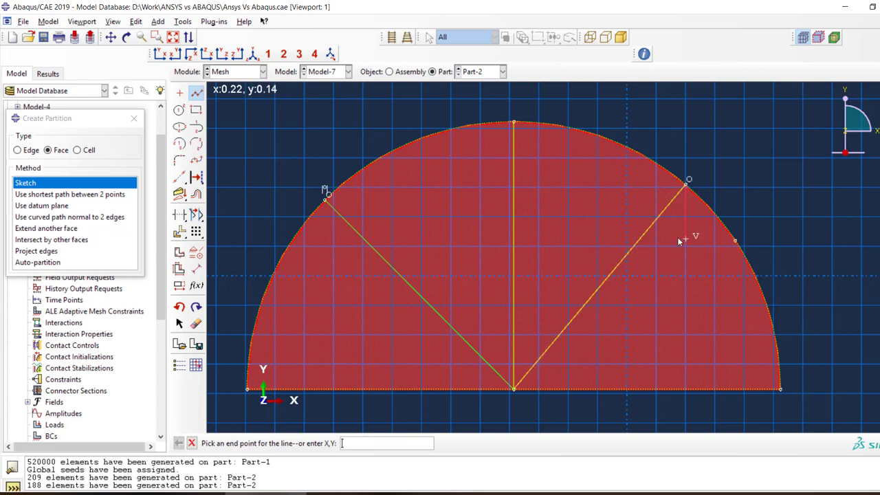
{"action": "middle_click", "coordinate": [567, 225]}
{"action": "left_click", "coordinate": [196, 269]}
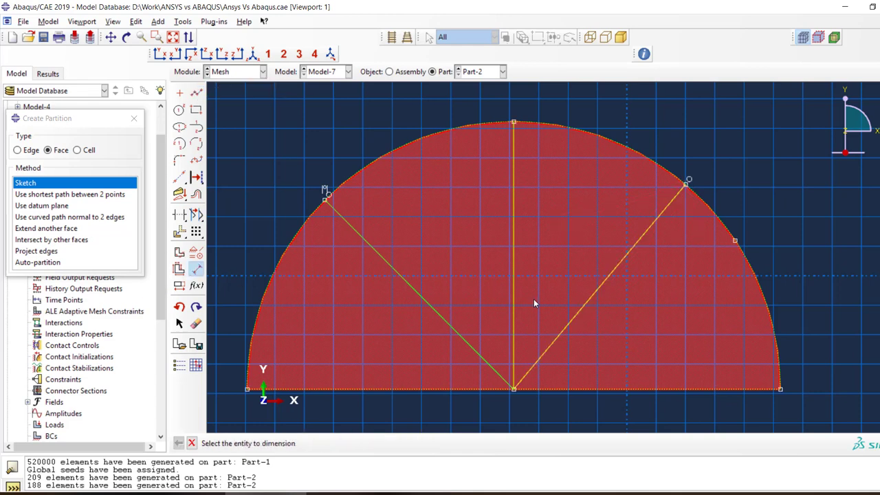
{"action": "left_click", "coordinate": [469, 337]}
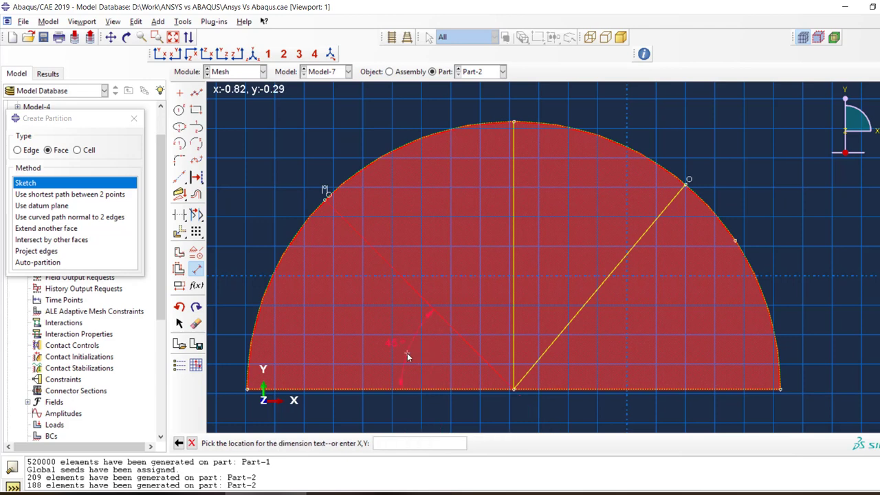
{"action": "key", "text": "Escape"}
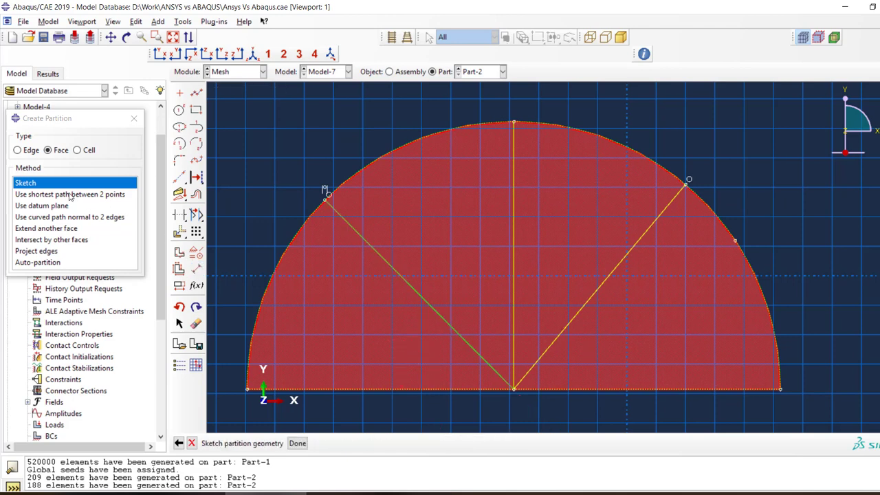
Dimension the angle between the right diagonal line and the base, setting it to 45 degrees.
{"action": "left_click", "coordinate": [196, 268]}
{"action": "left_click", "coordinate": [574, 326]}
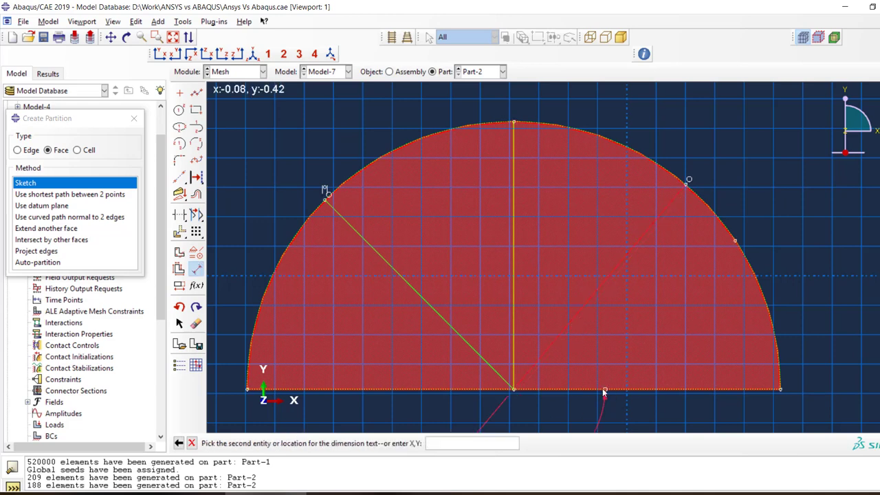
{"action": "left_click", "coordinate": [602, 389]}
{"action": "left_click", "coordinate": [606, 352]}
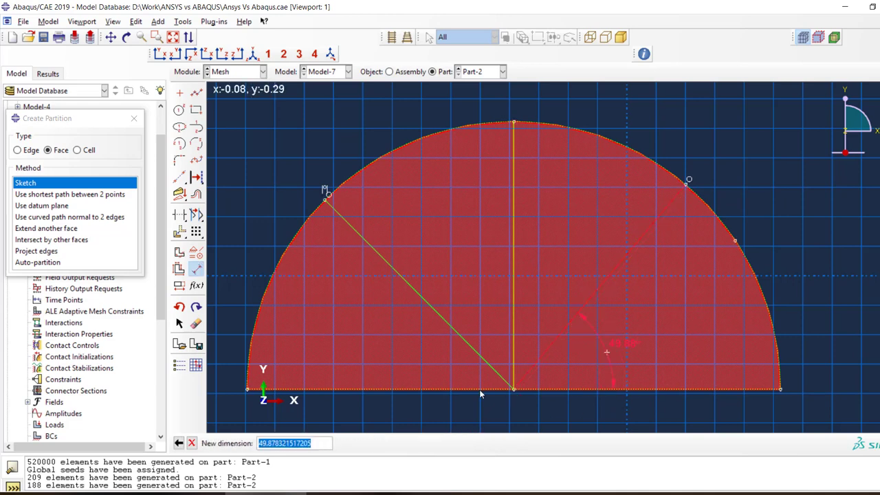
{"action": "type", "text": "45"}
{"action": "key", "text": "Return"}
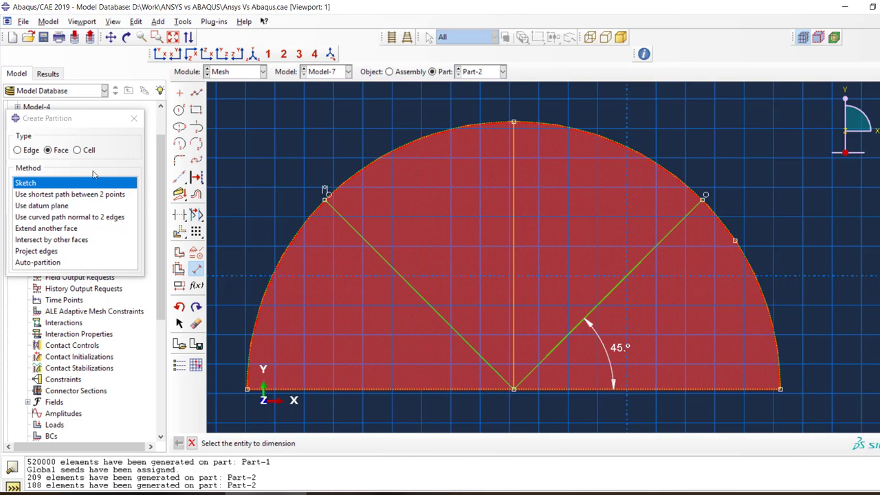
Finish the sketch to partition the semicircle along both diagonals, and mesh the part again.
{"action": "left_click", "coordinate": [141, 123]}
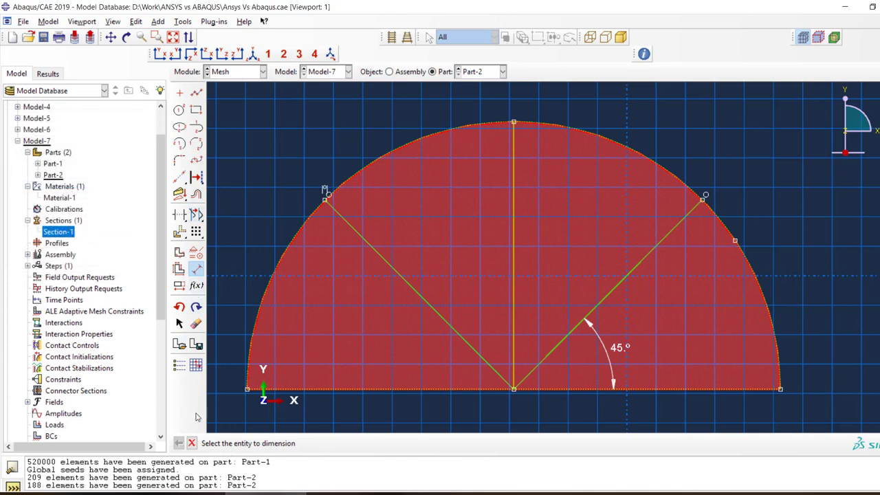
{"action": "left_click", "coordinate": [193, 443]}
{"action": "left_click", "coordinate": [298, 444]}
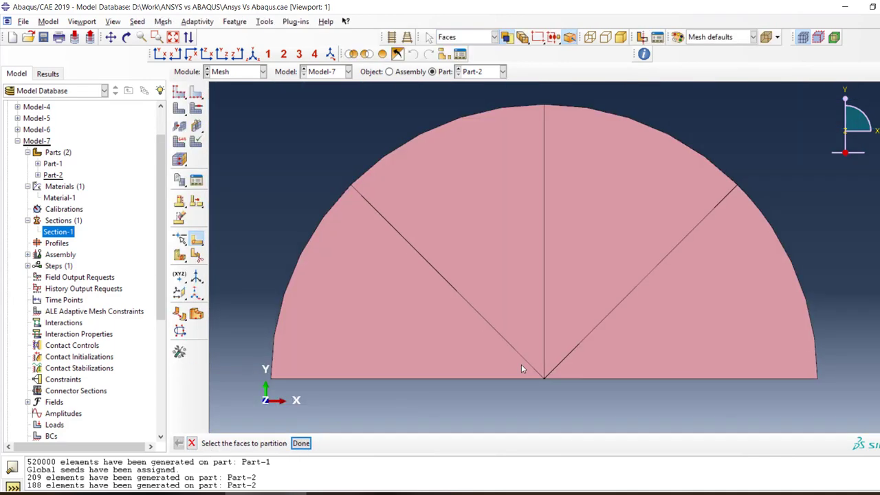
{"action": "left_click", "coordinate": [179, 107]}
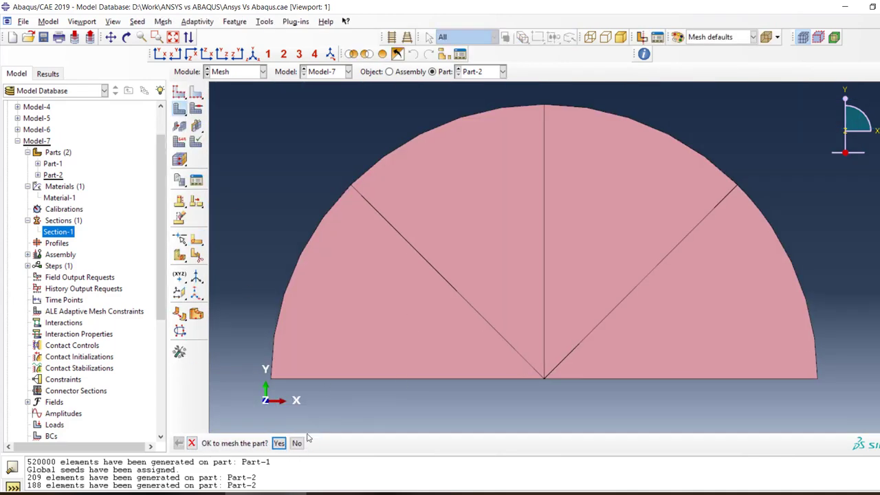
{"action": "left_click", "coordinate": [278, 442]}
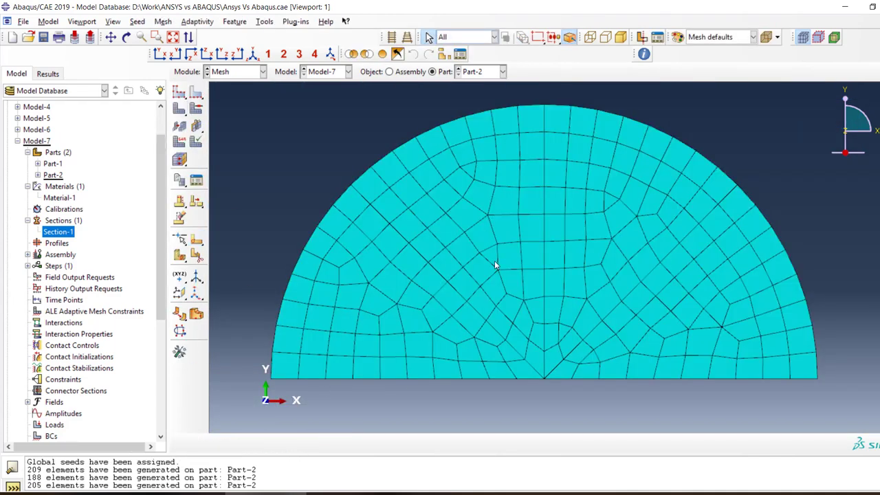
Reseed the semicircle with an approximate global size of 0.05, deleting the existing mesh, remesh it and examine the element pattern.
{"action": "left_click", "coordinate": [179, 91]}
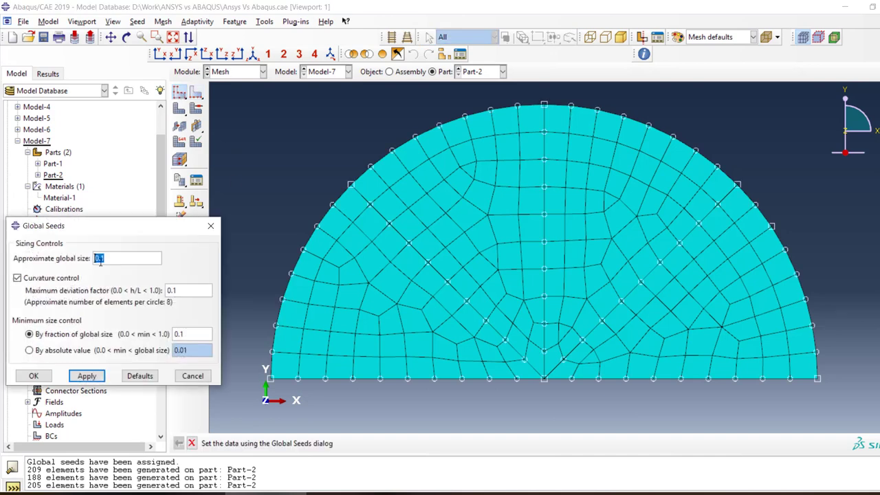
{"action": "type", "text": "0.05"}
{"action": "key", "text": "Return"}
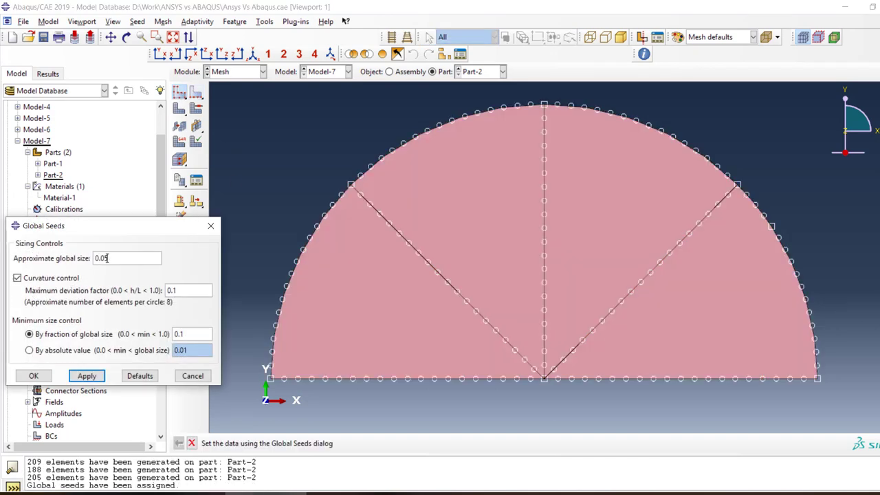
{"action": "left_click", "coordinate": [33, 375]}
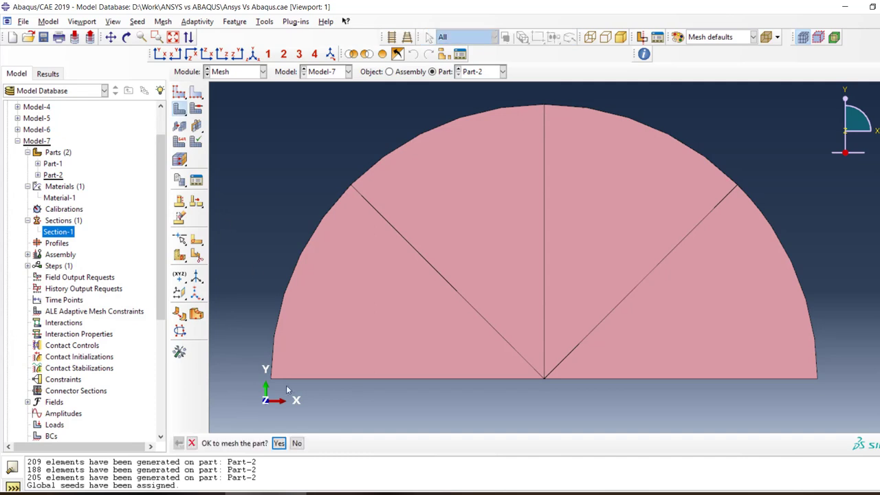
{"action": "left_click", "coordinate": [278, 444]}
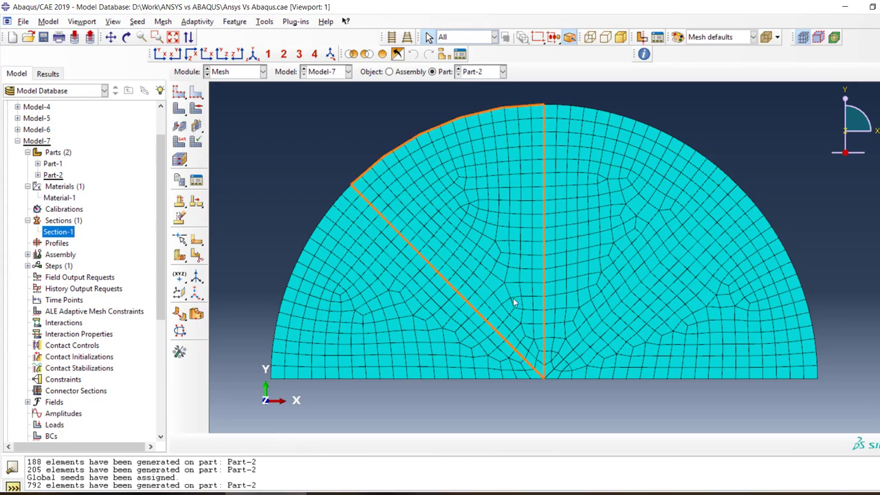
{"action": "scroll", "coordinate": [514, 304], "scroll_direction": "up", "scroll_amount": 5}
{"action": "scroll", "coordinate": [514, 302], "scroll_direction": "down", "scroll_amount": 7}
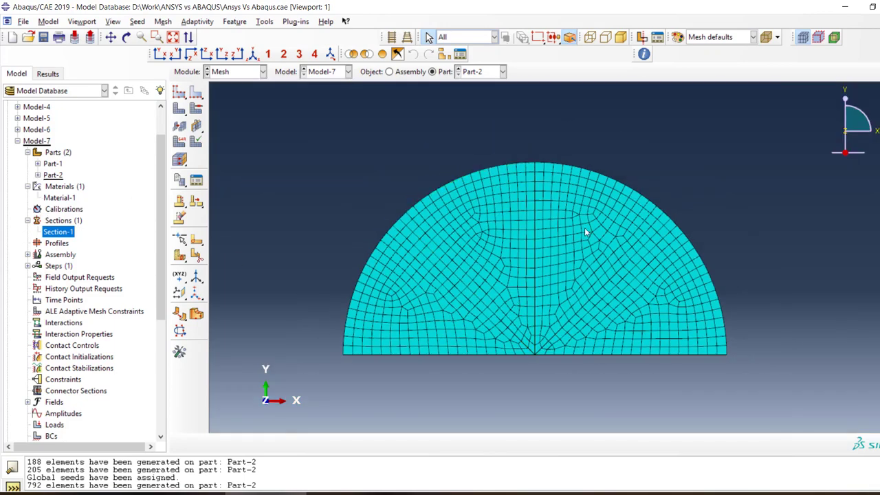
Delete the second face partition, the two diagonals, from Part-2's features and let the semicircle's mesh regenerate.
{"action": "left_click", "coordinate": [38, 175]}
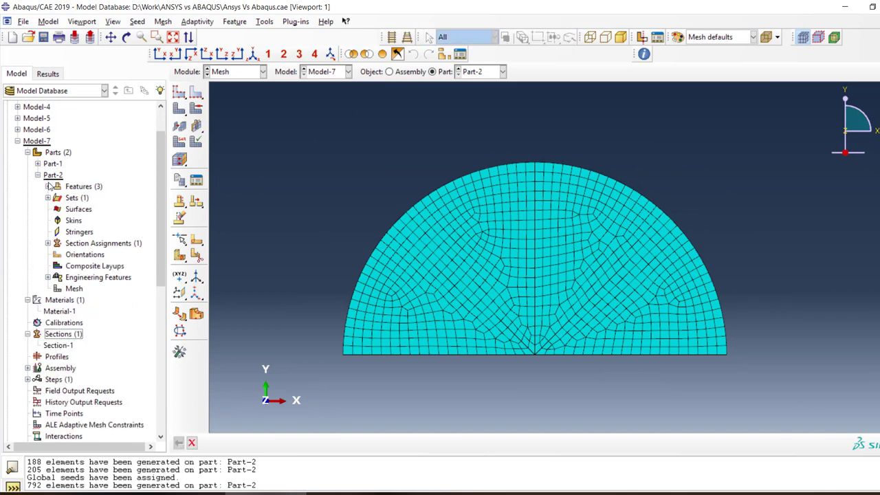
{"action": "left_click", "coordinate": [47, 186]}
{"action": "left_click", "coordinate": [81, 219]}
{"action": "right_click", "coordinate": [81, 220]}
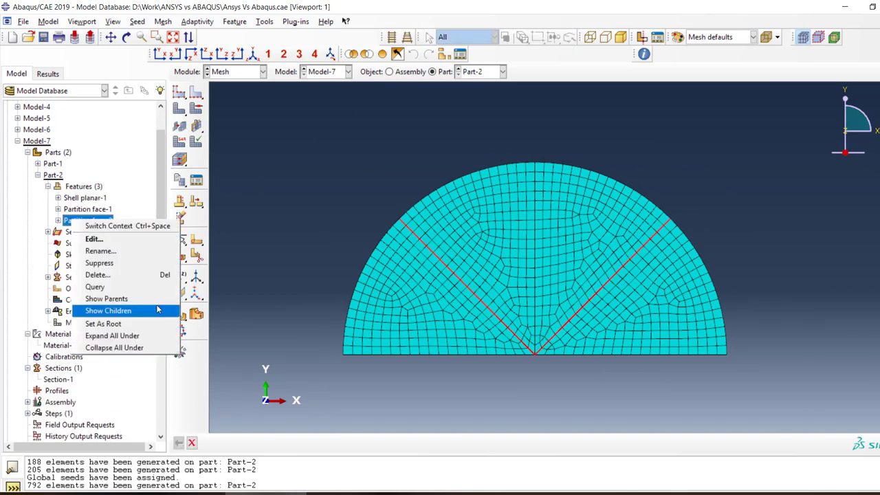
{"action": "left_click", "coordinate": [151, 274]}
{"action": "left_click", "coordinate": [424, 268]}
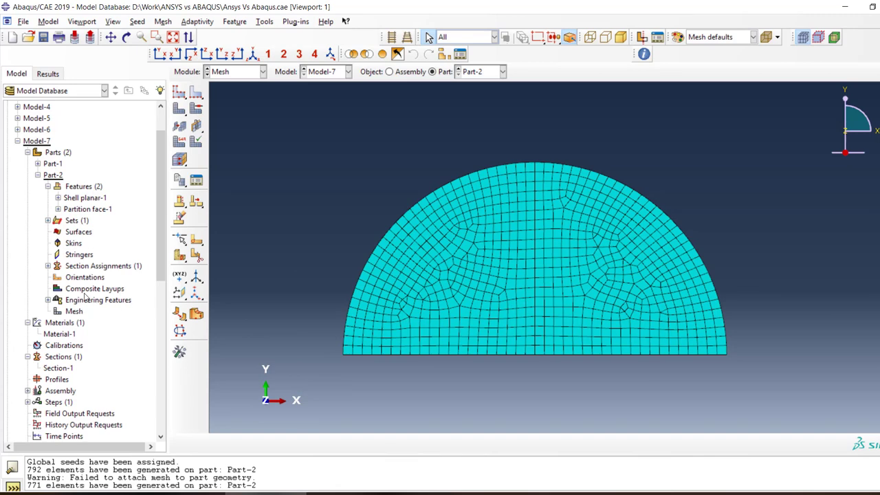
Create dependent assembly instances of Part-1 and Part-2 together, with auto-offset from other instances turned on.
{"action": "scroll", "coordinate": [85, 295], "scroll_direction": "down", "scroll_amount": 7}
{"action": "left_click", "coordinate": [230, 72]}
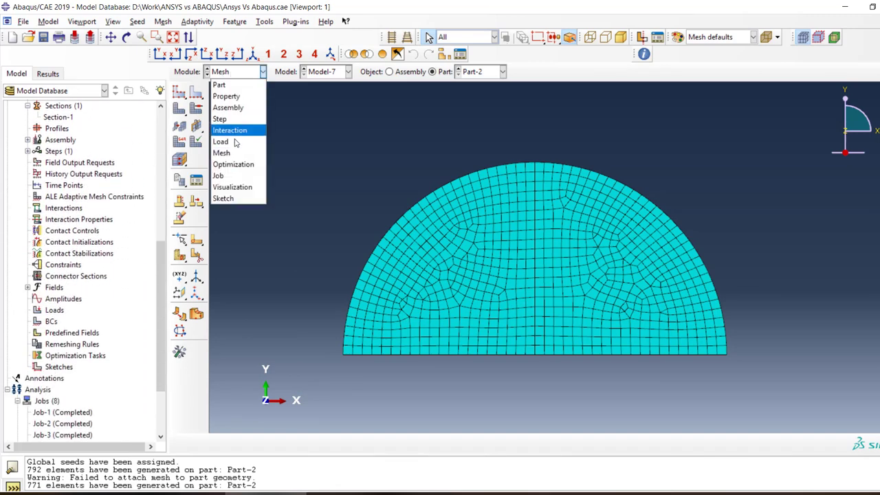
{"action": "left_click", "coordinate": [331, 173]}
{"action": "scroll", "coordinate": [17, 227], "scroll_direction": "up", "scroll_amount": 3}
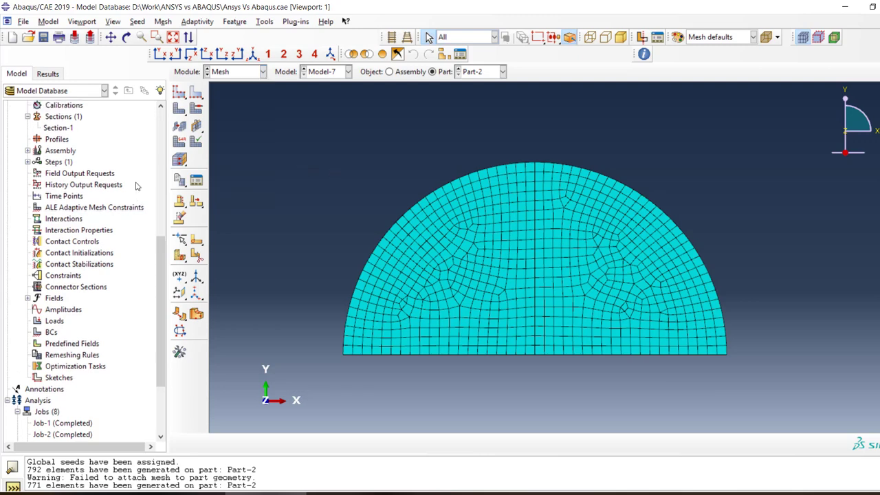
{"action": "left_click", "coordinate": [28, 226]}
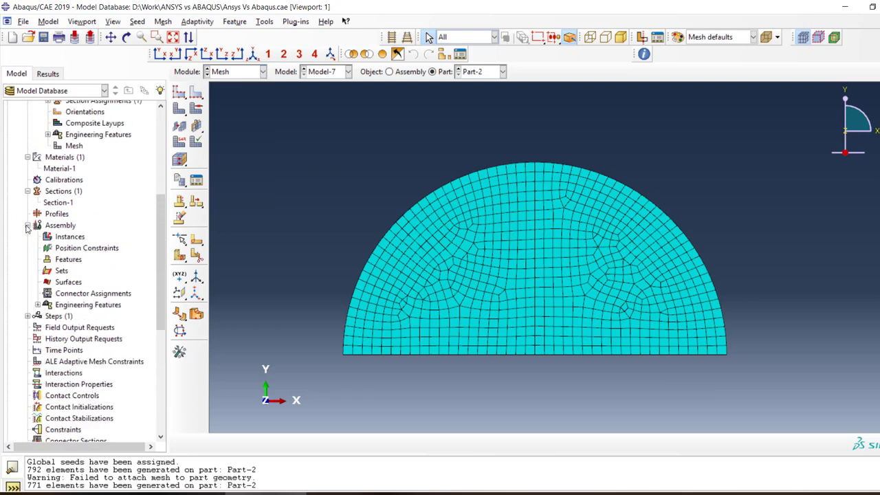
{"action": "double_click", "coordinate": [61, 236]}
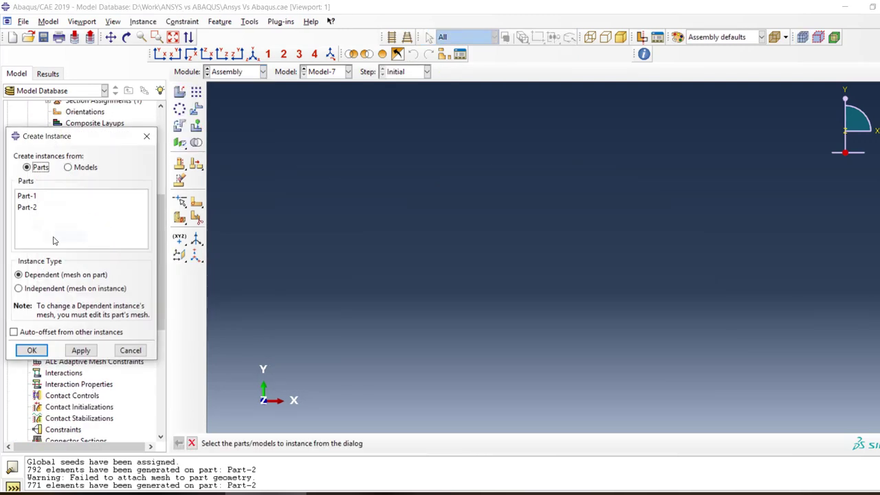
{"action": "left_click", "coordinate": [28, 197]}
{"action": "left_click", "coordinate": [32, 207], "text": "ctrl"}
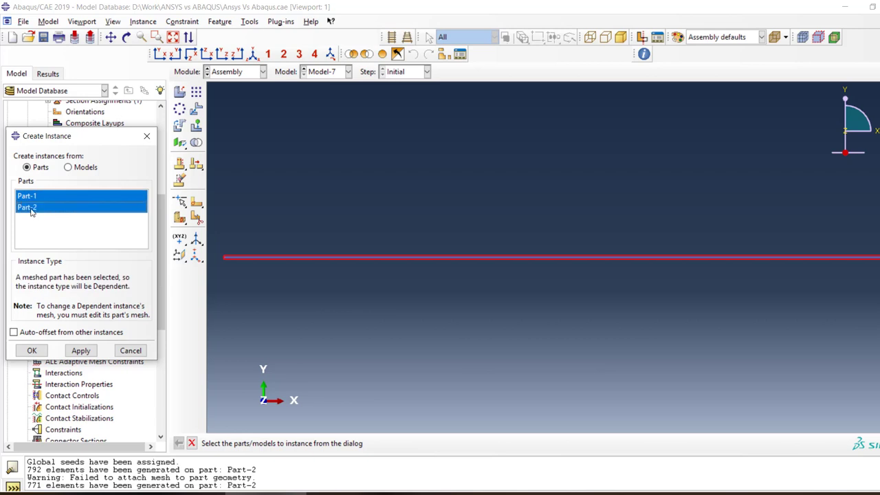
{"action": "left_click", "coordinate": [36, 333]}
{"action": "left_click", "coordinate": [32, 350]}
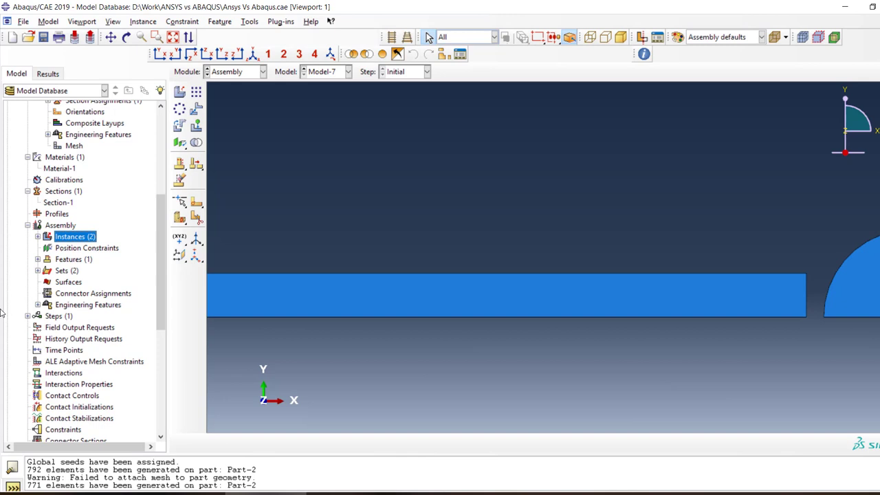
Switch to Part-1 in the Part module and open a face partition sketch on the beam.
{"action": "left_click", "coordinate": [237, 71]}
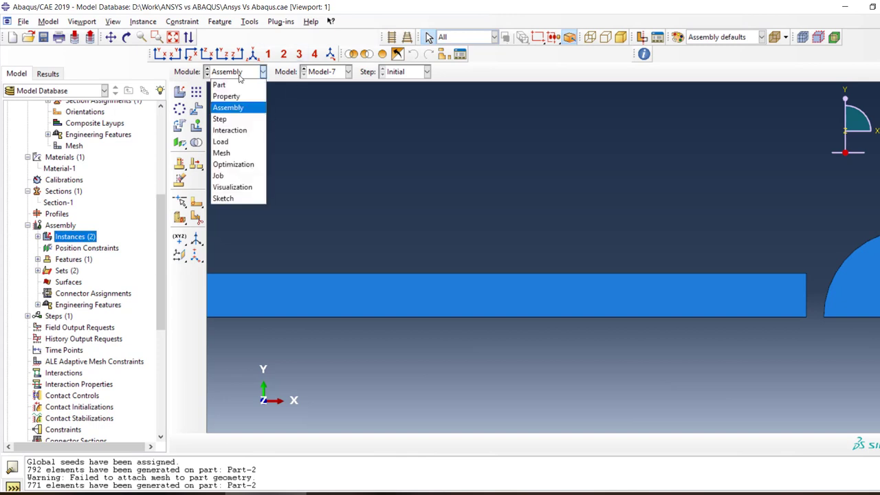
{"action": "left_click", "coordinate": [227, 81]}
{"action": "left_click", "coordinate": [415, 72]}
{"action": "left_click", "coordinate": [395, 87]}
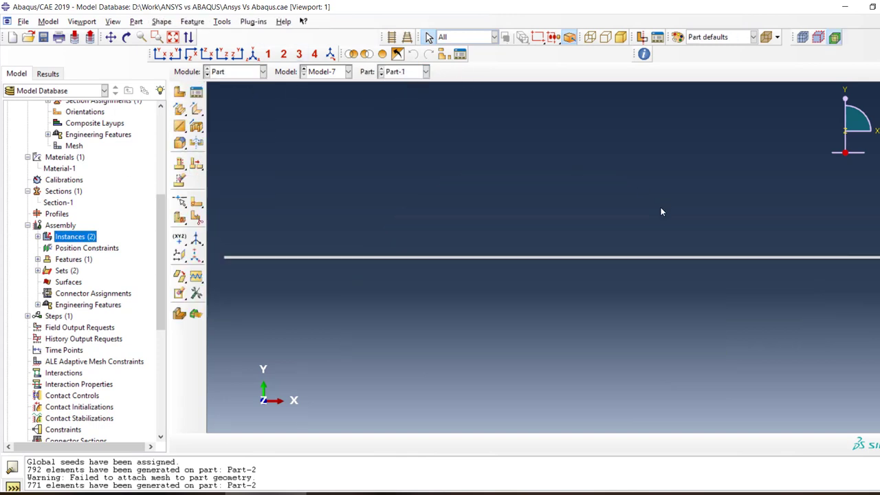
{"action": "left_click", "coordinate": [196, 217]}
{"action": "left_click", "coordinate": [69, 194]}
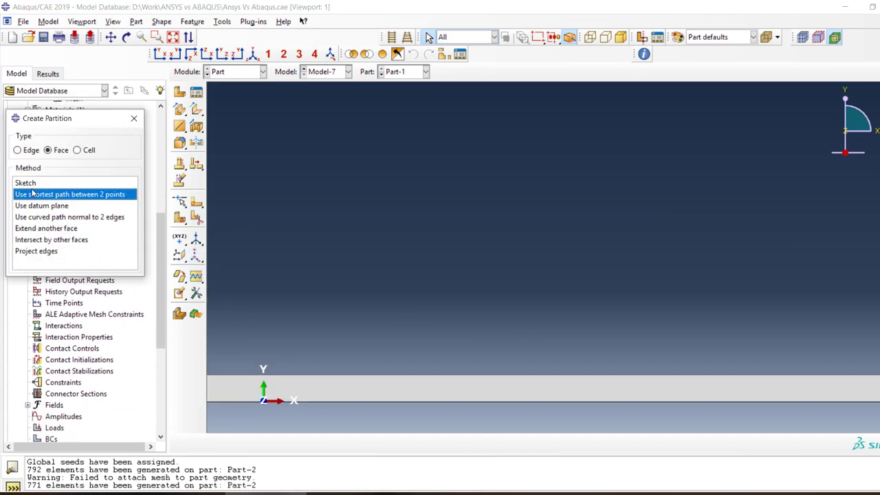
{"action": "left_click", "coordinate": [28, 183]}
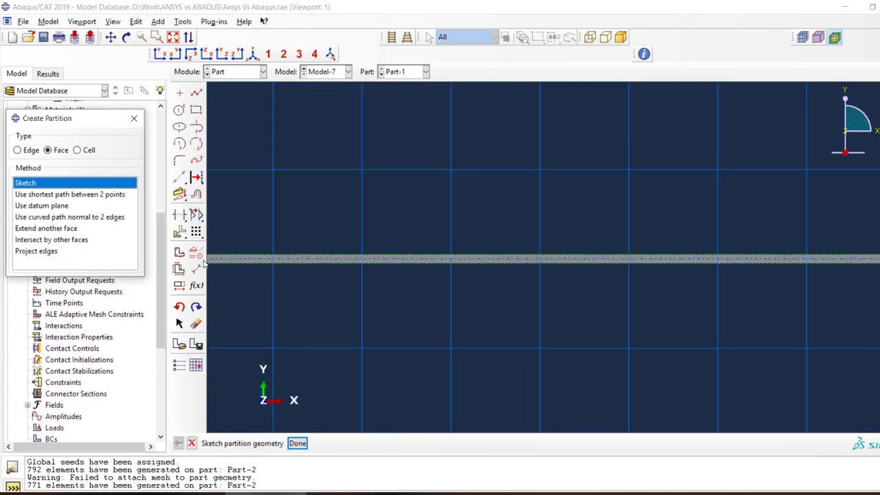
Sketch two vertical lines crossing the beam, one near its left end and one near its right end.
{"action": "left_click", "coordinate": [196, 92]}
{"action": "left_click", "coordinate": [264, 214]}
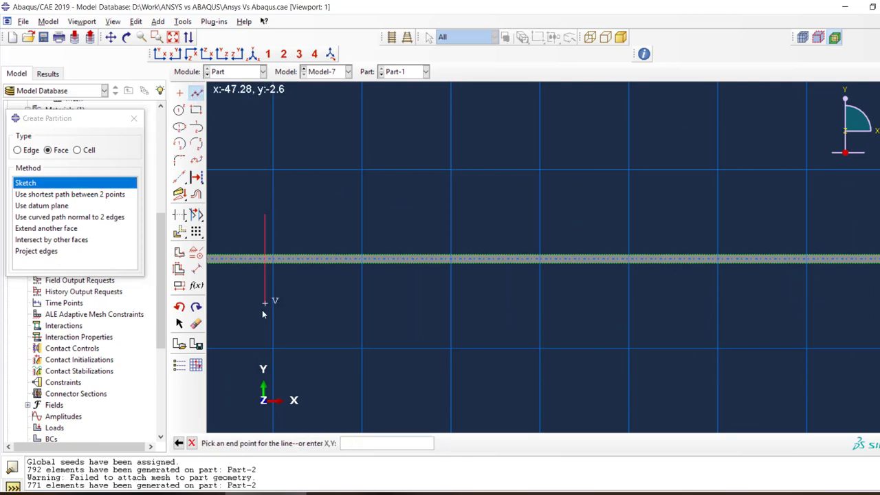
{"action": "left_click", "coordinate": [262, 309]}
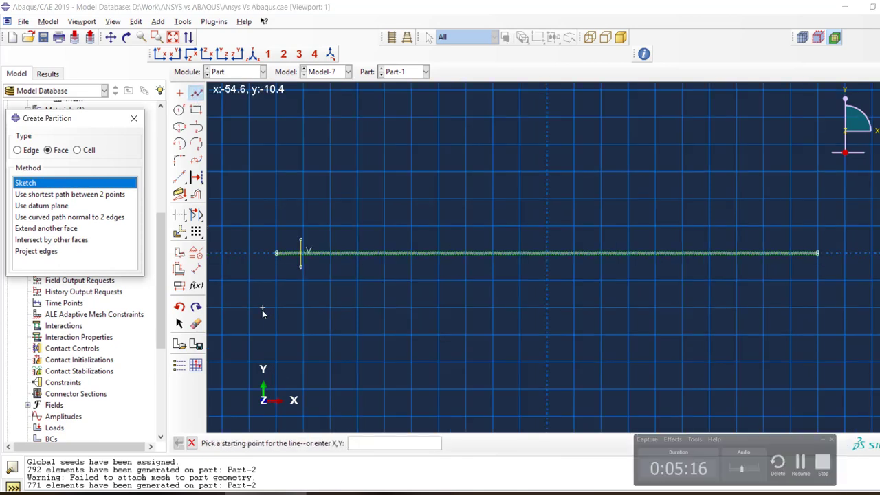
{"action": "left_click", "coordinate": [763, 234]}
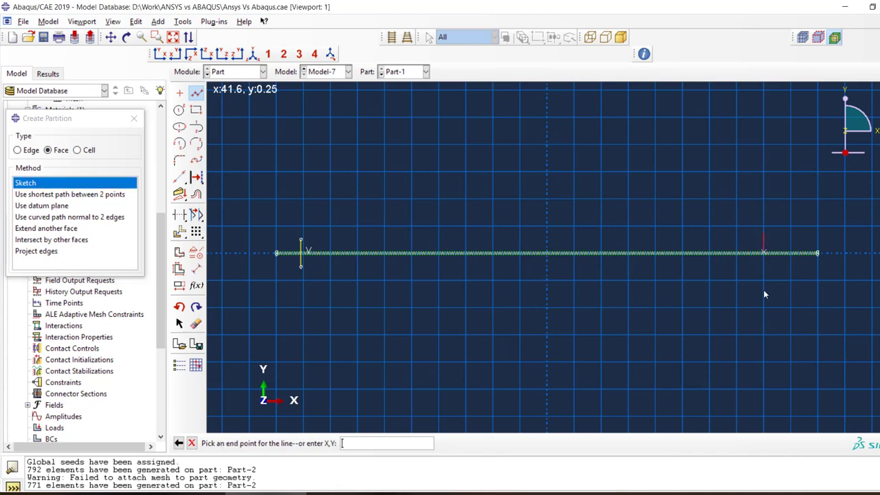
{"action": "left_click", "coordinate": [763, 293]}
{"action": "key", "text": "Escape"}
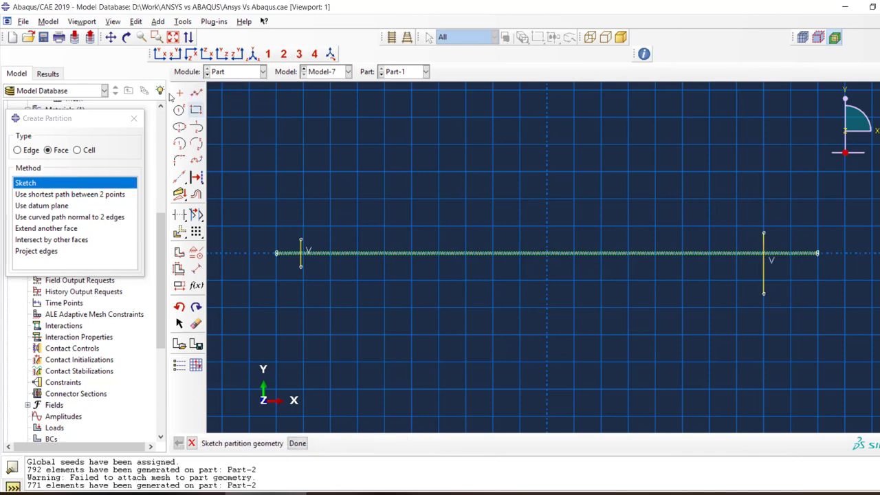
Sketch a third vertical line across the middle of the beam on the vertical axis and give it a Fixed constraint.
{"action": "left_click", "coordinate": [195, 93]}
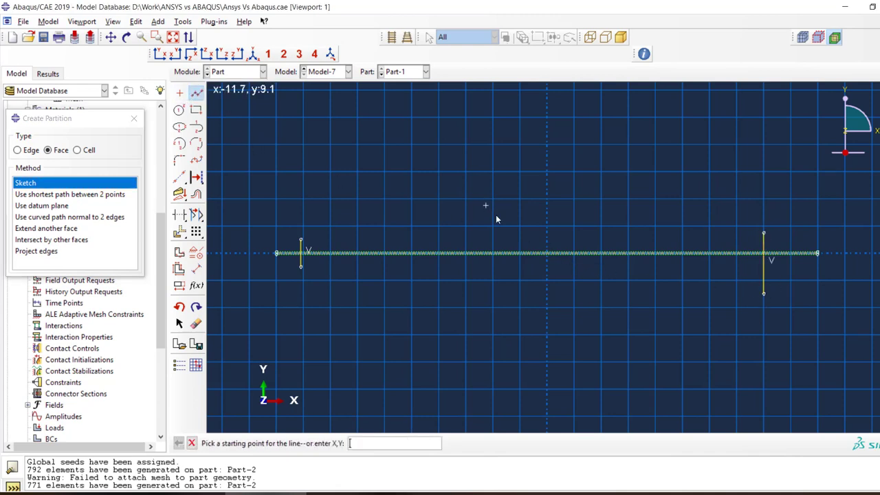
{"action": "left_click", "coordinate": [546, 220]}
{"action": "left_click", "coordinate": [546, 279]}
{"action": "key", "text": "Escape"}
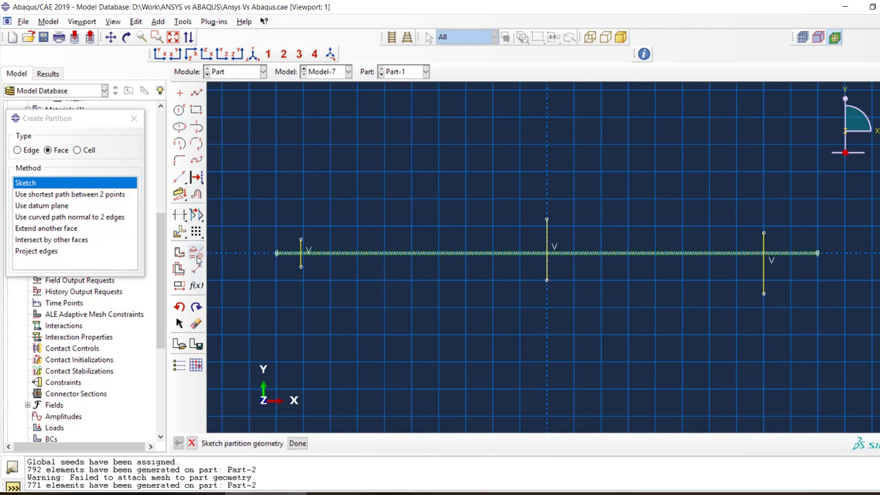
{"action": "left_click", "coordinate": [196, 252]}
{"action": "left_click", "coordinate": [30, 270]}
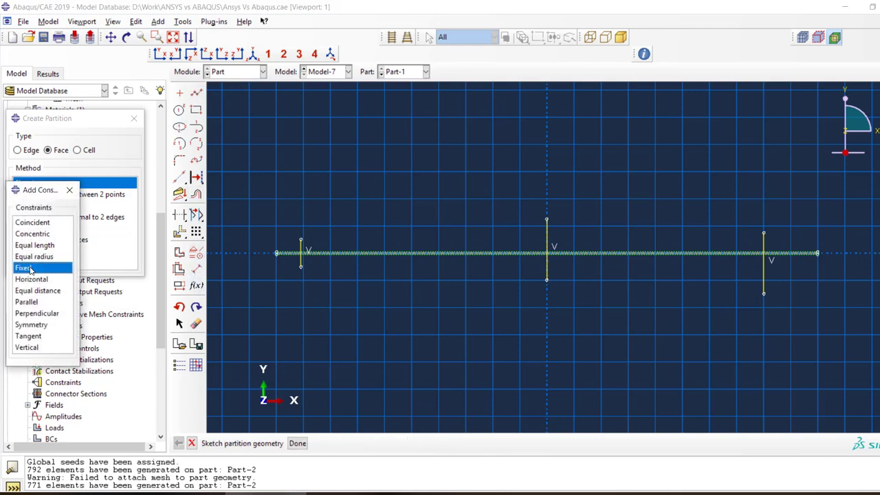
{"action": "left_click", "coordinate": [547, 242]}
{"action": "left_click", "coordinate": [331, 443]}
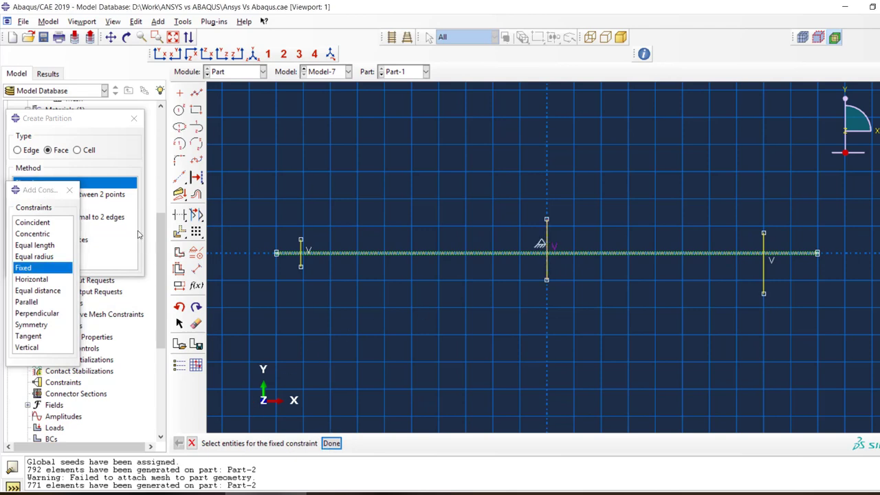
{"action": "left_click", "coordinate": [70, 190]}
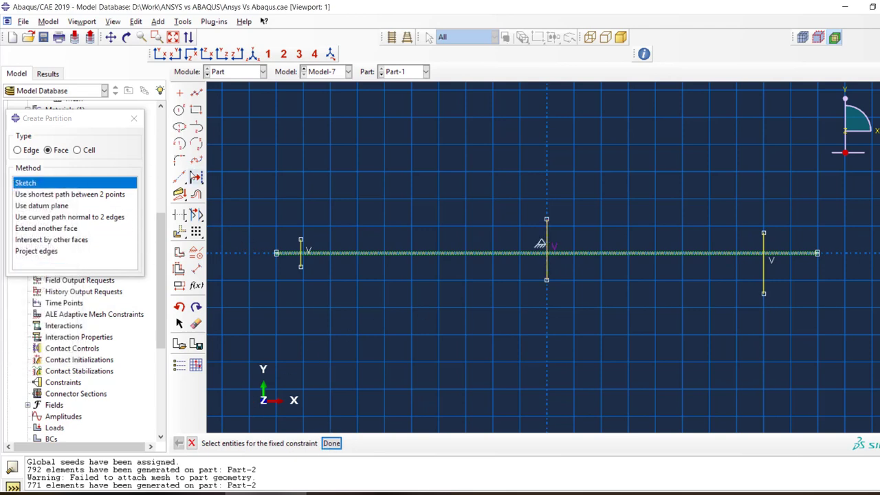
Dimension the distance from the left vertical line to the fixed middle line, setting it to 48.
{"action": "left_click", "coordinate": [197, 270]}
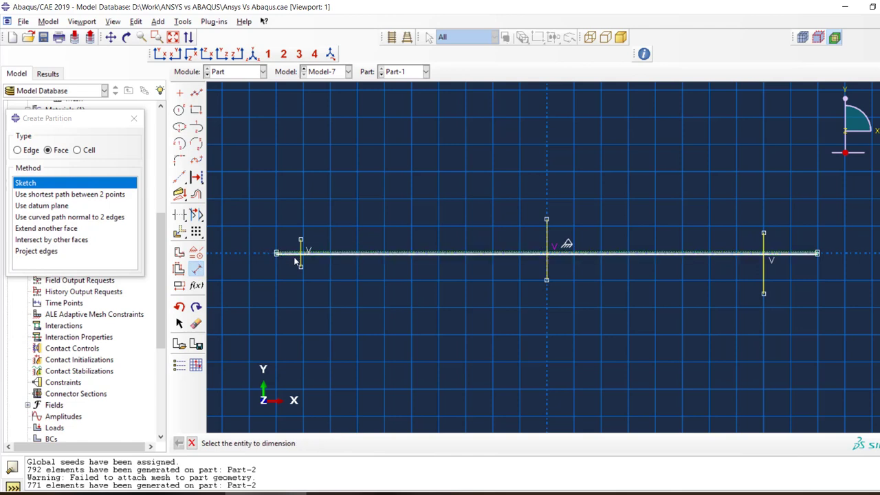
{"action": "left_click", "coordinate": [301, 261]}
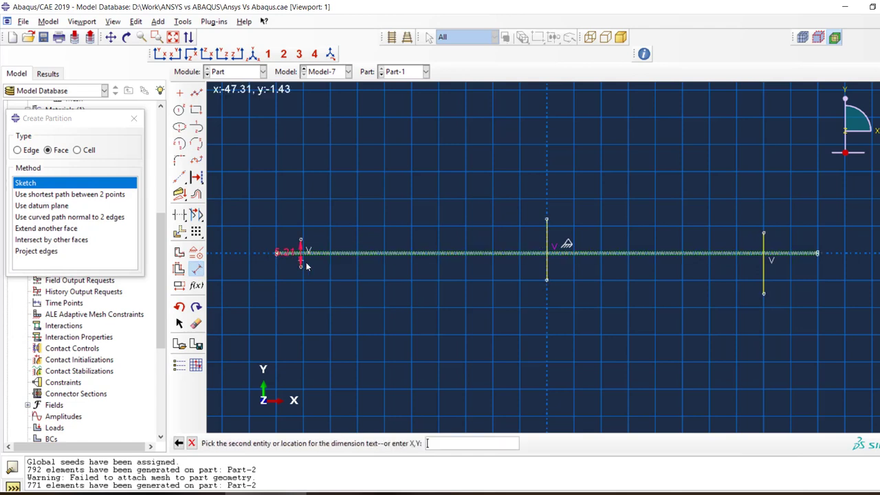
{"action": "left_click", "coordinate": [547, 246]}
{"action": "left_click", "coordinate": [495, 275]}
{"action": "type", "text": "48"}
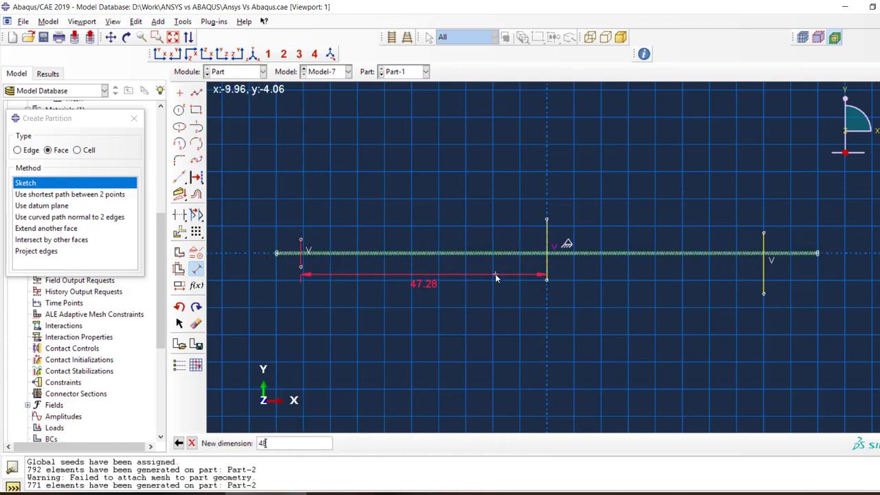
{"action": "key", "text": "Return"}
Dimension the distance from the middle line to the right vertical line, setting it to 48.
{"action": "left_click", "coordinate": [544, 242]}
{"action": "left_click", "coordinate": [767, 249]}
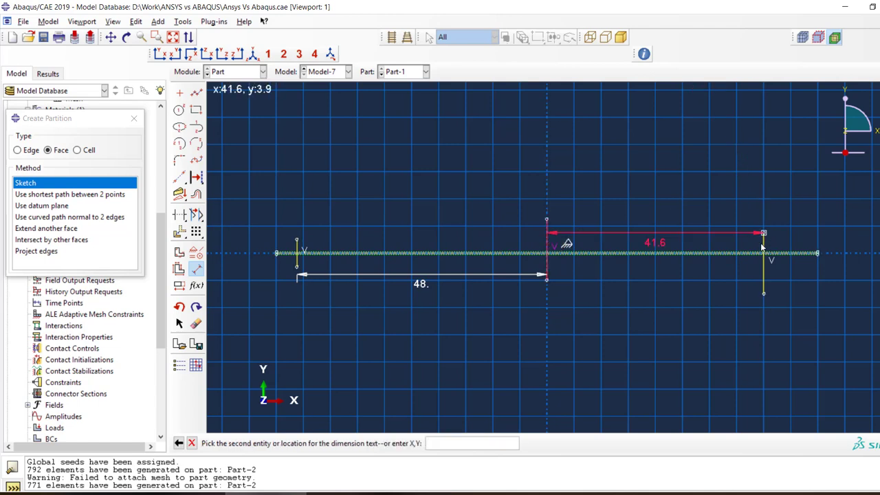
{"action": "left_click", "coordinate": [732, 282]}
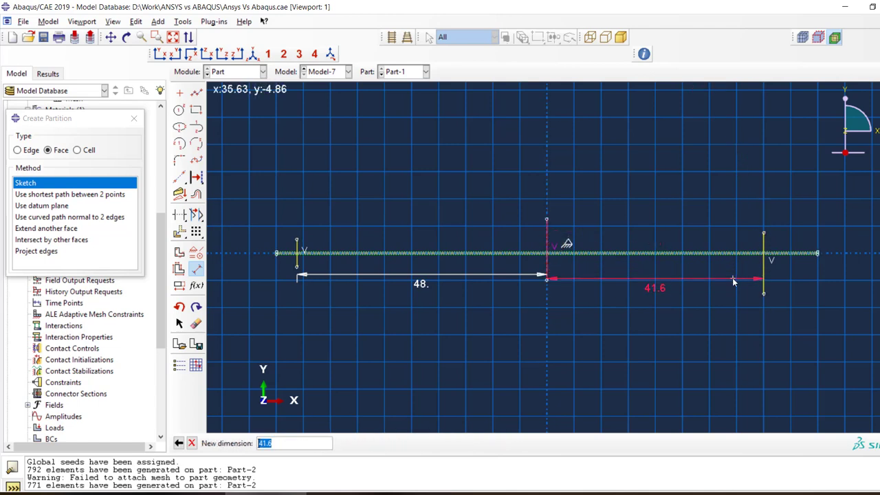
{"action": "type", "text": "48"}
{"action": "key", "text": "Return"}
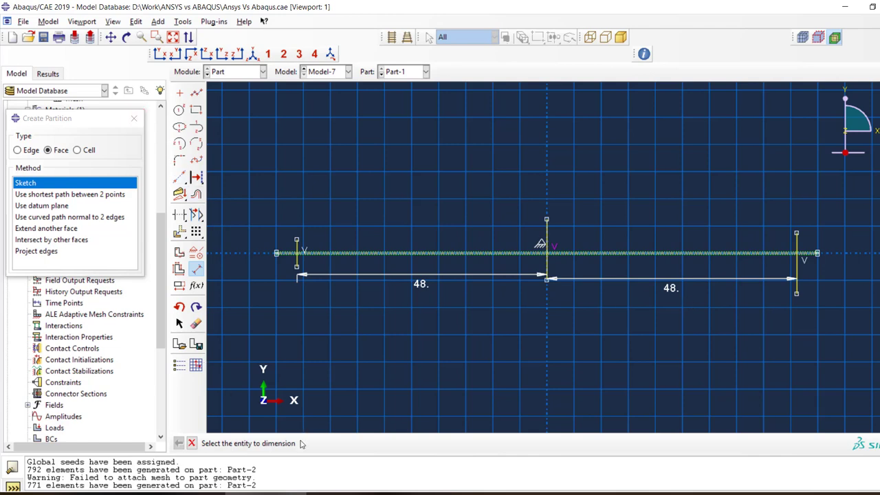
Finish the sketch to partition the beam's face along the three vertical lines and end the partition command.
{"action": "left_click", "coordinate": [192, 443]}
{"action": "left_click", "coordinate": [296, 442]}
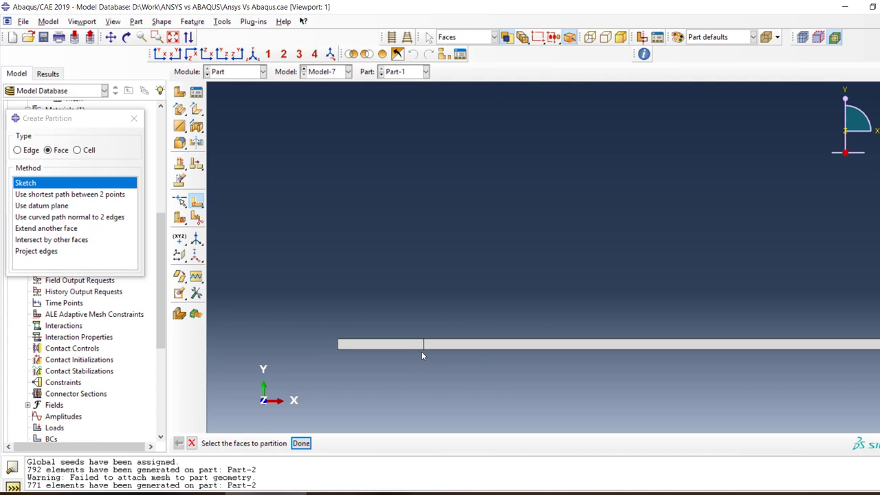
{"action": "left_click", "coordinate": [300, 443]}
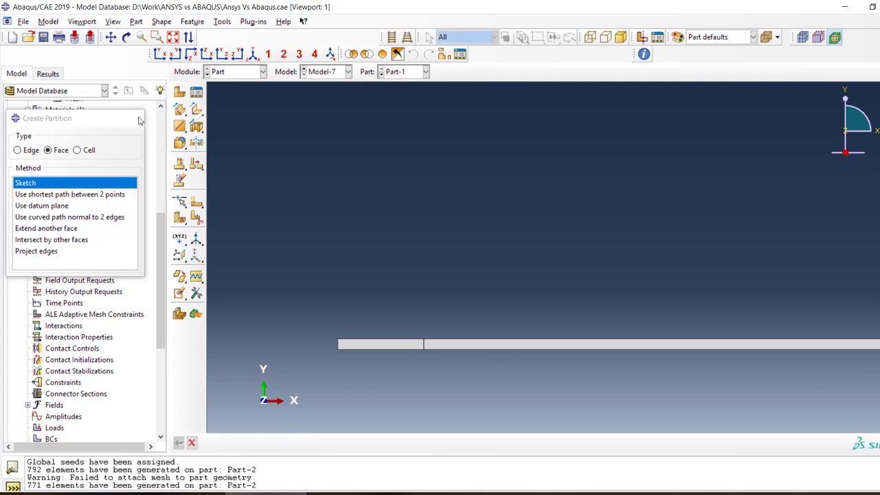
Mesh the partitioned beam Part-1 again and return to the Assembly module.
{"action": "left_click", "coordinate": [234, 73]}
{"action": "left_click", "coordinate": [221, 153]}
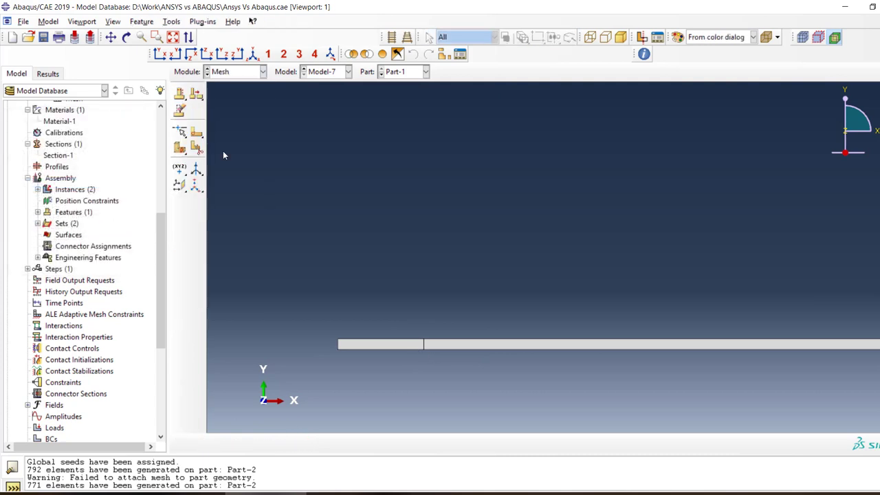
{"action": "left_click", "coordinate": [197, 126]}
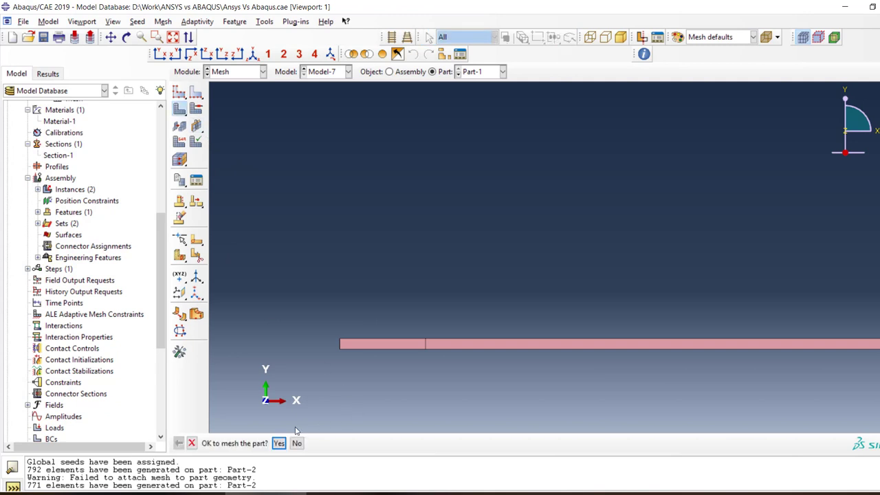
{"action": "left_click", "coordinate": [280, 443]}
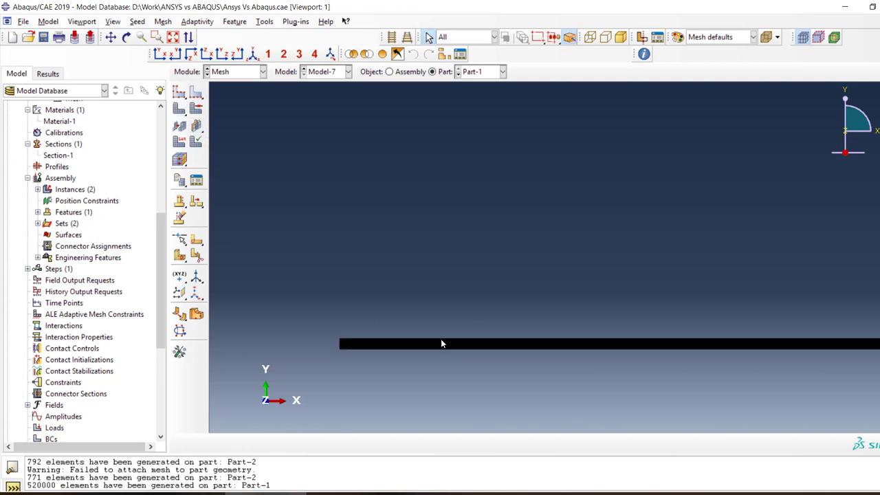
{"action": "left_click", "coordinate": [258, 73]}
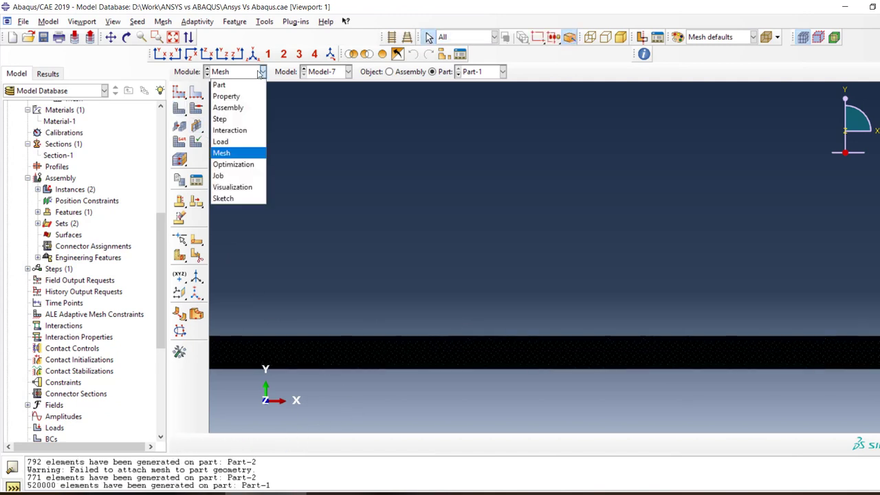
{"action": "left_click", "coordinate": [232, 109]}
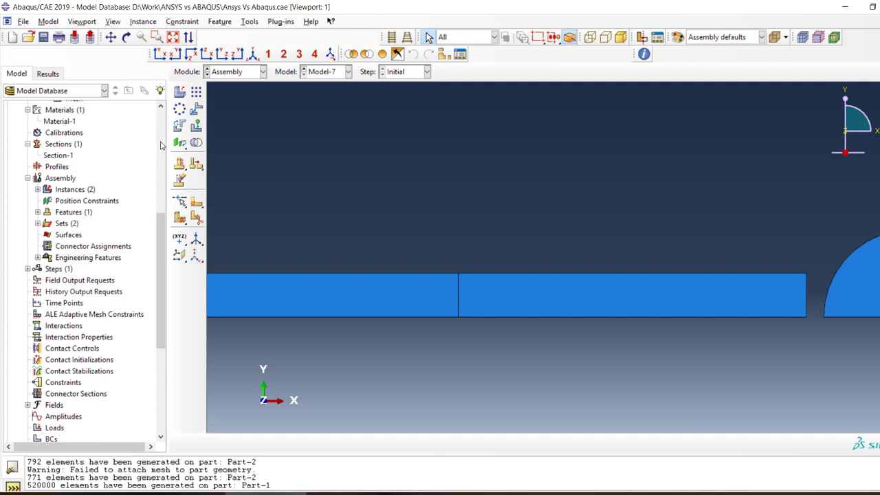
Add a Parallel Edge constraint aligning the roller's vertical edge with the beam's partition edge, flipping the roller curved side down.
{"action": "left_click_drag", "start_coordinate": [179, 142], "coordinate": [230, 145]}
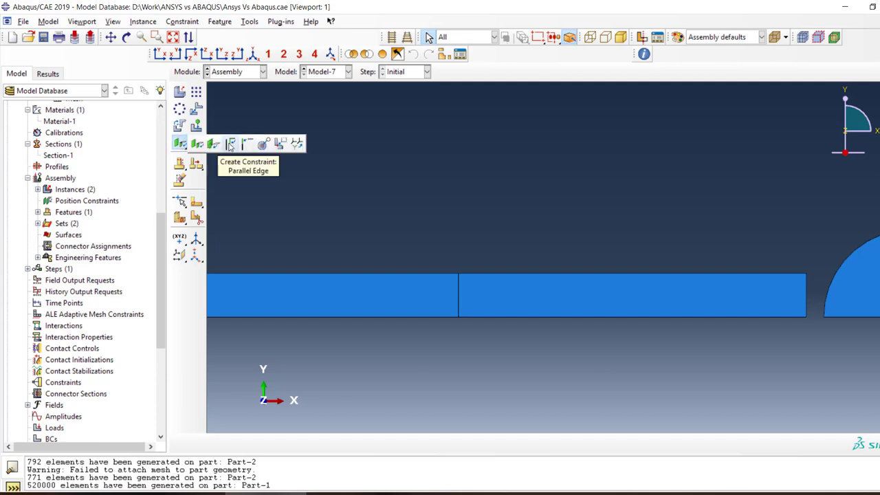
{"action": "left_click", "coordinate": [230, 144]}
{"action": "left_click", "coordinate": [424, 301]}
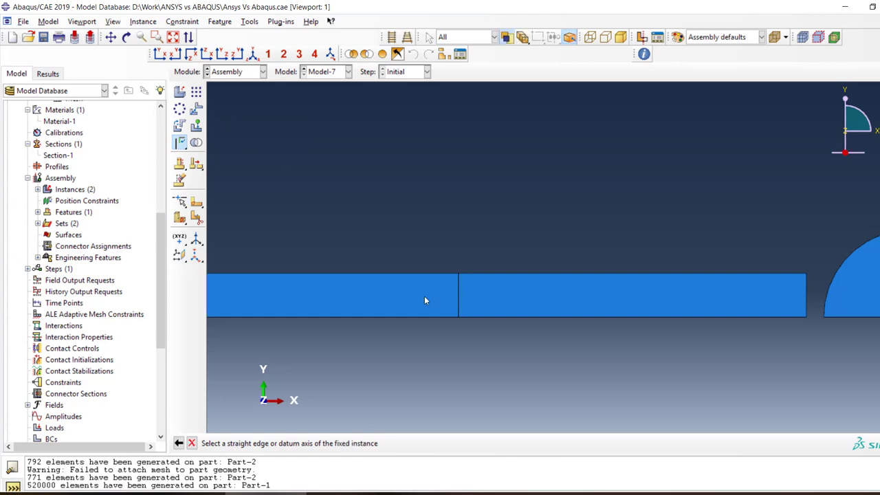
{"action": "left_click", "coordinate": [459, 300]}
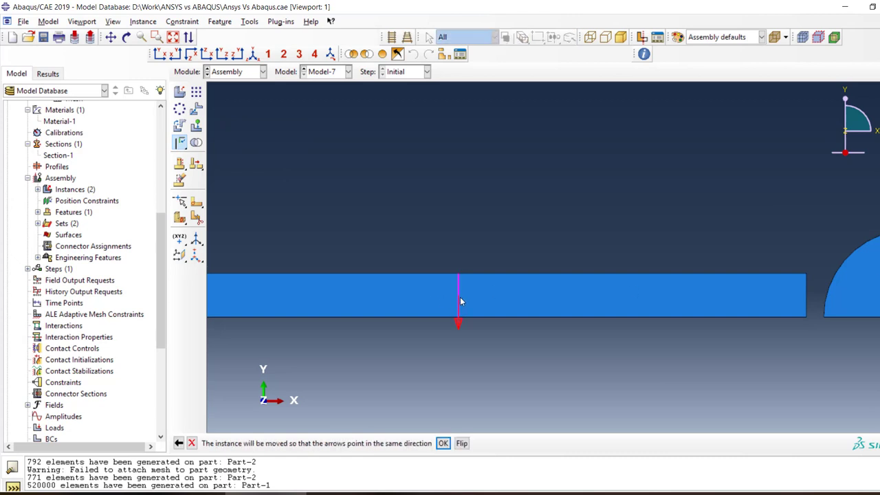
{"action": "left_click", "coordinate": [443, 442]}
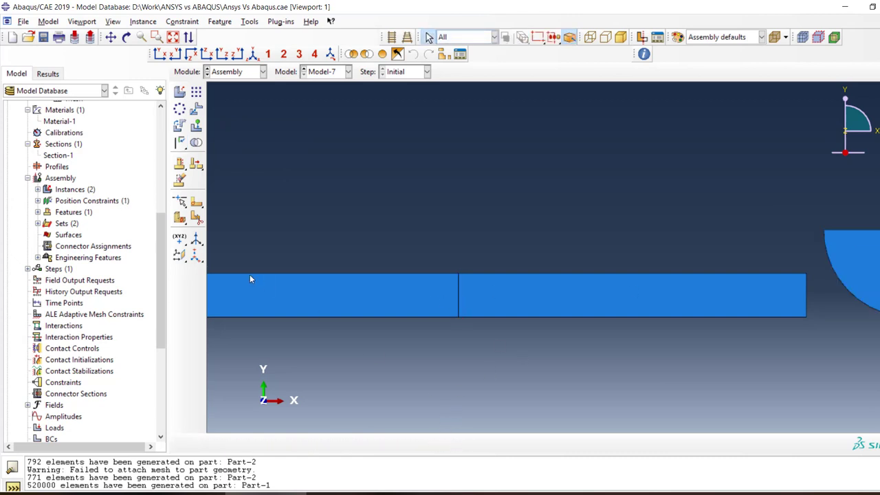
{"action": "left_click", "coordinate": [38, 200]}
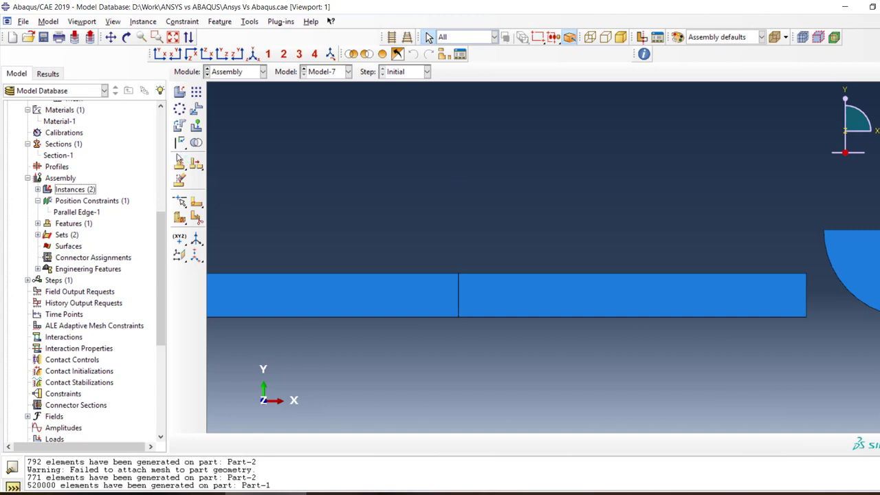
Add a Coincident Point constraint placing the roller's arc apex on the upper end of the beam's middle partition line.
{"action": "left_click_drag", "start_coordinate": [179, 143], "coordinate": [279, 147]}
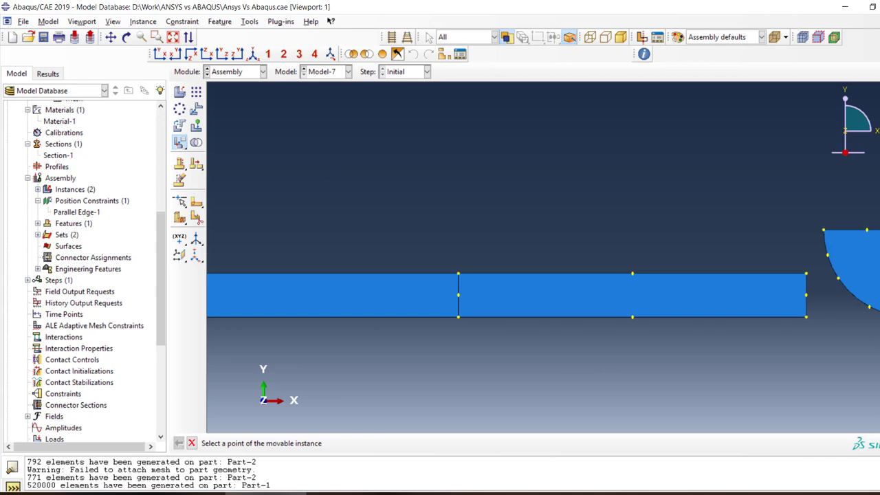
{"action": "left_click", "coordinate": [878, 317]}
{"action": "scroll", "coordinate": [731, 264], "scroll_direction": "down", "scroll_amount": 3}
{"action": "scroll", "coordinate": [731, 263], "scroll_direction": "up", "scroll_amount": 10}
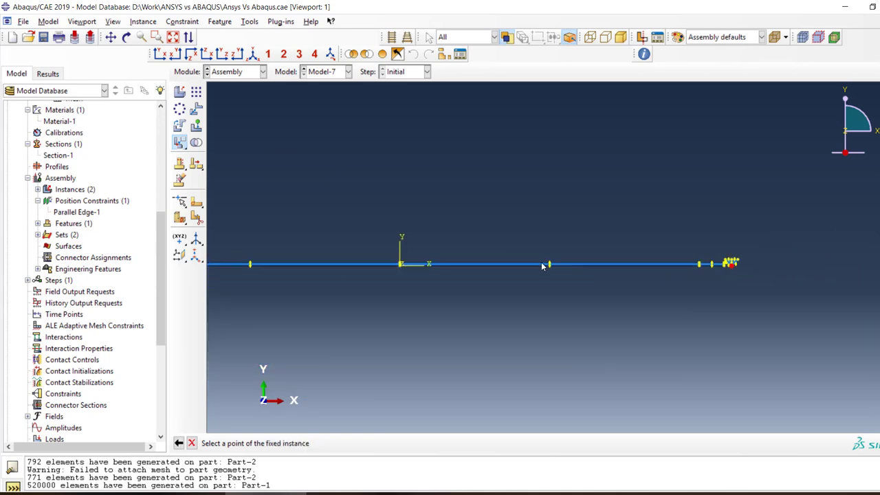
{"action": "right_click", "coordinate": [397, 270]}
{"action": "left_click", "coordinate": [417, 256]}
{"action": "scroll", "coordinate": [399, 282], "scroll_direction": "down", "scroll_amount": 4}
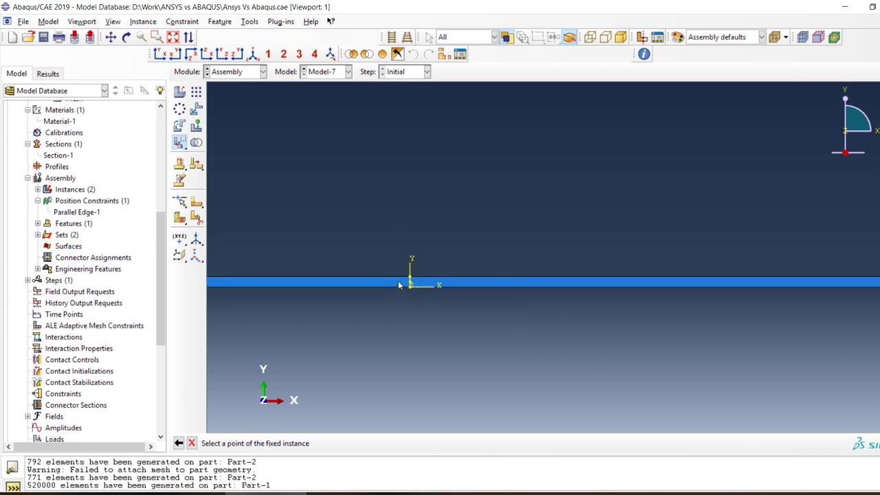
{"action": "scroll", "coordinate": [424, 278], "scroll_direction": "down", "scroll_amount": 3}
{"action": "left_click", "coordinate": [428, 271]}
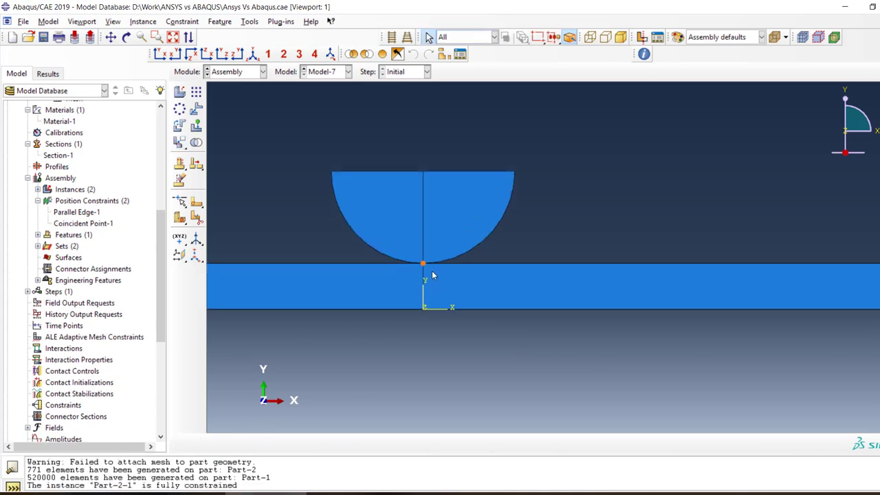
Create two more dependent instances of Part-2, auto-offset from the other instances.
{"action": "scroll", "coordinate": [474, 277], "scroll_direction": "up", "scroll_amount": 3}
{"action": "scroll", "coordinate": [474, 272], "scroll_direction": "up", "scroll_amount": 3}
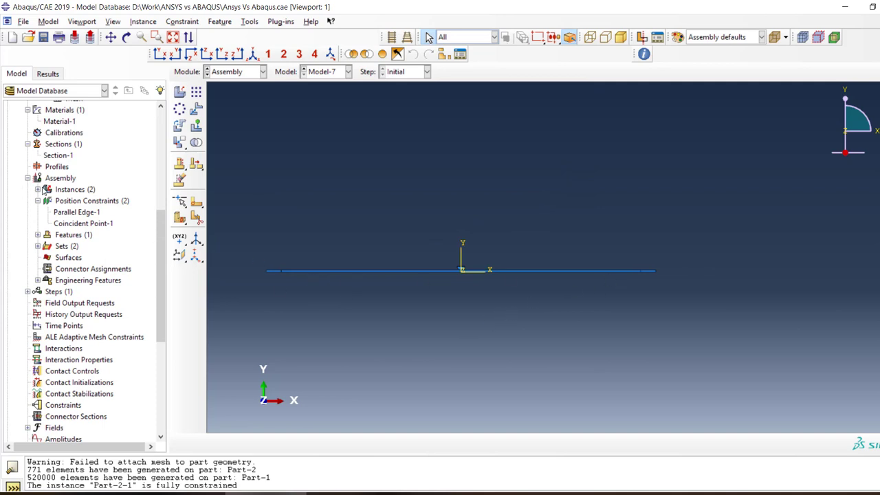
{"action": "left_click", "coordinate": [42, 190]}
{"action": "double_click", "coordinate": [42, 192]}
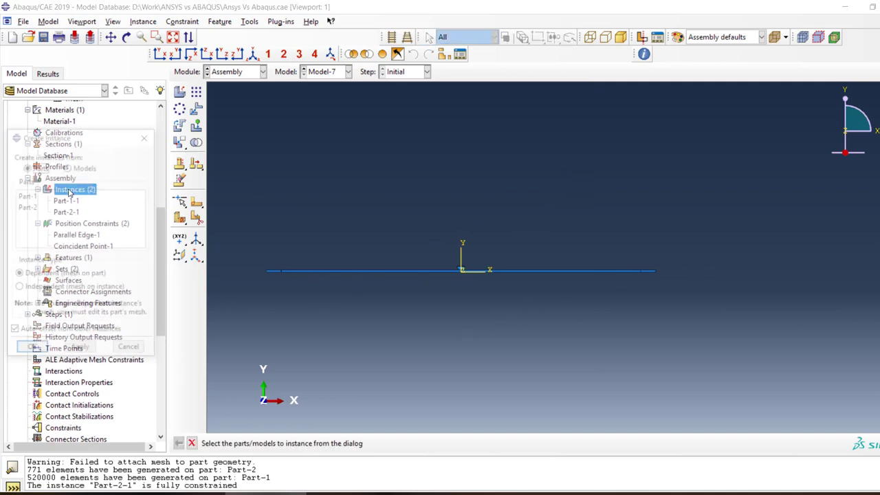
{"action": "left_click", "coordinate": [33, 207]}
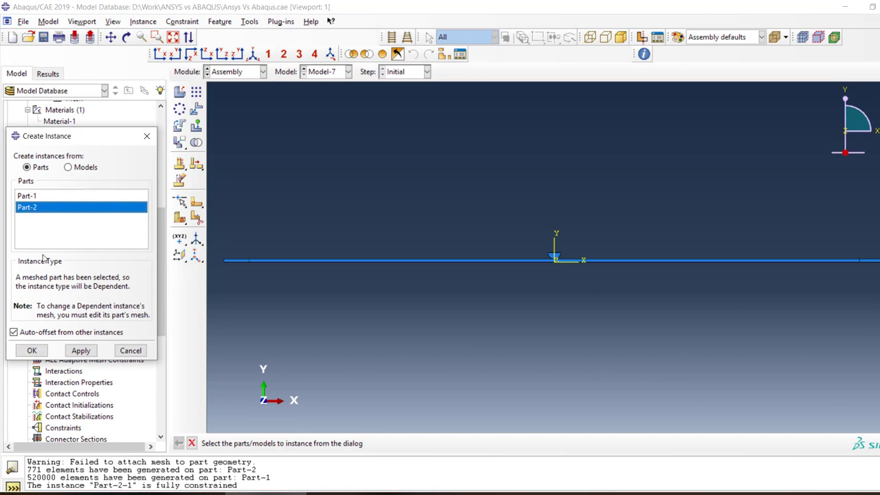
{"action": "left_click", "coordinate": [81, 350]}
{"action": "left_click", "coordinate": [41, 212]}
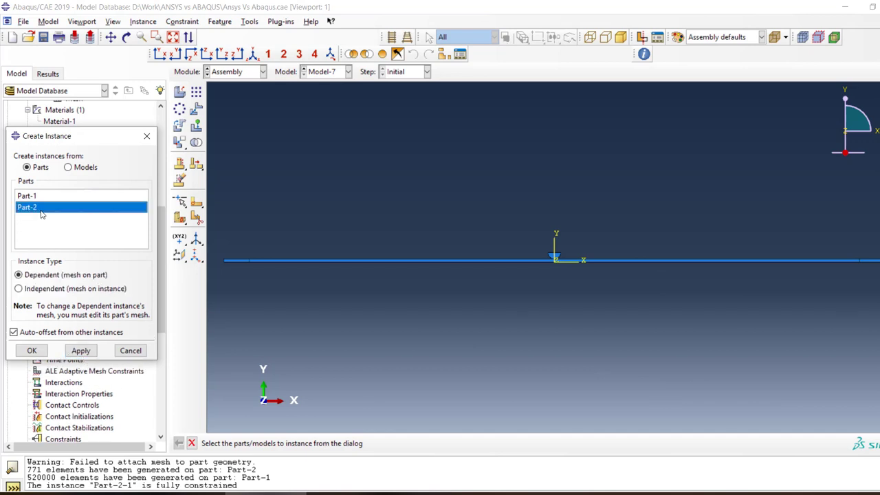
{"action": "left_click", "coordinate": [81, 350]}
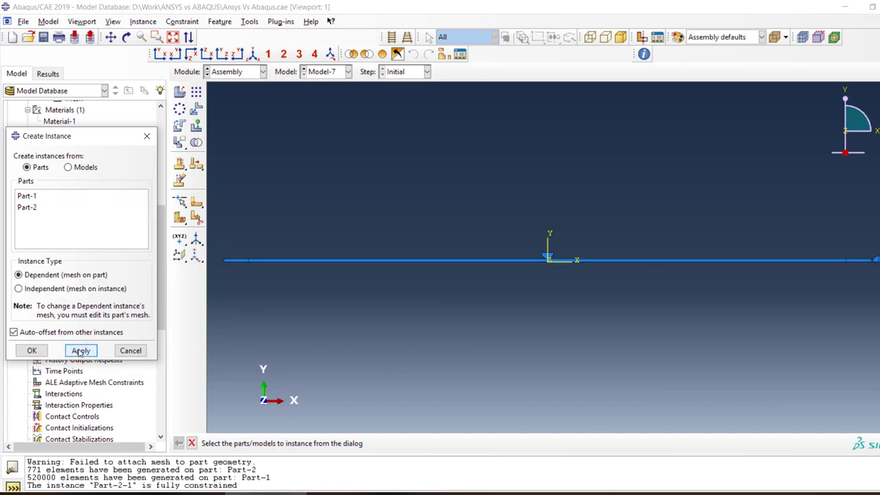
{"action": "left_click", "coordinate": [32, 351]}
{"action": "left_click", "coordinate": [80, 263]}
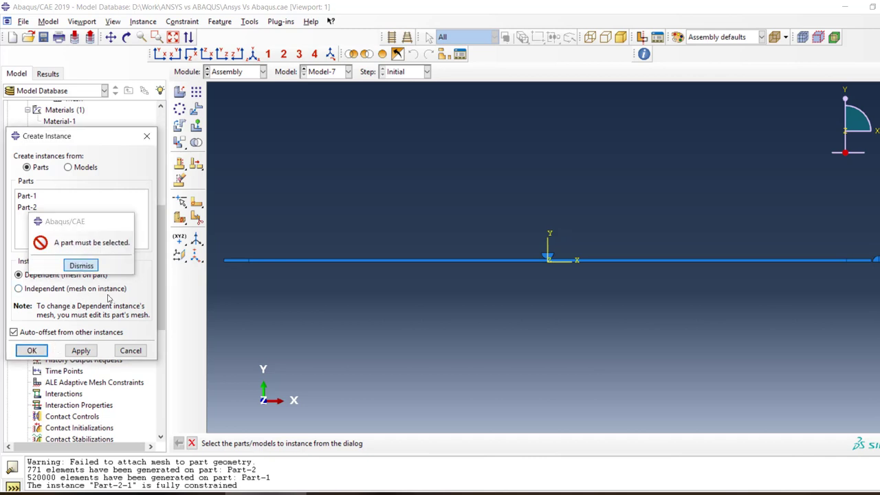
{"action": "left_click", "coordinate": [131, 351]}
Constrain the nearer new roller's arc apex to coincide with the lower end of the beam's right partition line.
{"action": "scroll", "coordinate": [876, 258], "scroll_direction": "up", "scroll_amount": 3}
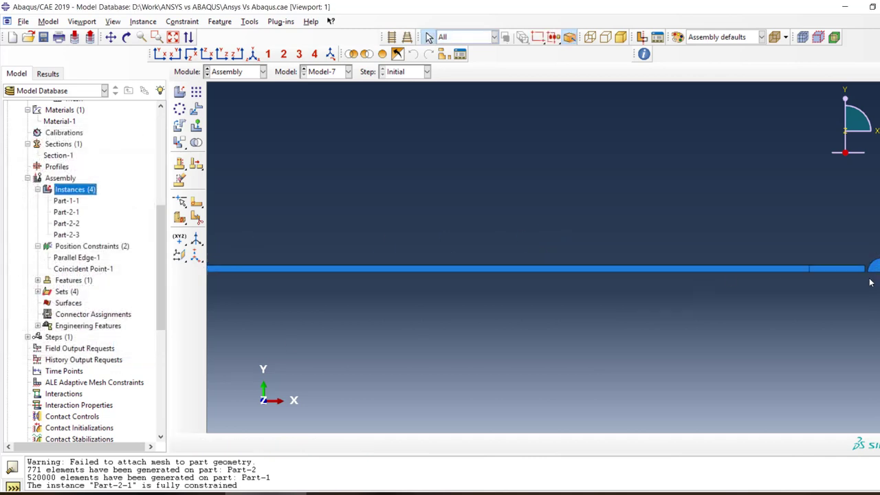
{"action": "scroll", "coordinate": [872, 294], "scroll_direction": "up", "scroll_amount": 3}
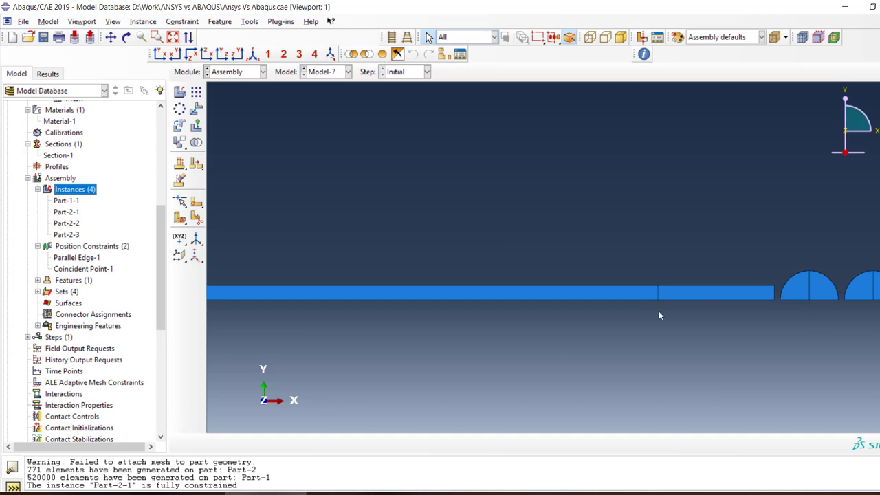
{"action": "scroll", "coordinate": [822, 316], "scroll_direction": "up", "scroll_amount": 2}
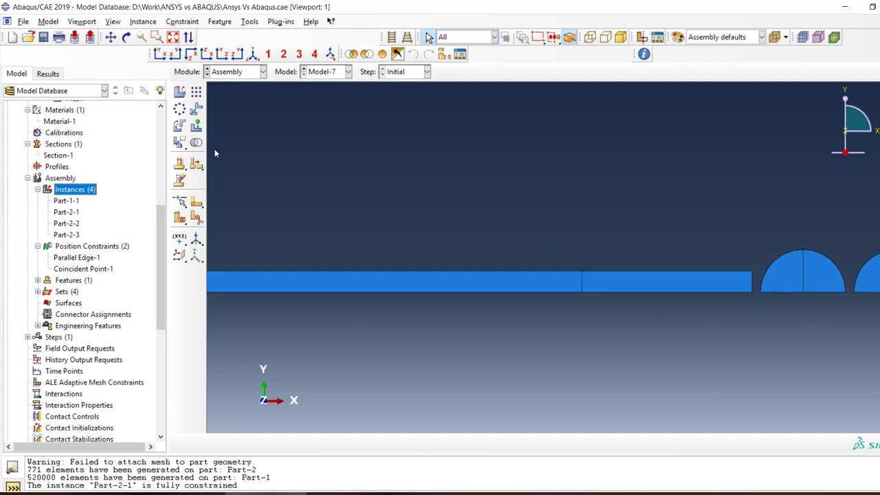
{"action": "left_click", "coordinate": [180, 143]}
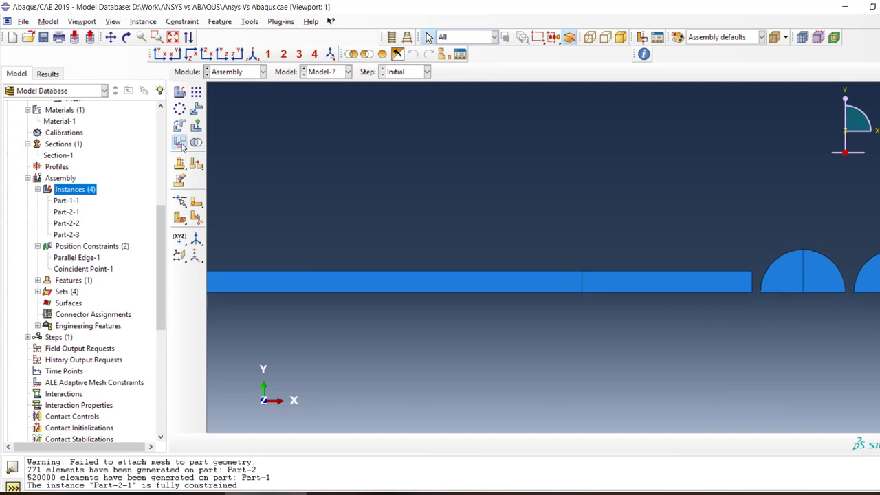
{"action": "left_click", "coordinate": [805, 256]}
{"action": "left_click", "coordinate": [582, 292]}
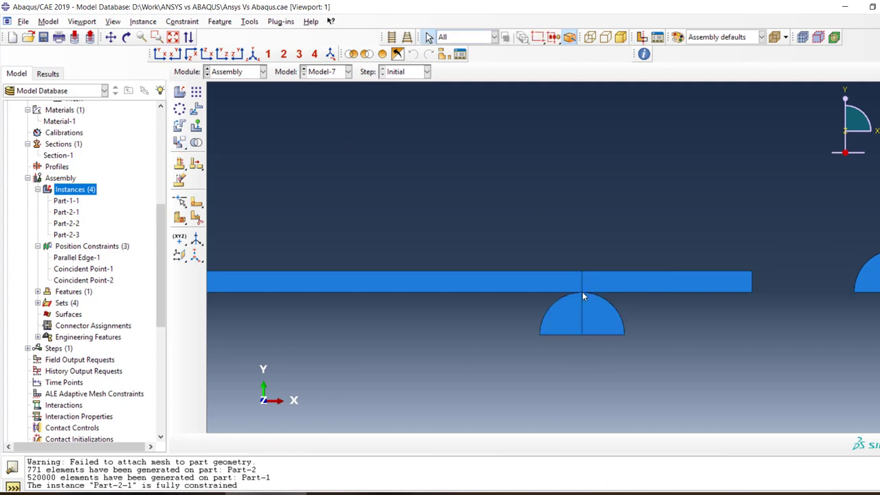
Constrain the remaining roller's arc apex to coincide with the lower end of the beam's left partition line.
{"action": "left_click", "coordinate": [180, 142]}
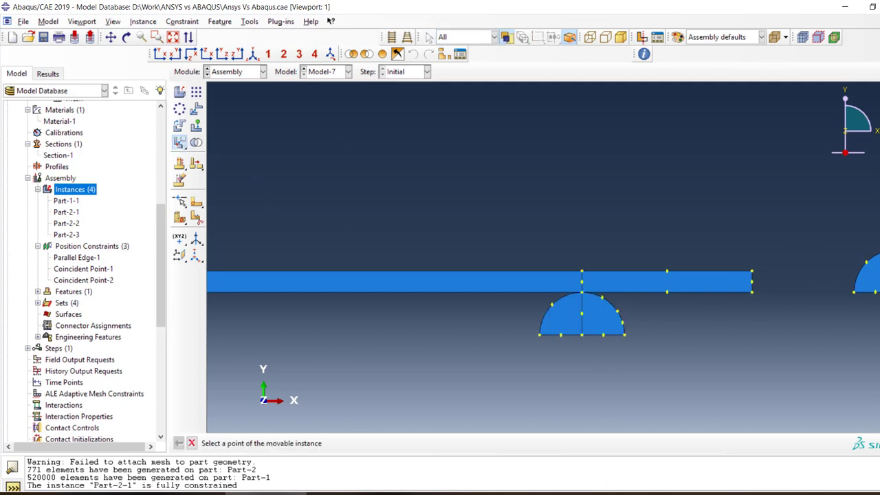
{"action": "left_click", "coordinate": [879, 250]}
{"action": "scroll", "coordinate": [698, 234], "scroll_direction": "down", "scroll_amount": 1}
{"action": "scroll", "coordinate": [698, 233], "scroll_direction": "up", "scroll_amount": 10}
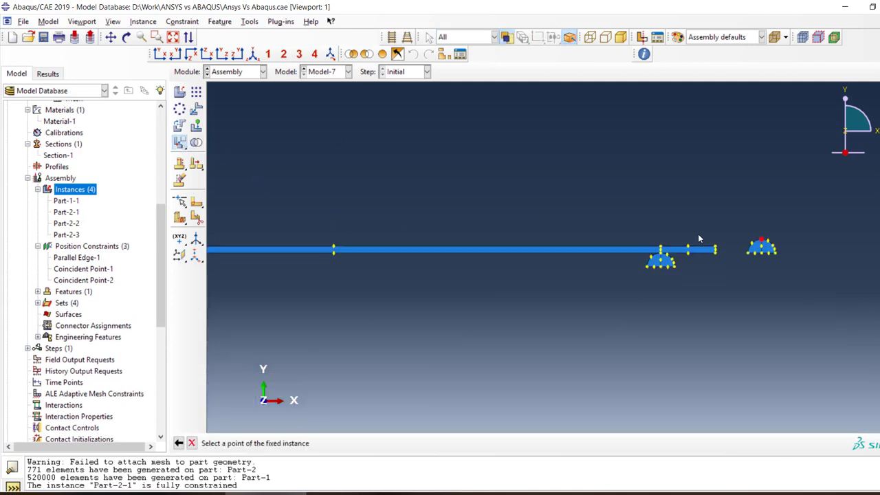
{"action": "scroll", "coordinate": [675, 234], "scroll_direction": "down", "scroll_amount": 2}
{"action": "scroll", "coordinate": [676, 235], "scroll_direction": "down", "scroll_amount": 5}
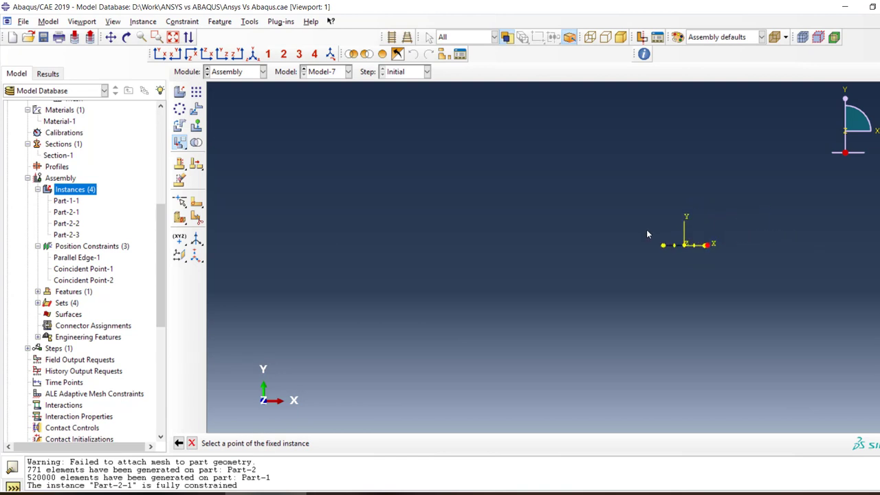
{"action": "scroll", "coordinate": [681, 248], "scroll_direction": "down", "scroll_amount": 5}
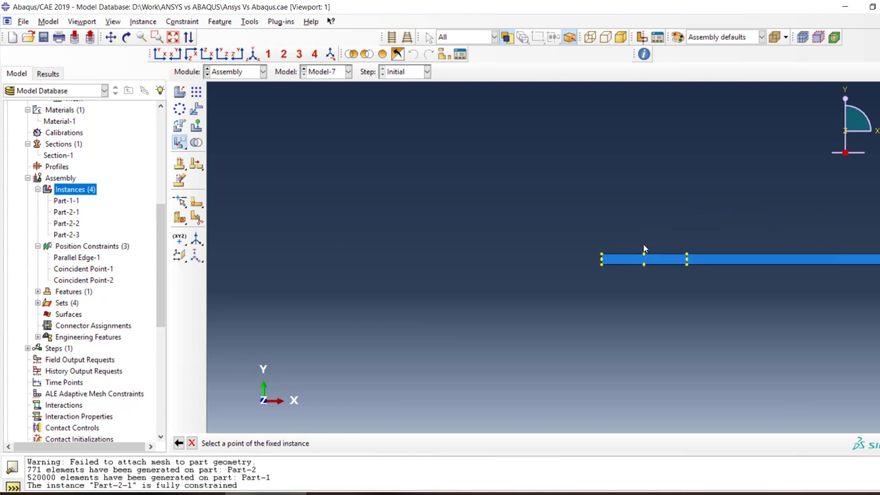
{"action": "left_click", "coordinate": [757, 300]}
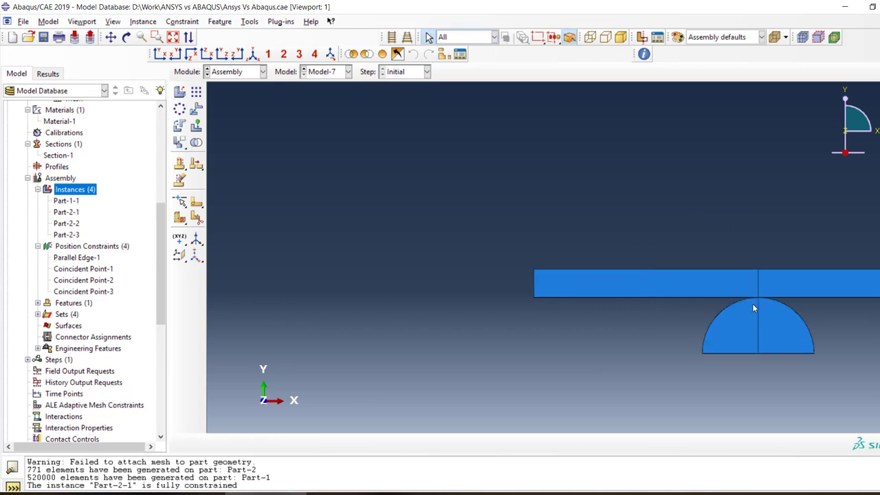
Start a mechanical Displacement/Rotation boundary condition in the Initial step.
{"action": "scroll", "coordinate": [390, 266], "scroll_direction": "down", "scroll_amount": 10}
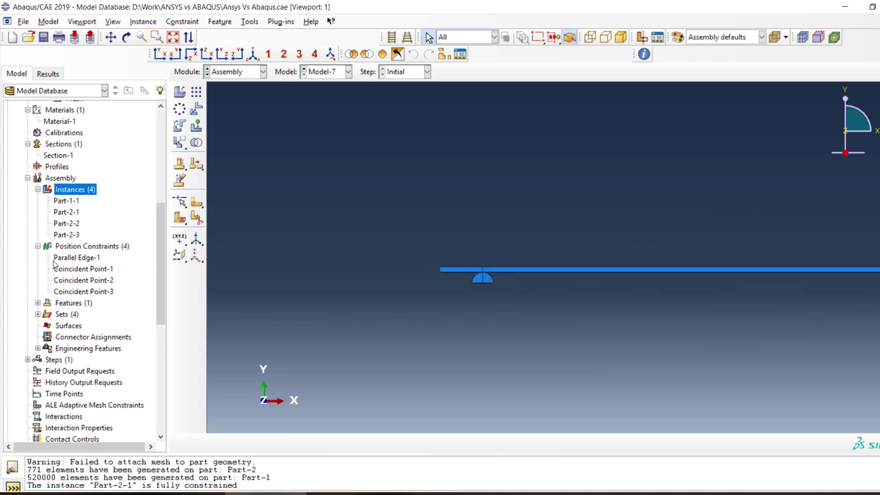
{"action": "left_click", "coordinate": [28, 359]}
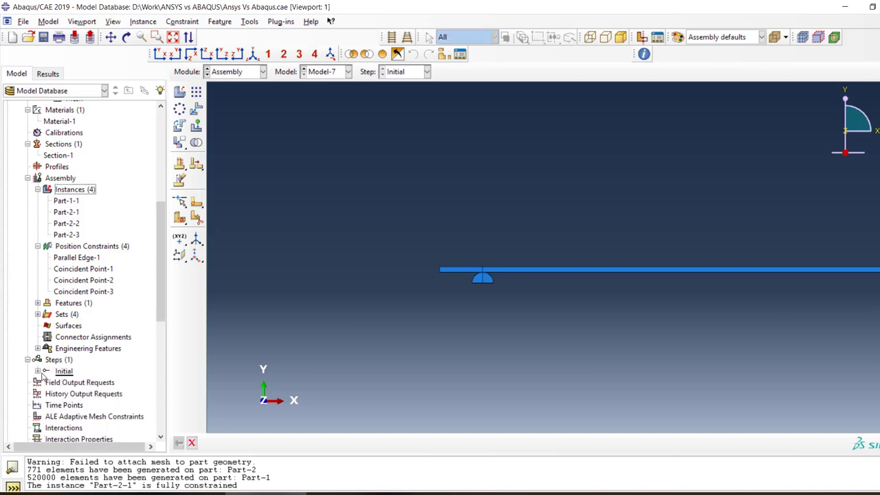
{"action": "left_click", "coordinate": [37, 371]}
{"action": "double_click", "coordinate": [68, 393]}
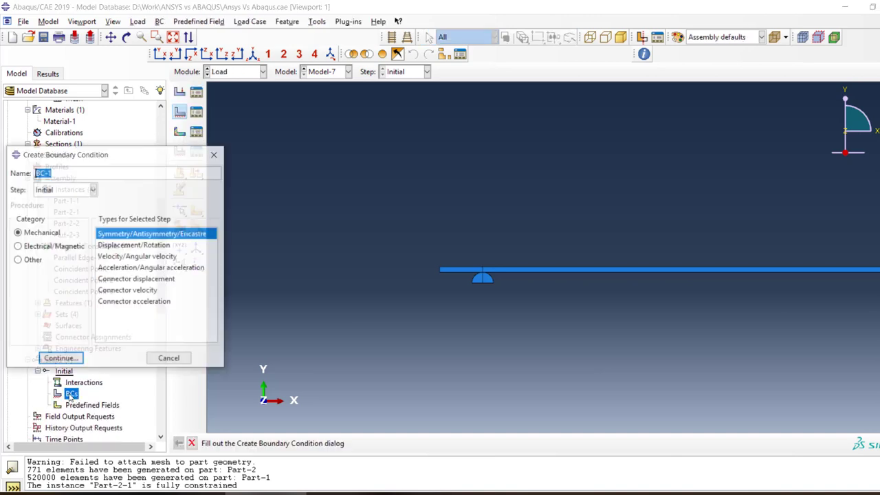
{"action": "left_click", "coordinate": [138, 246]}
{"action": "left_click", "coordinate": [67, 358]}
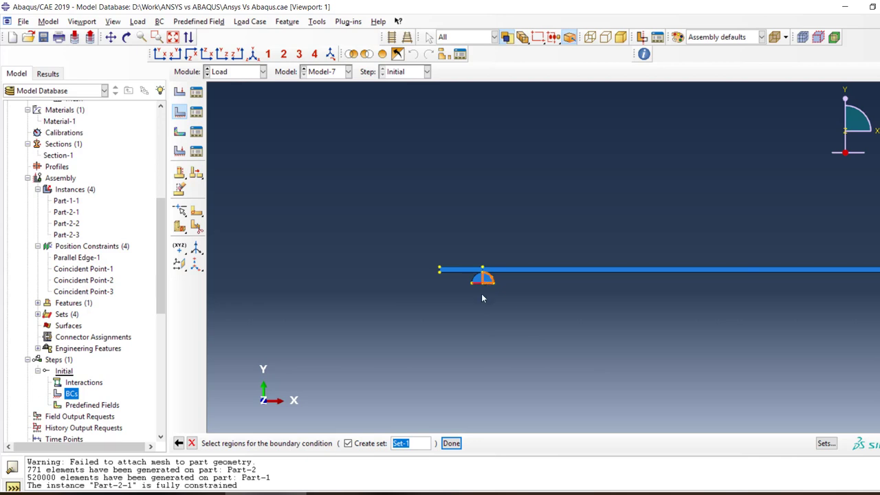
Assign the flat bottom edges of both lower support rollers as the region of the boundary condition.
{"action": "scroll", "coordinate": [479, 292], "scroll_direction": "up", "scroll_amount": 2}
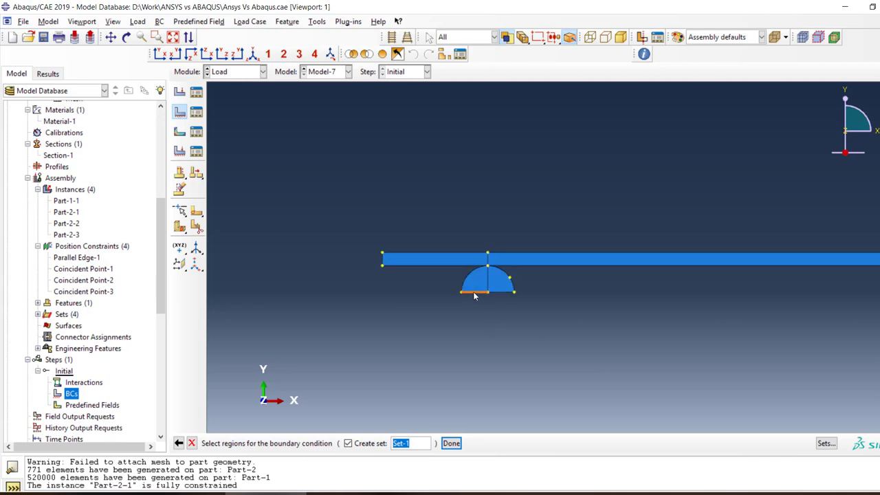
{"action": "left_click", "coordinate": [476, 294]}
{"action": "left_click", "coordinate": [497, 293], "text": "shift"}
{"action": "scroll", "coordinate": [425, 315], "scroll_direction": "up", "scroll_amount": 3}
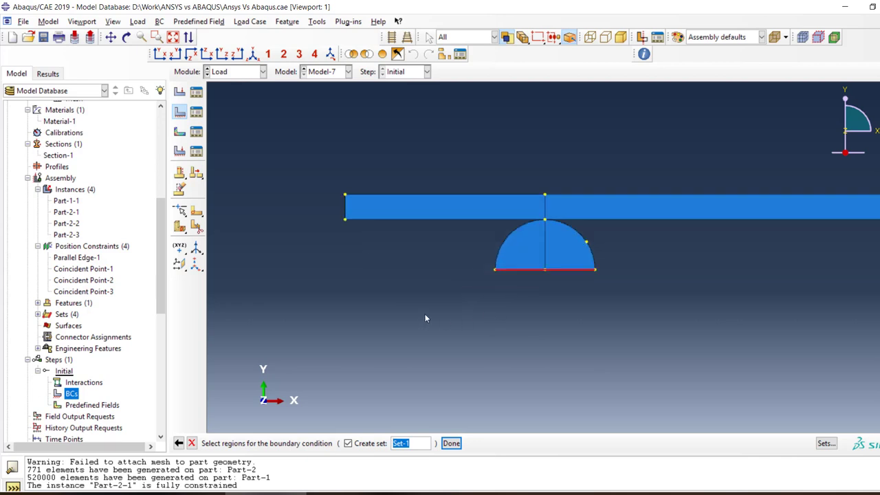
{"action": "scroll", "coordinate": [425, 315], "scroll_direction": "down", "scroll_amount": 4}
{"action": "scroll", "coordinate": [481, 314], "scroll_direction": "down", "scroll_amount": 6}
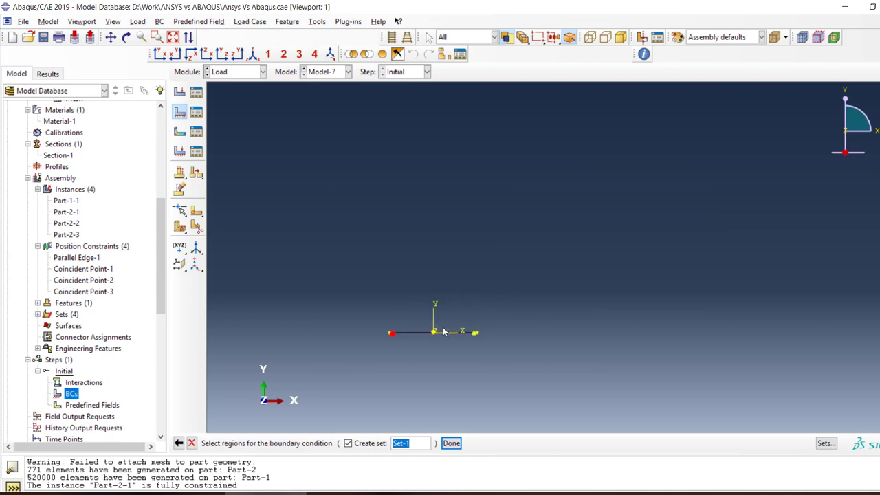
{"action": "scroll", "coordinate": [499, 331], "scroll_direction": "up", "scroll_amount": 4}
{"action": "scroll", "coordinate": [496, 333], "scroll_direction": "up", "scroll_amount": 3}
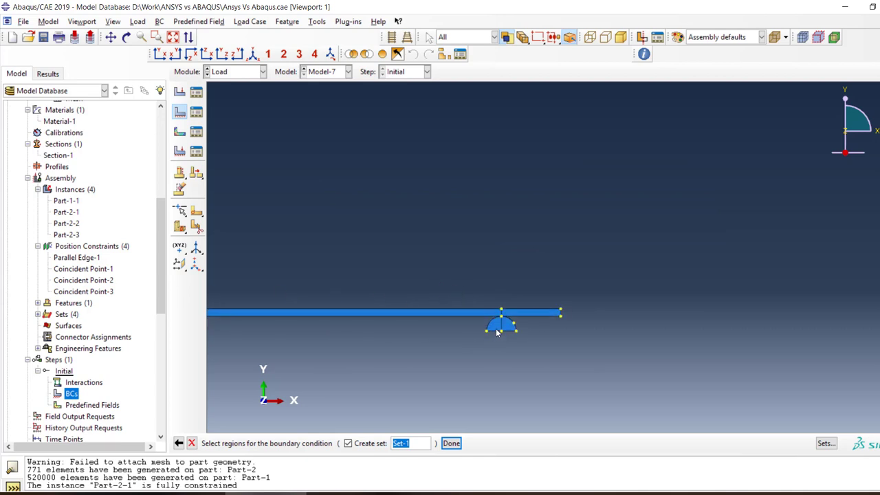
{"action": "left_click", "coordinate": [497, 331]}
{"action": "left_click", "coordinate": [450, 442]}
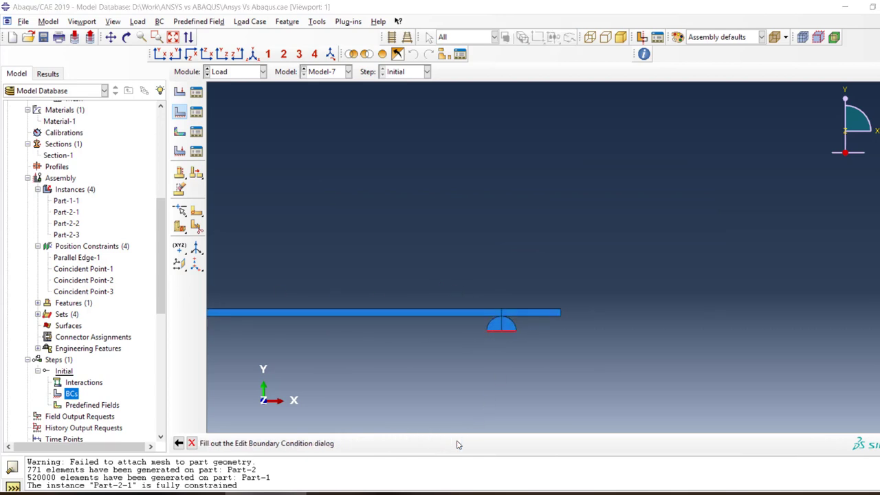
Restrain U1, U2 and UR3 in the boundary condition on the lower support rollers' flat edges.
{"action": "left_click", "coordinate": [21, 159]}
{"action": "left_click", "coordinate": [21, 172]}
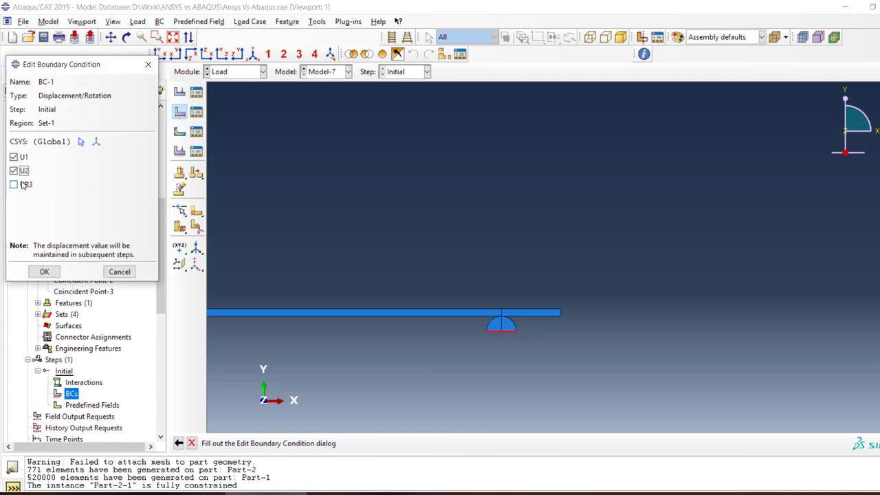
{"action": "left_click", "coordinate": [22, 186]}
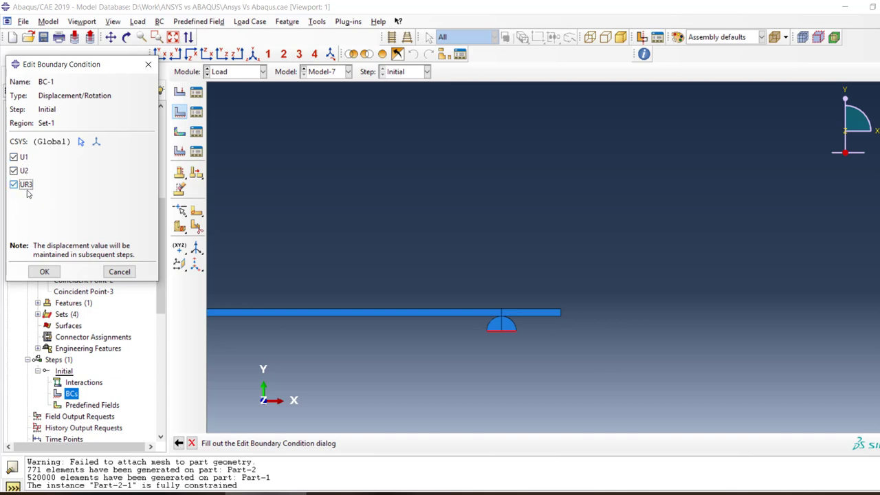
{"action": "left_click", "coordinate": [44, 272]}
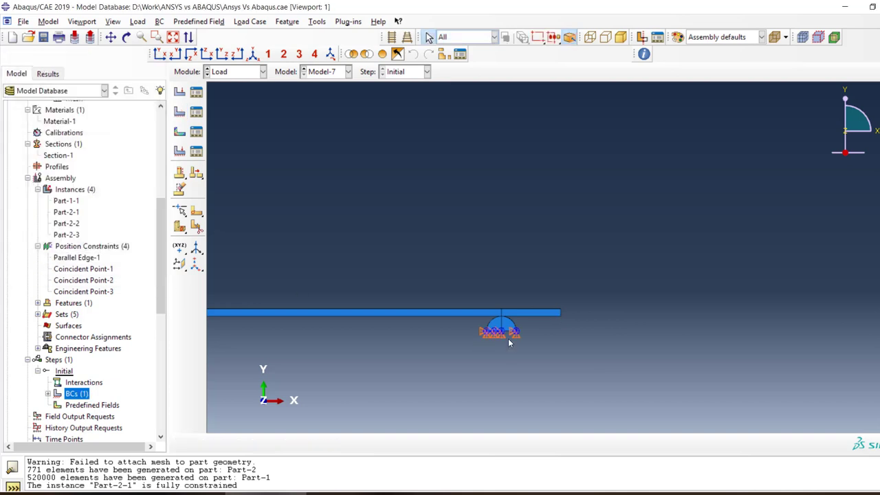
Create a mechanical Displacement/Rotation boundary condition in the Initial step that restrains U2 on the upper roller's flat top edge.
{"action": "scroll", "coordinate": [540, 327], "scroll_direction": "up", "scroll_amount": 7}
{"action": "scroll", "coordinate": [399, 313], "scroll_direction": "down", "scroll_amount": 5}
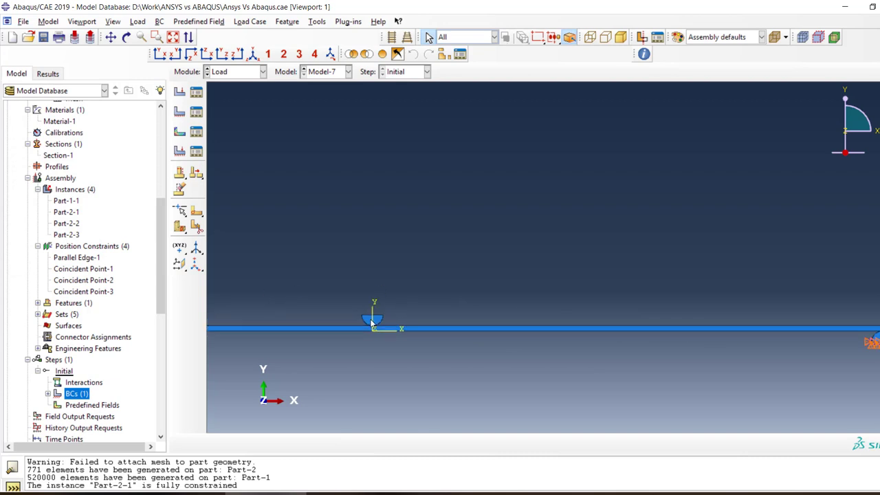
{"action": "scroll", "coordinate": [327, 318], "scroll_direction": "down", "scroll_amount": 3}
{"action": "scroll", "coordinate": [77, 354], "scroll_direction": "down", "scroll_amount": 1}
{"action": "double_click", "coordinate": [80, 389]}
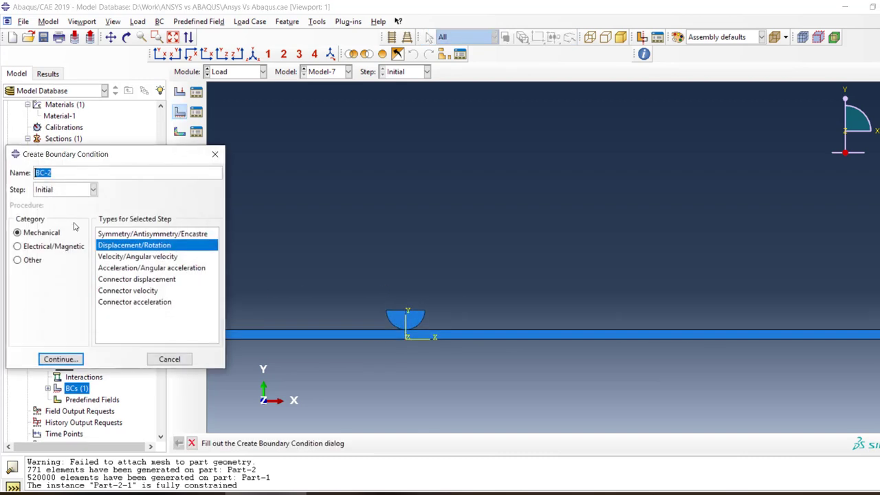
{"action": "left_click", "coordinate": [43, 363]}
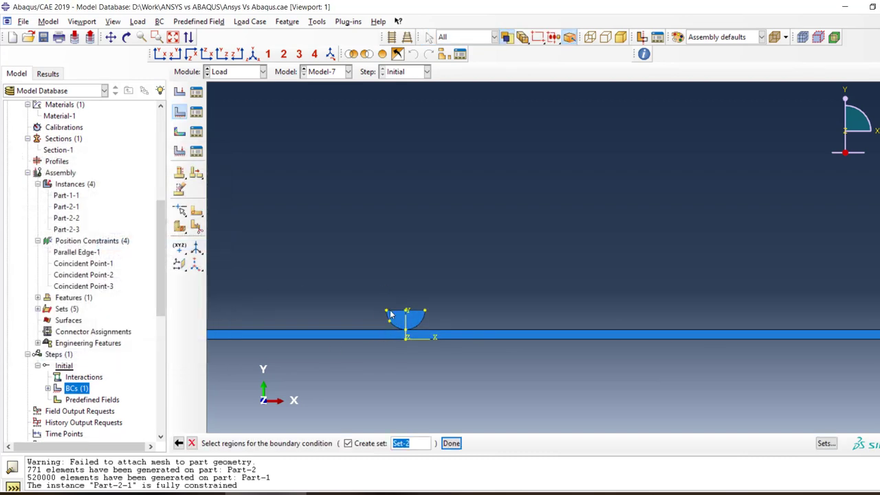
{"action": "left_click", "coordinate": [405, 311]}
{"action": "left_click", "coordinate": [451, 444]}
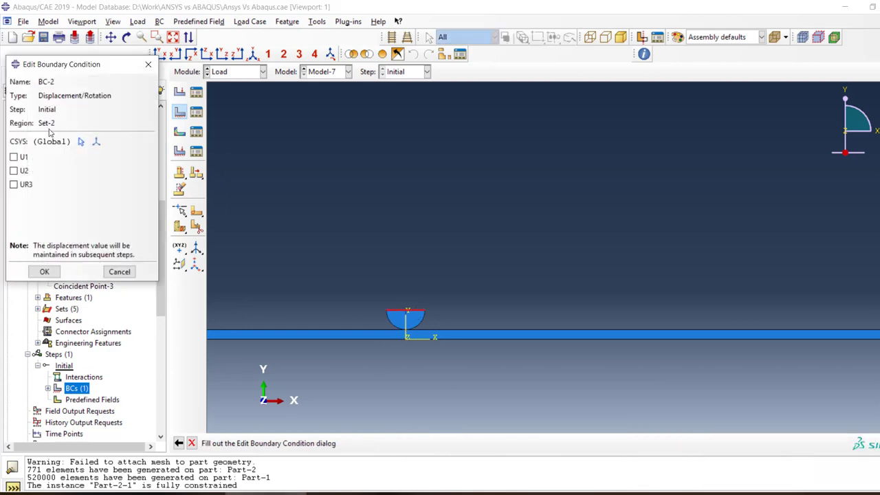
{"action": "left_click", "coordinate": [44, 272]}
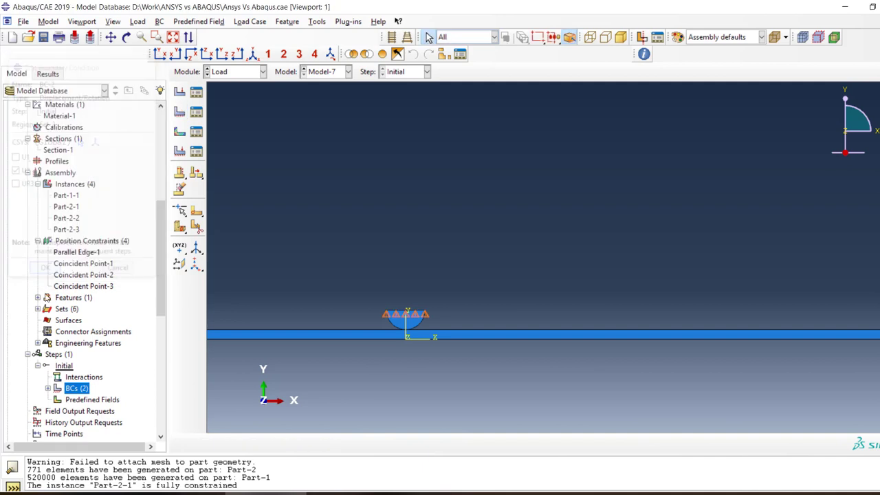
Create a Static, General step after Initial with Nlgeom on and an initial increment size of 0.1.
{"action": "scroll", "coordinate": [57, 305], "scroll_direction": "down", "scroll_amount": 2}
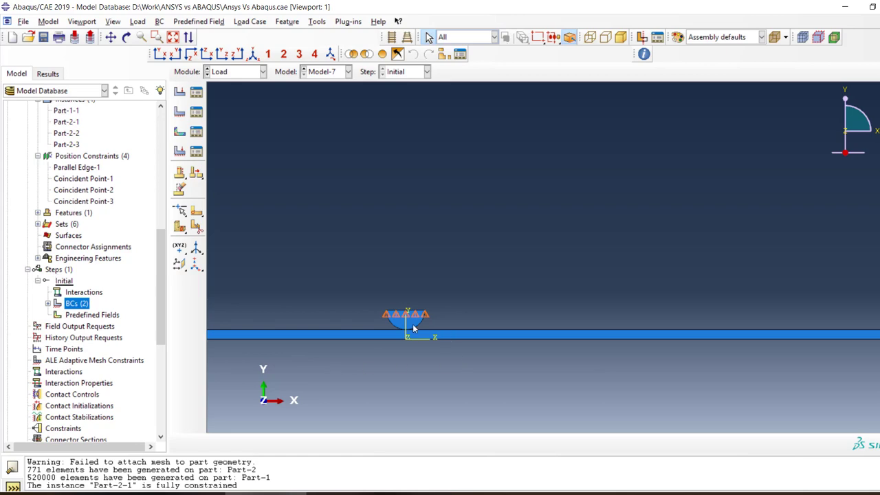
{"action": "double_click", "coordinate": [65, 269]}
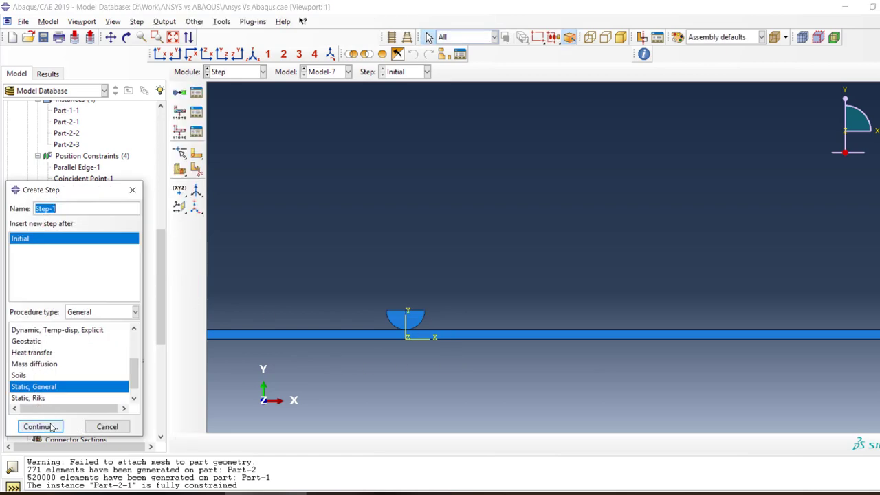
{"action": "left_click", "coordinate": [41, 426]}
{"action": "left_click", "coordinate": [61, 174]}
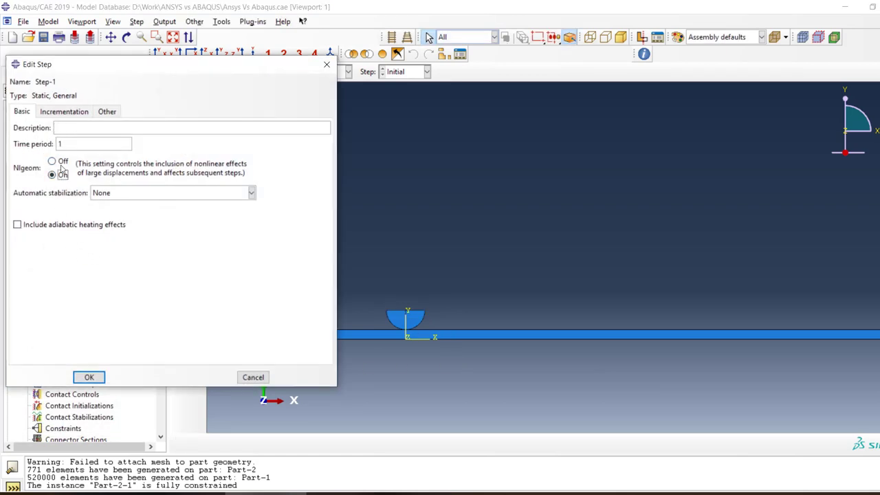
{"action": "left_click", "coordinate": [66, 112]}
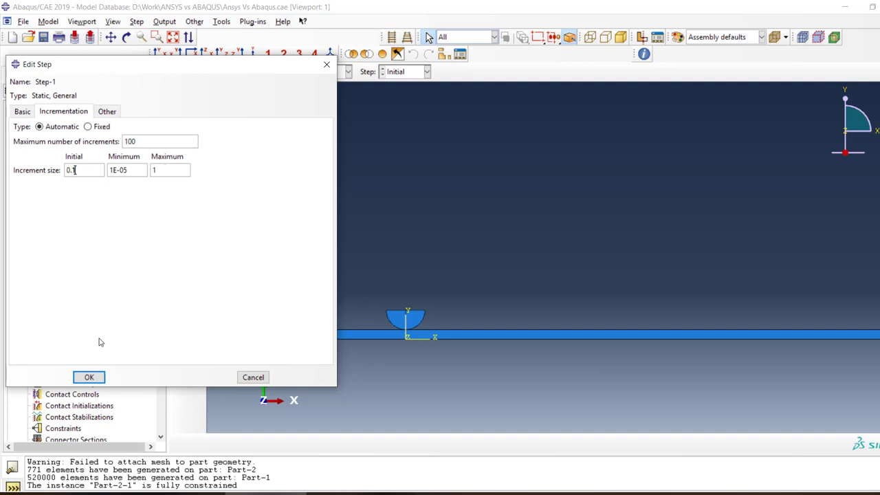
{"action": "left_click", "coordinate": [88, 377]}
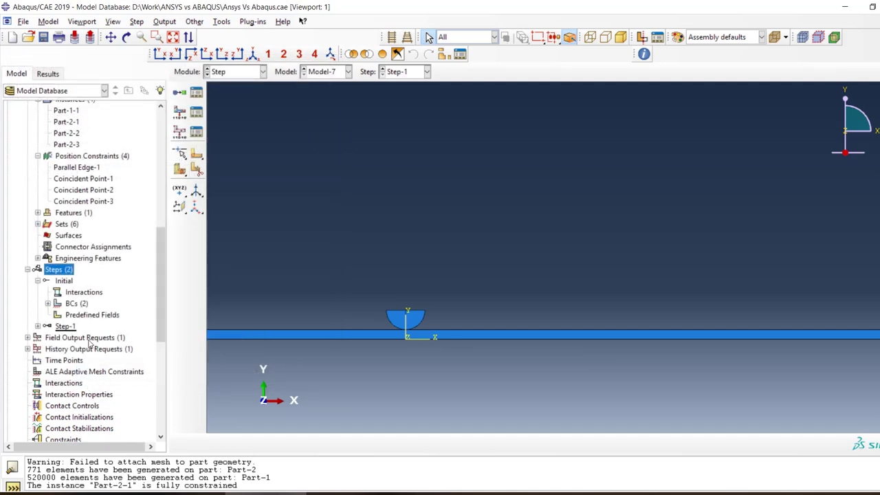
{"action": "scroll", "coordinate": [90, 344], "scroll_direction": "down", "scroll_amount": 3}
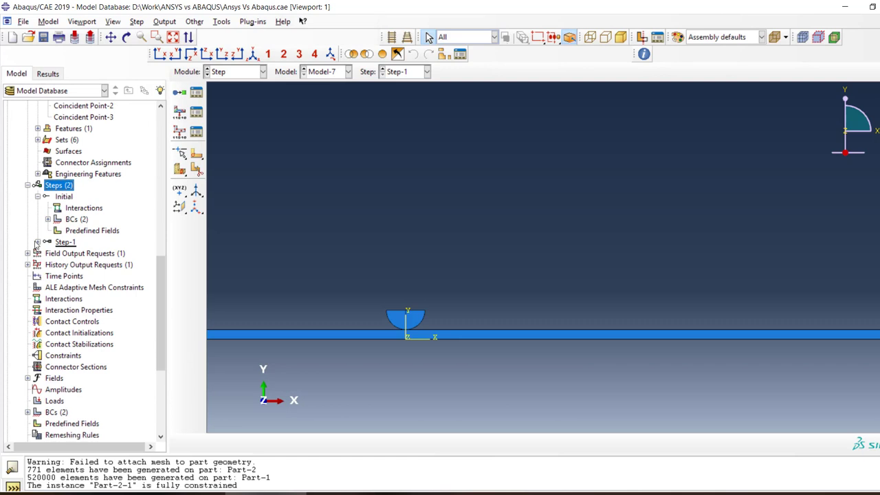
Switch U1 and UR3 off and back on in the Initial step's boundary condition BC-1, keeping U2 constrained.
{"action": "left_click", "coordinate": [37, 242]}
{"action": "left_click", "coordinate": [48, 218]}
{"action": "double_click", "coordinate": [104, 231]}
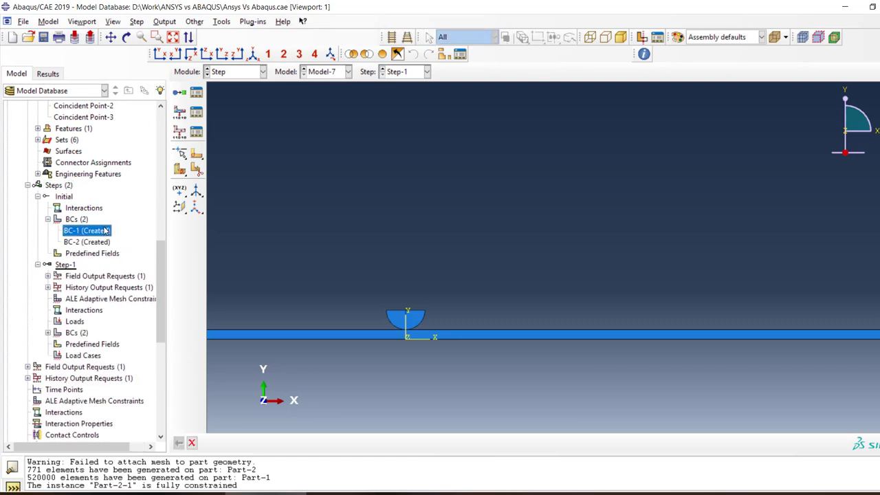
{"action": "left_click", "coordinate": [19, 160]}
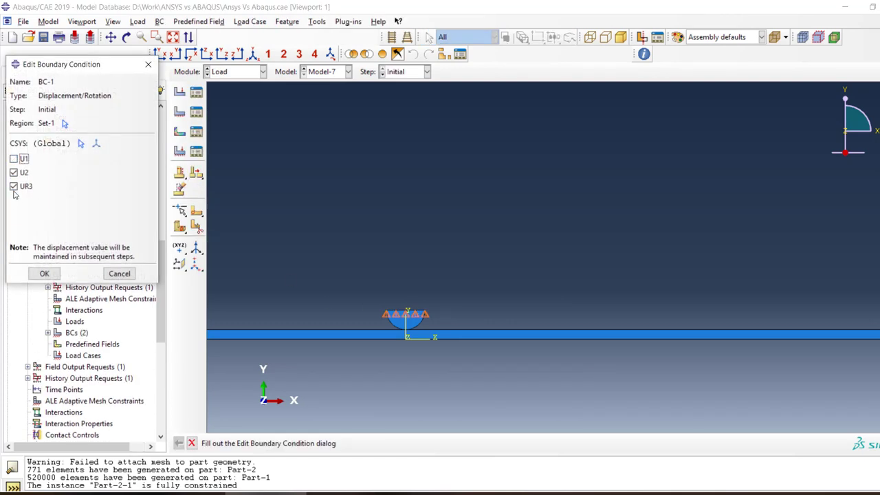
{"action": "left_click", "coordinate": [22, 186]}
{"action": "scroll", "coordinate": [668, 290], "scroll_direction": "down", "scroll_amount": 3}
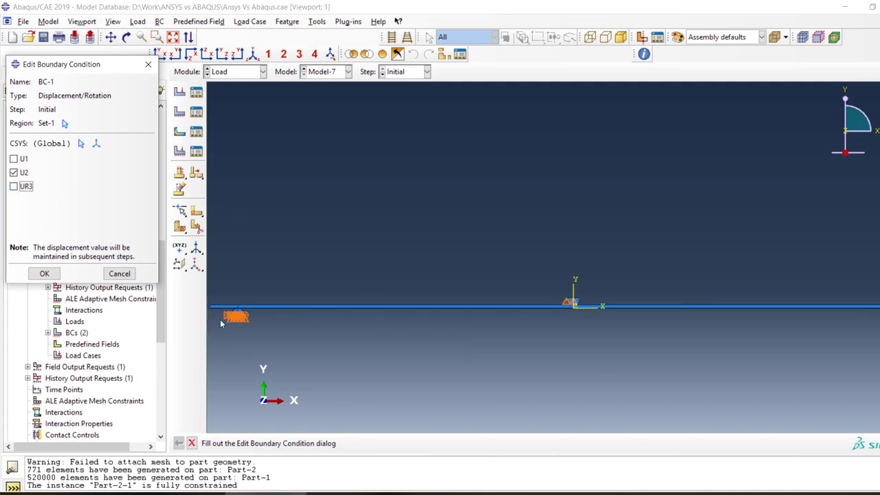
{"action": "scroll", "coordinate": [222, 323], "scroll_direction": "up", "scroll_amount": 5}
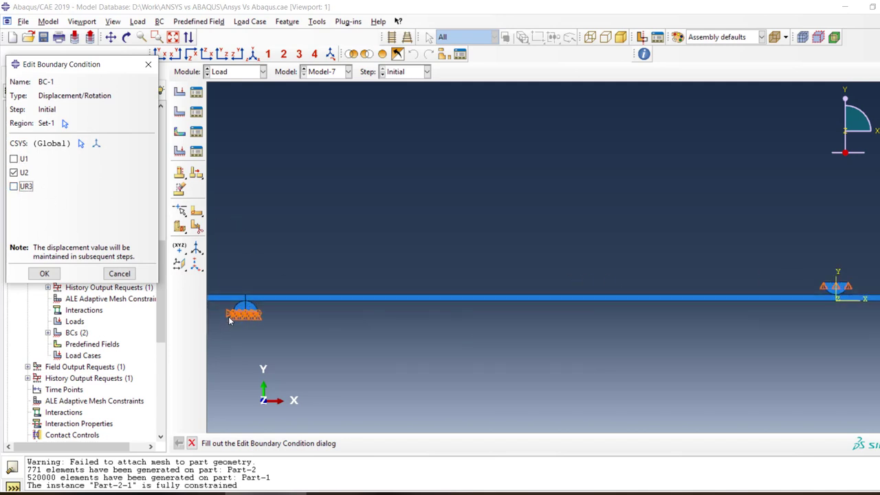
{"action": "left_click", "coordinate": [19, 160]}
{"action": "left_click", "coordinate": [20, 187]}
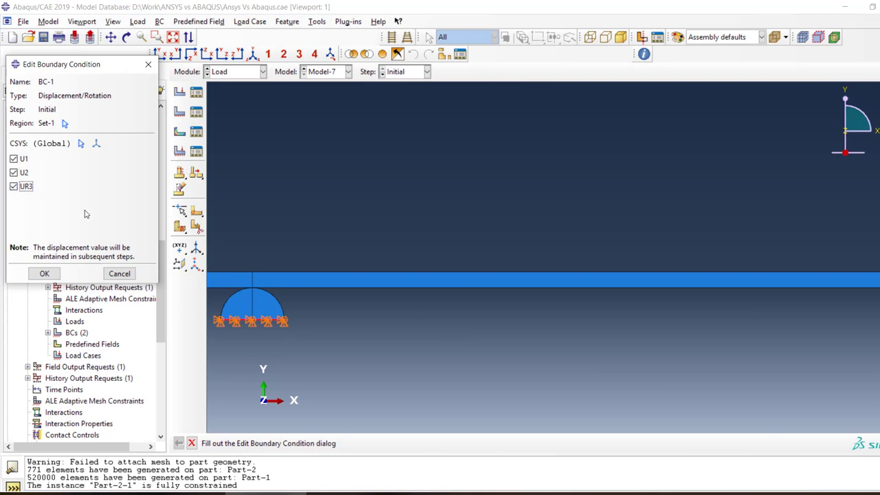
{"action": "left_click", "coordinate": [44, 273]}
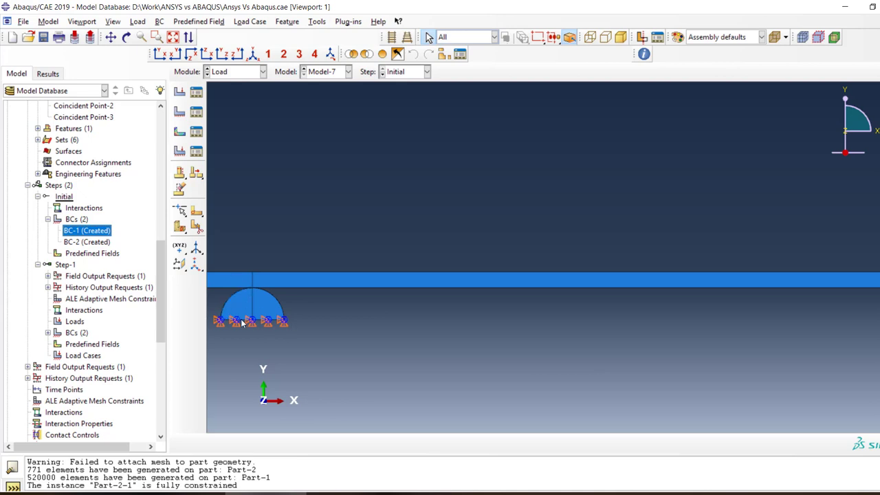
Examine the supports and central roller, and review the constrained directions of BC-2 in the Initial step.
{"action": "scroll", "coordinate": [242, 322], "scroll_direction": "down", "scroll_amount": 4}
{"action": "scroll", "coordinate": [409, 321], "scroll_direction": "up", "scroll_amount": 10}
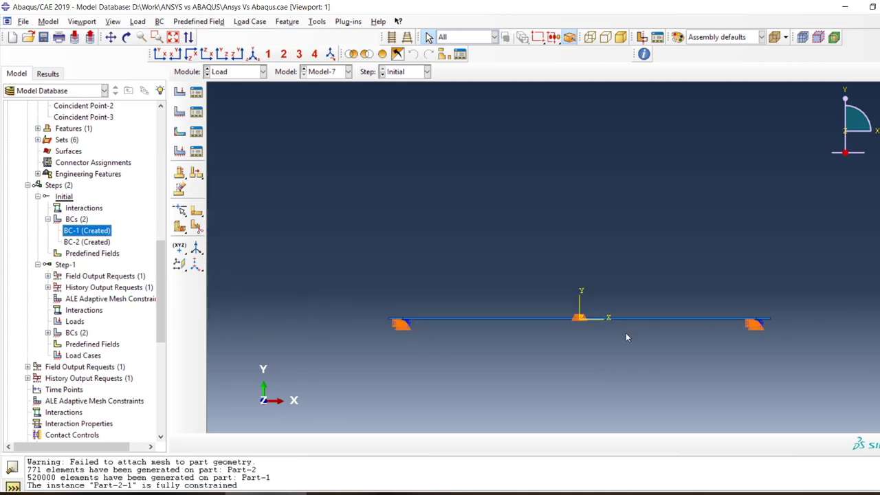
{"action": "scroll", "coordinate": [574, 312], "scroll_direction": "down", "scroll_amount": 5}
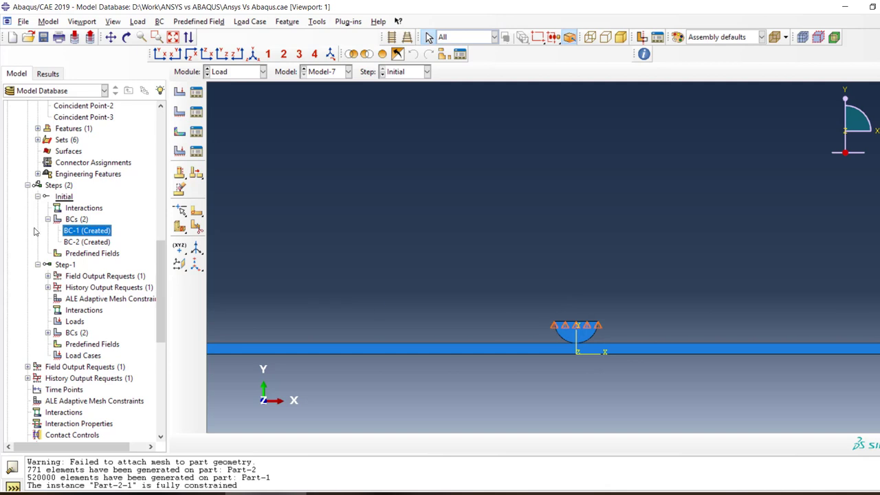
{"action": "double_click", "coordinate": [81, 242]}
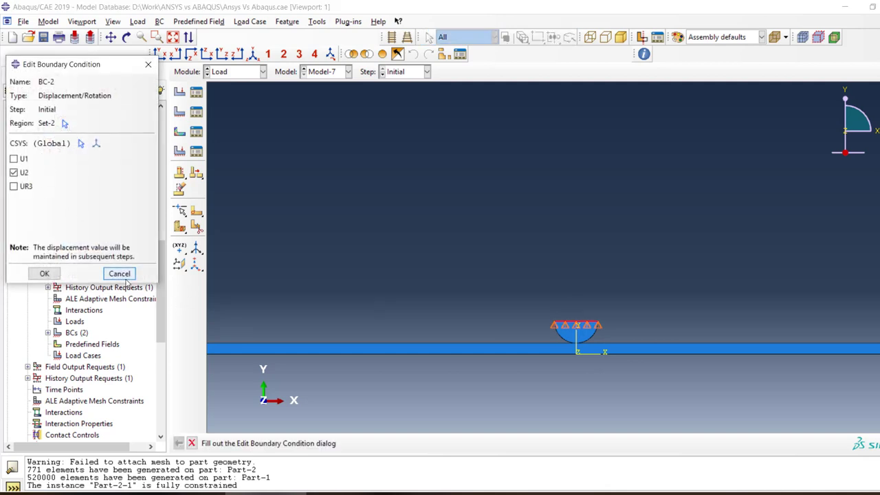
{"action": "left_click", "coordinate": [121, 274]}
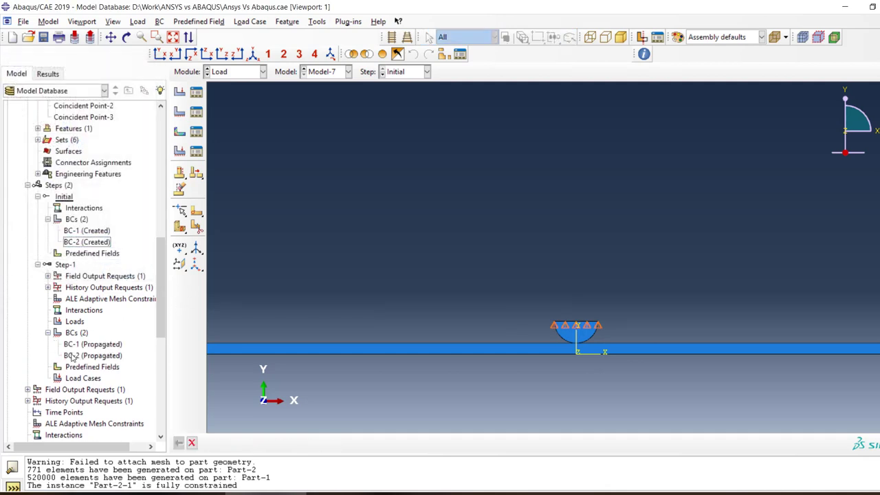
Set the U2 displacement of boundary condition BC-2 in Step-1 to 3.
{"action": "double_click", "coordinate": [70, 356]}
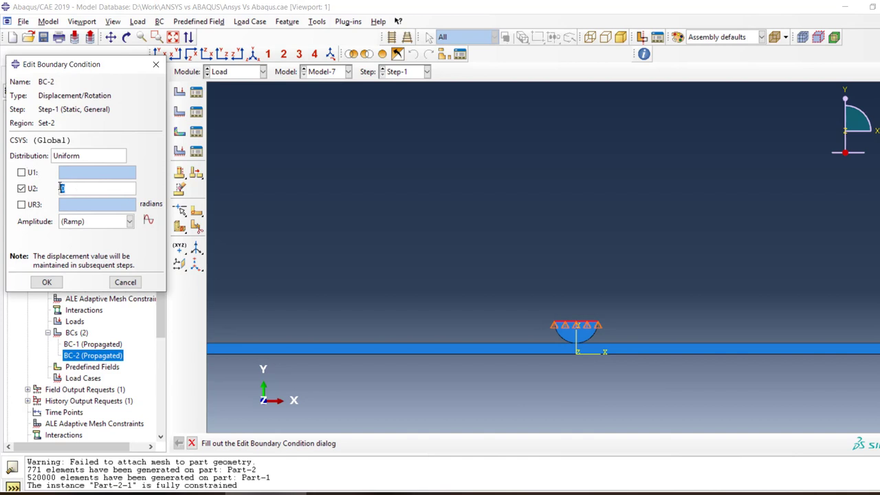
{"action": "type", "text": "3"}
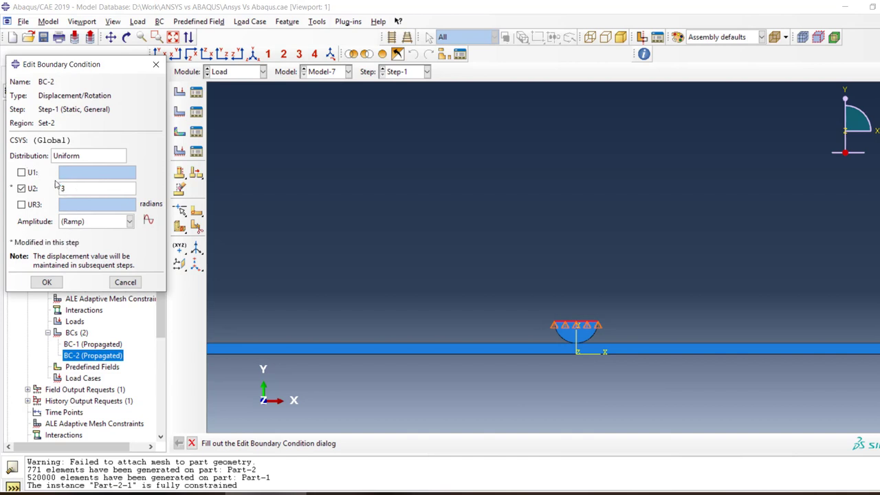
{"action": "left_click", "coordinate": [45, 282]}
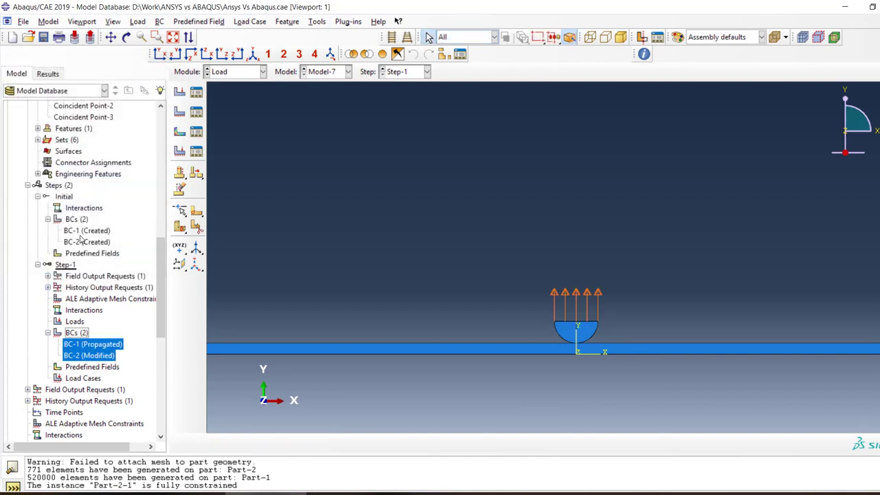
Set the U2 displacement of BC-2 in Step-1 to -3 so the central roller moves downward.
{"action": "double_click", "coordinate": [98, 356]}
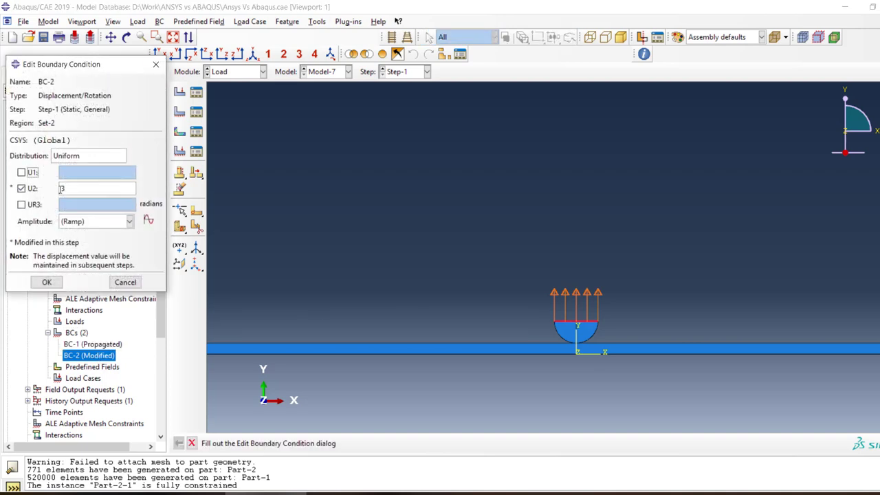
{"action": "double_click", "coordinate": [61, 189]}
{"action": "type", "text": "-3"}
{"action": "left_click", "coordinate": [46, 282]}
Try to find contact pairs automatically across the whole model, with and without extending surfaces by a 20-degree angle.
{"action": "scroll", "coordinate": [136, 269], "scroll_direction": "up", "scroll_amount": 2}
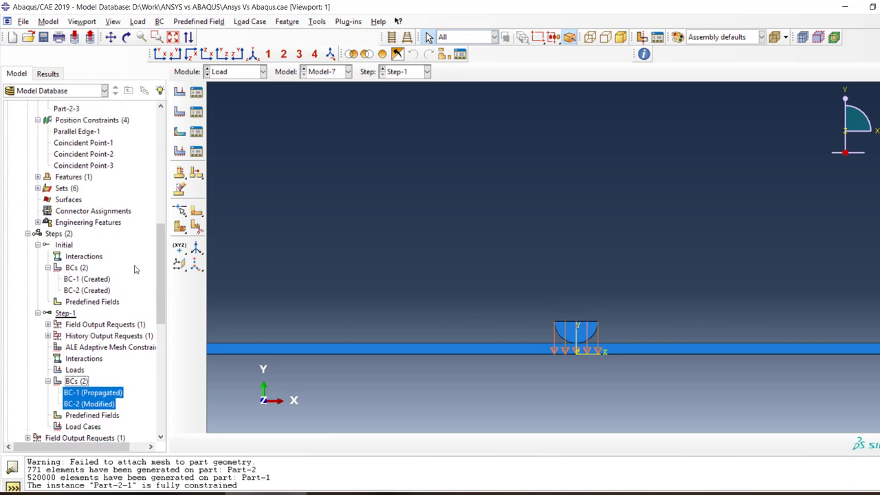
{"action": "scroll", "coordinate": [136, 269], "scroll_direction": "up", "scroll_amount": 3}
{"action": "scroll", "coordinate": [739, 289], "scroll_direction": "down", "scroll_amount": 2}
{"action": "scroll", "coordinate": [121, 290], "scroll_direction": "down", "scroll_amount": 10}
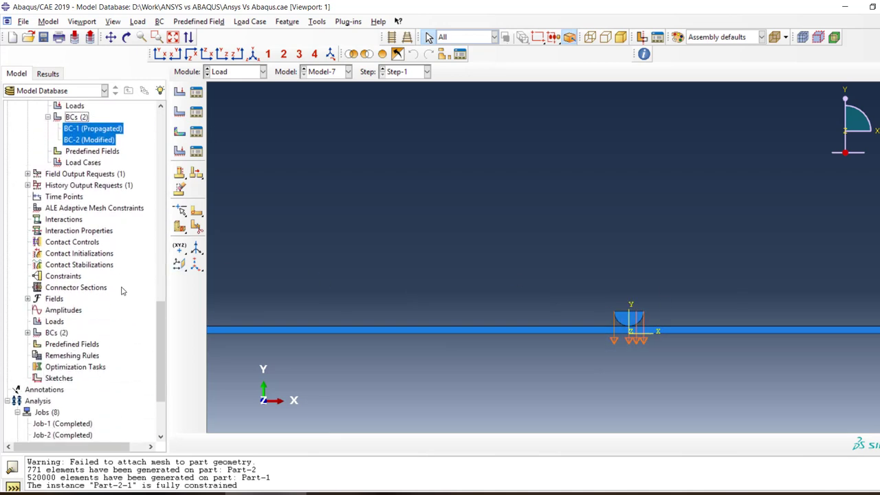
{"action": "right_click", "coordinate": [69, 220]}
{"action": "left_click", "coordinate": [113, 241]}
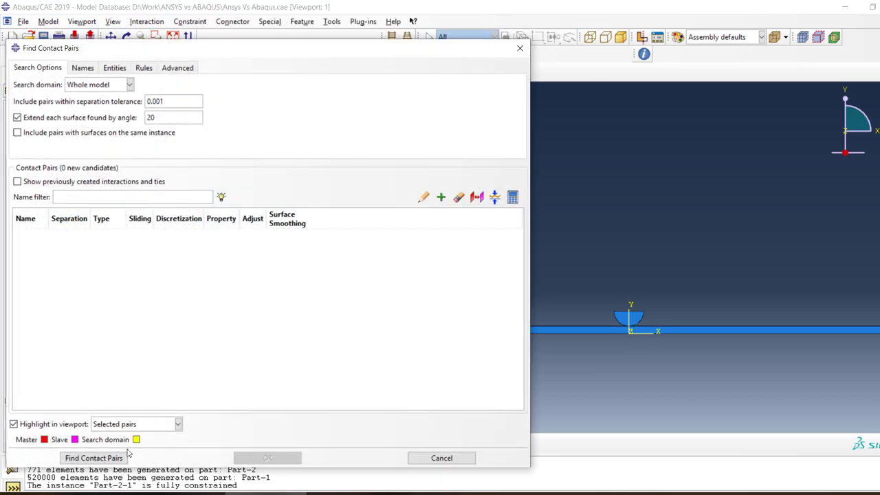
{"action": "left_click", "coordinate": [98, 457]}
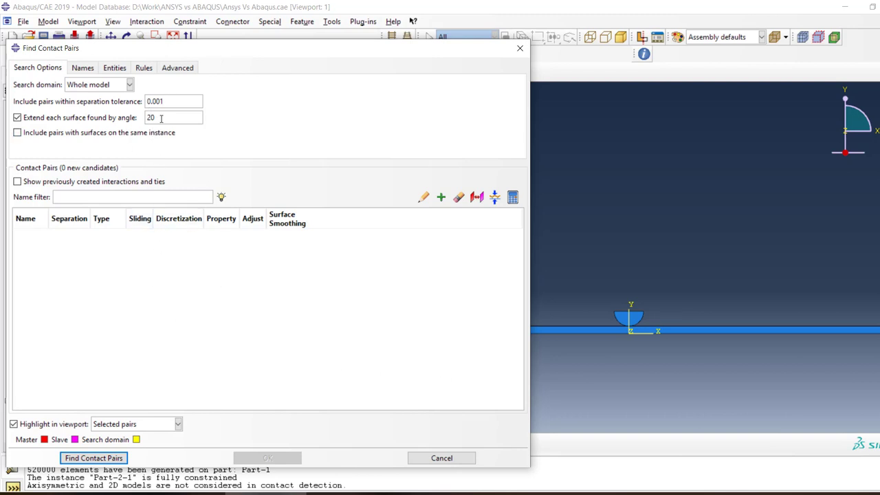
{"action": "left_click", "coordinate": [84, 118]}
{"action": "left_click", "coordinate": [114, 459]}
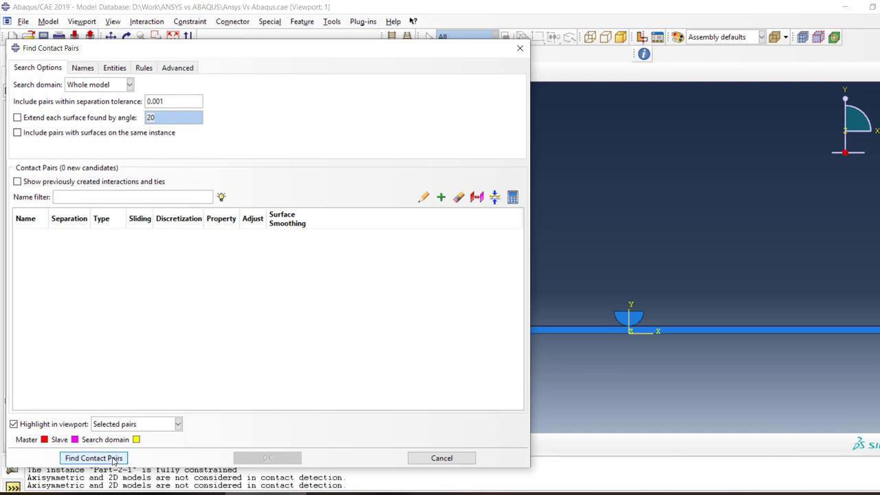
Retry the contact pair search with surfaces extended by an angle of 90, and dismiss the search.
{"action": "left_click", "coordinate": [128, 121]}
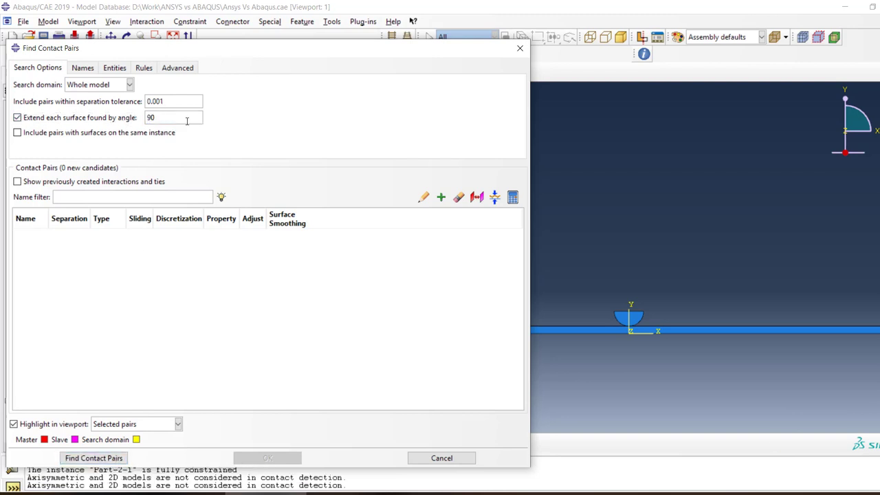
{"action": "left_click", "coordinate": [97, 460]}
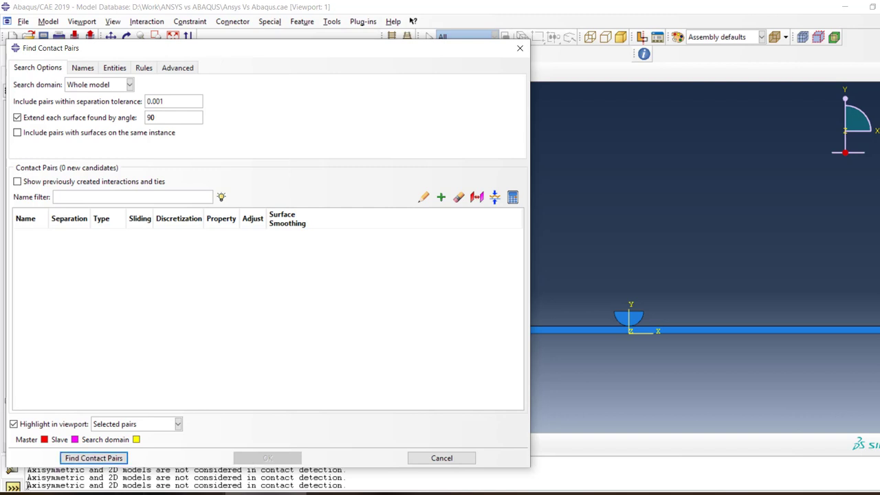
{"action": "left_click_drag", "start_coordinate": [26, 485], "coordinate": [340, 485]}
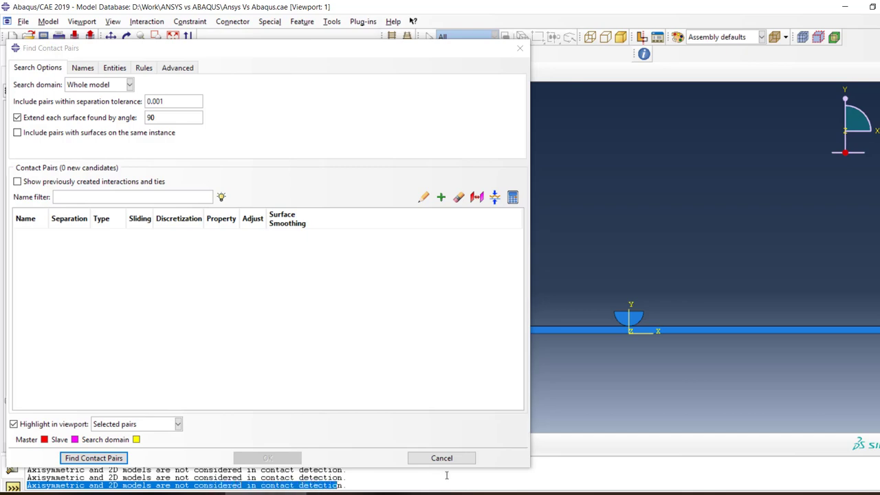
{"action": "left_click", "coordinate": [466, 457]}
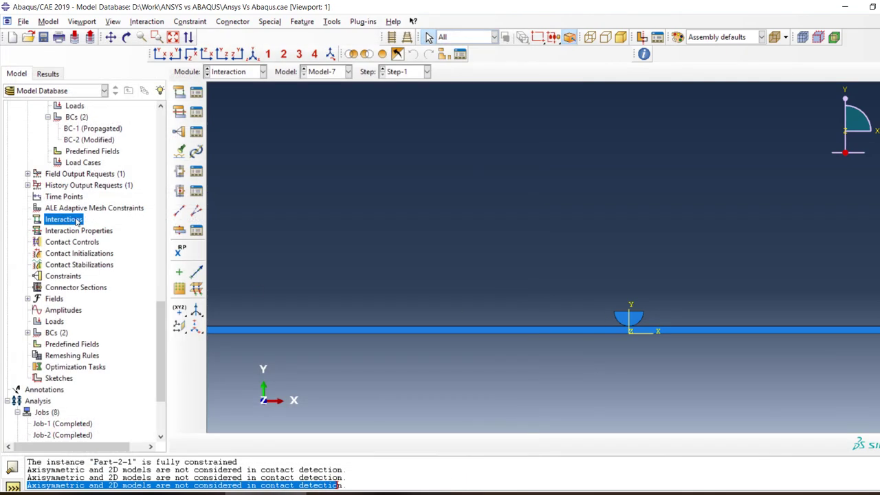
Create a surface-to-surface contact interaction in Step-1 with both curved edges of the central roller as the master surface.
{"action": "left_click", "coordinate": [179, 92]}
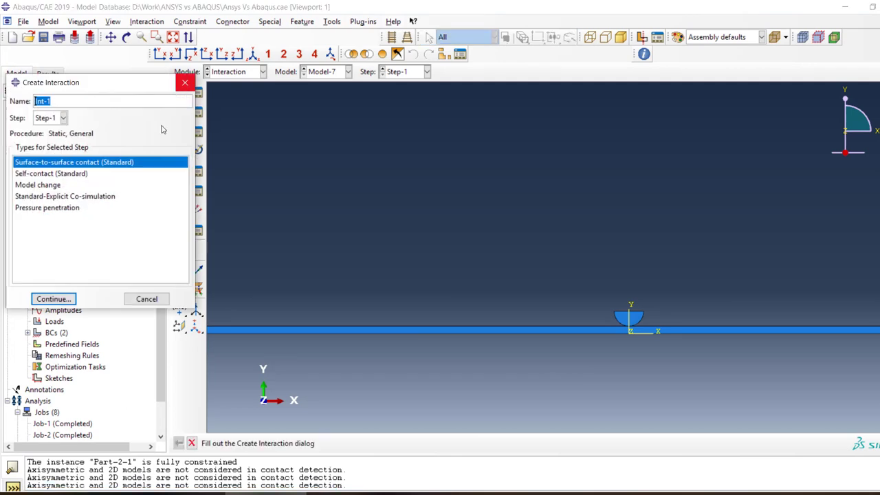
{"action": "left_click", "coordinate": [53, 299]}
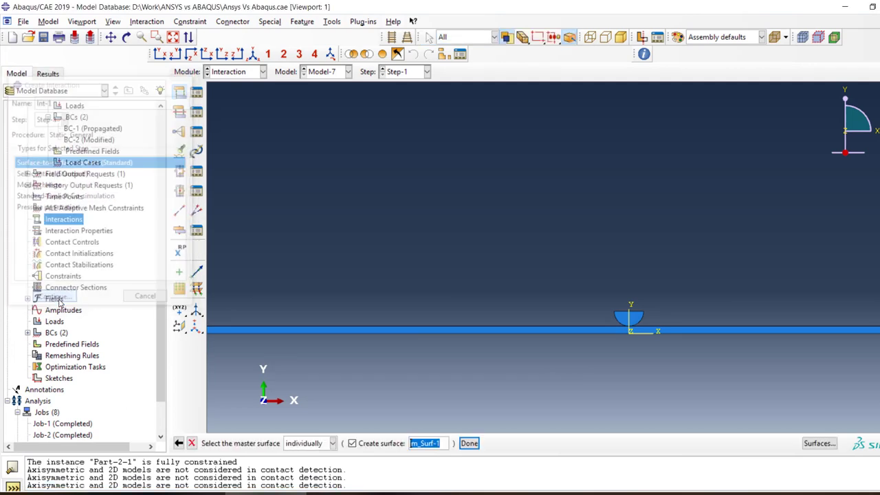
{"action": "scroll", "coordinate": [662, 320], "scroll_direction": "up", "scroll_amount": 4}
{"action": "scroll", "coordinate": [594, 334], "scroll_direction": "up", "scroll_amount": 2}
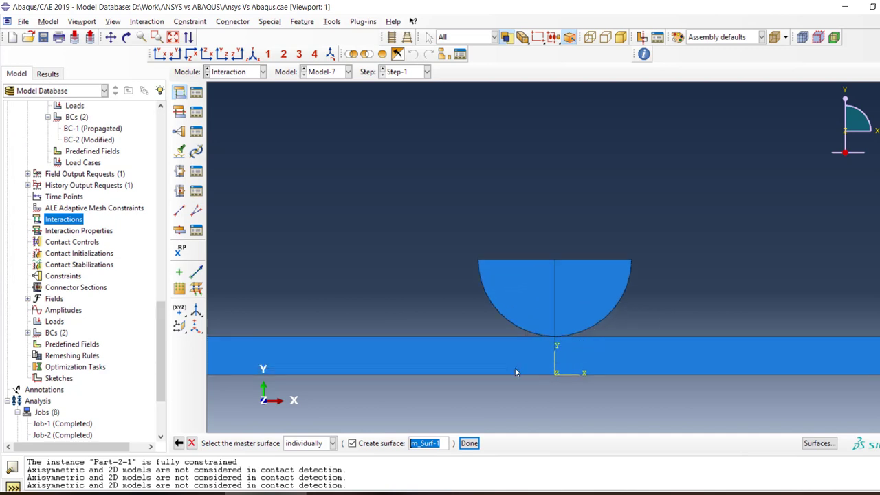
{"action": "left_click", "coordinate": [587, 325]}
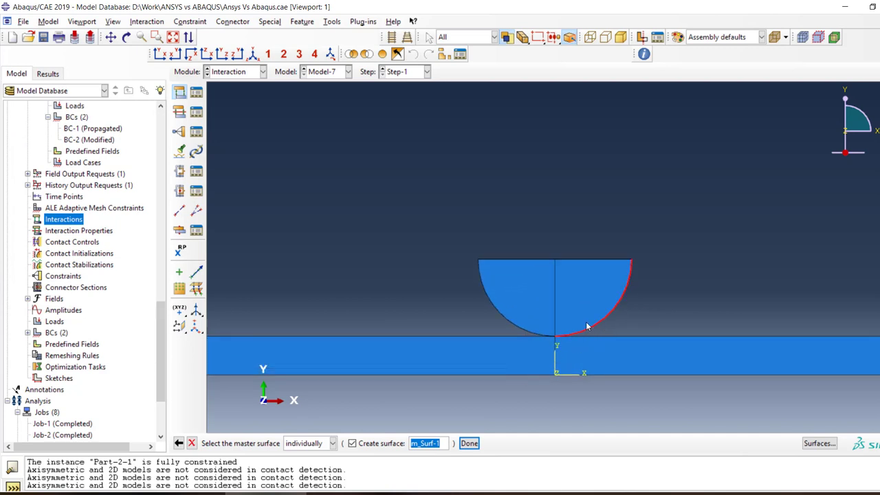
{"action": "left_click", "coordinate": [514, 332], "text": "shift"}
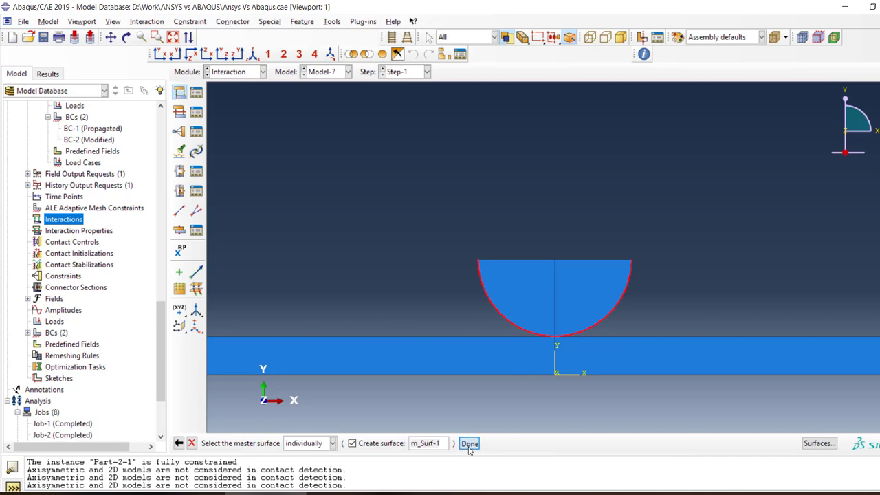
{"action": "left_click", "coordinate": [469, 443]}
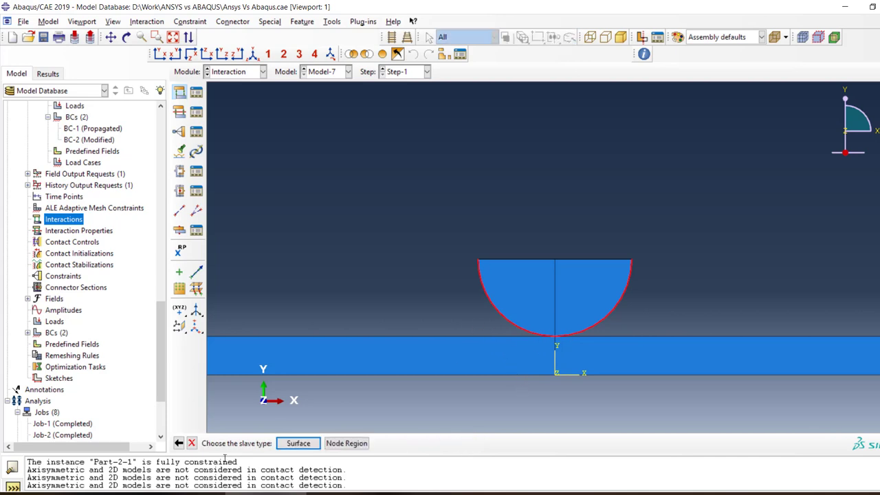
Assign the beam's top edges on both sides of the central roller as the contact's slave surface.
{"action": "left_click", "coordinate": [298, 443]}
{"action": "left_click", "coordinate": [512, 338]}
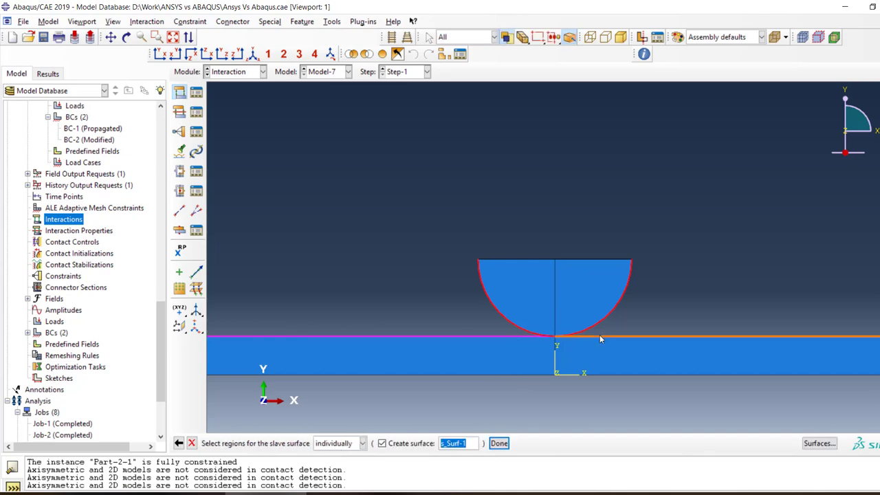
{"action": "left_click", "coordinate": [495, 444]}
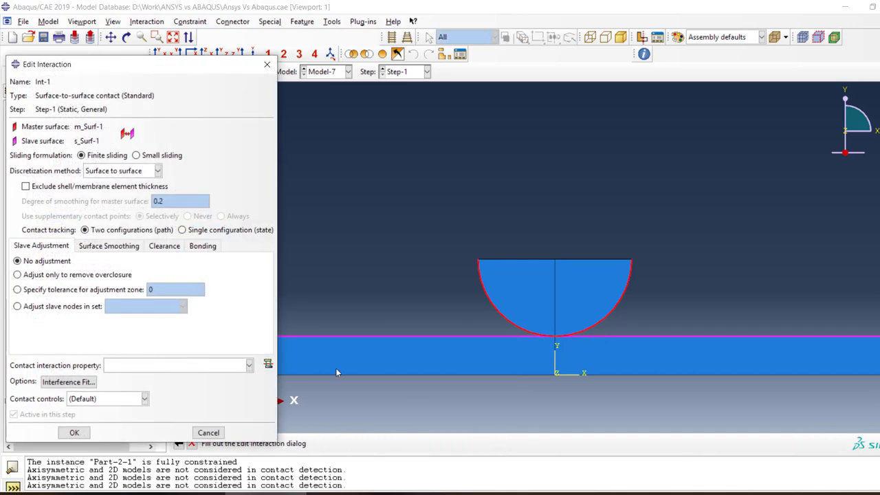
Create a contact property with frictionless tangential behavior, assign it to the central roller's contact, and complete the interaction.
{"action": "left_click", "coordinate": [268, 364]}
{"action": "left_click", "coordinate": [38, 212]}
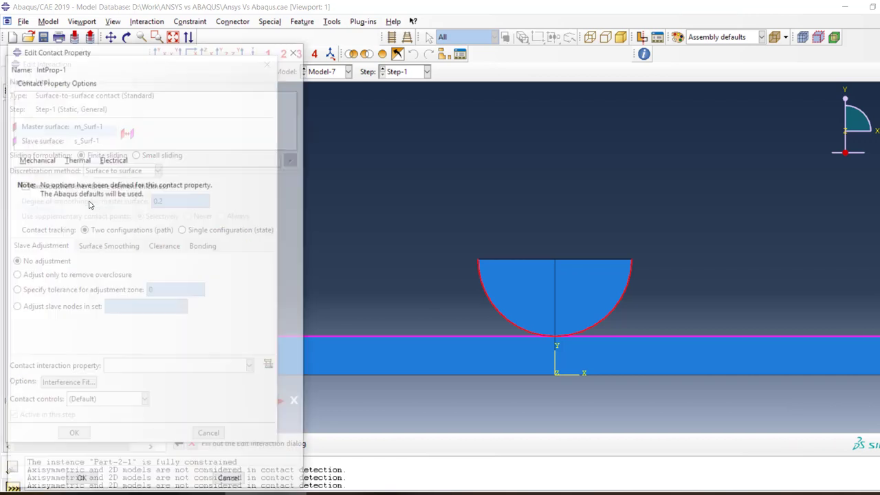
{"action": "left_click", "coordinate": [55, 160]}
{"action": "left_click", "coordinate": [56, 174]}
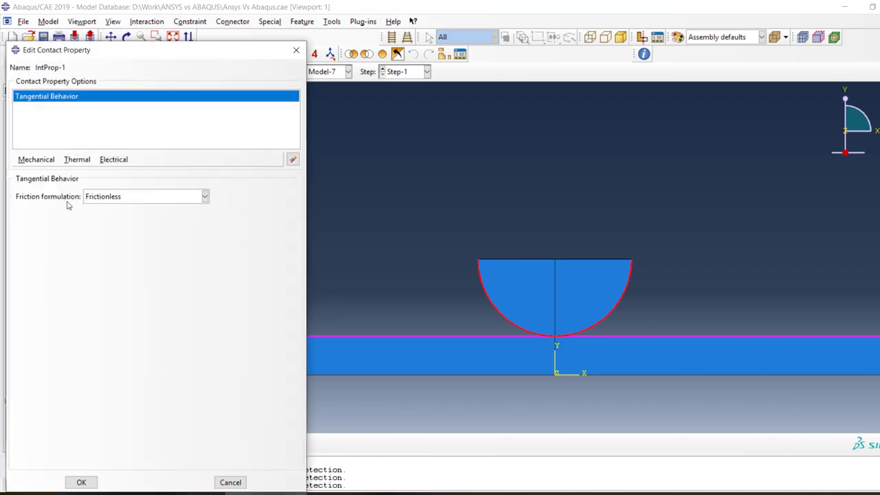
{"action": "left_click", "coordinate": [110, 198]}
{"action": "left_click", "coordinate": [105, 220]}
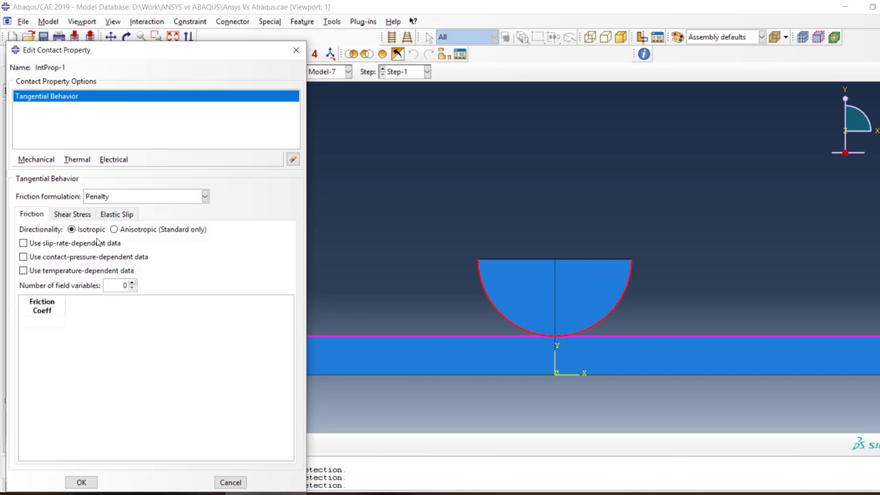
{"action": "left_click", "coordinate": [121, 197]}
{"action": "left_click", "coordinate": [117, 207]}
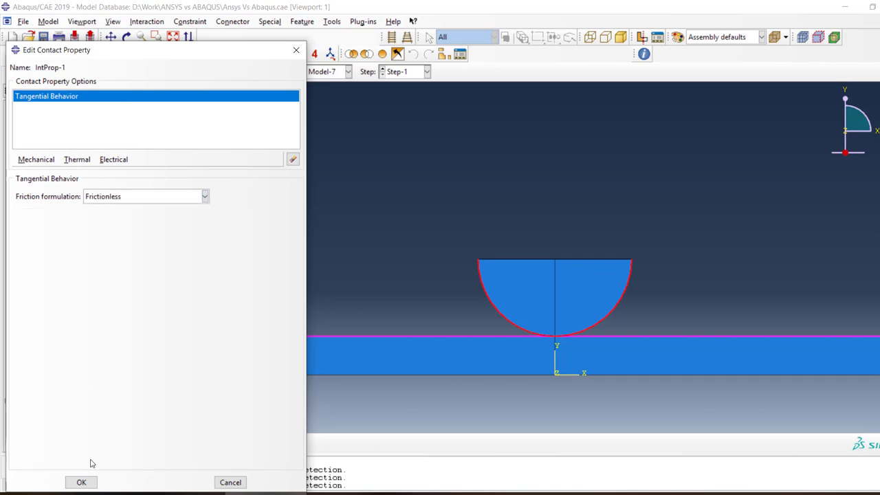
{"action": "left_click", "coordinate": [81, 483]}
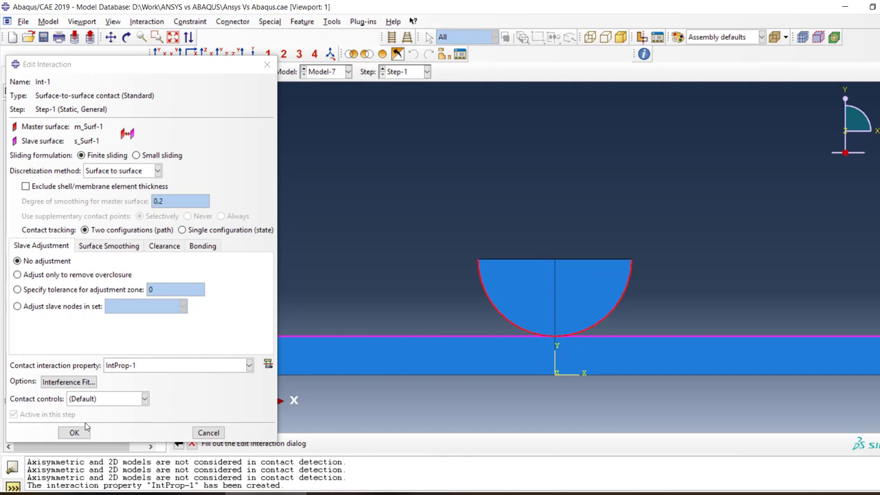
{"action": "left_click", "coordinate": [80, 432]}
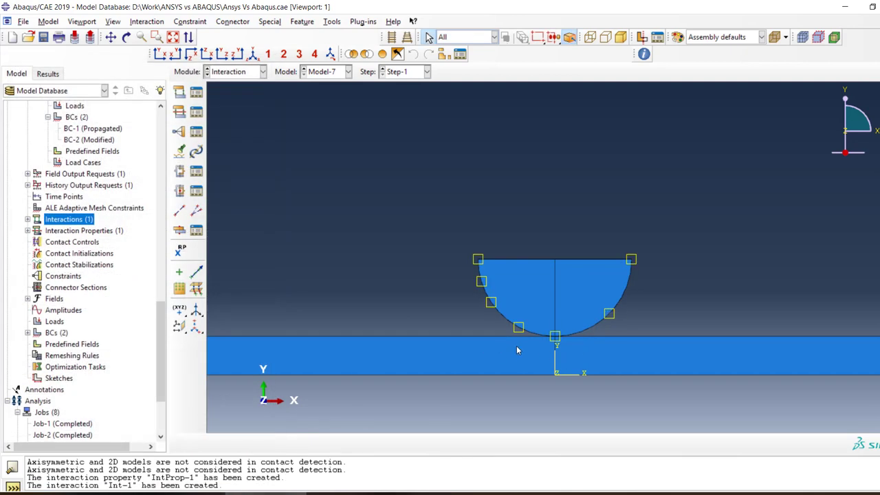
Create a second surface-to-surface contact in Step-1 with all curved edges of the left support roller as the master surface.
{"action": "left_click", "coordinate": [180, 91]}
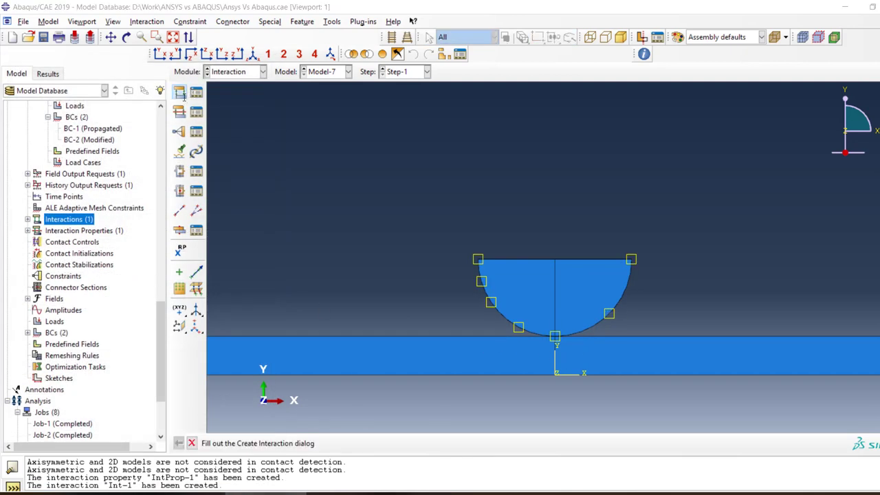
{"action": "scroll", "coordinate": [746, 292], "scroll_direction": "down", "scroll_amount": 5}
{"action": "scroll", "coordinate": [434, 305], "scroll_direction": "down", "scroll_amount": 4}
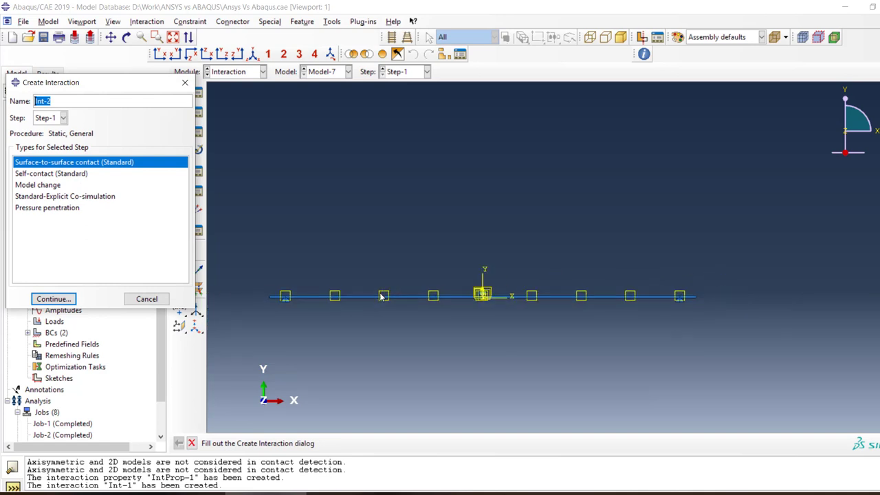
{"action": "scroll", "coordinate": [300, 304], "scroll_direction": "up", "scroll_amount": 4}
{"action": "scroll", "coordinate": [254, 301], "scroll_direction": "up", "scroll_amount": 5}
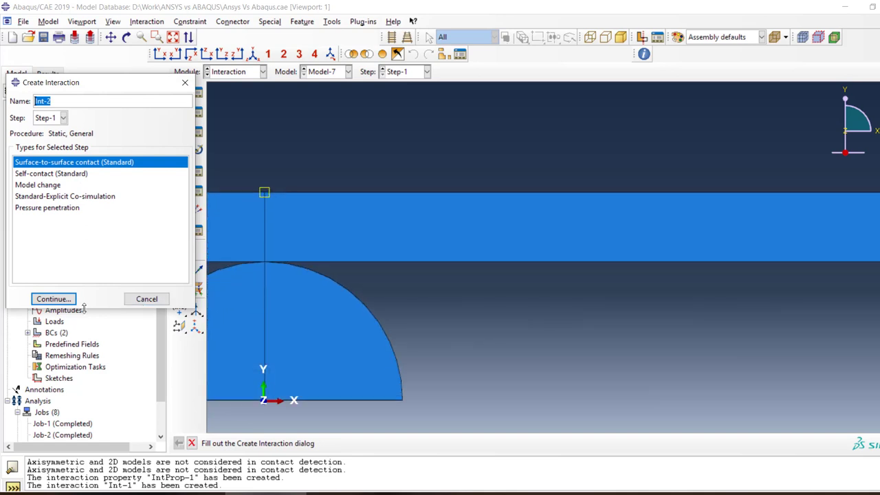
{"action": "left_click", "coordinate": [53, 298]}
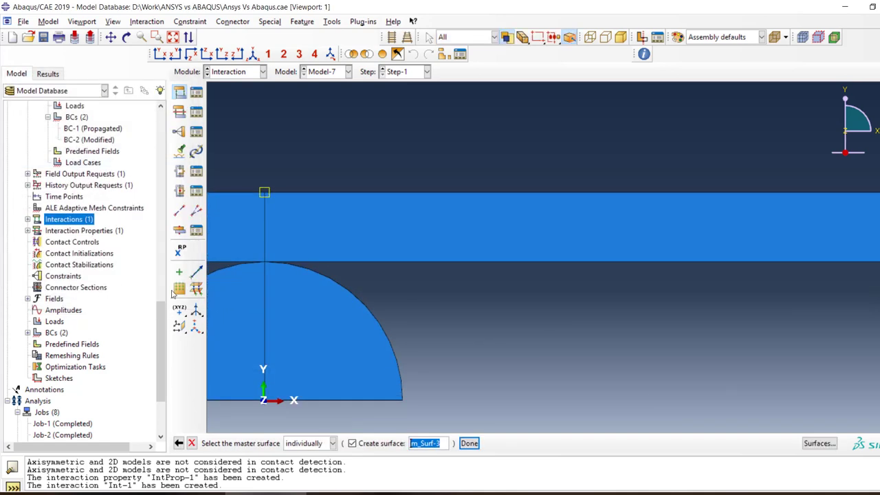
{"action": "left_click", "coordinate": [315, 272]}
{"action": "left_click", "coordinate": [228, 270], "text": "shift"}
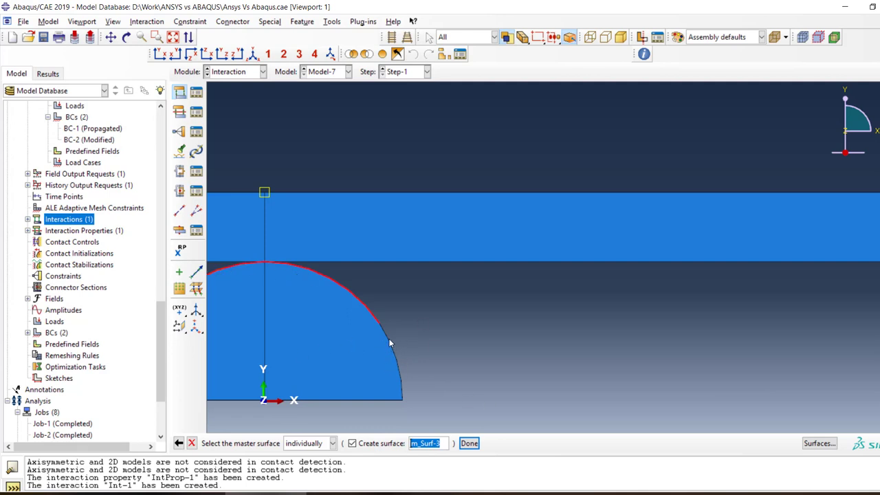
{"action": "scroll", "coordinate": [450, 342], "scroll_direction": "down", "scroll_amount": 1}
{"action": "scroll", "coordinate": [414, 318], "scroll_direction": "down", "scroll_amount": 1}
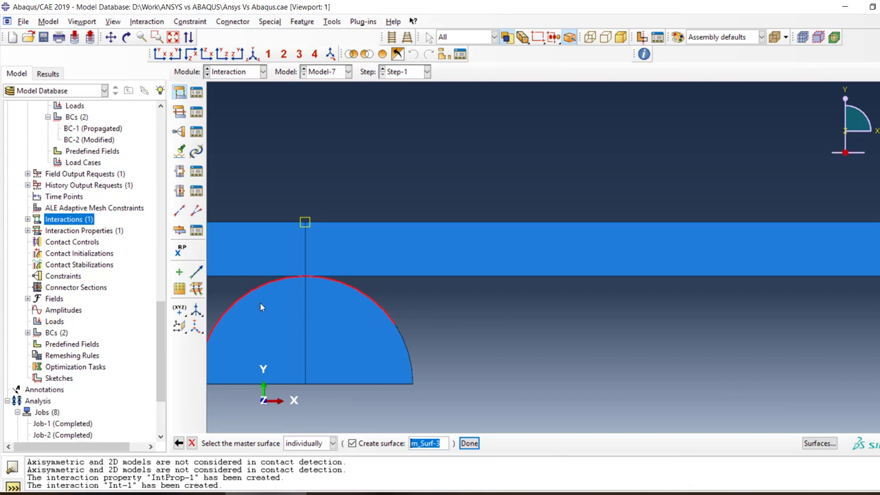
{"action": "scroll", "coordinate": [292, 300], "scroll_direction": "down", "scroll_amount": 1}
{"action": "scroll", "coordinate": [358, 316], "scroll_direction": "up", "scroll_amount": 2}
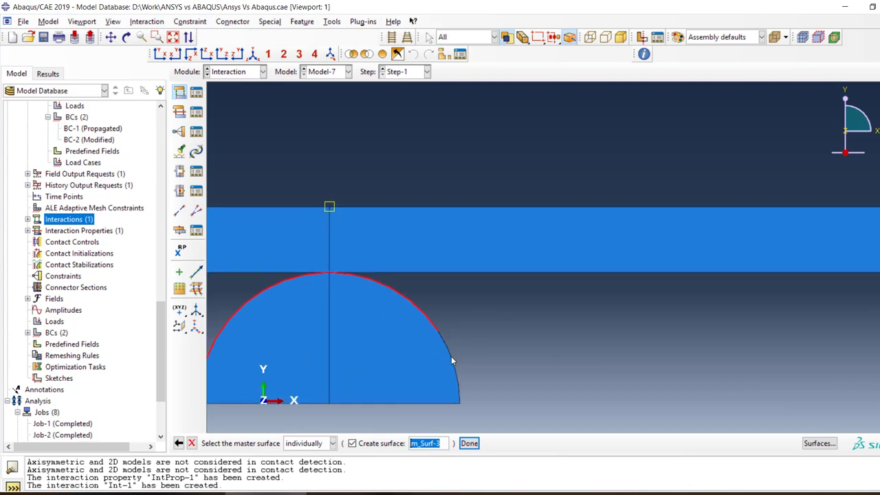
{"action": "scroll", "coordinate": [444, 388], "scroll_direction": "down", "scroll_amount": 1}
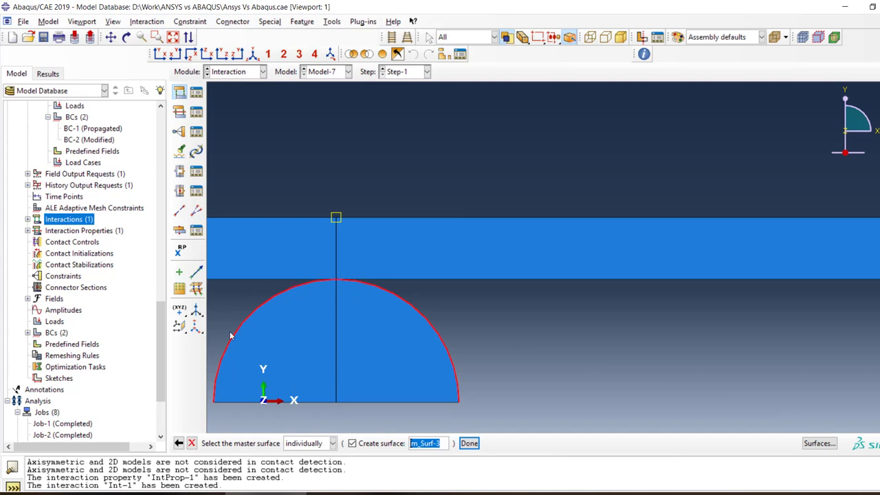
{"action": "left_click", "coordinate": [468, 443]}
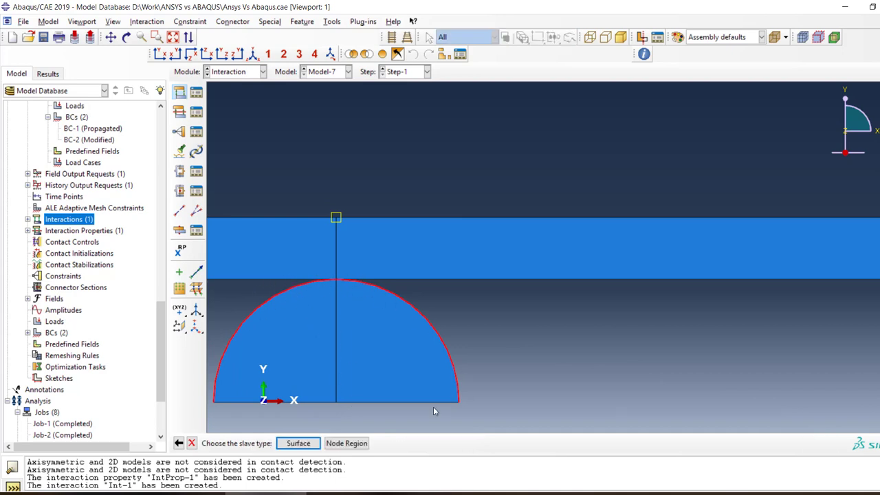
Assign the beam's bottom edges on both sides of the left roller as the slave surface, keeping IntProp-1 as the contact property.
{"action": "left_click", "coordinate": [297, 442]}
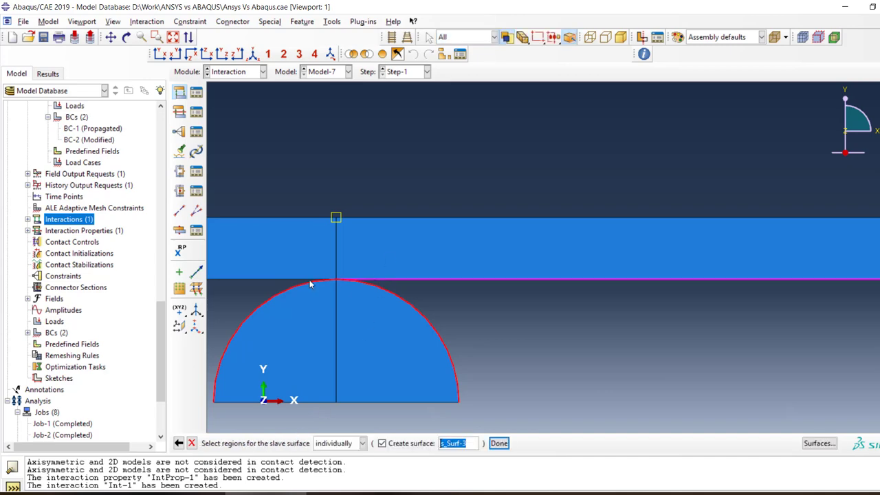
{"action": "left_click", "coordinate": [499, 442]}
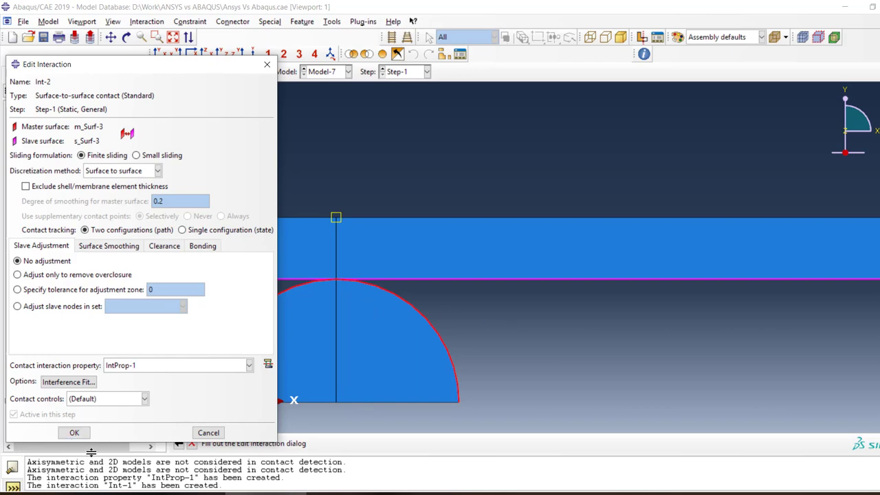
{"action": "left_click", "coordinate": [73, 432]}
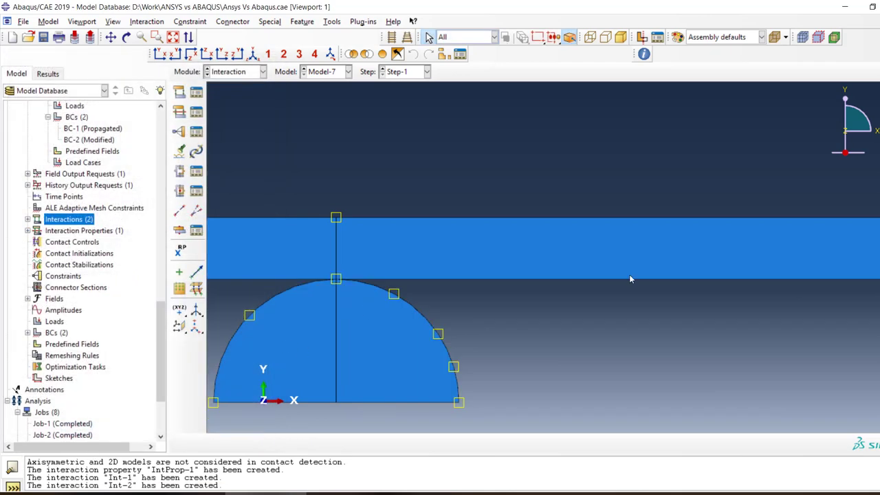
Create a third surface-to-surface contact in Step-1 with all curved edges of the right support roller as the master surface.
{"action": "scroll", "coordinate": [365, 318], "scroll_direction": "down", "scroll_amount": 5}
{"action": "scroll", "coordinate": [781, 286], "scroll_direction": "up", "scroll_amount": 5}
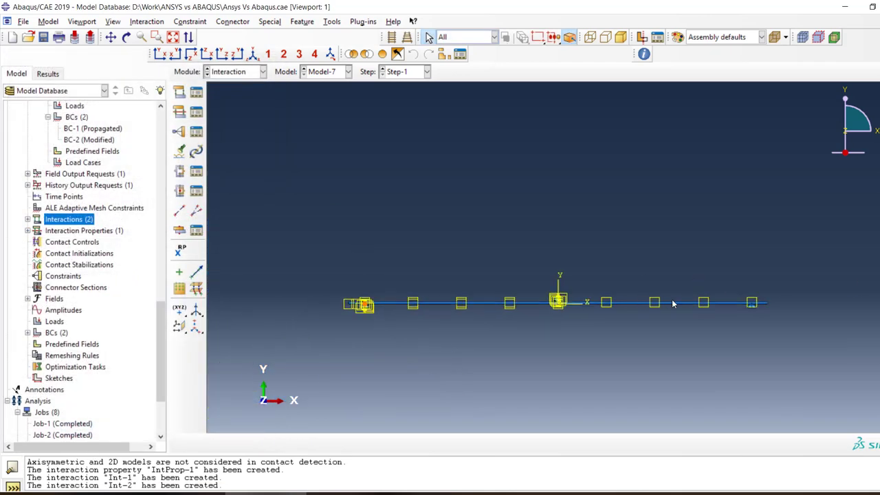
{"action": "scroll", "coordinate": [781, 287], "scroll_direction": "up", "scroll_amount": 4}
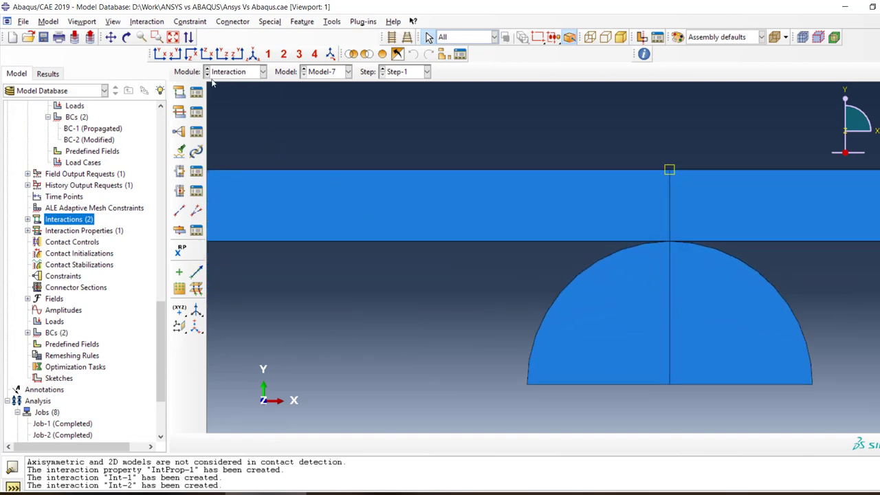
{"action": "left_click", "coordinate": [179, 91]}
{"action": "left_click", "coordinate": [68, 301]}
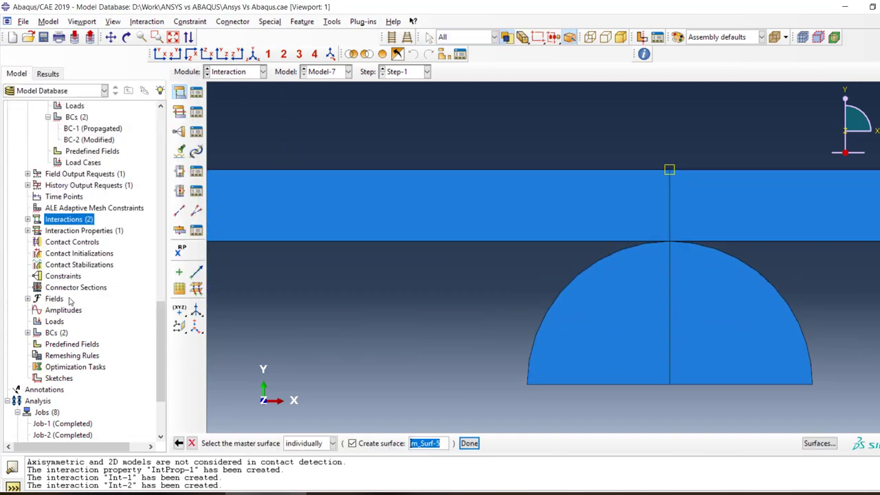
{"action": "left_click", "coordinate": [624, 254]}
{"action": "left_click", "coordinate": [740, 263], "text": "shift"}
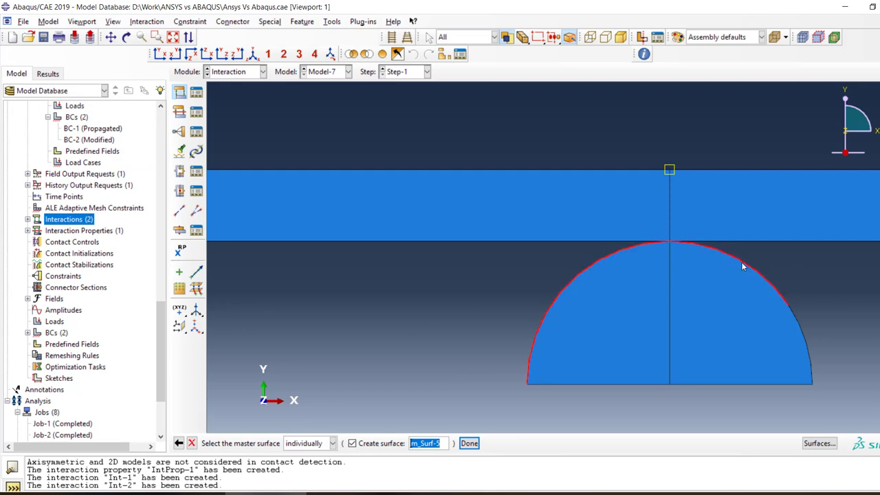
{"action": "left_click", "coordinate": [791, 313], "text": "shift"}
{"action": "left_click", "coordinate": [468, 442]}
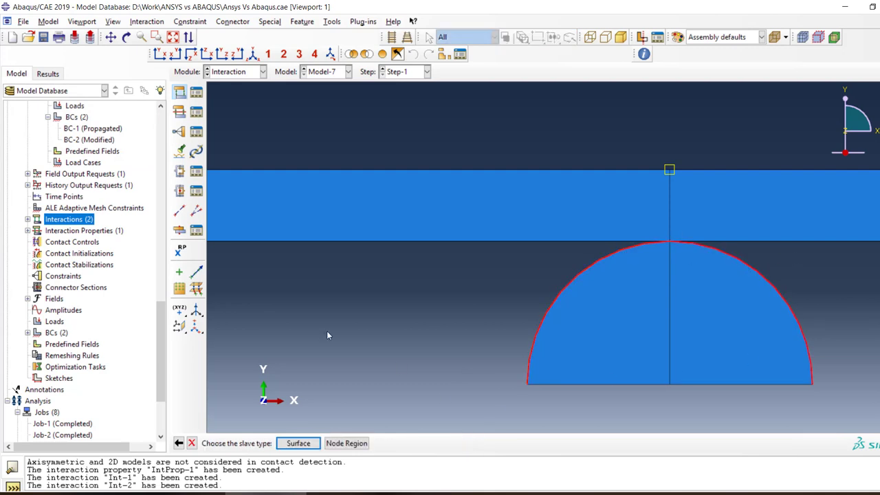
Assign the beam's bottom edges on both sides of the right roller as the slave surface and complete the contact with IntProp-1.
{"action": "left_click", "coordinate": [312, 437]}
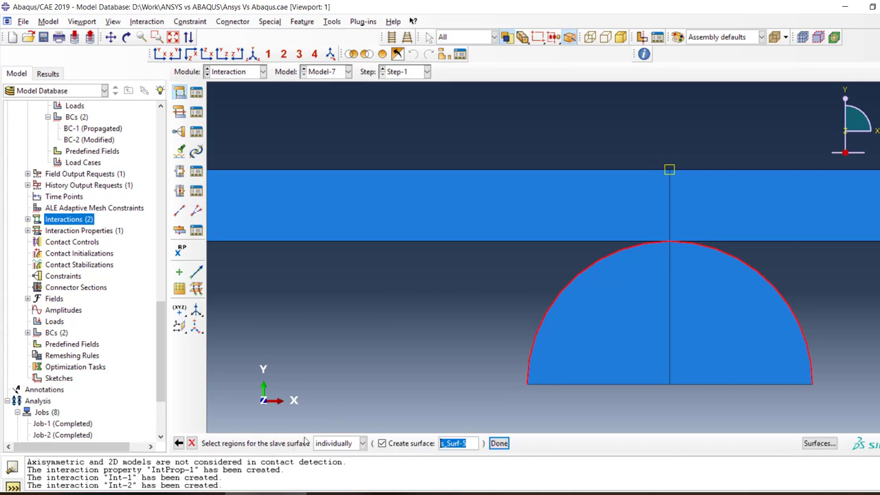
{"action": "left_click", "coordinate": [607, 243]}
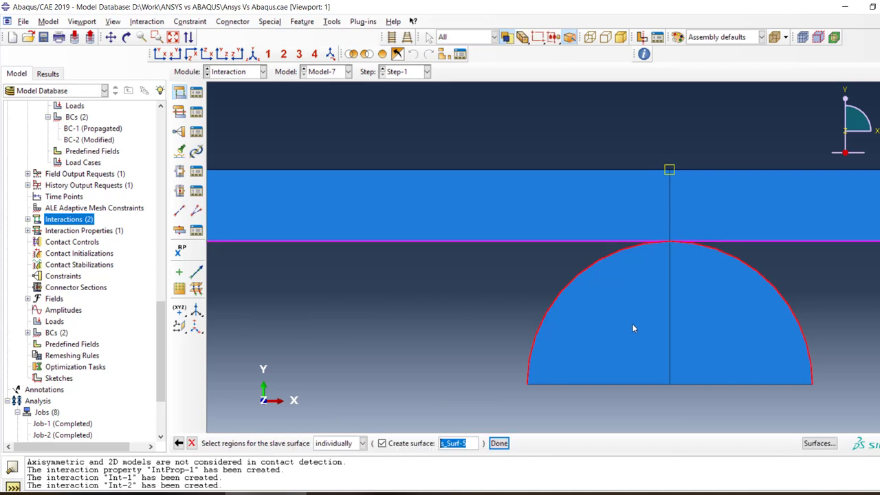
{"action": "left_click", "coordinate": [498, 443]}
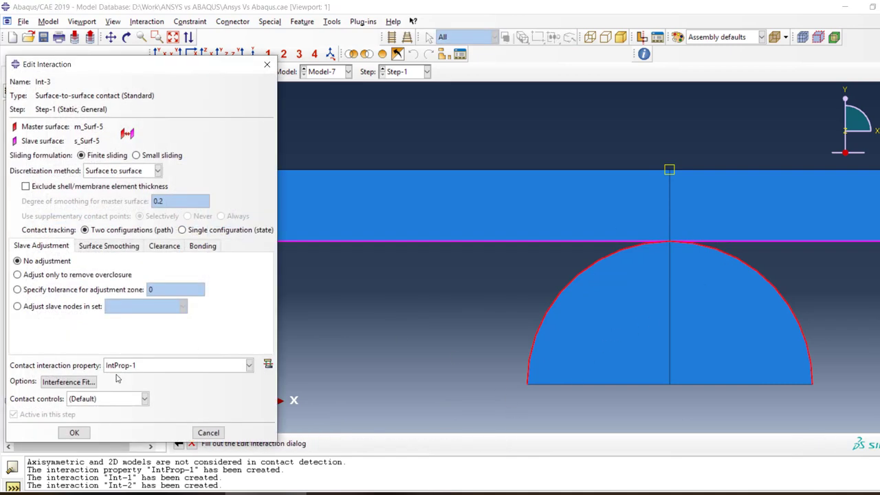
{"action": "left_click", "coordinate": [75, 432]}
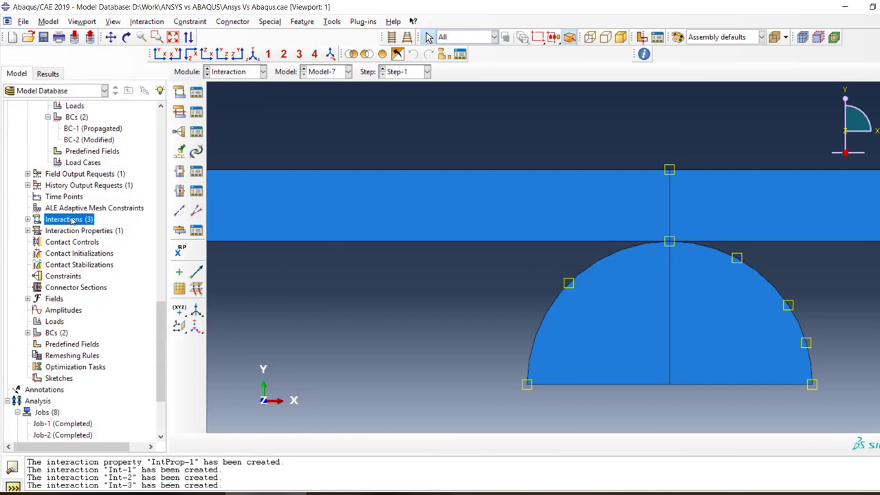
Switch to the Mesh module and examine the roller and beam meshes in the assembly, and the mesh of Part-1 alone.
{"action": "scroll", "coordinate": [71, 220], "scroll_direction": "up", "scroll_amount": 5}
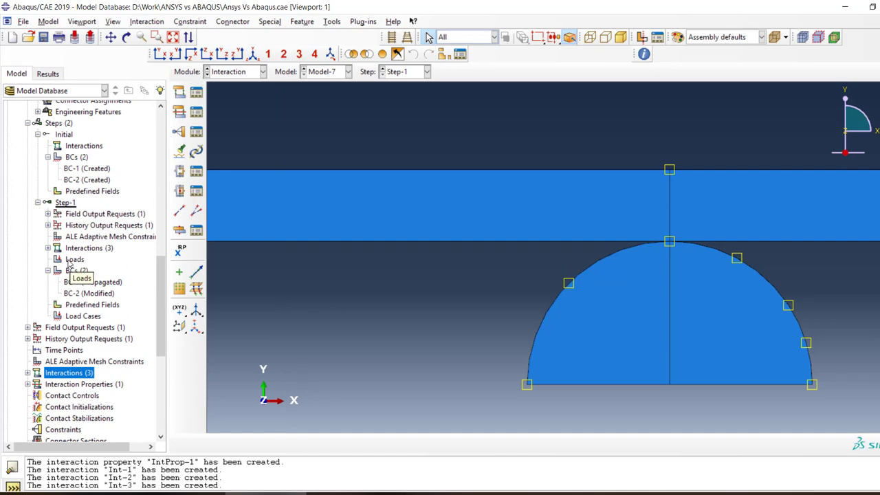
{"action": "scroll", "coordinate": [637, 275], "scroll_direction": "down", "scroll_amount": 5}
{"action": "scroll", "coordinate": [746, 281], "scroll_direction": "down", "scroll_amount": 3}
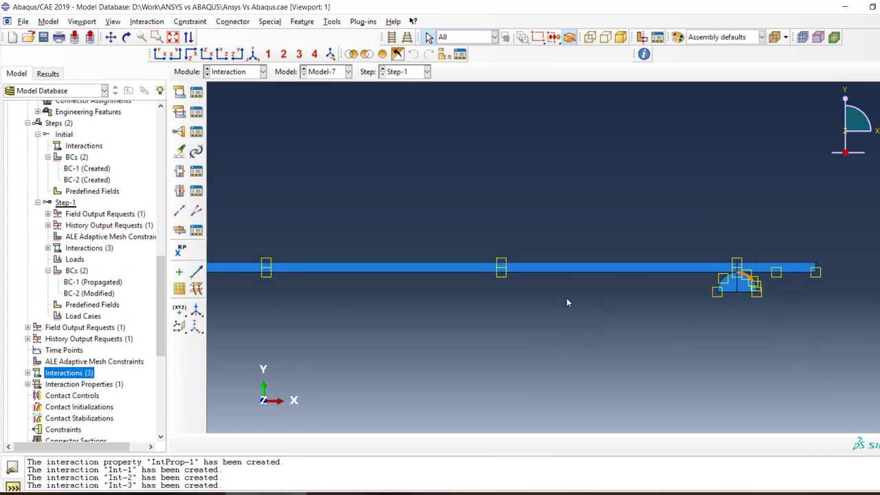
{"action": "left_click", "coordinate": [234, 72]}
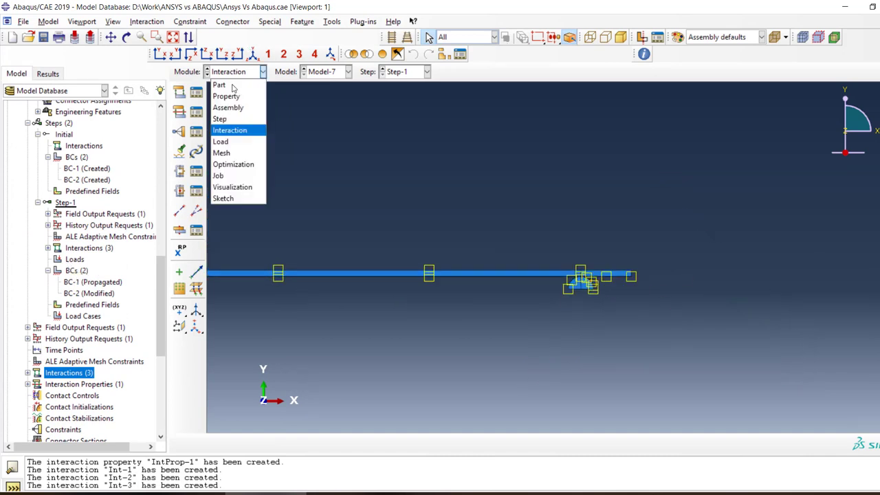
{"action": "left_click", "coordinate": [221, 152]}
{"action": "scroll", "coordinate": [589, 274], "scroll_direction": "up", "scroll_amount": 5}
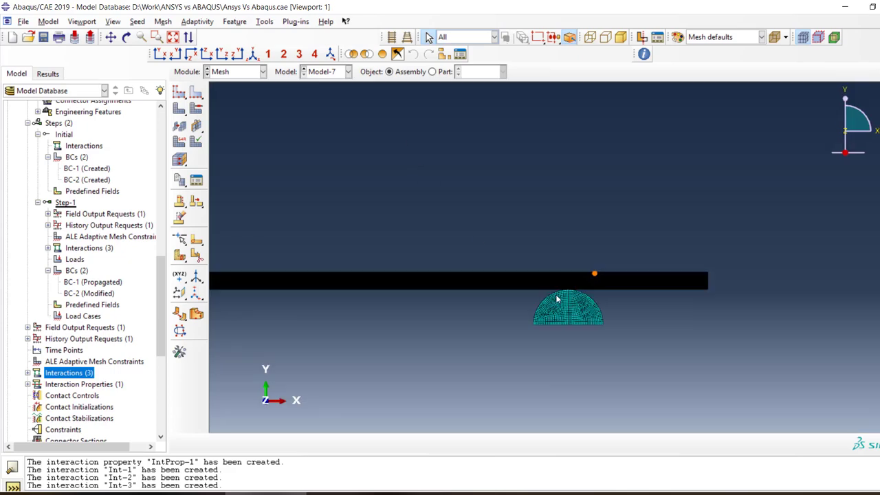
{"action": "scroll", "coordinate": [434, 283], "scroll_direction": "down", "scroll_amount": 7}
{"action": "scroll", "coordinate": [435, 283], "scroll_direction": "up", "scroll_amount": 5}
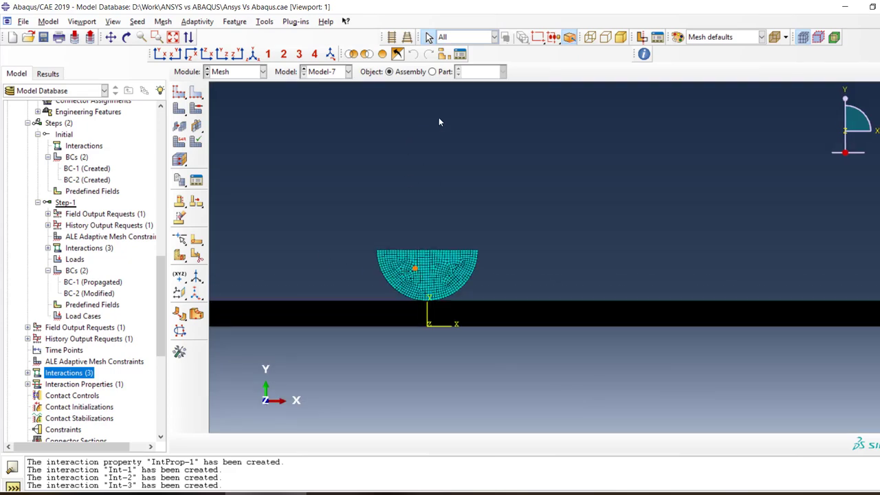
{"action": "left_click", "coordinate": [431, 72]}
{"action": "scroll", "coordinate": [453, 214], "scroll_direction": "down", "scroll_amount": 5}
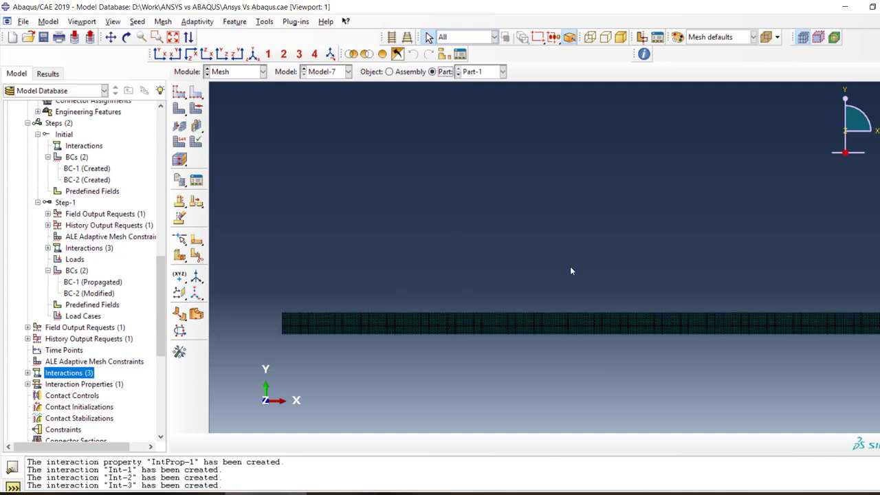
{"action": "left_click", "coordinate": [403, 72]}
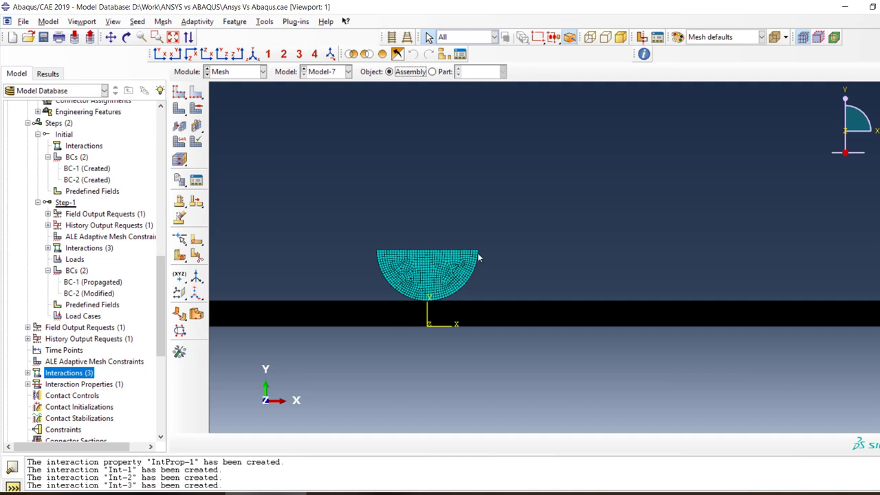
{"action": "scroll", "coordinate": [24, 356], "scroll_direction": "down", "scroll_amount": 7}
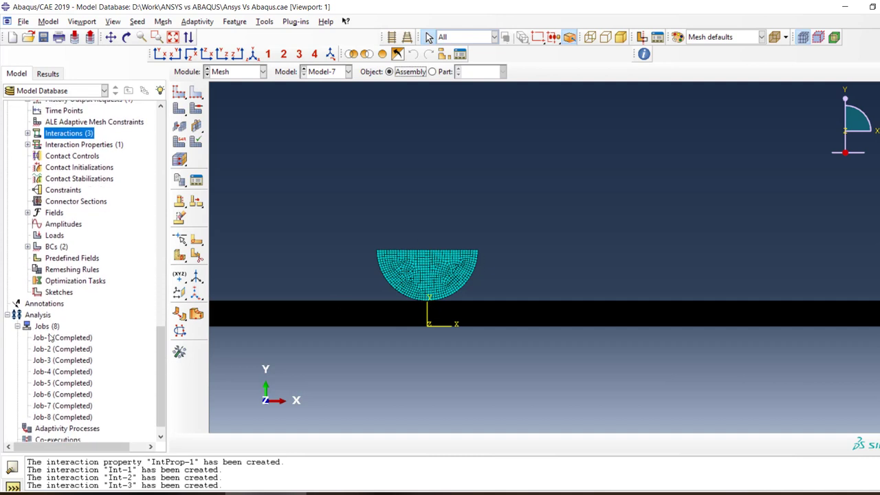
Create Job-9 for Model-7 as a full analysis, running on 6 processors with GPGPU acceleration enabled.
{"action": "right_click", "coordinate": [55, 313]}
{"action": "left_click", "coordinate": [89, 343]}
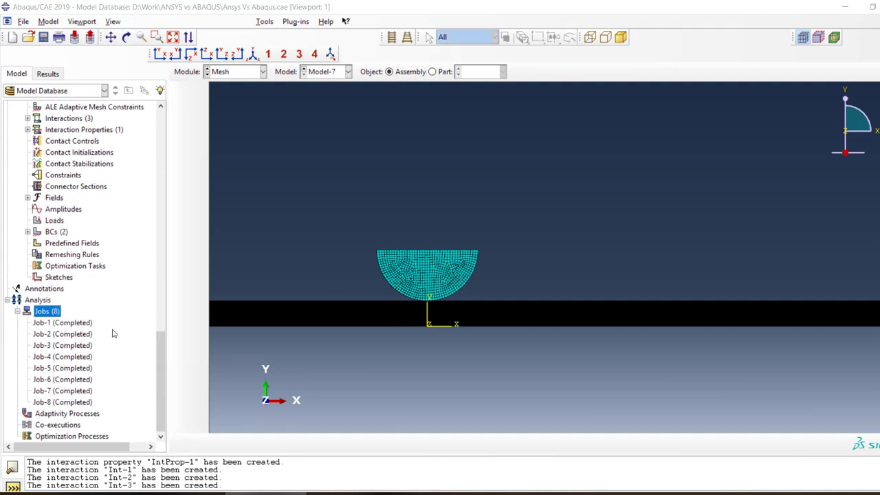
{"action": "left_click", "coordinate": [31, 275]}
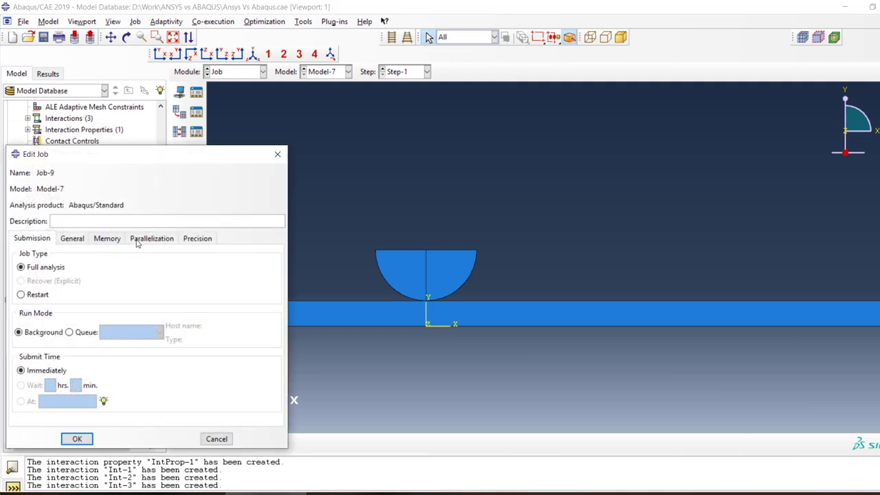
{"action": "left_click", "coordinate": [137, 239]}
{"action": "left_click", "coordinate": [96, 255]}
{"action": "left_click", "coordinate": [87, 271]}
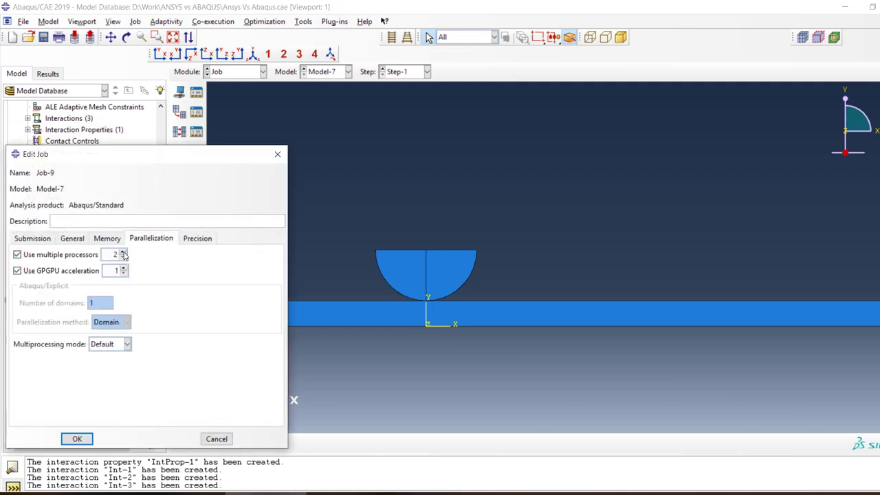
{"action": "left_click", "coordinate": [74, 439]}
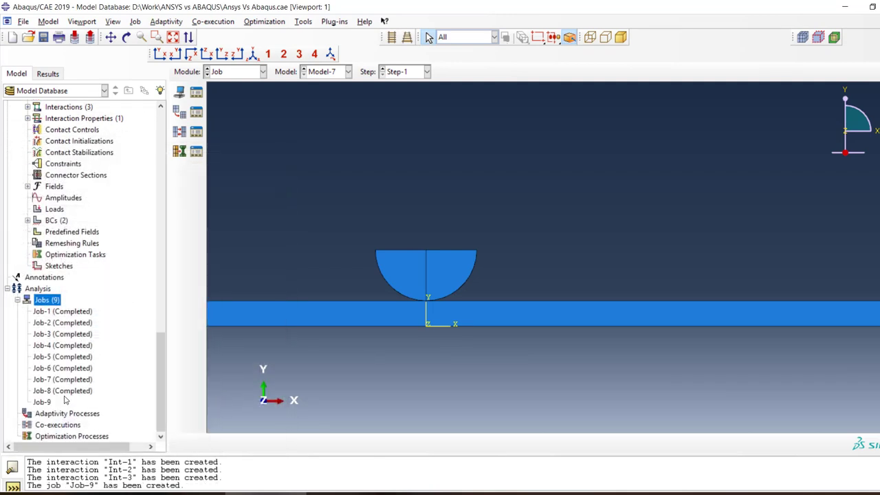
Submit Job-9 for analysis and open its job monitor.
{"action": "right_click", "coordinate": [40, 404]}
{"action": "left_click", "coordinate": [62, 424]}
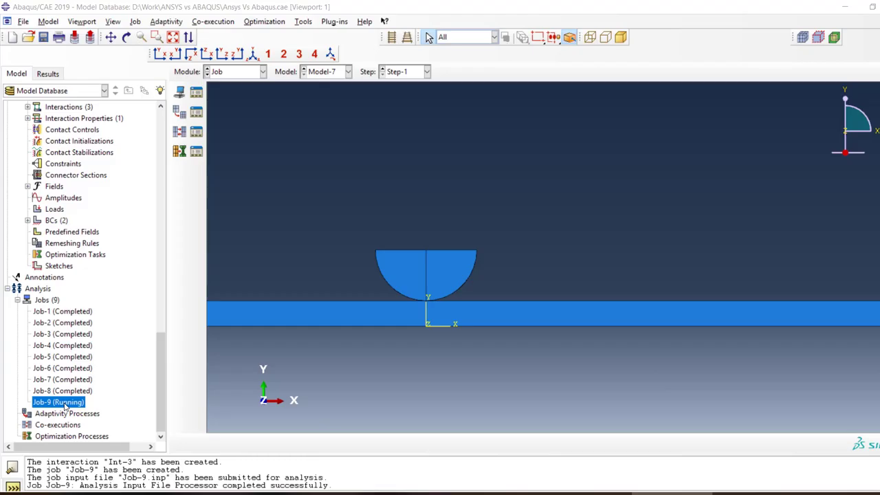
{"action": "right_click", "coordinate": [64, 405]}
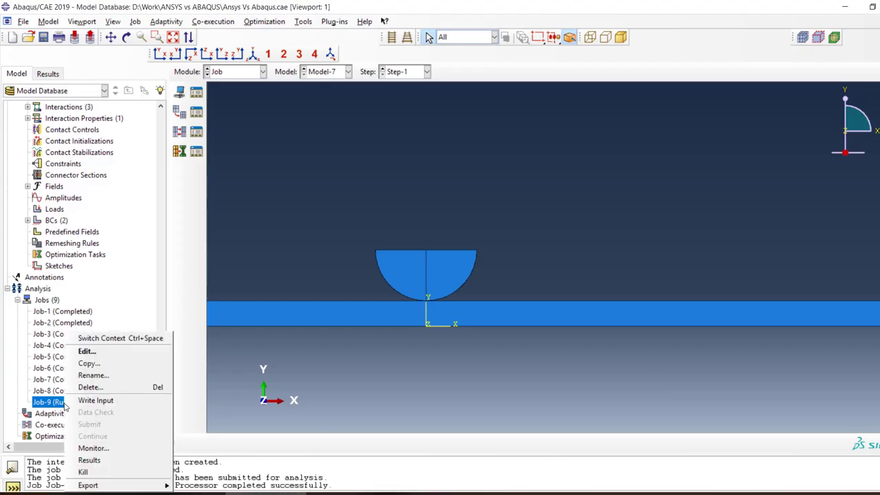
{"action": "left_click", "coordinate": [117, 447]}
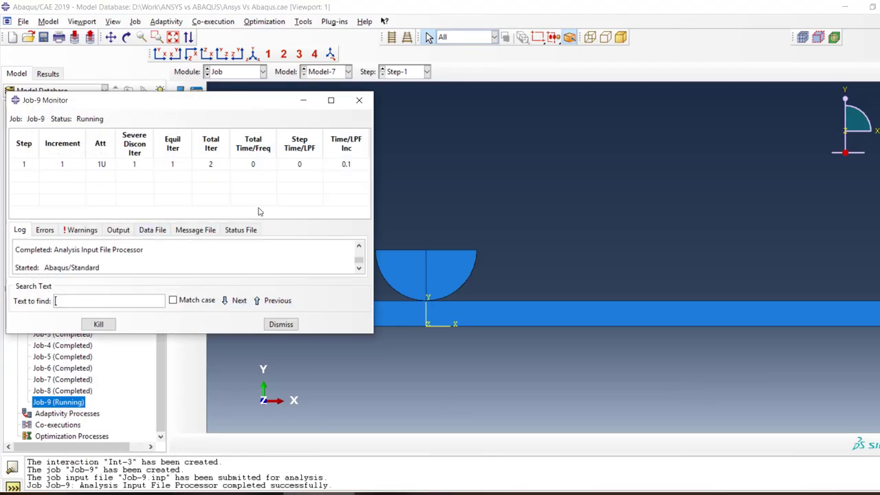
Enlarge the Job-9 monitor and examine the solver and contact warnings near the end of the message file.
{"action": "left_click_drag", "start_coordinate": [374, 337], "coordinate": [547, 417]}
{"action": "left_click", "coordinate": [198, 231]}
{"action": "scroll", "coordinate": [355, 323], "scroll_direction": "down", "scroll_amount": 20}
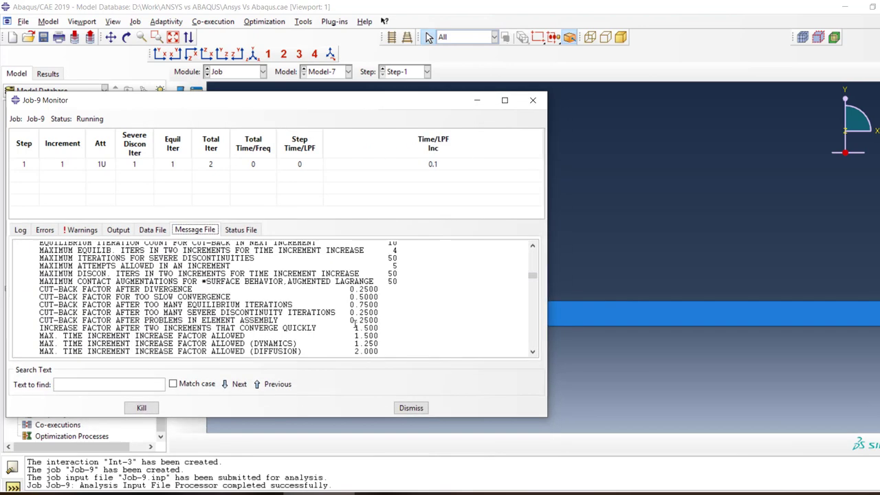
{"action": "scroll", "coordinate": [355, 323], "scroll_direction": "down", "scroll_amount": 10}
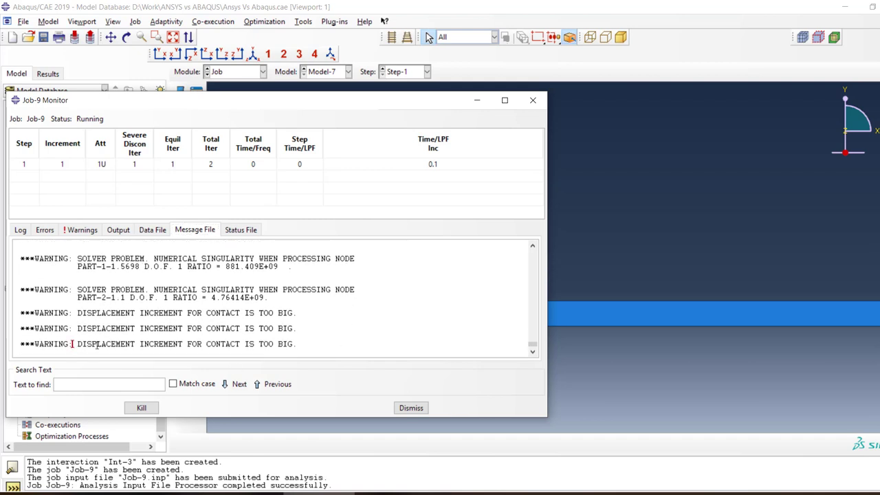
{"action": "left_click_drag", "start_coordinate": [71, 344], "coordinate": [5, 307]}
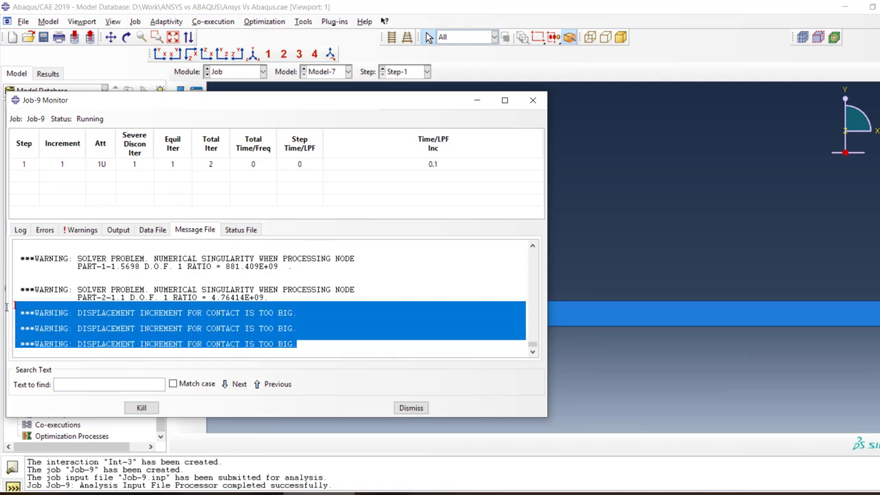
{"action": "left_click", "coordinate": [262, 321]}
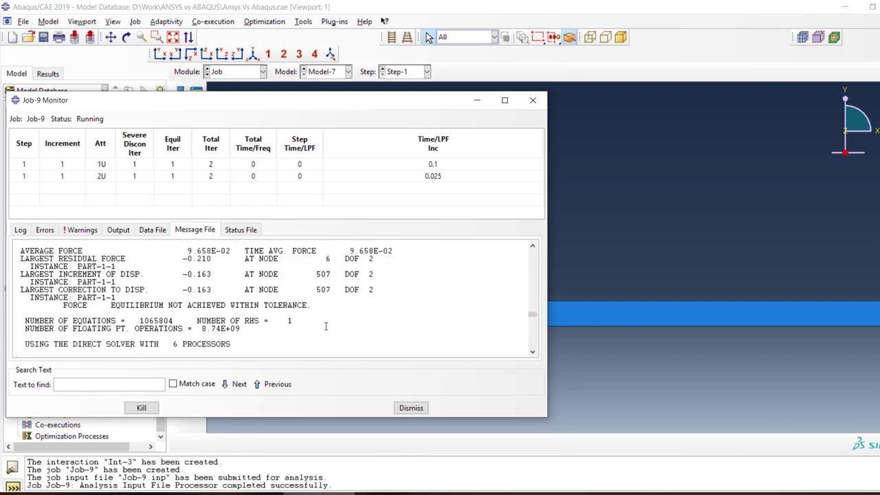
Compare the attempts and time increment sizes listed for the first increment of Job-9 and leave the monitor.
{"action": "left_click", "coordinate": [108, 178]}
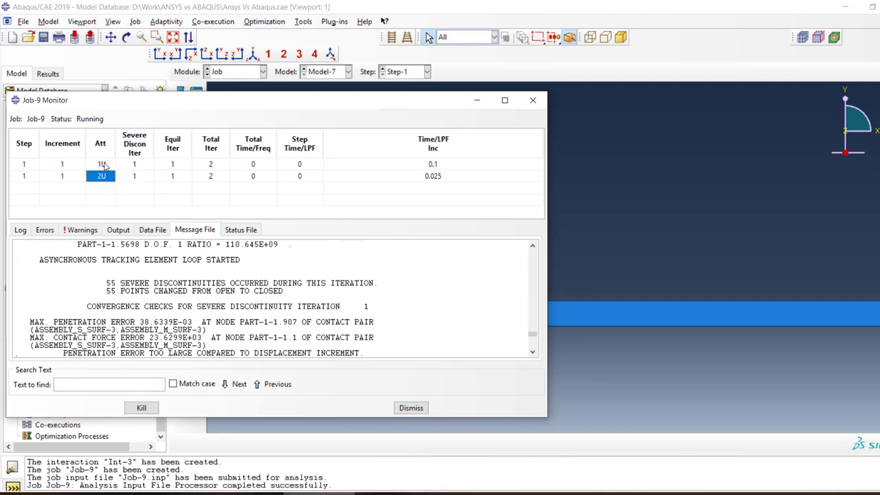
{"action": "left_click", "coordinate": [103, 165]}
{"action": "left_click", "coordinate": [441, 178]}
{"action": "left_click", "coordinate": [447, 164]}
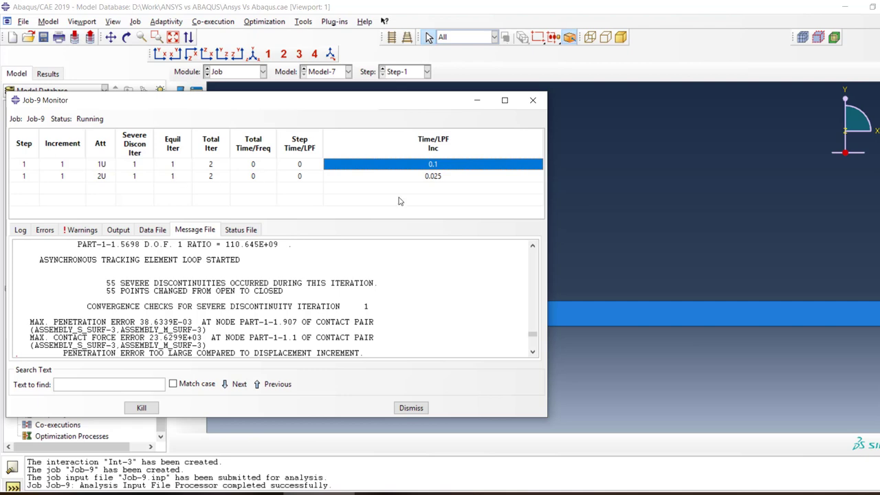
{"action": "left_click", "coordinate": [650, 280]}
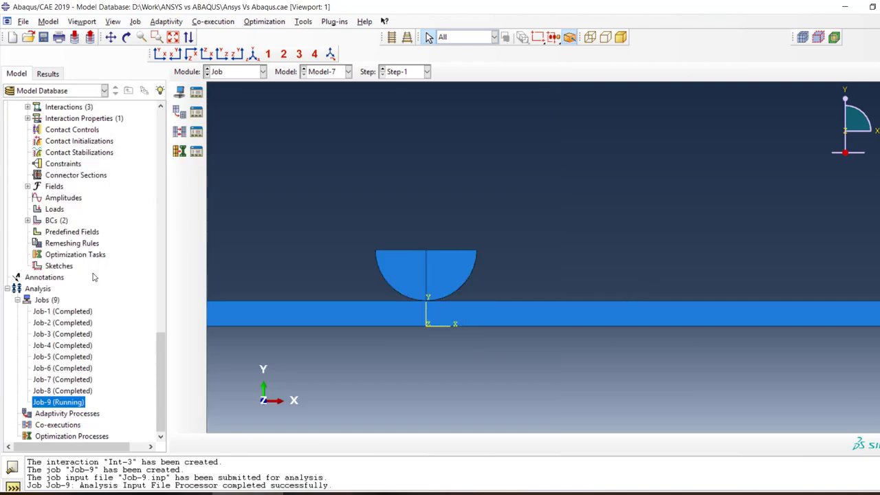
Switch to the Mesh module and compare the roller and beam element sizes around the contact point in the assembly.
{"action": "scroll", "coordinate": [95, 277], "scroll_direction": "up", "scroll_amount": 20}
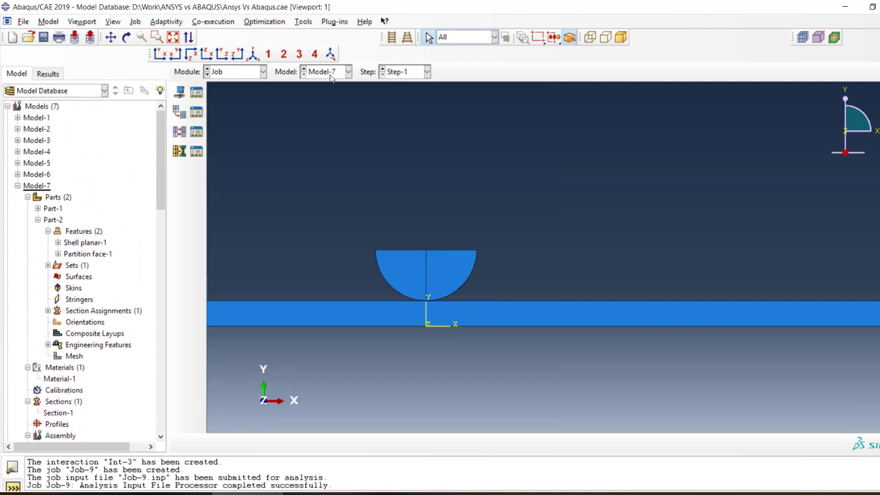
{"action": "left_click", "coordinate": [236, 74]}
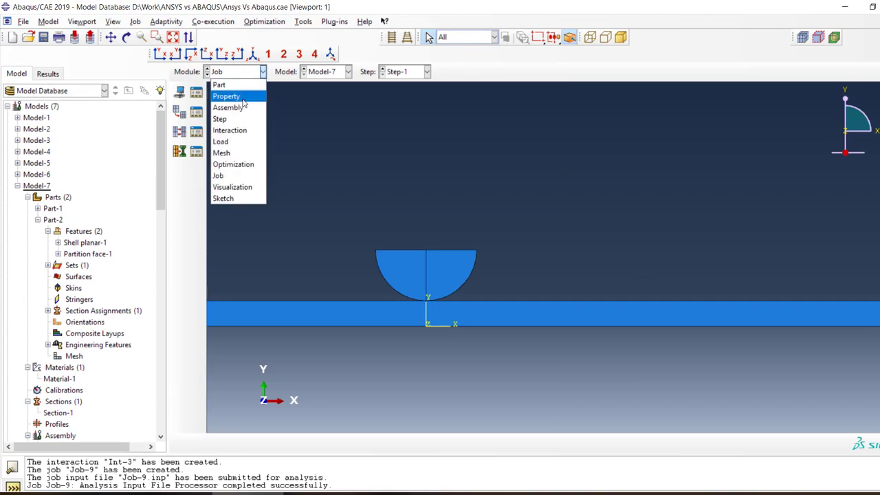
{"action": "left_click", "coordinate": [237, 151]}
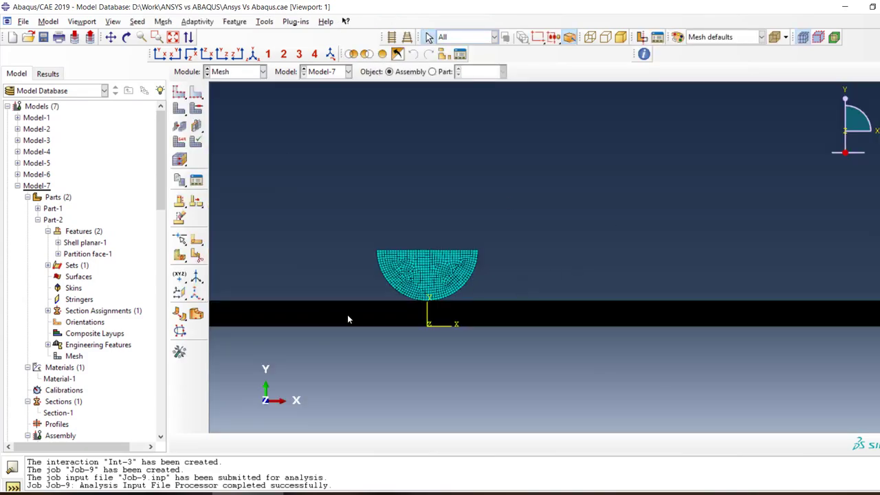
{"action": "scroll", "coordinate": [347, 314], "scroll_direction": "down", "scroll_amount": 6}
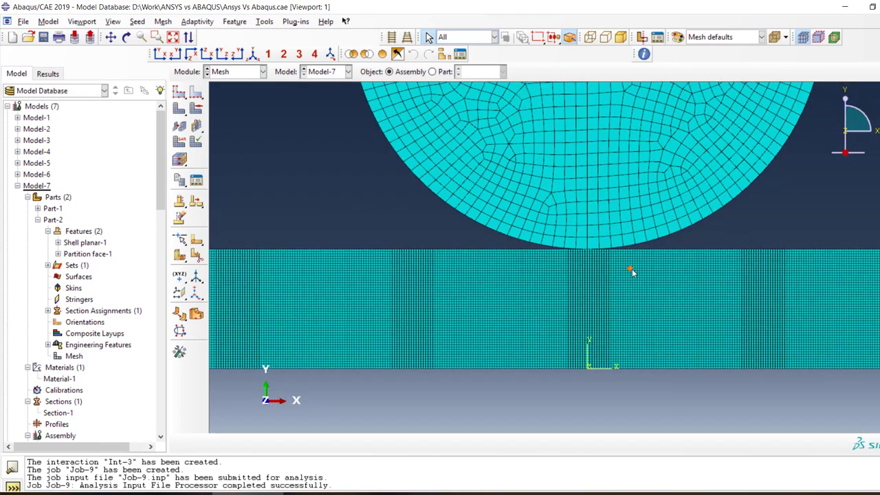
{"action": "scroll", "coordinate": [632, 269], "scroll_direction": "down", "scroll_amount": 3}
{"action": "scroll", "coordinate": [465, 279], "scroll_direction": "up", "scroll_amount": 1}
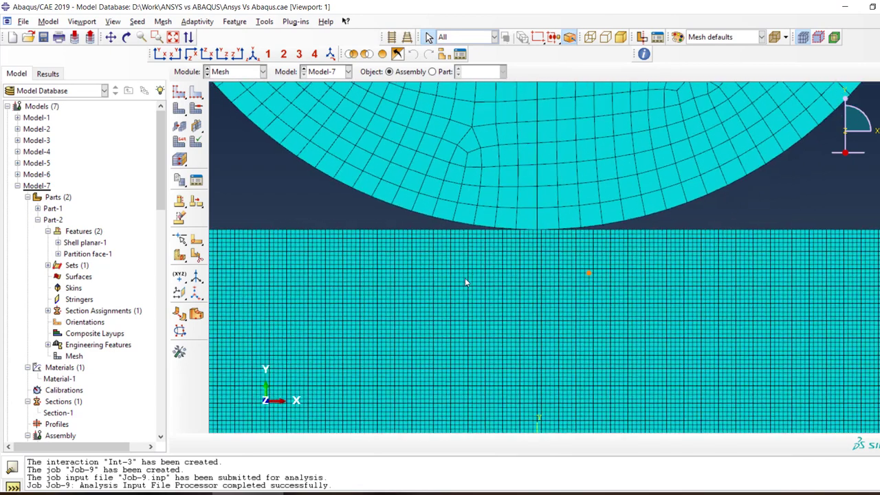
Reseed Part-2 with an approximate global size of 0.01 and mesh the part.
{"action": "left_click", "coordinate": [431, 71]}
{"action": "left_click", "coordinate": [493, 72]}
{"action": "left_click", "coordinate": [481, 94]}
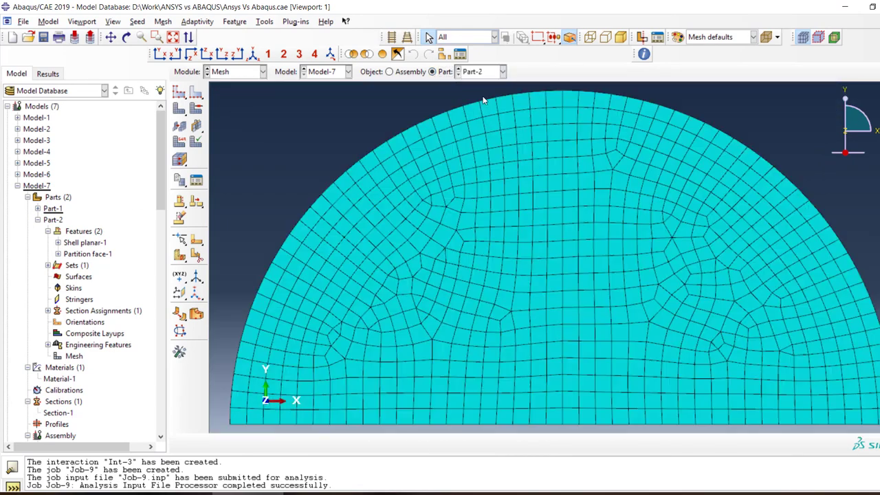
{"action": "left_click", "coordinate": [179, 91]}
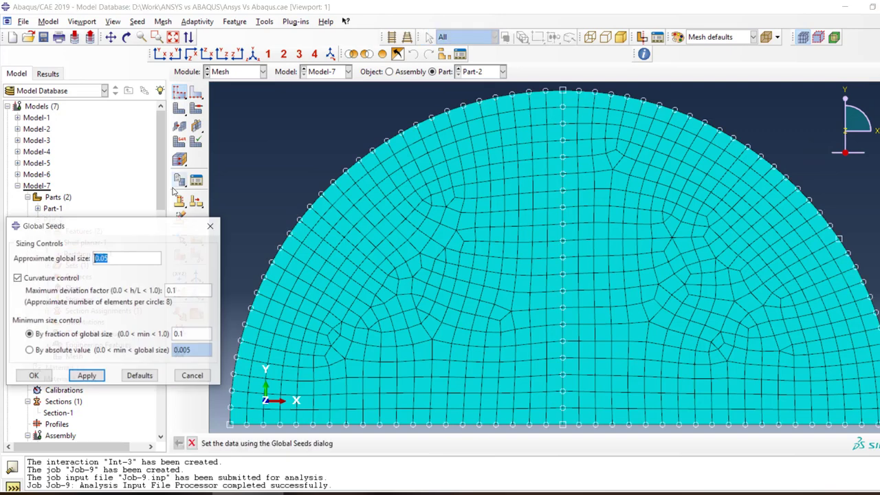
{"action": "type", "text": "0"}
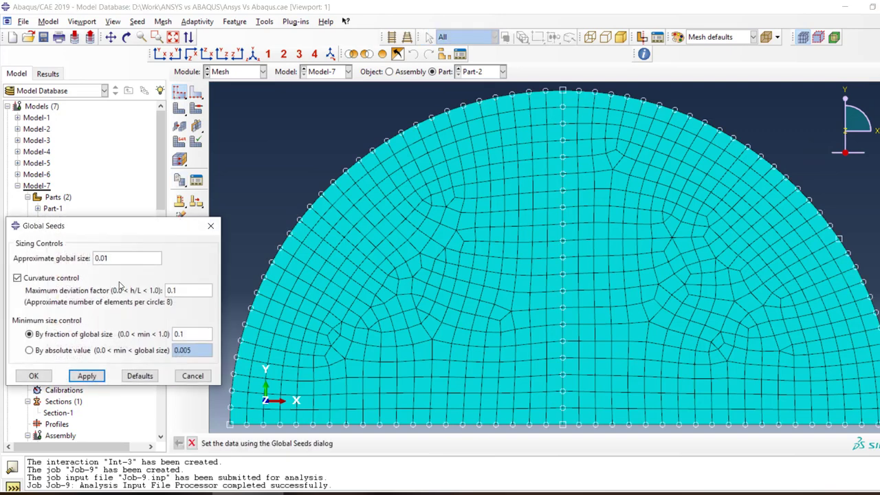
{"action": "type", "text": ".01"}
{"action": "left_click", "coordinate": [33, 375]}
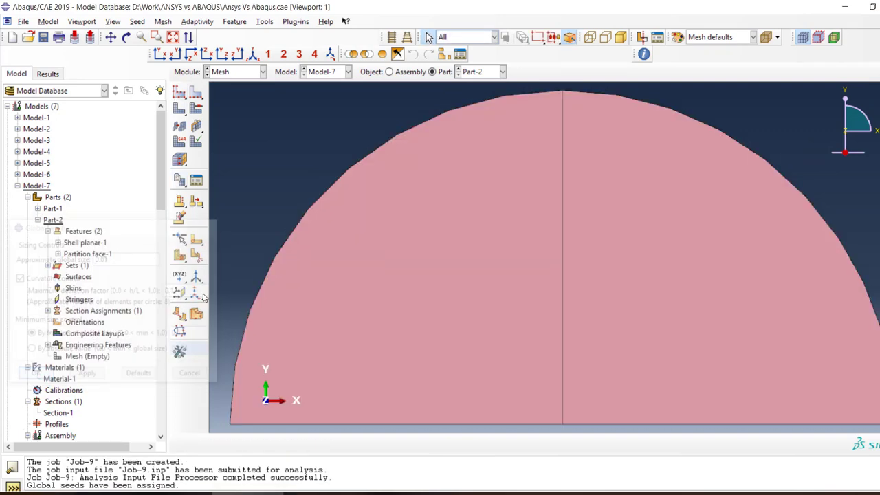
{"action": "left_click", "coordinate": [178, 108]}
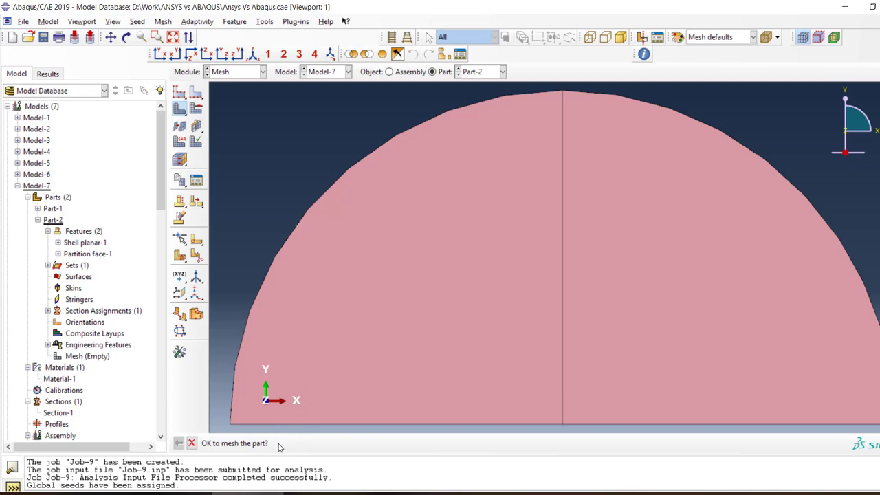
{"action": "middle_click", "coordinate": [461, 316]}
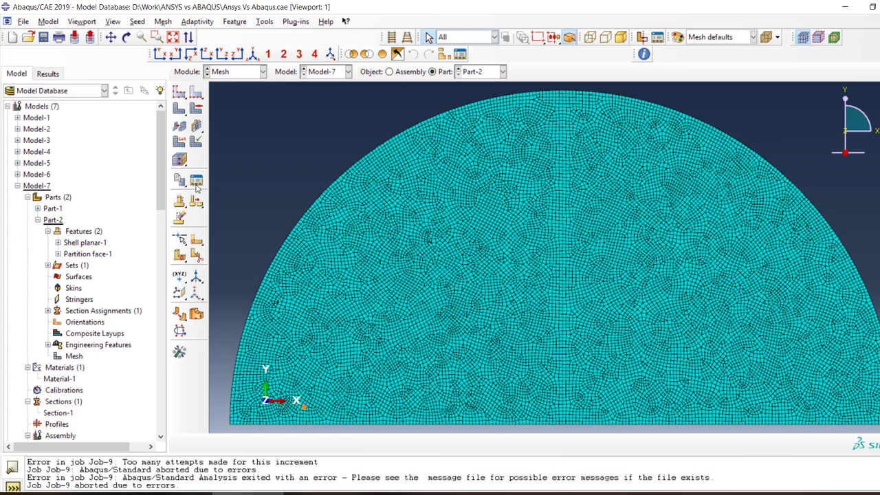
Query the mesh of the entire assembly with a detailed report to check its node and element counts.
{"action": "left_click", "coordinate": [404, 72]}
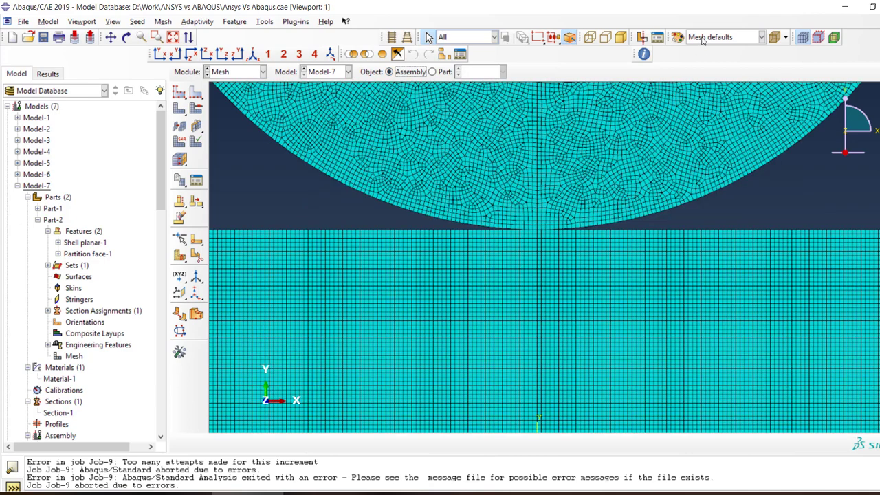
{"action": "left_click", "coordinate": [643, 54]}
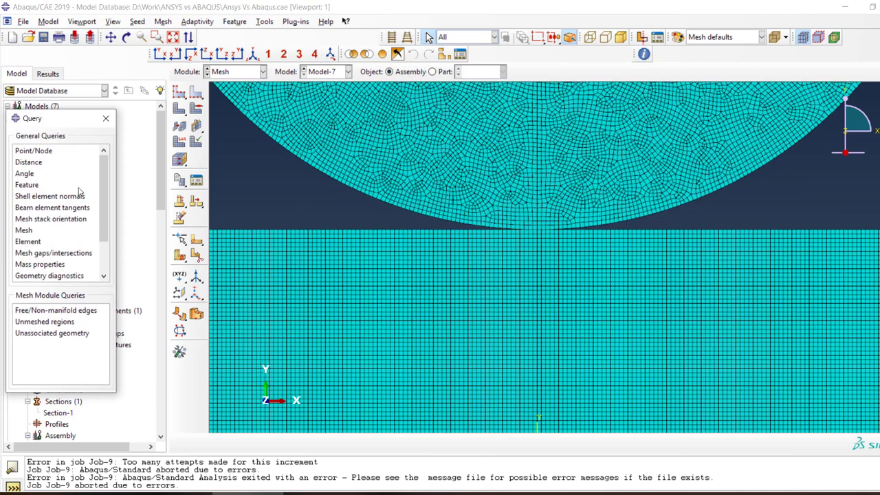
{"action": "left_click", "coordinate": [41, 241]}
{"action": "left_click", "coordinate": [40, 231]}
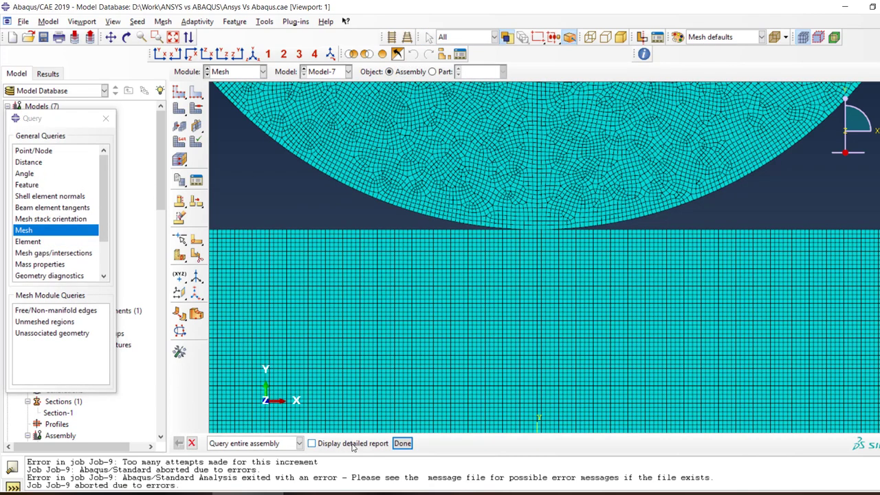
{"action": "left_click", "coordinate": [403, 443]}
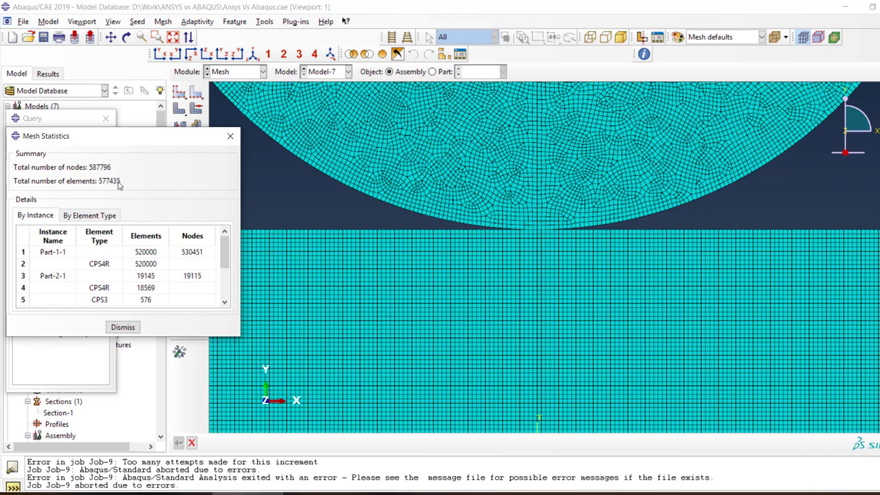
{"action": "left_click", "coordinate": [230, 136]}
{"action": "left_click", "coordinate": [106, 119]}
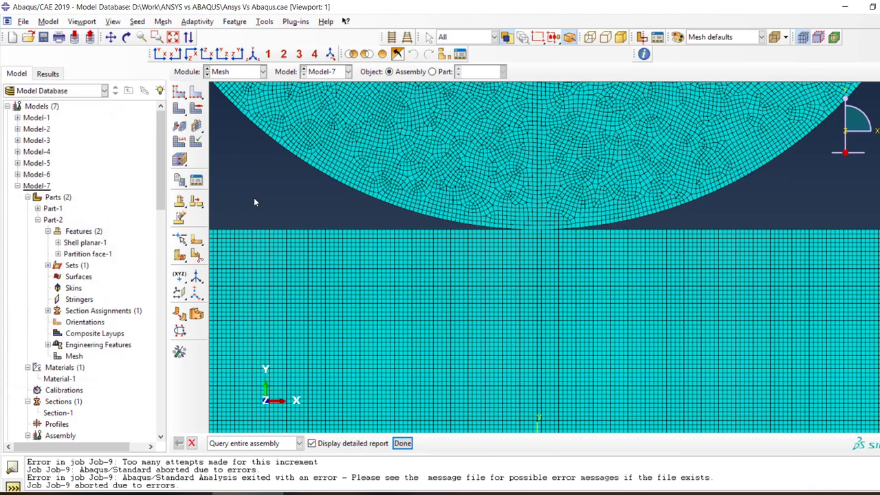
Set Part-2's approximate global seed size back to 0.05 and remesh the part.
{"action": "left_click", "coordinate": [445, 72]}
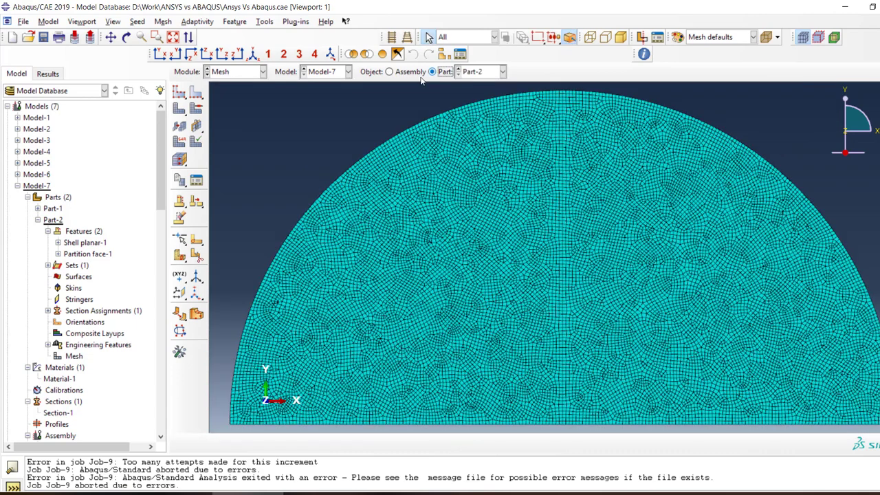
{"action": "left_click", "coordinate": [178, 92]}
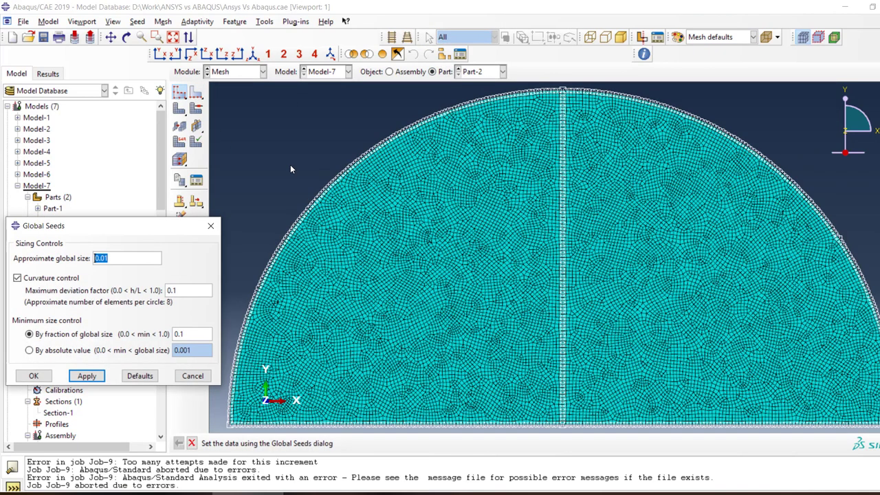
{"action": "type", "text": "0.05"}
{"action": "key", "text": "Return"}
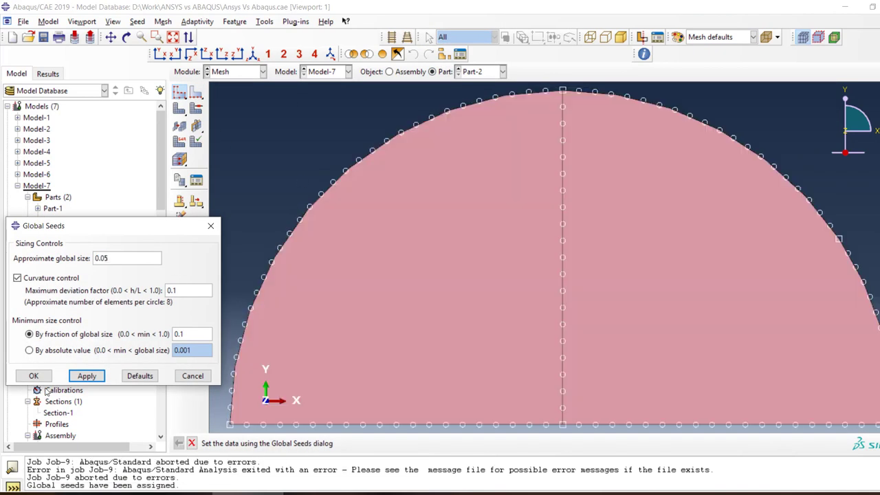
{"action": "left_click", "coordinate": [33, 375]}
{"action": "left_click", "coordinate": [196, 108]}
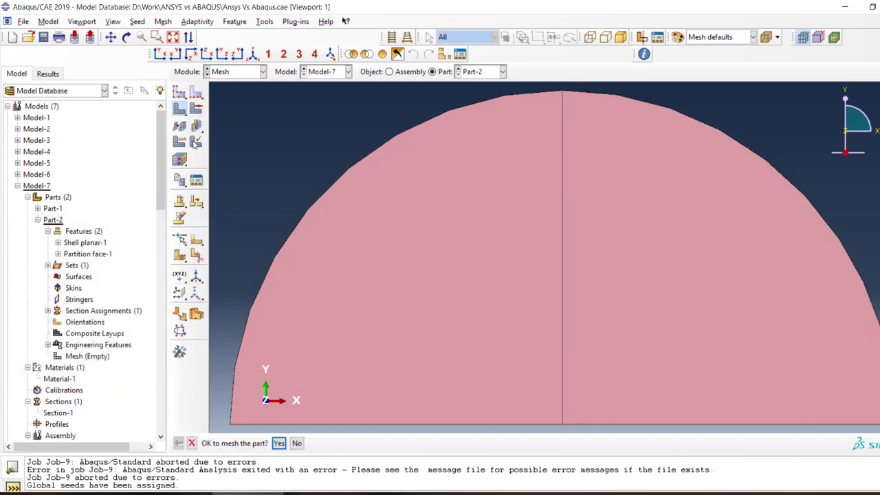
{"action": "left_click", "coordinate": [281, 443]}
Reseed Part-1 with an approximate global size of 0.05, mesh the part and inspect the beam's elements.
{"action": "left_click", "coordinate": [458, 71]}
{"action": "left_click", "coordinate": [475, 84]}
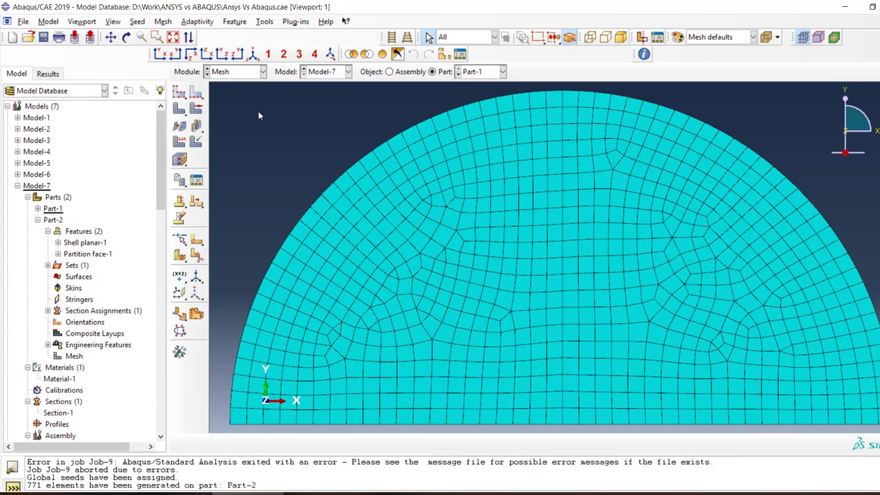
{"action": "left_click", "coordinate": [179, 93]}
{"action": "type", "text": "0"}
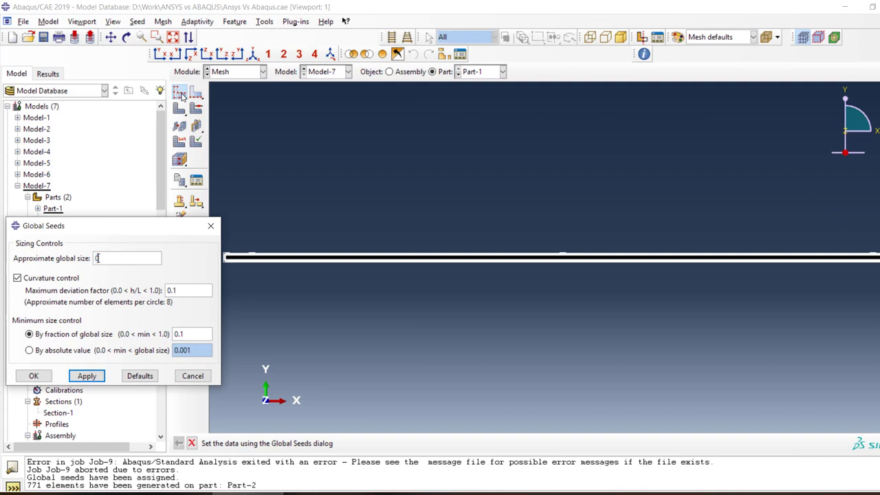
{"action": "type", "text": ".05"}
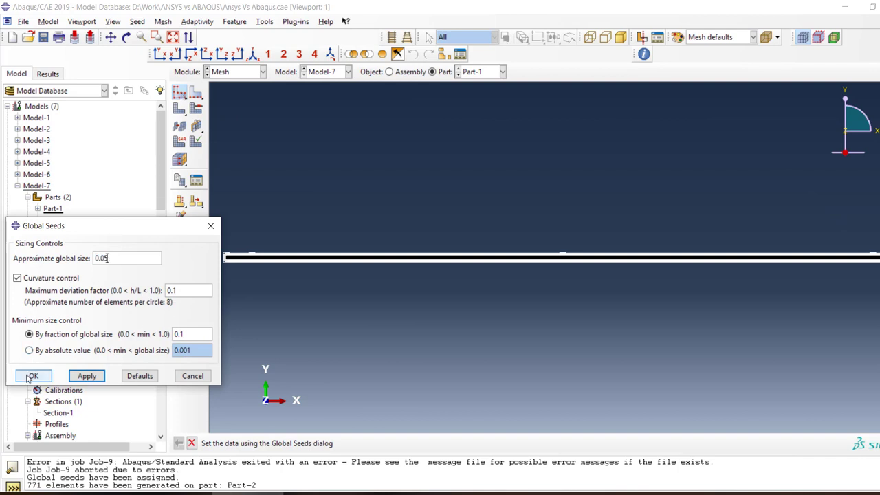
{"action": "left_click", "coordinate": [34, 375]}
{"action": "left_click", "coordinate": [178, 110]}
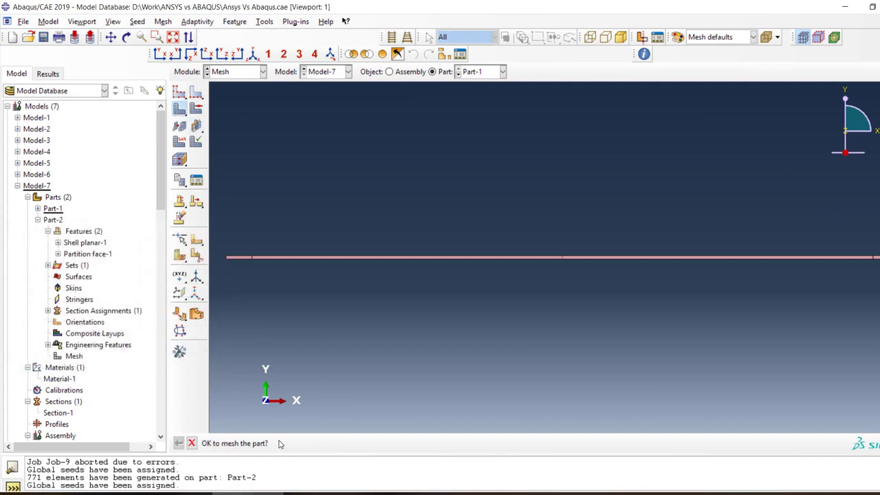
{"action": "left_click", "coordinate": [279, 443]}
{"action": "scroll", "coordinate": [284, 330], "scroll_direction": "down", "scroll_amount": 8}
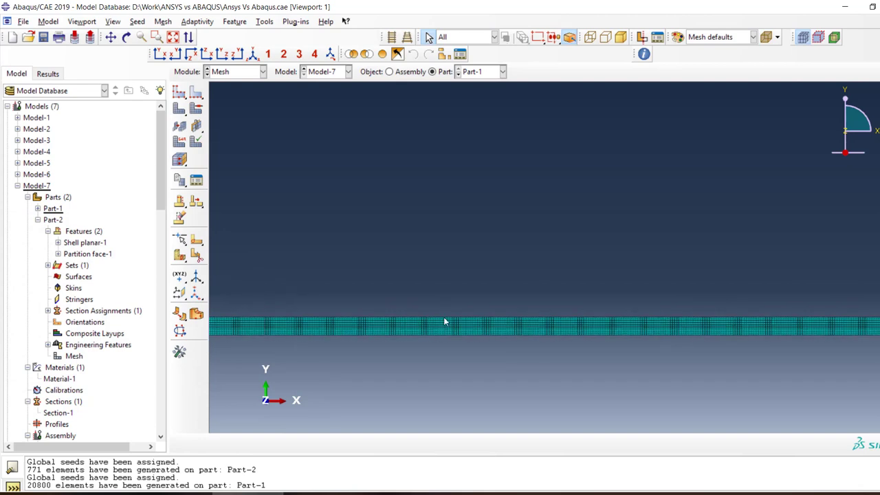
{"action": "scroll", "coordinate": [362, 344], "scroll_direction": "down", "scroll_amount": 4}
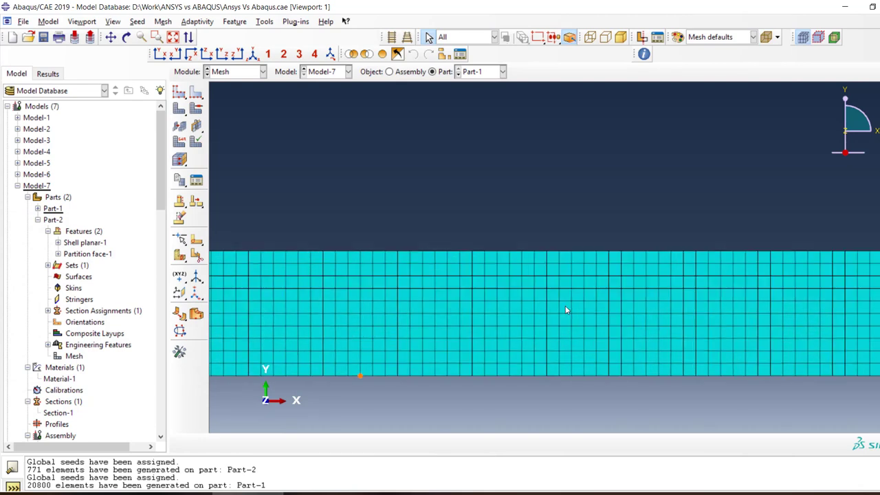
{"action": "scroll", "coordinate": [565, 310], "scroll_direction": "up", "scroll_amount": 7}
Dismiss the Job-9 monitor and set Step-1's initial increment size to 0.001.
{"action": "scroll", "coordinate": [58, 302], "scroll_direction": "down", "scroll_amount": 15}
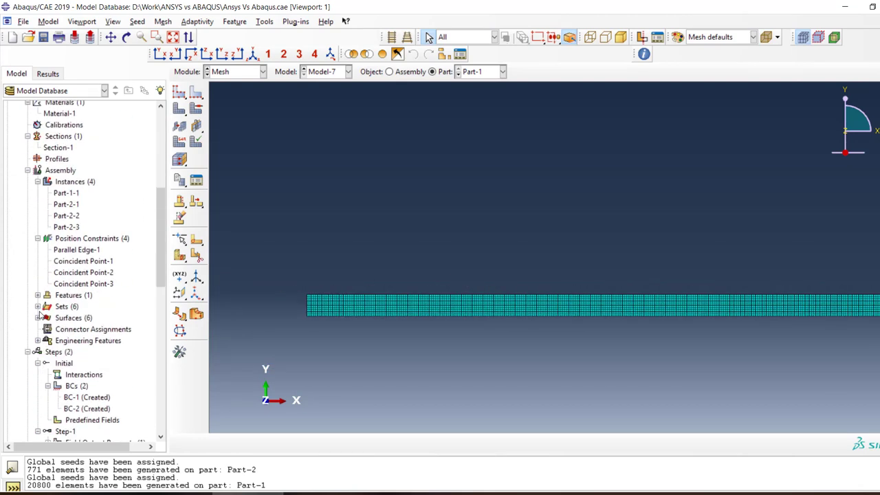
{"action": "left_click", "coordinate": [319, 494]}
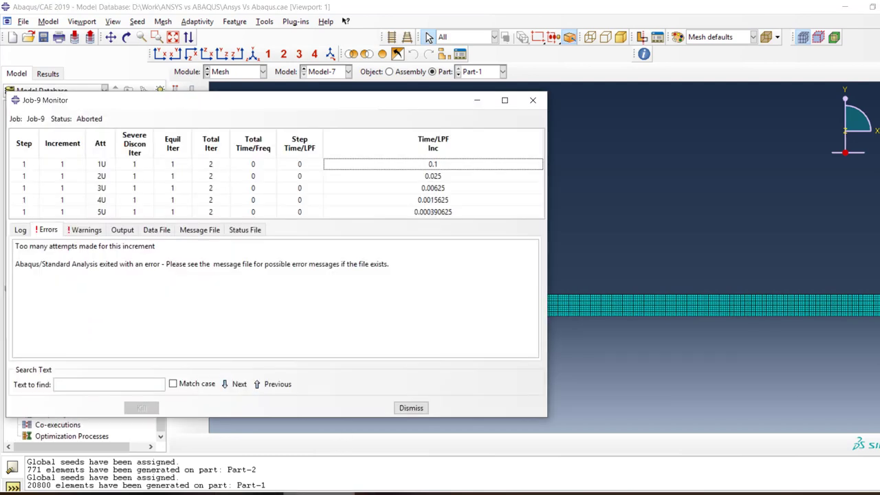
{"action": "left_click", "coordinate": [413, 408]}
{"action": "scroll", "coordinate": [60, 341], "scroll_direction": "up", "scroll_amount": 10}
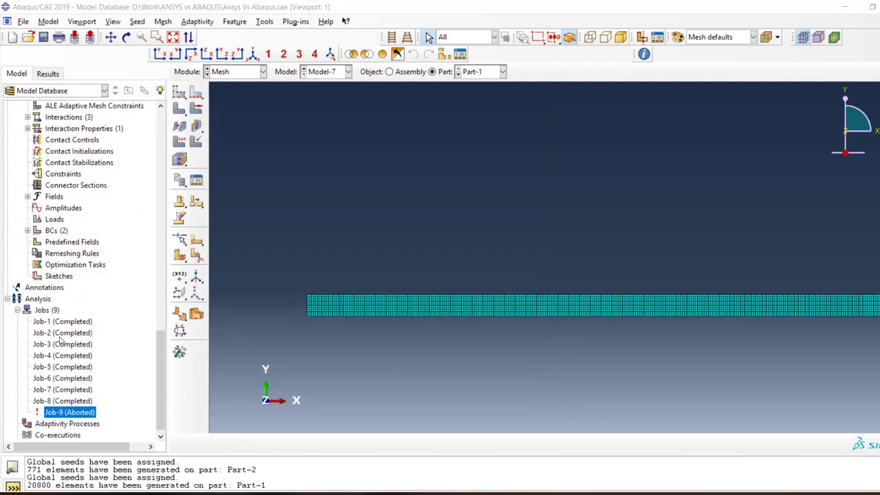
{"action": "scroll", "coordinate": [84, 278], "scroll_direction": "up", "scroll_amount": 4}
{"action": "double_click", "coordinate": [65, 264]}
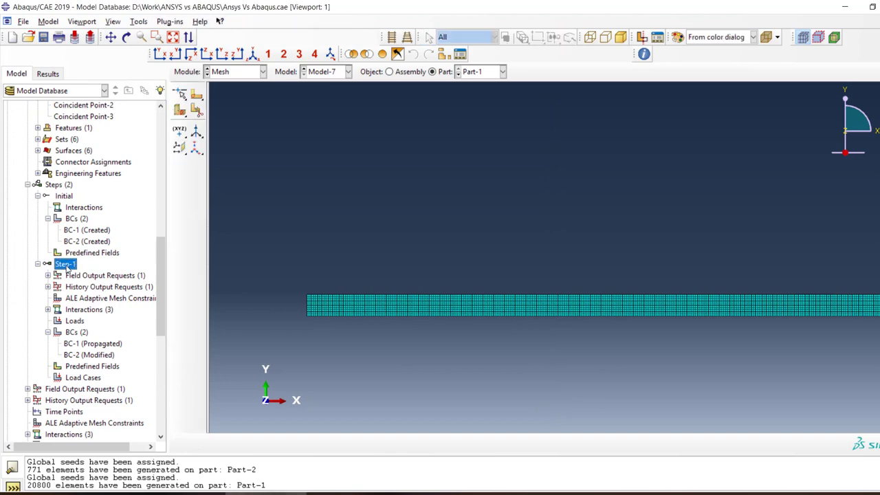
{"action": "left_click", "coordinate": [64, 111]}
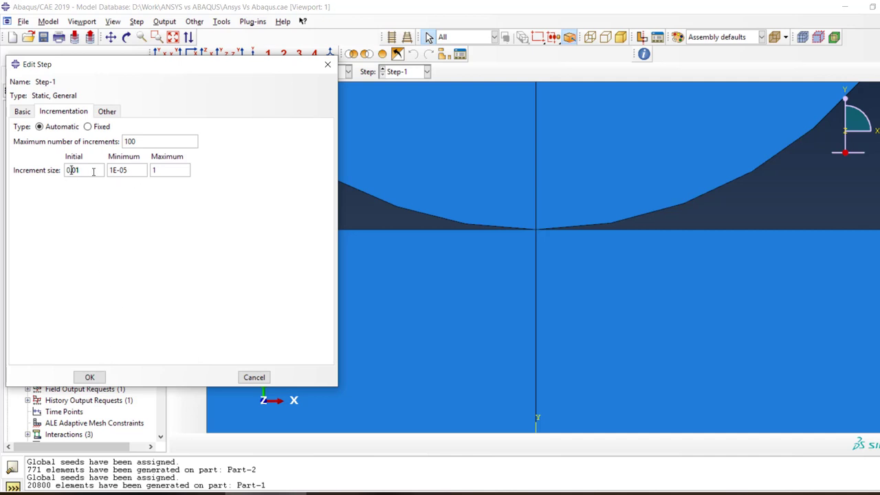
{"action": "type", "text": "0"}
{"action": "left_click", "coordinate": [87, 377]}
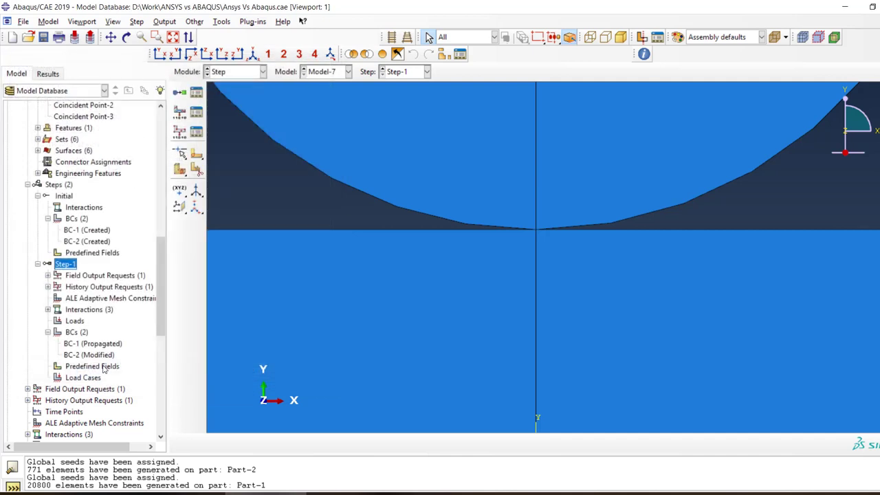
Resubmit Job-9 and overwrite its existing job files.
{"action": "scroll", "coordinate": [108, 367], "scroll_direction": "down", "scroll_amount": 5}
{"action": "scroll", "coordinate": [108, 366], "scroll_direction": "down", "scroll_amount": 1}
{"action": "right_click", "coordinate": [93, 401]}
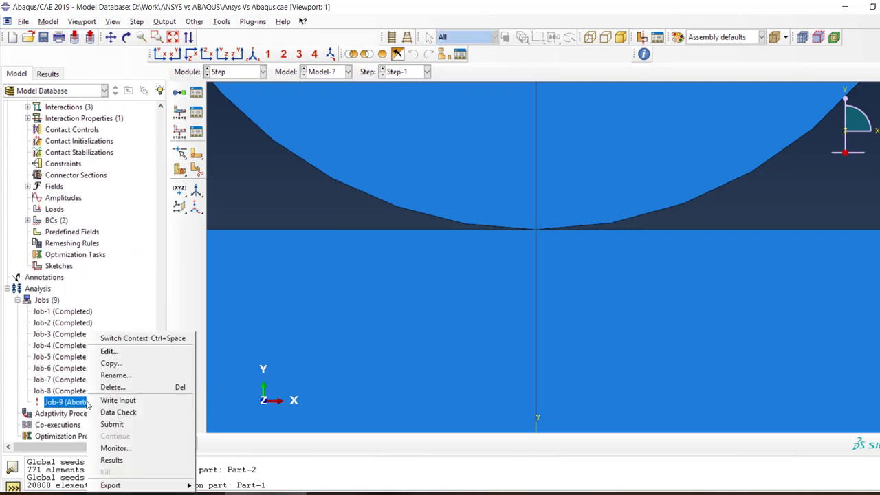
{"action": "left_click", "coordinate": [113, 422]}
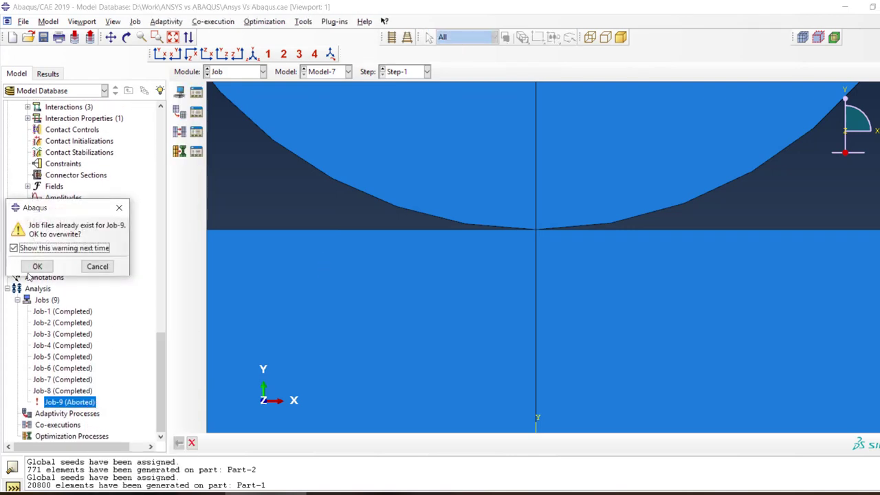
{"action": "left_click", "coordinate": [35, 268]}
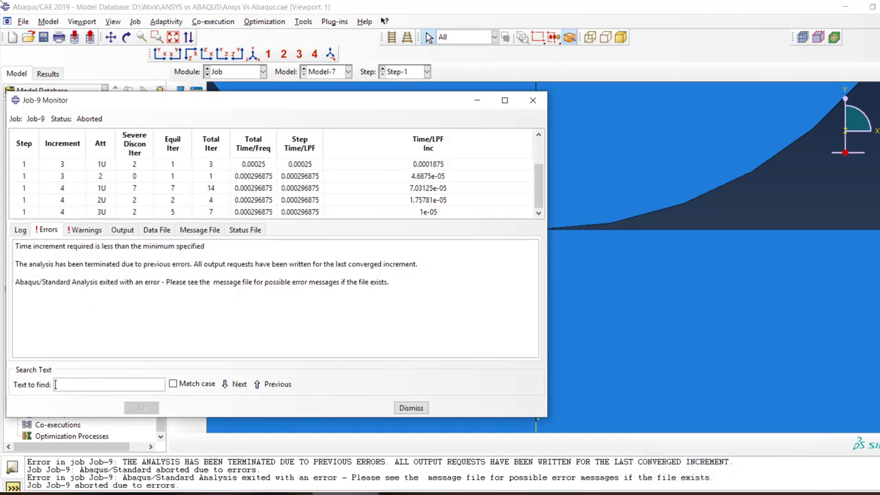
Review the increments and attempts of the Job-9 run in its monitor, and close the monitor.
{"action": "left_click", "coordinate": [279, 176]}
{"action": "scroll", "coordinate": [110, 179], "scroll_direction": "up", "scroll_amount": 3}
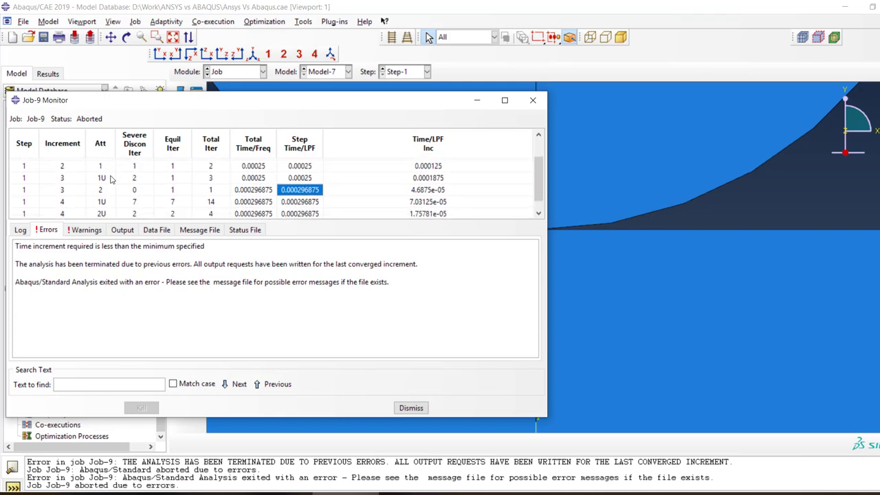
{"action": "left_click", "coordinate": [110, 191]}
{"action": "left_click", "coordinate": [131, 178]}
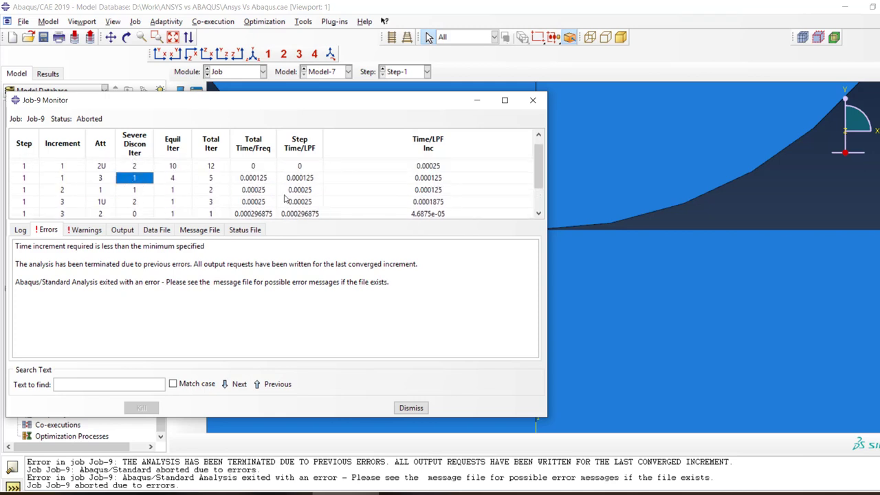
{"action": "left_click", "coordinate": [410, 407]}
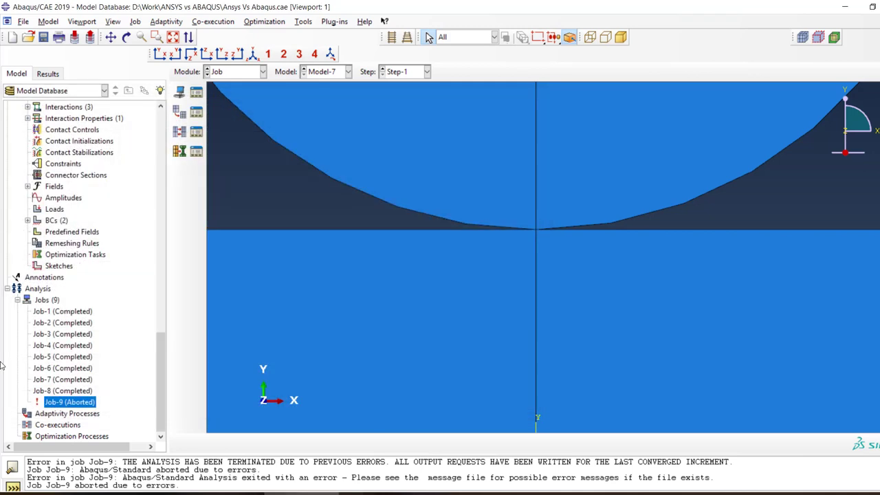
Open the Job-9 results, plot the Mises stress contours on the deformed shape and step through the last frames.
{"action": "right_click", "coordinate": [90, 402]}
{"action": "left_click", "coordinate": [113, 462]}
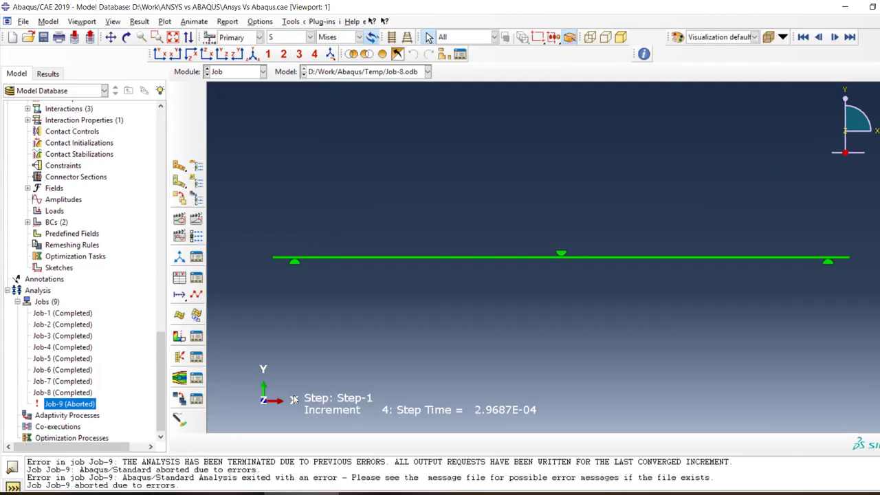
{"action": "left_click", "coordinate": [183, 151]}
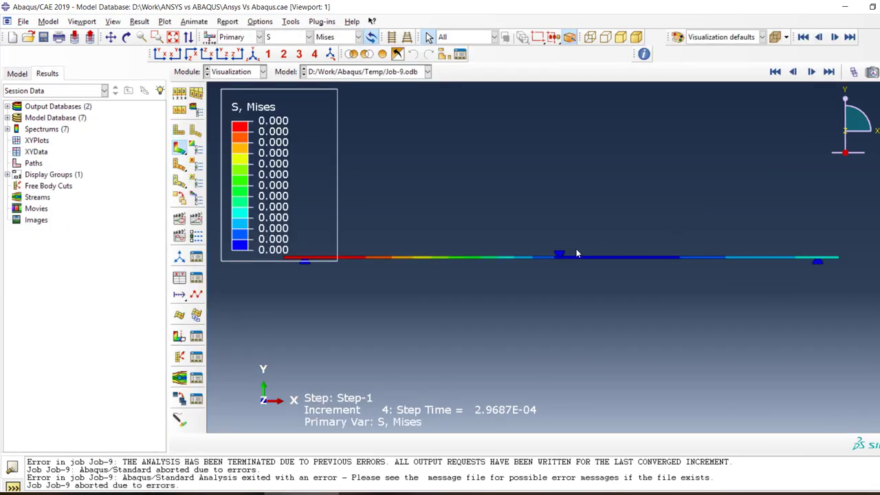
{"action": "left_click", "coordinate": [797, 71]}
{"action": "left_click", "coordinate": [797, 71]}
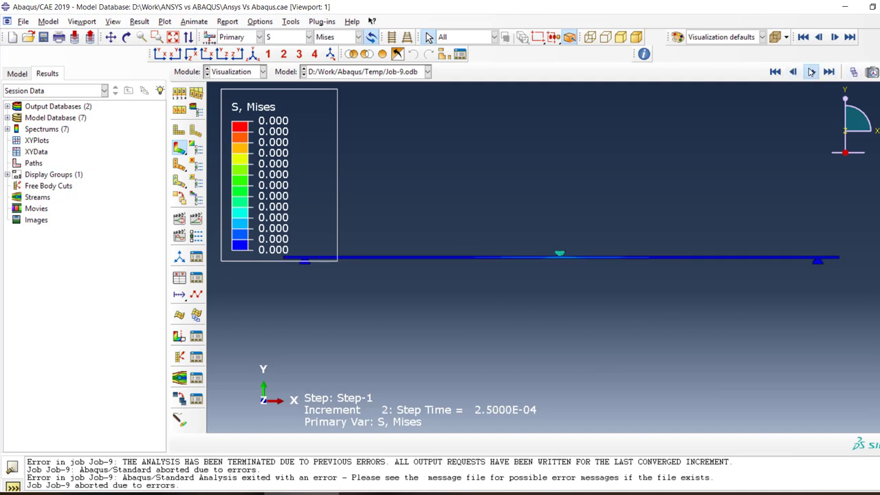
{"action": "left_click", "coordinate": [811, 71]}
{"action": "left_click", "coordinate": [811, 72]}
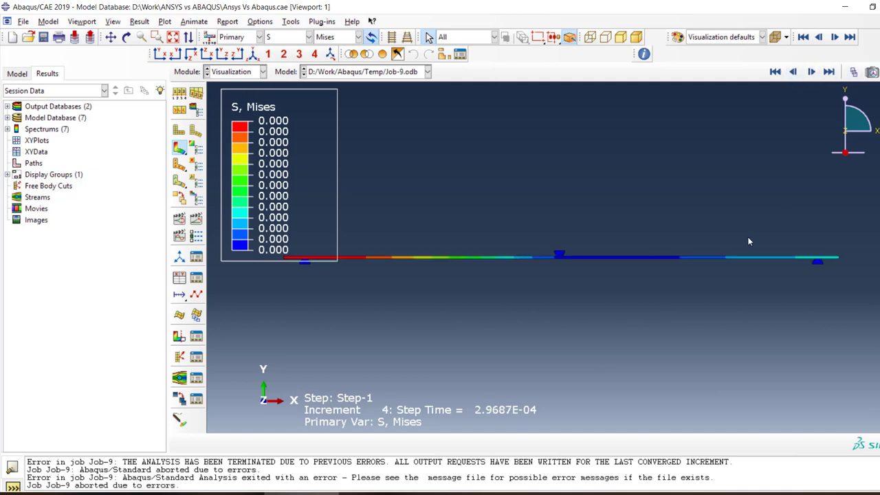
Set the frame selector to frame 1 and examine the stresses where the loading roller touches the beam.
{"action": "scroll", "coordinate": [749, 241], "scroll_direction": "up", "scroll_amount": 3}
{"action": "left_click", "coordinate": [854, 72]}
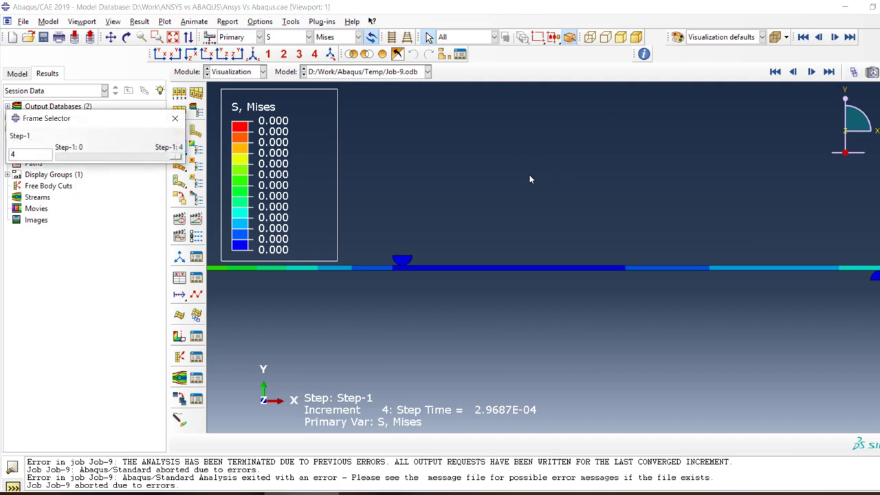
{"action": "left_click_drag", "start_coordinate": [176, 157], "coordinate": [84, 163]}
{"action": "scroll", "coordinate": [395, 267], "scroll_direction": "down", "scroll_amount": 11}
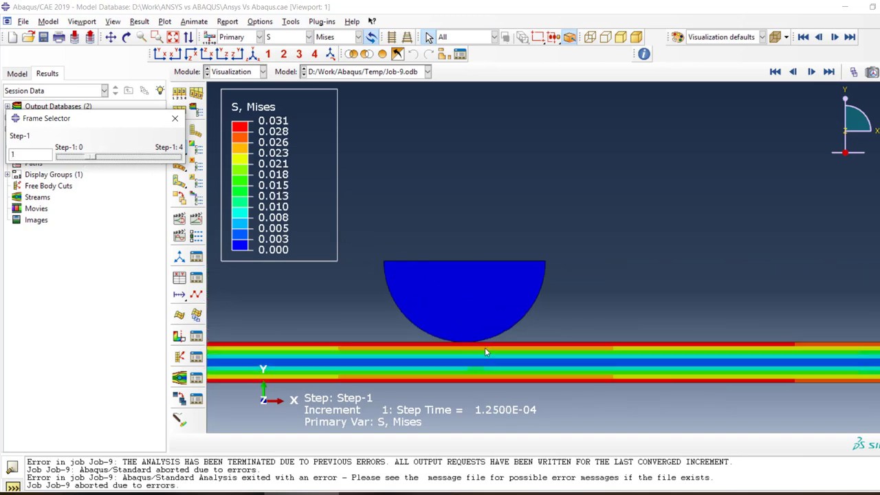
{"action": "scroll", "coordinate": [453, 375], "scroll_direction": "down", "scroll_amount": 6}
{"action": "scroll", "coordinate": [519, 304], "scroll_direction": "up", "scroll_amount": 2}
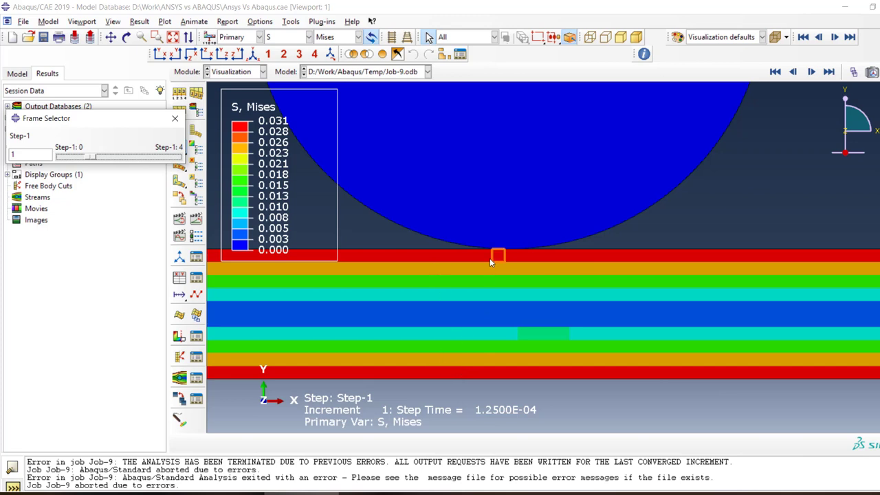
{"action": "left_click_drag", "start_coordinate": [533, 303], "coordinate": [374, 335]}
{"action": "left_click", "coordinate": [517, 388]}
{"action": "scroll", "coordinate": [558, 313], "scroll_direction": "down", "scroll_amount": 2}
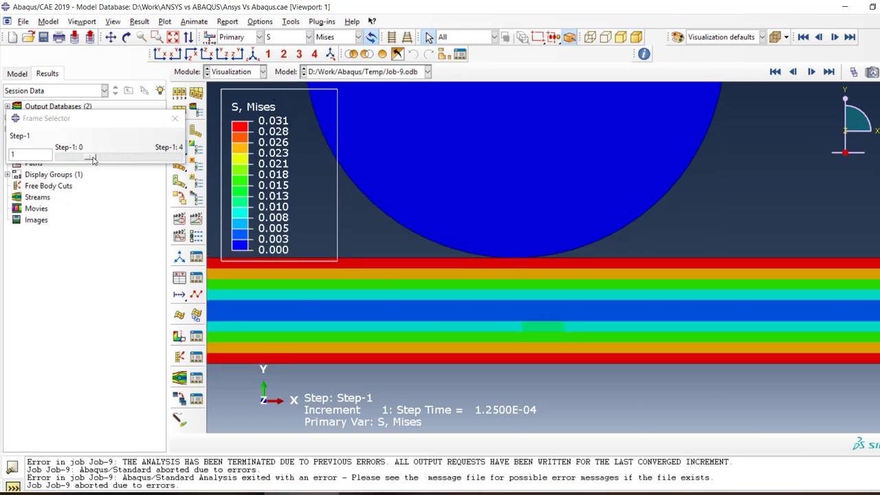
Examine the Mises stresses at the rollers in frames 2 and 4, and close the frame selector.
{"action": "left_click_drag", "start_coordinate": [94, 159], "coordinate": [134, 160]}
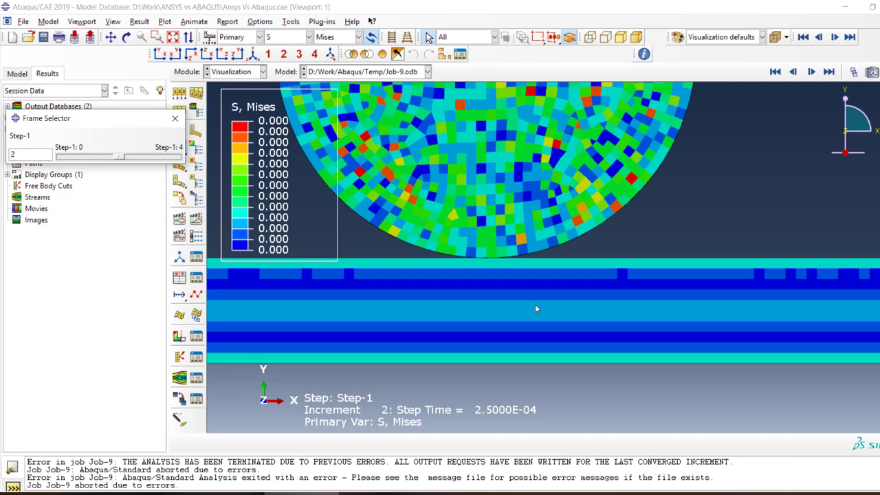
{"action": "scroll", "coordinate": [535, 304], "scroll_direction": "down", "scroll_amount": 2}
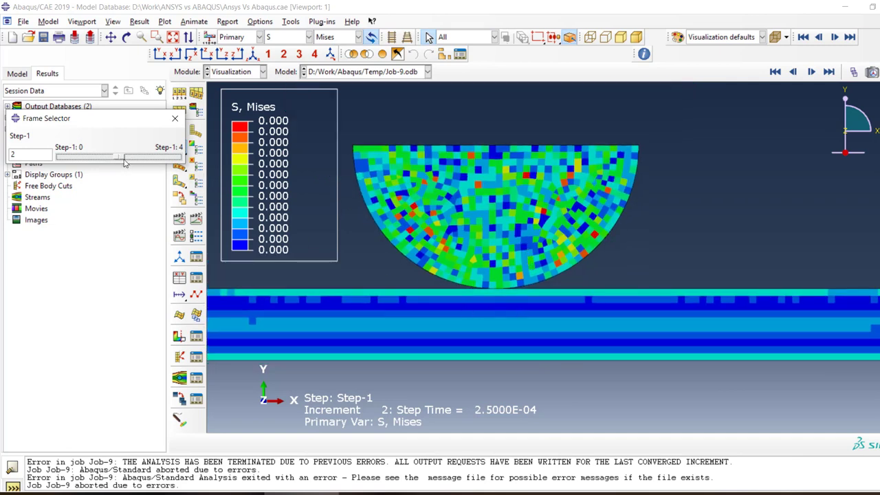
{"action": "left_click_drag", "start_coordinate": [121, 161], "coordinate": [177, 160]}
{"action": "scroll", "coordinate": [596, 310], "scroll_direction": "down", "scroll_amount": 2}
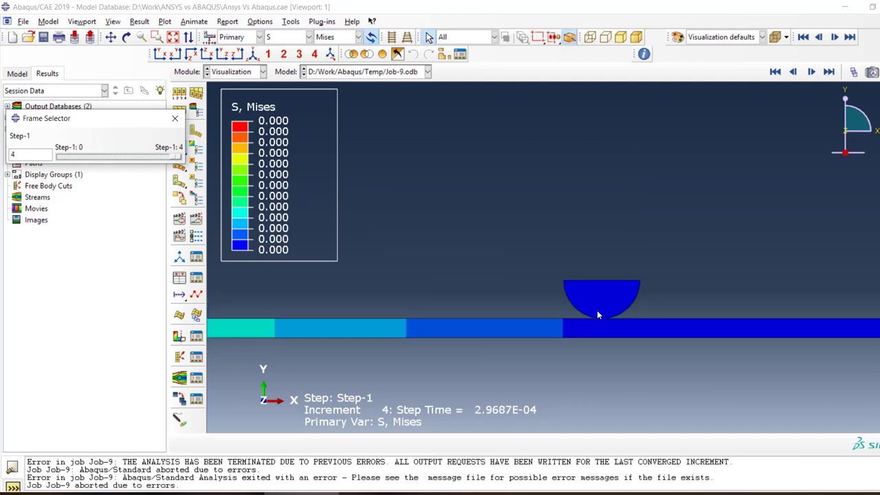
{"action": "scroll", "coordinate": [527, 298], "scroll_direction": "down", "scroll_amount": 2}
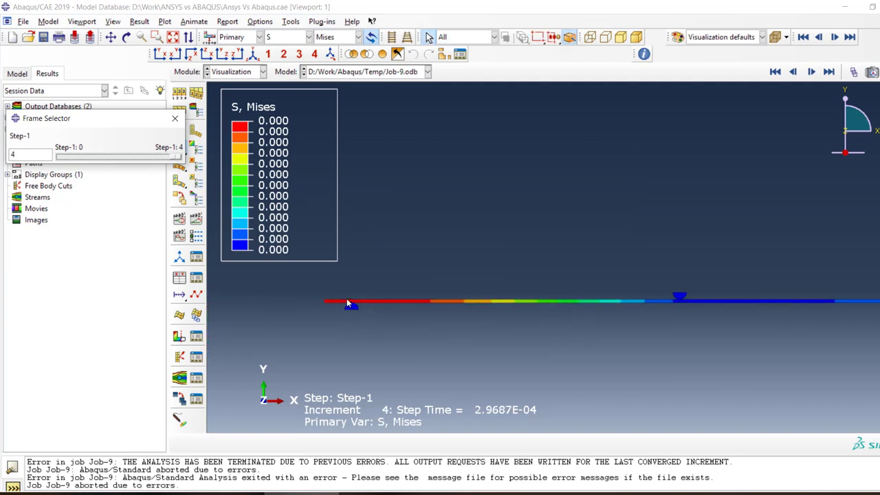
{"action": "scroll", "coordinate": [371, 316], "scroll_direction": "up", "scroll_amount": 2}
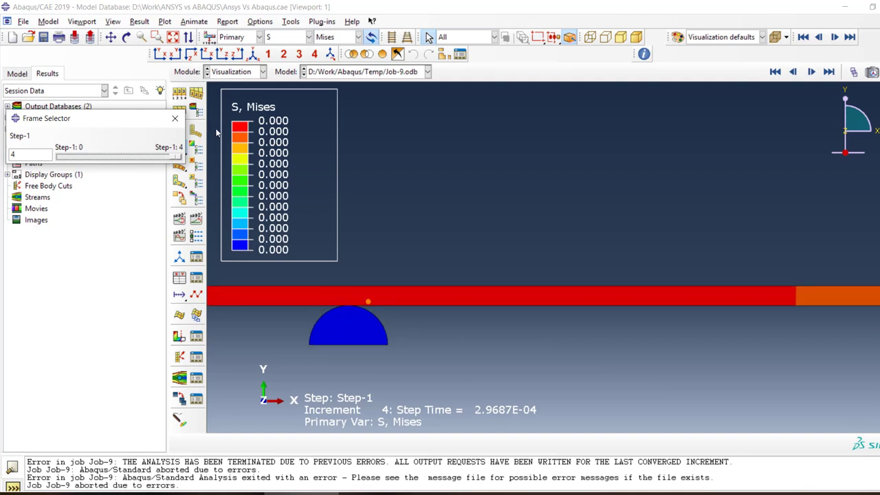
{"action": "left_click", "coordinate": [174, 118]}
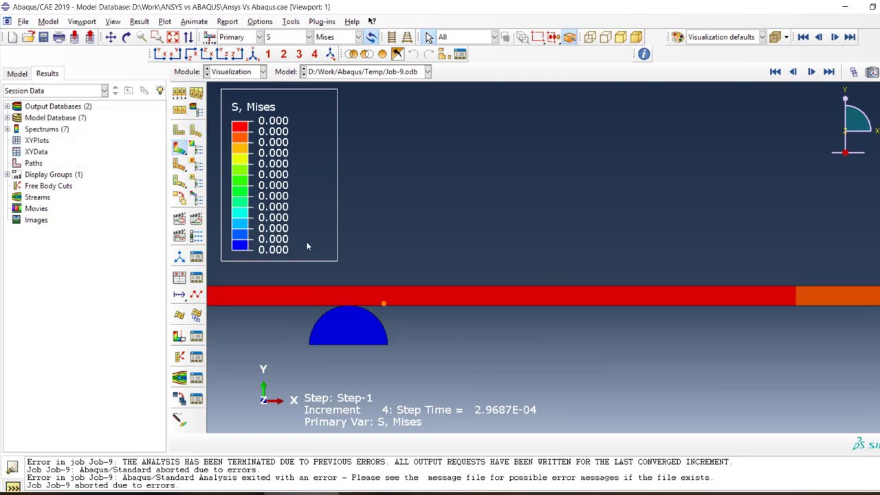
Set the tangential behavior of contact property IntProp-1 to the Penalty friction formulation with a friction coefficient of 0.25.
{"action": "left_click", "coordinate": [18, 74]}
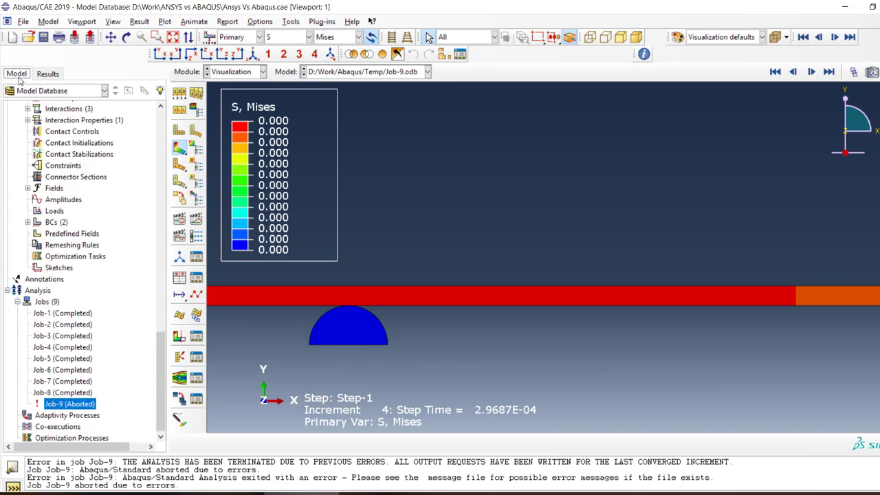
{"action": "scroll", "coordinate": [90, 234], "scroll_direction": "up", "scroll_amount": 2}
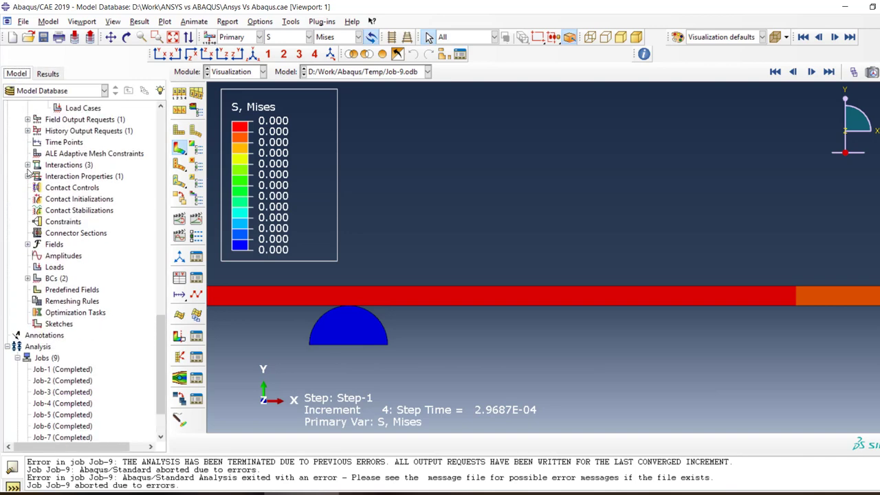
{"action": "left_click", "coordinate": [28, 176]}
{"action": "double_click", "coordinate": [55, 188]}
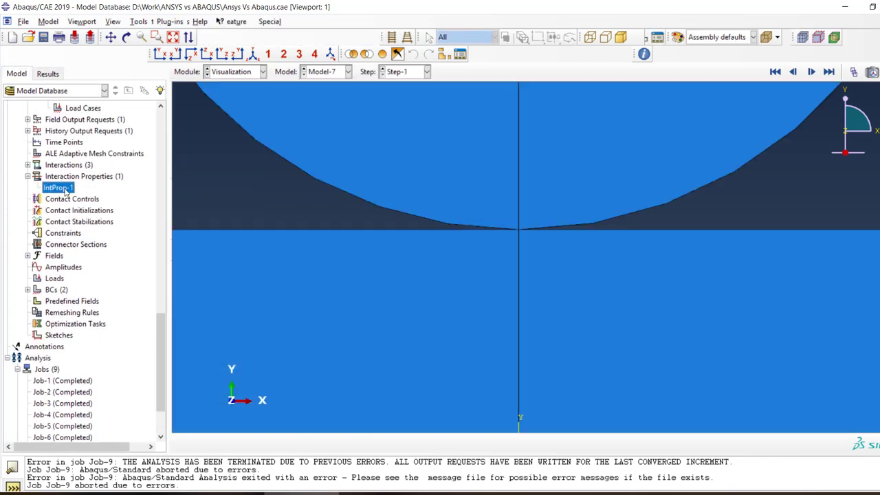
{"action": "left_click", "coordinate": [143, 199]}
{"action": "left_click", "coordinate": [111, 220]}
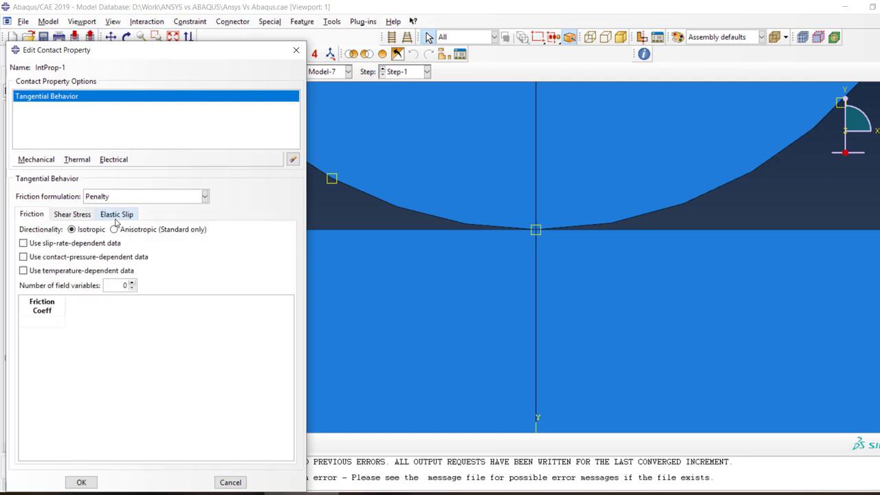
{"action": "left_click", "coordinate": [43, 322]}
{"action": "left_click", "coordinate": [81, 481]}
Resubmit Job-9, overwriting its existing job files.
{"action": "scroll", "coordinate": [77, 385], "scroll_direction": "down", "scroll_amount": 3}
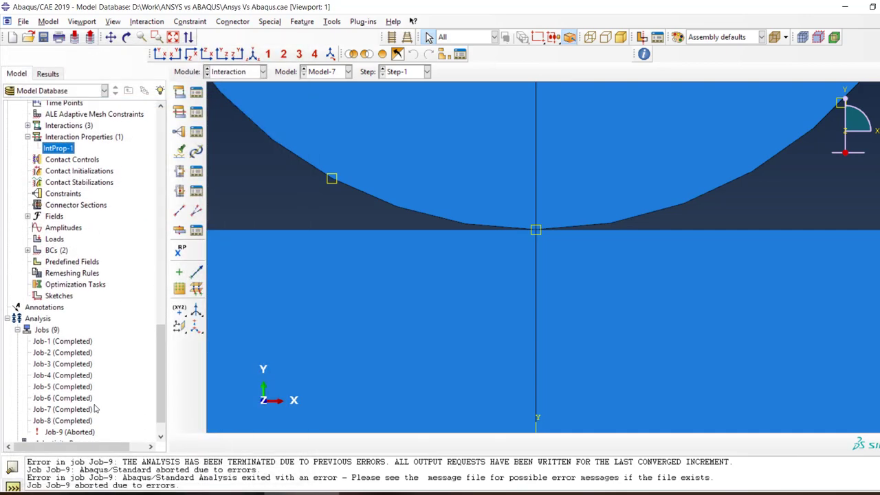
{"action": "right_click", "coordinate": [75, 409]}
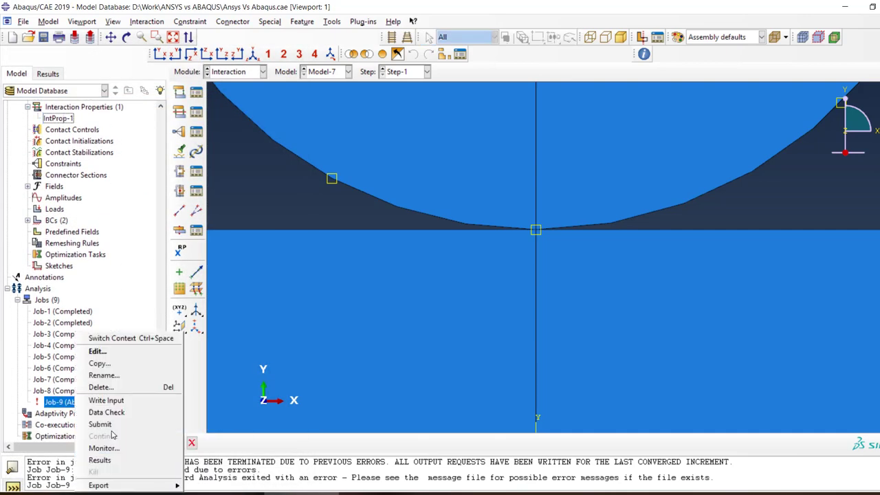
{"action": "left_click", "coordinate": [110, 424]}
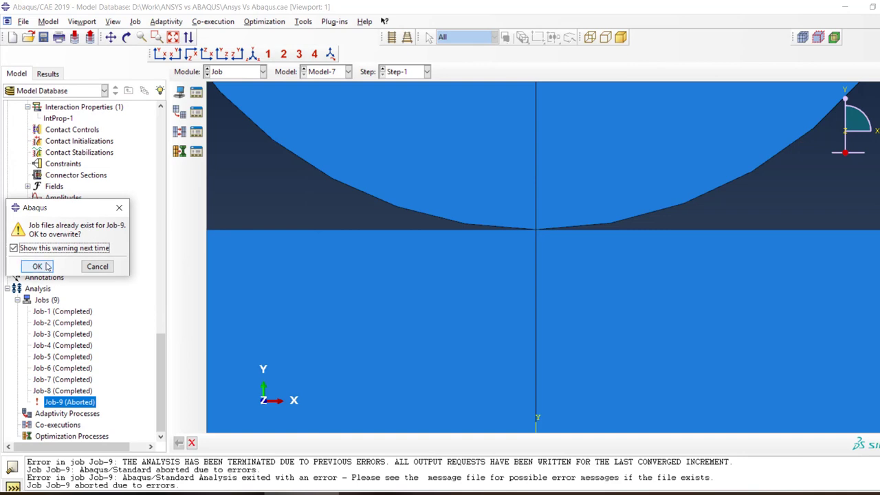
{"action": "left_click", "coordinate": [42, 263]}
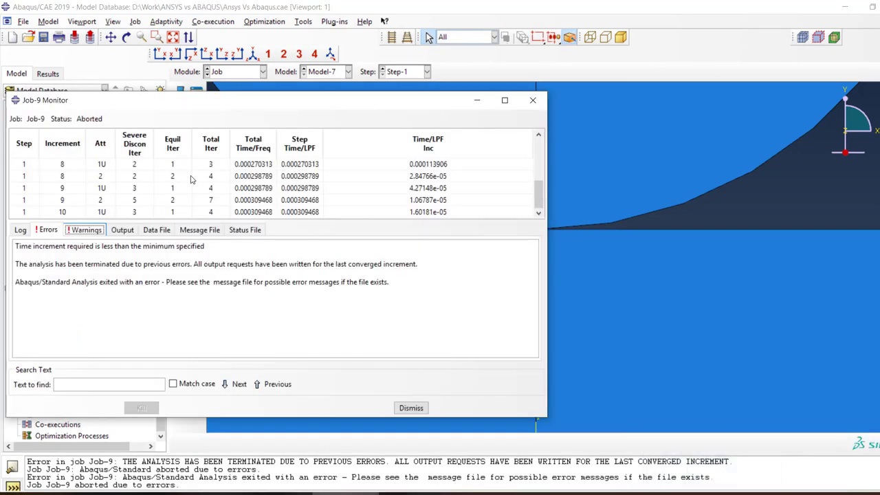
Read through the warnings of the Job-9 run in its monitor, including those on out-of-plane thickness and unconnected regions, and close the monitor.
{"action": "left_click", "coordinate": [85, 230]}
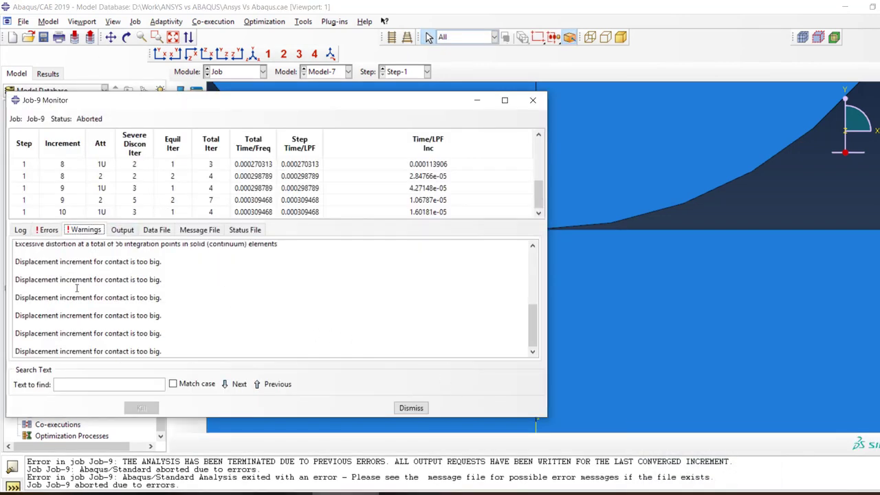
{"action": "mouse_move", "coordinate": [160, 335]}
{"action": "left_mouse_down"}
{"action": "mouse_move", "coordinate": [6, 326]}
{"action": "mouse_move", "coordinate": [2, 206]}
{"action": "mouse_move", "coordinate": [155, 318]}
{"action": "left_mouse_up"}
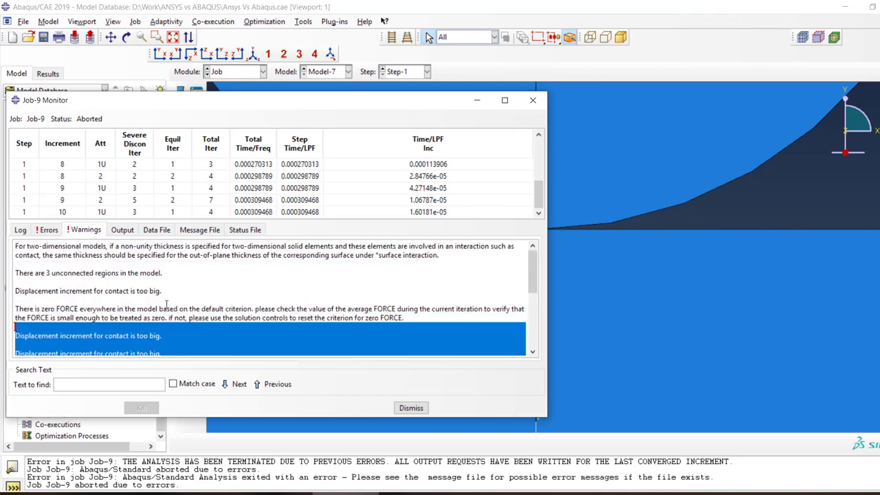
{"action": "left_click_drag", "start_coordinate": [97, 246], "coordinate": [456, 263]}
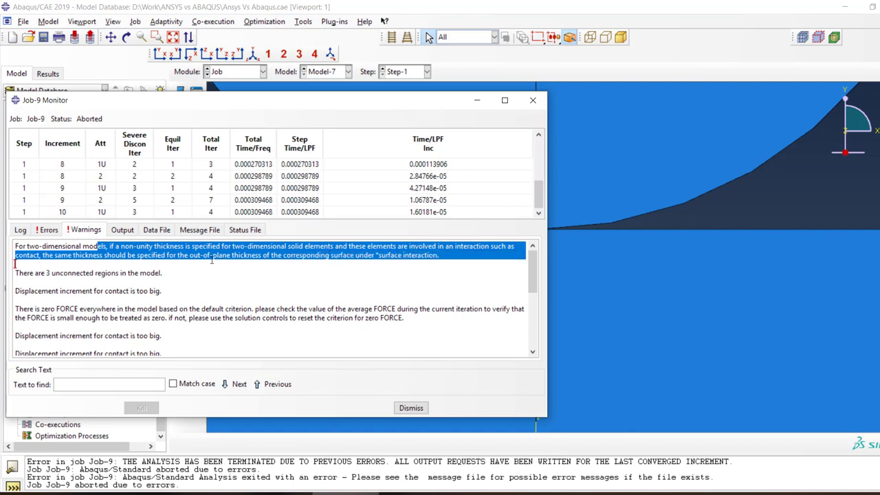
{"action": "left_click", "coordinate": [138, 254]}
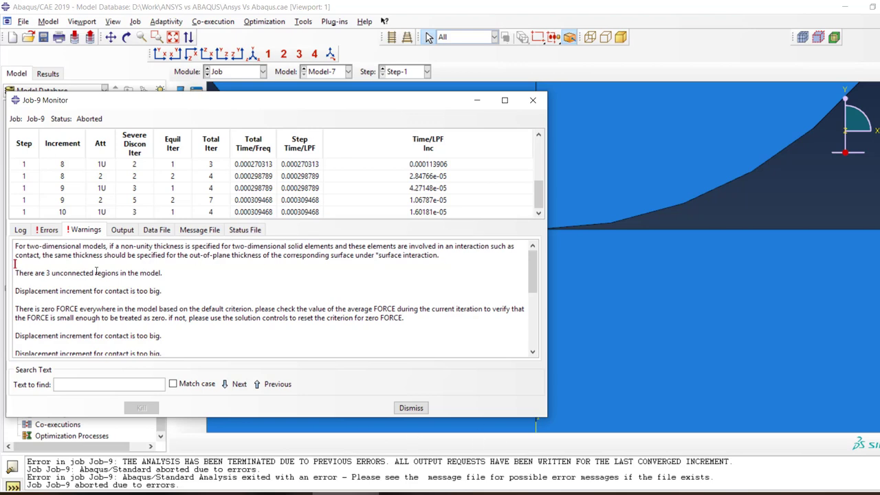
{"action": "left_click_drag", "start_coordinate": [58, 274], "coordinate": [140, 277]}
{"action": "double_click", "coordinate": [141, 278]}
{"action": "left_click", "coordinate": [117, 273]}
{"action": "double_click", "coordinate": [117, 273]}
{"action": "left_click", "coordinate": [410, 407]}
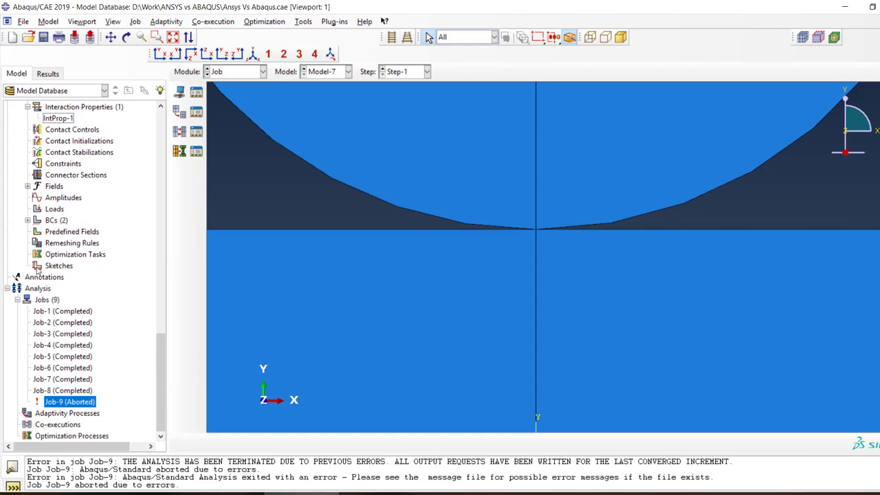
Review the shear stress, elastic slip, mechanical and thermal options of contact property IntProp-1, and close it without changes.
{"action": "scroll", "coordinate": [41, 261], "scroll_direction": "up", "scroll_amount": 3}
{"action": "double_click", "coordinate": [57, 206]}
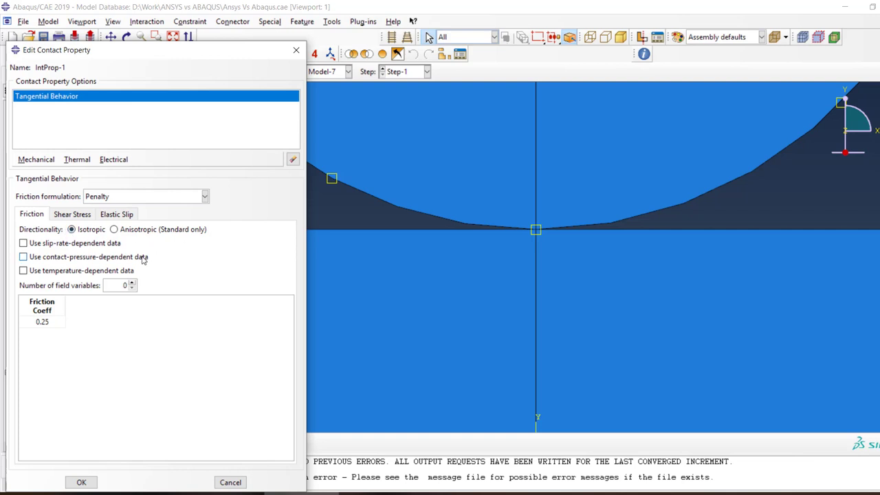
{"action": "left_click", "coordinate": [74, 213]}
{"action": "left_click", "coordinate": [129, 216]}
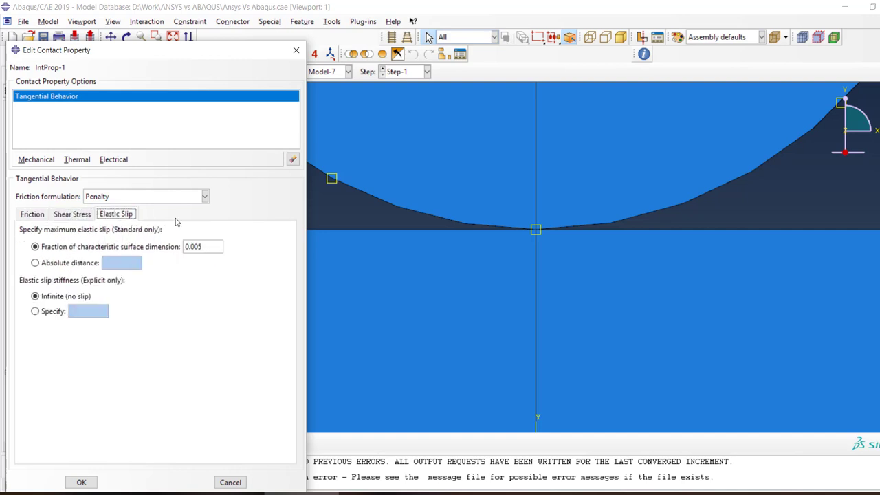
{"action": "left_click", "coordinate": [31, 214]}
{"action": "left_click", "coordinate": [36, 160]}
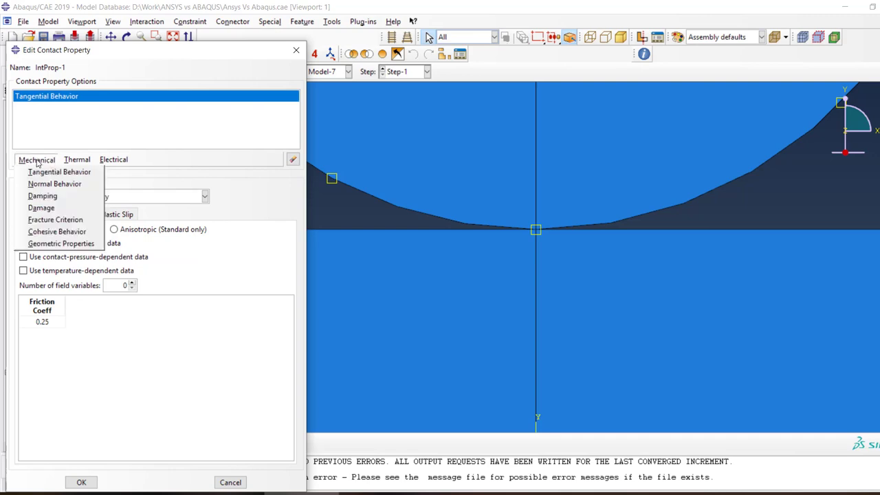
{"action": "left_click", "coordinate": [183, 136]}
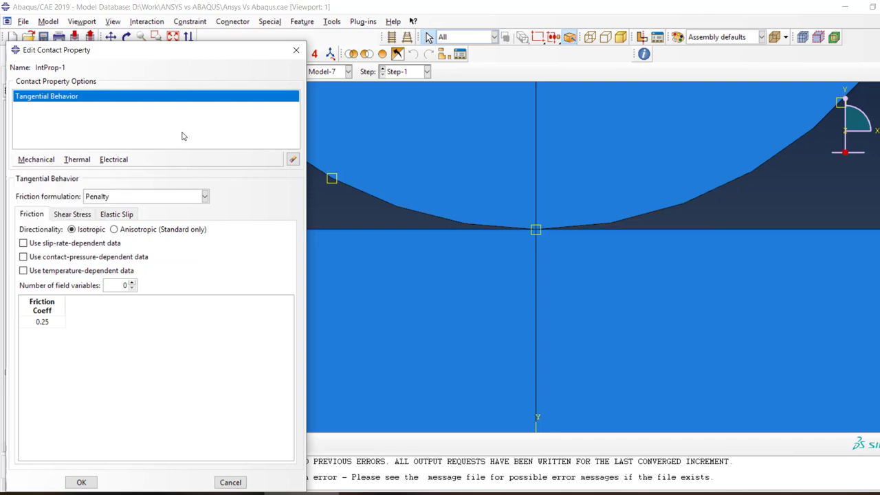
{"action": "left_click", "coordinate": [87, 162]}
{"action": "left_click", "coordinate": [216, 124]}
{"action": "left_click", "coordinate": [297, 52]}
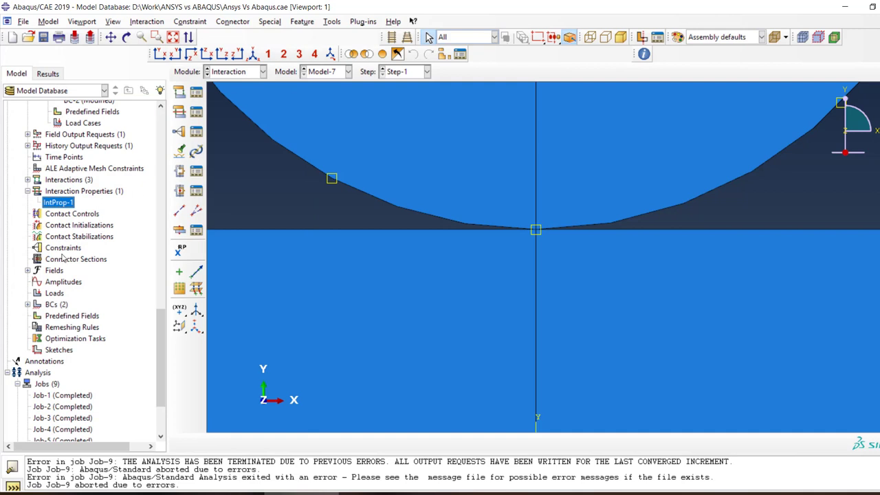
Edit interaction Int-1 to exclude shell/membrane element thickness and swap its surfaces, making s_Surf-1 the master and m_Surf-1 the slave.
{"action": "left_click", "coordinate": [27, 180]}
{"action": "double_click", "coordinate": [62, 181]}
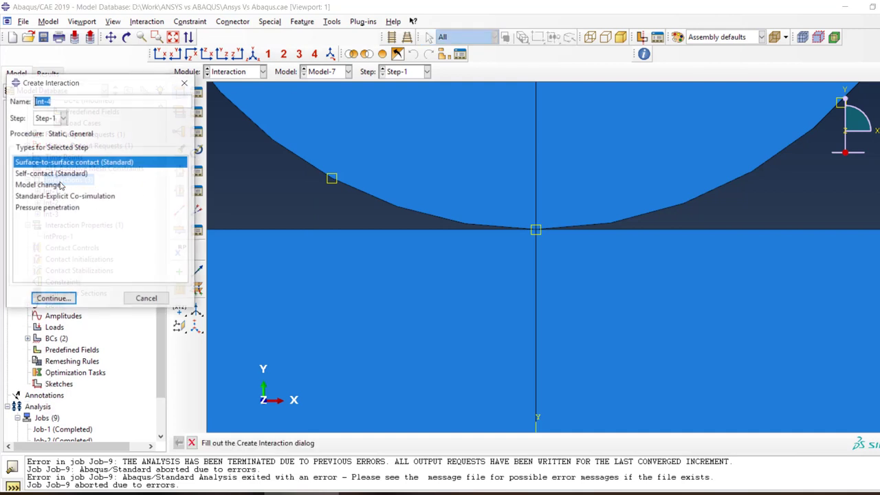
{"action": "left_click", "coordinate": [145, 298]}
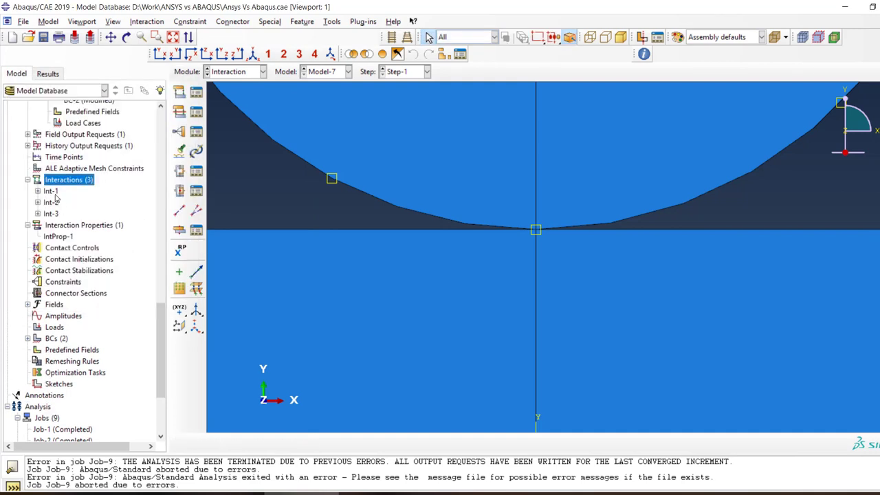
{"action": "double_click", "coordinate": [52, 192]}
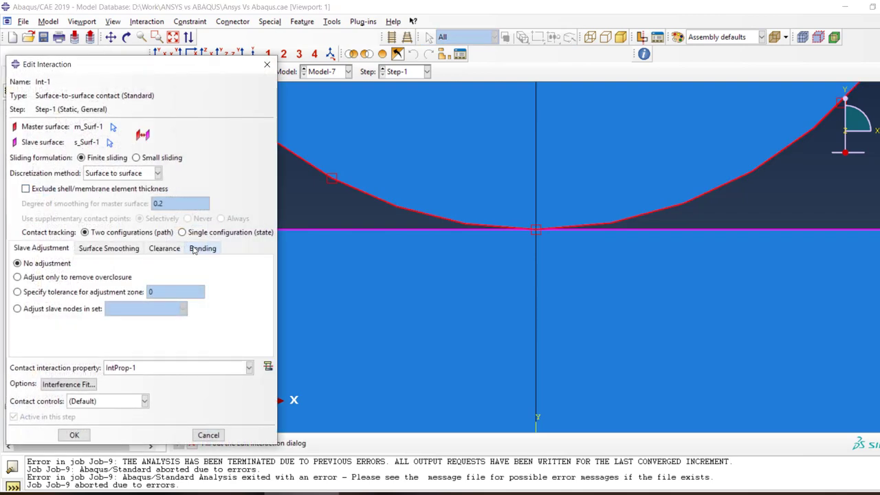
{"action": "left_click", "coordinate": [133, 190]}
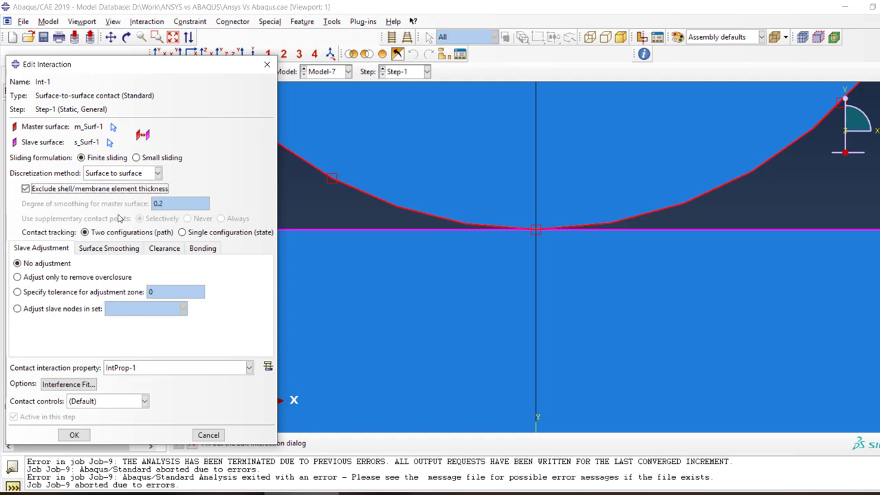
{"action": "left_click", "coordinate": [143, 135]}
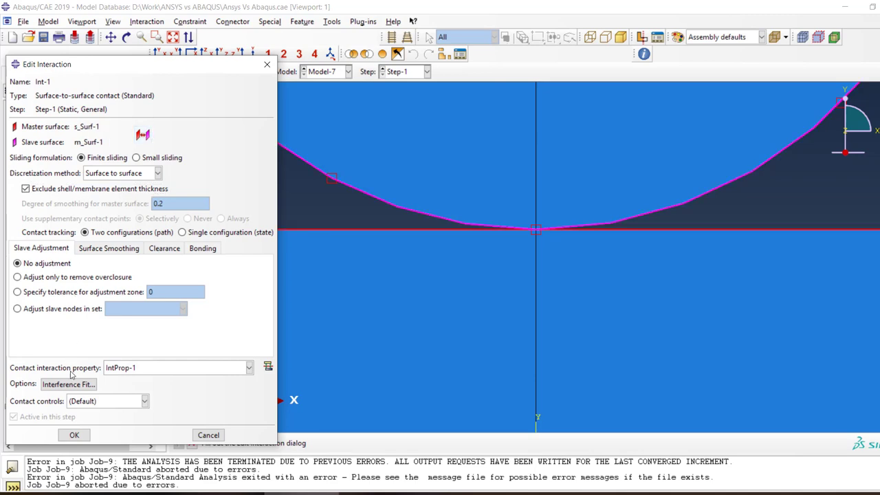
{"action": "left_click", "coordinate": [74, 434]}
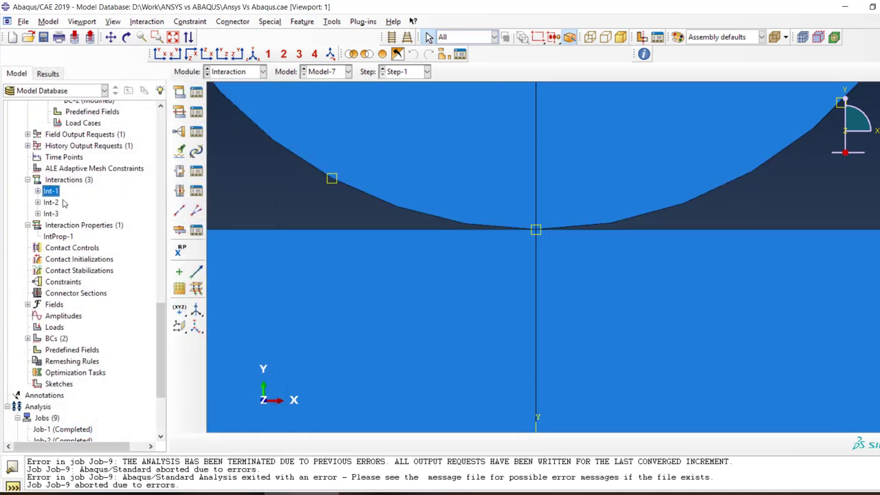
Exclude shell/membrane element thickness in interaction Int-2 and swap its surfaces so that s_Surf-3 is the master and m_Surf-3 the slave.
{"action": "double_click", "coordinate": [51, 202]}
{"action": "left_click", "coordinate": [72, 189]}
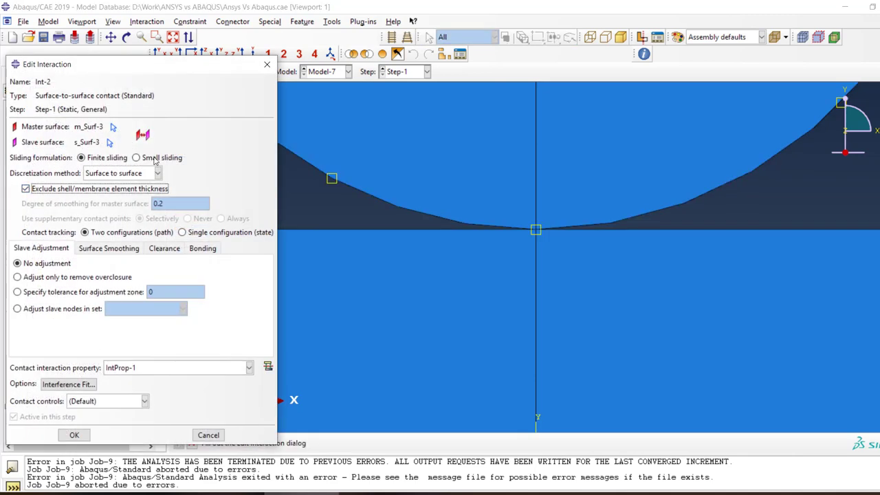
{"action": "left_click", "coordinate": [143, 134]}
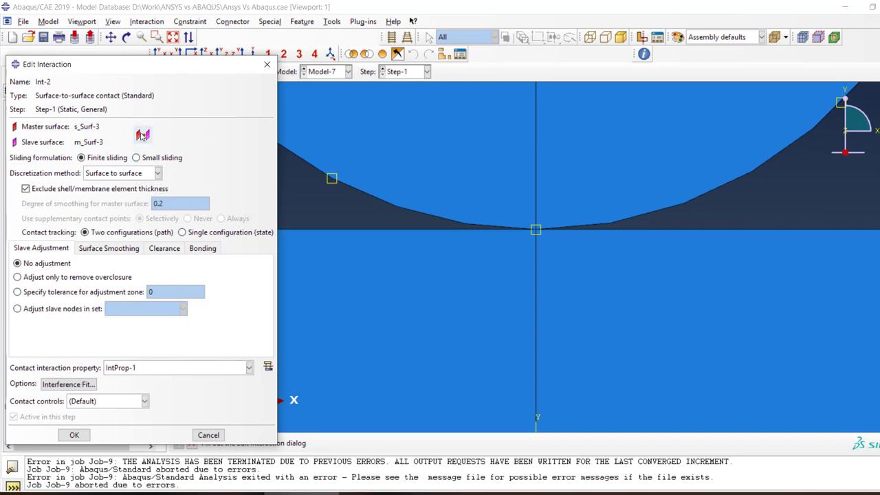
{"action": "left_click", "coordinate": [74, 435]}
Exclude shell/membrane element thickness in interaction Int-3 and swap its master and slave surfaces, m_Surf-5 and s_Surf-5.
{"action": "double_click", "coordinate": [64, 215]}
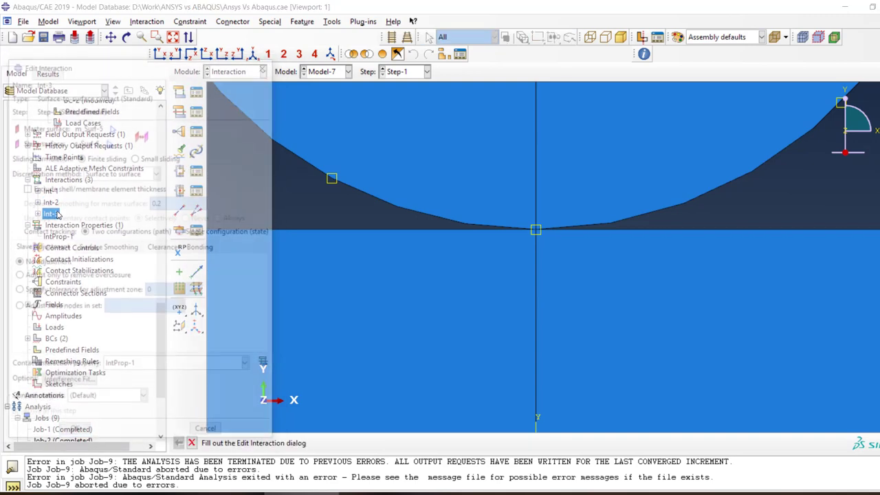
{"action": "left_click", "coordinate": [67, 192]}
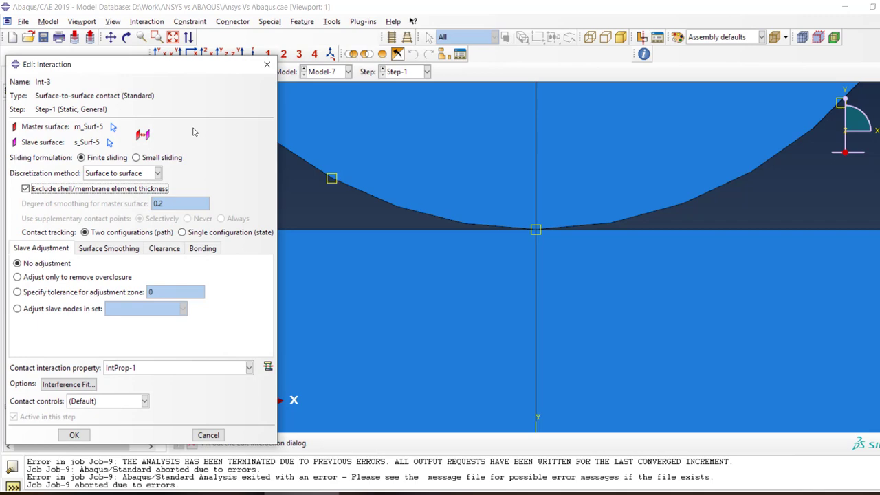
{"action": "left_click", "coordinate": [142, 134]}
{"action": "left_click", "coordinate": [74, 435]}
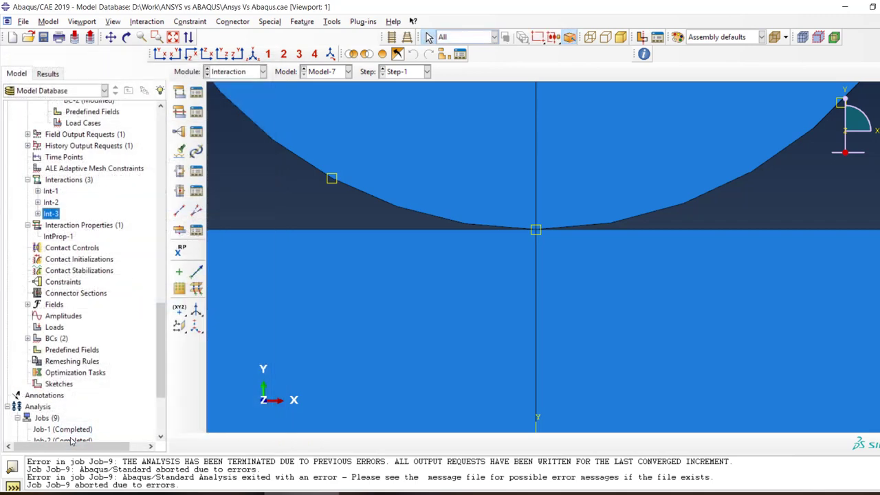
Submit Job-9 again with the edited interactions.
{"action": "scroll", "coordinate": [61, 433], "scroll_direction": "down", "scroll_amount": 2}
{"action": "right_click", "coordinate": [69, 403]}
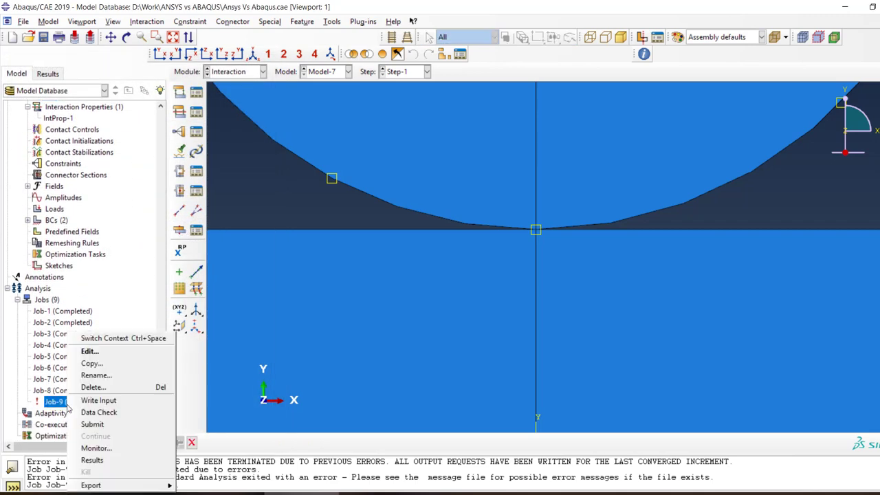
{"action": "left_click", "coordinate": [88, 425]}
Check the displacement settings of boundary condition BC-2 in Step-1 and close it without changes.
{"action": "scroll", "coordinate": [114, 274], "scroll_direction": "up", "scroll_amount": 10}
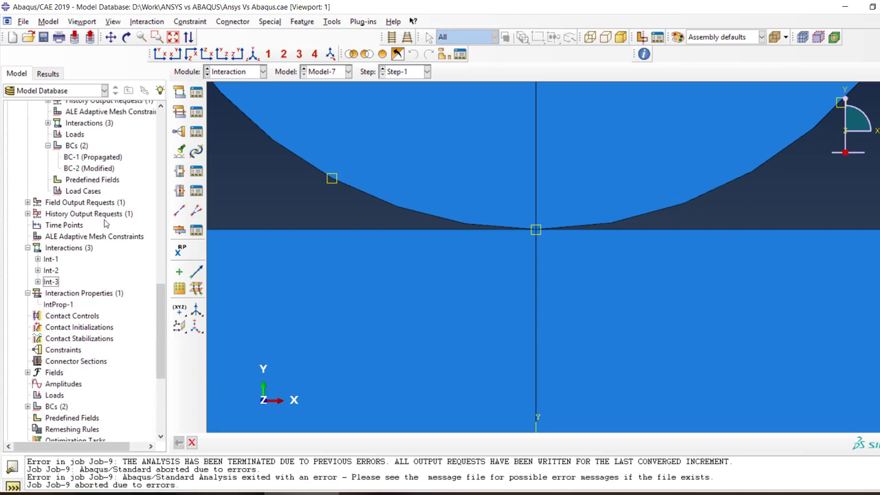
{"action": "scroll", "coordinate": [121, 308], "scroll_direction": "down", "scroll_amount": 2}
{"action": "scroll", "coordinate": [121, 308], "scroll_direction": "down", "scroll_amount": 3}
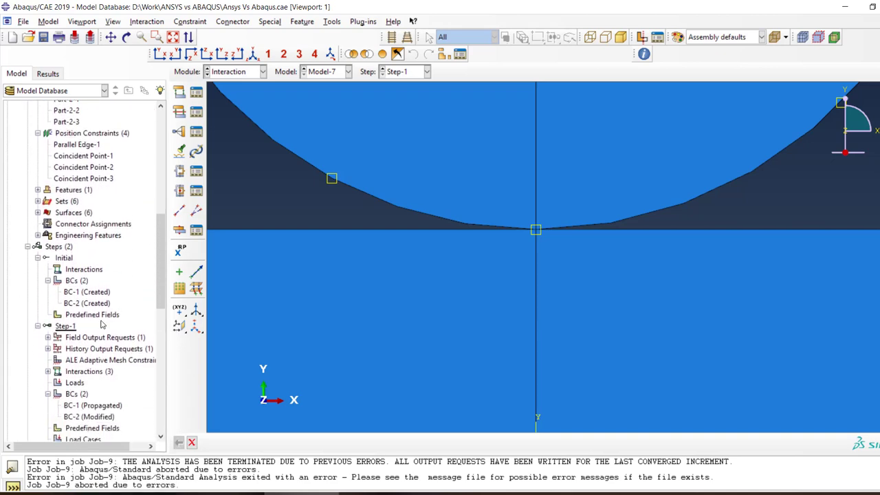
{"action": "double_click", "coordinate": [103, 417]}
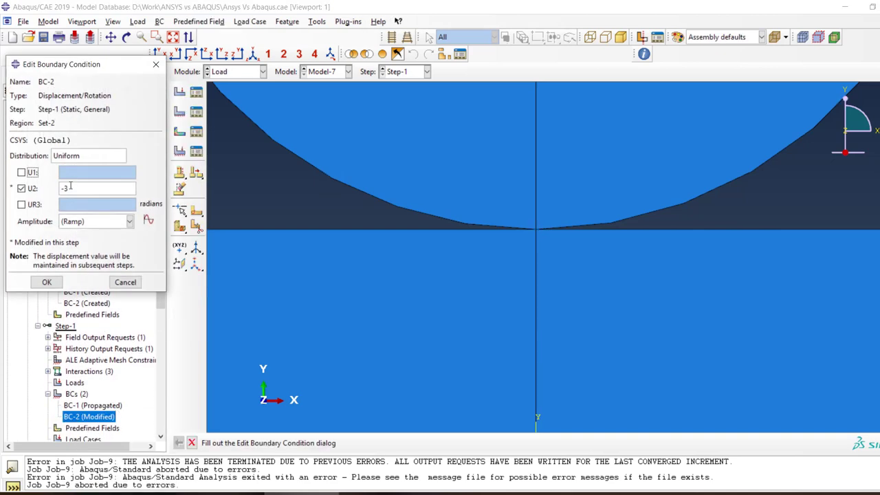
{"action": "left_click", "coordinate": [125, 282]}
{"action": "scroll", "coordinate": [84, 353], "scroll_direction": "up", "scroll_amount": 1}
{"action": "scroll", "coordinate": [84, 353], "scroll_direction": "up", "scroll_amount": 3}
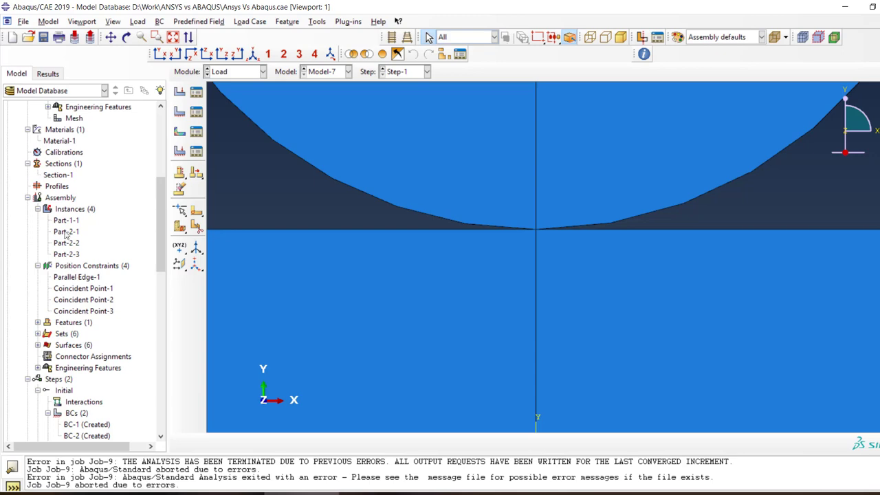
{"action": "scroll", "coordinate": [61, 263], "scroll_direction": "up", "scroll_amount": 3}
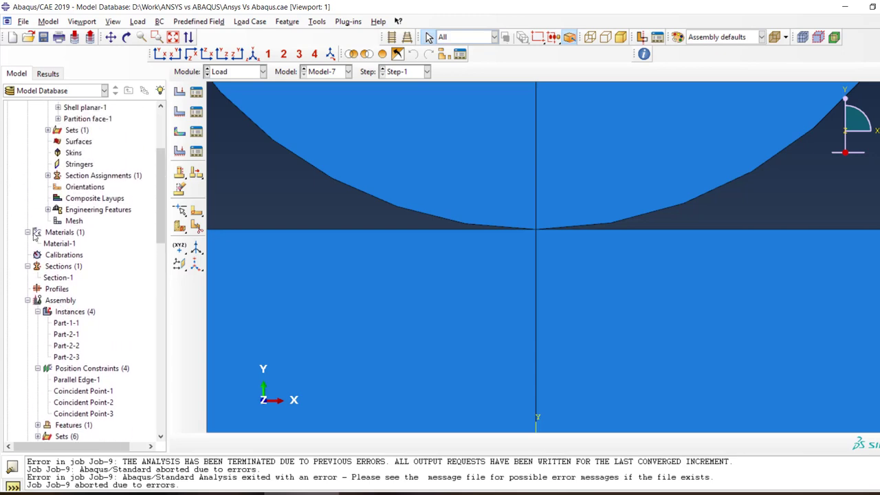
Set the Young's modulus of Material-1 to 1.6e6 and recheck the material's elastic data.
{"action": "double_click", "coordinate": [59, 244]}
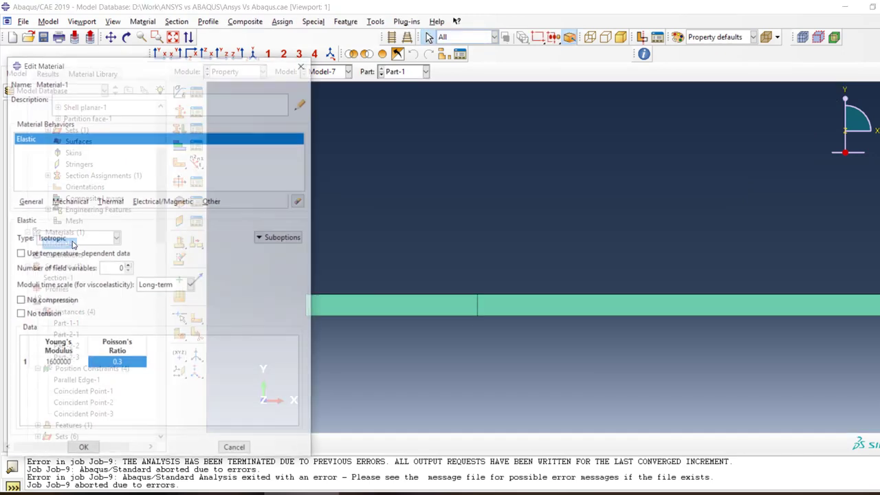
{"action": "double_click", "coordinate": [53, 366]}
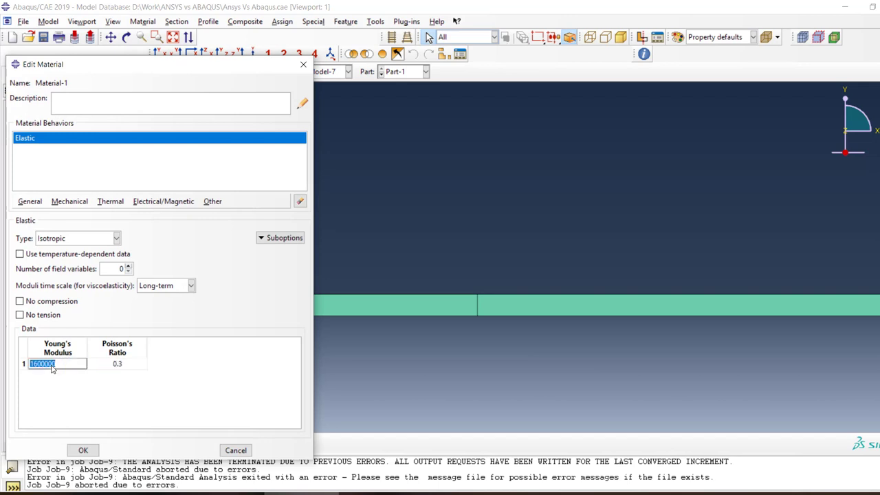
{"action": "type", "text": "1.6e6"}
{"action": "key", "text": "Tab"}
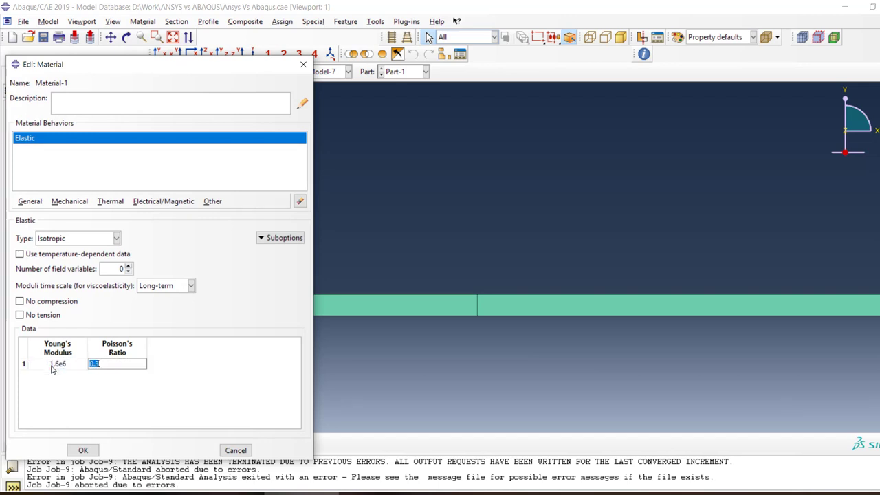
{"action": "left_click", "coordinate": [83, 450]}
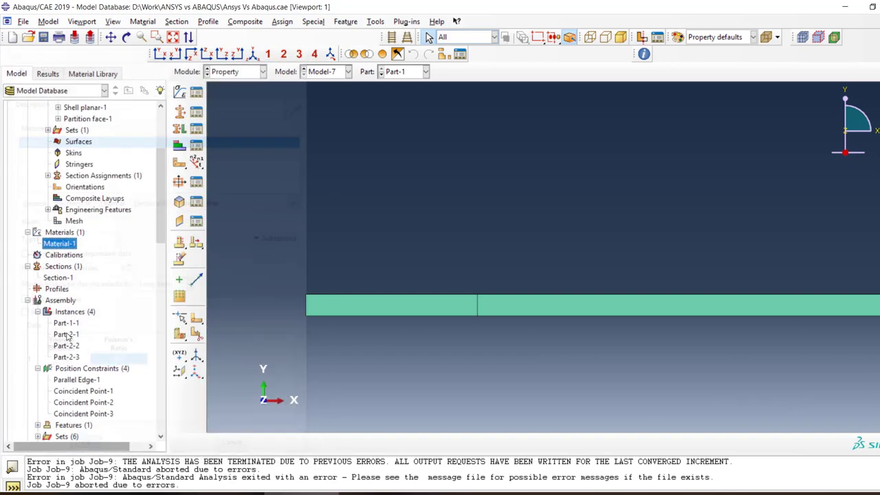
{"action": "double_click", "coordinate": [60, 244]}
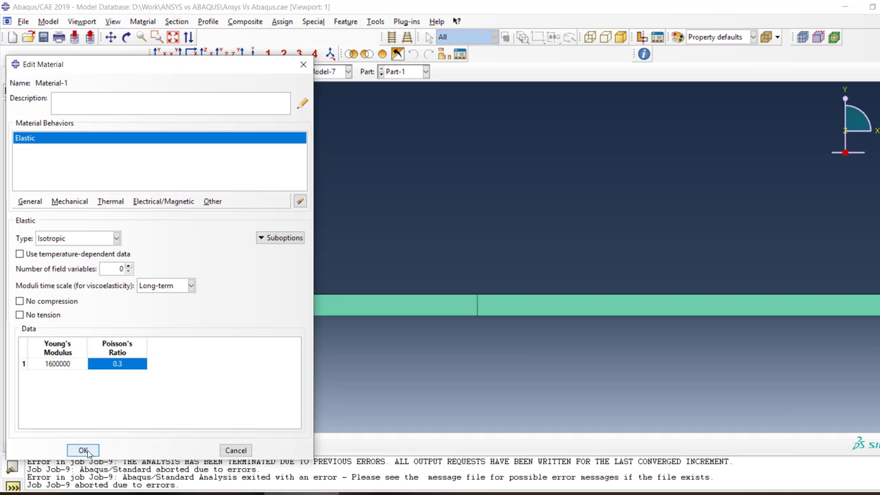
Submit Job-9 again, overwriting its existing job files.
{"action": "scroll", "coordinate": [85, 335], "scroll_direction": "up", "scroll_amount": 5}
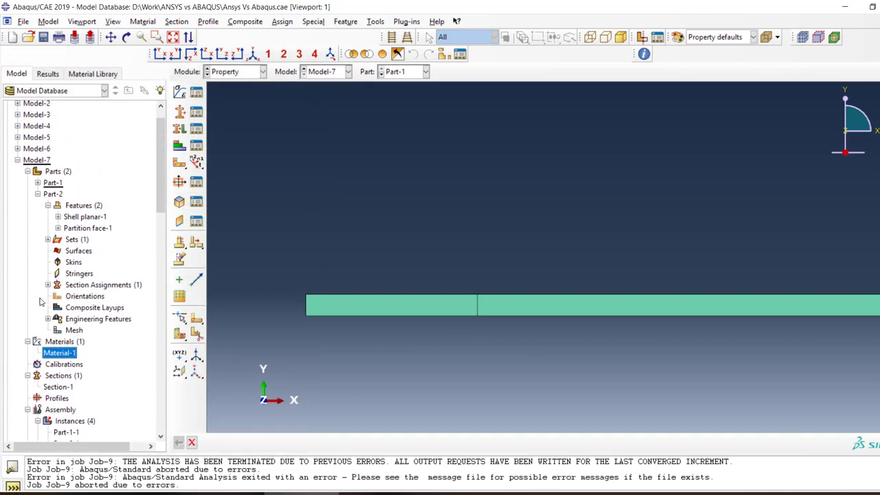
{"action": "left_click", "coordinate": [38, 195]}
{"action": "scroll", "coordinate": [50, 377], "scroll_direction": "down", "scroll_amount": 10}
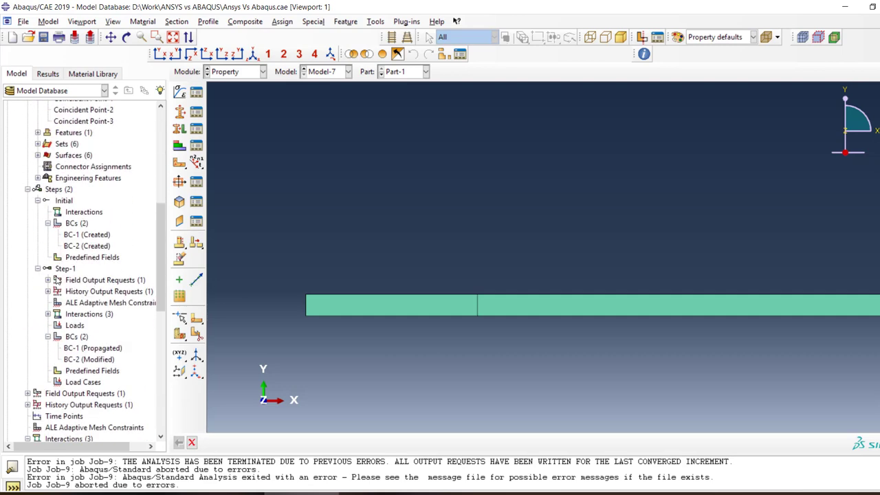
{"action": "right_click", "coordinate": [65, 404]}
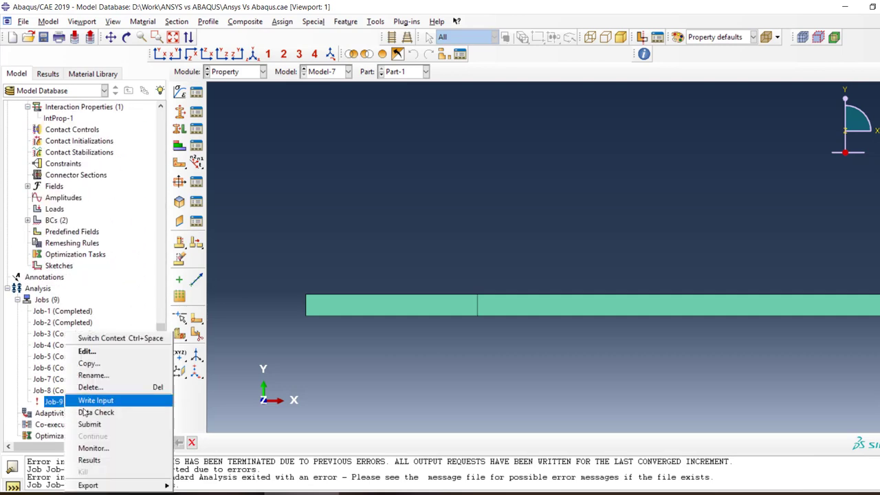
{"action": "left_click", "coordinate": [102, 424]}
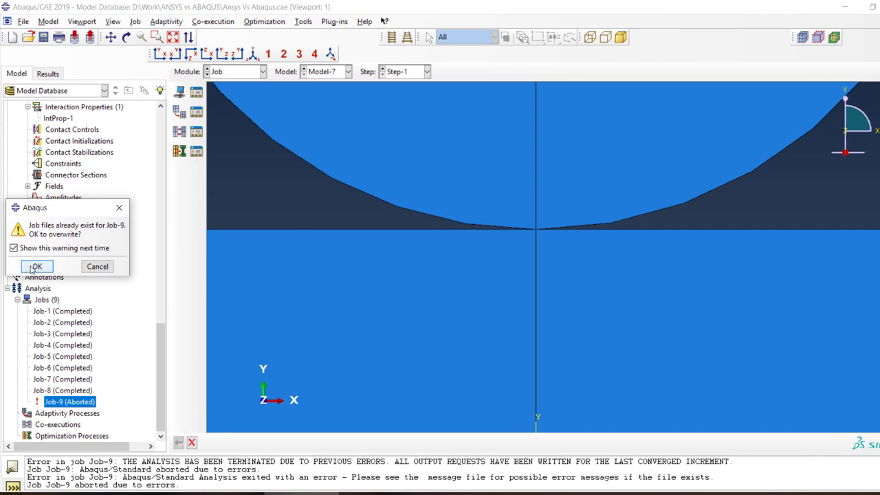
{"action": "left_click", "coordinate": [31, 268]}
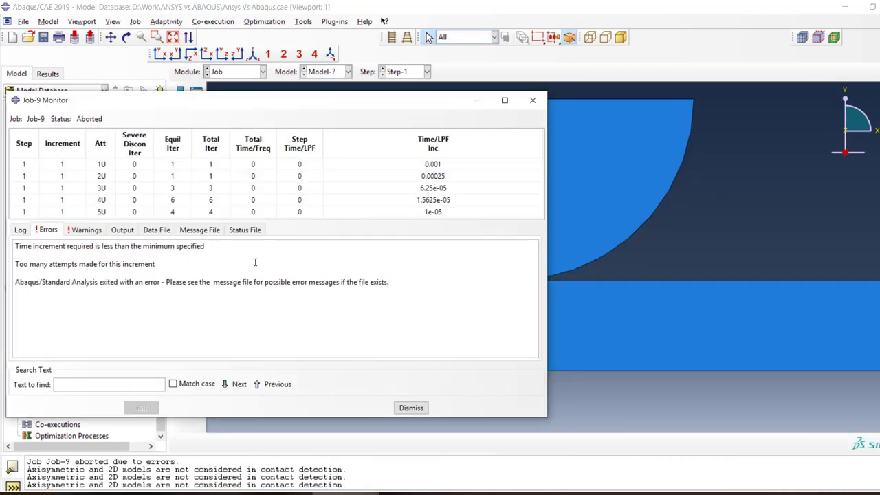
Review the warnings about contact adjustment and displacement increments in the Job-9 monitor.
{"action": "left_click", "coordinate": [86, 230]}
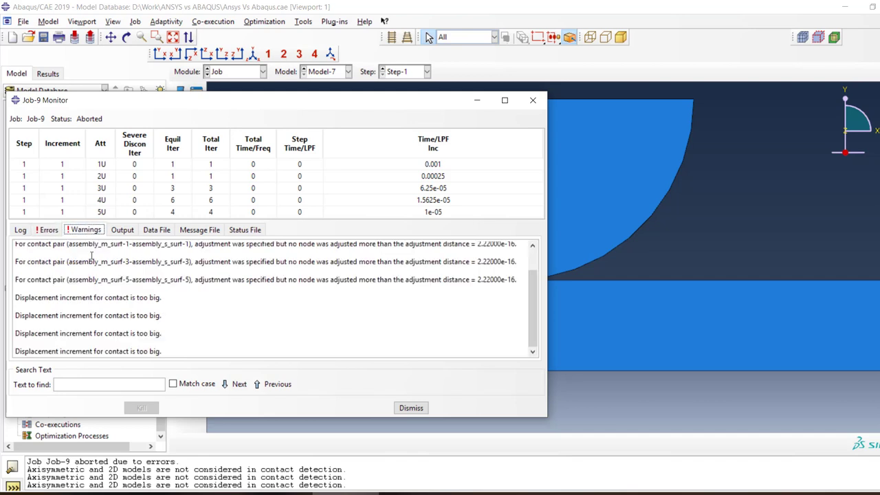
{"action": "left_click_drag", "start_coordinate": [18, 315], "coordinate": [168, 315]}
{"action": "left_click", "coordinate": [168, 315]}
Switch to ANSYS Mechanical, change all three frictional Surface Body To Beam contacts to Bonded, and change their Behavior setting.
{"action": "left_click", "coordinate": [610, 494]}
{"action": "left_click", "coordinate": [130, 162]}
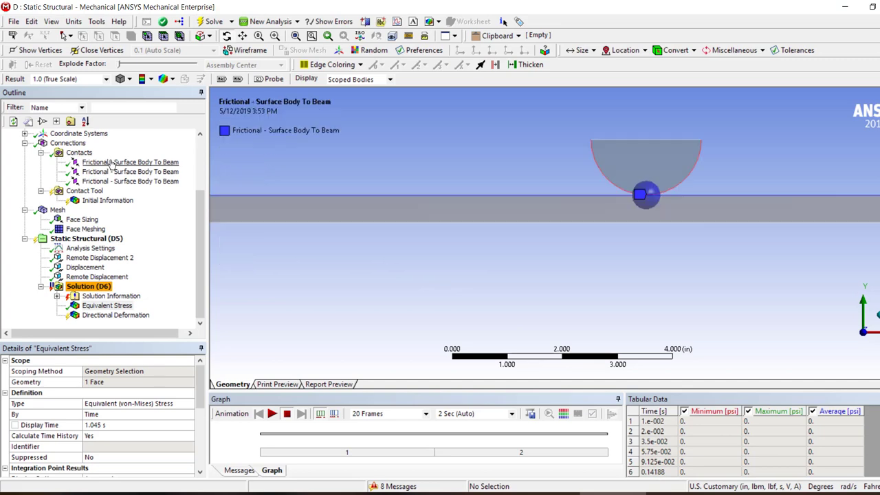
{"action": "left_click", "coordinate": [129, 180], "text": "shift"}
{"action": "left_click", "coordinate": [158, 414]}
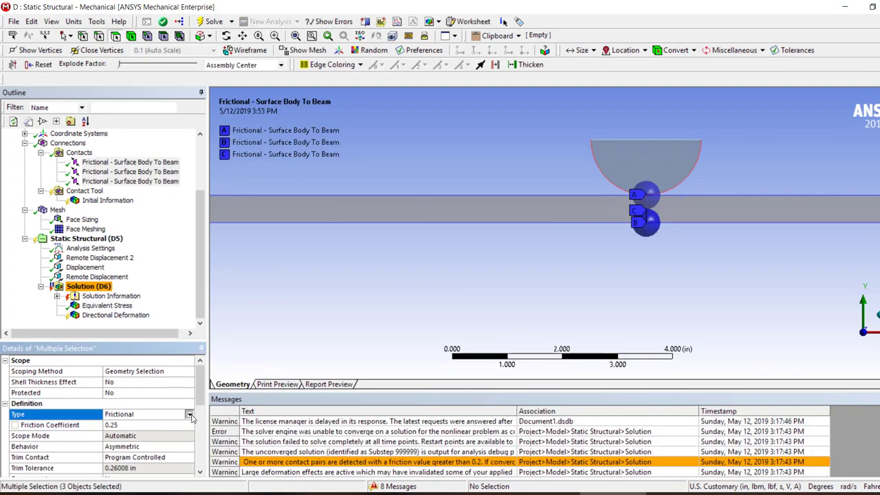
{"action": "left_click", "coordinate": [189, 414]}
{"action": "left_click", "coordinate": [124, 424]}
{"action": "left_click", "coordinate": [180, 435]}
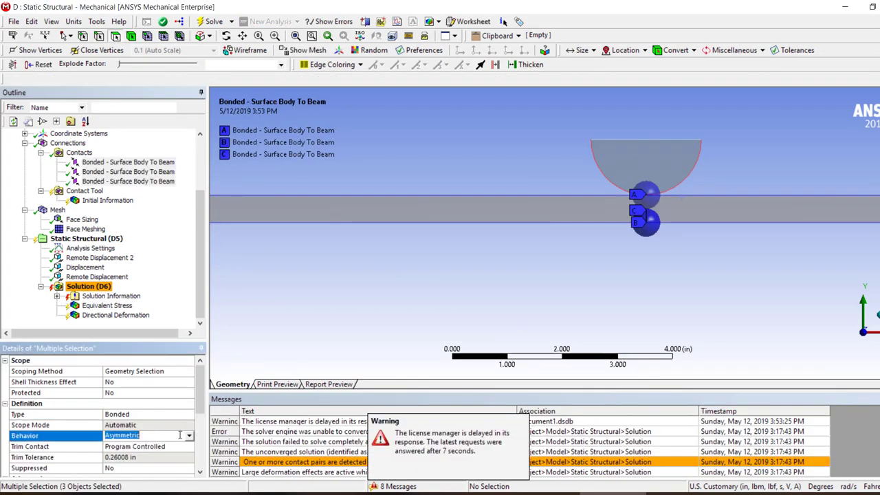
{"action": "left_click", "coordinate": [189, 434]}
{"action": "left_click", "coordinate": [134, 446]}
{"action": "scroll", "coordinate": [168, 433], "scroll_direction": "down", "scroll_amount": 4}
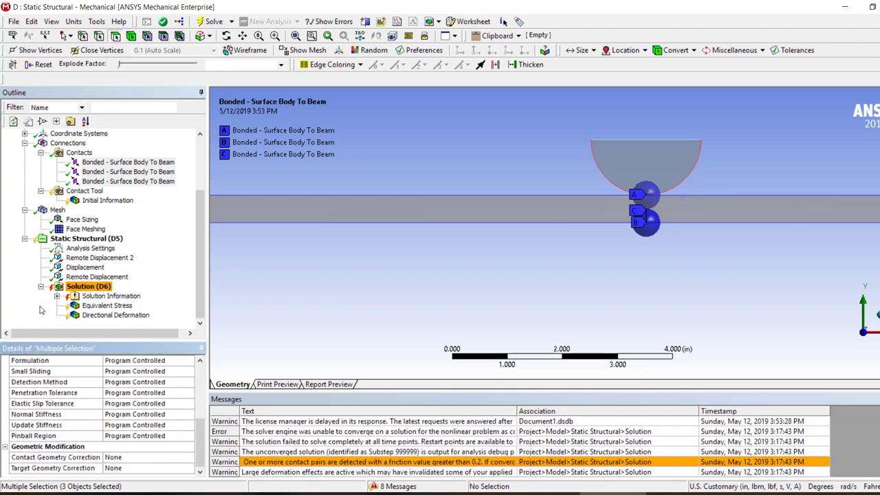
Turn off Large Deflection in the static structural analysis settings.
{"action": "left_click", "coordinate": [86, 248]}
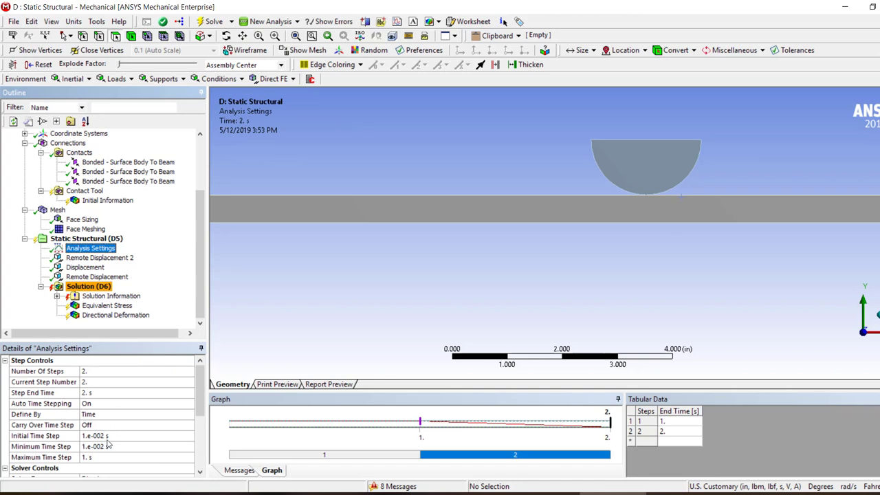
{"action": "scroll", "coordinate": [107, 444], "scroll_direction": "down", "scroll_amount": 5}
{"action": "left_click", "coordinate": [127, 390]}
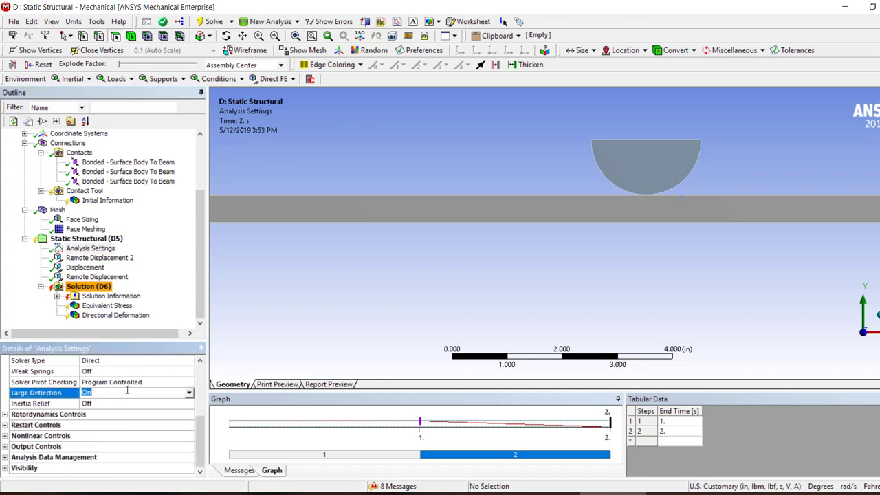
{"action": "left_click", "coordinate": [189, 392]}
{"action": "left_click", "coordinate": [107, 403]}
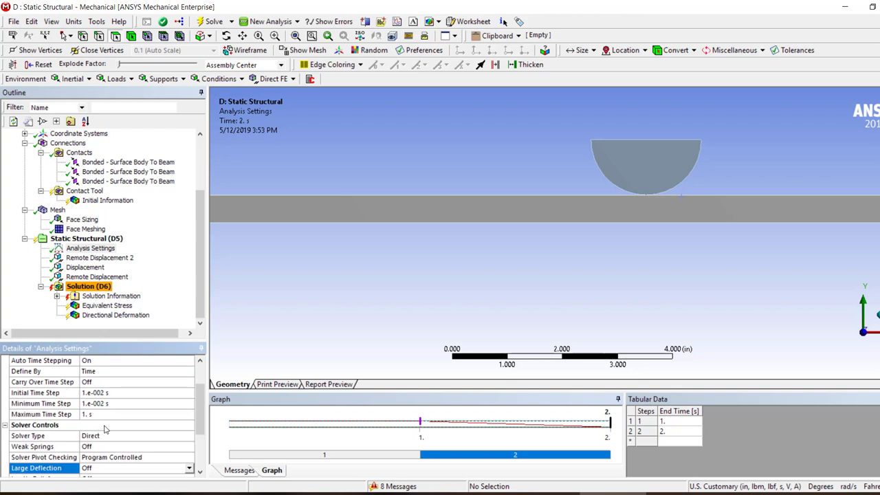
{"action": "scroll", "coordinate": [105, 430], "scroll_direction": "down", "scroll_amount": 3}
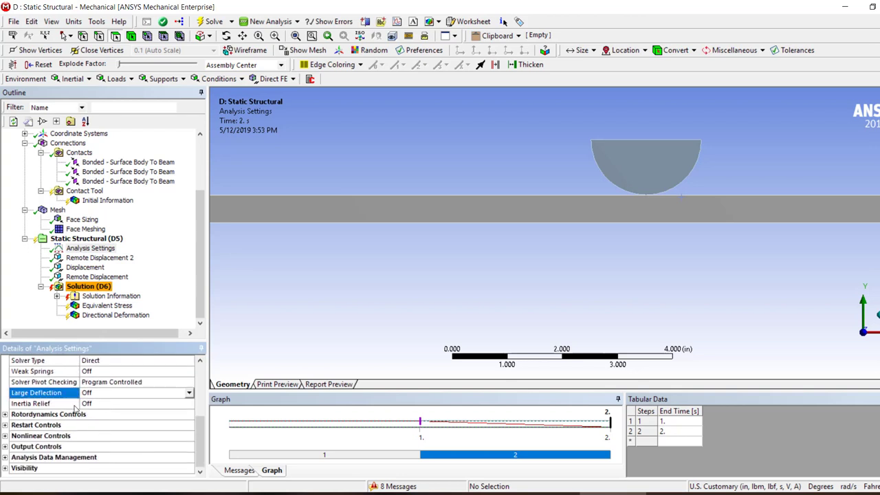
Solve the static structural analysis and inspect the Y-axis directional deformation around the central roller.
{"action": "right_click", "coordinate": [92, 287]}
{"action": "left_click", "coordinate": [116, 312]}
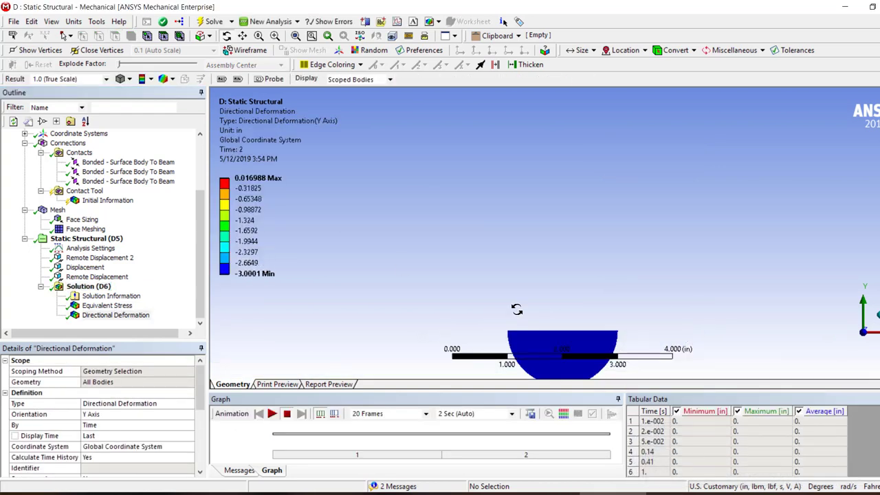
{"action": "scroll", "coordinate": [517, 310], "scroll_direction": "down", "scroll_amount": 4}
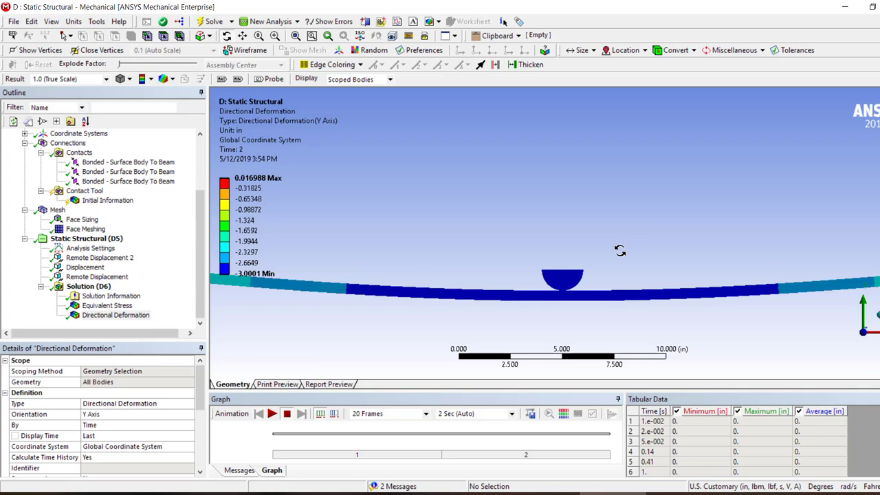
{"action": "right_click_drag", "start_coordinate": [618, 251], "coordinate": [483, 313]}
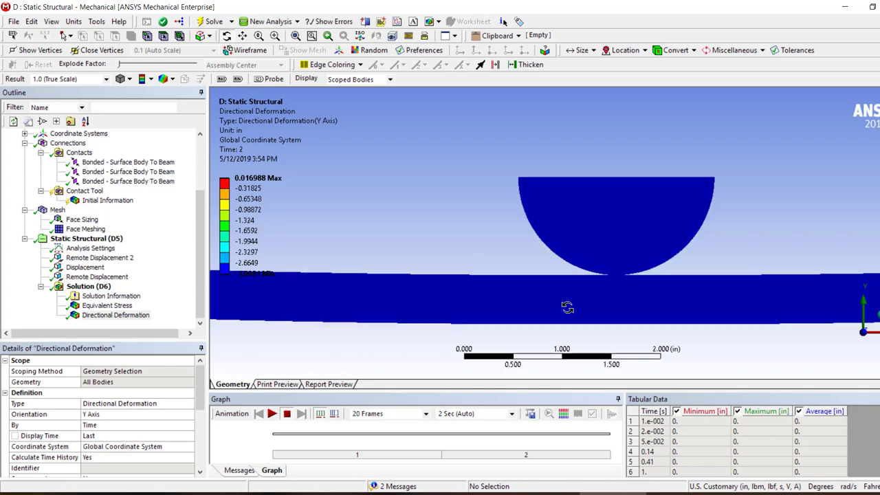
Examine the existing Equivalent Stress result along the beam, focusing on the stress concentrations beneath the central roller.
{"action": "left_click", "coordinate": [100, 306]}
{"action": "scroll", "coordinate": [604, 251], "scroll_direction": "down", "scroll_amount": 5}
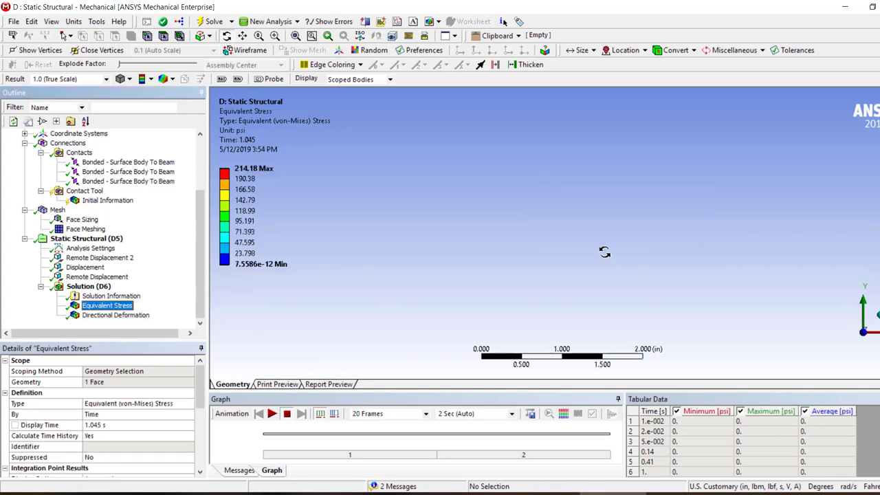
{"action": "left_click", "coordinate": [293, 35]}
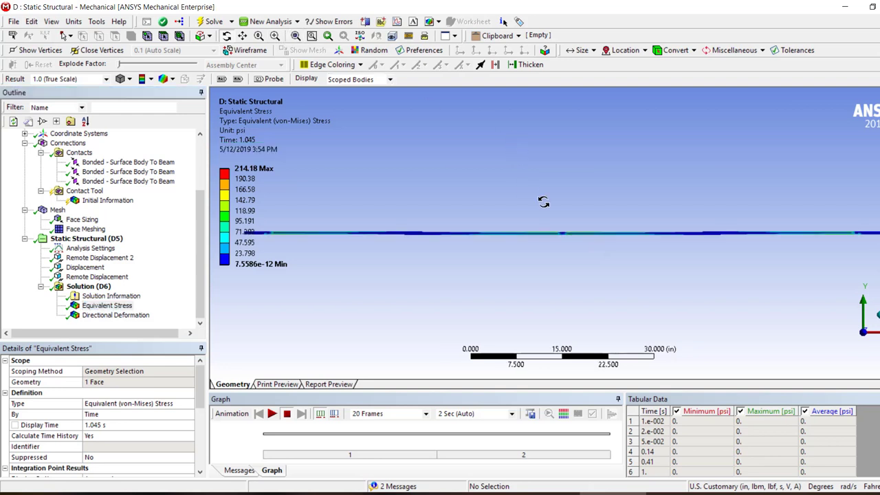
{"action": "right_click_drag", "start_coordinate": [542, 202], "coordinate": [567, 261]}
{"action": "right_click_drag", "start_coordinate": [633, 209], "coordinate": [538, 280]}
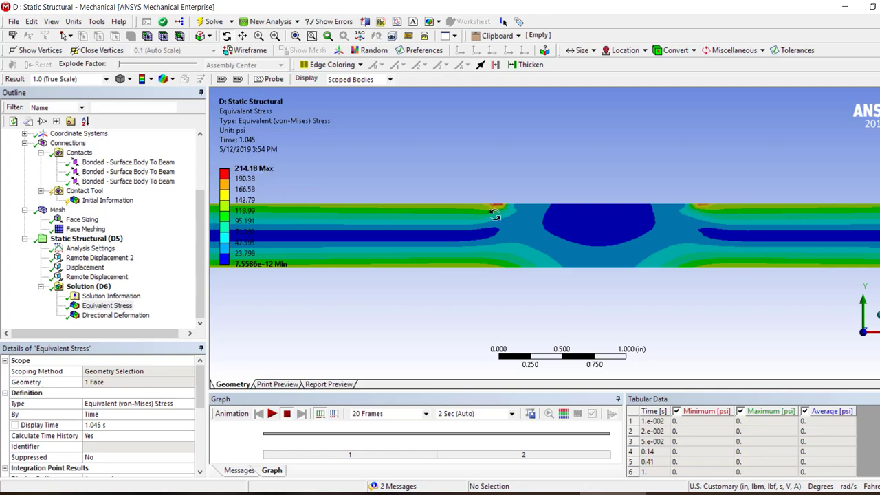
{"action": "right_click_drag", "start_coordinate": [533, 181], "coordinate": [478, 221]}
{"action": "right_click_drag", "start_coordinate": [570, 241], "coordinate": [480, 279]}
{"action": "scroll", "coordinate": [388, 242], "scroll_direction": "down", "scroll_amount": 4}
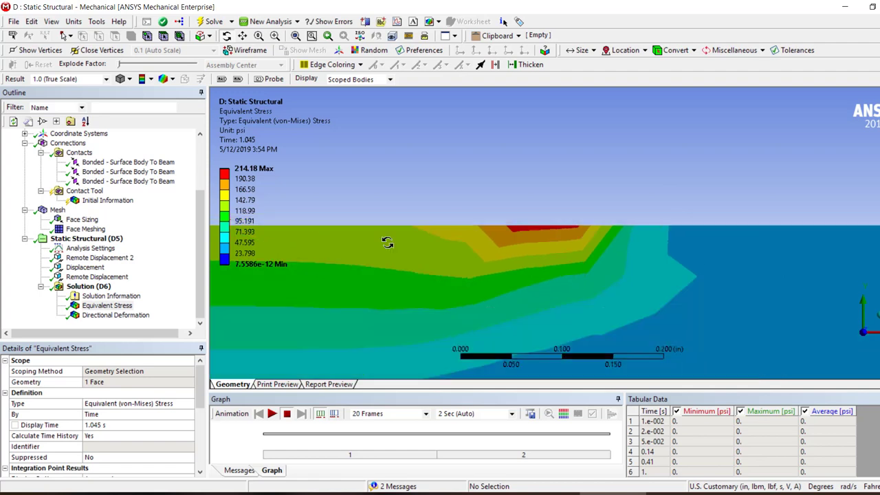
Add an Equivalent (von-Mises) stress result for all bodies to the solution and evaluate all results.
{"action": "left_click", "coordinate": [87, 286]}
{"action": "left_click", "coordinate": [160, 78]}
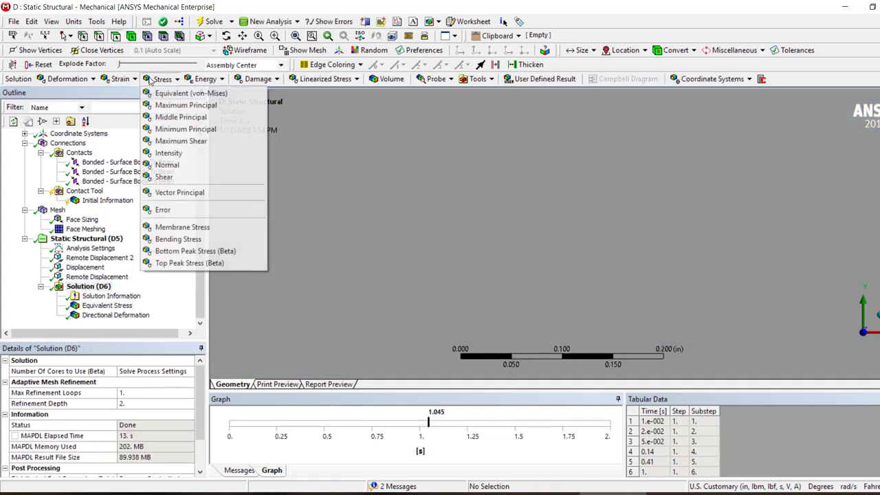
{"action": "left_click", "coordinate": [185, 91]}
{"action": "right_click", "coordinate": [87, 315]}
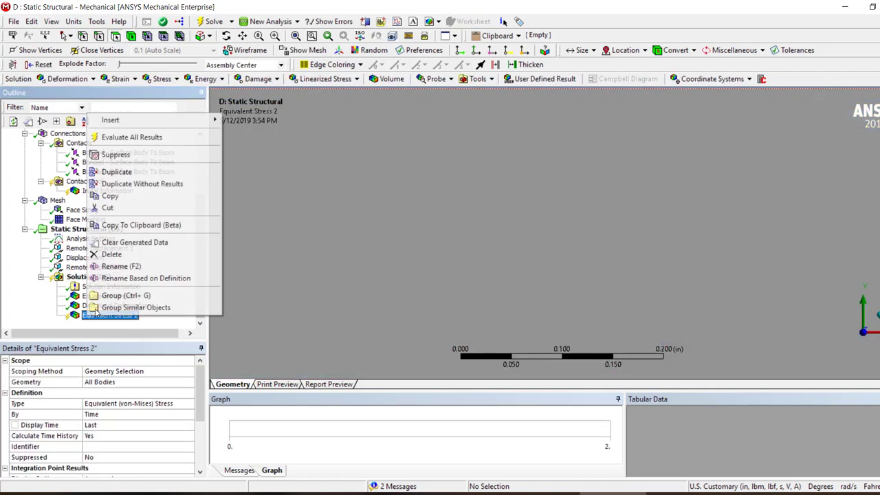
{"action": "left_click", "coordinate": [117, 139]}
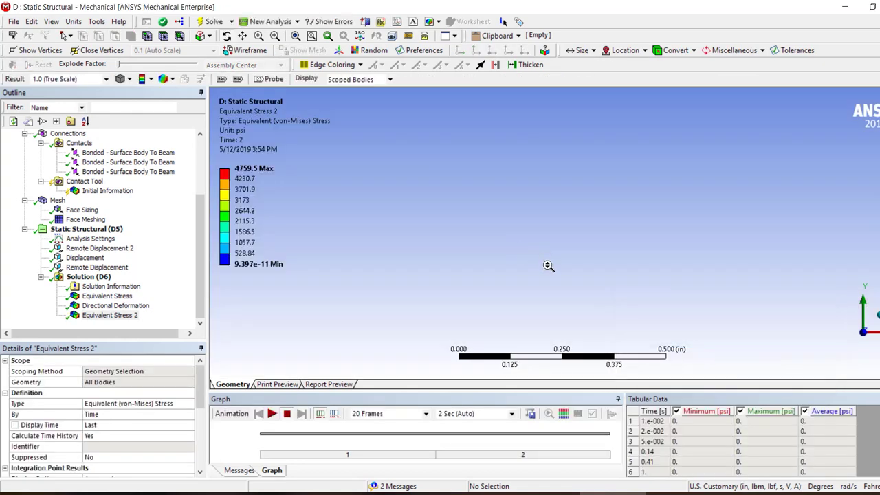
Examine the new equivalent stress result at the central roller and locate its maximum near a support contact.
{"action": "left_click", "coordinate": [294, 36]}
{"action": "right_click_drag", "start_coordinate": [577, 224], "coordinate": [537, 261]}
{"action": "right_click_drag", "start_coordinate": [650, 181], "coordinate": [573, 224]}
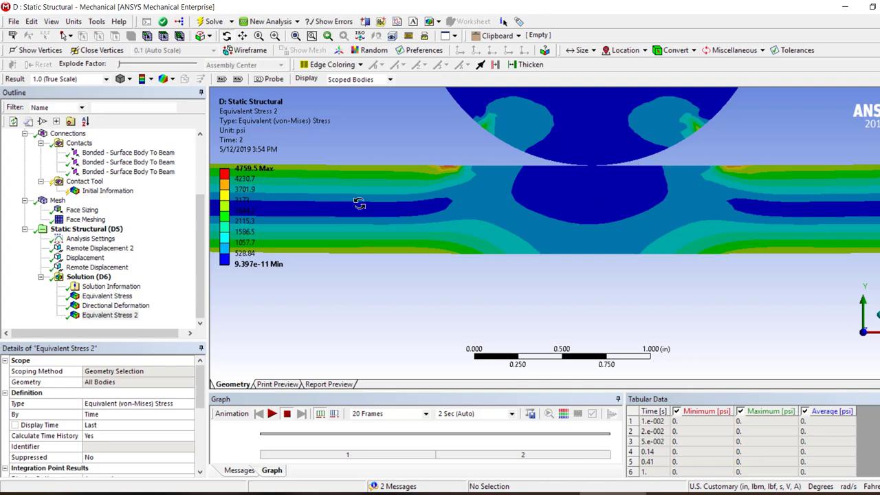
{"action": "left_click", "coordinate": [266, 168]}
{"action": "scroll", "coordinate": [646, 262], "scroll_direction": "down", "scroll_amount": 3}
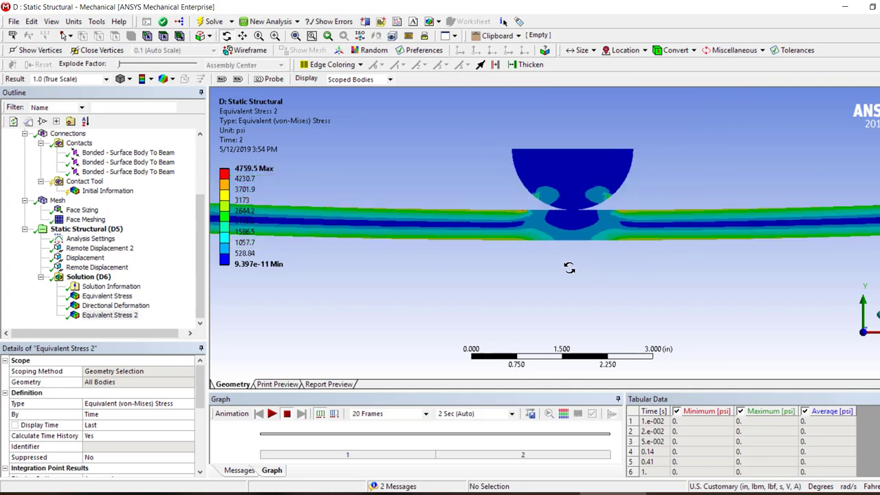
{"action": "scroll", "coordinate": [569, 268], "scroll_direction": "down", "scroll_amount": 10}
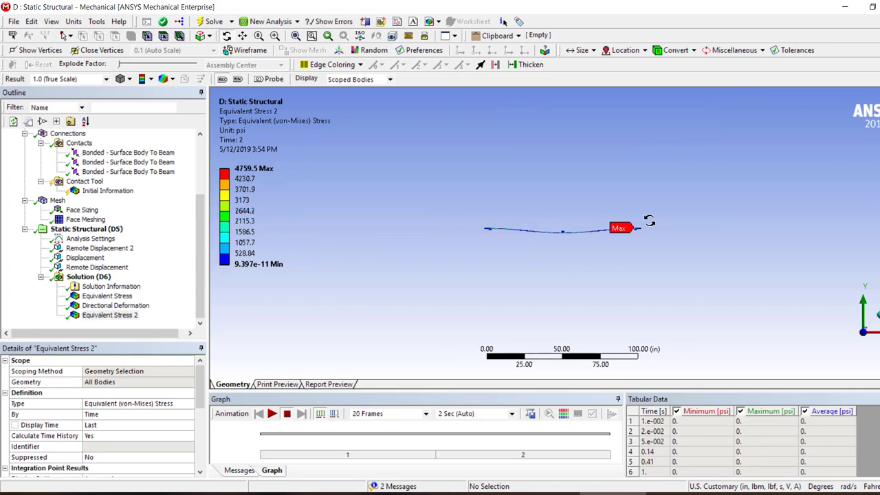
{"action": "scroll", "coordinate": [621, 232], "scroll_direction": "up", "scroll_amount": 12}
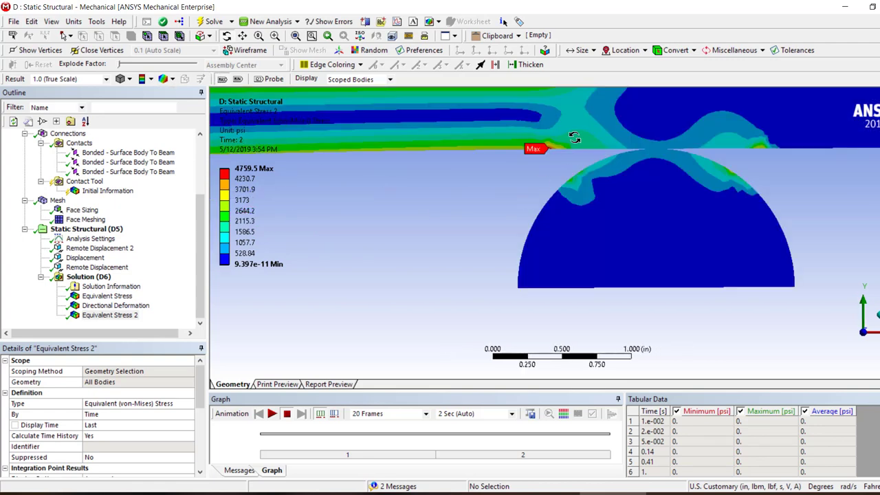
{"action": "right_click_drag", "start_coordinate": [589, 140], "coordinate": [508, 172]}
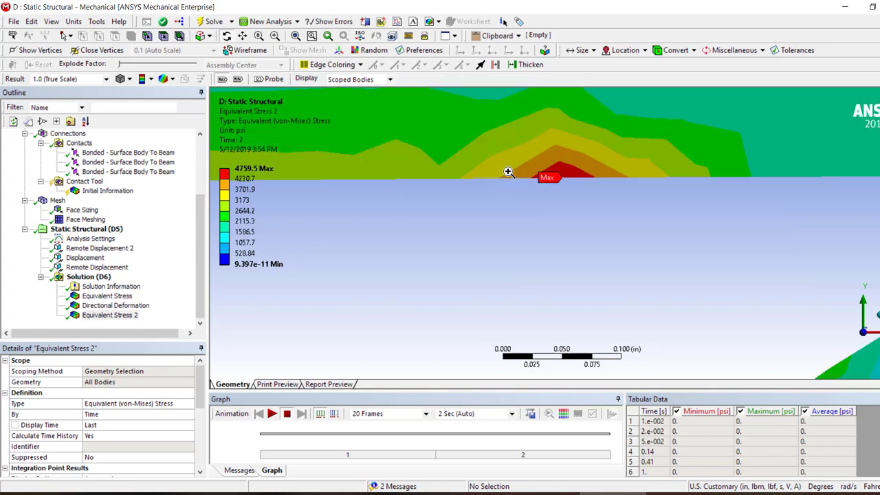
{"action": "scroll", "coordinate": [550, 234], "scroll_direction": "down", "scroll_amount": 5}
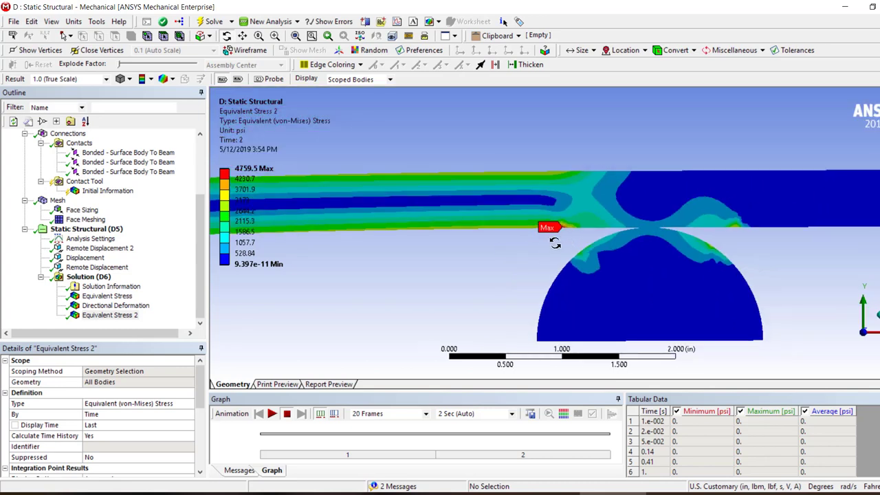
Examine the maximum equivalent stress region on the beam's underside beside the support roller.
{"action": "right_click_drag", "start_coordinate": [596, 193], "coordinate": [525, 256]}
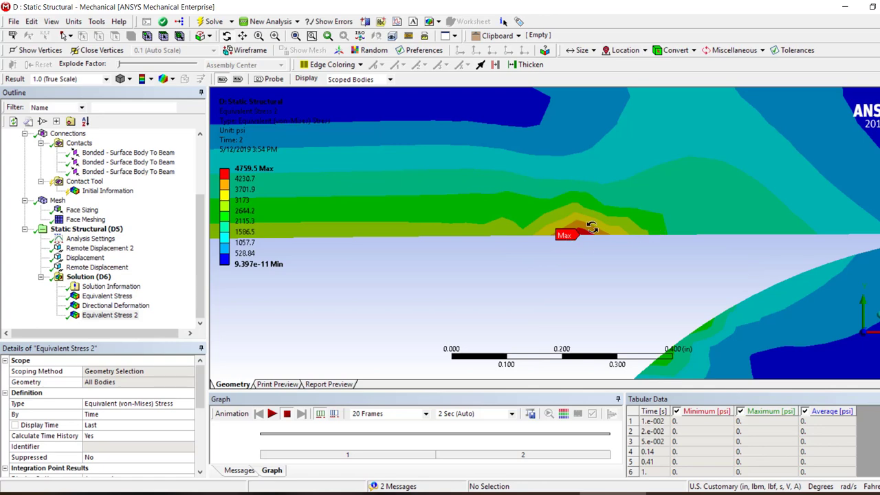
{"action": "scroll", "coordinate": [597, 229], "scroll_direction": "down", "scroll_amount": 2}
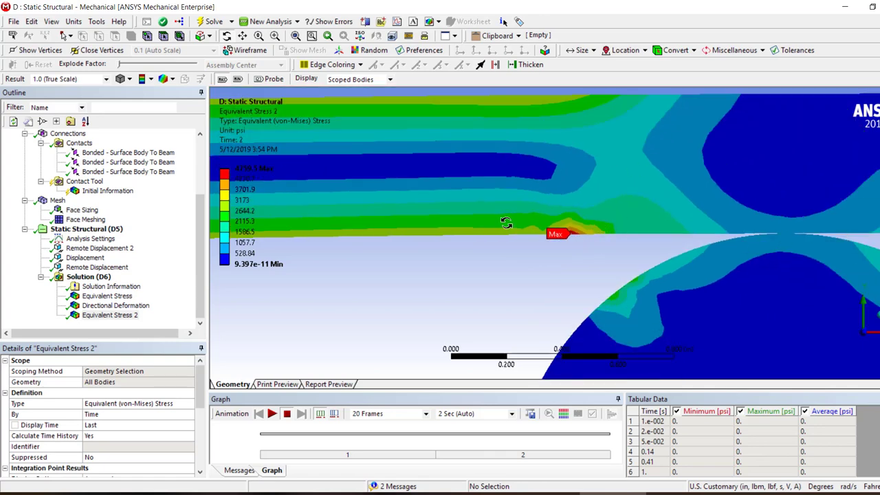
{"action": "scroll", "coordinate": [472, 257], "scroll_direction": "down", "scroll_amount": 3}
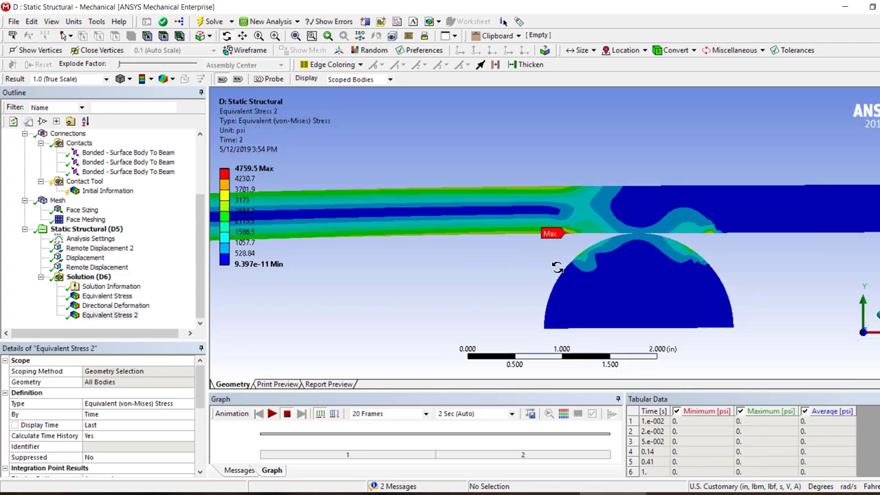
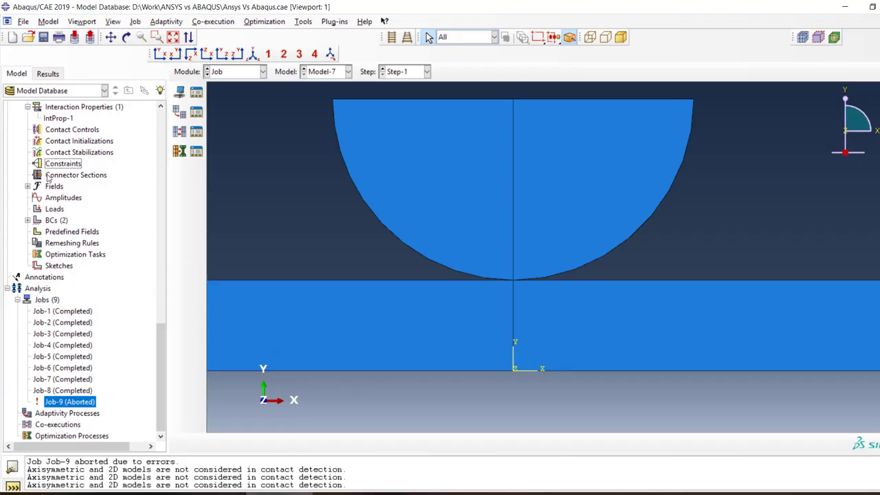
Switch to Abaqus/CAE and suppress the contact interactions Int-1, Int-2 and Int-3 of Model-7.
{"action": "scroll", "coordinate": [58, 165], "scroll_direction": "up", "scroll_amount": 4}
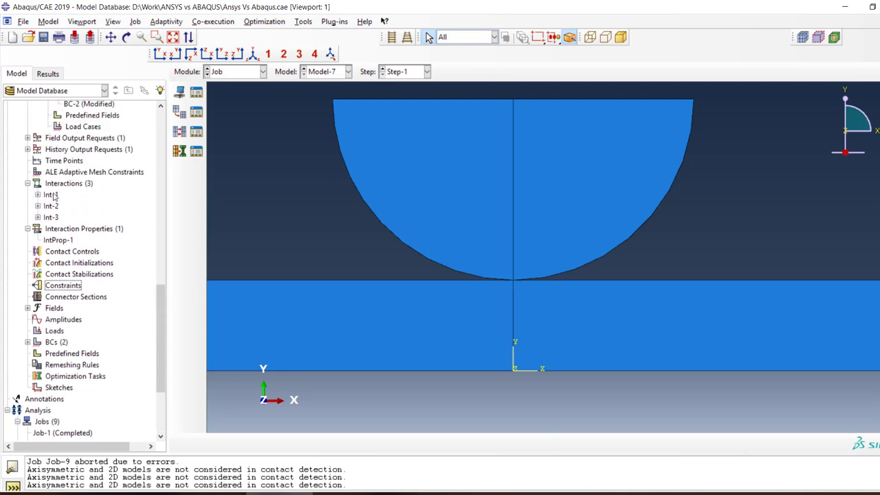
{"action": "right_click", "coordinate": [55, 195]}
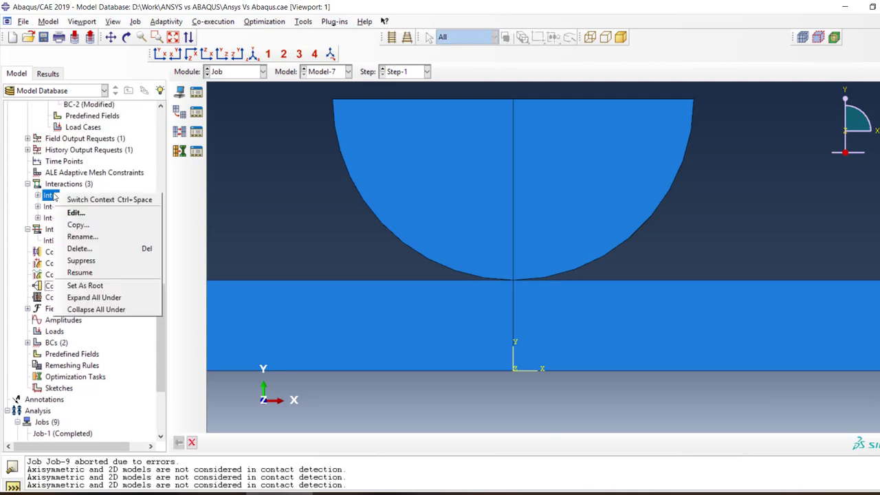
{"action": "left_click", "coordinate": [230, 72]}
{"action": "left_click", "coordinate": [239, 132]}
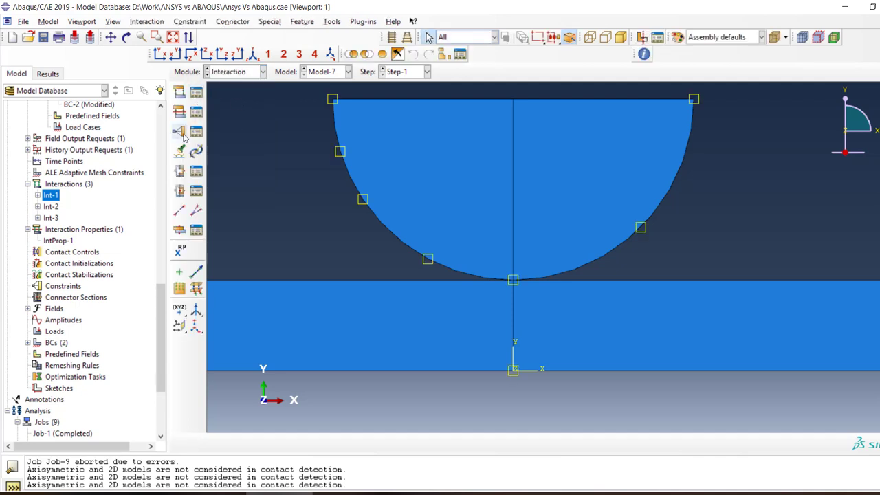
{"action": "left_click", "coordinate": [197, 91]}
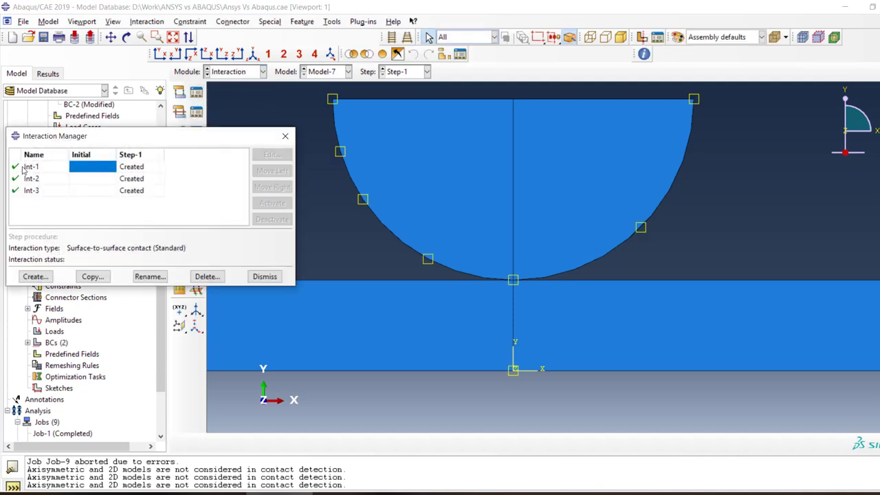
{"action": "left_click", "coordinate": [15, 166]}
{"action": "left_click", "coordinate": [15, 178]}
{"action": "left_click", "coordinate": [15, 190]}
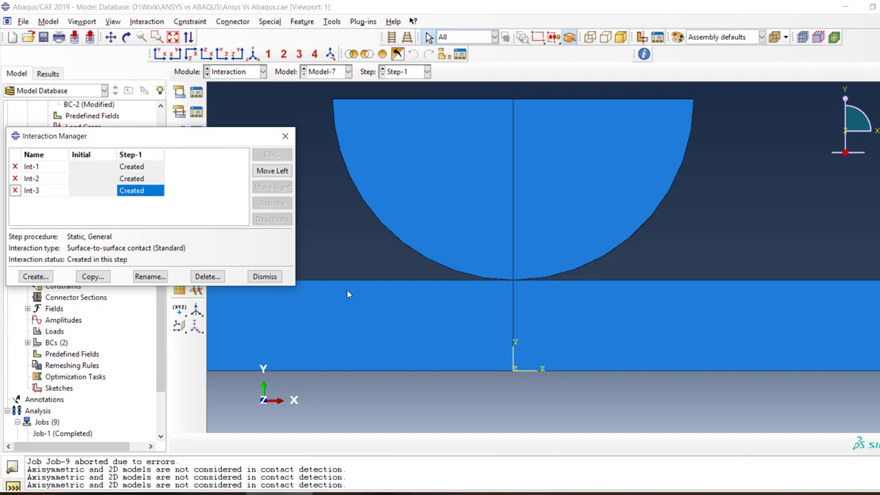
{"action": "left_click", "coordinate": [264, 277]}
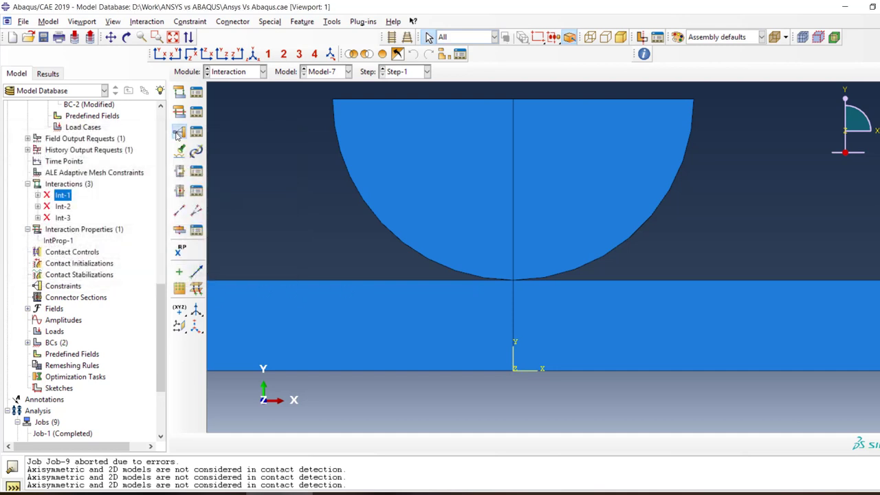
Create a tie constraint with the central roller's arc as master surface and the beam's top edges as slave surface.
{"action": "left_click", "coordinate": [178, 133]}
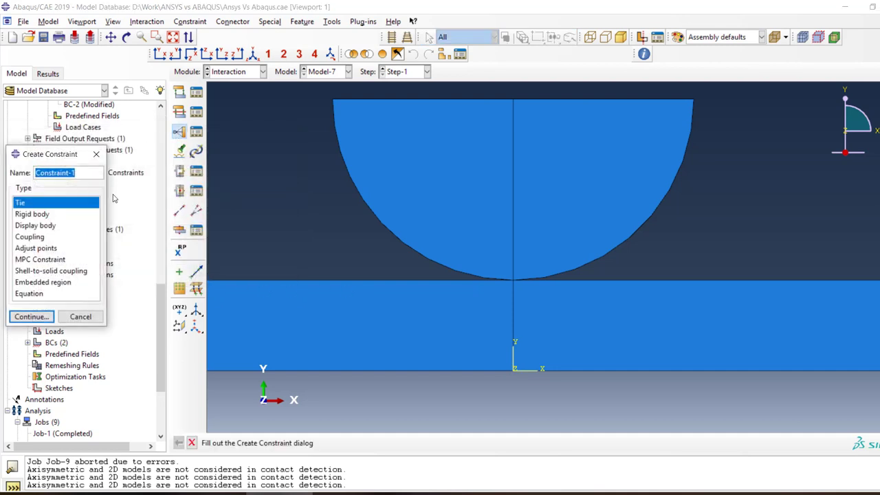
{"action": "left_click", "coordinate": [28, 317]}
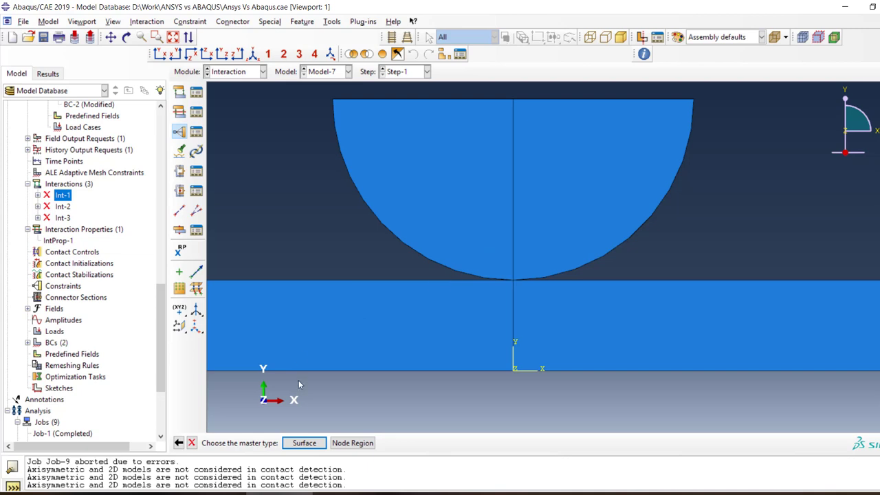
{"action": "left_click", "coordinate": [303, 442]}
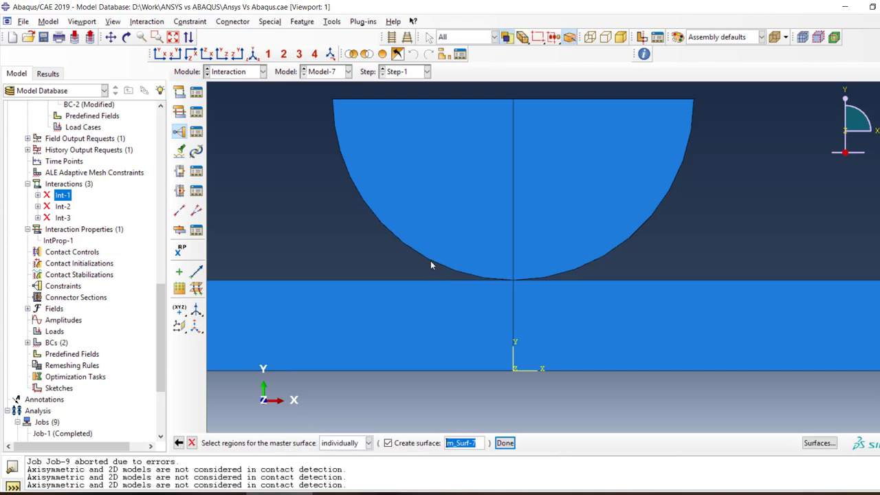
{"action": "left_click", "coordinate": [432, 261]}
{"action": "left_click", "coordinate": [565, 275], "text": "shift"}
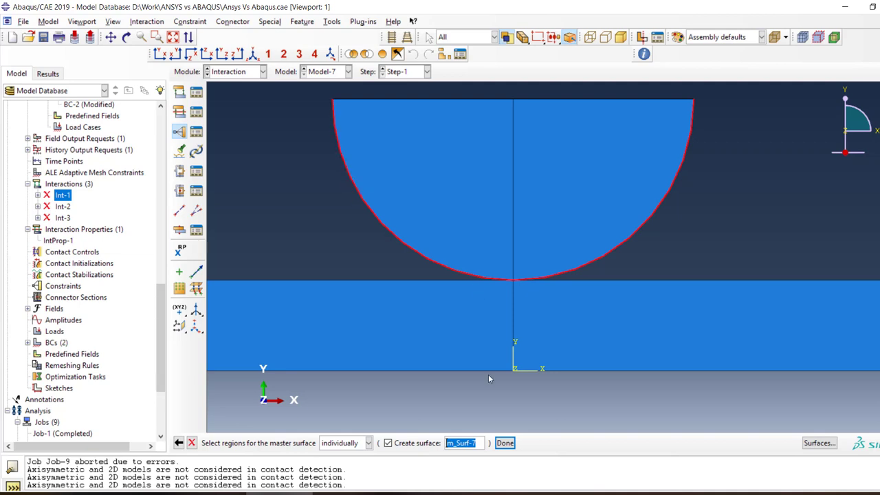
{"action": "left_click", "coordinate": [505, 443]}
{"action": "left_click", "coordinate": [292, 442]}
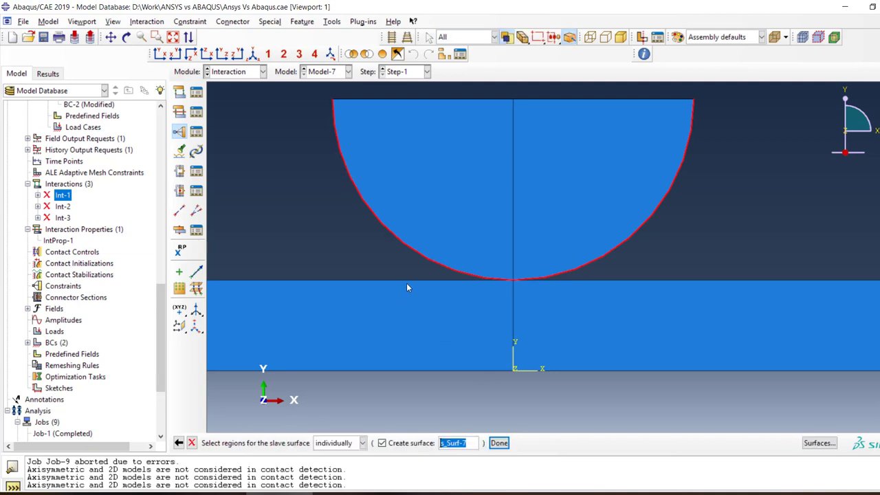
{"action": "left_click", "coordinate": [403, 279]}
{"action": "left_click", "coordinate": [577, 279], "text": "shift"}
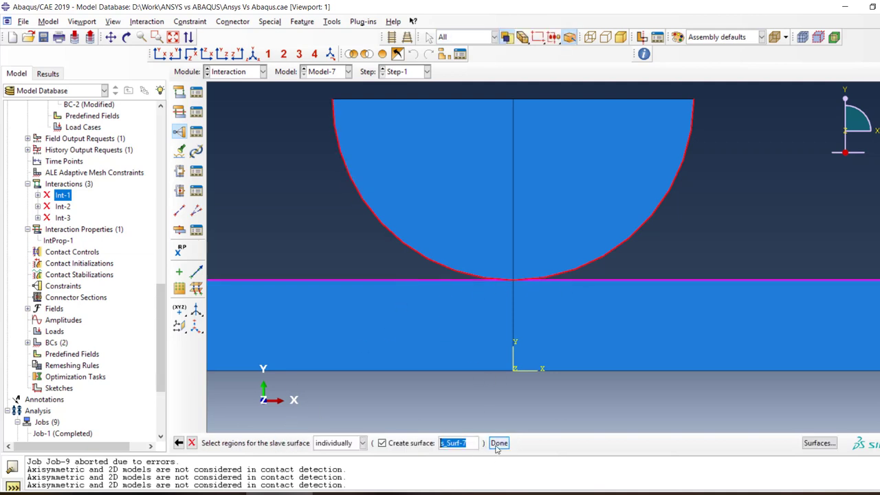
{"action": "left_click", "coordinate": [498, 444]}
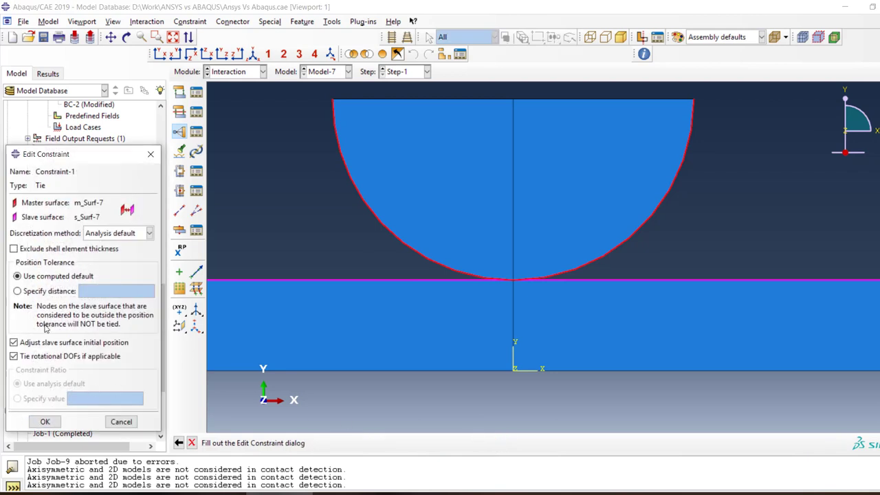
{"action": "left_click", "coordinate": [44, 421]}
Tie the beam's bottom edges as slave surface to the arc of the support roller at the beam's left end as master surface.
{"action": "scroll", "coordinate": [563, 298], "scroll_direction": "down", "scroll_amount": 5}
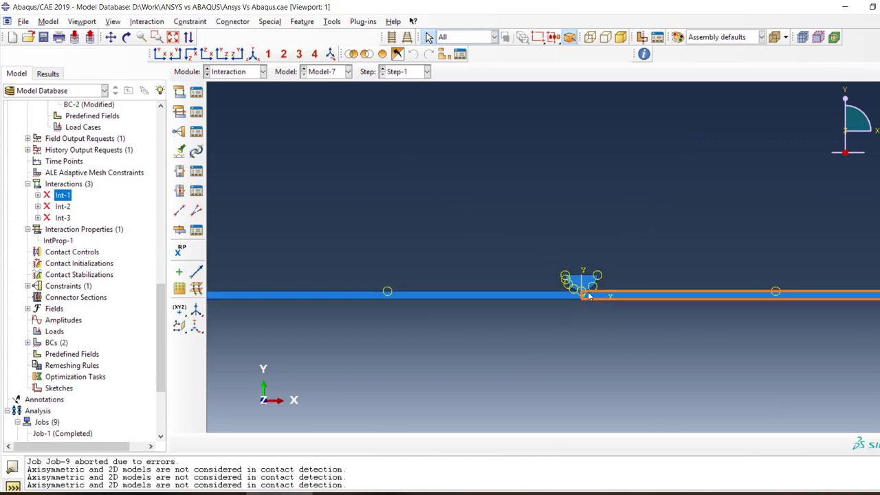
{"action": "scroll", "coordinate": [564, 298], "scroll_direction": "down", "scroll_amount": 2}
{"action": "scroll", "coordinate": [275, 299], "scroll_direction": "up", "scroll_amount": 10}
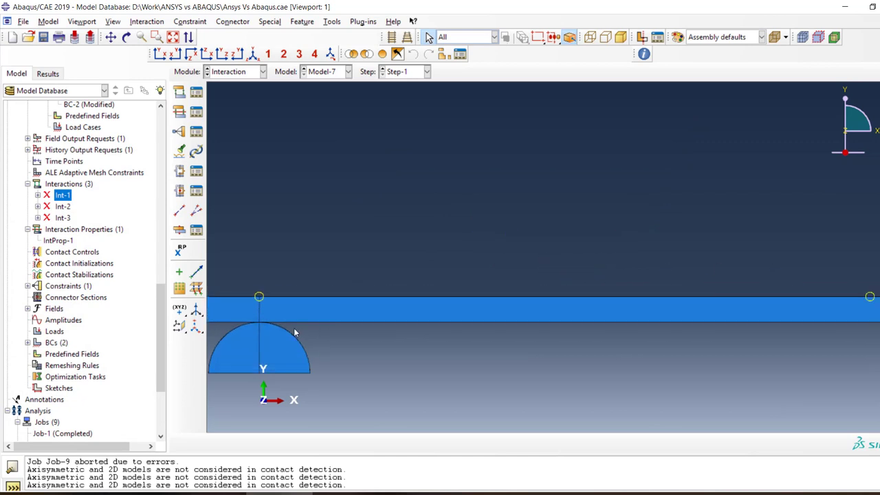
{"action": "left_click", "coordinate": [179, 131]}
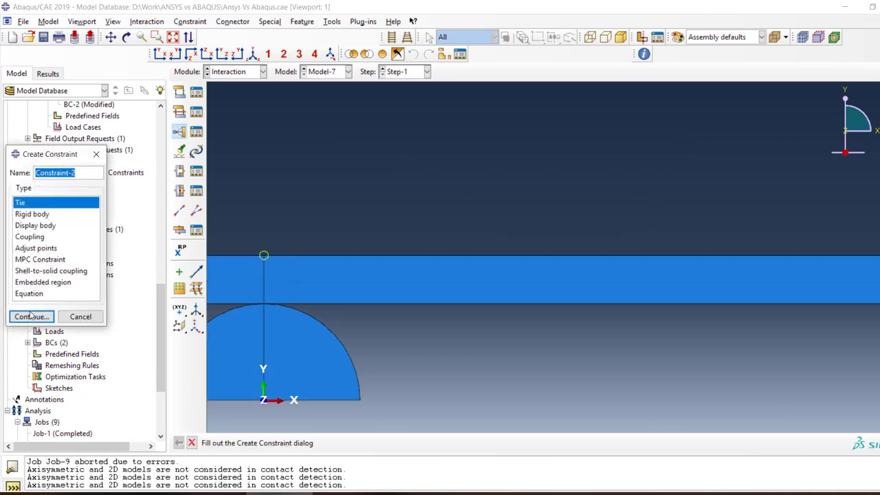
{"action": "left_click", "coordinate": [30, 315]}
{"action": "left_click", "coordinate": [304, 443]}
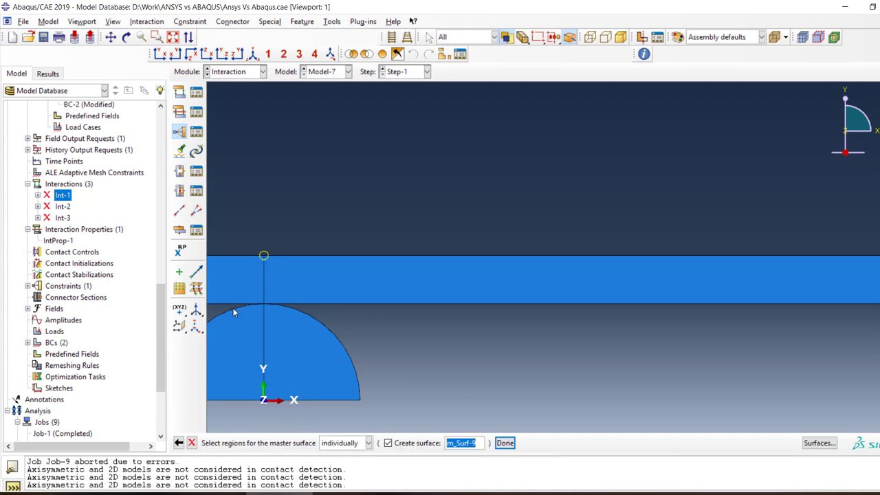
{"action": "left_click", "coordinate": [302, 312], "text": "shift"}
{"action": "middle_click", "coordinate": [357, 374]}
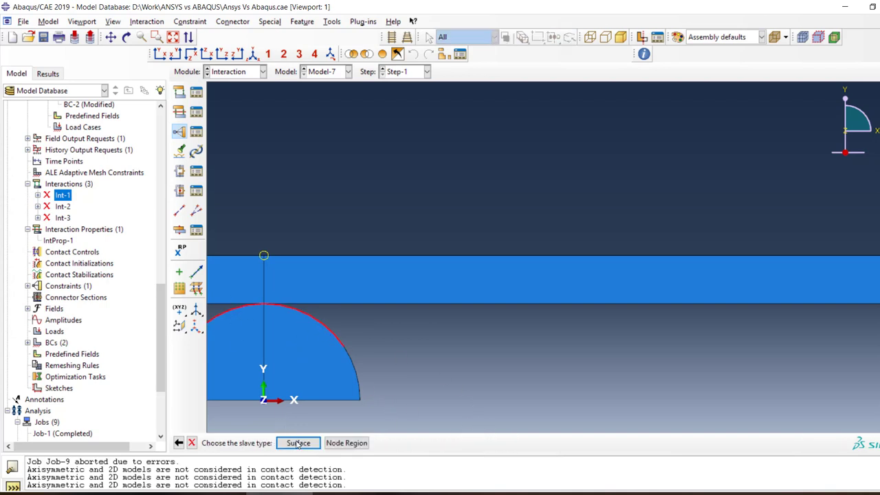
{"action": "left_click", "coordinate": [298, 443]}
{"action": "left_click", "coordinate": [301, 307]}
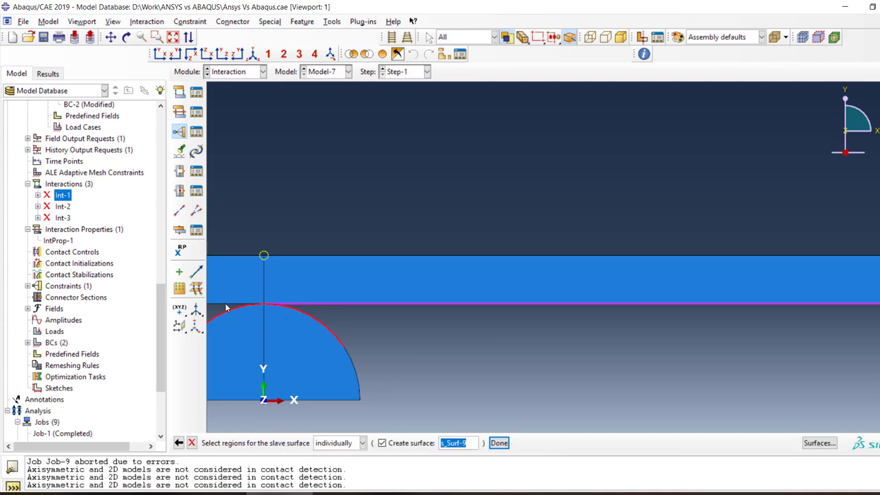
{"action": "left_click", "coordinate": [499, 443]}
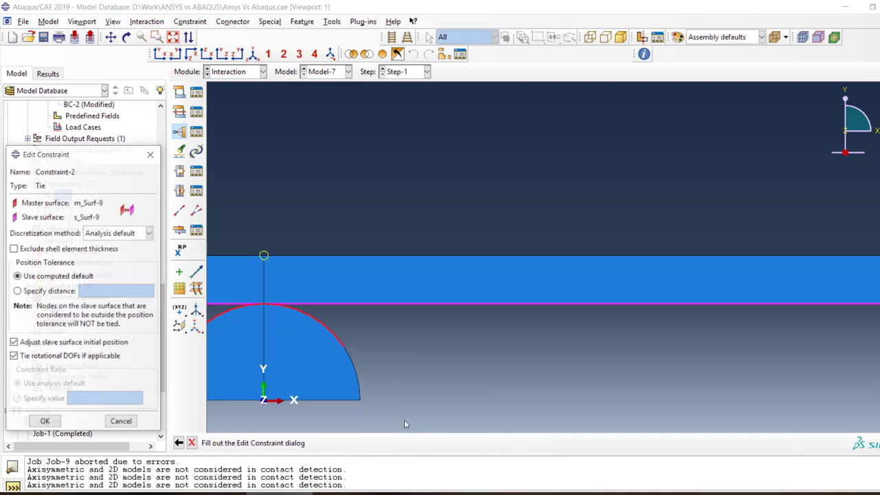
{"action": "left_click", "coordinate": [60, 421]}
Tie the beam's bottom edges as slave surface to the arc of the support roller at the beam's right end as master surface.
{"action": "scroll", "coordinate": [436, 325], "scroll_direction": "down", "scroll_amount": 5}
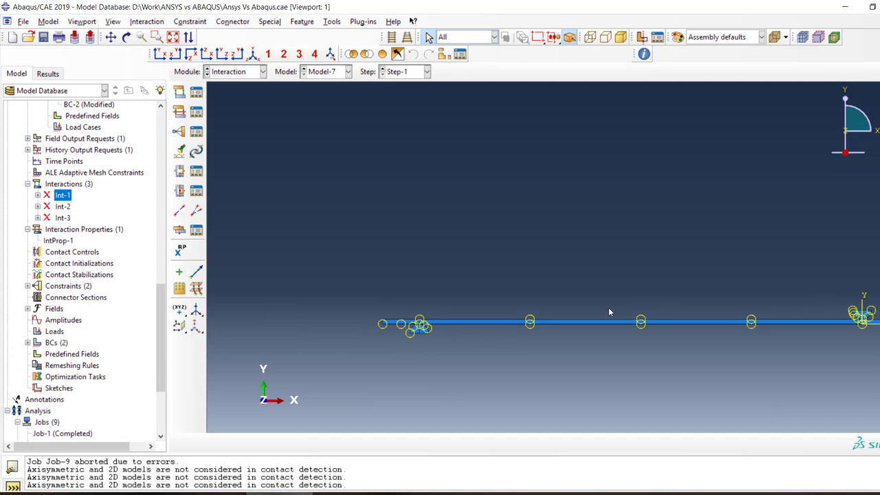
{"action": "scroll", "coordinate": [609, 312], "scroll_direction": "down", "scroll_amount": 5}
{"action": "scroll", "coordinate": [869, 311], "scroll_direction": "up", "scroll_amount": 10}
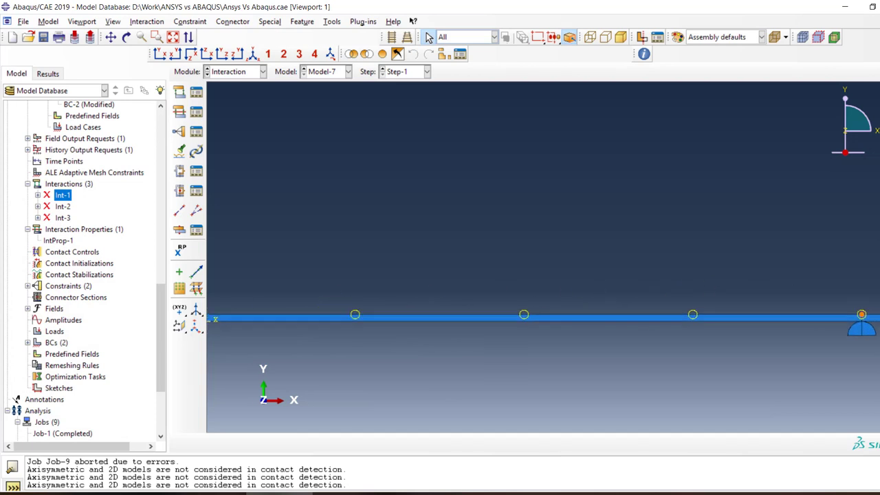
{"action": "left_click", "coordinate": [179, 131]}
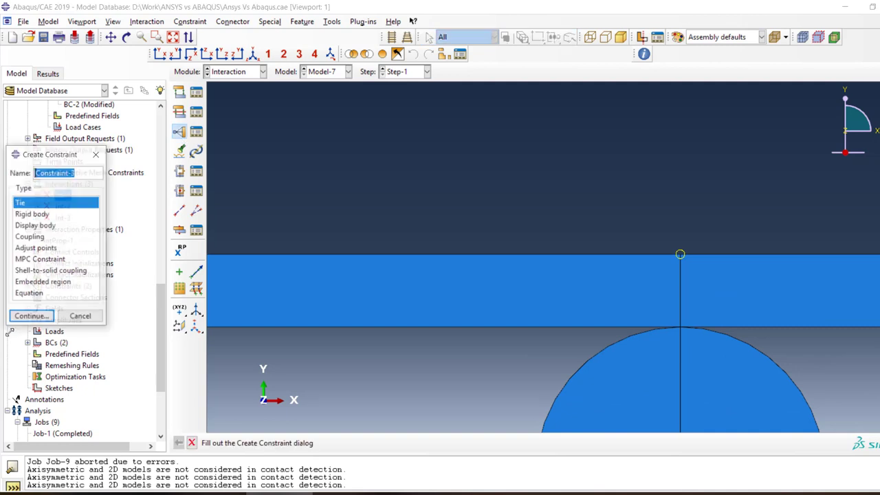
{"action": "left_click", "coordinate": [29, 314]}
{"action": "left_click", "coordinate": [295, 442]}
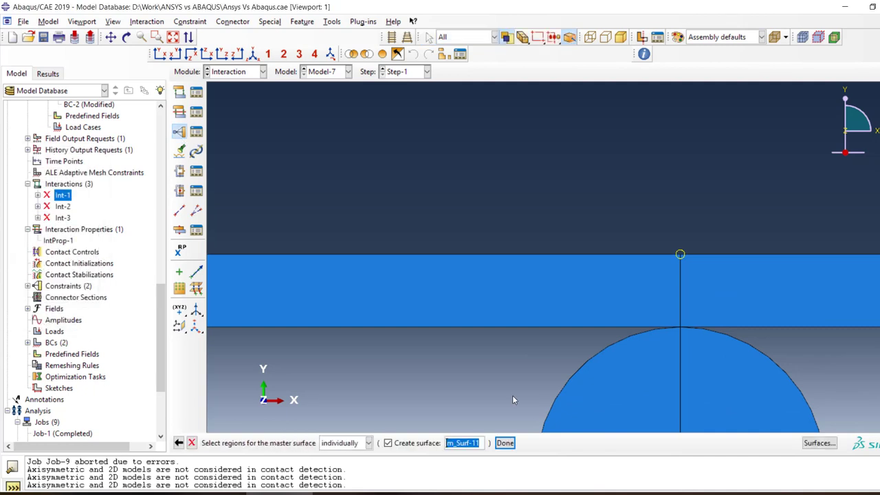
{"action": "left_click", "coordinate": [634, 336]}
{"action": "left_click", "coordinate": [732, 341], "text": "shift"}
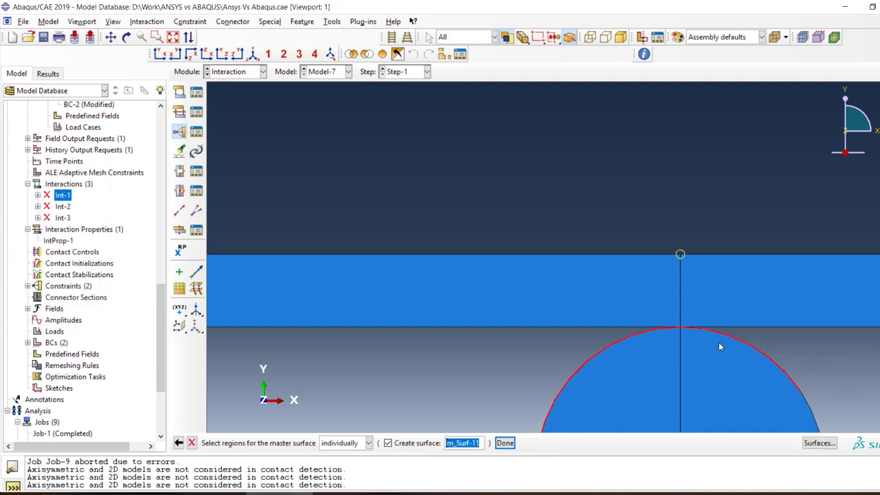
{"action": "left_click", "coordinate": [503, 443]}
{"action": "left_click", "coordinate": [300, 441]}
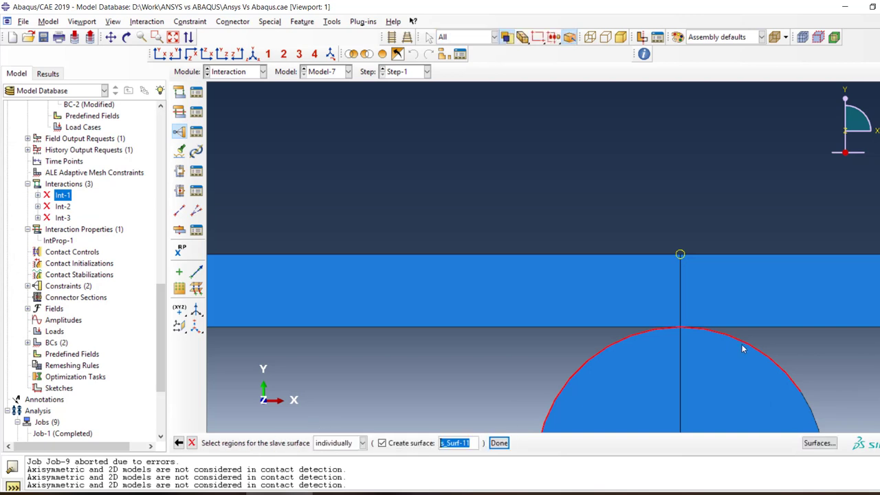
{"action": "left_click", "coordinate": [620, 328]}
{"action": "left_click", "coordinate": [823, 325], "text": "shift"}
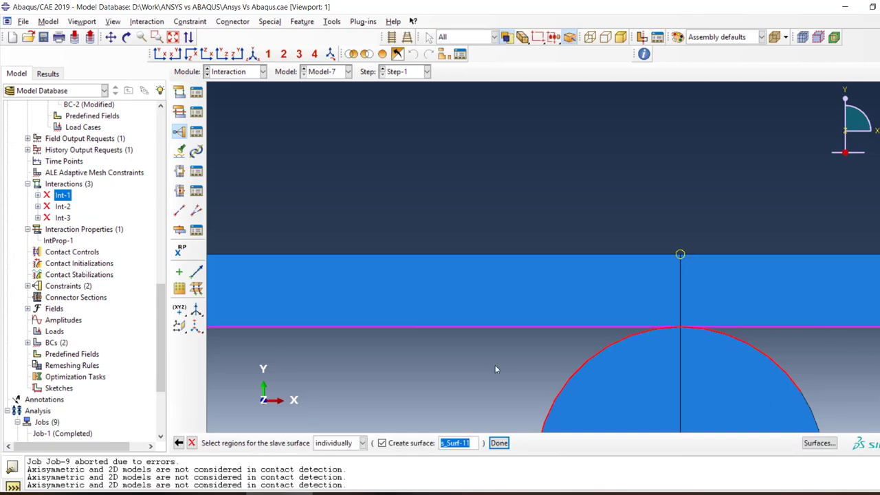
{"action": "left_click", "coordinate": [501, 443]}
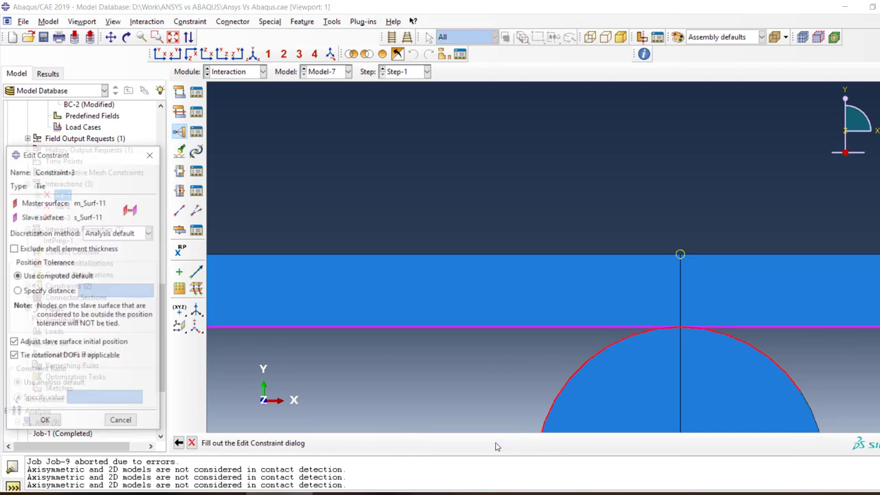
{"action": "left_click", "coordinate": [45, 422]}
Resubmit Job-9 with the new tie constraints, overwriting its existing job files.
{"action": "scroll", "coordinate": [62, 386], "scroll_direction": "down", "scroll_amount": 2}
{"action": "scroll", "coordinate": [62, 386], "scroll_direction": "down", "scroll_amount": 3}
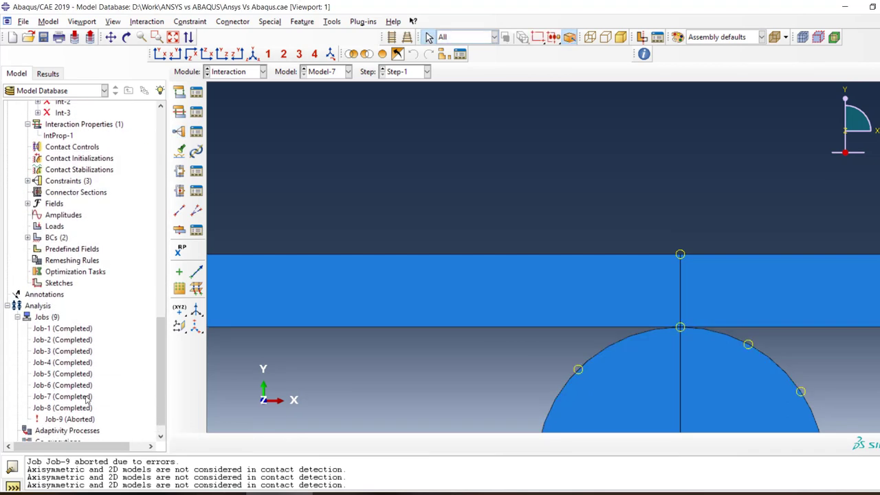
{"action": "right_click", "coordinate": [67, 413]}
{"action": "left_click", "coordinate": [69, 403]}
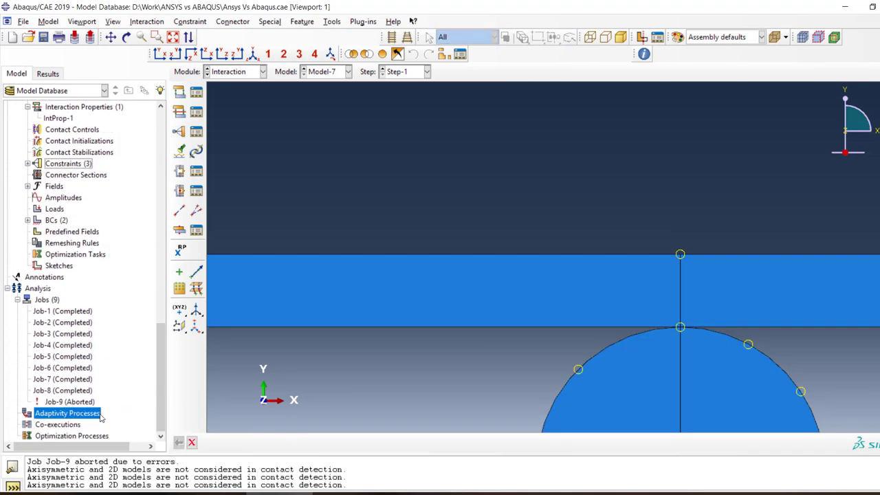
{"action": "right_click", "coordinate": [76, 402]}
{"action": "left_click", "coordinate": [103, 425]}
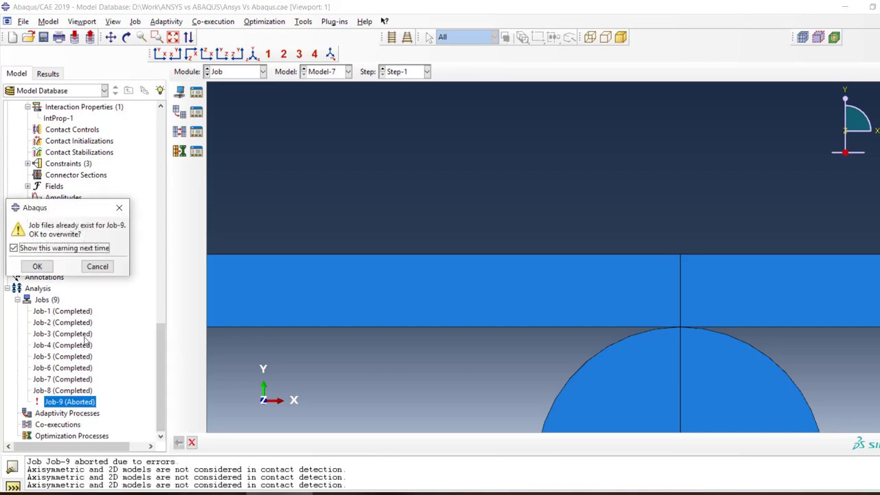
{"action": "left_click", "coordinate": [38, 267]}
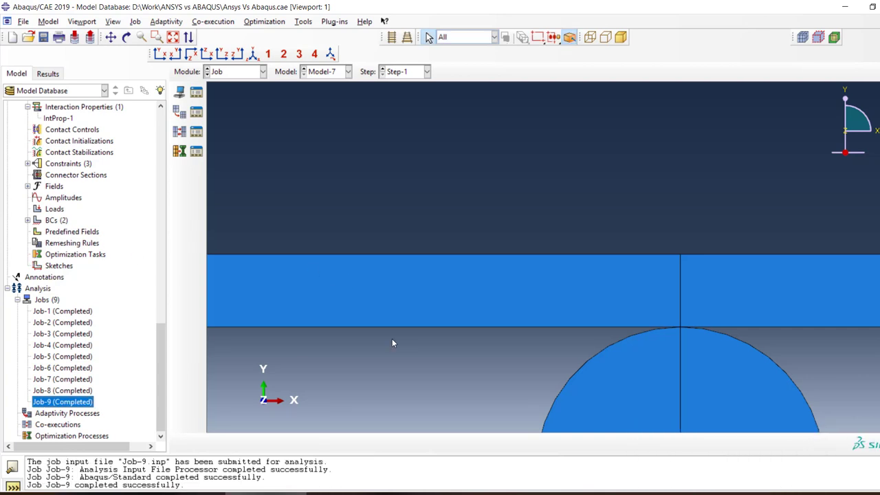
Open the results of Job-9 and plot the Mises stress contours on the deformed shape.
{"action": "right_click", "coordinate": [77, 402]}
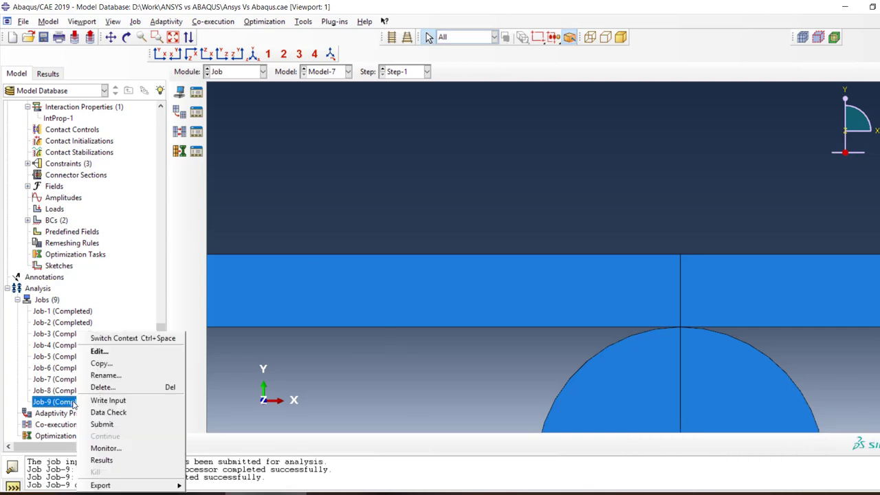
{"action": "left_click", "coordinate": [103, 460]}
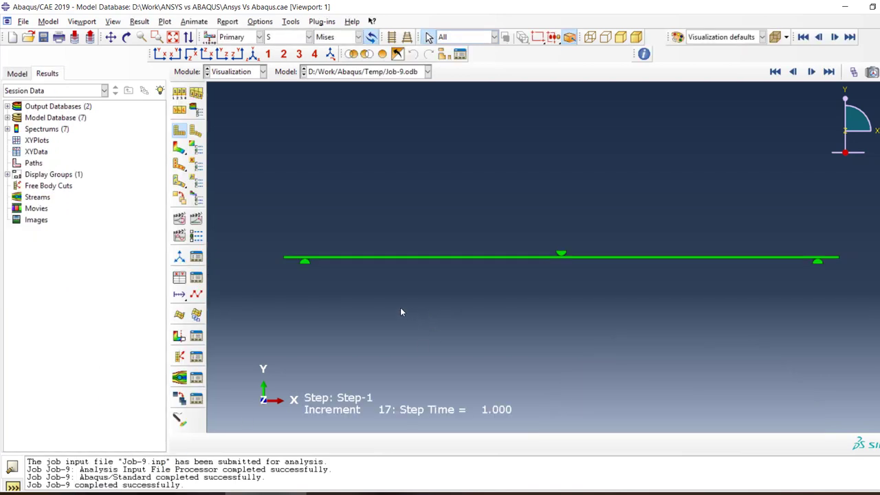
{"action": "left_click", "coordinate": [180, 148]}
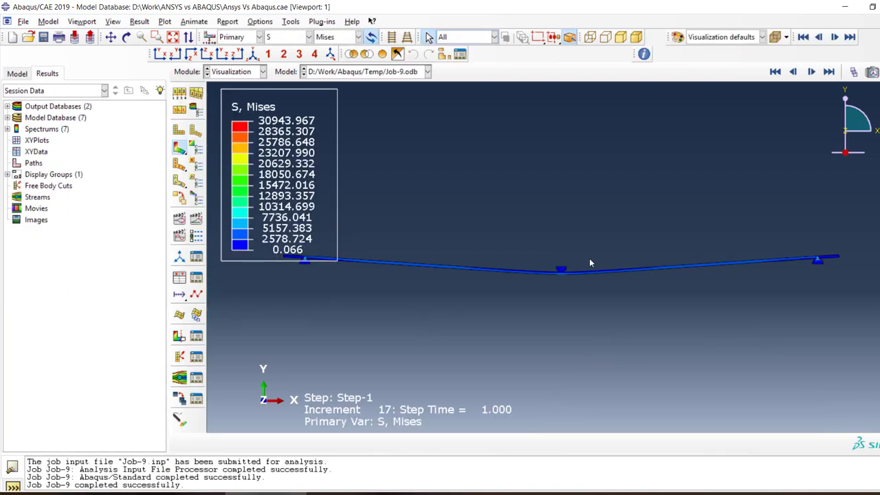
Examine the Mises stress distribution around the central roller and at the contact between the beam and the right-end support roller.
{"action": "scroll", "coordinate": [584, 261], "scroll_direction": "up", "scroll_amount": 5}
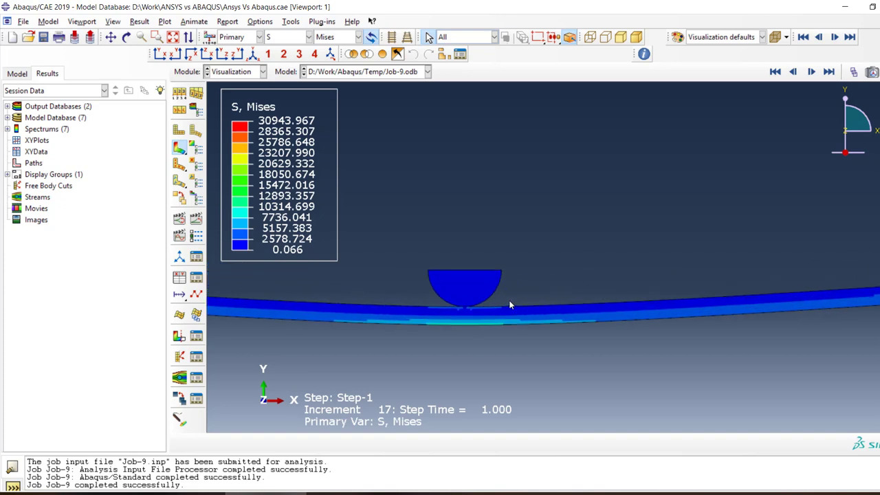
{"action": "scroll", "coordinate": [509, 304], "scroll_direction": "up", "scroll_amount": 3}
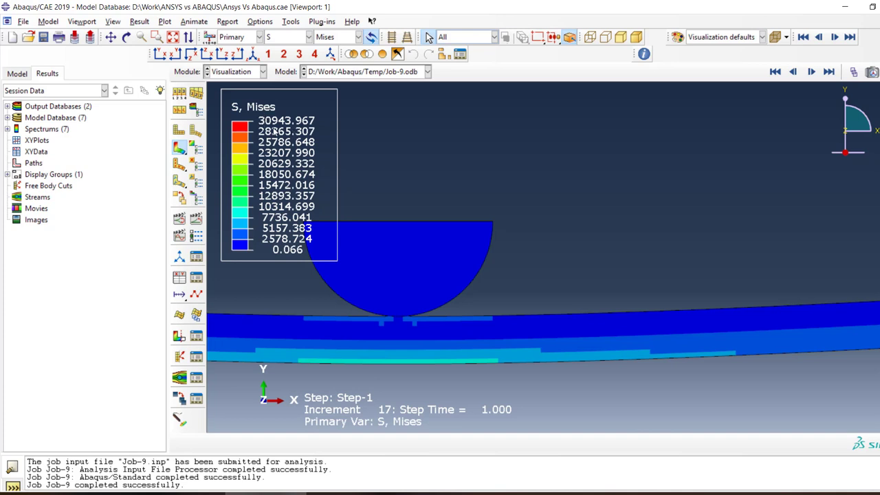
{"action": "left_click", "coordinate": [411, 234]}
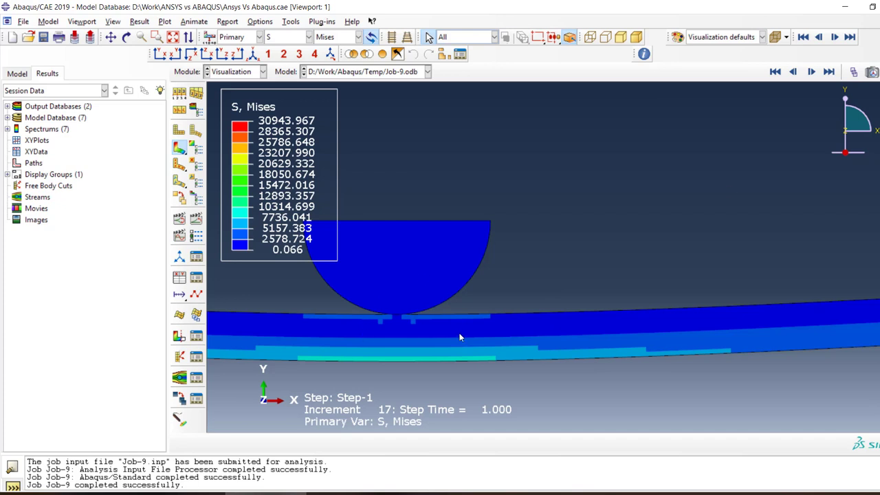
{"action": "scroll", "coordinate": [459, 333], "scroll_direction": "down", "scroll_amount": 5}
{"action": "scroll", "coordinate": [459, 332], "scroll_direction": "down", "scroll_amount": 2}
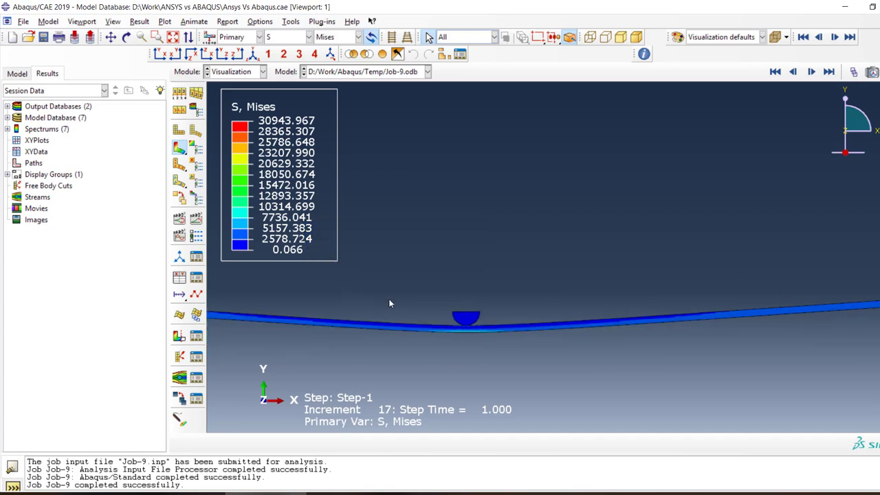
{"action": "scroll", "coordinate": [571, 304], "scroll_direction": "down", "scroll_amount": 2}
{"action": "scroll", "coordinate": [735, 290], "scroll_direction": "up", "scroll_amount": 10}
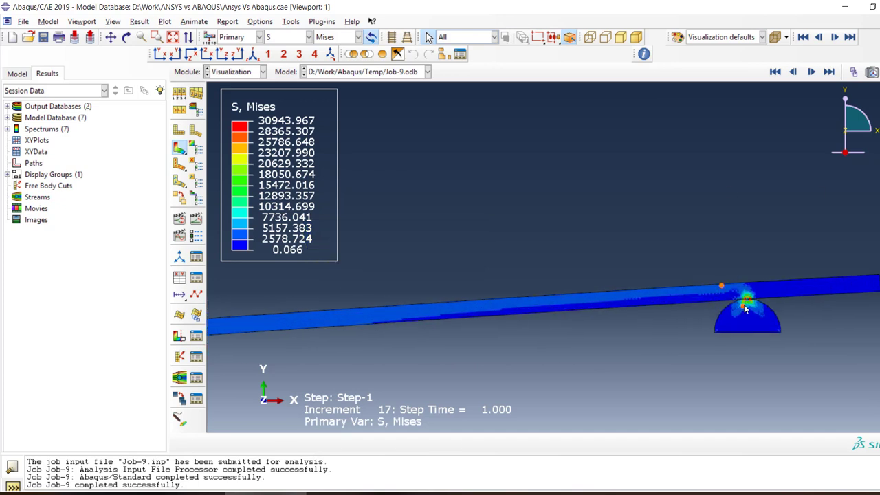
{"action": "scroll", "coordinate": [776, 259], "scroll_direction": "down", "scroll_amount": 6}
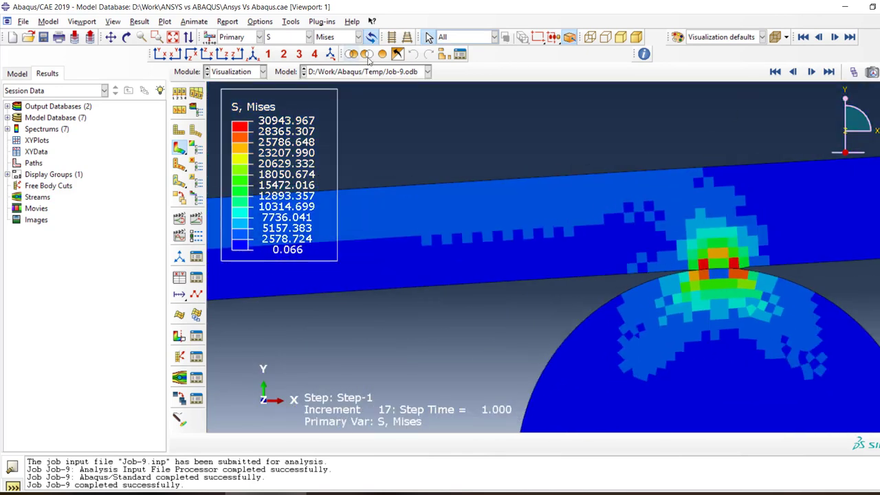
Replace the displayed model with only the beam, using the element set PART-1-1.SET-1 in a display group.
{"action": "left_click", "coordinate": [397, 54]}
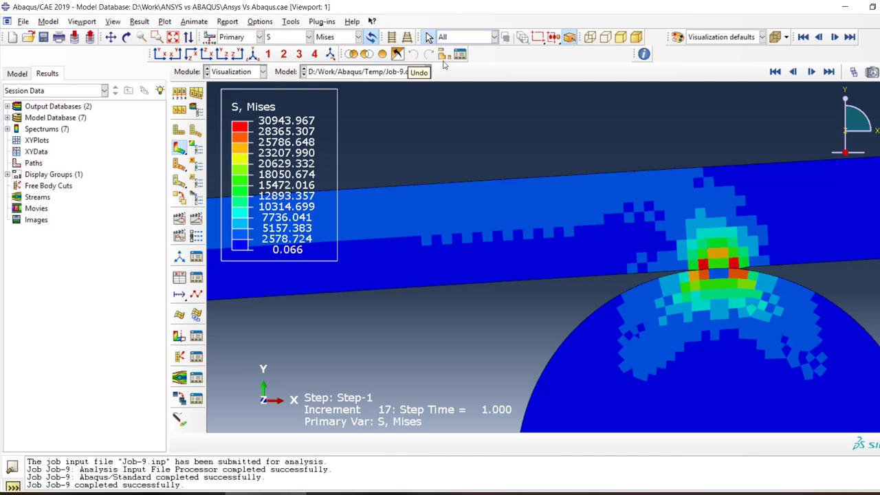
{"action": "left_click", "coordinate": [445, 54]}
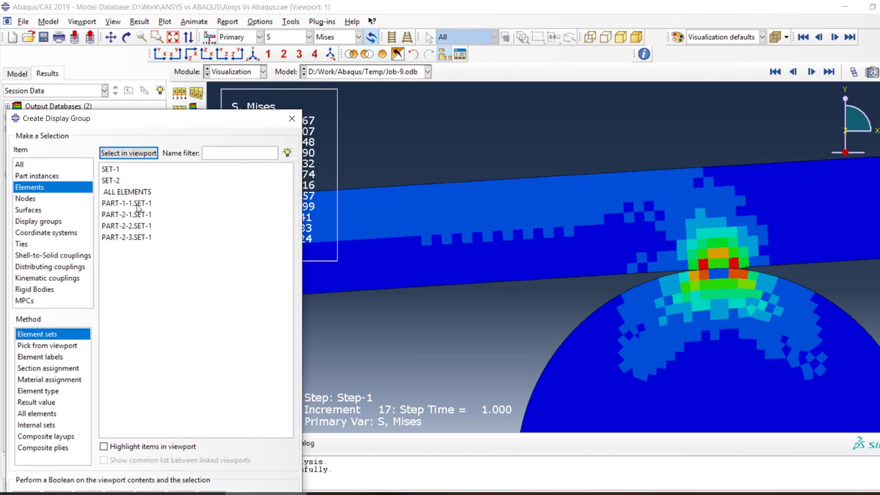
{"action": "left_click", "coordinate": [128, 203]}
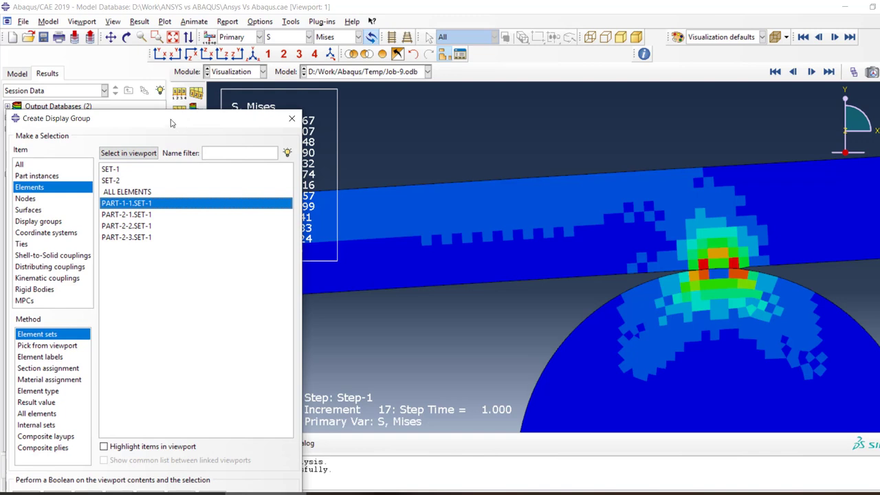
{"action": "left_click_drag", "start_coordinate": [171, 121], "coordinate": [175, 62]}
{"action": "left_click", "coordinate": [29, 443]}
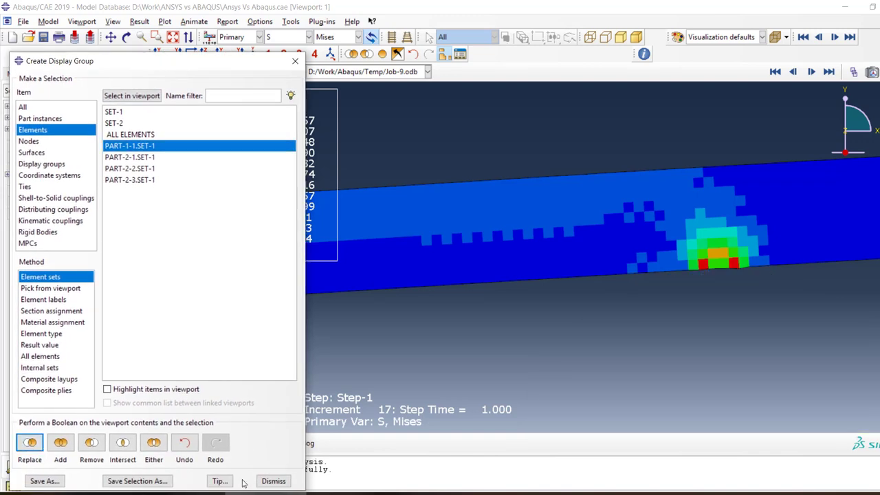
{"action": "left_click", "coordinate": [273, 481]}
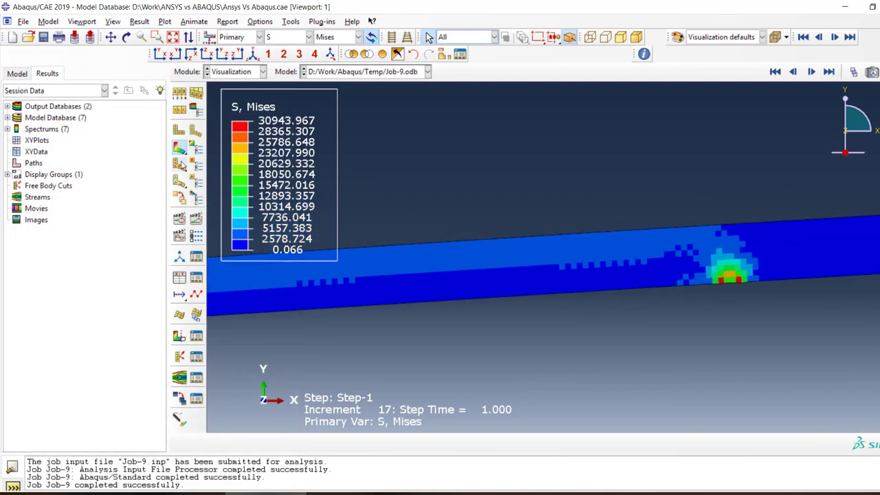
View the beam's S11 stress contours and return to the Mises stress plot.
{"action": "left_click", "coordinate": [358, 37]}
{"action": "left_click", "coordinate": [354, 188]}
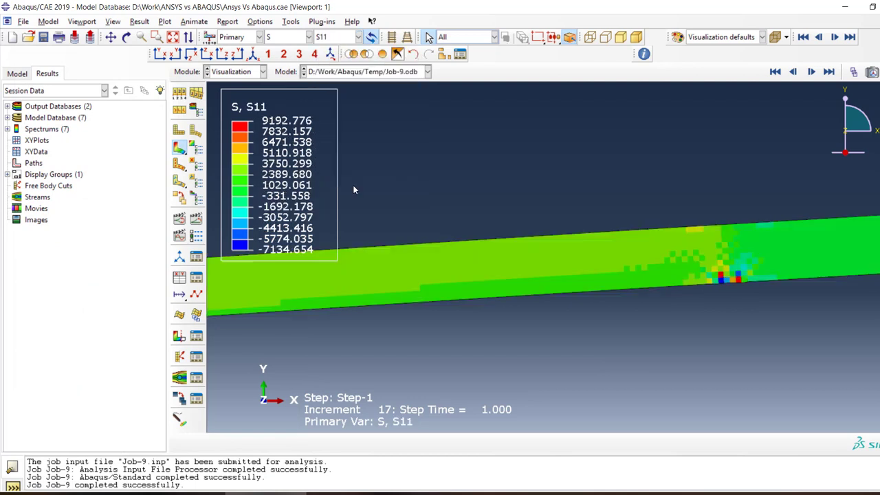
{"action": "left_click", "coordinate": [358, 36]}
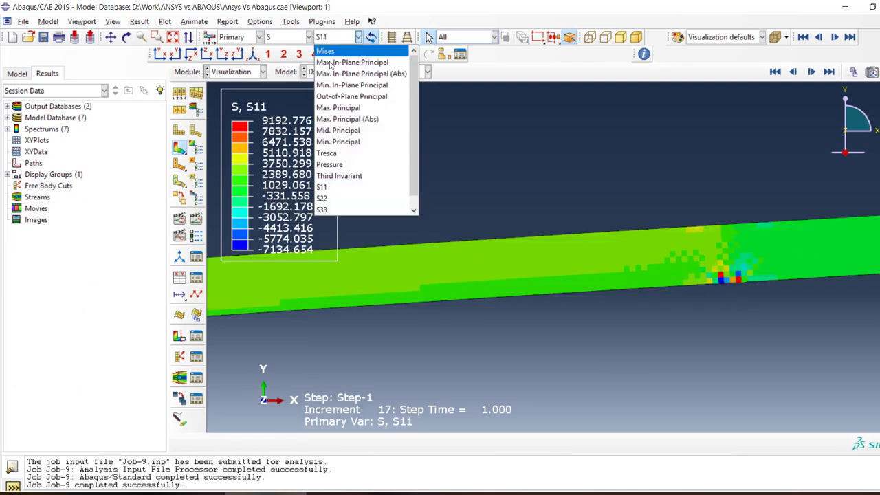
{"action": "left_click", "coordinate": [344, 51]}
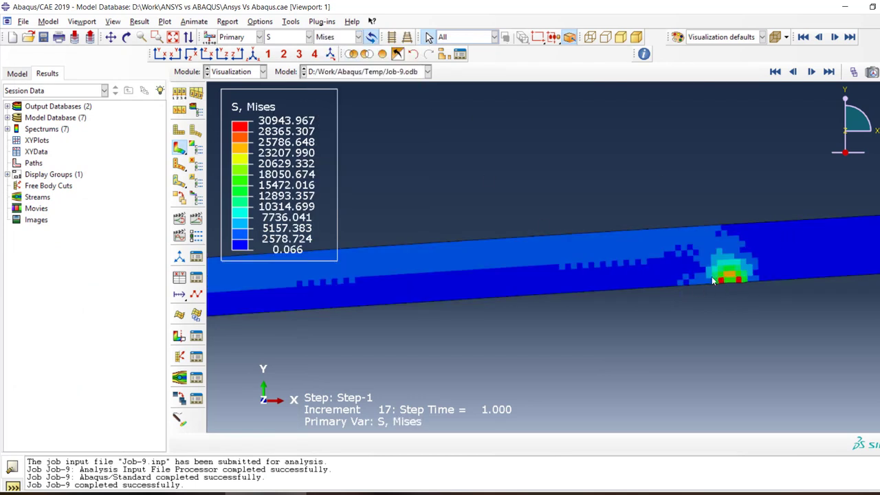
View the beam's displacement magnitude (U) contours and switch back to the stress output S.
{"action": "left_click", "coordinate": [280, 38]}
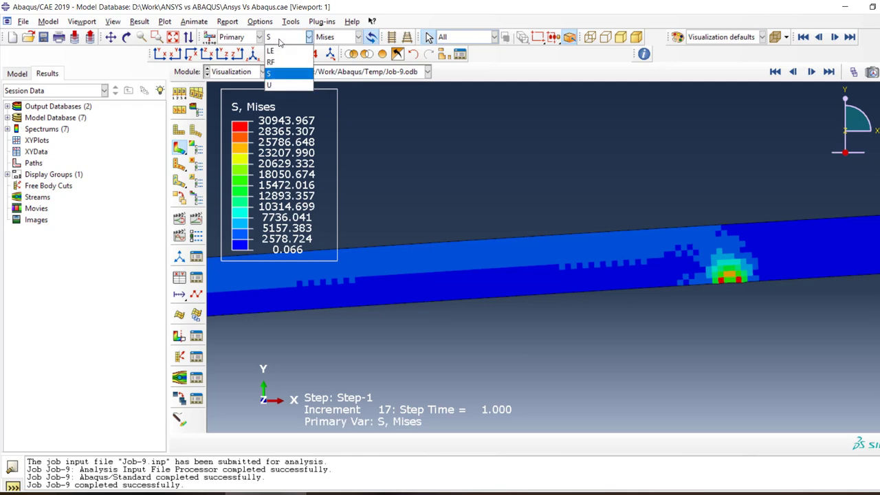
{"action": "left_click", "coordinate": [272, 85]}
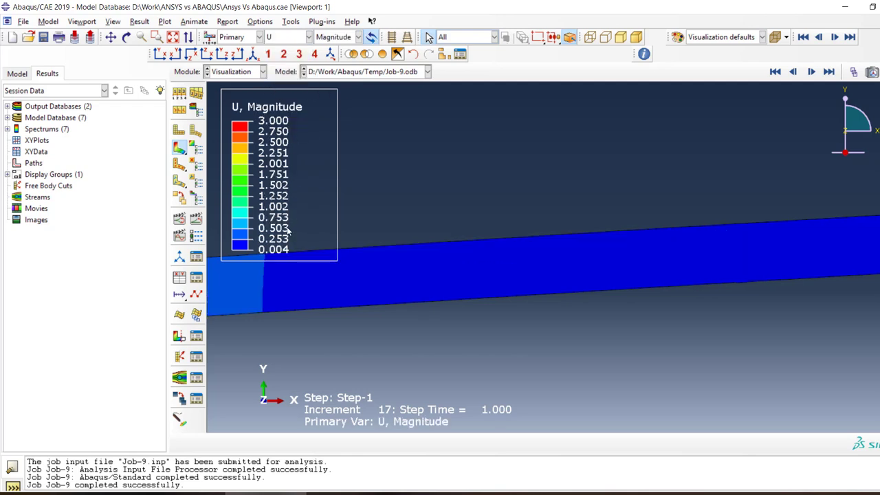
{"action": "left_click", "coordinate": [309, 38]}
{"action": "left_click", "coordinate": [272, 72]}
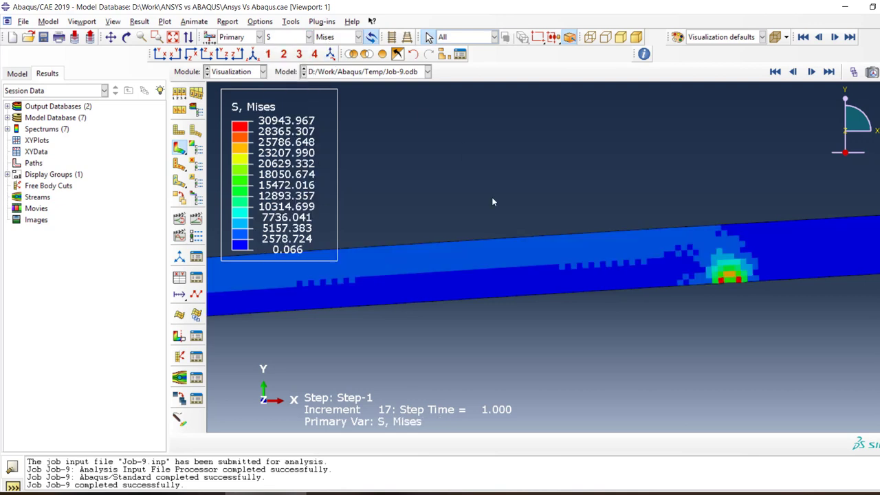
Contour the reaction force magnitude (RF) and restore the display of the whole model with all rollers.
{"action": "left_click", "coordinate": [273, 38]}
{"action": "left_click", "coordinate": [271, 49]}
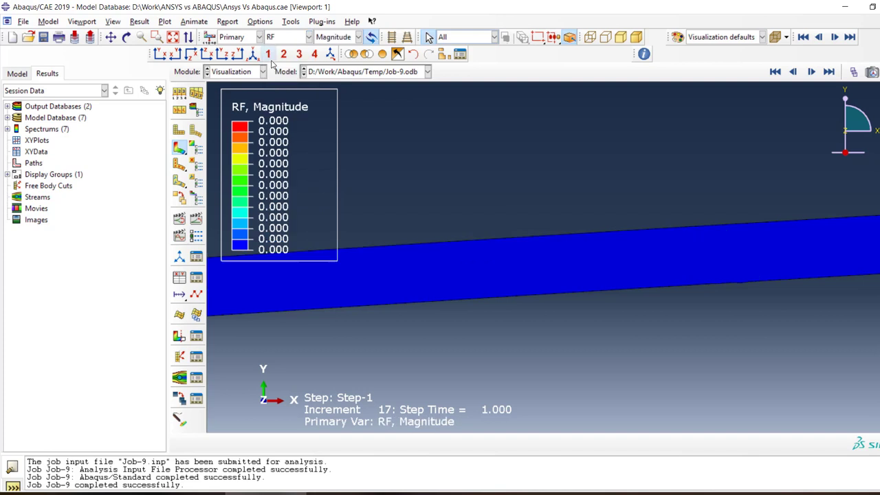
{"action": "left_click", "coordinate": [383, 57]}
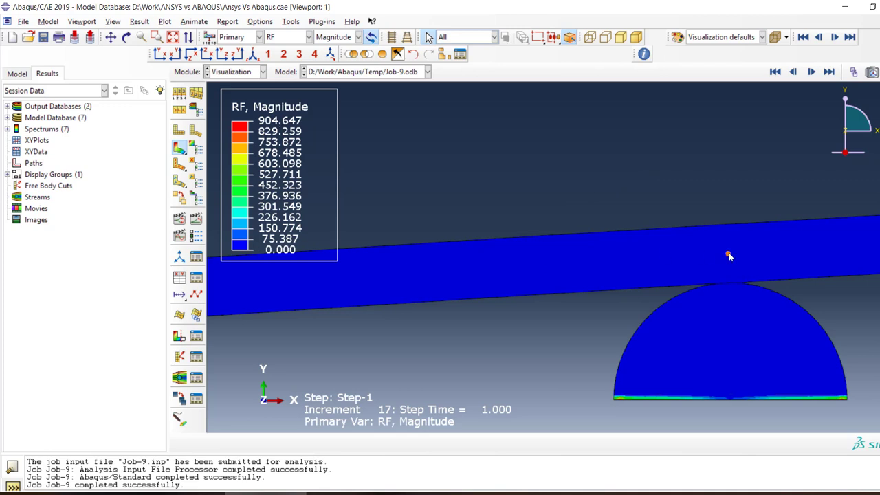
Examine the reaction force distribution along the flat bases of both support rollers and on the central roller.
{"action": "scroll", "coordinate": [730, 256], "scroll_direction": "up", "scroll_amount": 2}
{"action": "scroll", "coordinate": [671, 373], "scroll_direction": "down", "scroll_amount": 3}
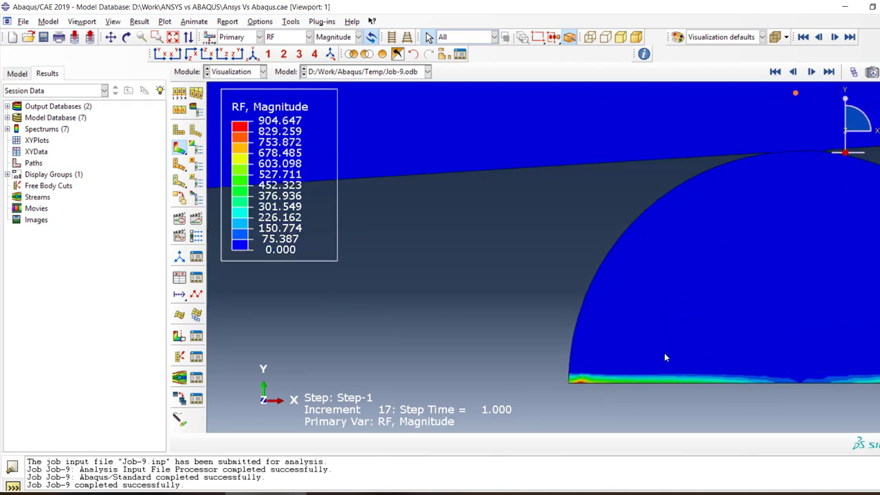
{"action": "scroll", "coordinate": [581, 388], "scroll_direction": "down", "scroll_amount": 4}
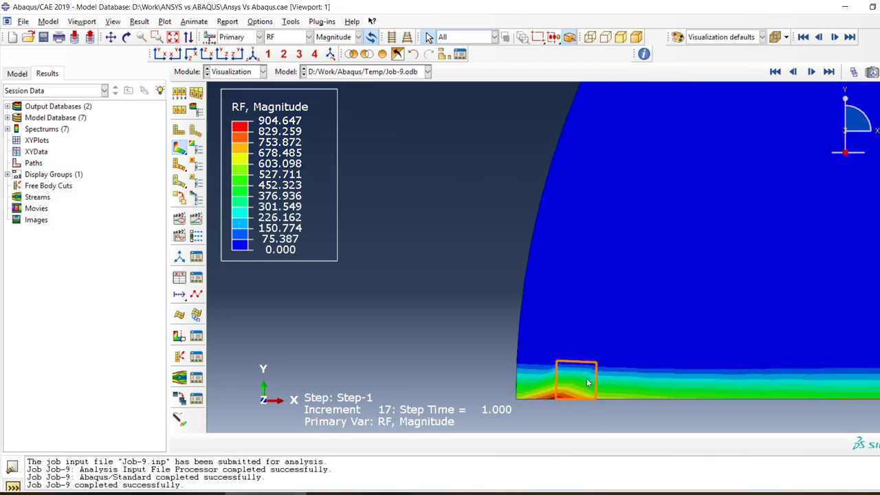
{"action": "scroll", "coordinate": [539, 411], "scroll_direction": "up", "scroll_amount": 6}
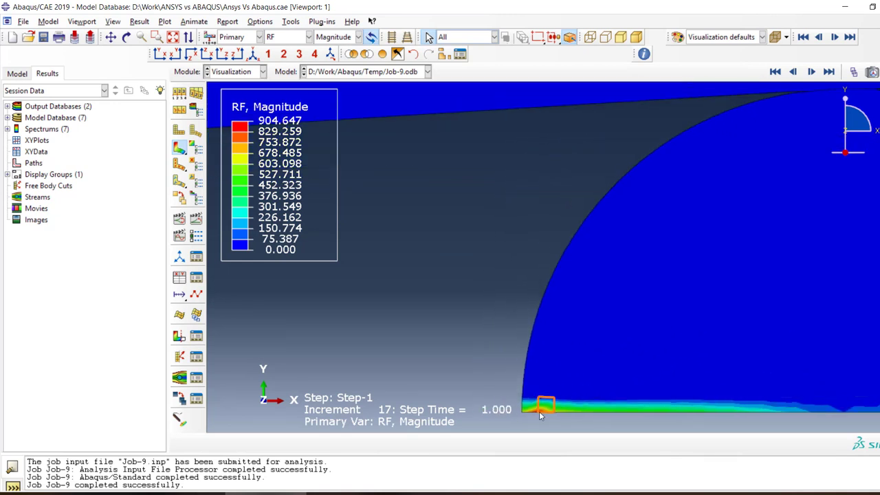
{"action": "scroll", "coordinate": [448, 316], "scroll_direction": "up", "scroll_amount": 5}
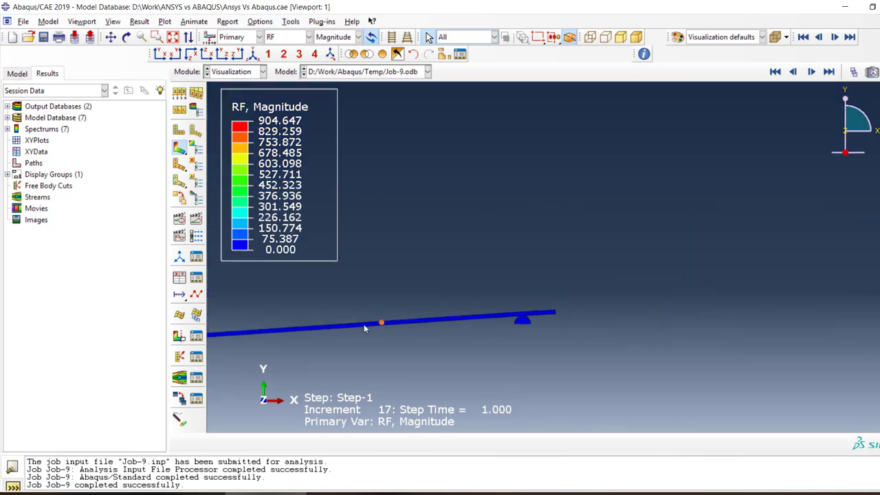
{"action": "scroll", "coordinate": [454, 321], "scroll_direction": "down", "scroll_amount": 6}
{"action": "scroll", "coordinate": [453, 321], "scroll_direction": "down", "scroll_amount": 5}
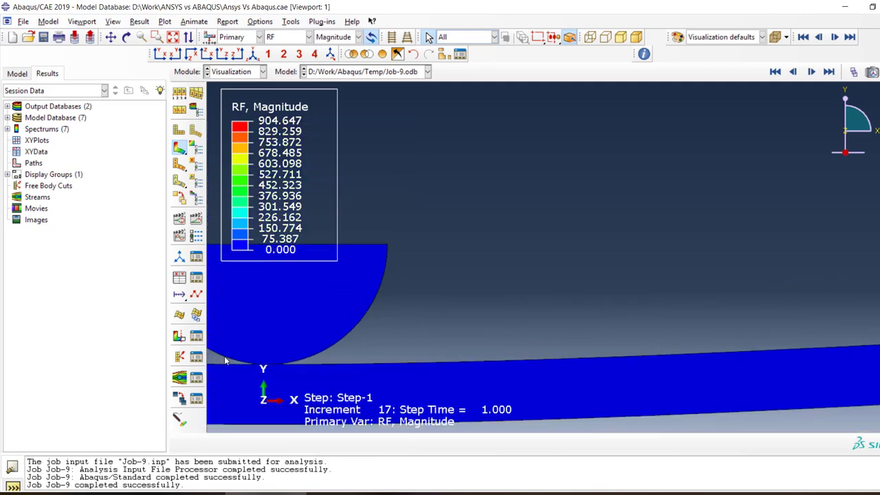
{"action": "scroll", "coordinate": [697, 305], "scroll_direction": "up", "scroll_amount": 8}
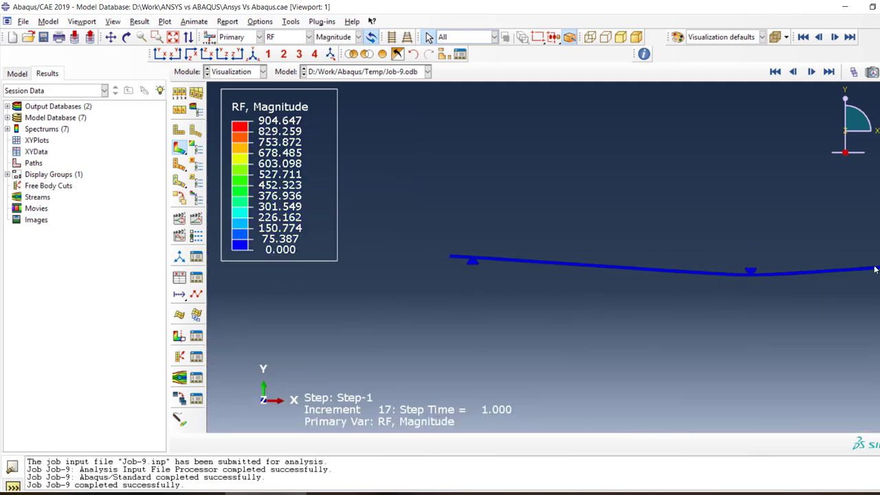
{"action": "scroll", "coordinate": [488, 266], "scroll_direction": "down", "scroll_amount": 7}
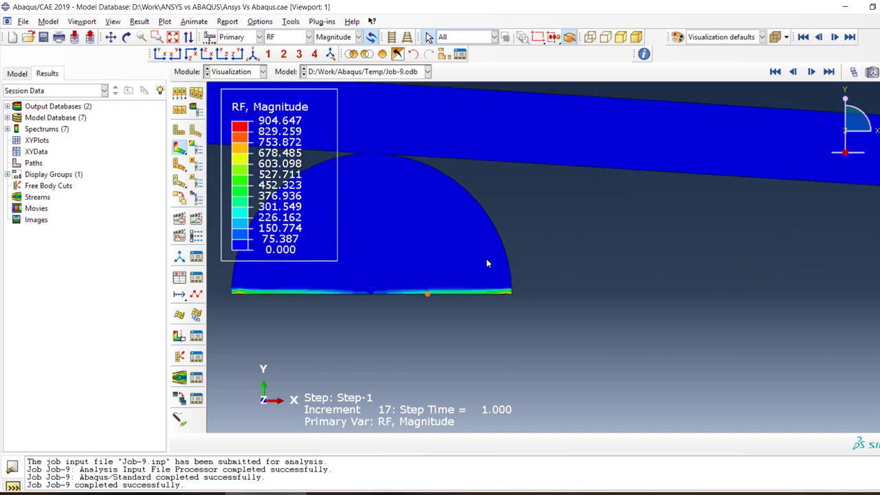
{"action": "scroll", "coordinate": [546, 308], "scroll_direction": "down", "scroll_amount": 1}
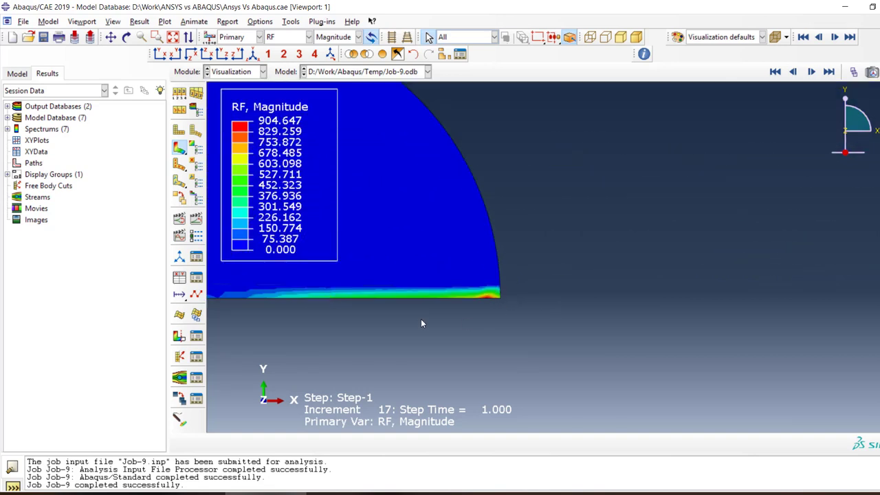
{"action": "scroll", "coordinate": [436, 311], "scroll_direction": "up", "scroll_amount": 2}
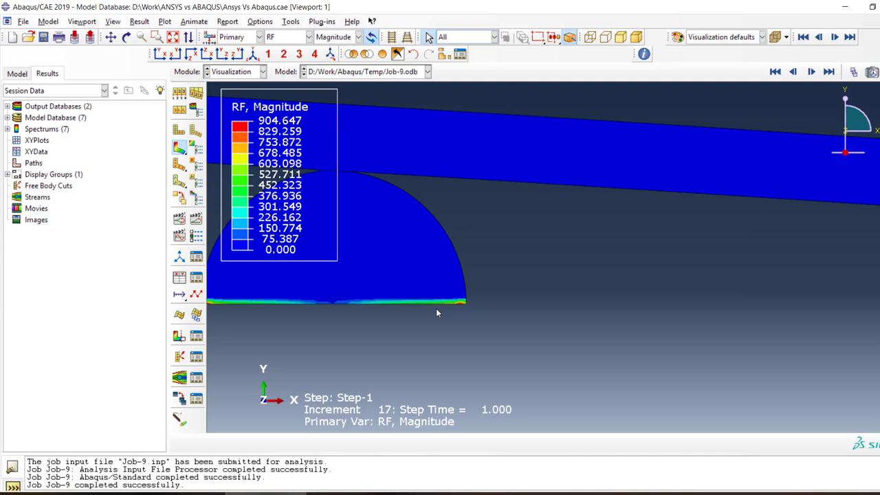
Examine the beam's contact zones with the left and right support rollers in the reaction force plot.
{"action": "scroll", "coordinate": [320, 176], "scroll_direction": "down", "scroll_amount": 6}
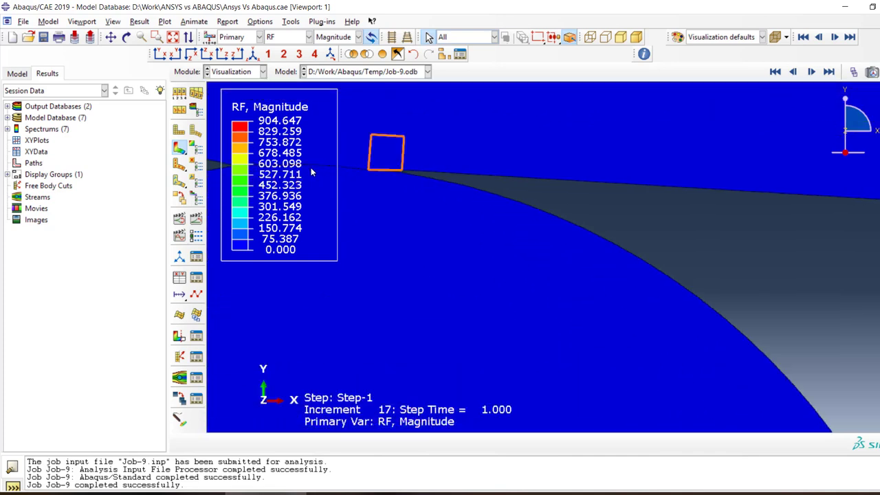
{"action": "scroll", "coordinate": [635, 228], "scroll_direction": "up", "scroll_amount": 4}
{"action": "scroll", "coordinate": [502, 207], "scroll_direction": "down", "scroll_amount": 5}
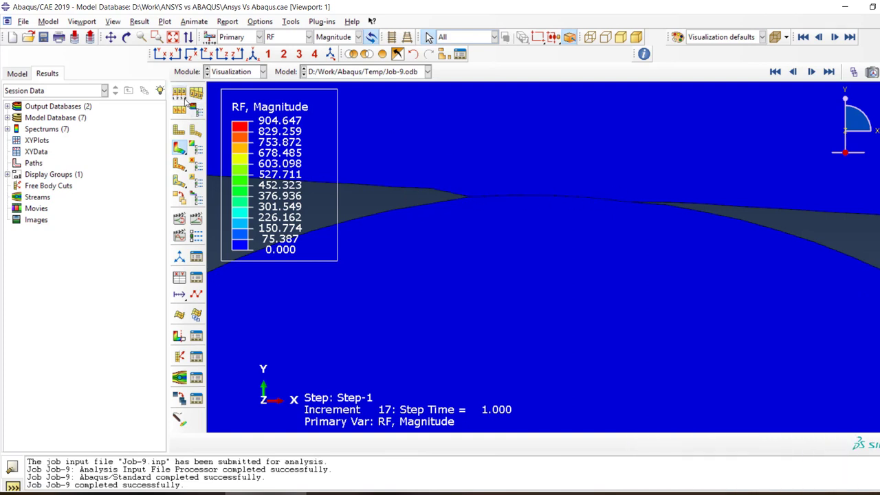
{"action": "scroll", "coordinate": [472, 244], "scroll_direction": "down", "scroll_amount": 5}
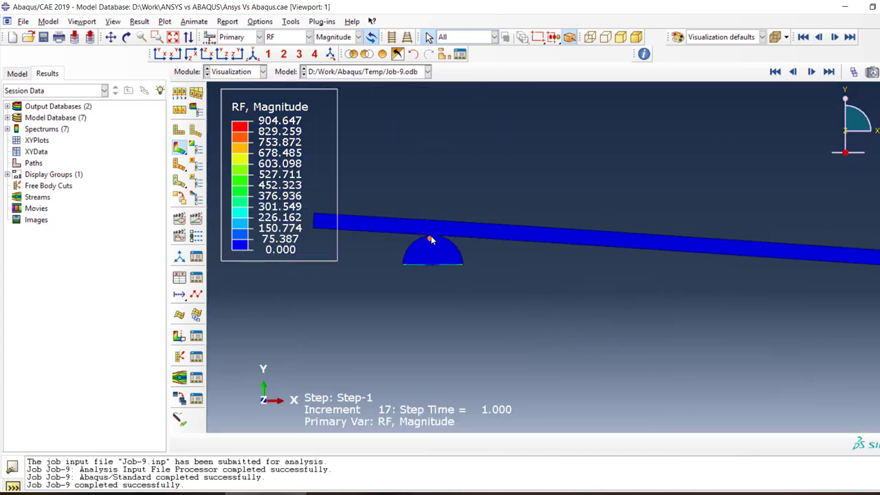
{"action": "scroll", "coordinate": [700, 264], "scroll_direction": "down", "scroll_amount": 3}
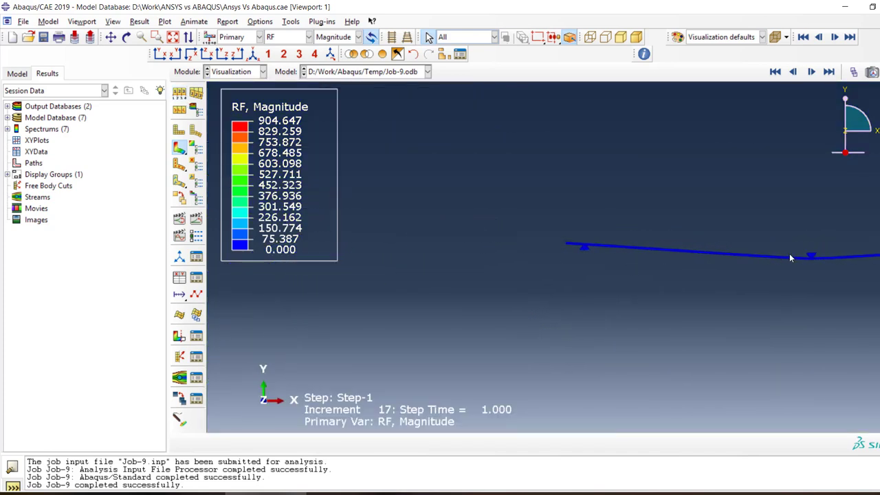
{"action": "scroll", "coordinate": [718, 268], "scroll_direction": "up", "scroll_amount": 6}
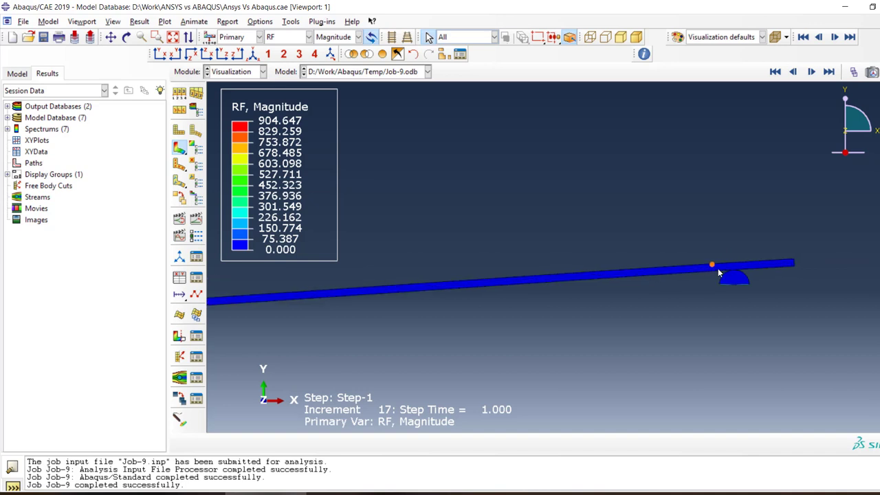
{"action": "scroll", "coordinate": [729, 271], "scroll_direction": "up", "scroll_amount": 1}
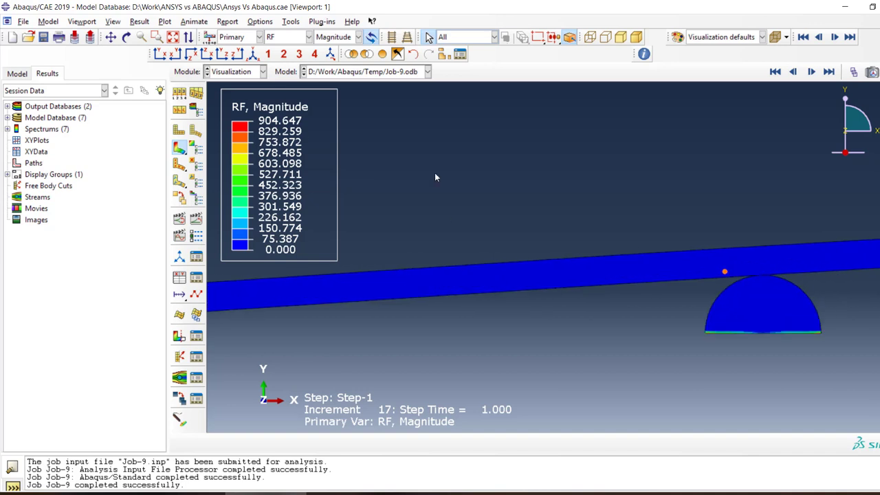
Contour the Mises stress (S) and inspect it at the right support roller and in the beam beneath the central roller.
{"action": "left_click", "coordinate": [289, 37]}
{"action": "left_click", "coordinate": [272, 74]}
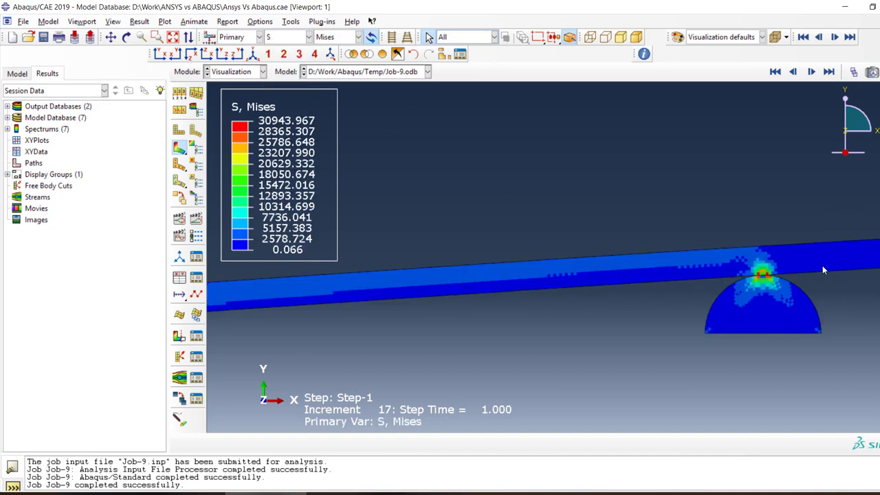
{"action": "scroll", "coordinate": [821, 265], "scroll_direction": "down", "scroll_amount": 5}
{"action": "scroll", "coordinate": [259, 308], "scroll_direction": "down", "scroll_amount": 1}
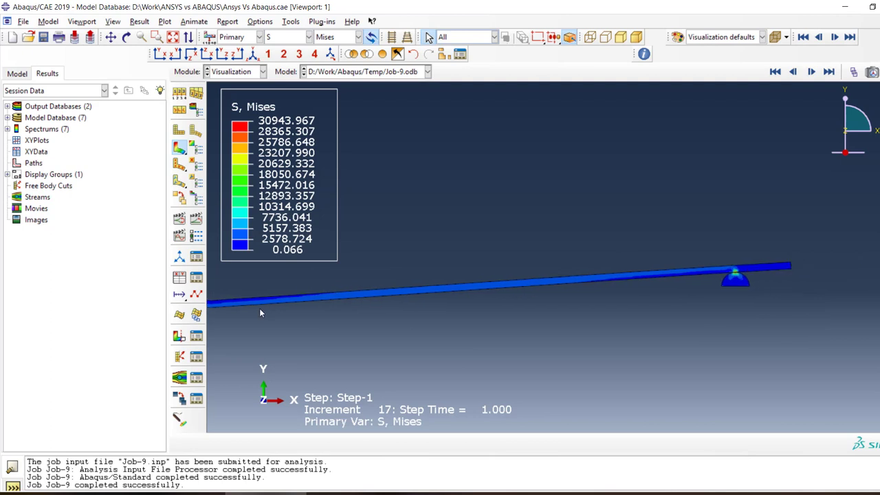
{"action": "scroll", "coordinate": [717, 288], "scroll_direction": "up", "scroll_amount": 1}
{"action": "scroll", "coordinate": [458, 308], "scroll_direction": "down", "scroll_amount": 2}
{"action": "scroll", "coordinate": [309, 286], "scroll_direction": "up", "scroll_amount": 4}
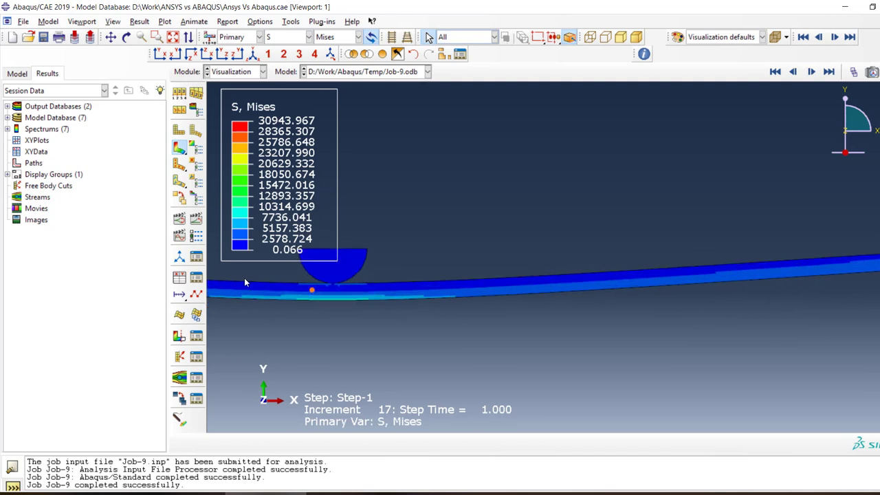
{"action": "scroll", "coordinate": [247, 282], "scroll_direction": "up", "scroll_amount": 2}
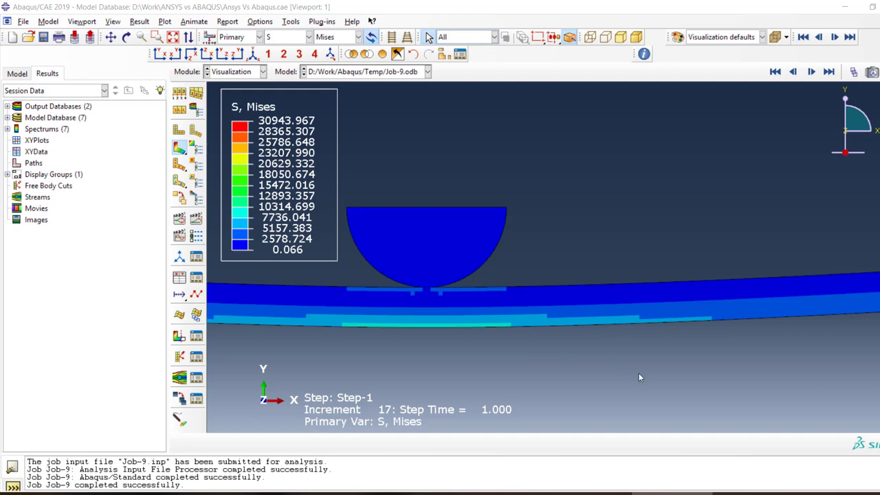
Compare the Mises stress beneath the central roller with the fence board problem in 01.png in Photos, returning to Abaqus/CAE.
{"action": "left_click", "coordinate": [417, 493]}
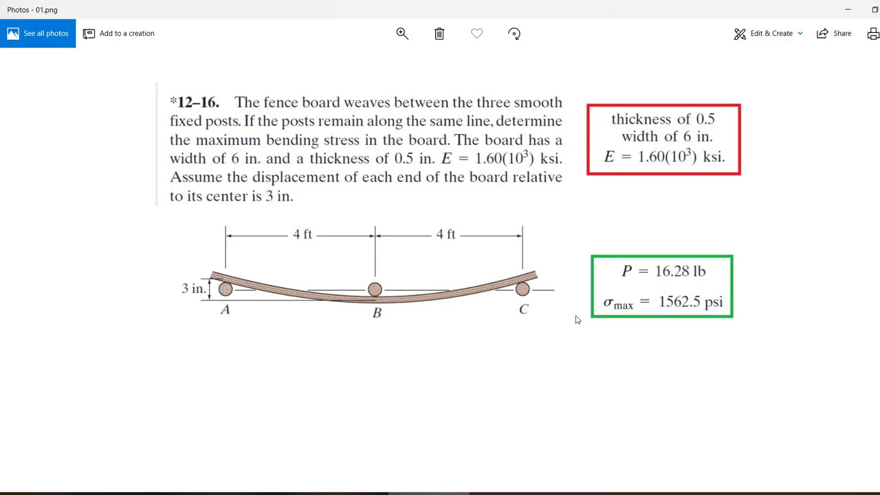
{"action": "left_click", "coordinate": [447, 493]}
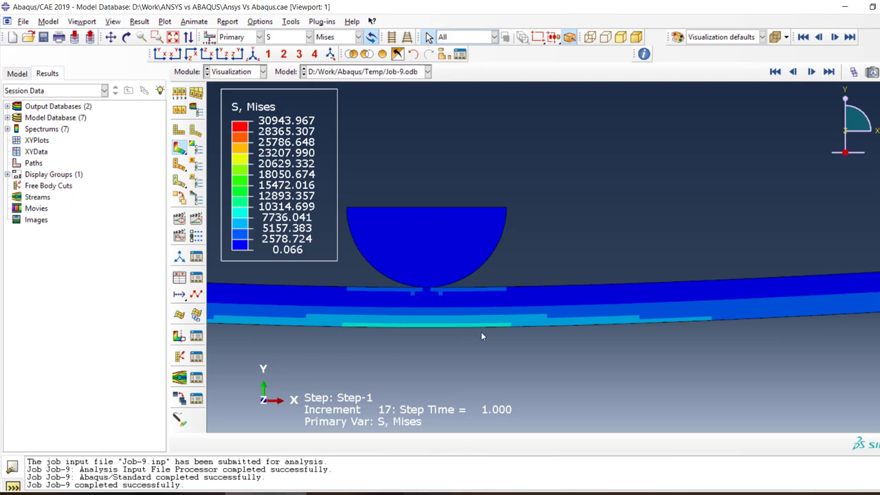
{"action": "left_click", "coordinate": [431, 490]}
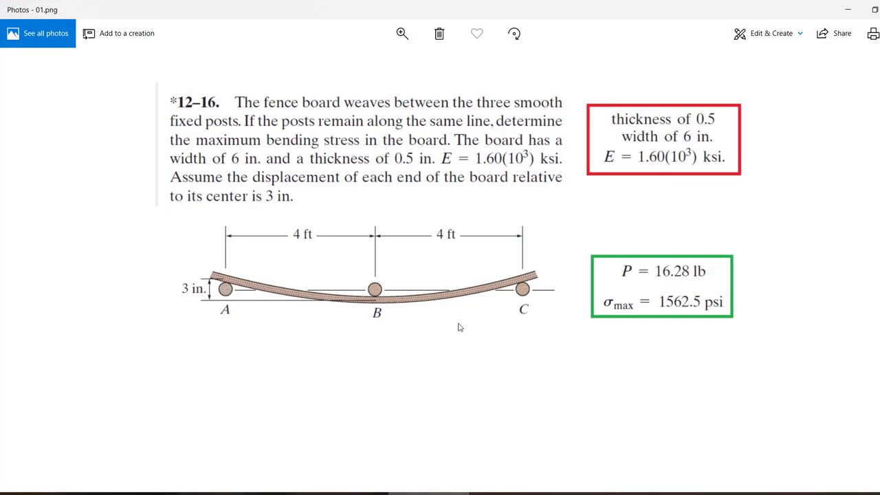
{"action": "left_click", "coordinate": [431, 489]}
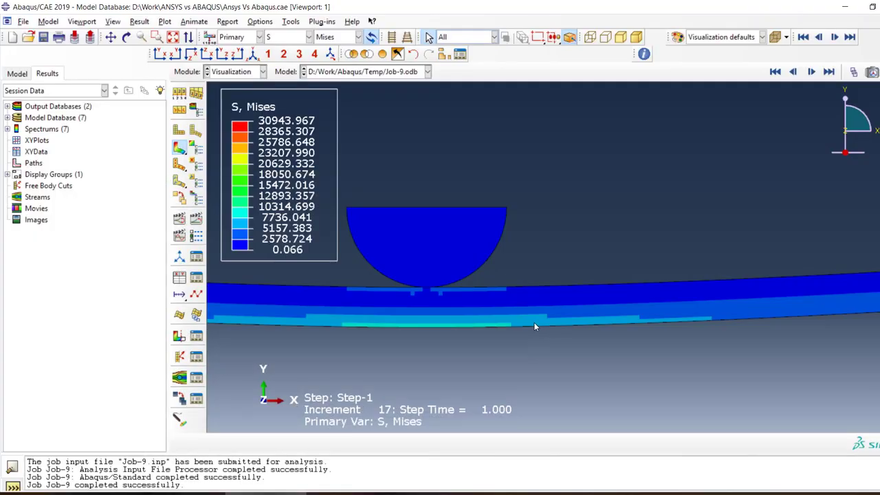
Inspect the Mises stress at the right support roller and compare that contact with post C in the Photos problem image.
{"action": "scroll", "coordinate": [536, 325], "scroll_direction": "down", "scroll_amount": 5}
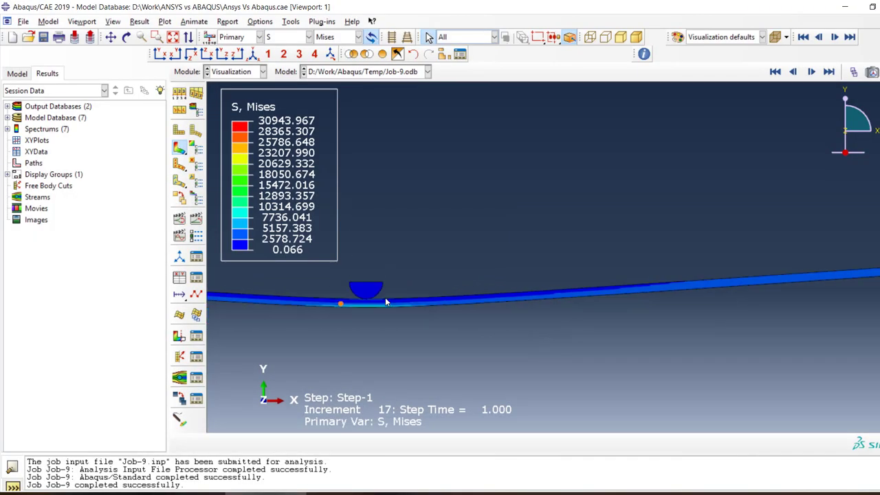
{"action": "scroll", "coordinate": [694, 281], "scroll_direction": "up", "scroll_amount": 5}
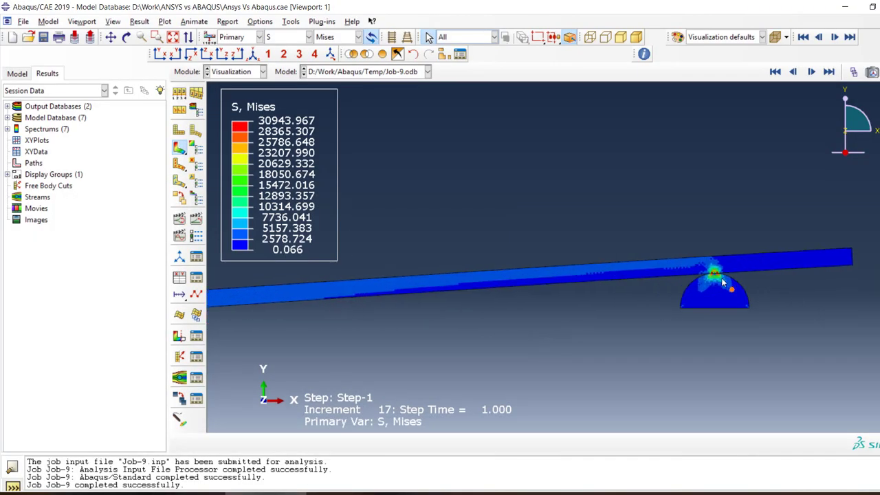
{"action": "left_click", "coordinate": [428, 492]}
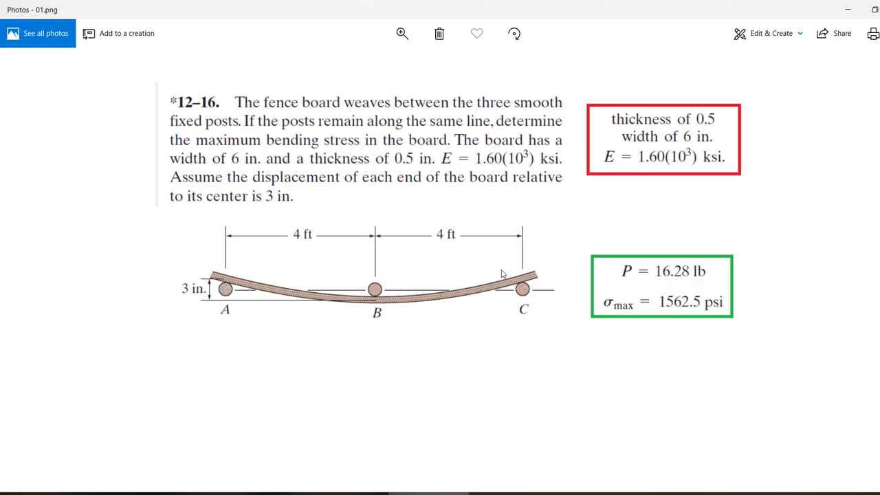
{"action": "left_click", "coordinate": [429, 492]}
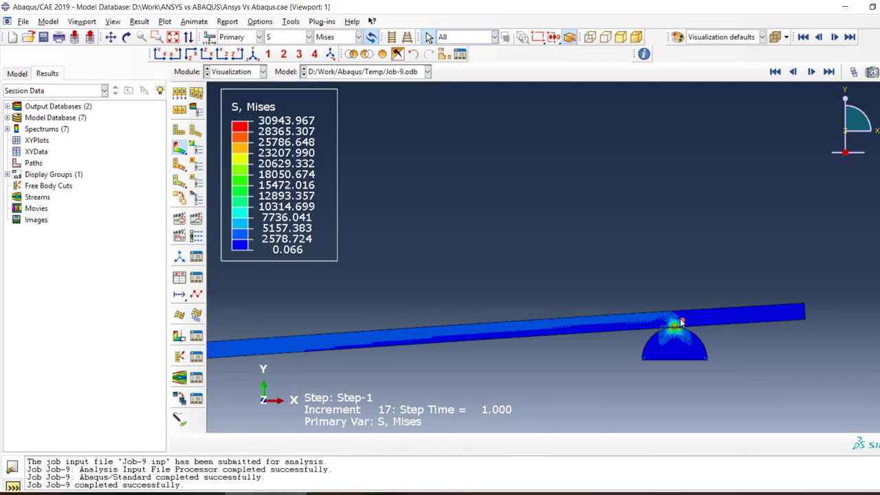